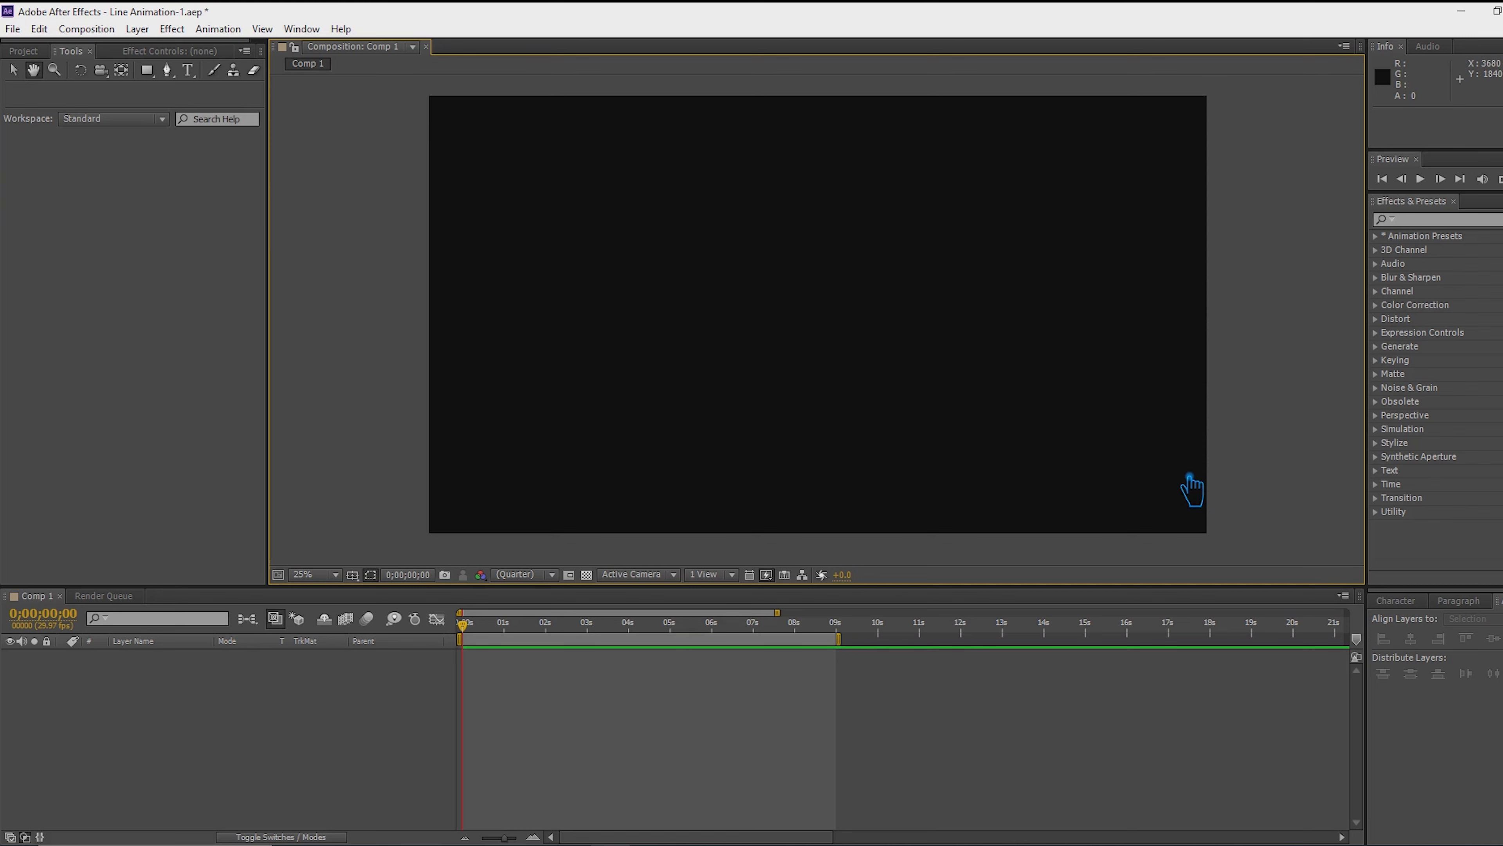
Undo the trial path drawn in the composition
click(1236, 396)
key(ctrl+z)
key(ctrl+z)
key(ctrl+z)
key(ctrl+z)
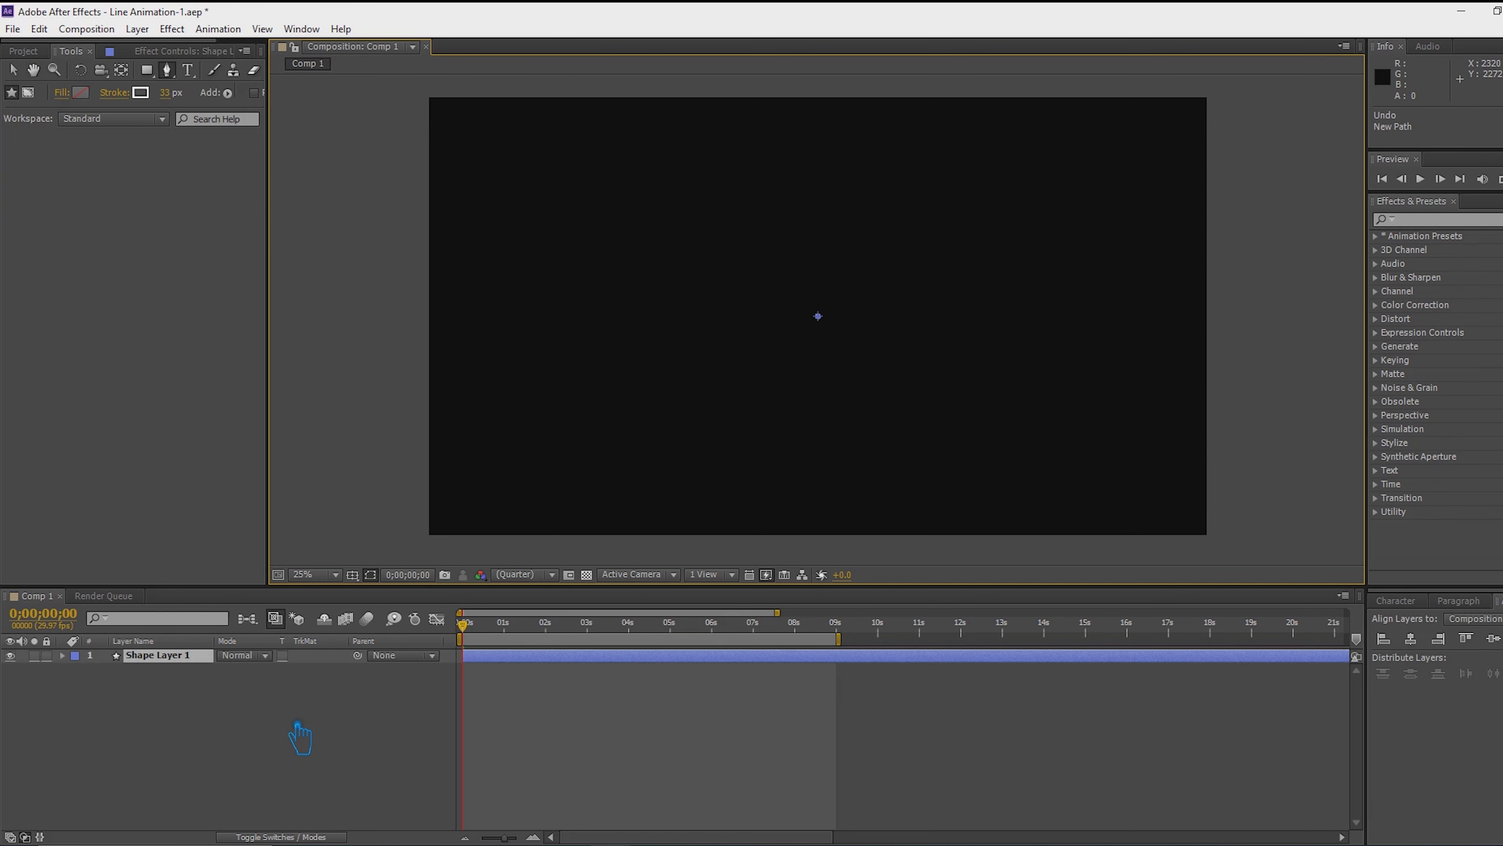
key(ctrl+z)
With the Pen tool, start a path at the composition's lower-left corner and draw its first large loop with three curved vertices
drag(167, 69, 232, 70)
click(428, 535)
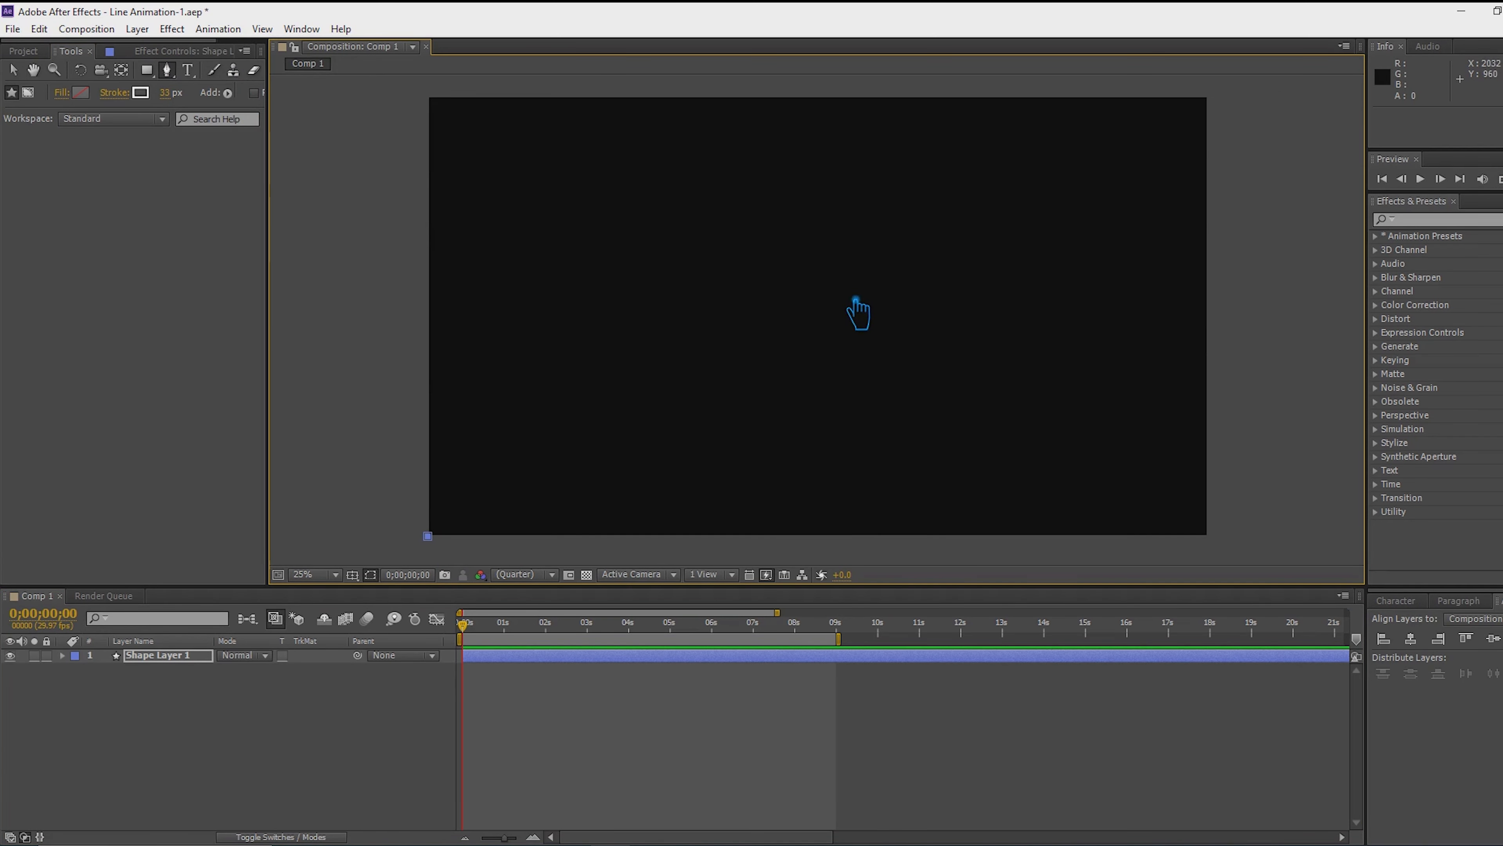
drag(960, 299, 1156, 458)
drag(706, 408, 690, 267)
drag(802, 186, 1170, 373)
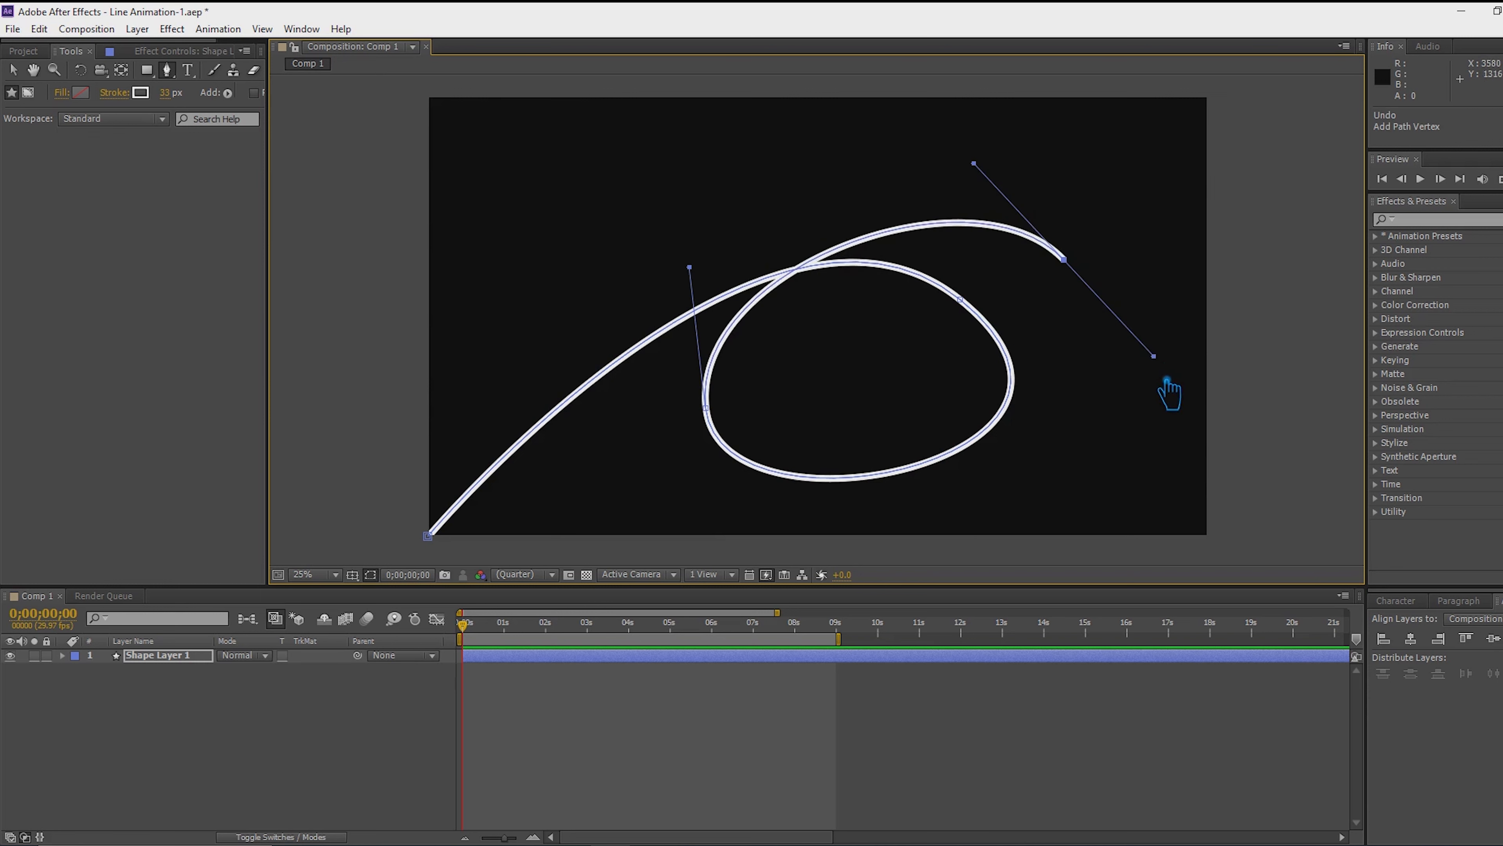
Extend the path with four more curved vertices, forming overlapping loops that end in the upper-left part of the frame
drag(892, 407, 764, 348)
drag(819, 181, 879, 158)
drag(907, 332, 835, 480)
drag(637, 196, 644, 144)
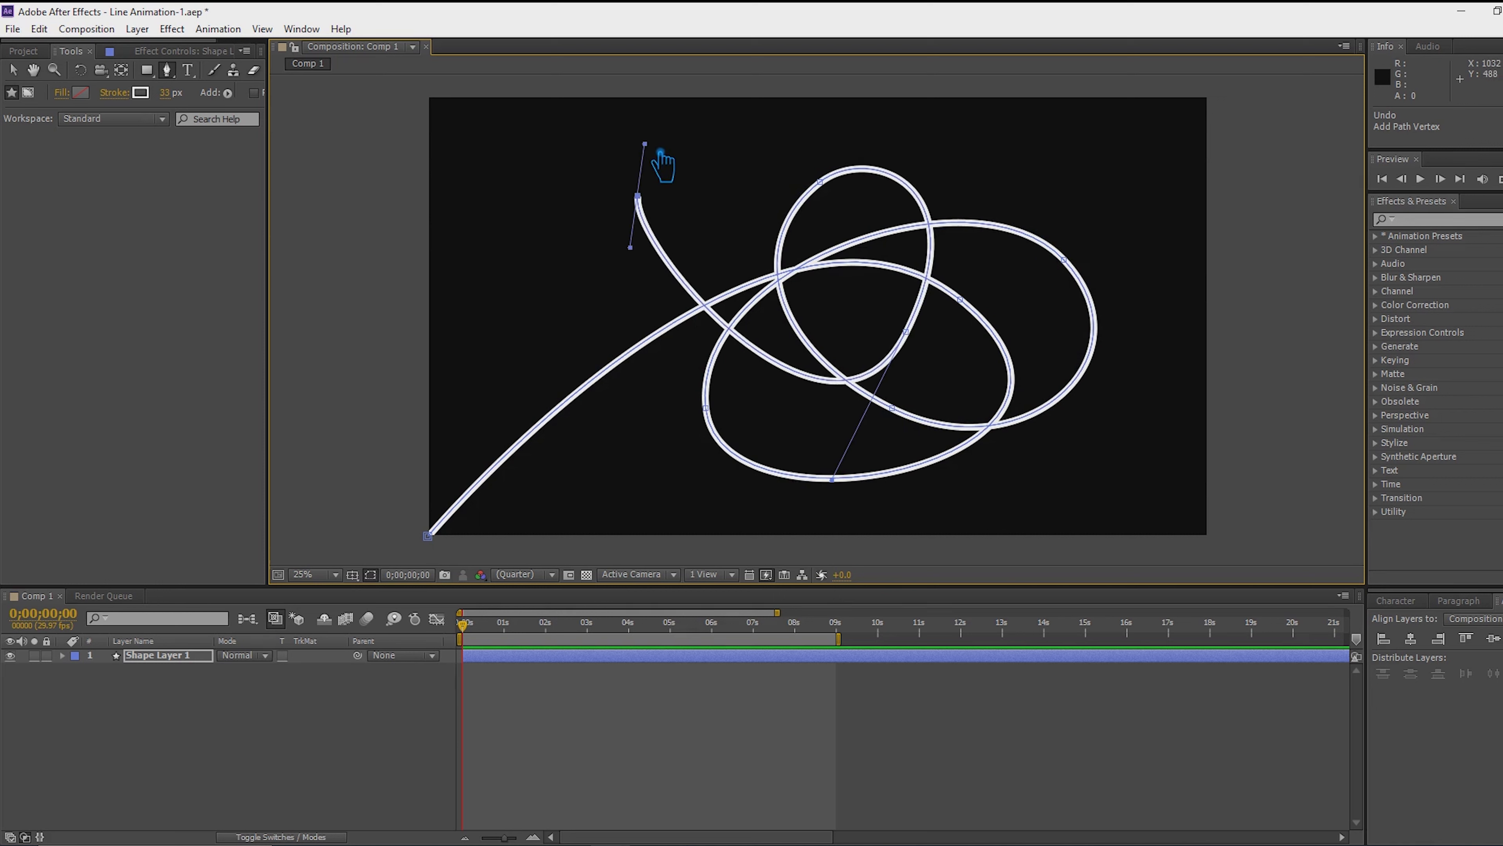
drag(1052, 175, 1331, 262)
key(ctrl+z)
drag(812, 151, 931, 142)
key(ctrl+z)
Add a curved vertex near the frame's upper middle and end the path with a vertex outside the upper-right corner
drag(955, 181, 1179, 241)
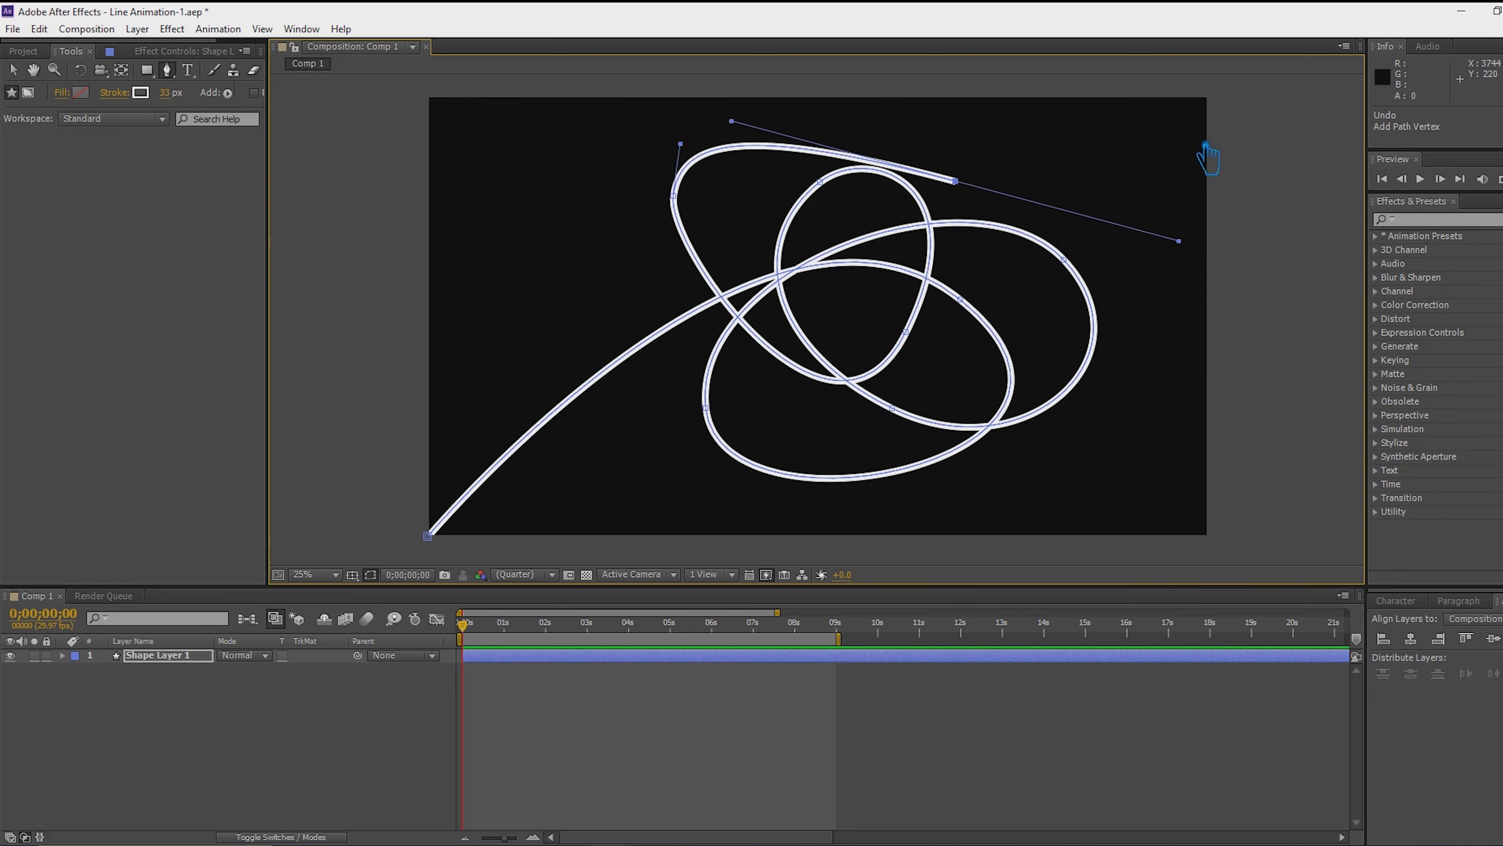
drag(1259, 95, 1279, 102)
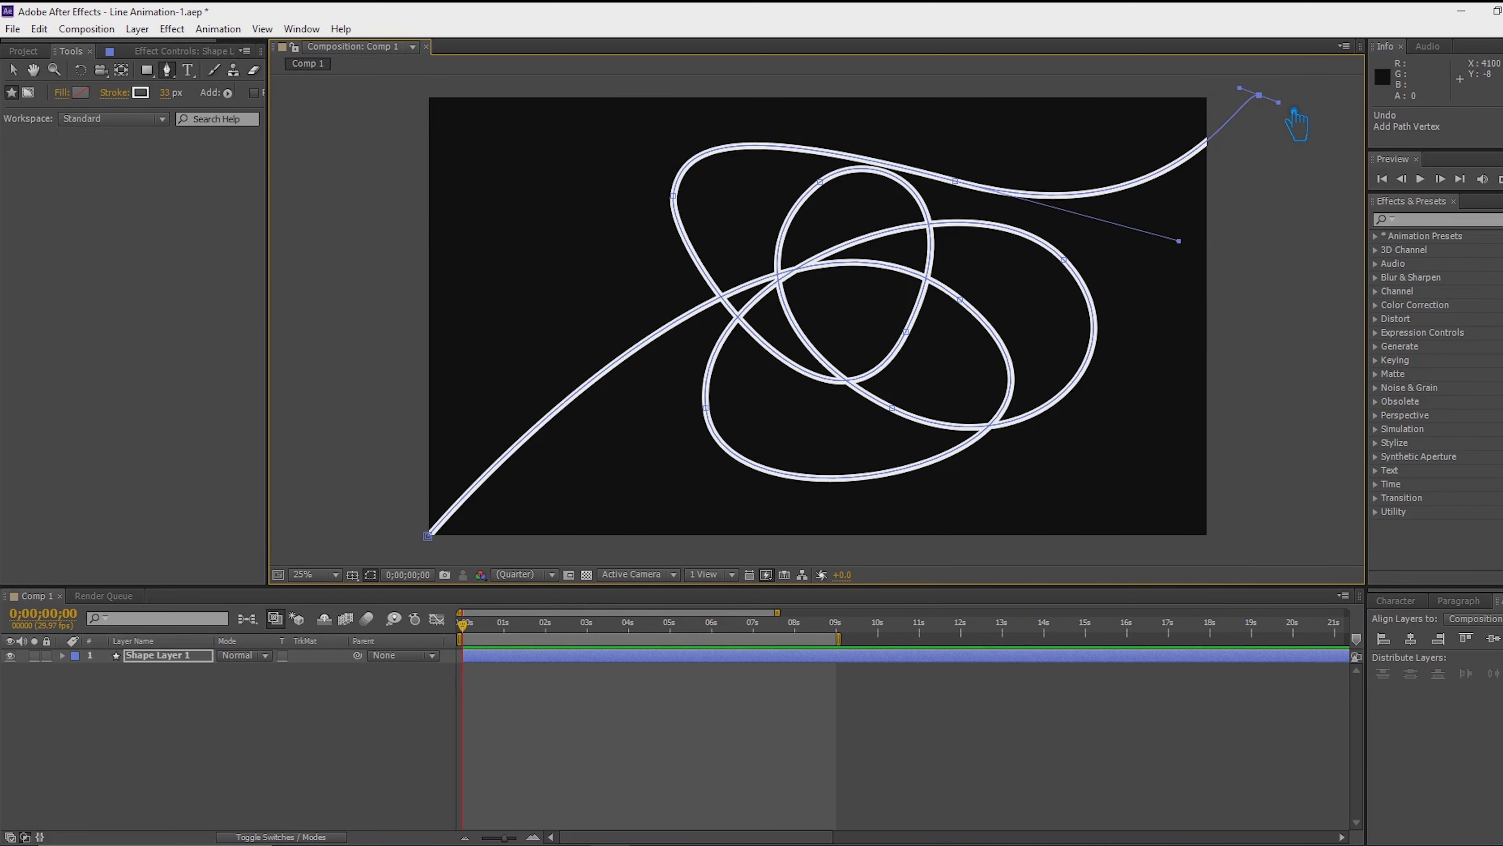
scroll(1284, 136, down, 4)
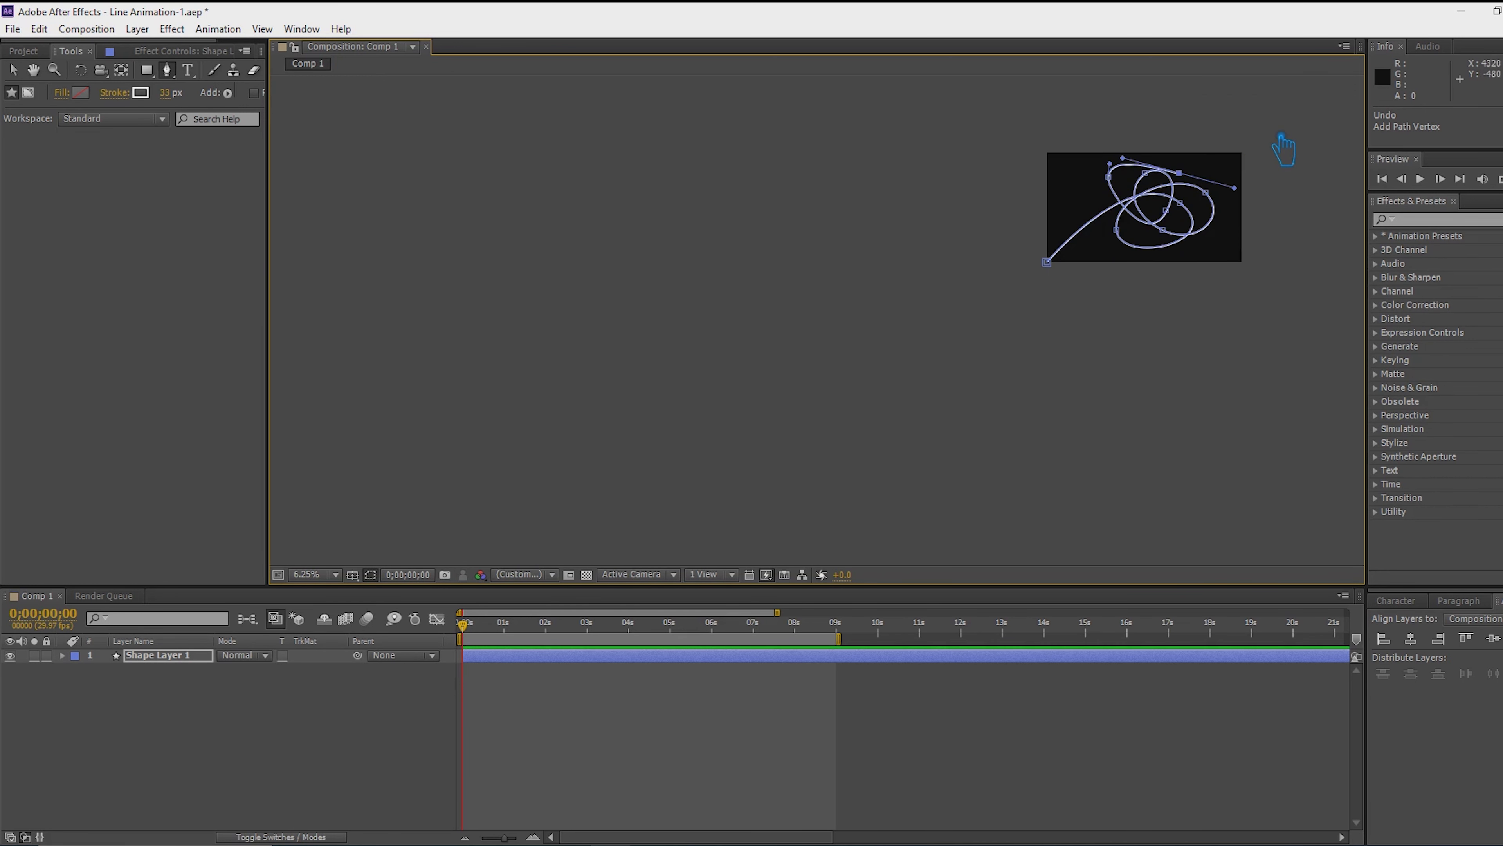
drag(1259, 124, 1274, 131)
Move the path's starting vertex outside the composition's lower-left corner and deselect the path
scroll(1124, 279, up, 2)
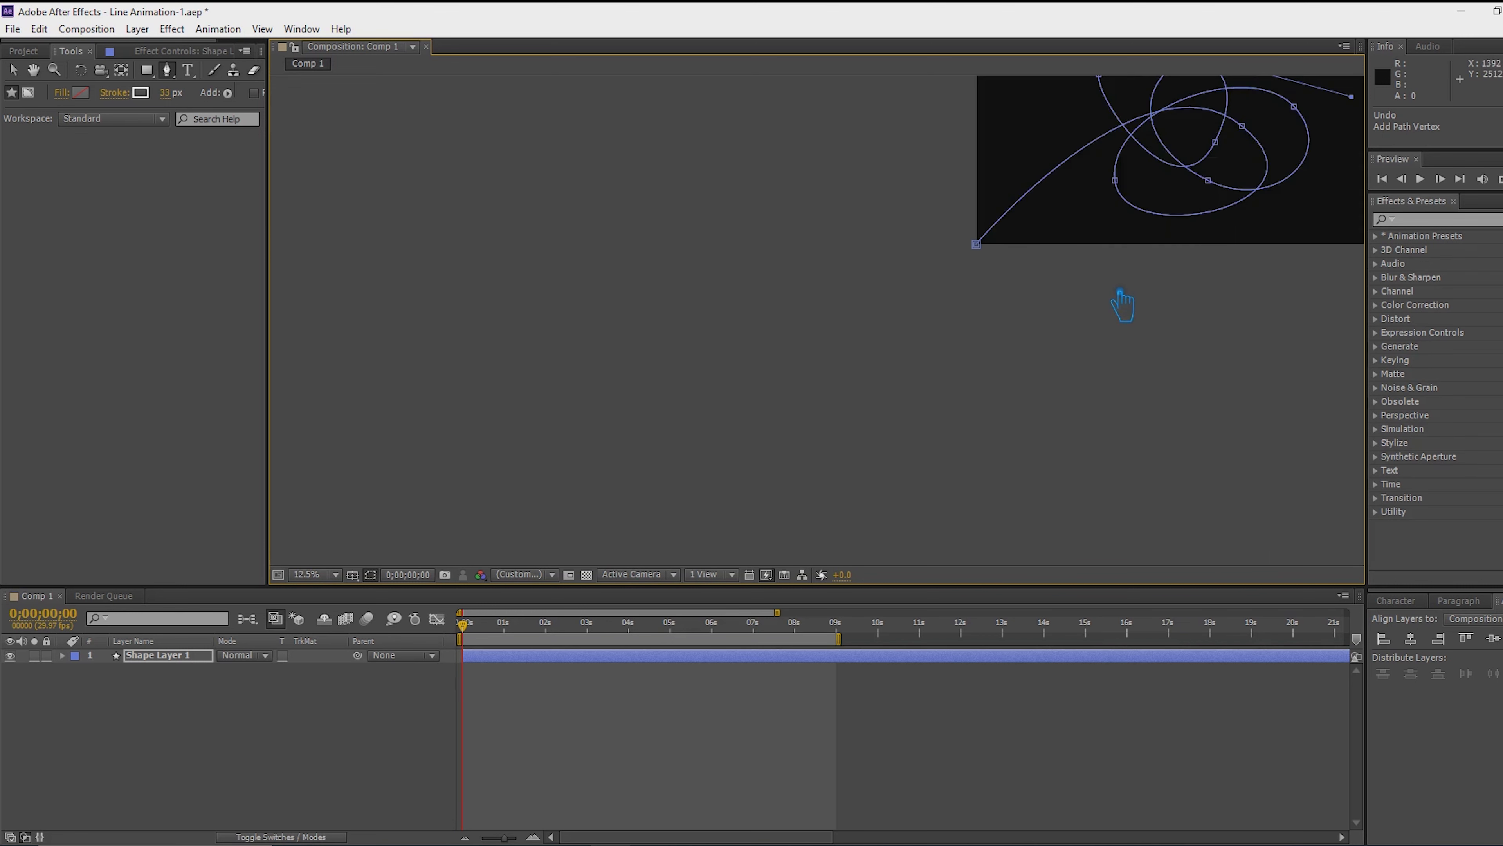
click(14, 69)
drag(978, 246, 942, 308)
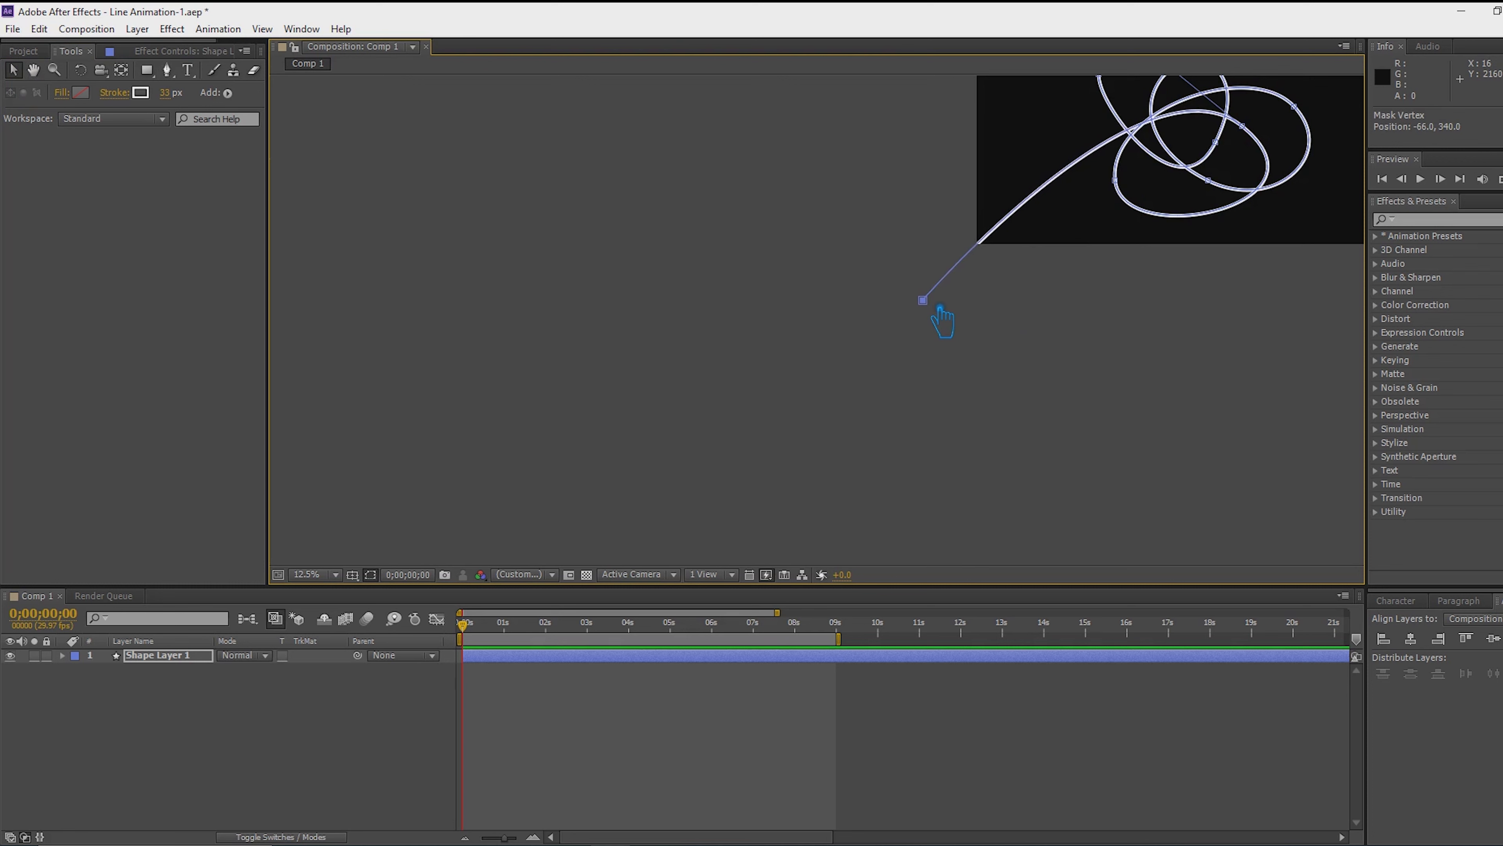
click(1050, 376)
key(h)
drag(1047, 375, 1000, 498)
key(v)
scroll(1151, 297, up, 4)
scroll(1151, 299, down, 4)
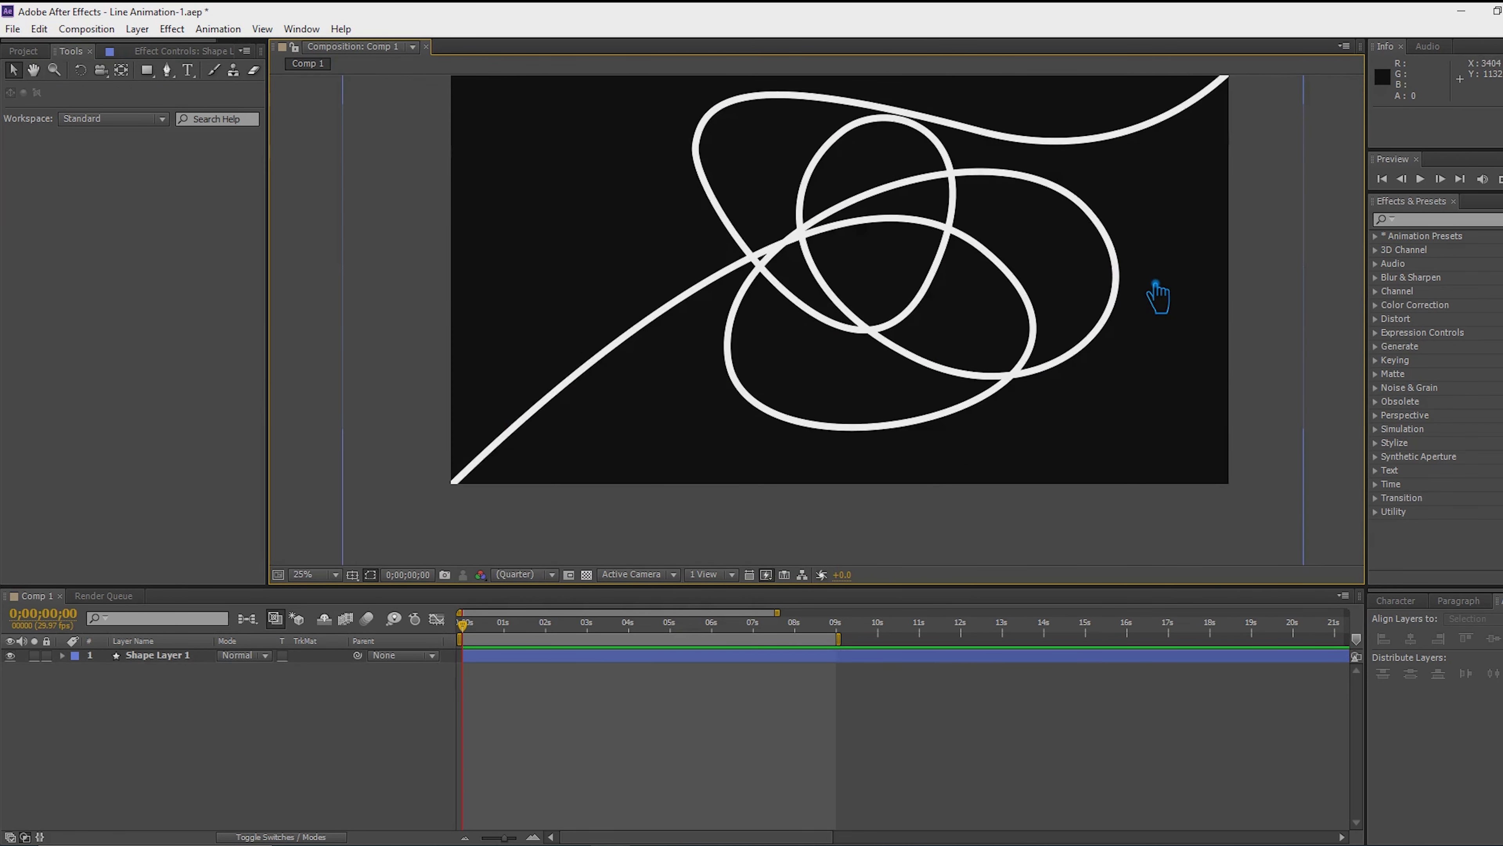
scroll(1064, 360, up, 2)
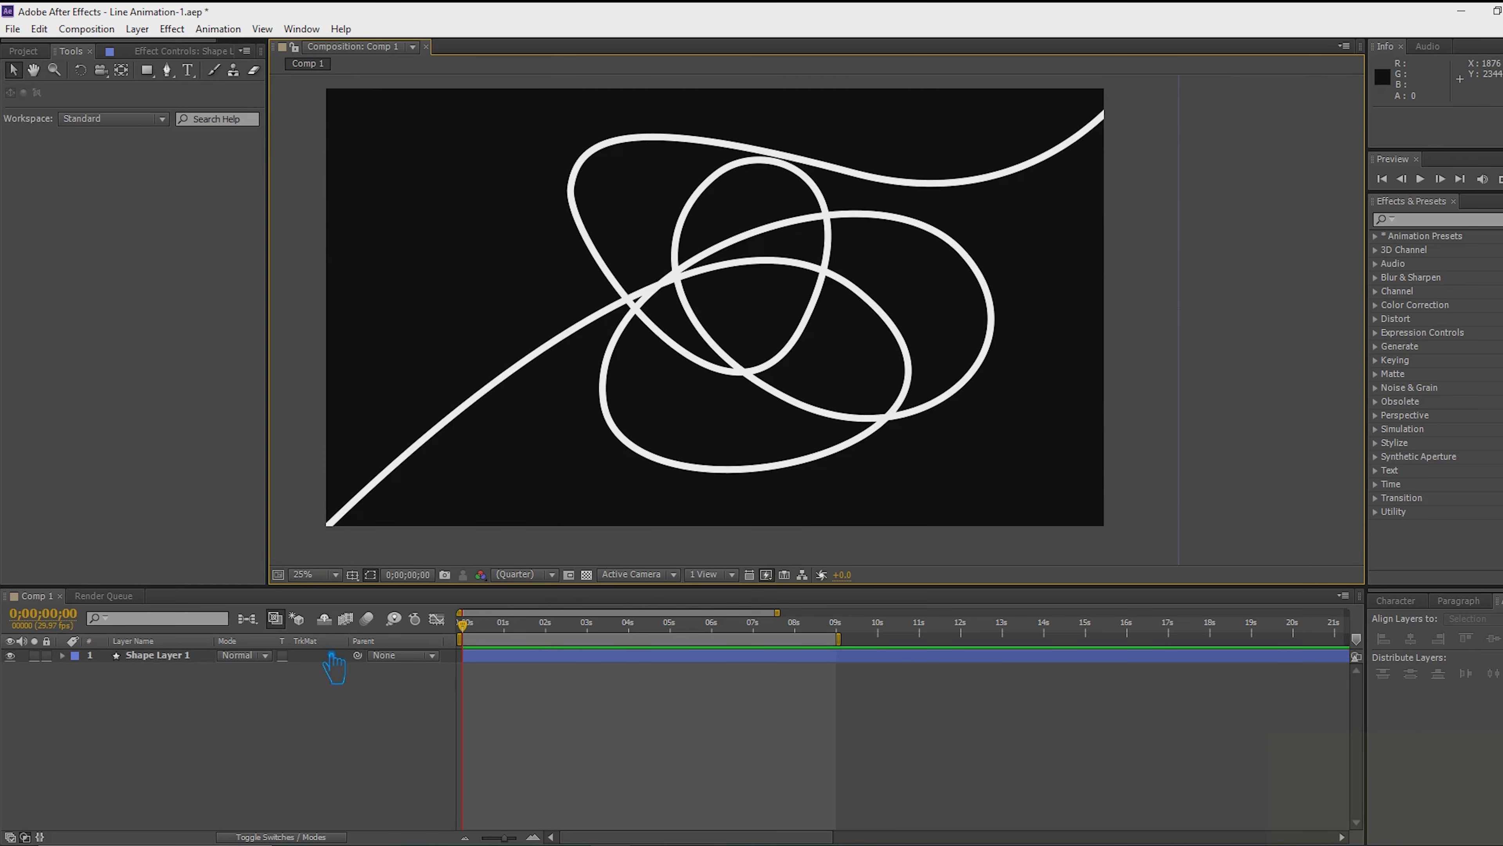
Add a Trim Paths operator to the contents of Shape Layer 1
click(151, 658)
click(62, 655)
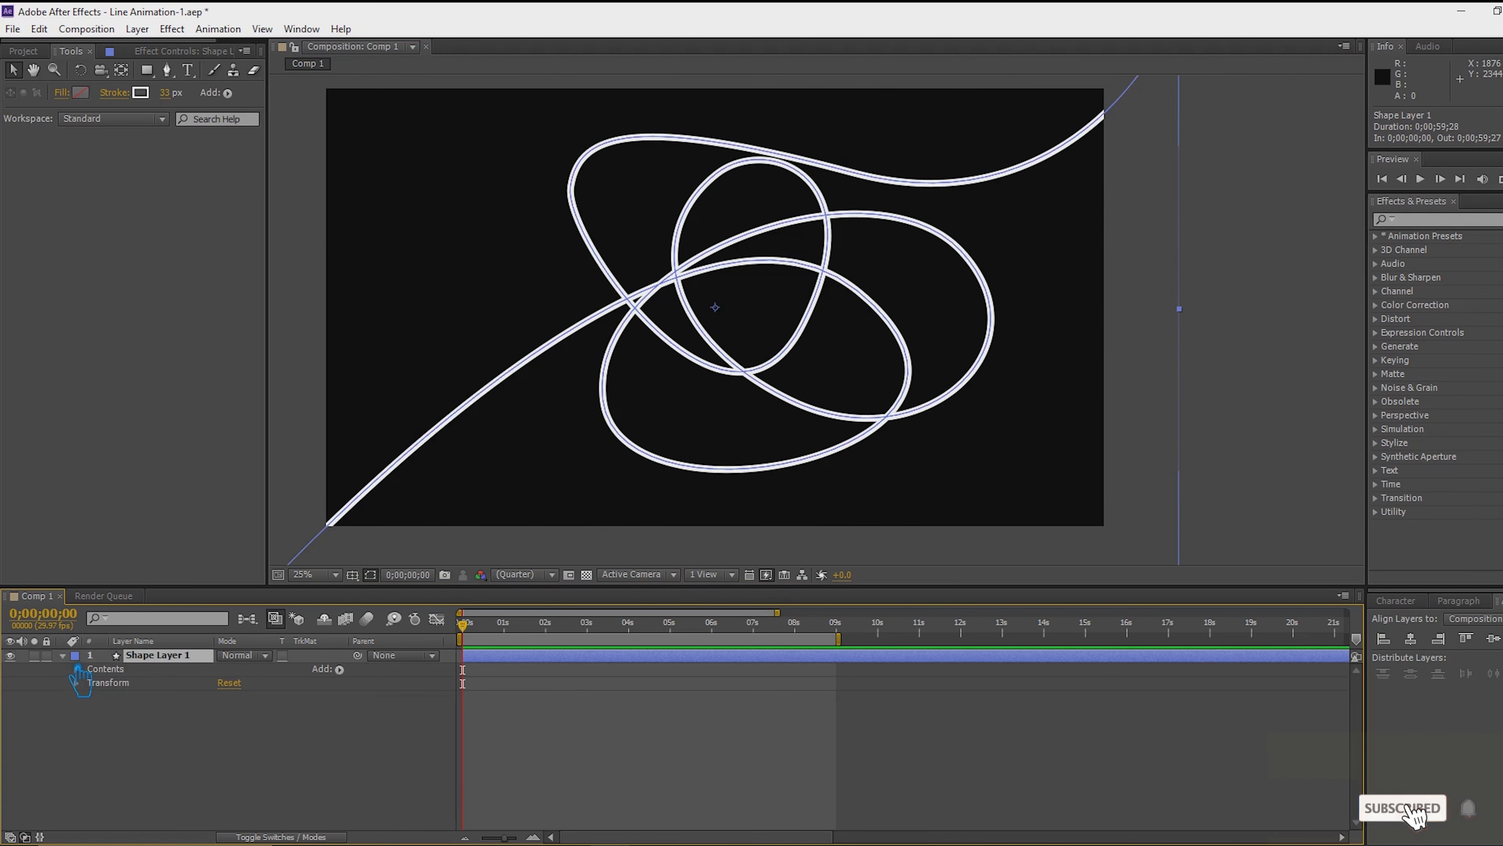
click(340, 668)
click(451, 584)
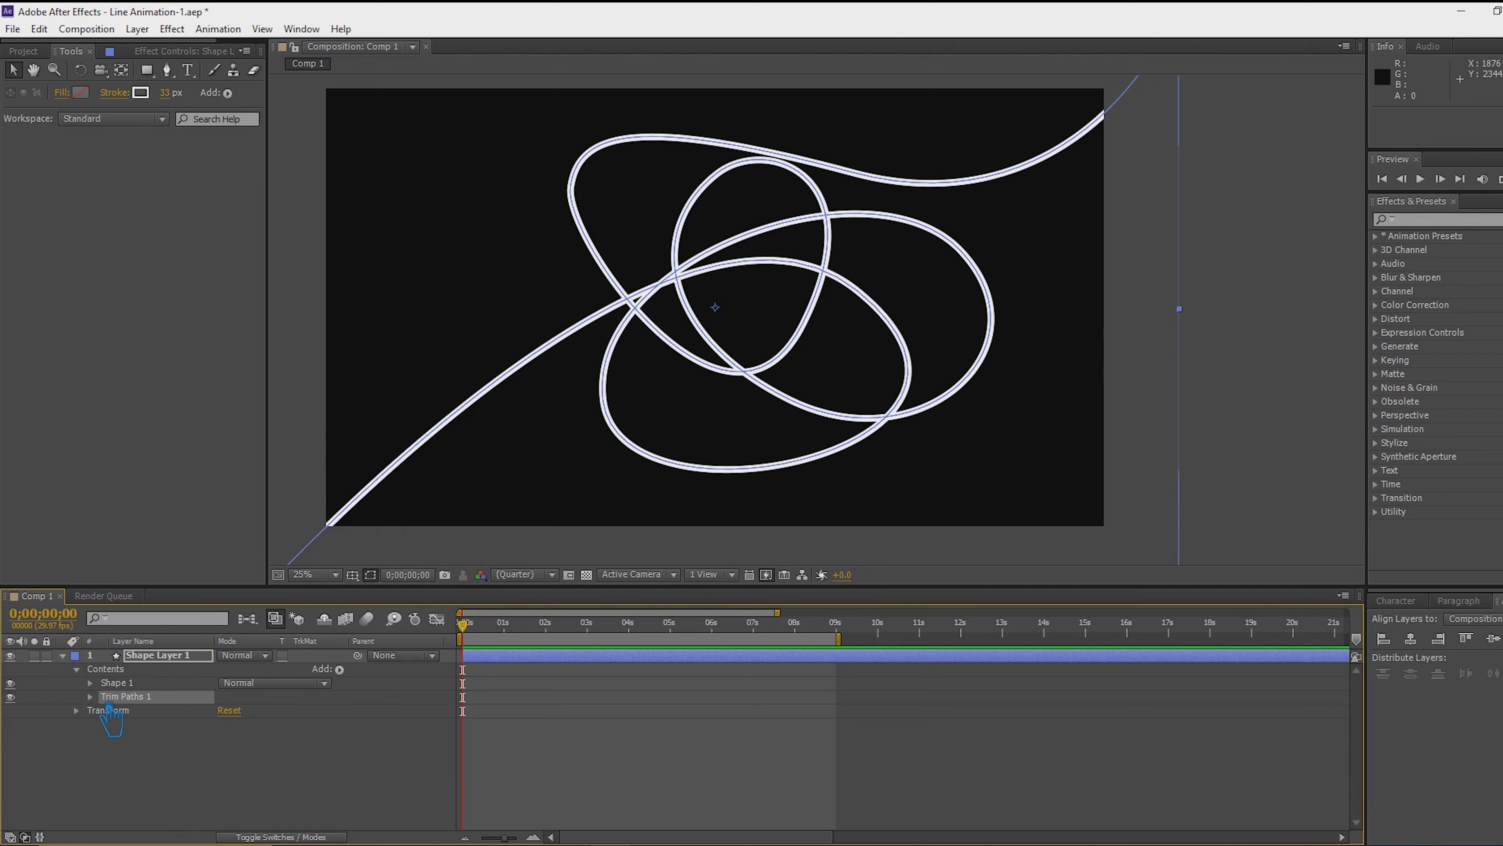
click(90, 697)
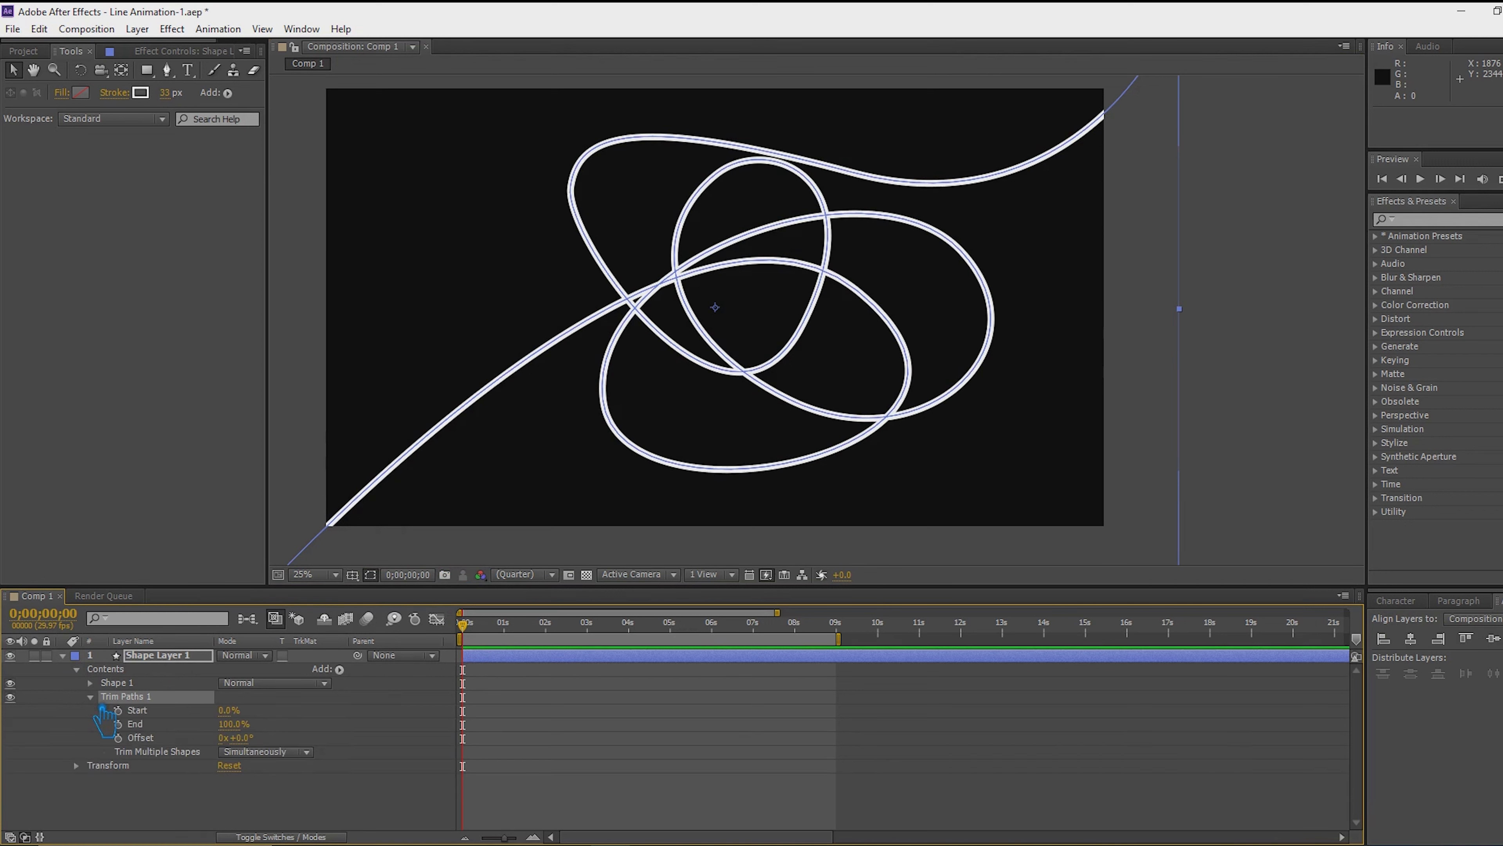
click(89, 696)
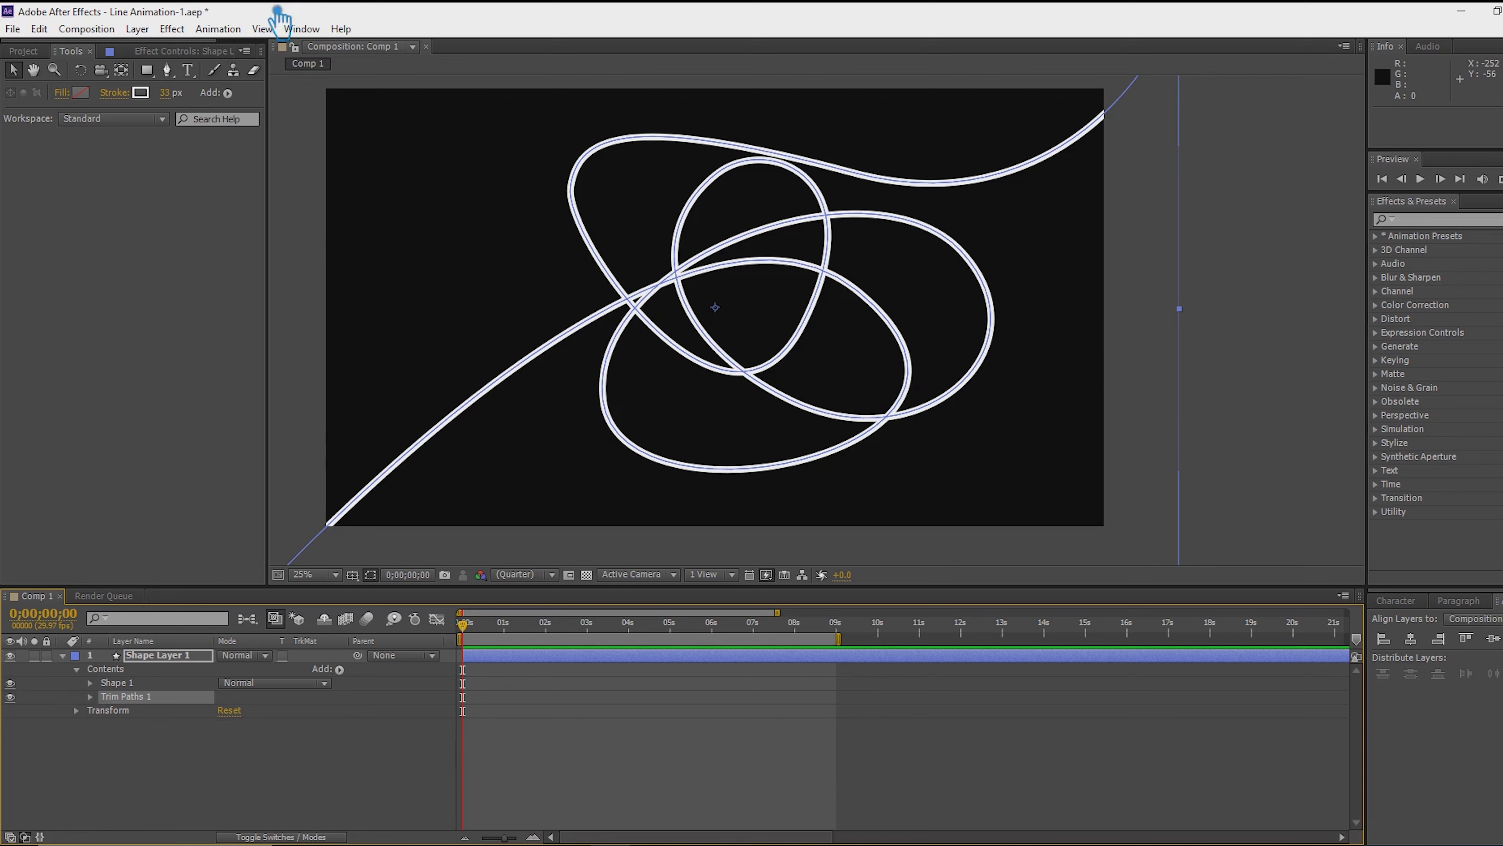
Change the shape's stroke color to a dark olive green and deselect the layer
click(140, 92)
click(1131, 410)
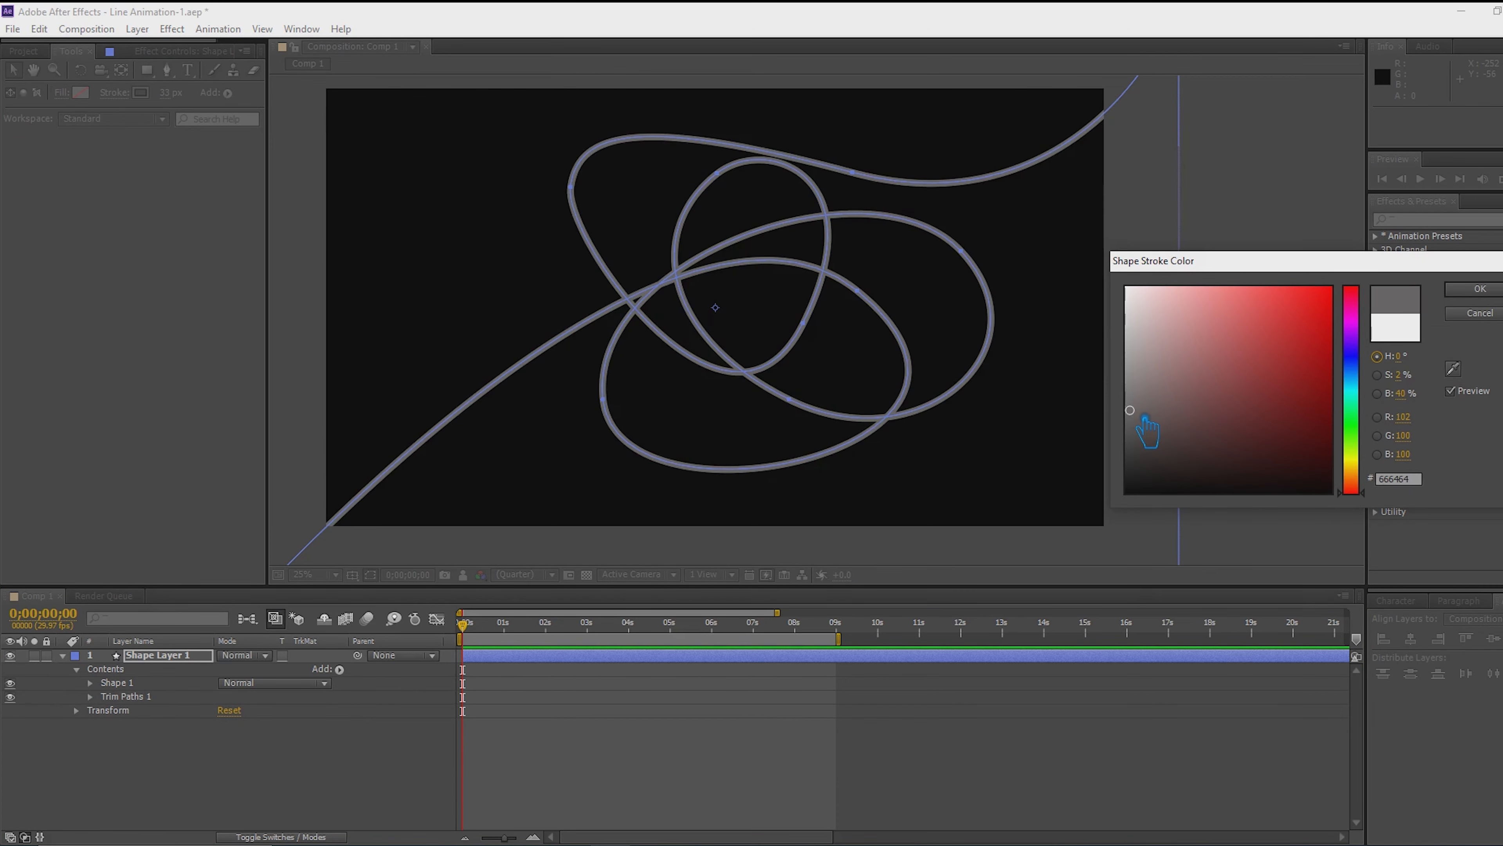
click(1195, 309)
click(1210, 442)
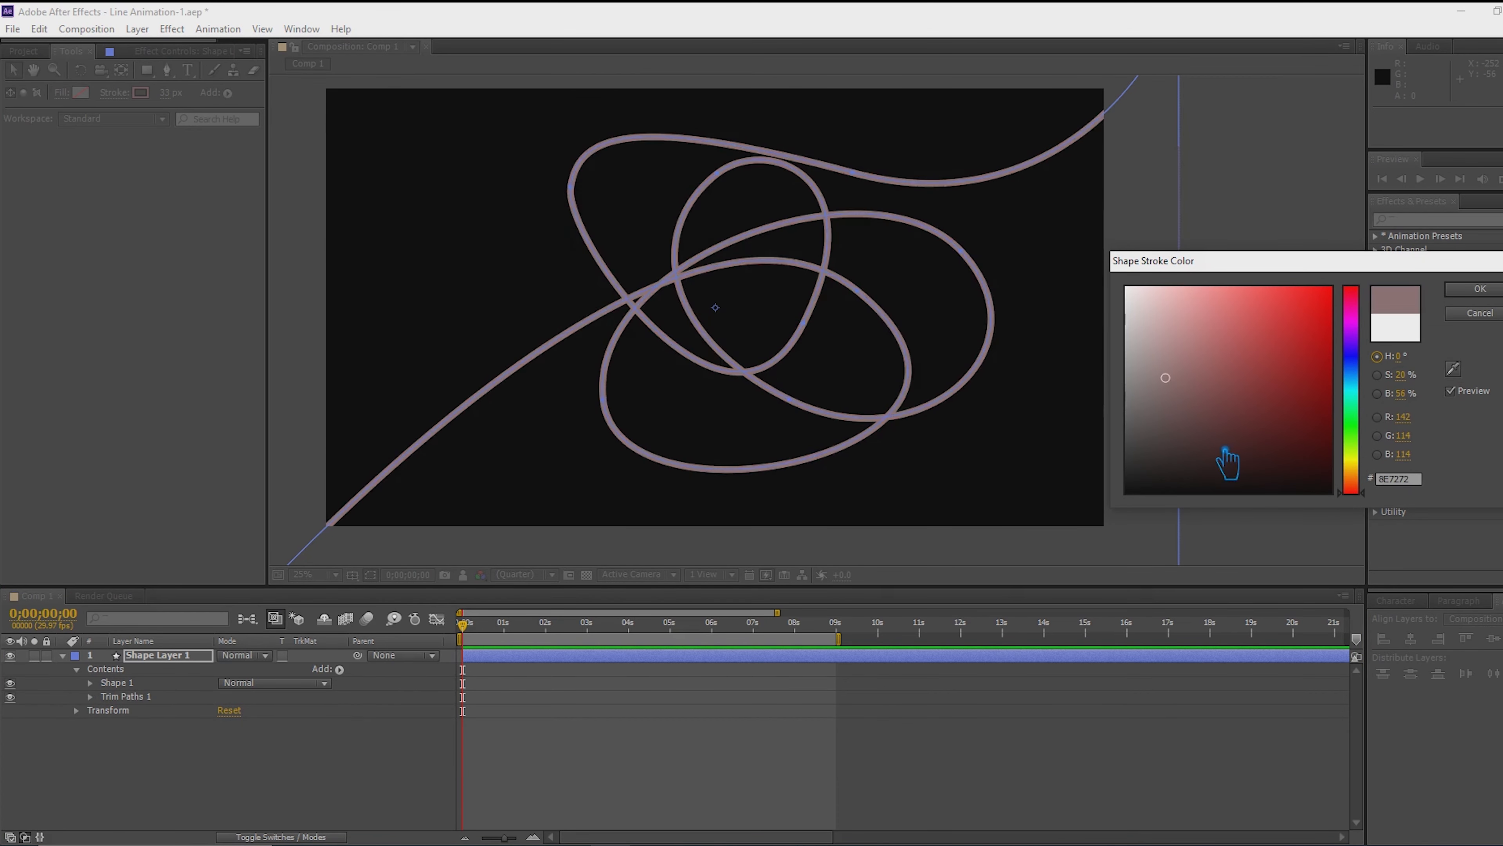
click(1246, 444)
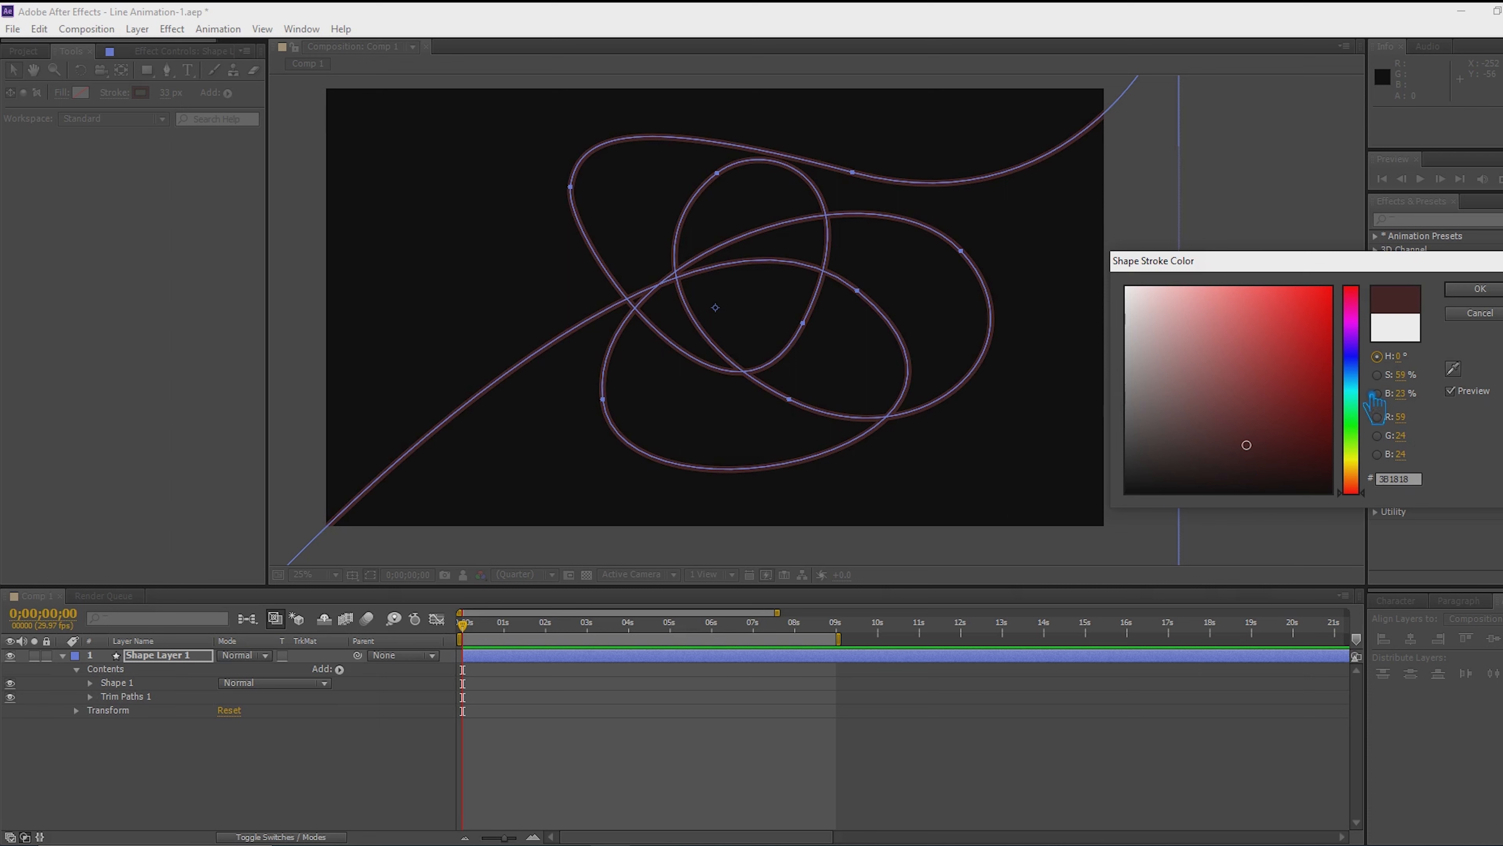
click(1362, 439)
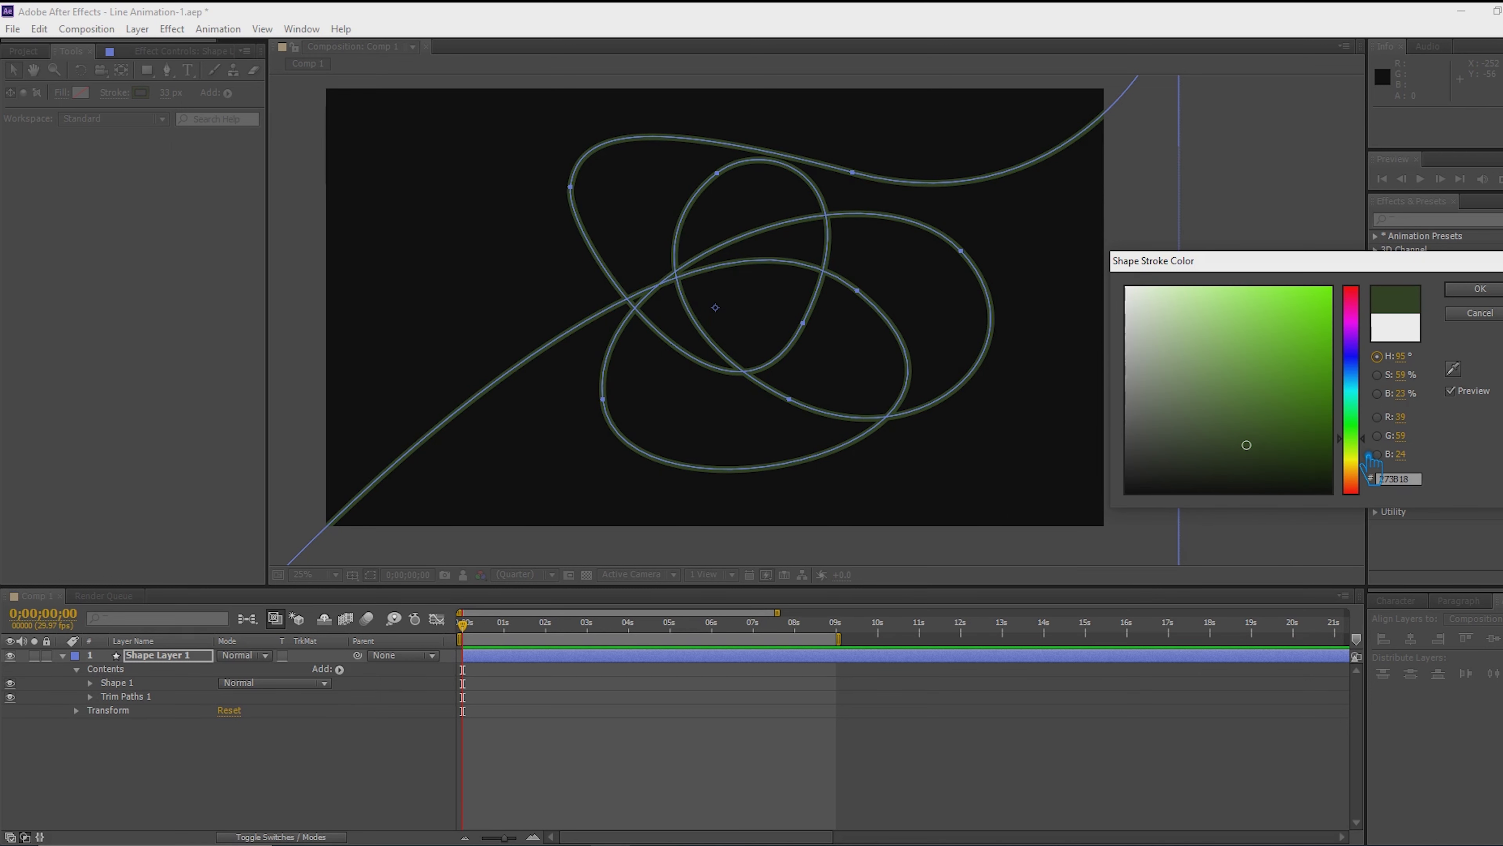
click(1370, 451)
click(1291, 436)
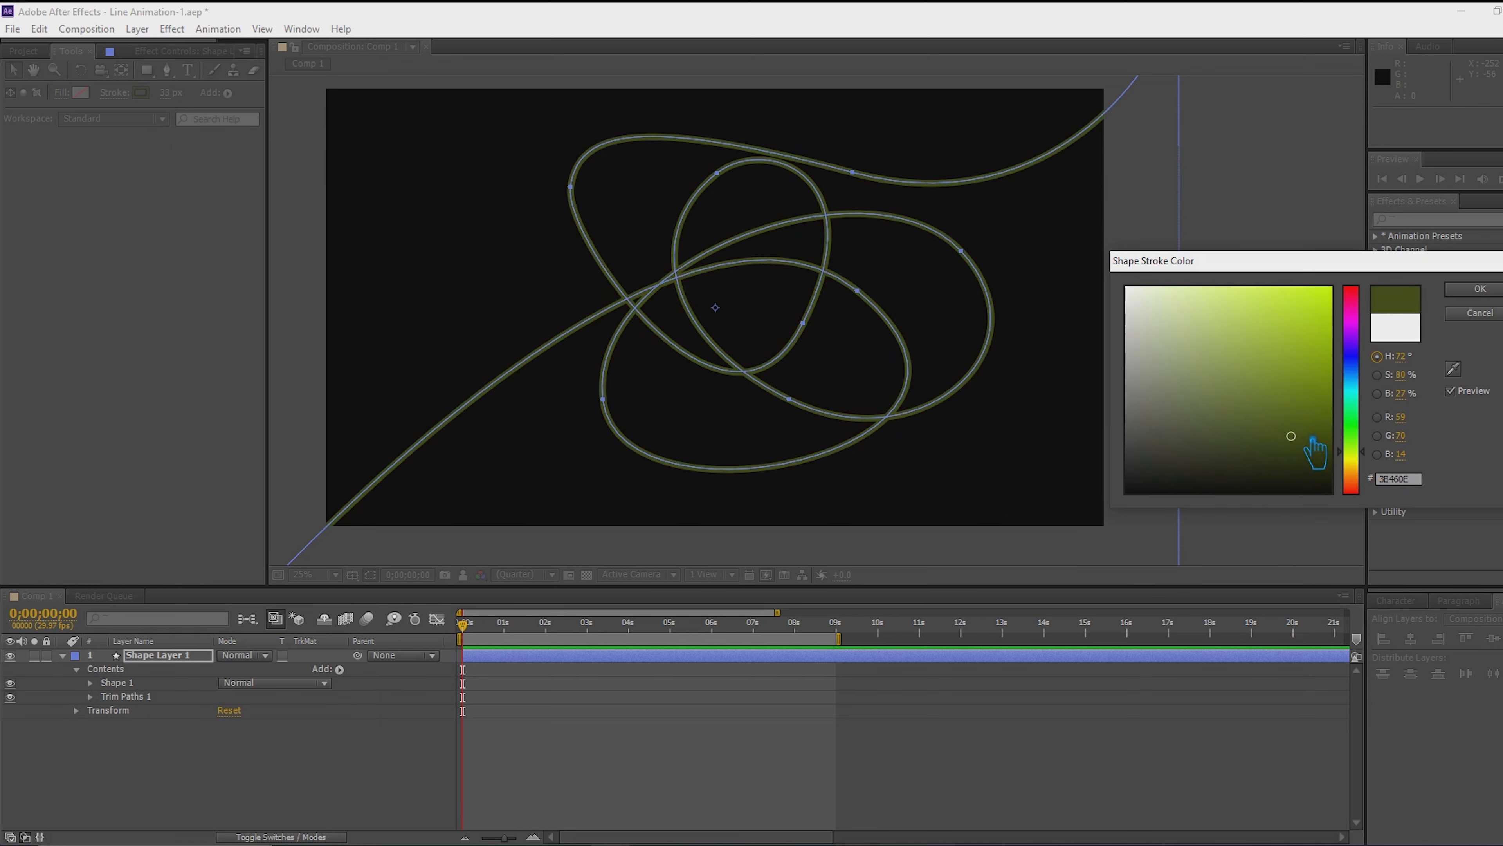
click(1315, 461)
click(1480, 288)
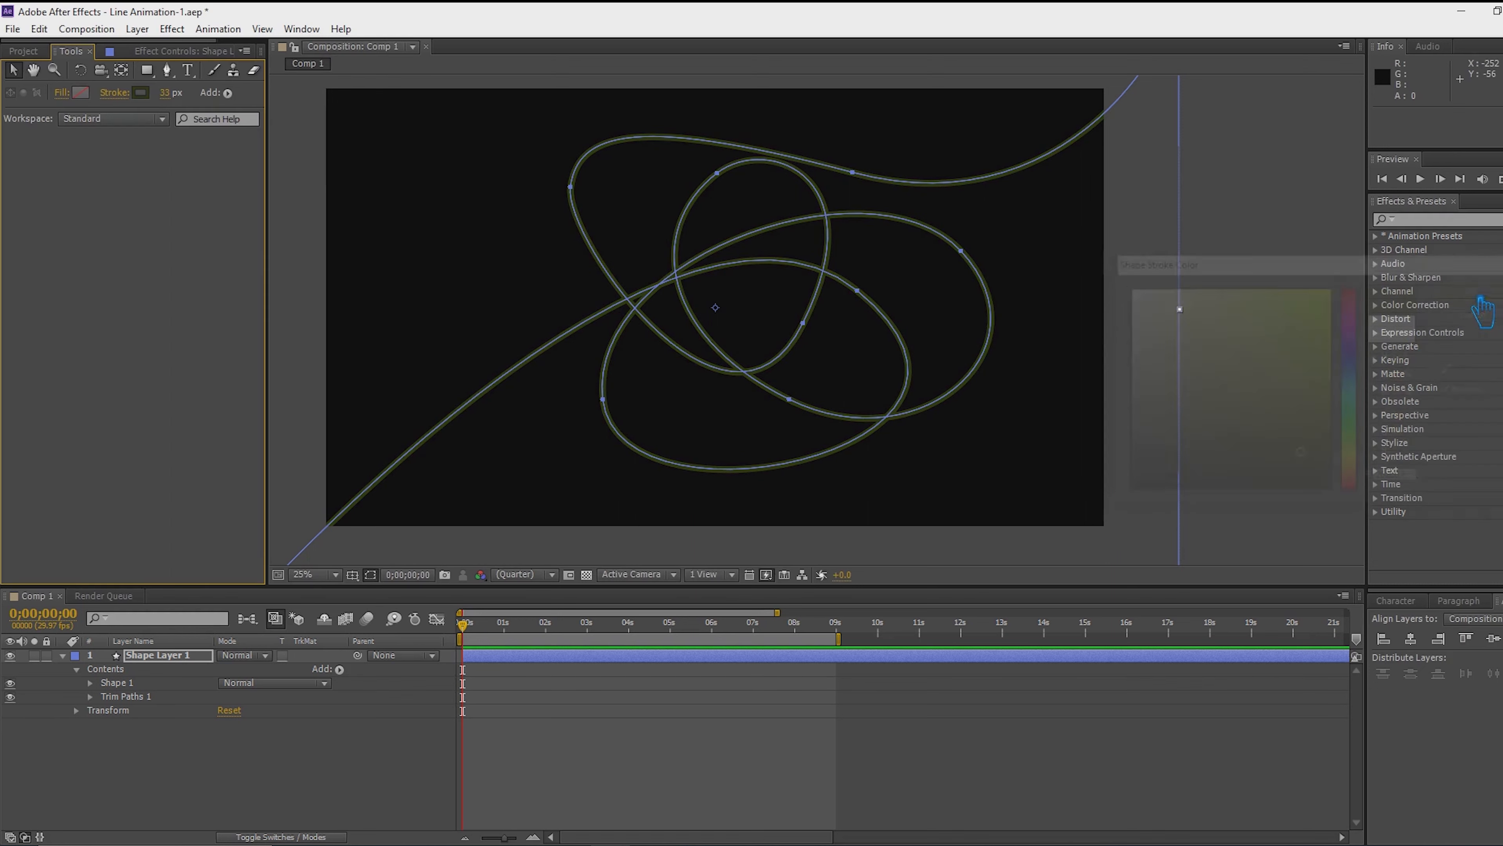
click(252, 731)
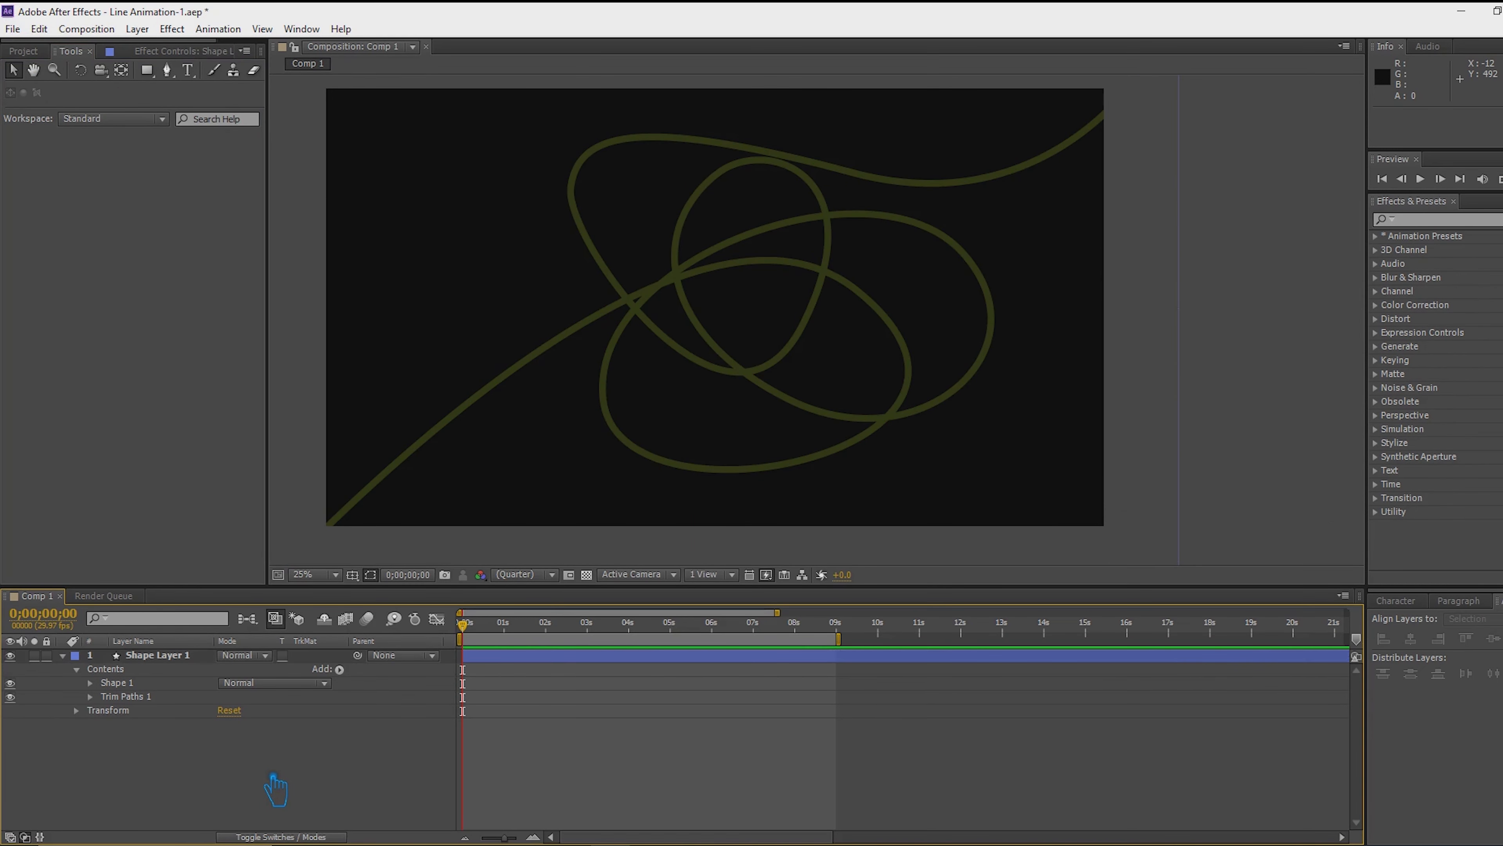
Keyframe the Trim Paths End value of Shape Layer 1 at 100% and place that keyframe at 3 seconds
click(148, 656)
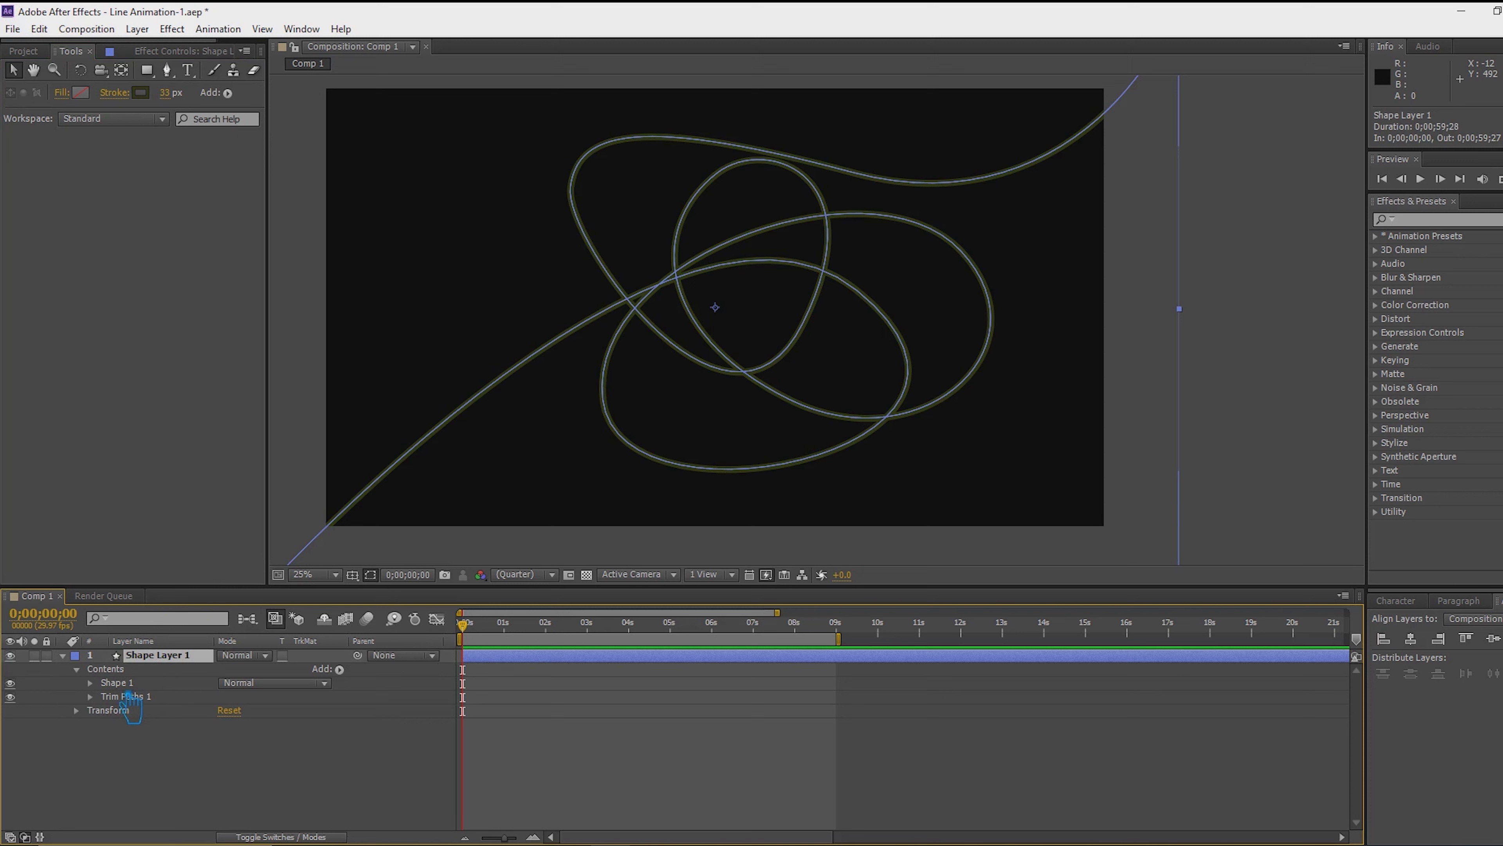
click(90, 696)
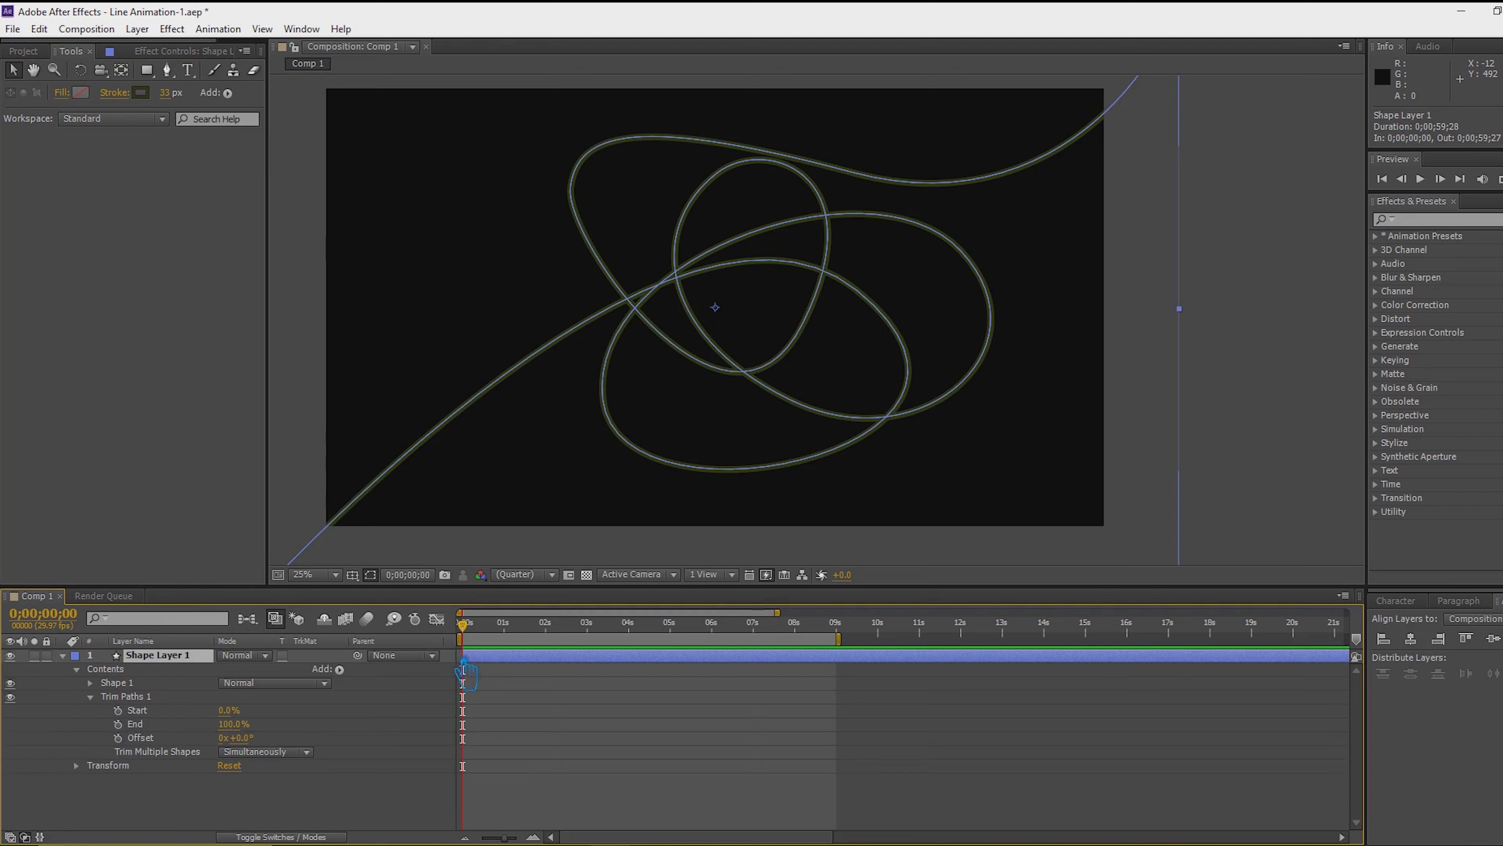
drag(476, 635, 511, 642)
click(118, 723)
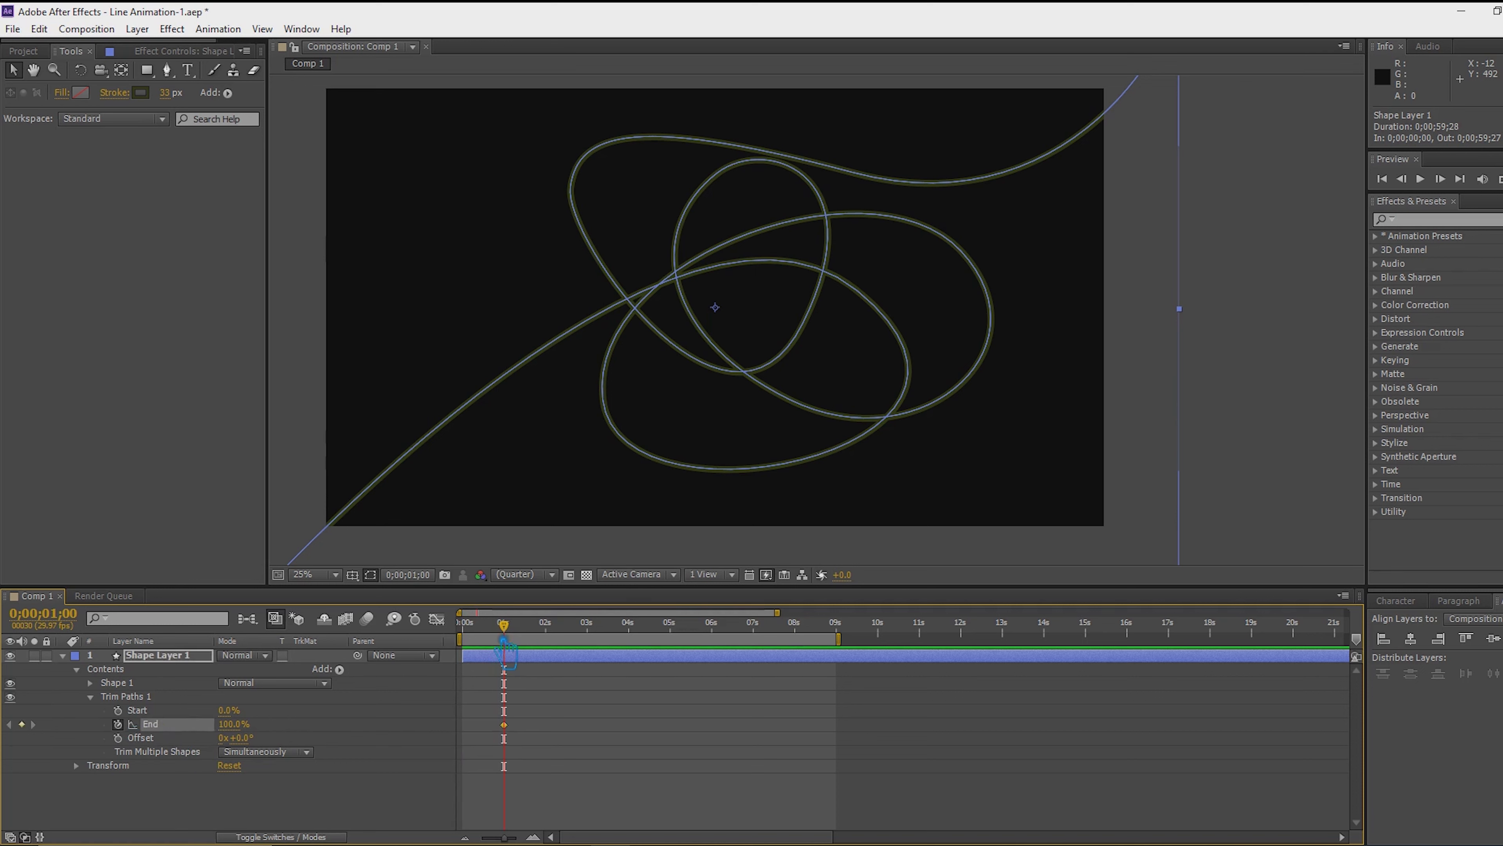
drag(575, 636, 605, 648)
mouse_move(516, 735)
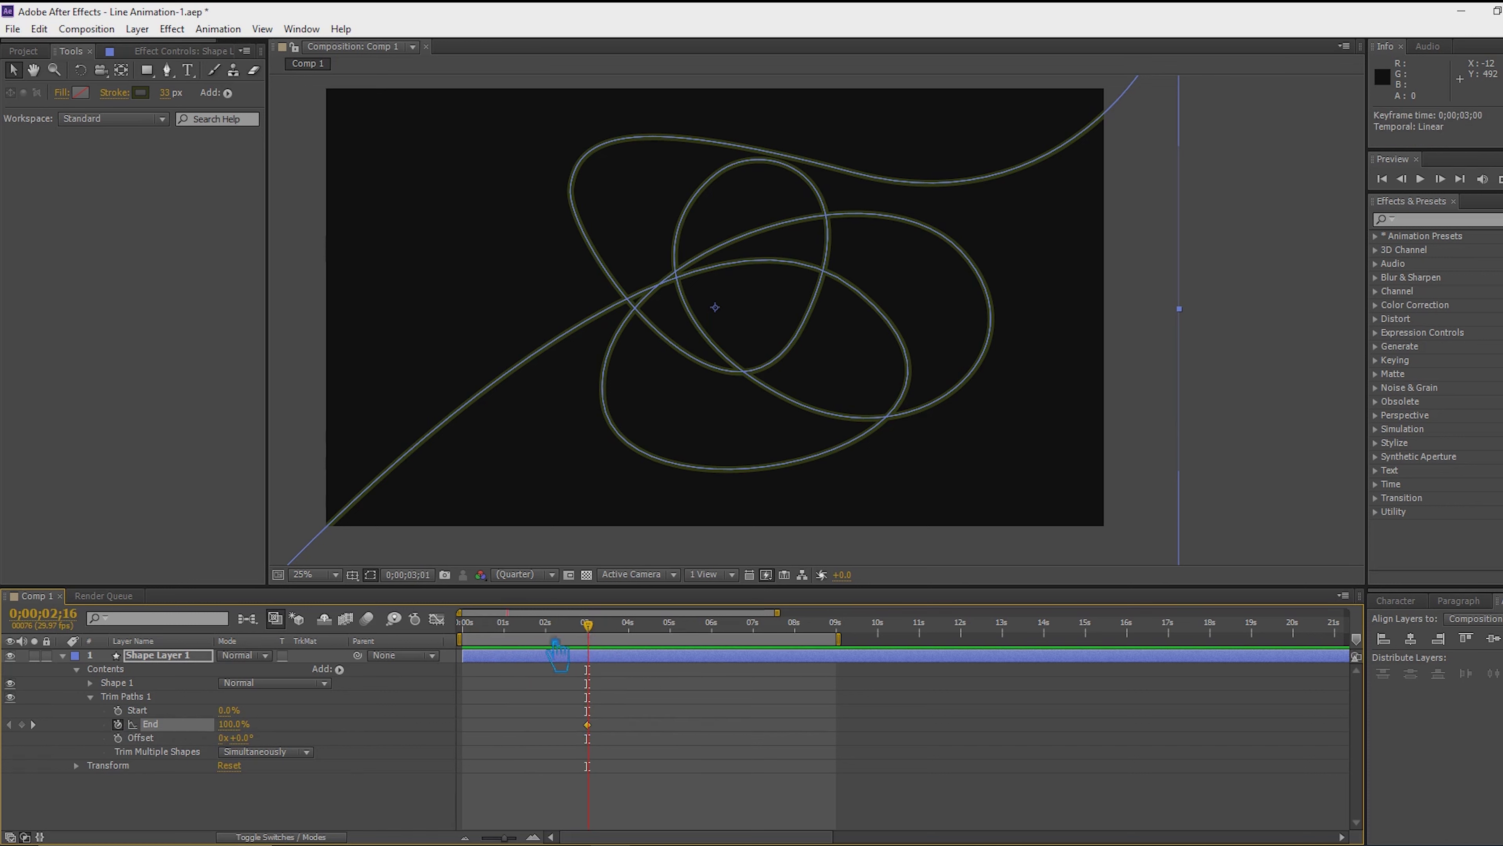
Keyframe the Trim Paths End value at 0% at the timeline start and scrub through the line's drawing animation
drag(248, 732, 112, 749)
click(474, 675)
drag(481, 641, 612, 648)
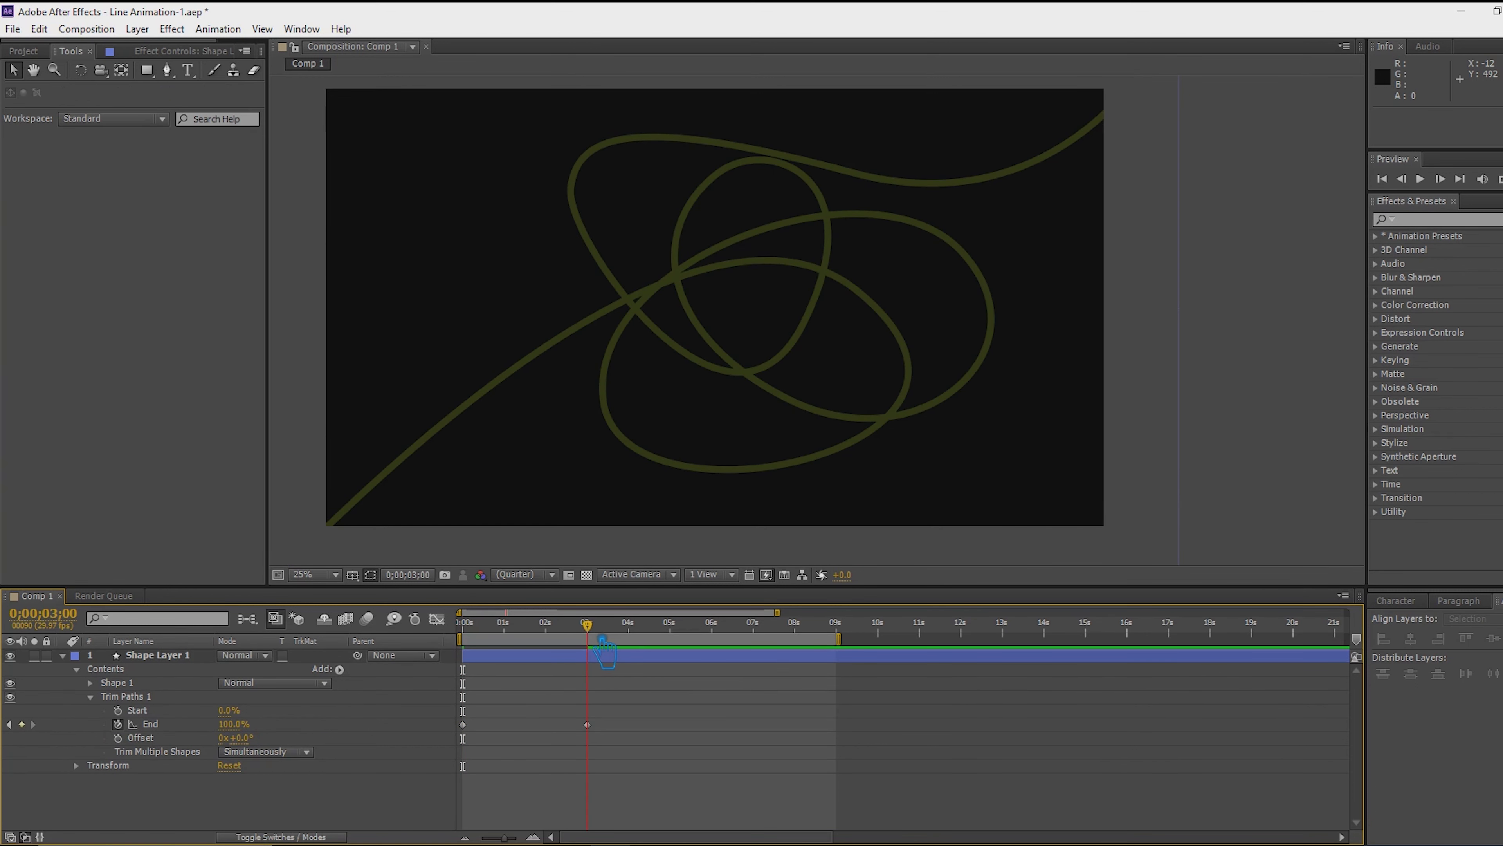
drag(601, 629, 717, 640)
Keyframe the Trim Paths Start value at 0% and shift that keyframe to about 0;00;01;17
key(Home)
click(118, 711)
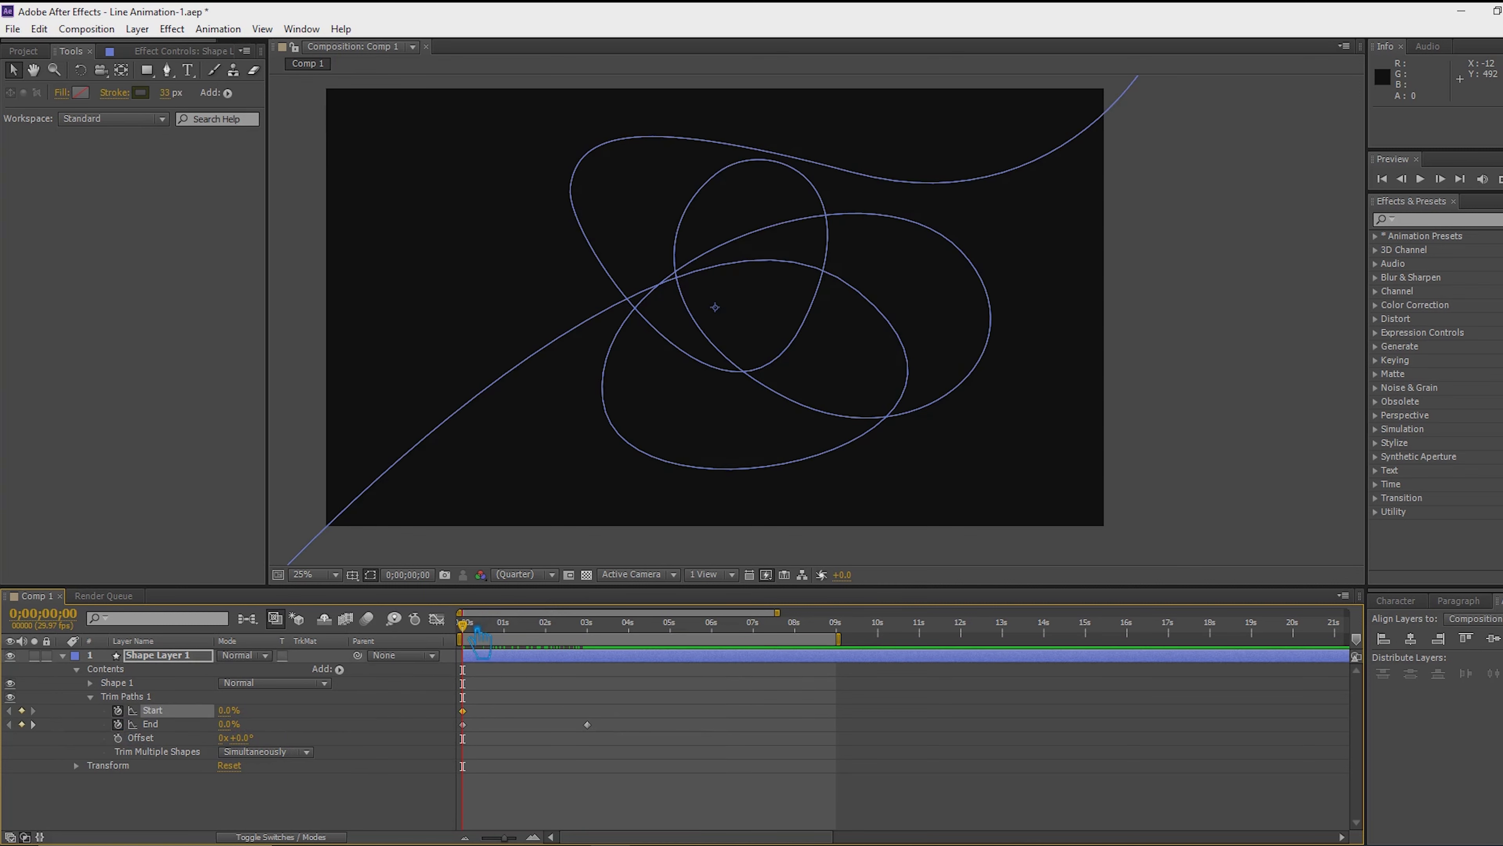
drag(526, 631, 598, 649)
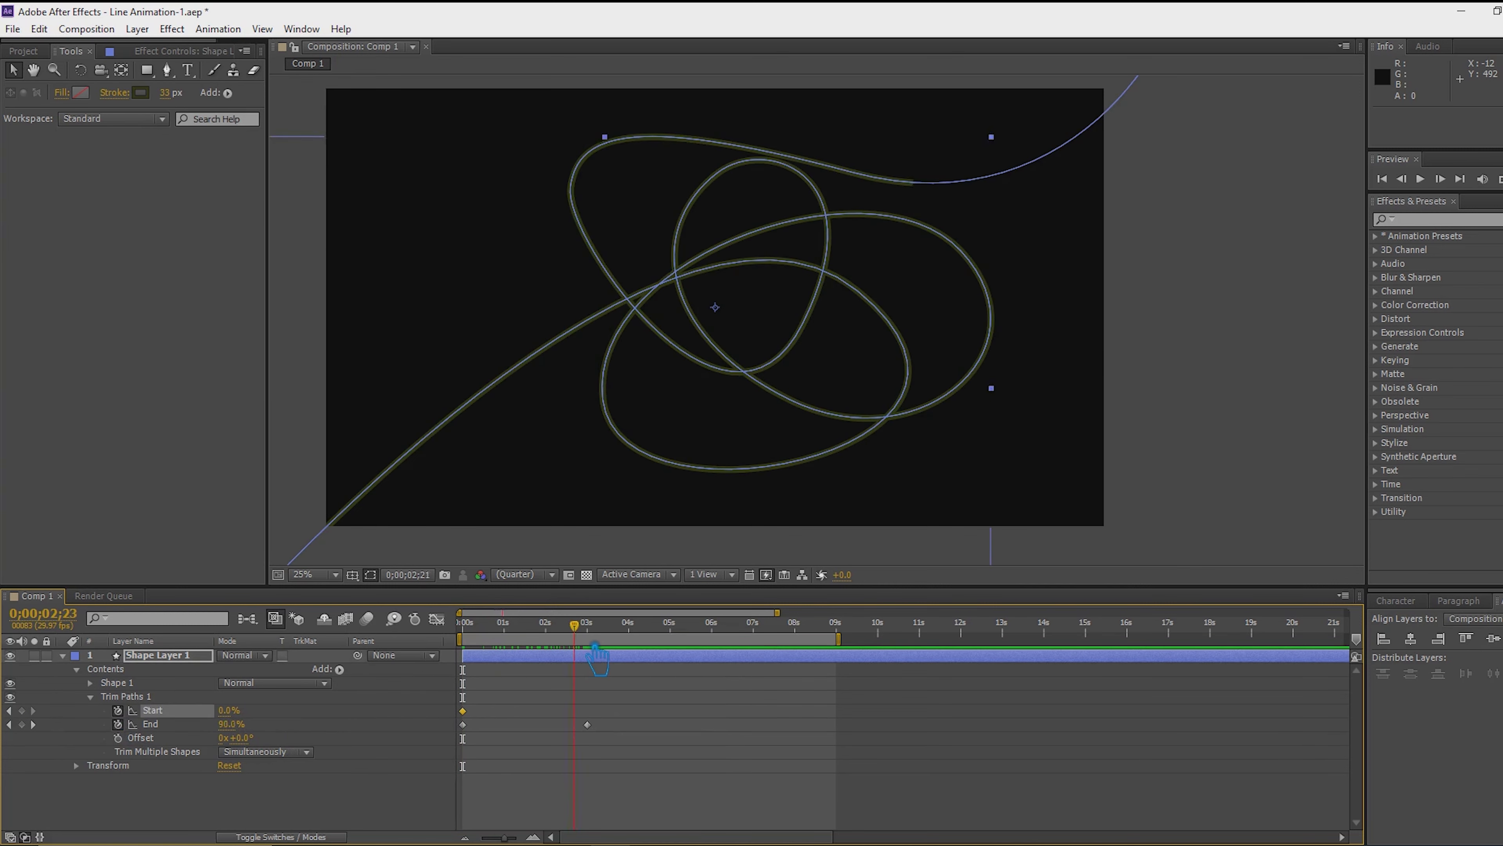
click(369, 784)
drag(463, 710, 513, 711)
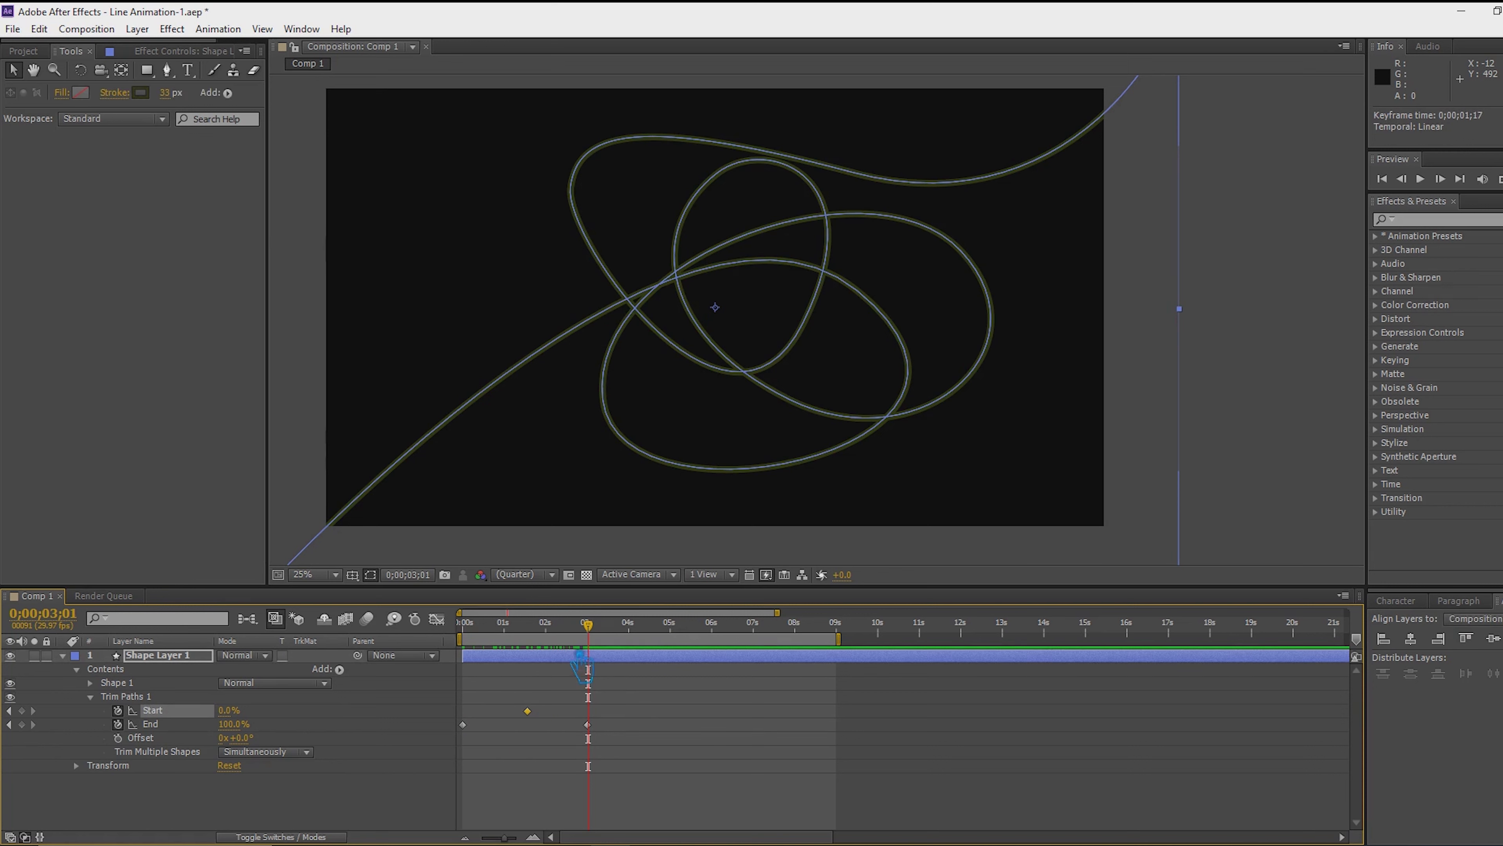
Keyframe the Trim Paths Start value at 100% at 0;00;04;22
drag(660, 643, 676, 648)
click(296, 820)
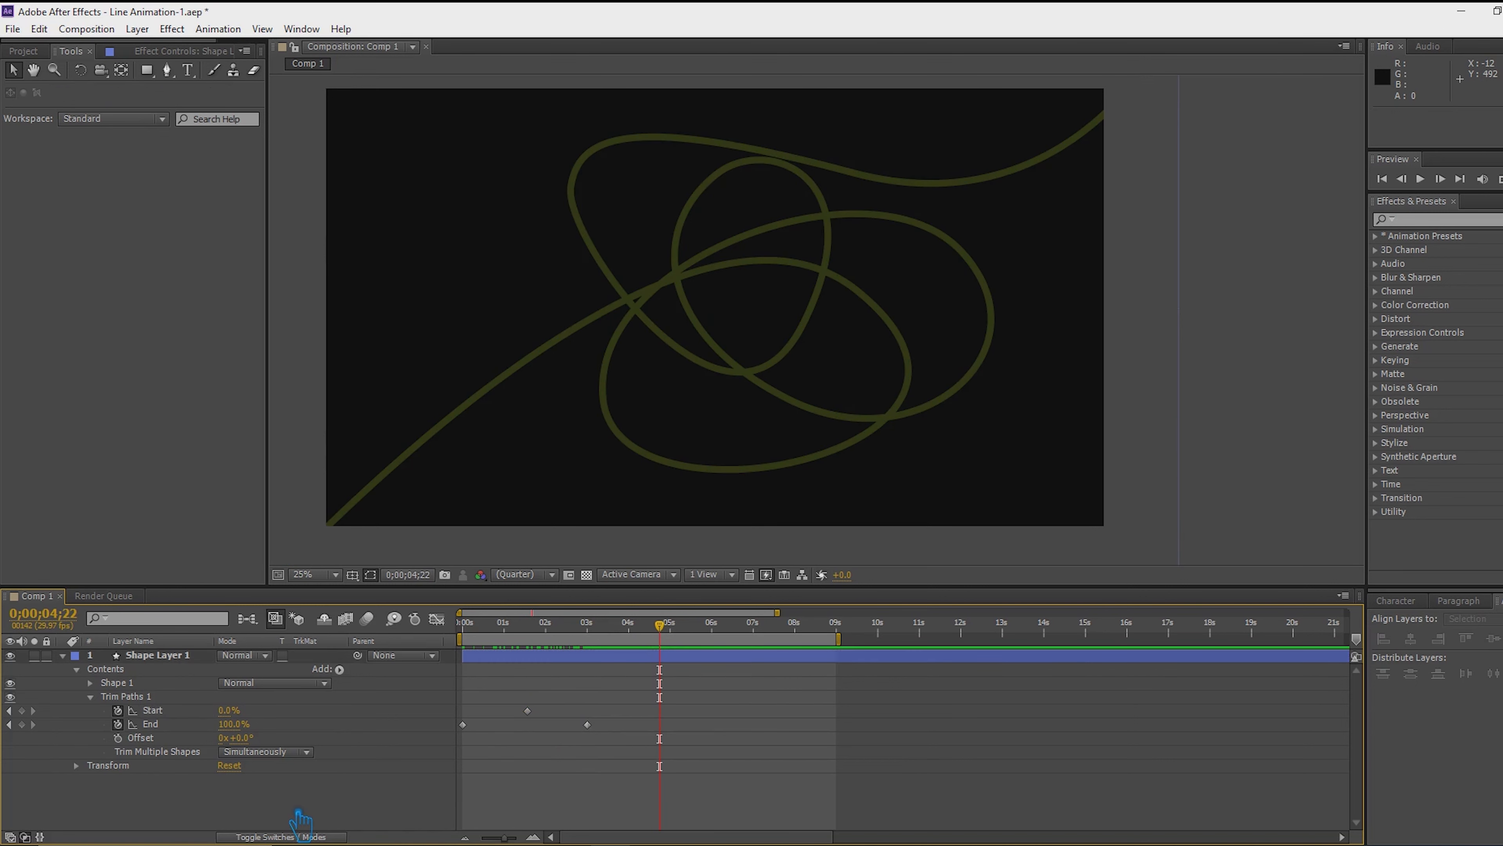
drag(231, 710, 333, 727)
click(419, 727)
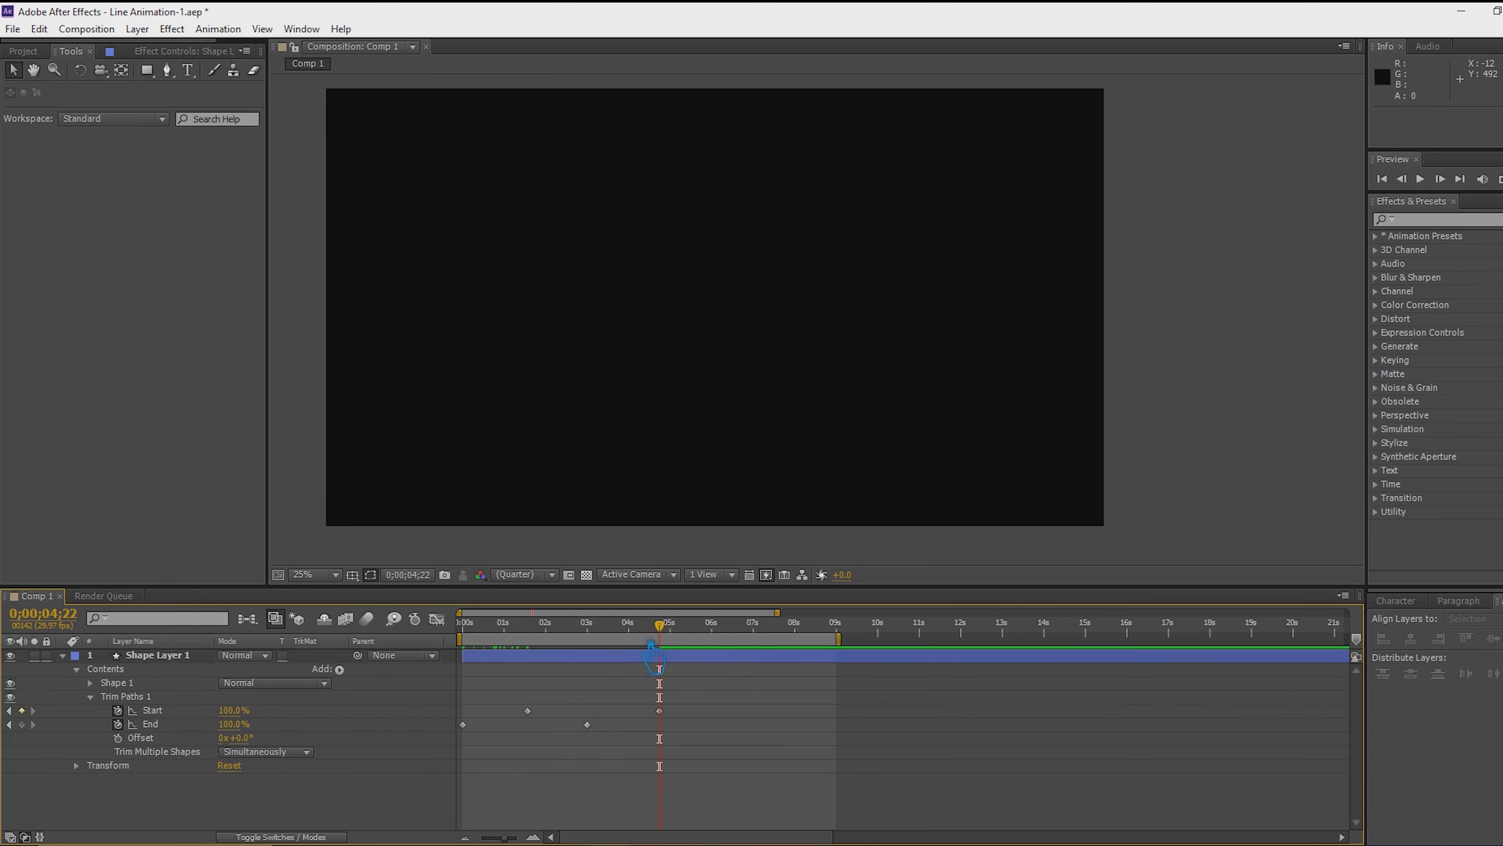
Set the Line Cap of Shape 1's stroke to Round Cap
mouse_move(676, 642)
mouse_down()
mouse_move(453, 684)
mouse_move(526, 681)
mouse_up()
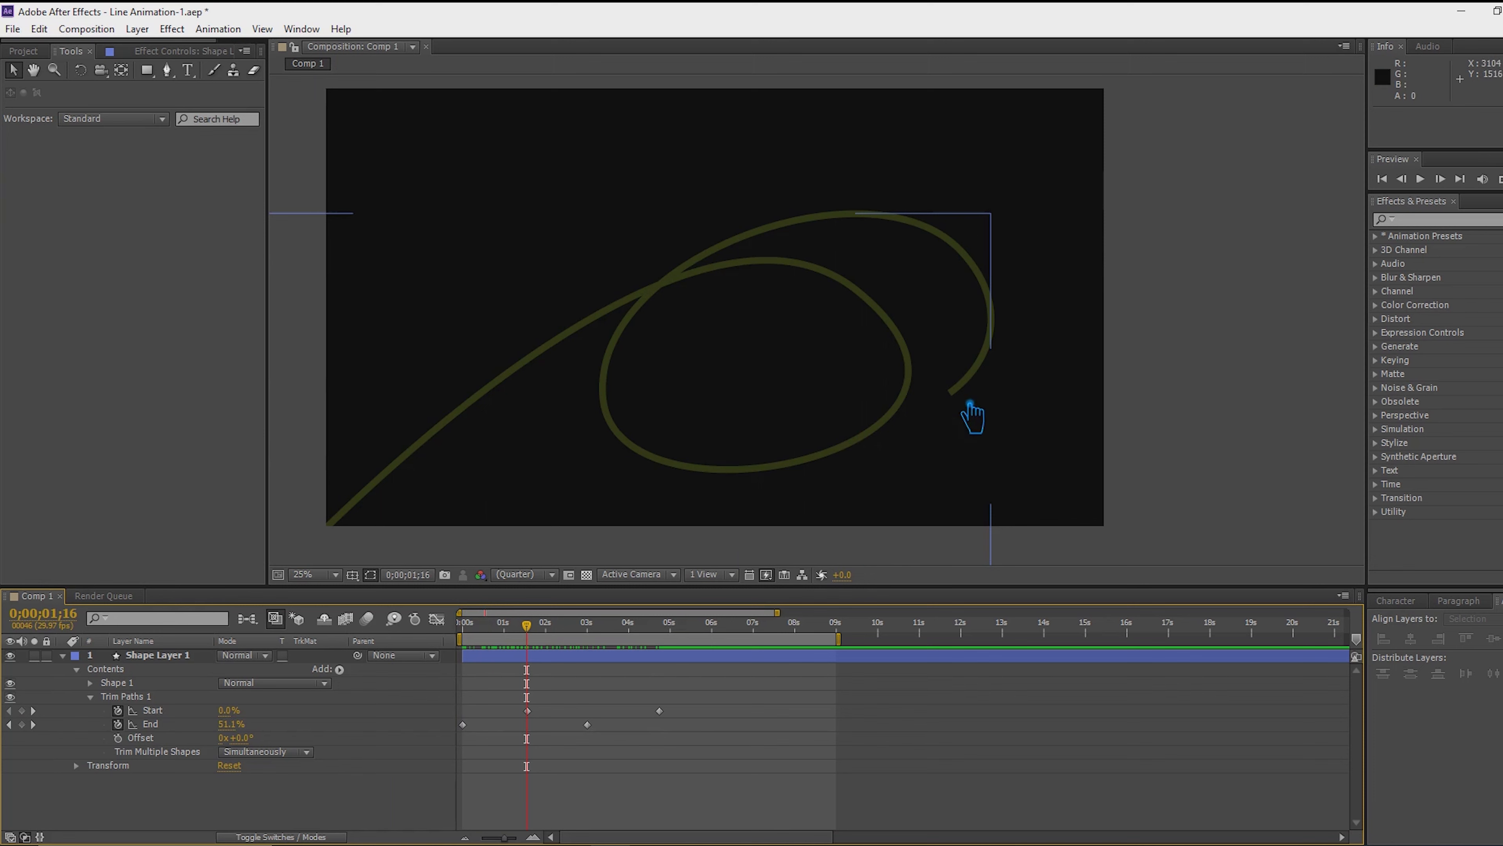
scroll(960, 415, up, 2)
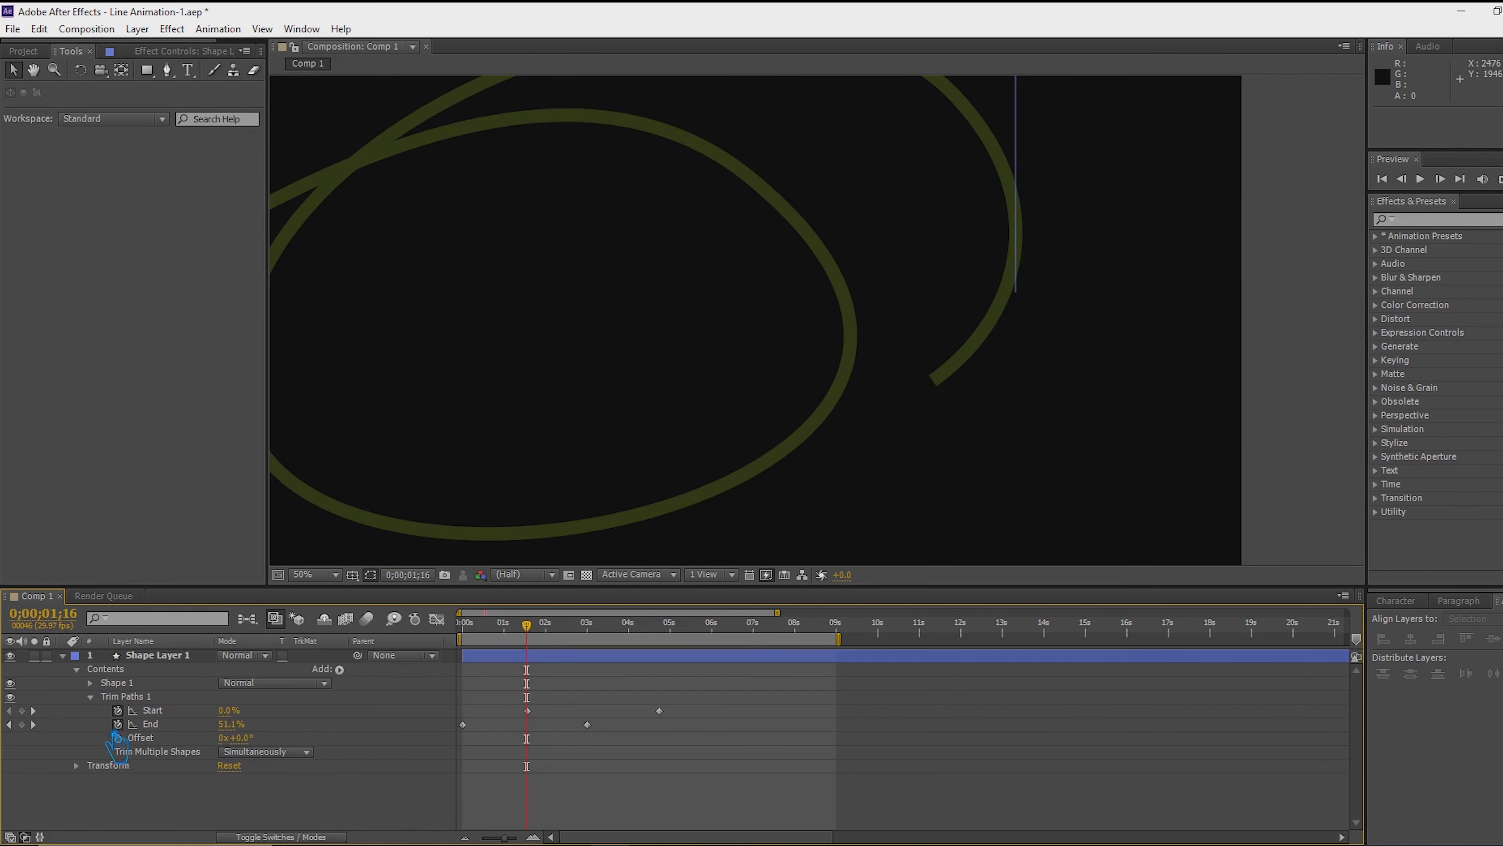
click(104, 688)
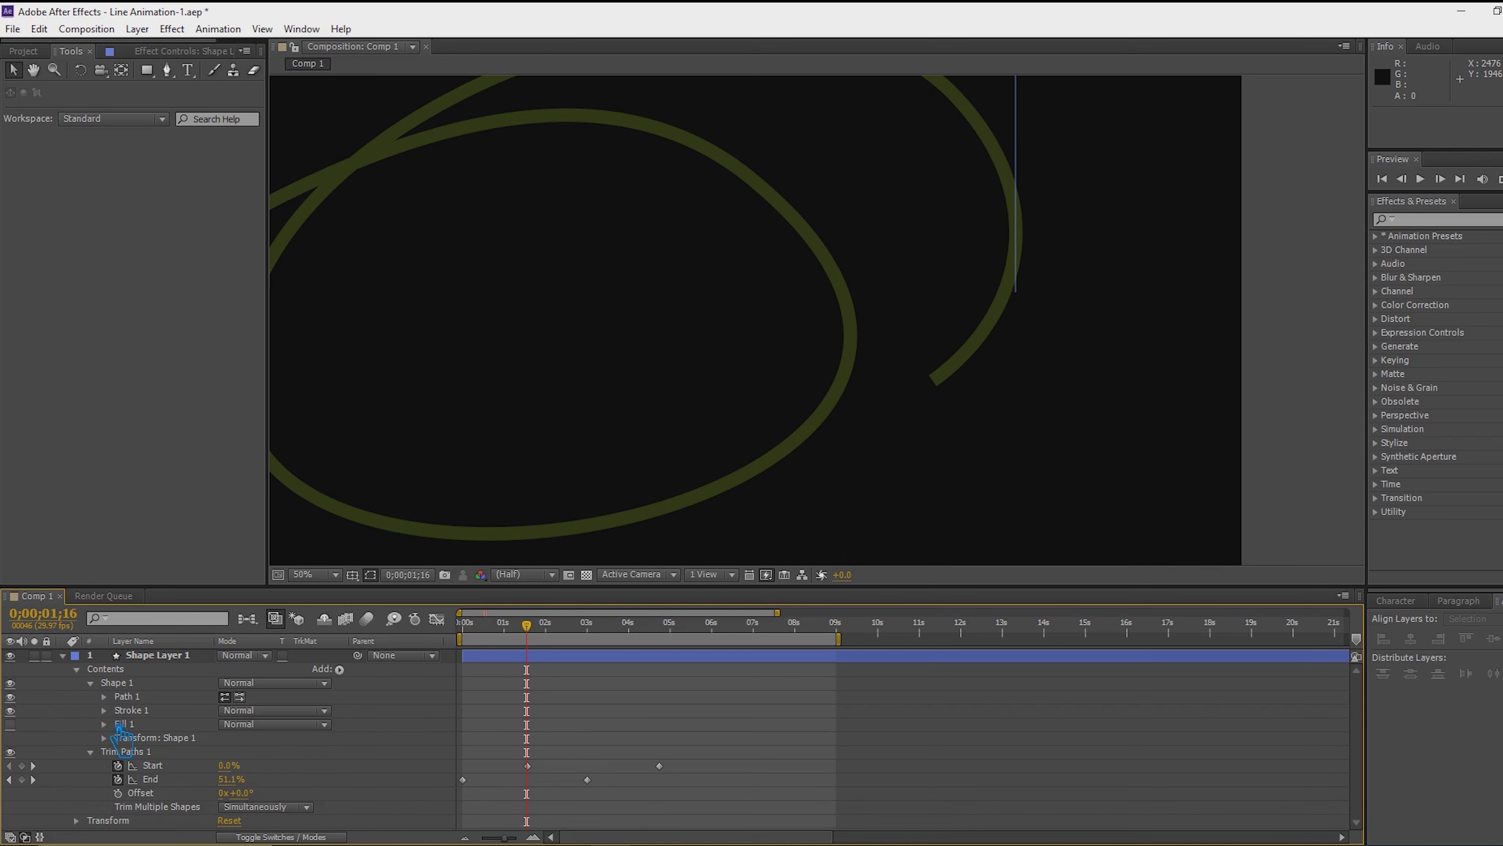
click(105, 711)
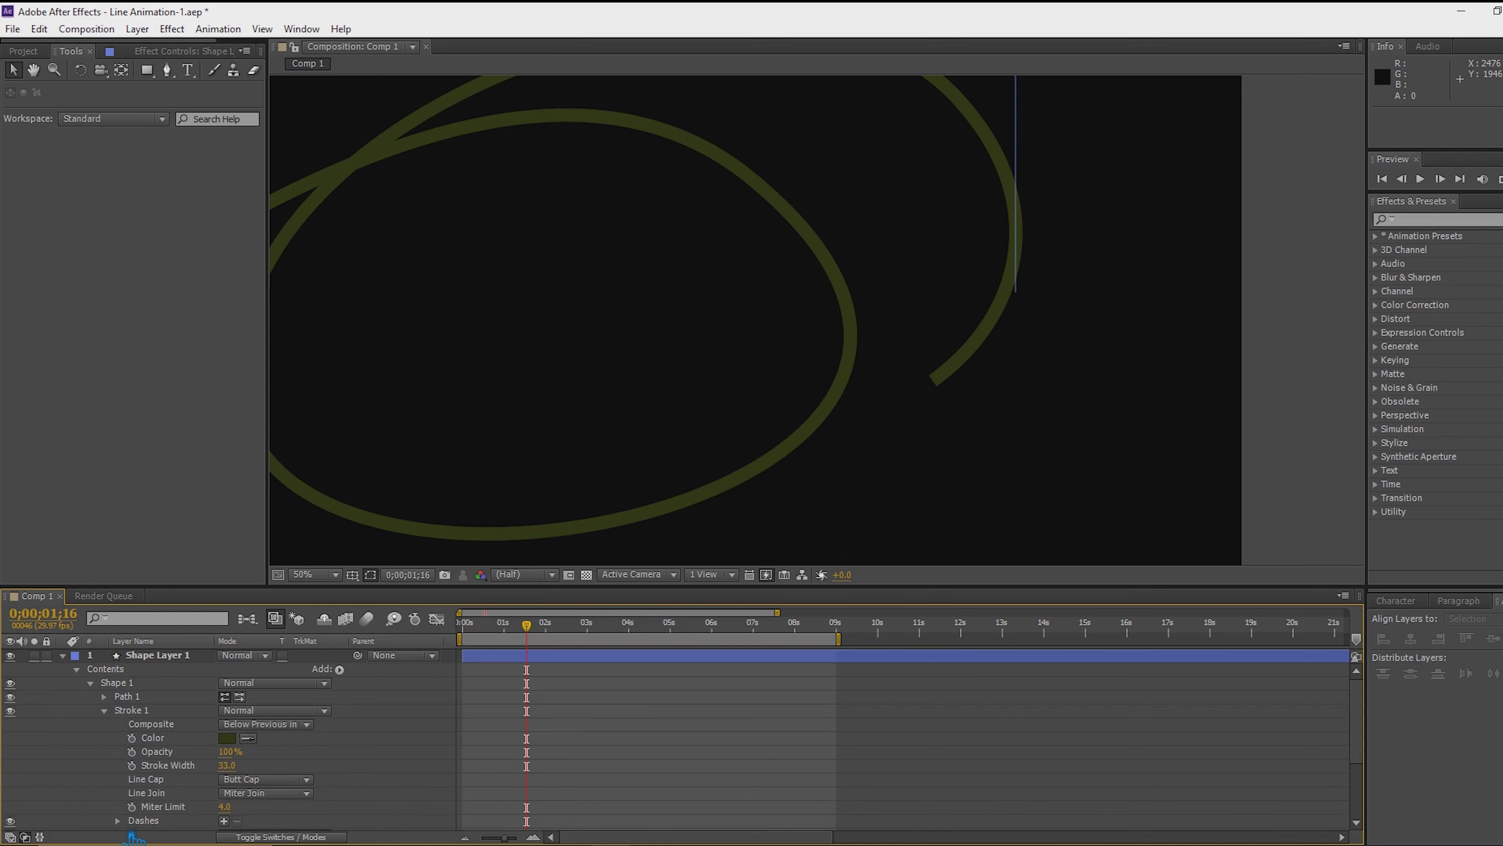
click(284, 780)
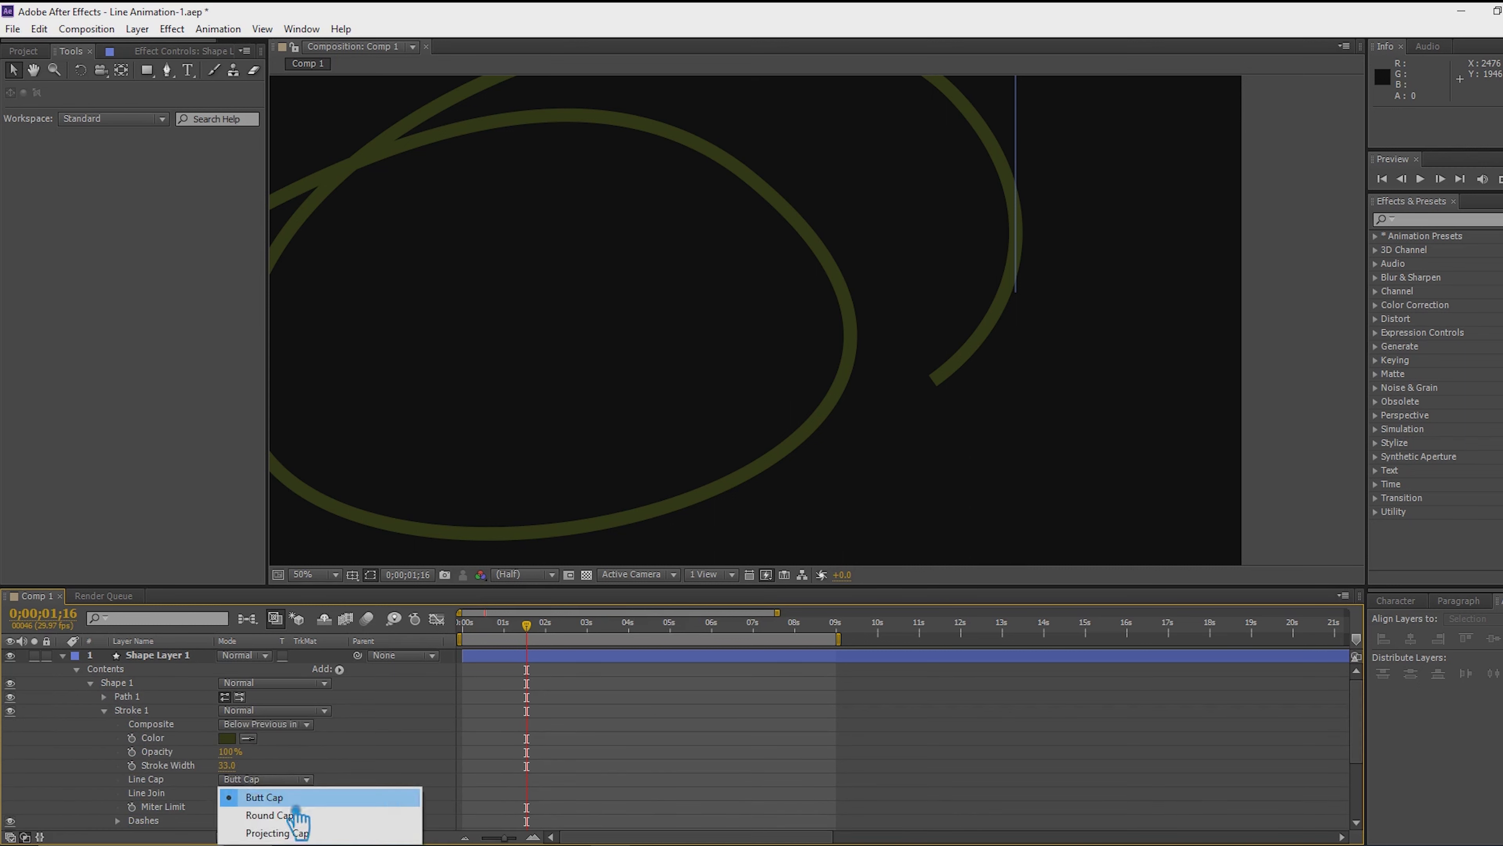
click(290, 811)
click(1335, 409)
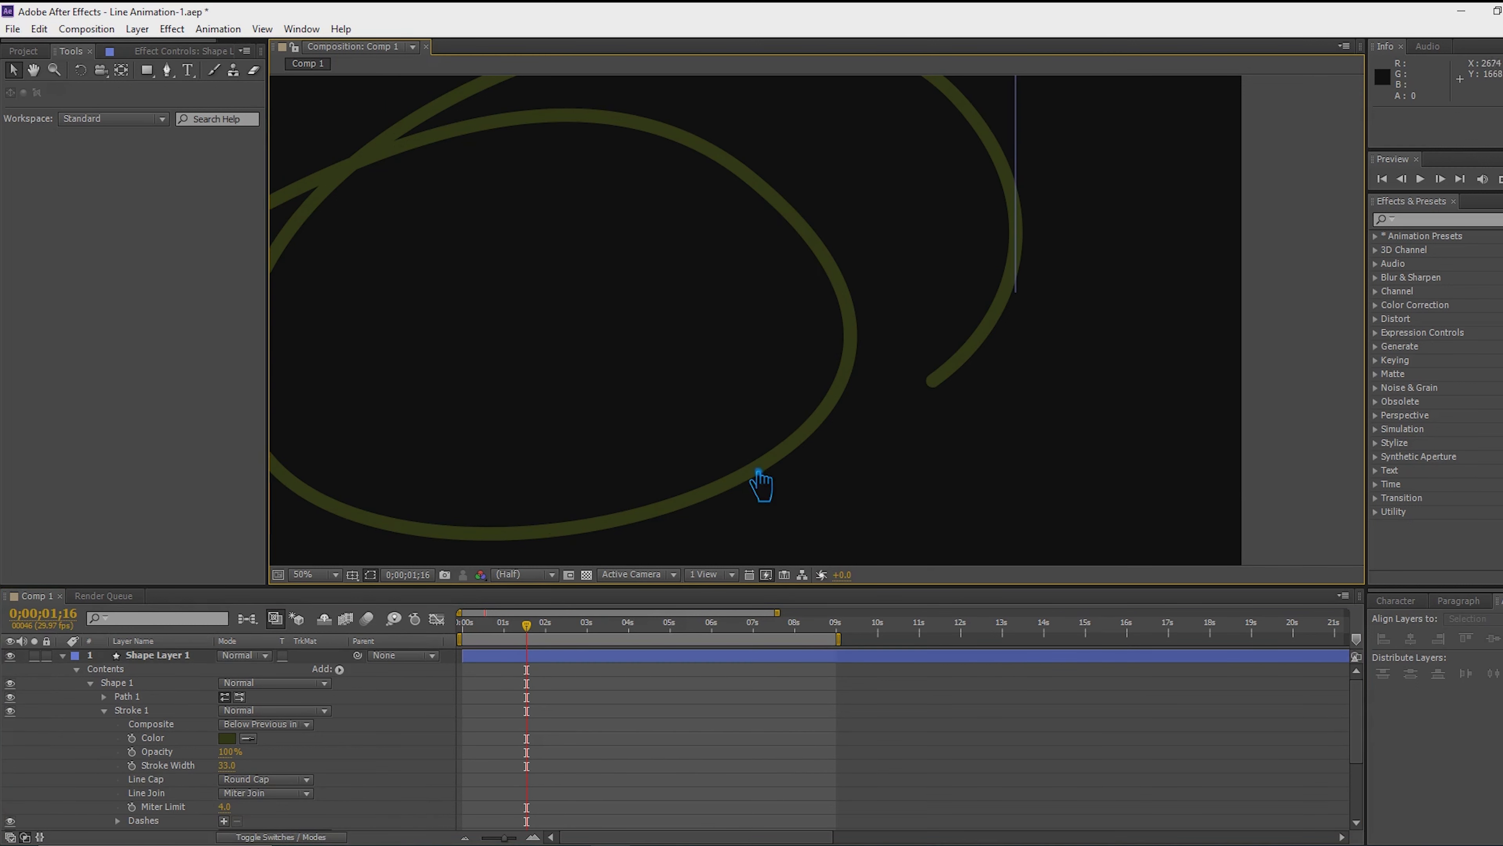
Add dashes to Stroke 1 and keyframe the Dash value at 0 at the timeline start
click(179, 658)
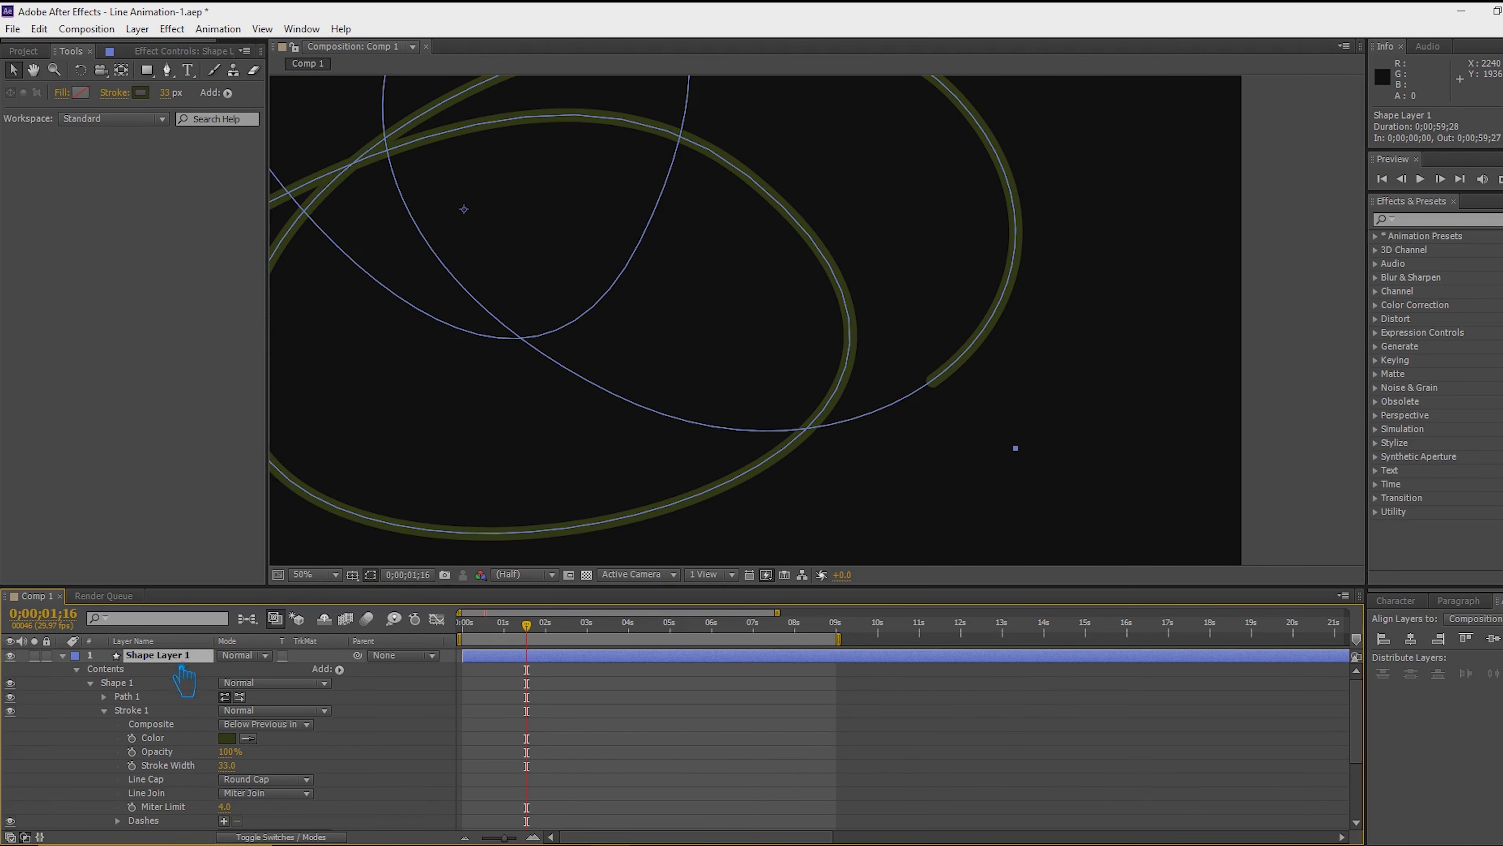
click(223, 821)
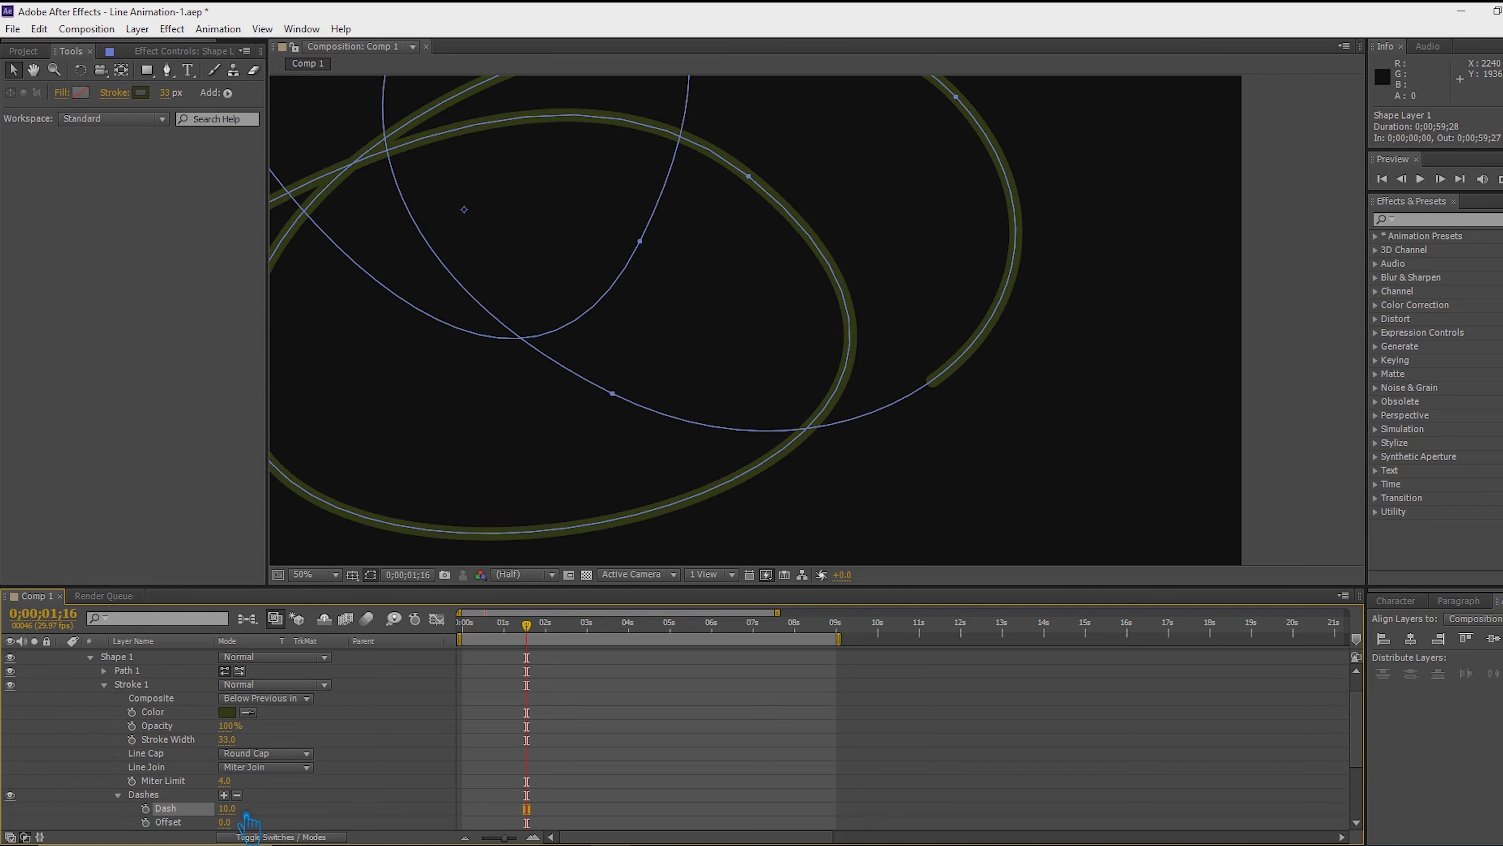
mouse_move(220, 824)
mouse_down()
mouse_move(258, 829)
mouse_move(227, 836)
mouse_up()
drag(559, 629, 463, 625)
click(230, 808)
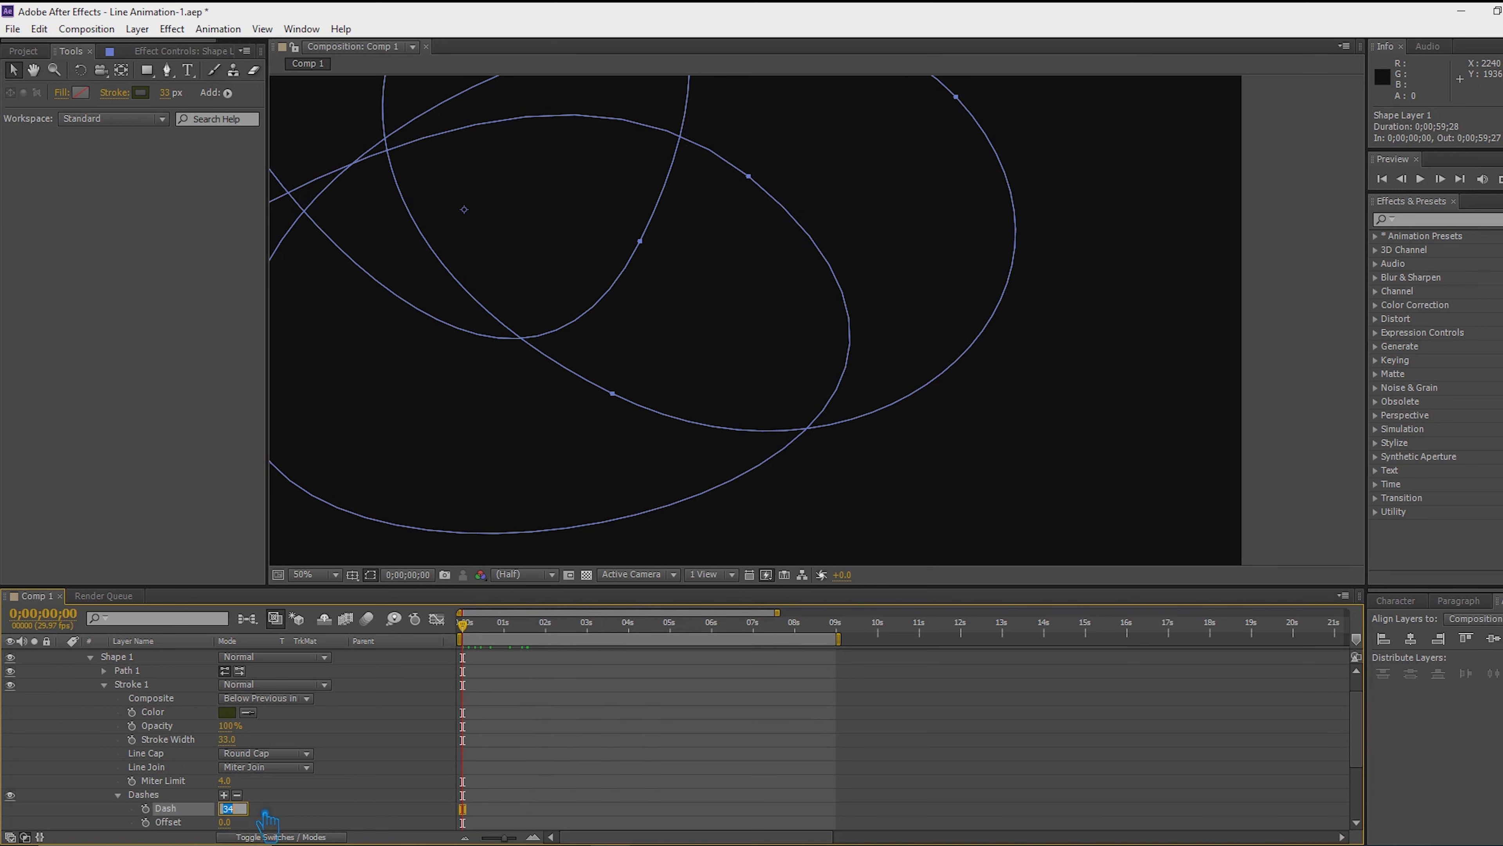
text(0)
key(Return)
click(145, 808)
key(ctrl+z)
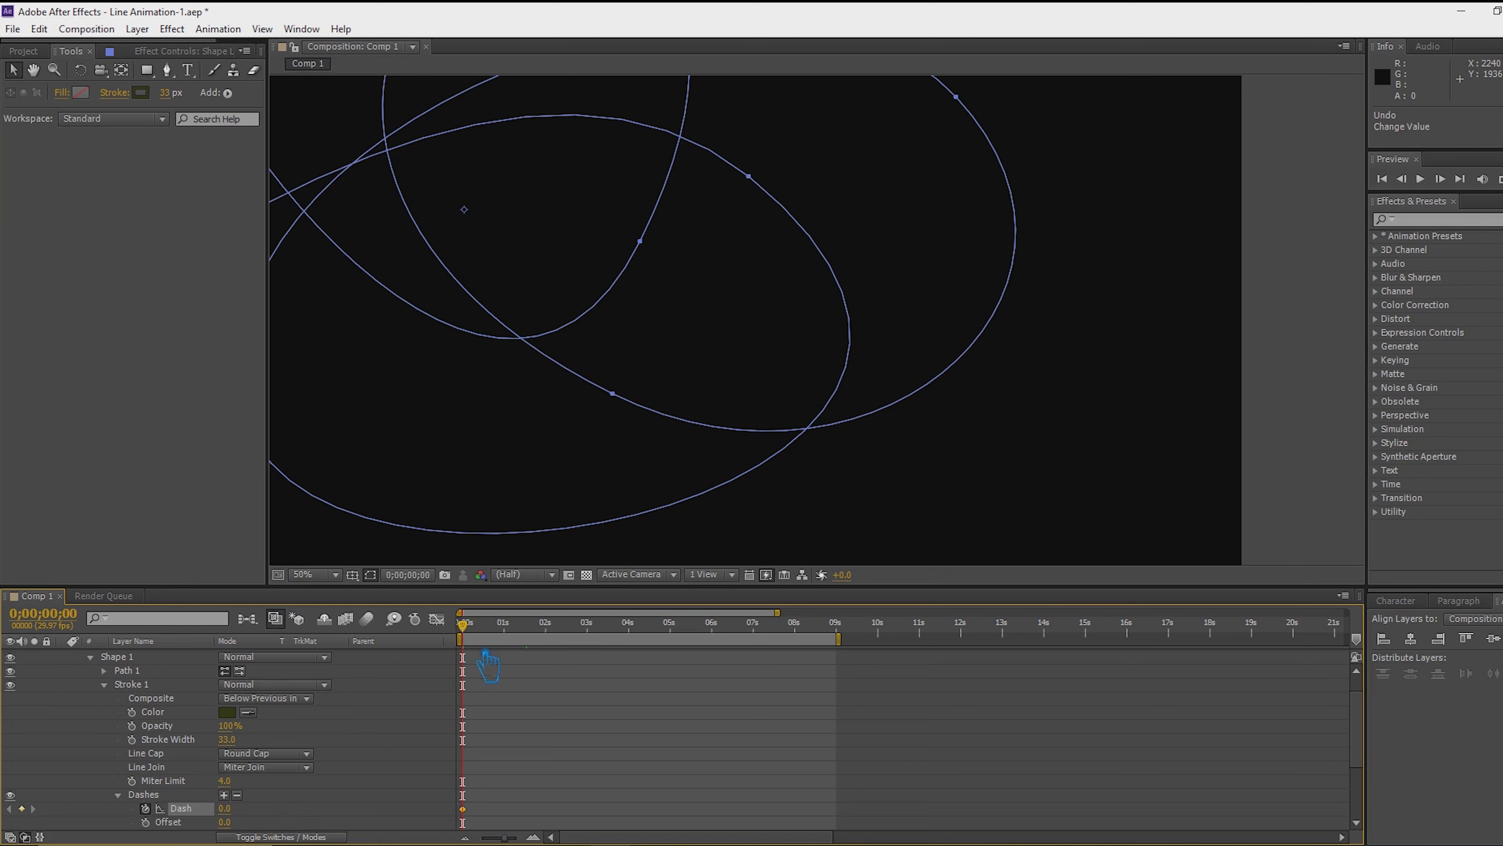
Keyframe the stroke's Dash value at 71.5 at 4 seconds and save the project
mouse_move(477, 640)
mouse_down()
mouse_move(782, 659)
mouse_move(575, 654)
mouse_move(652, 652)
mouse_move(644, 666)
mouse_up()
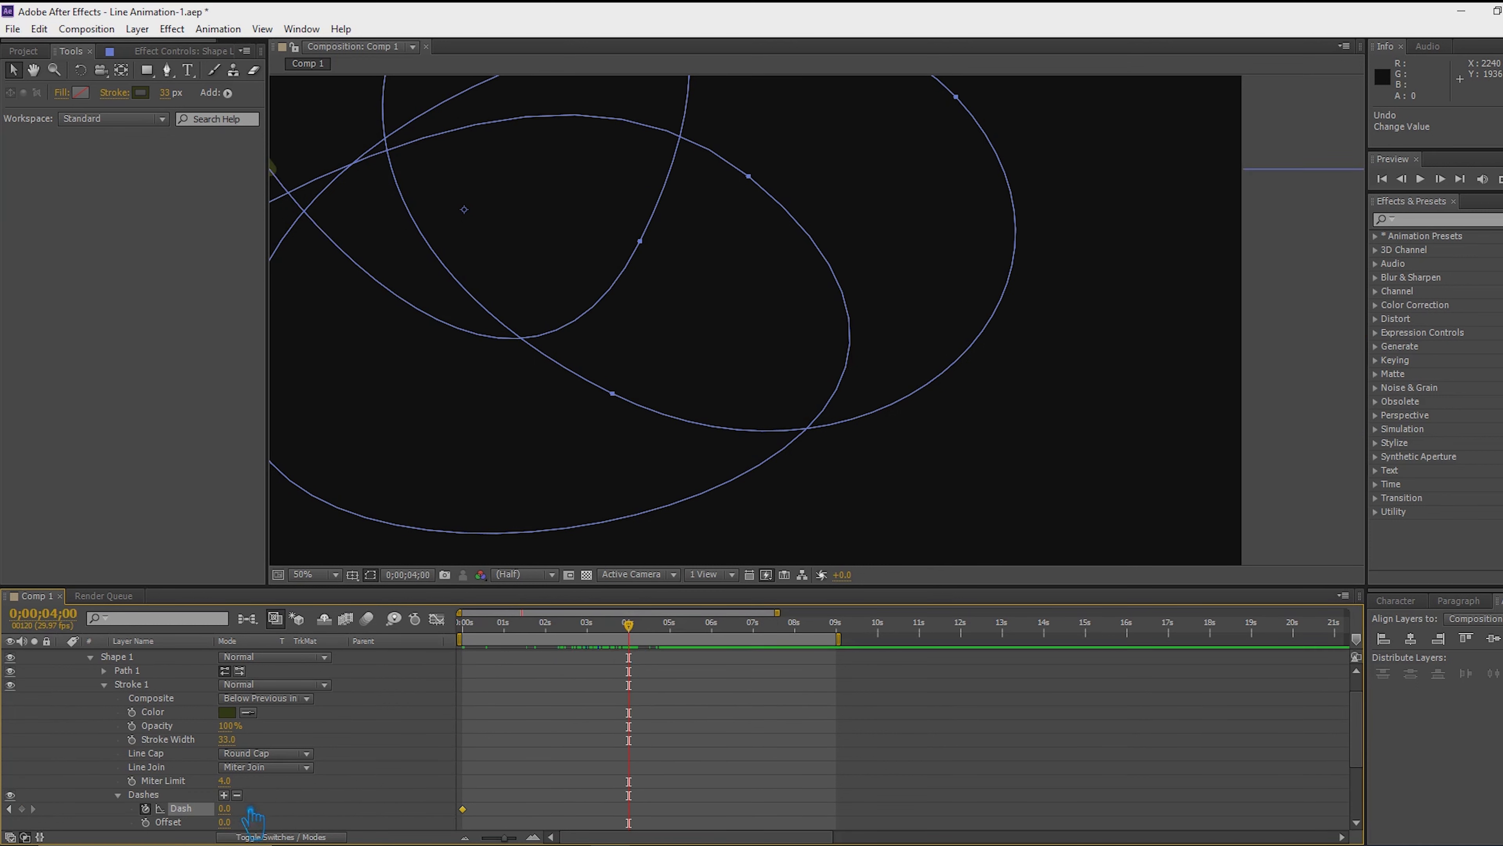
drag(244, 818, 436, 810)
drag(651, 636, 599, 675)
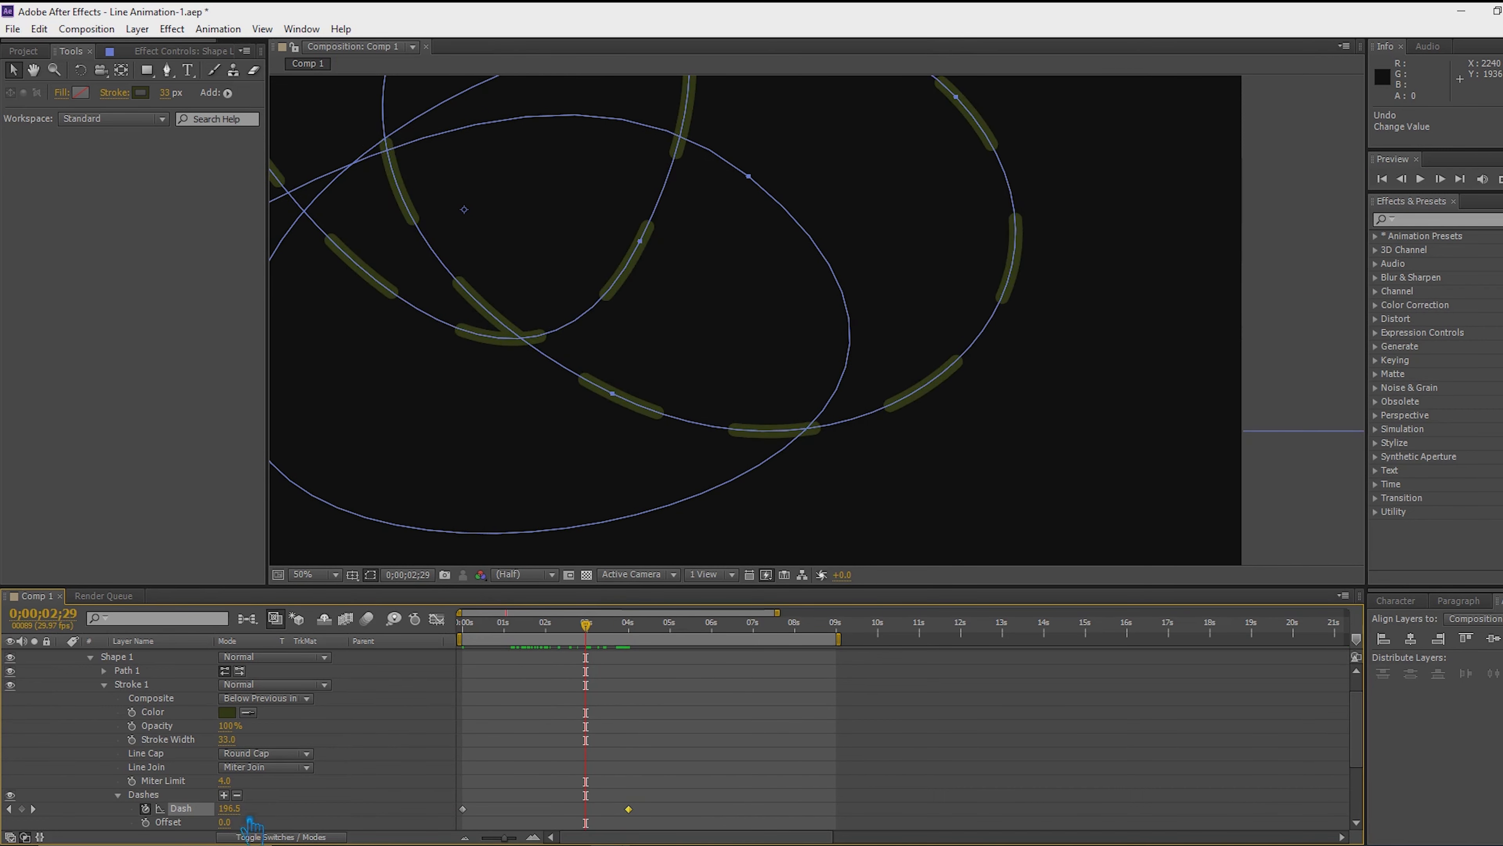
mouse_move(248, 821)
mouse_down()
mouse_move(128, 834)
mouse_move(159, 836)
mouse_up()
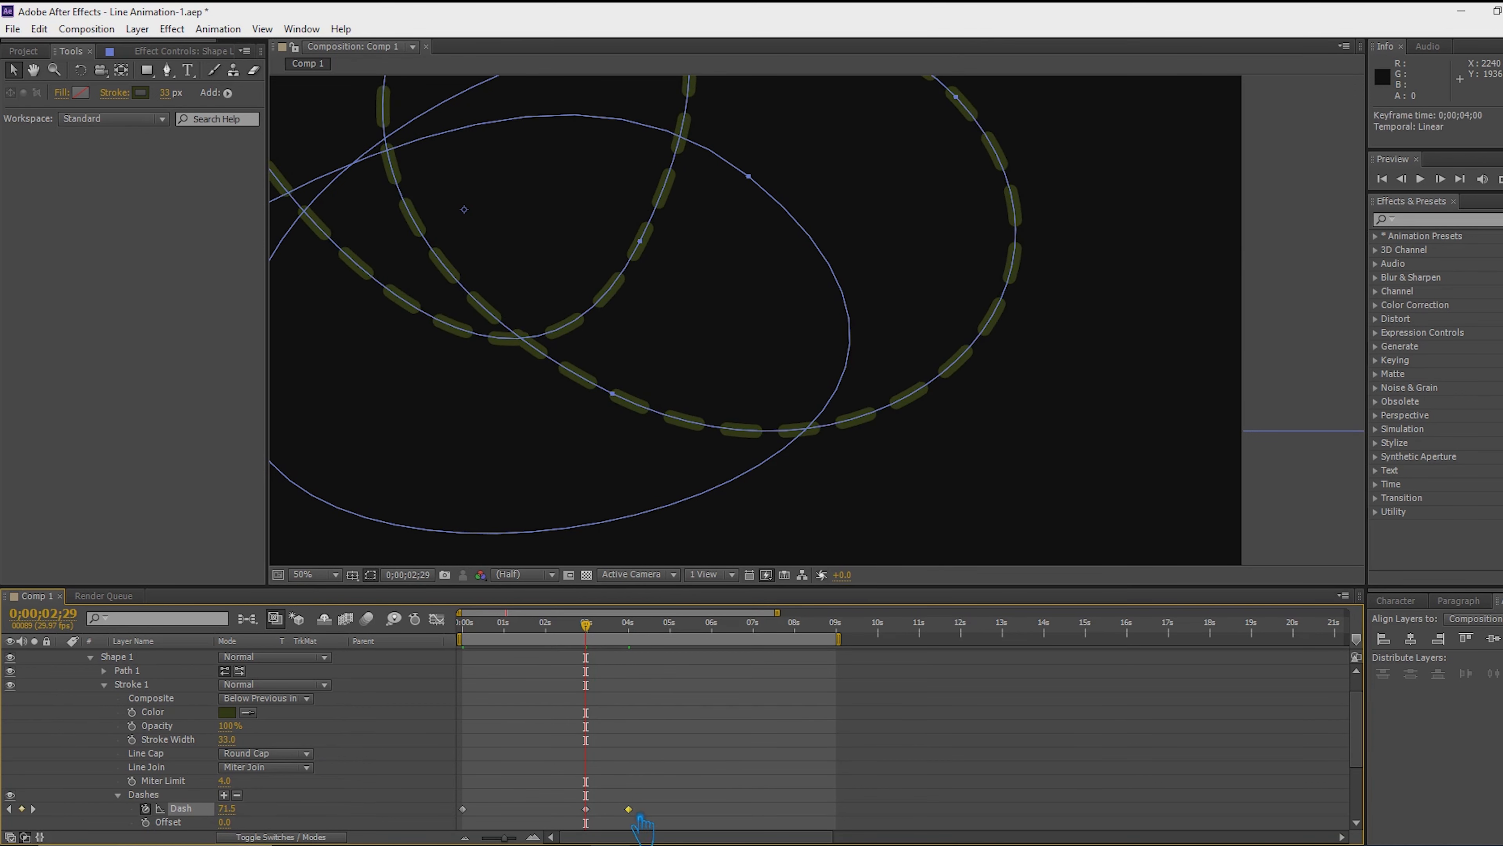
key(ctrl+z)
drag(603, 626, 638, 654)
drag(585, 809, 602, 809)
key(ctrl+s)
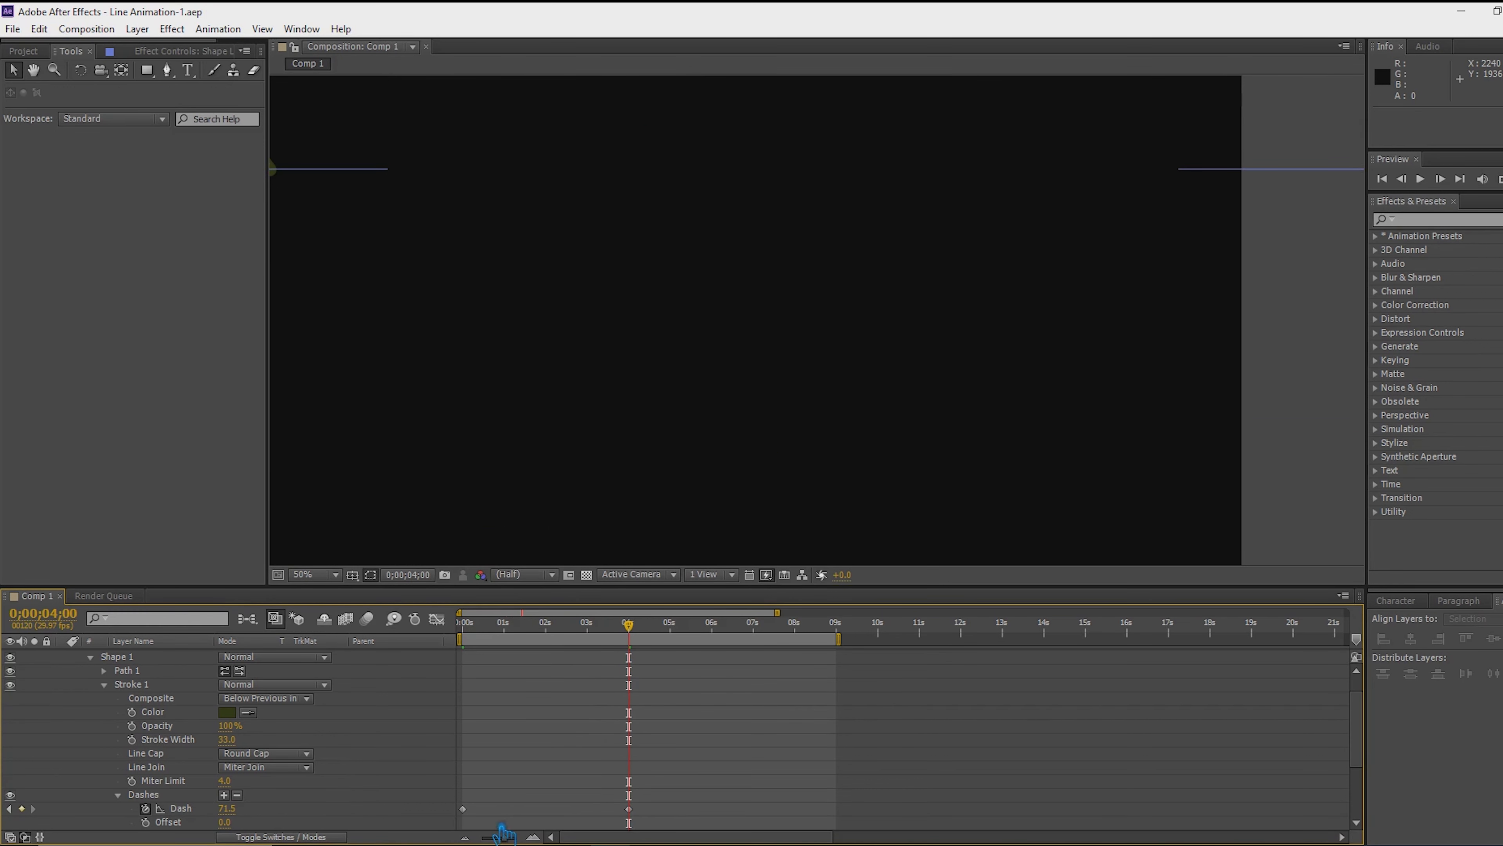
Apply easing to both Dash keyframes of Stroke 1 and collapse Shape Layer 1
click(463, 809)
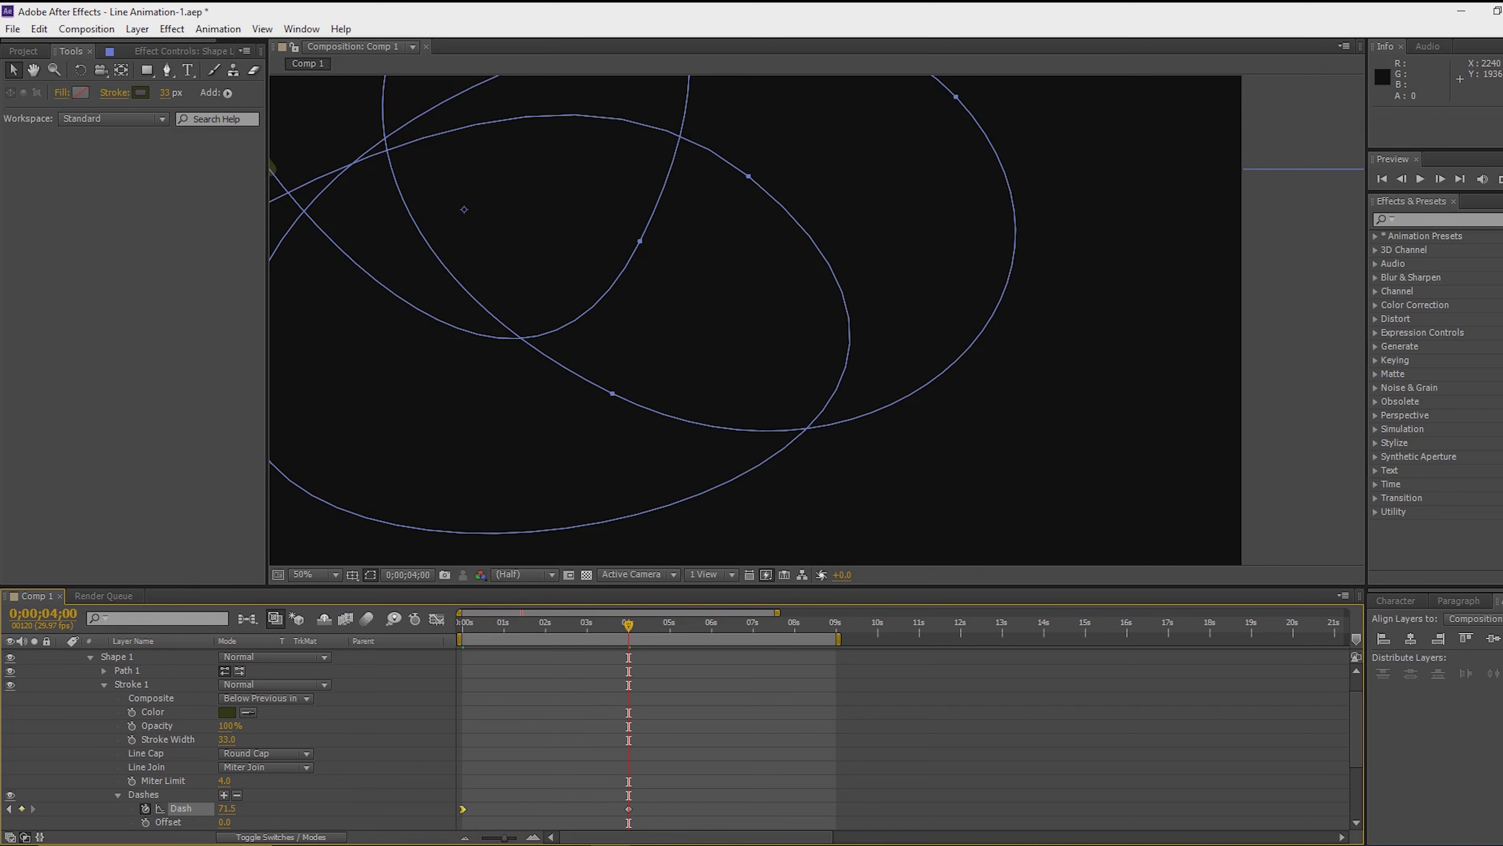
click(629, 809)
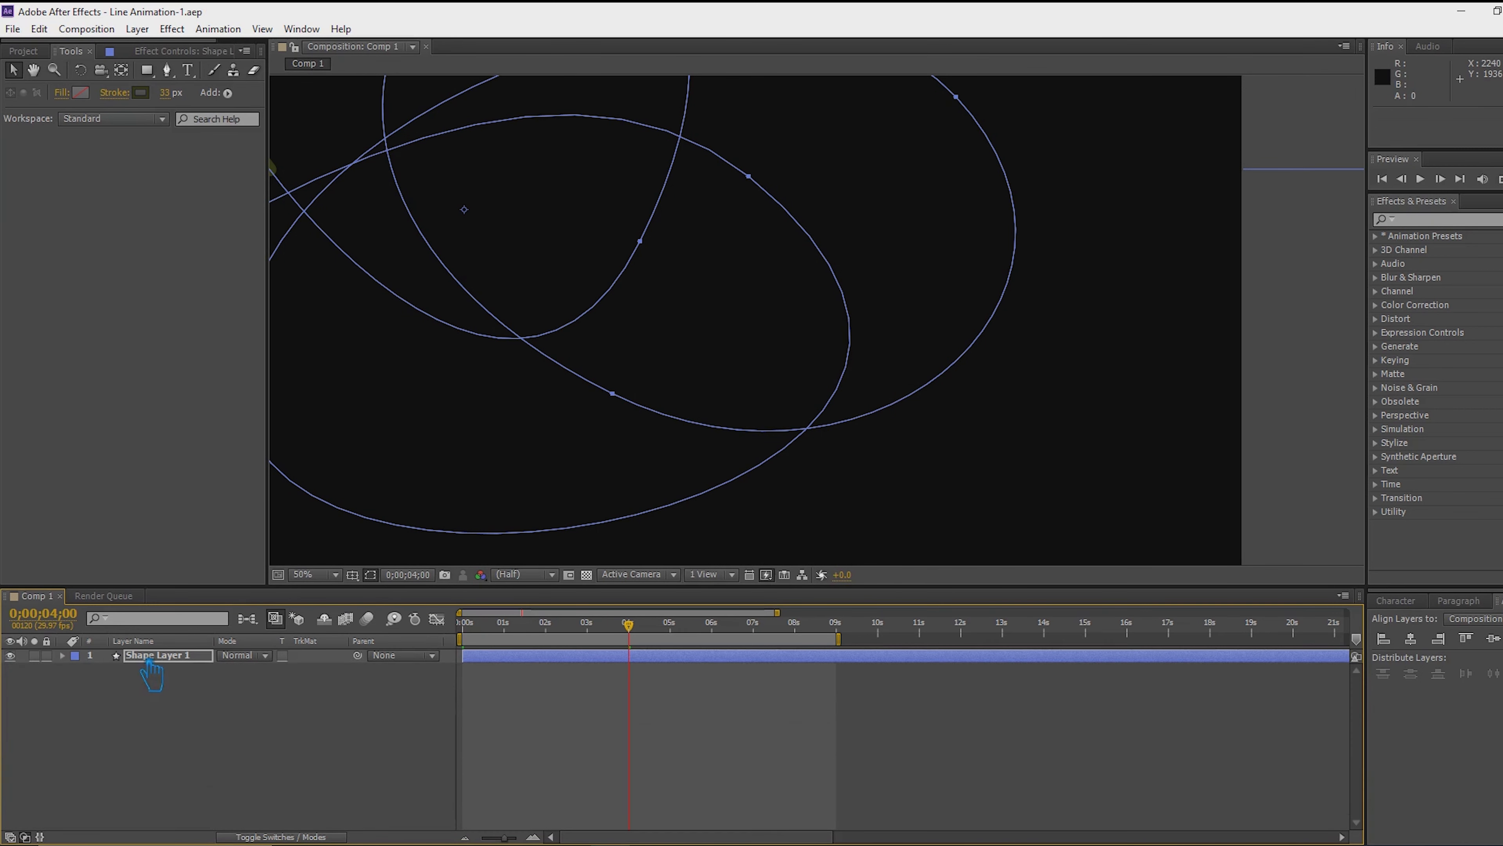
click(252, 681)
Set the Dash keyframe at the timeline start to 10
mouse_move(644, 637)
mouse_down()
mouse_move(473, 652)
mouse_move(652, 652)
mouse_move(642, 639)
mouse_move(481, 666)
mouse_up()
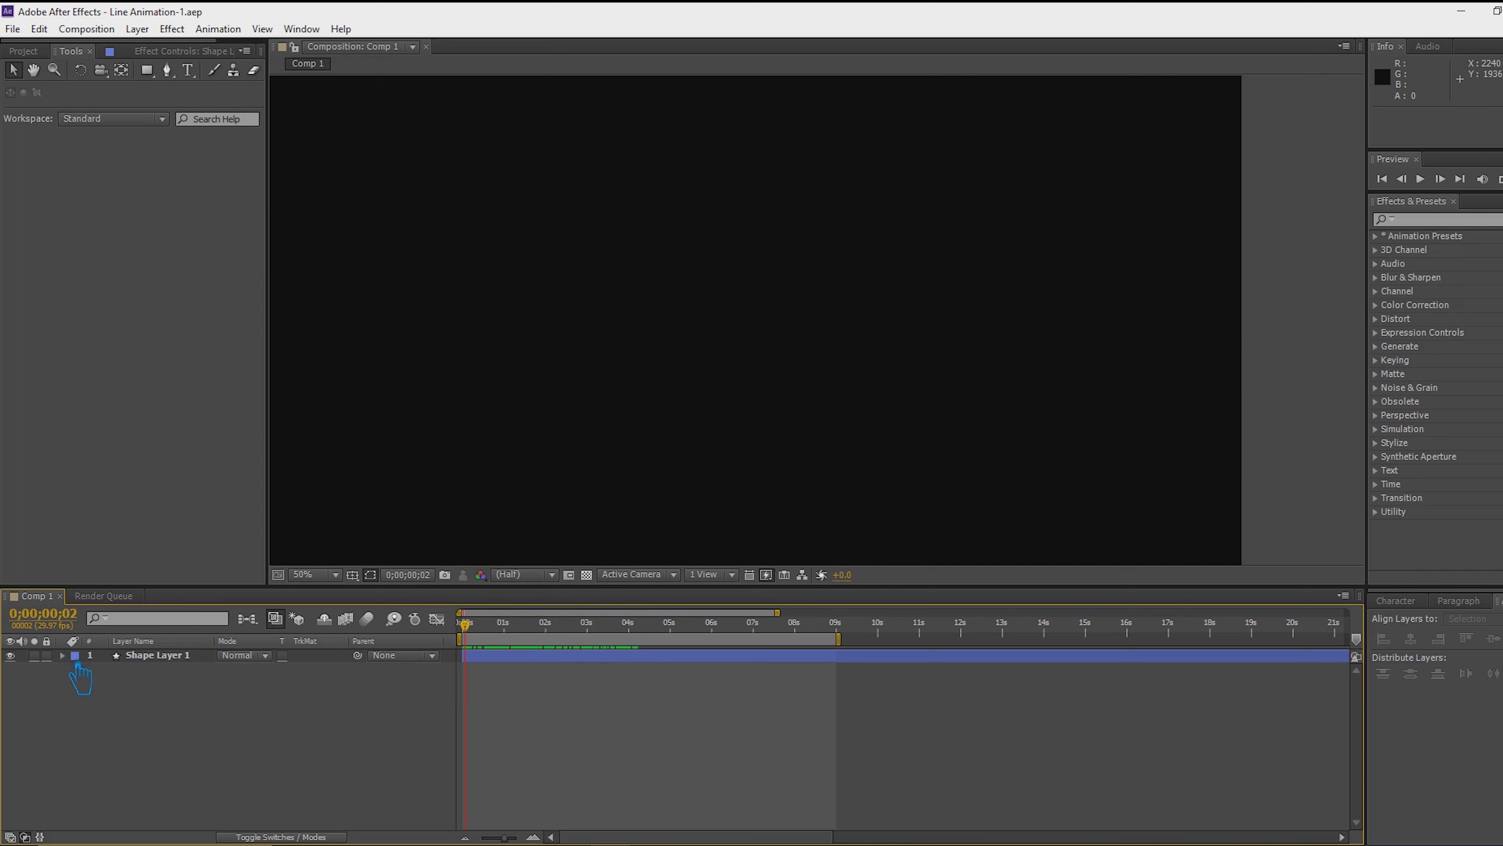
click(64, 657)
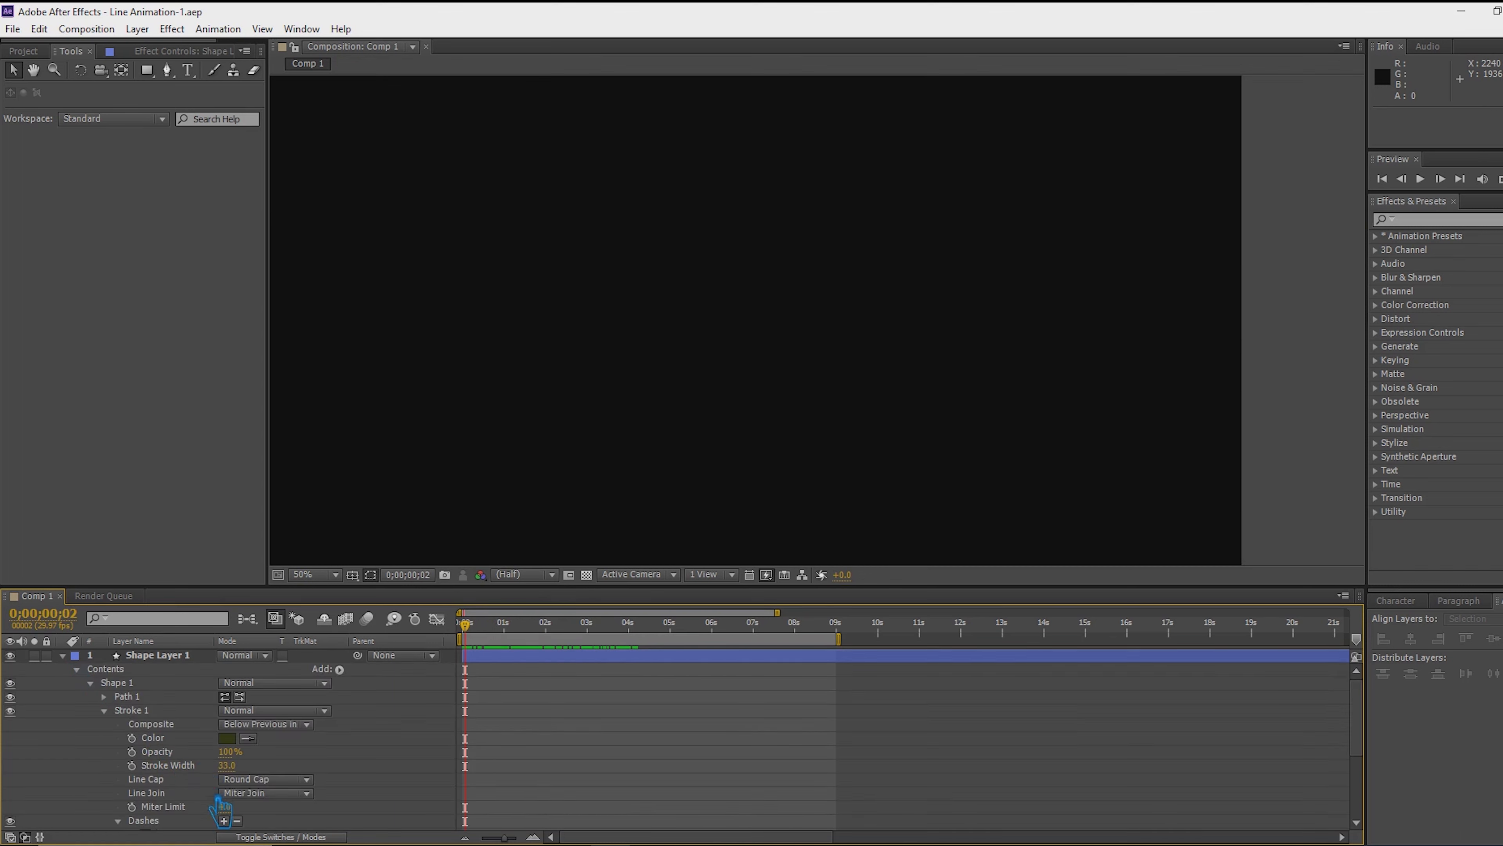
scroll(276, 781, down, 3)
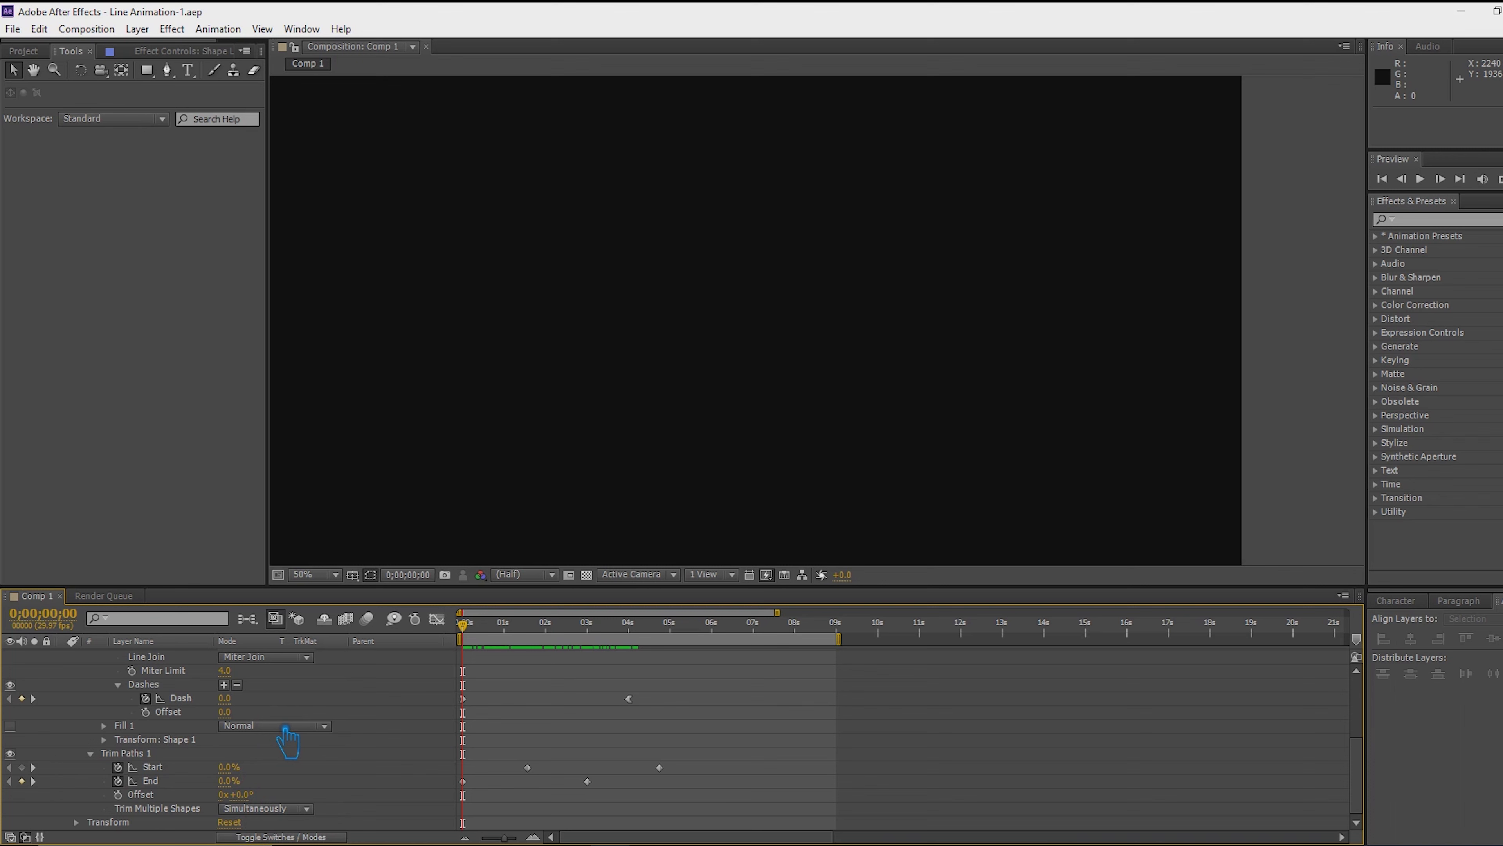
drag(242, 705, 255, 711)
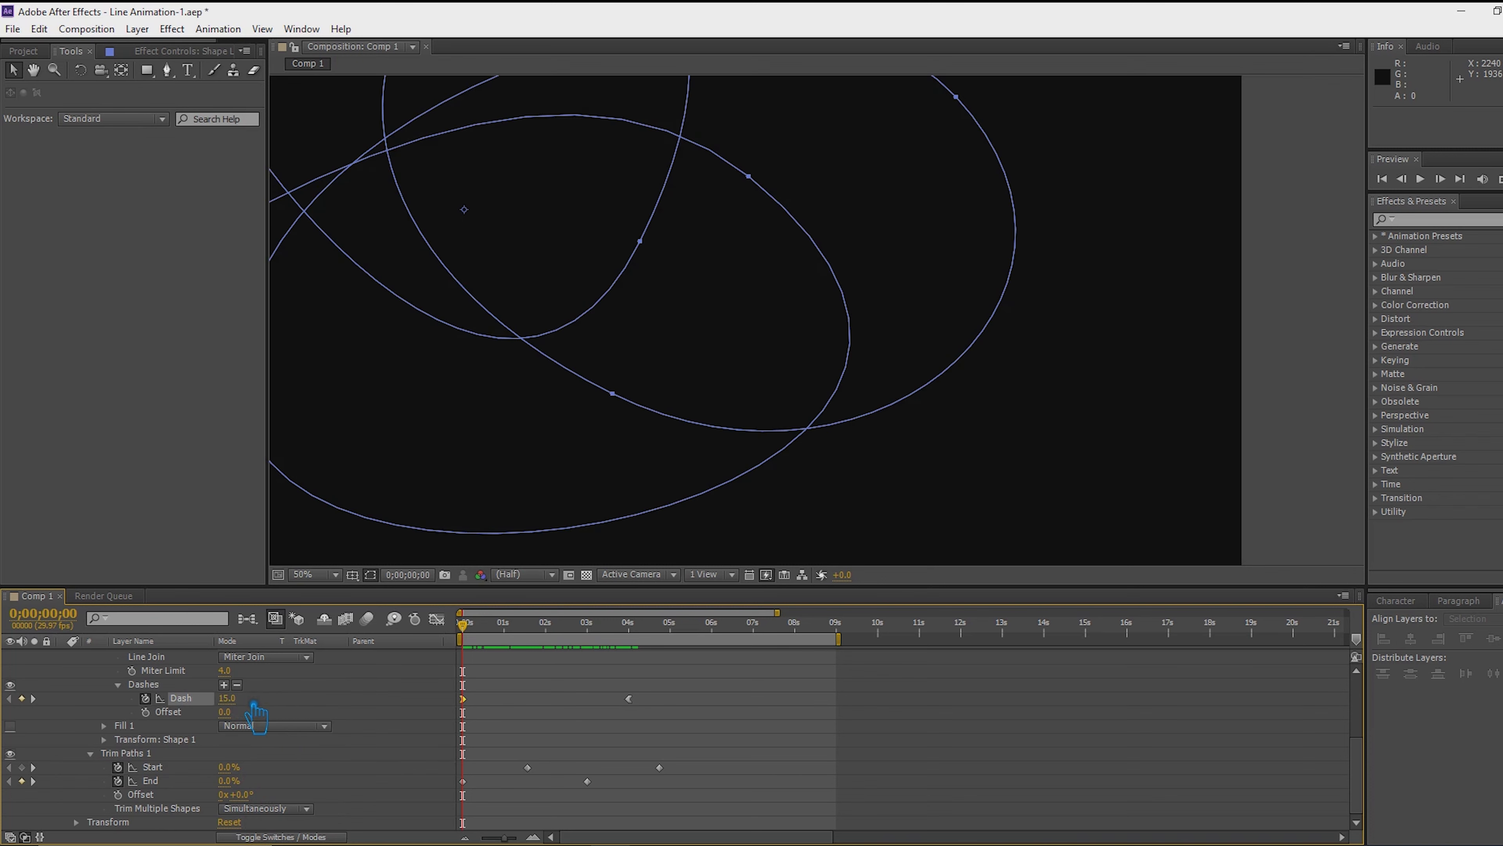
drag(498, 633, 468, 662)
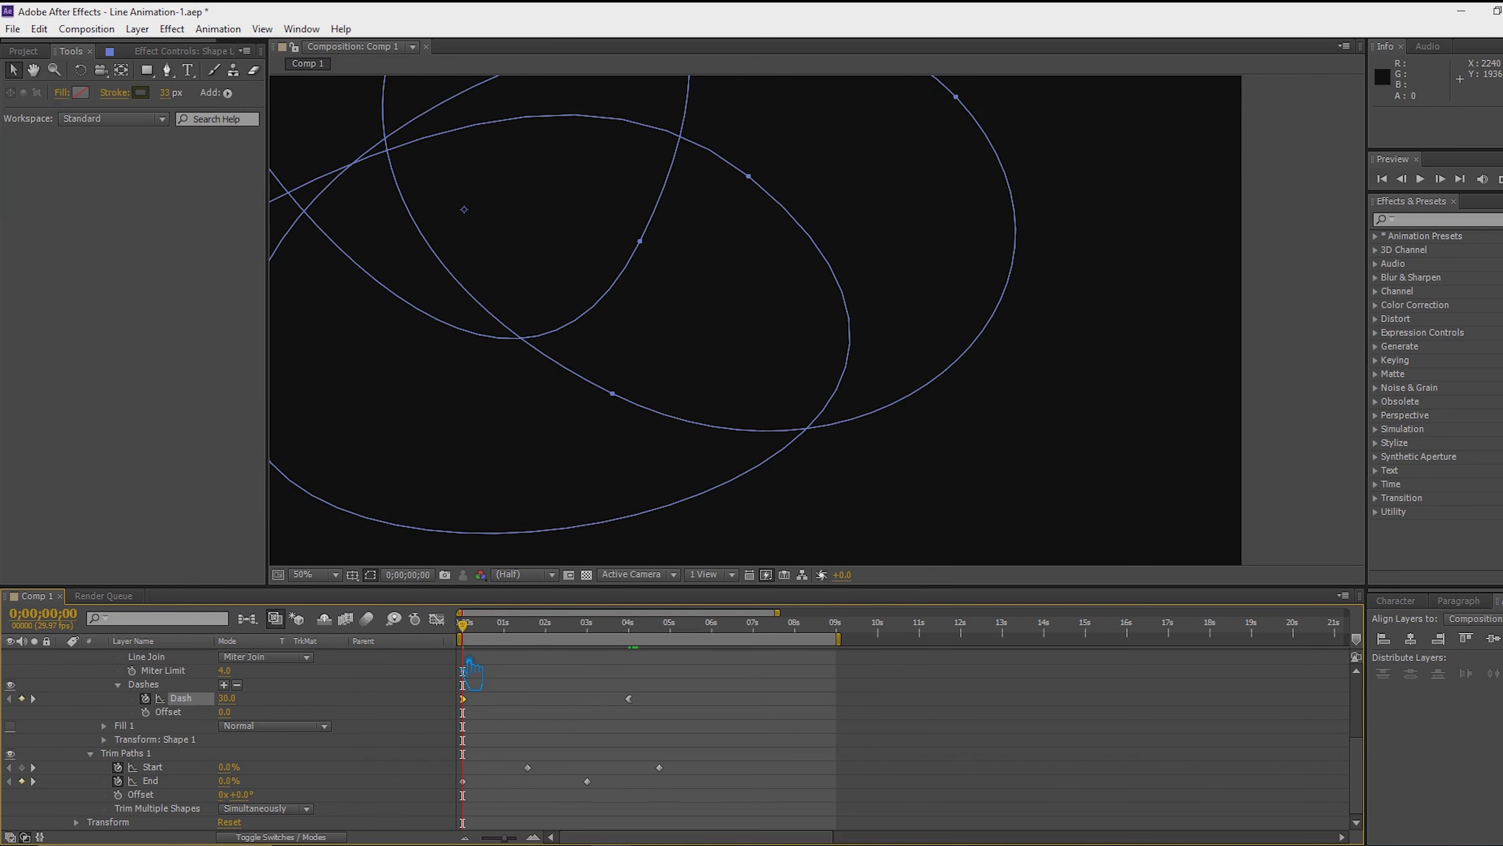
click(239, 699)
click(390, 773)
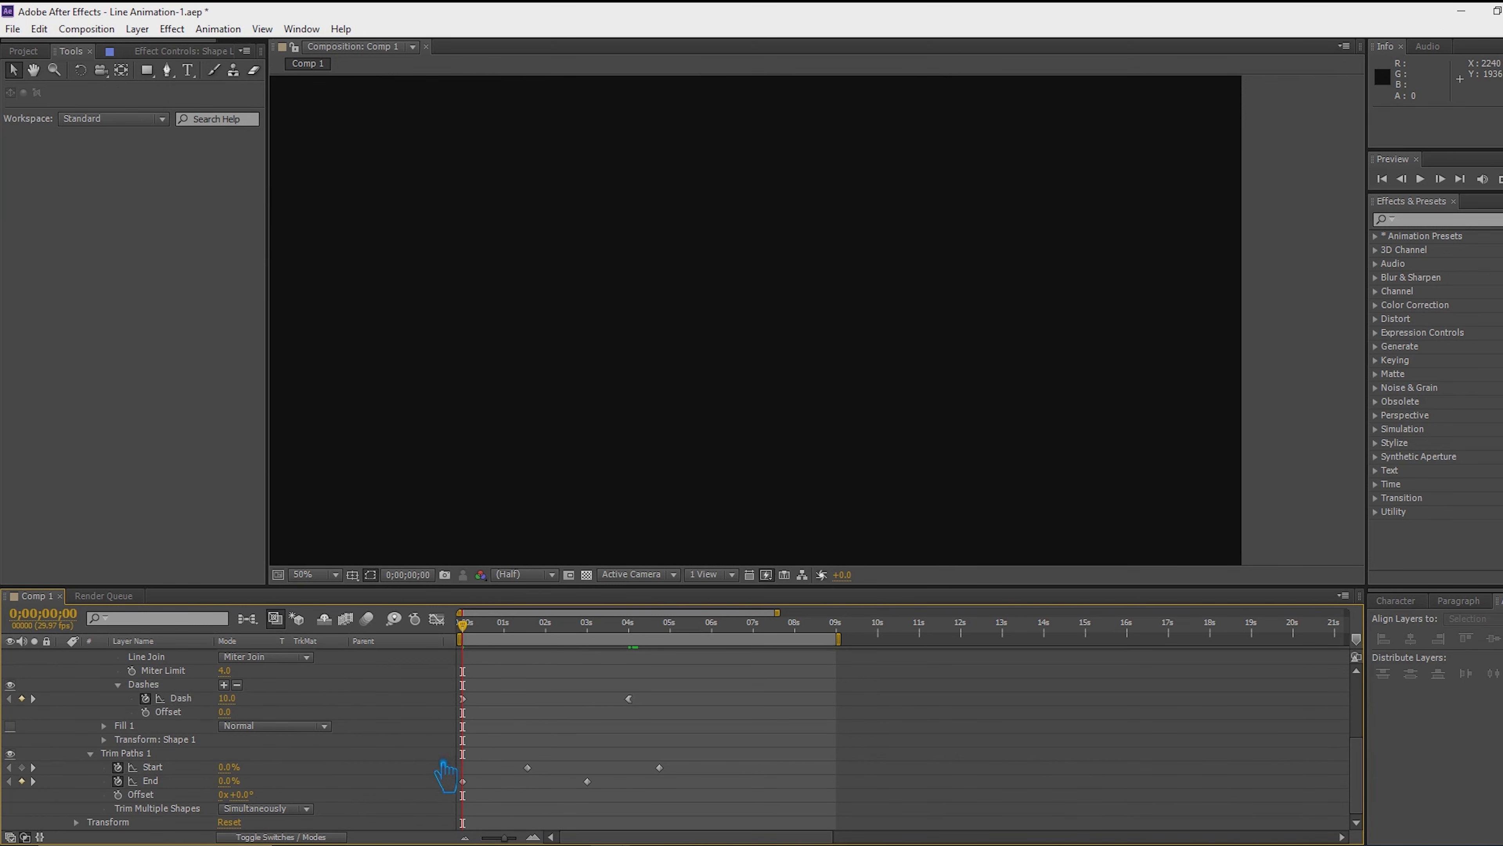
Apply easing to the Trim Paths Start and End keyframes and save the project
drag(491, 800, 425, 763)
drag(544, 797, 450, 764)
drag(681, 801, 583, 760)
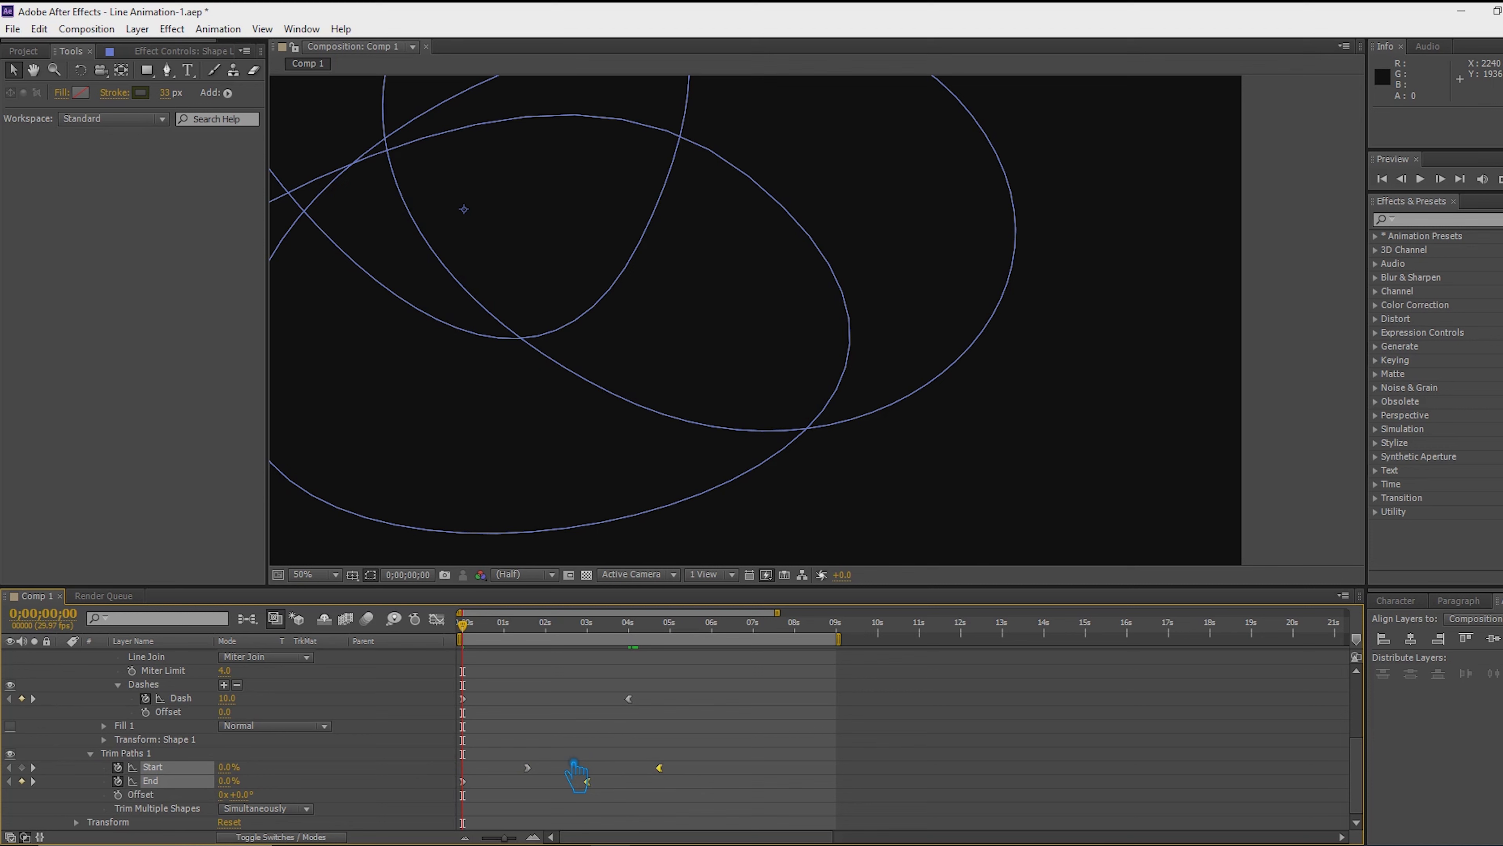
click(701, 766)
scroll(719, 764, up, 3)
key(ctrl+s)
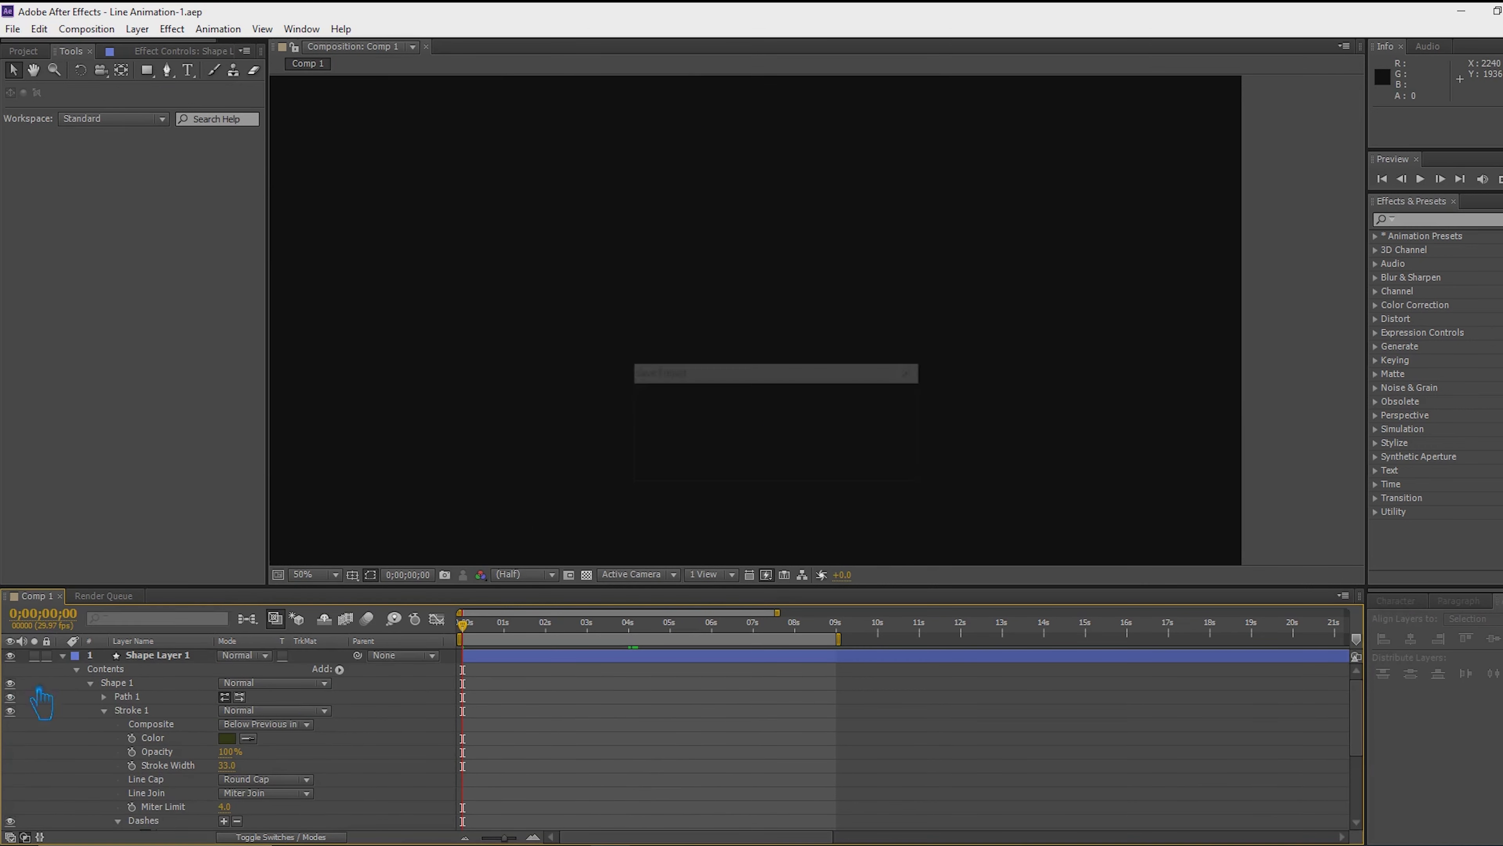
Fit the whole composition in the viewer and play a preview of the dashed line animation
click(62, 654)
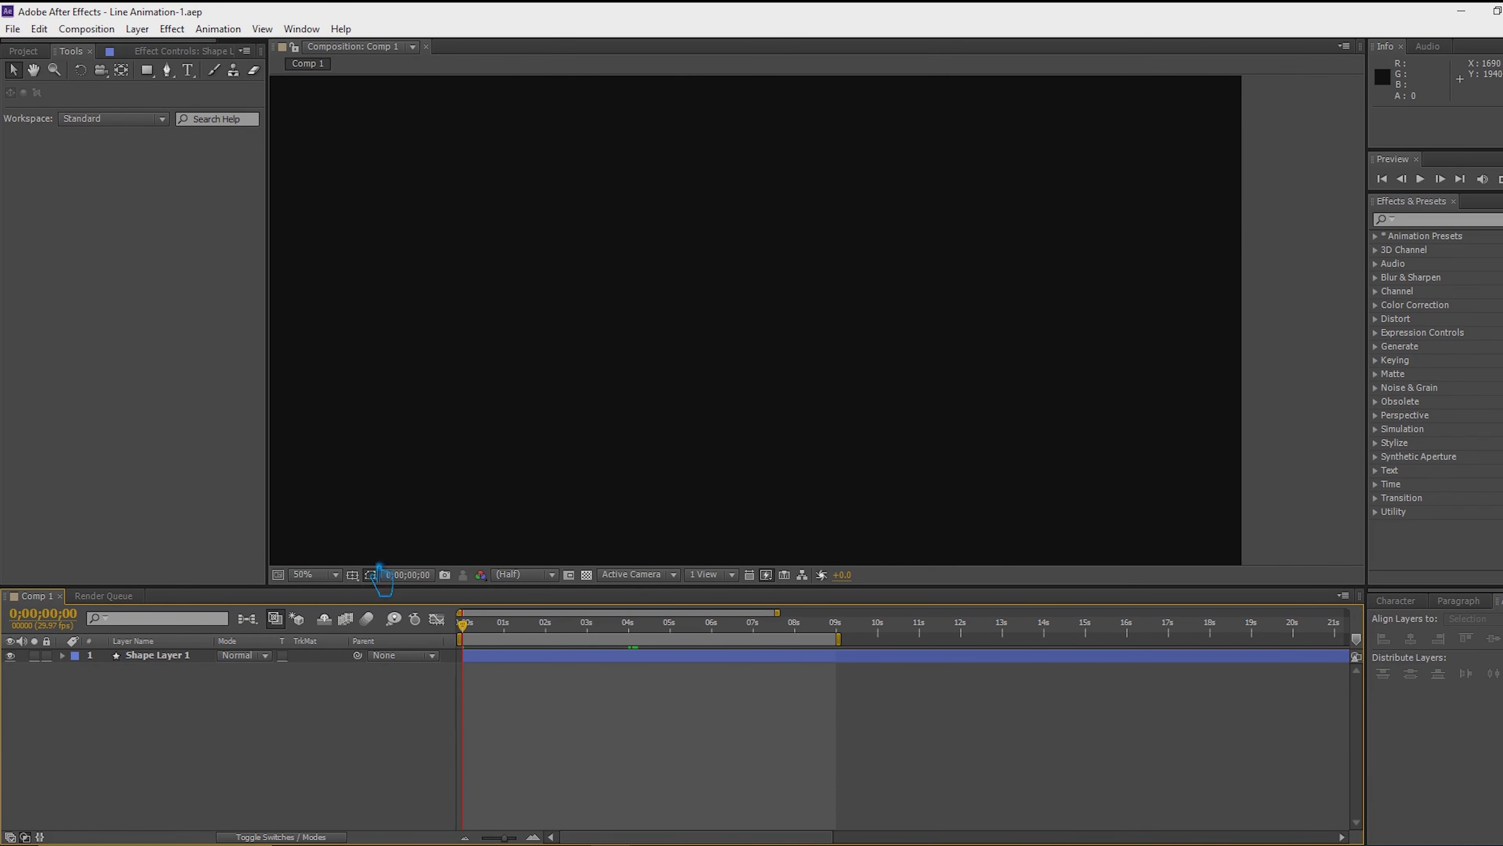
click(337, 574)
click(332, 283)
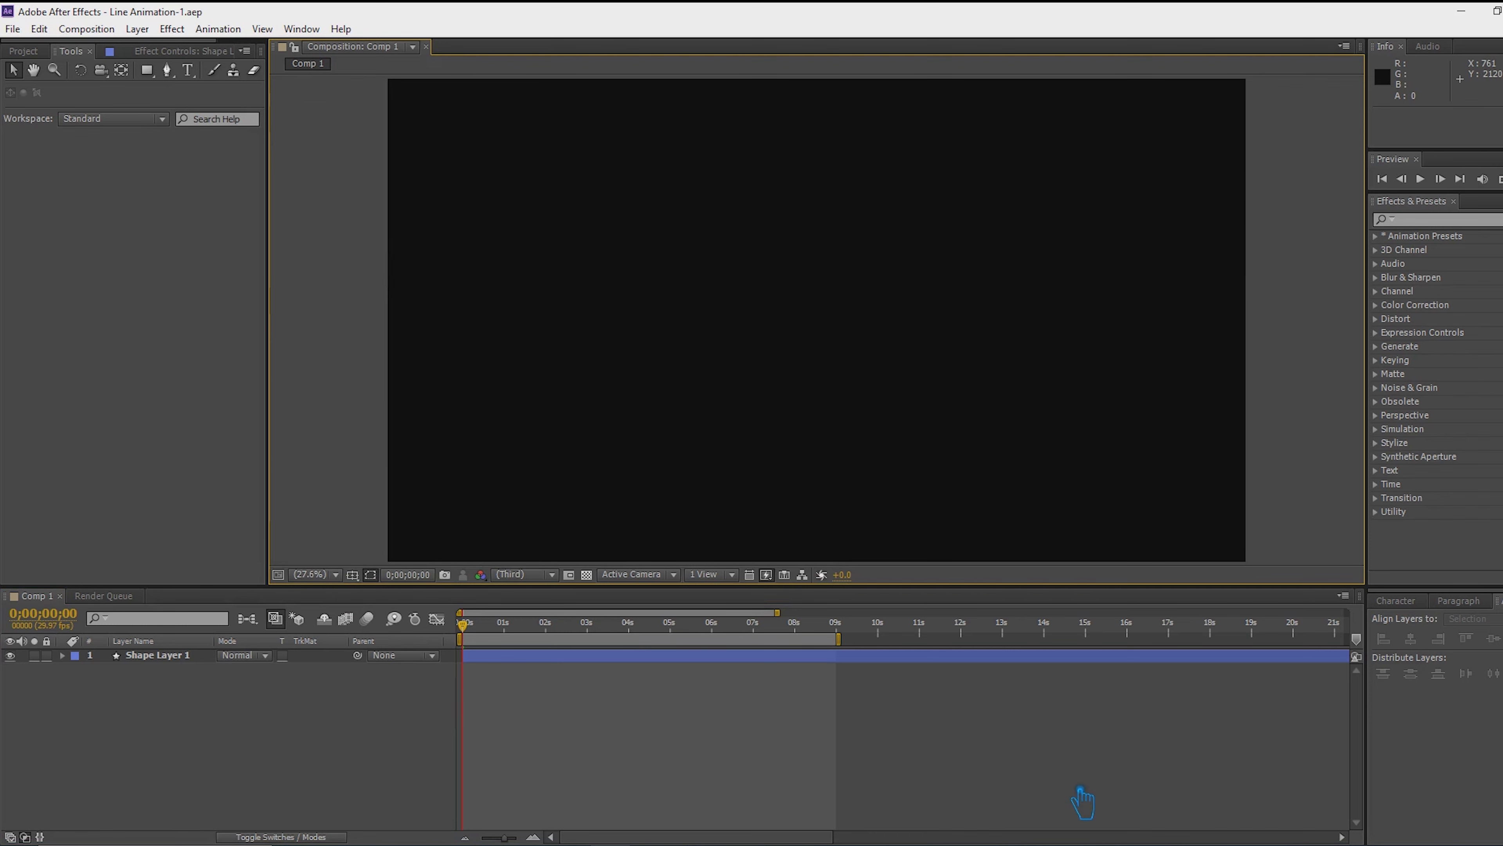
key(KP_0)
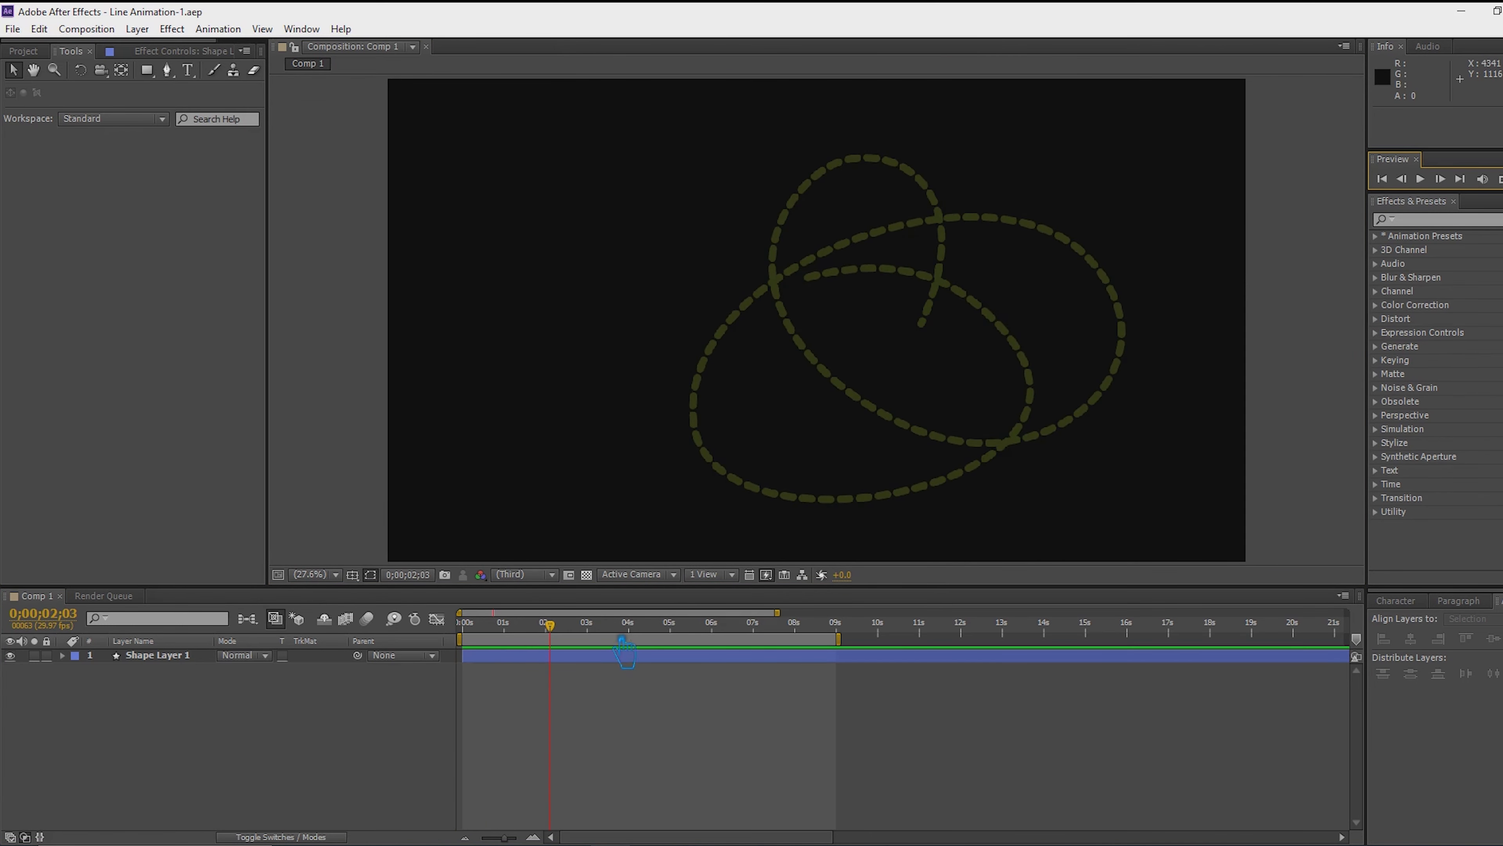
click(562, 647)
Set the stroke's Dash keyframe at the timeline start to 50
click(62, 655)
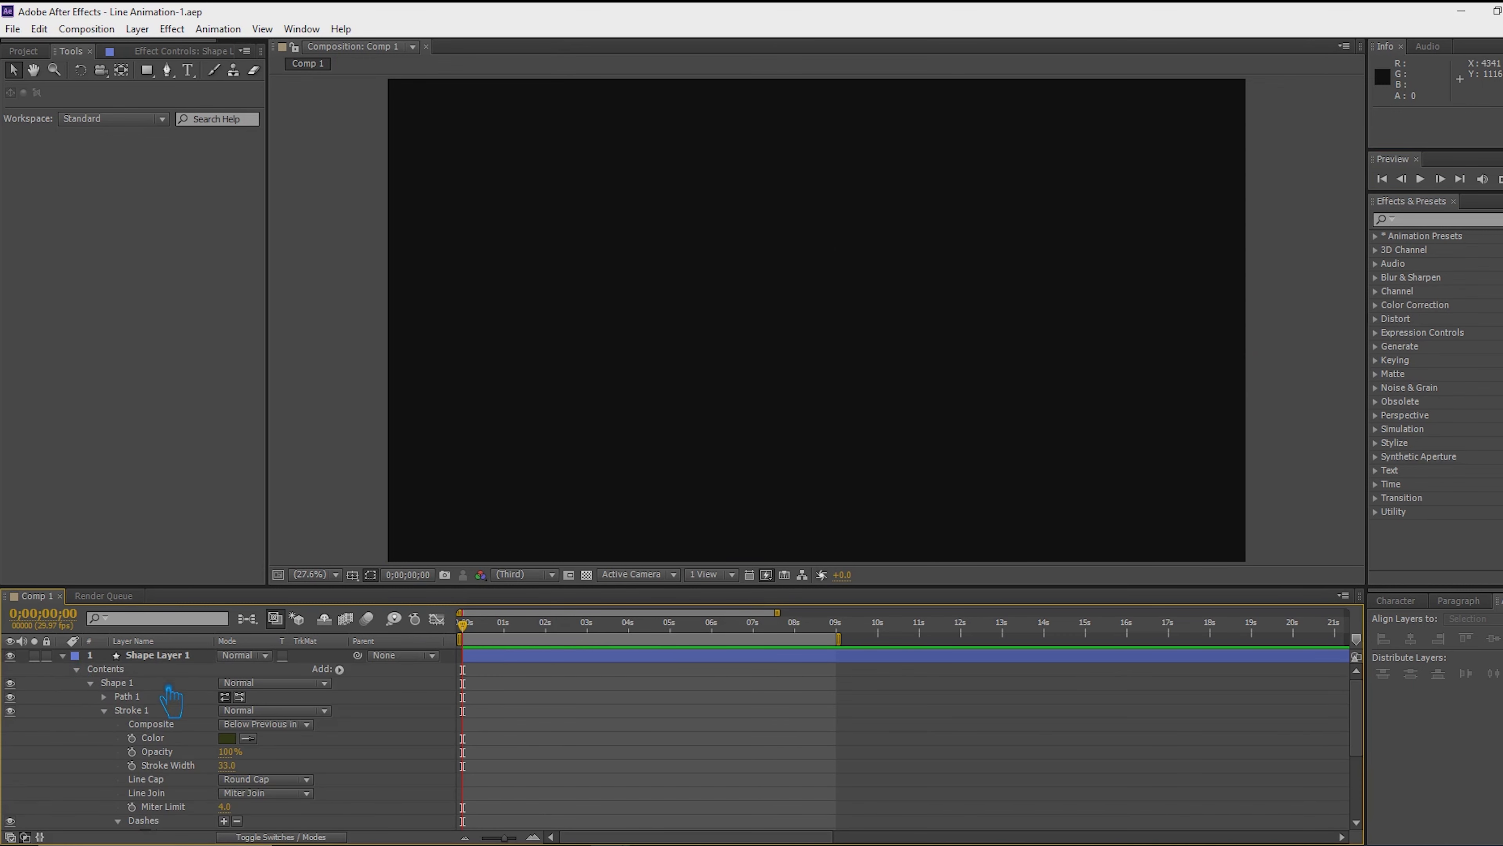
drag(1356, 716, 1382, 790)
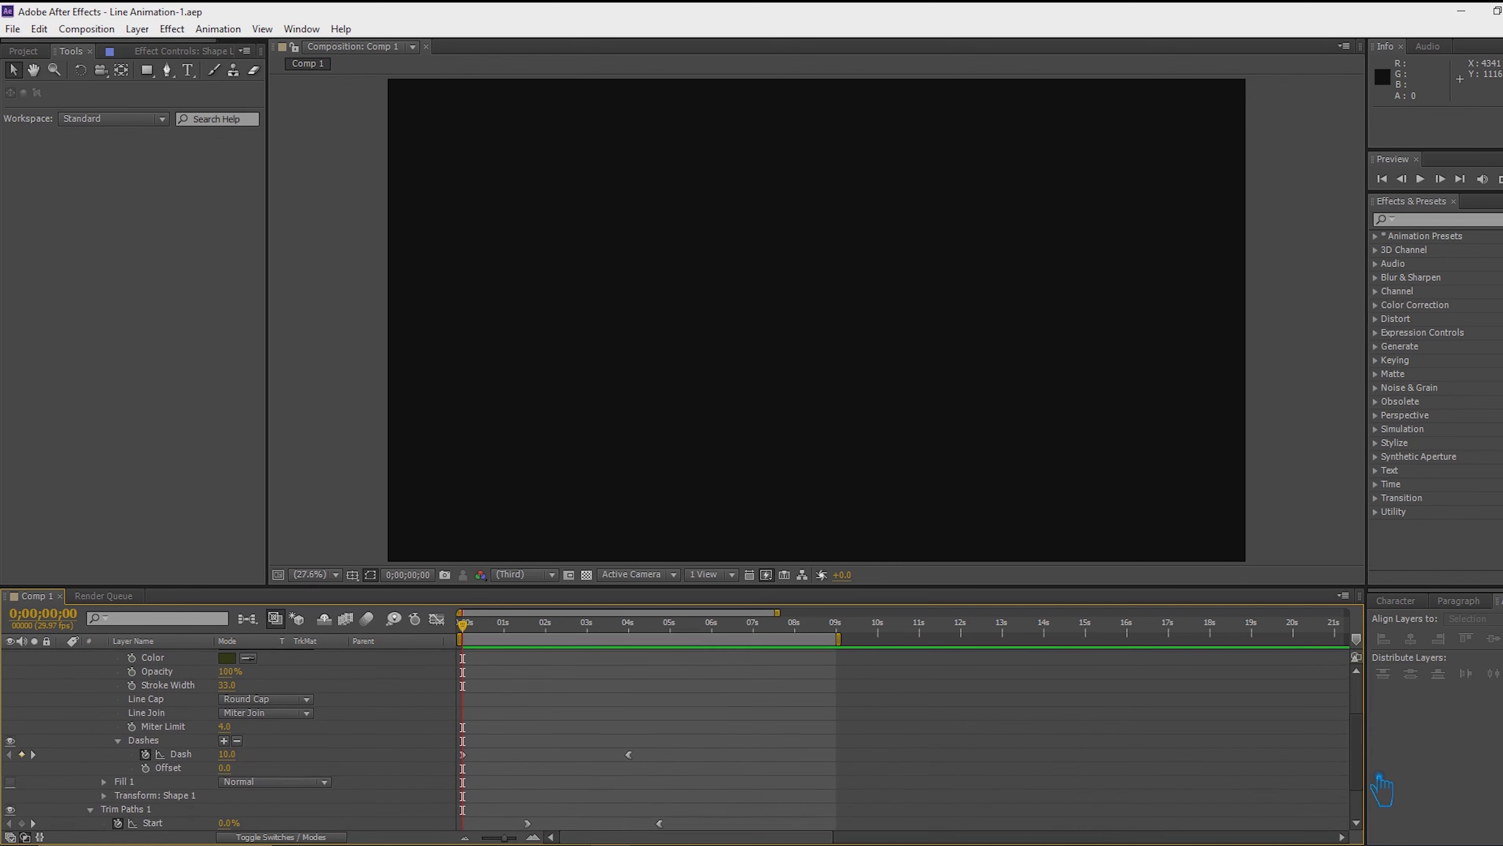
click(239, 757)
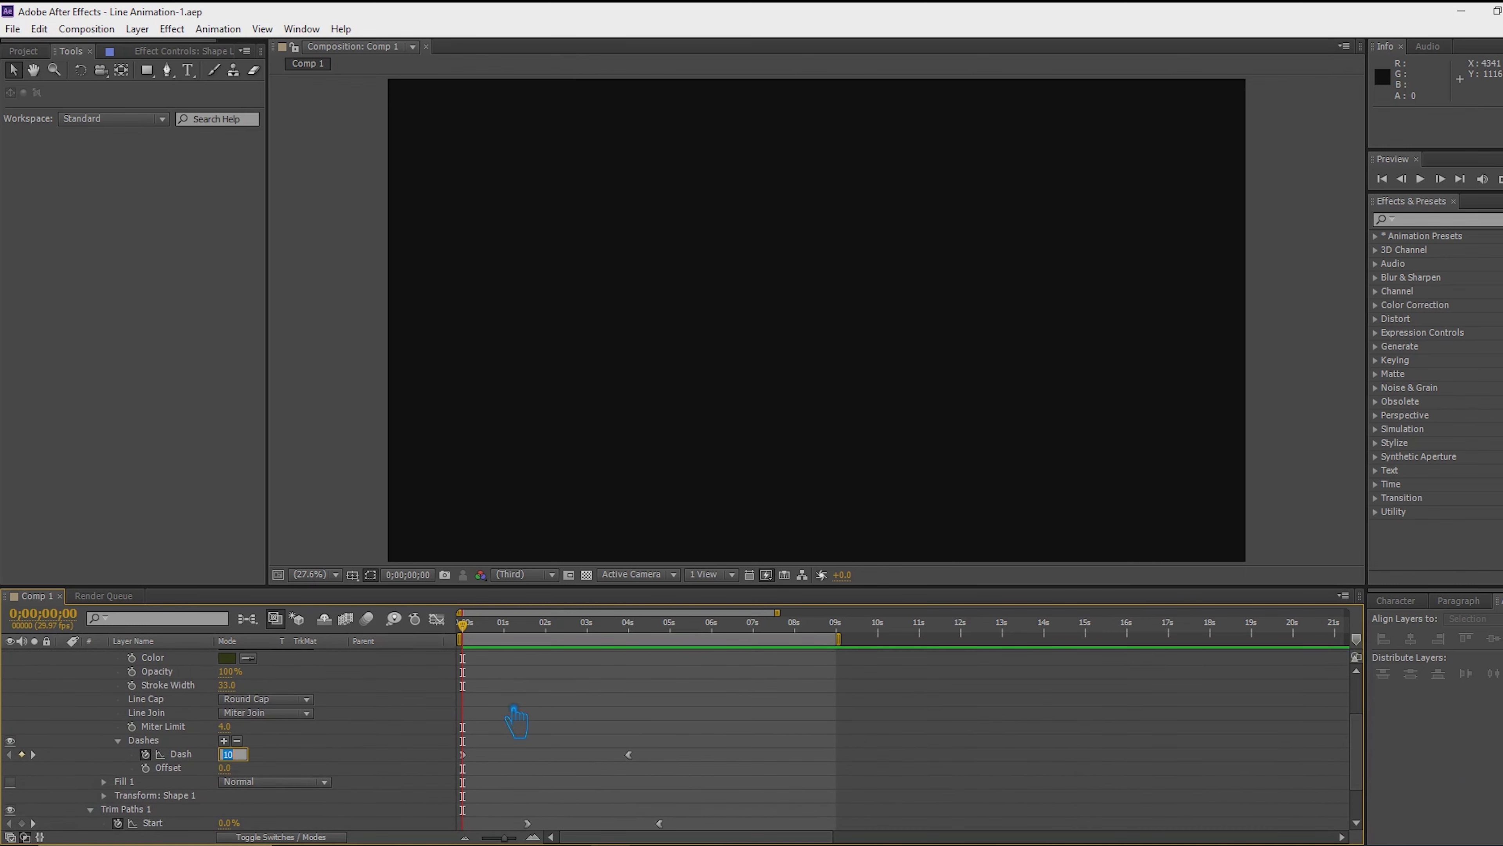
text(50)
key(Return)
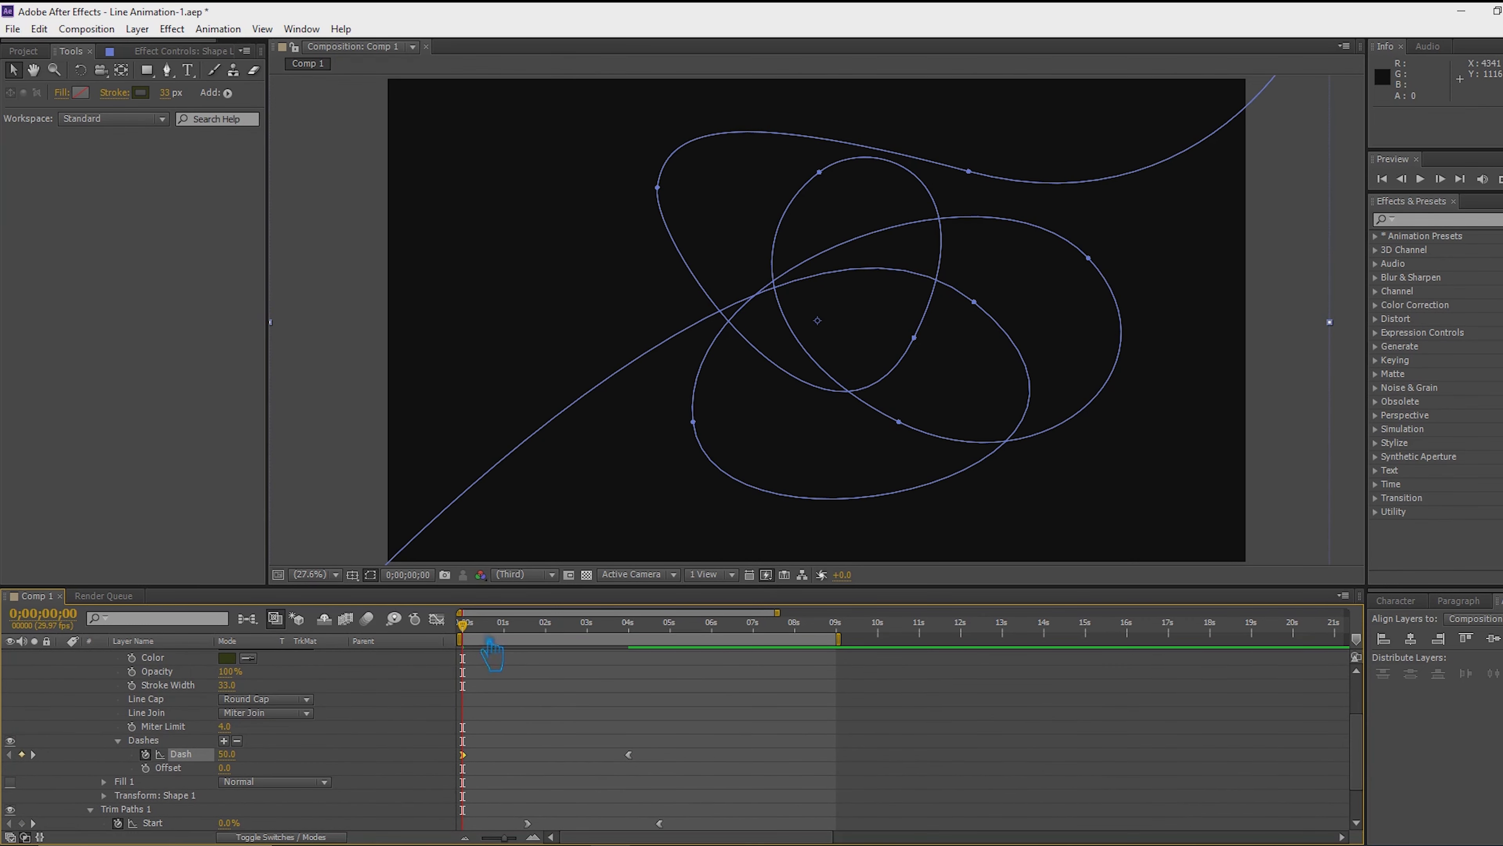
Set the stroke's Dash keyframe at 4 seconds to about 710
drag(484, 632, 644, 651)
key(Page_Up)
key(Page_Down)
key(Page_Down)
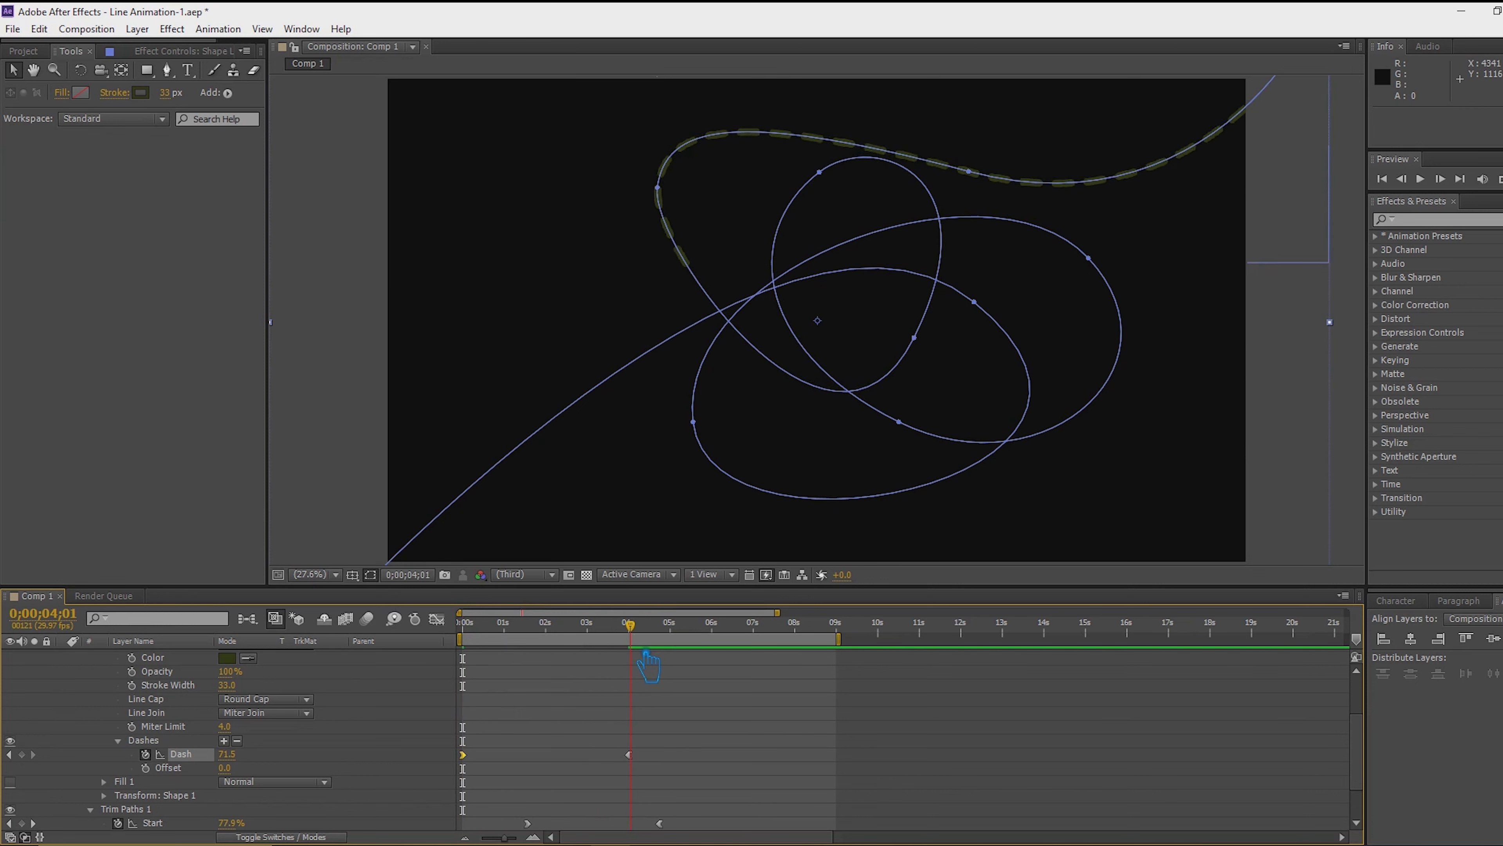
key(semicolon)
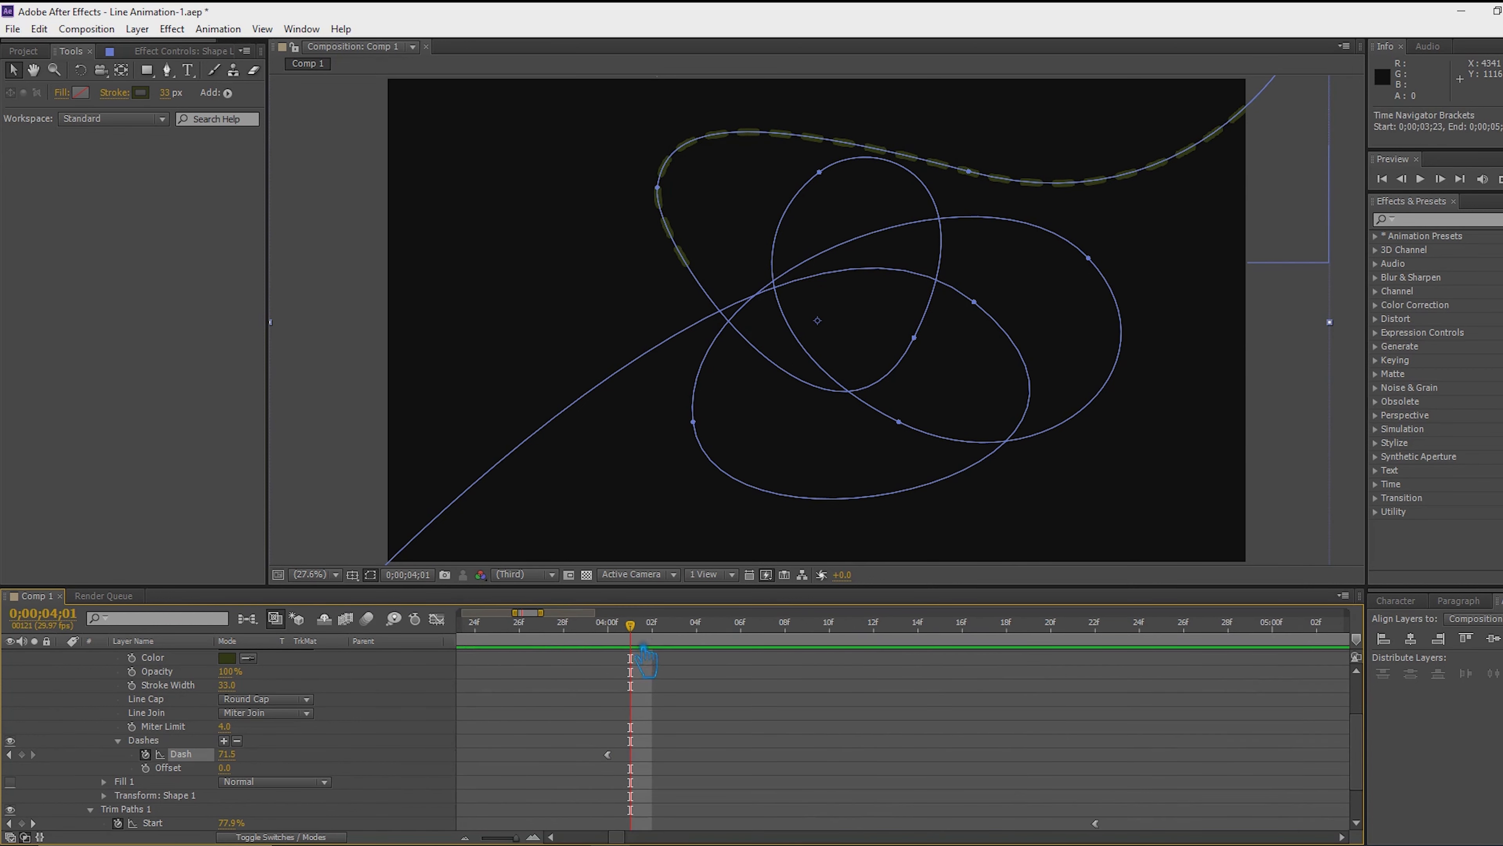
key(Page_Up)
key(semicolon)
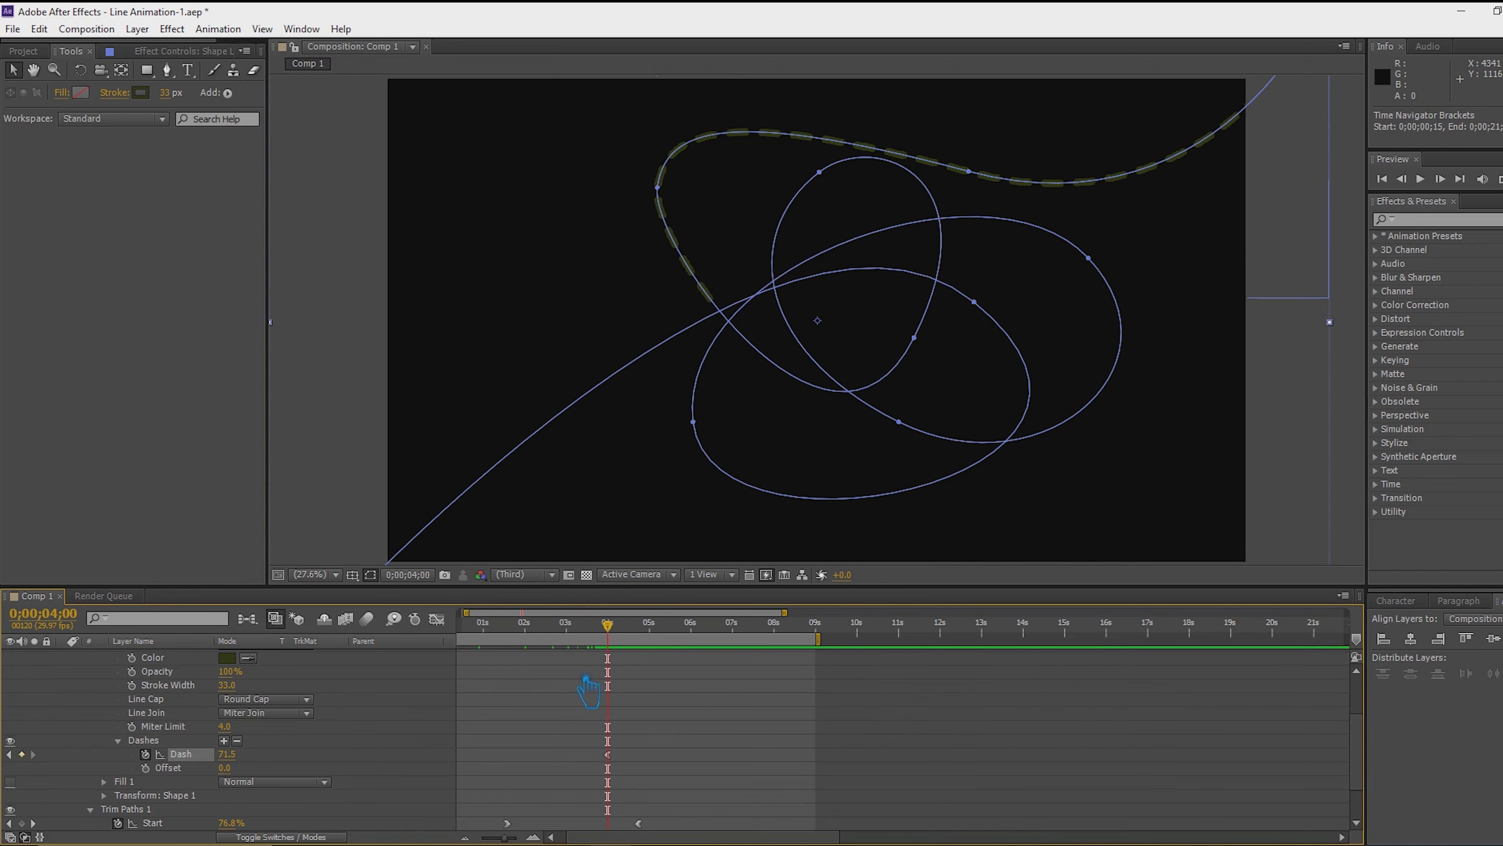
mouse_move(228, 754)
mouse_down()
mouse_move(468, 768)
mouse_move(655, 711)
mouse_move(719, 719)
mouse_up()
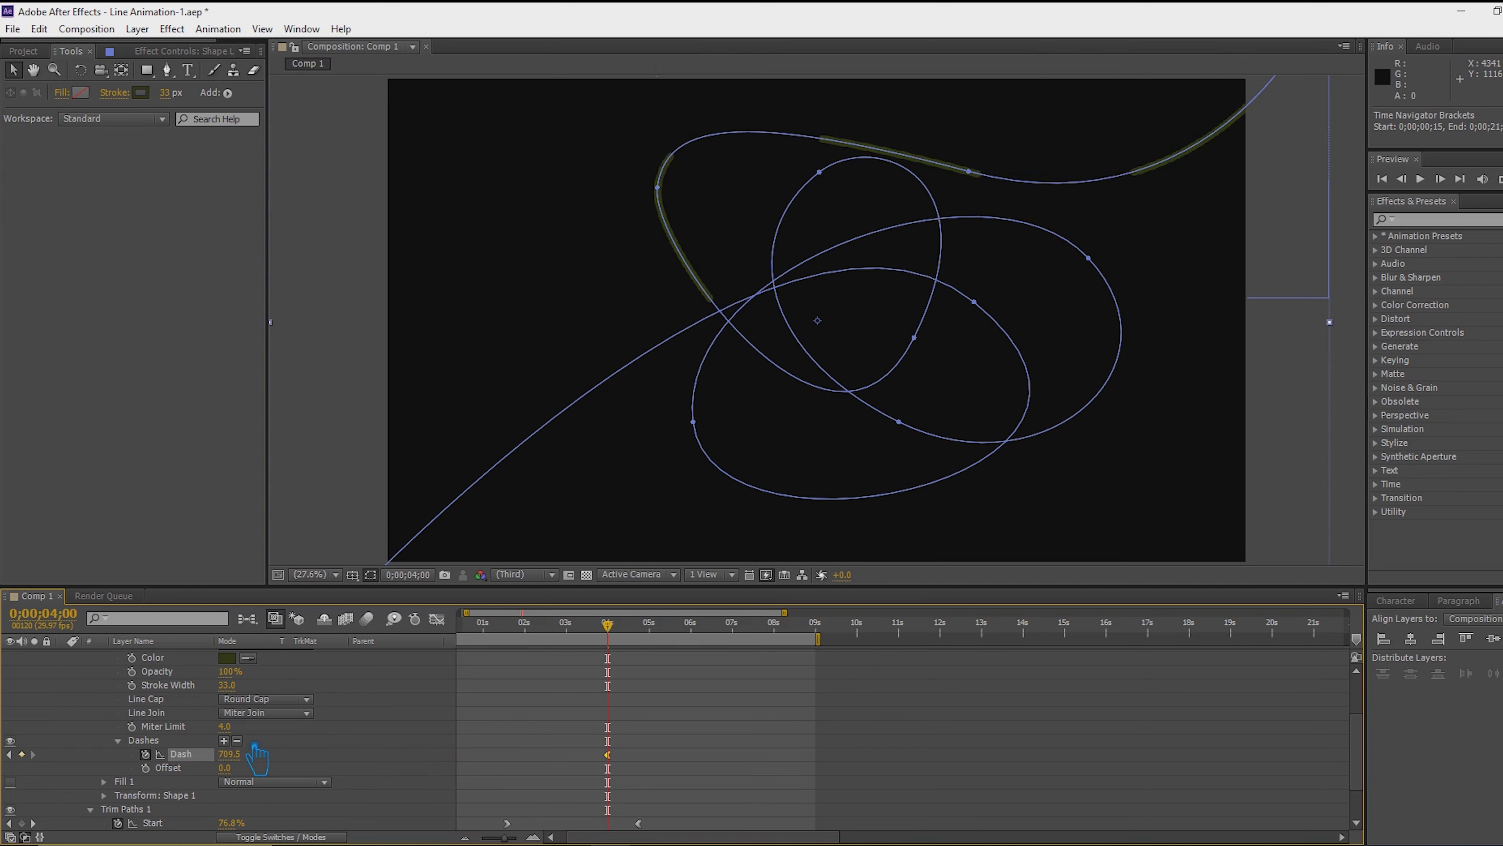
Set the stroke's Dash keyframe at 4 seconds to 200
click(247, 759)
text(200)
key(Return)
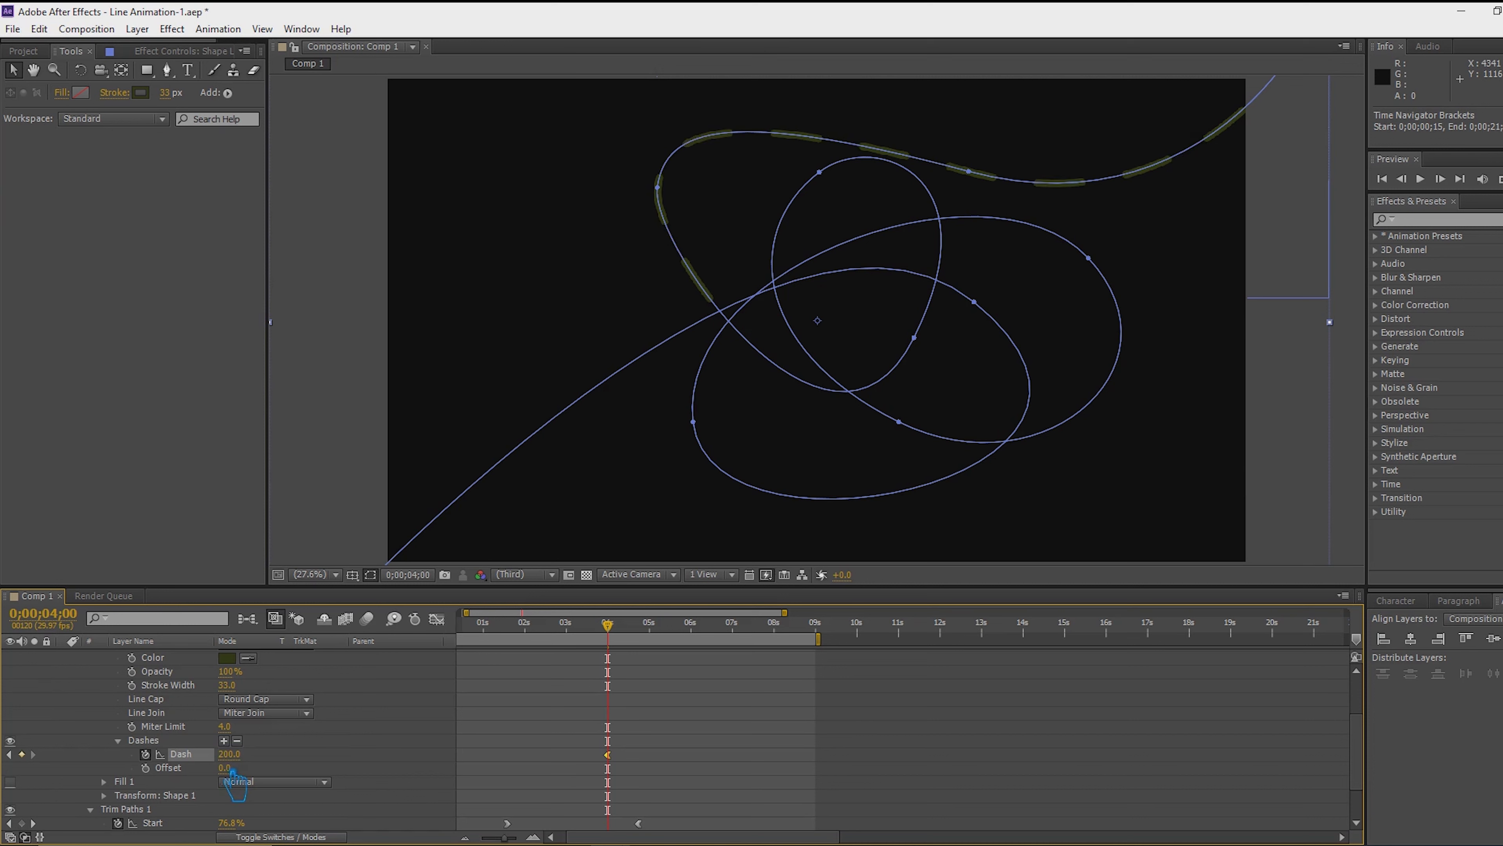
Collapse the shape layer, save the project and play a preview of the dashed line animation
scroll(69, 744, up, 3)
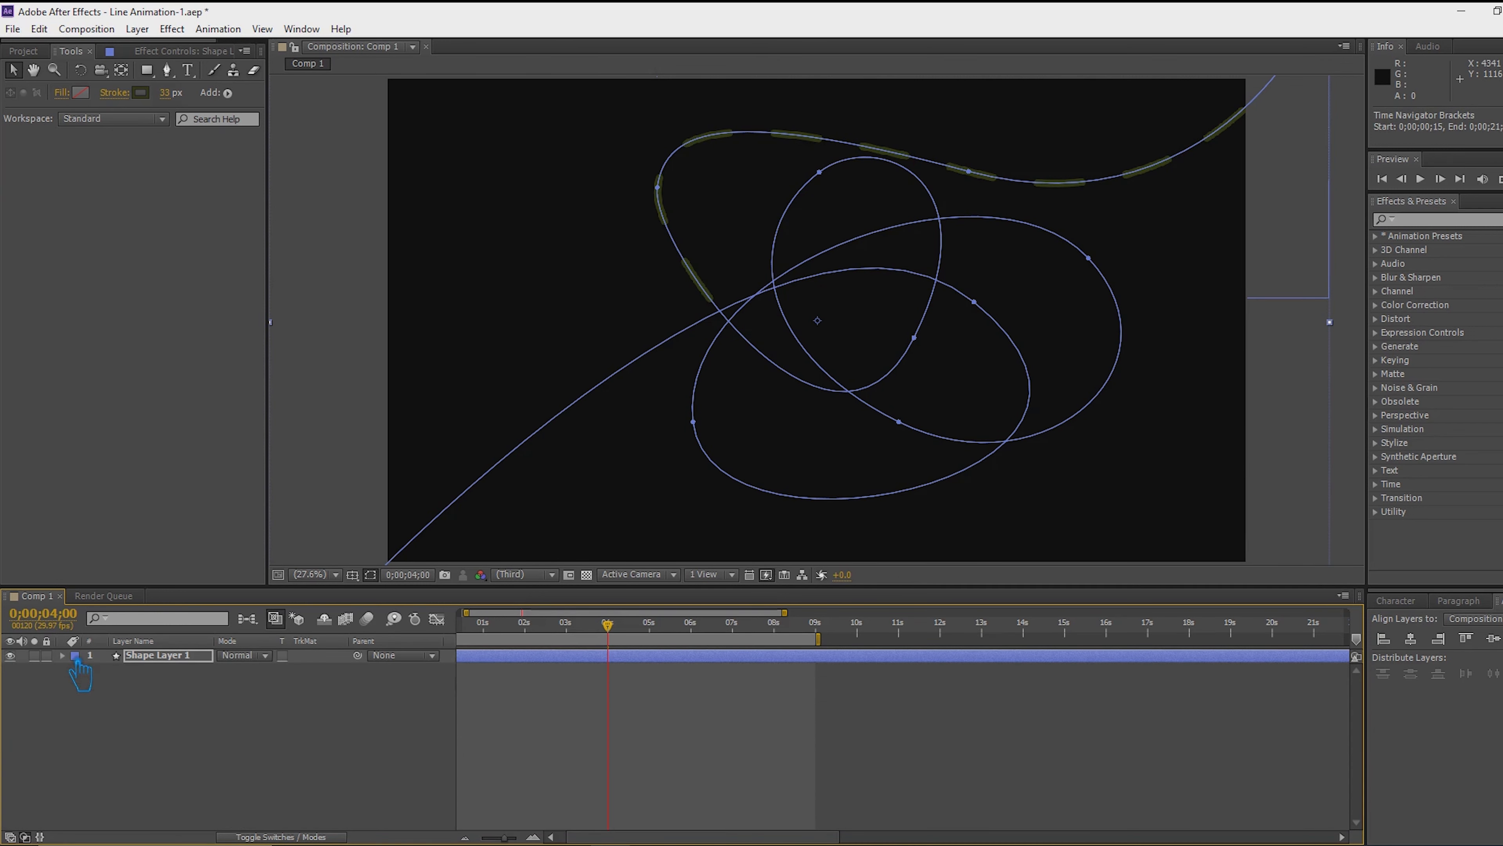
click(303, 736)
key(ctrl+s)
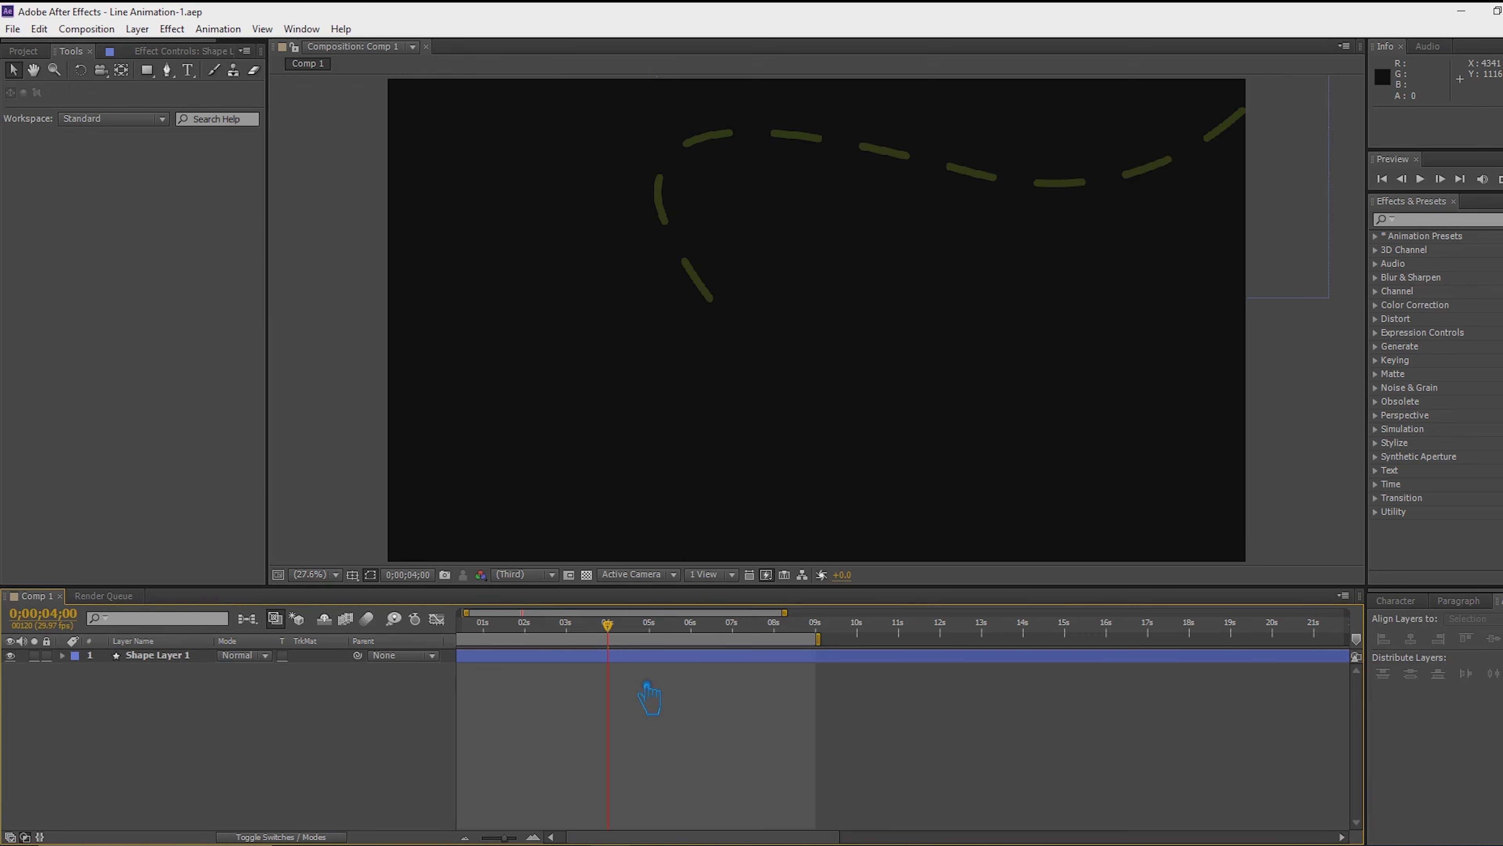
key(KP_0)
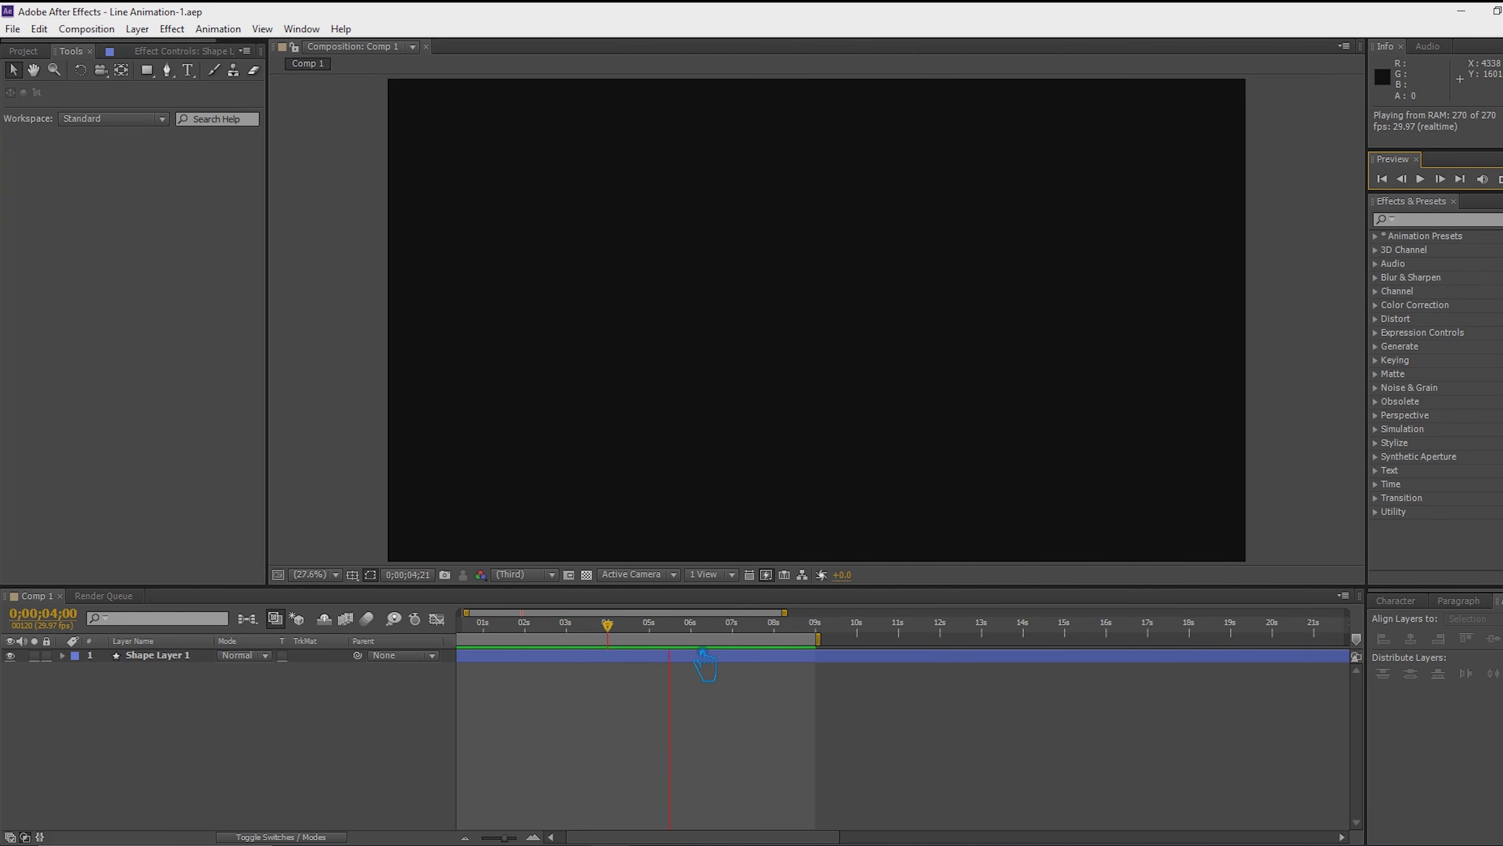
key(space)
Set the stroke's Dash keyframe at 4 seconds to 100
mouse_move(742, 639)
mouse_down()
mouse_move(513, 629)
mouse_move(435, 678)
mouse_move(634, 648)
mouse_move(577, 640)
mouse_move(607, 640)
mouse_up()
click(61, 655)
scroll(190, 702, down, 3)
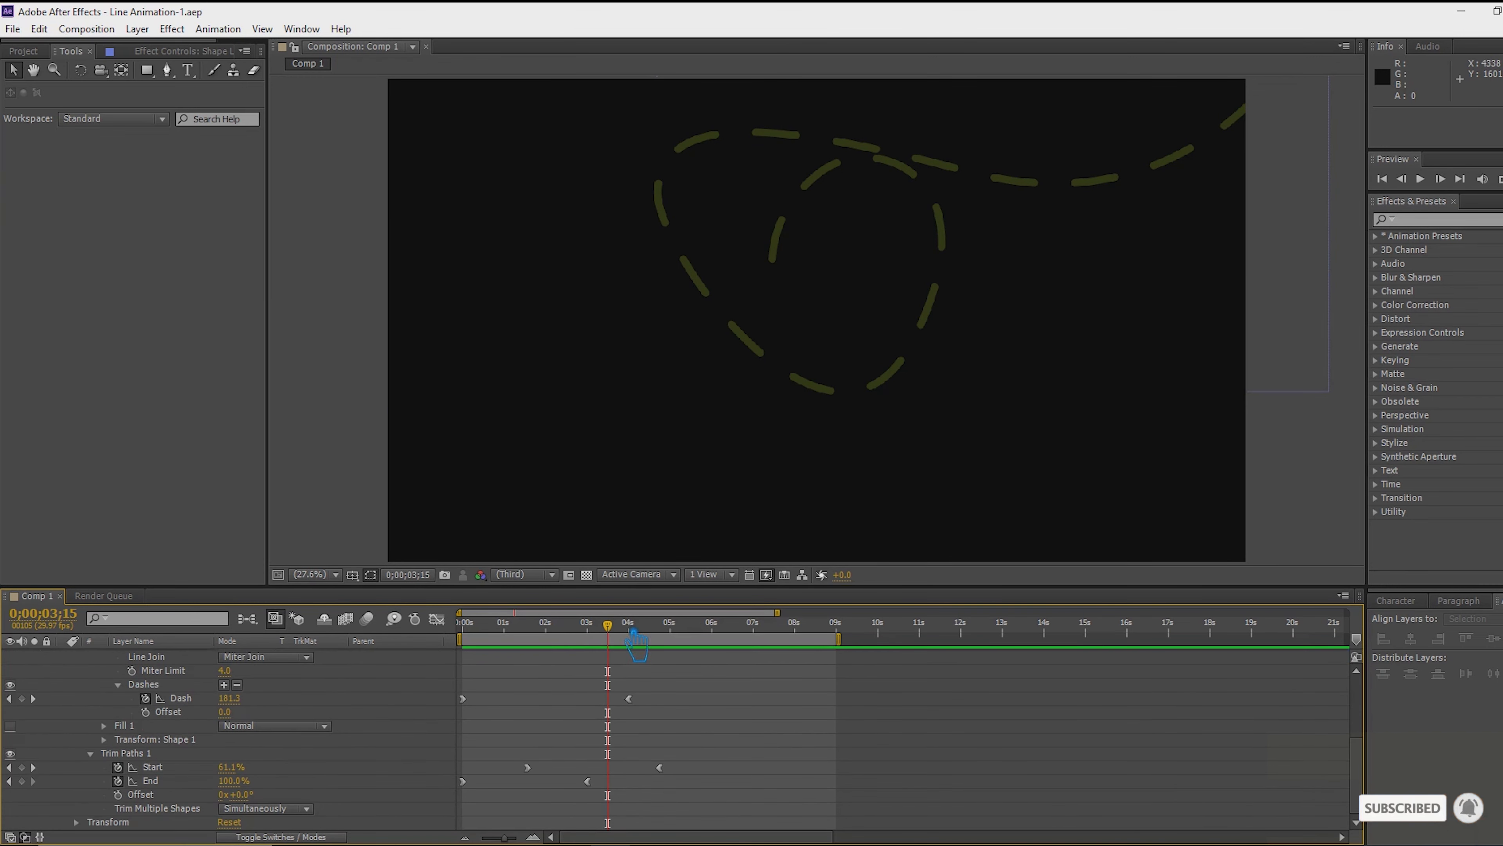
drag(609, 627, 649, 640)
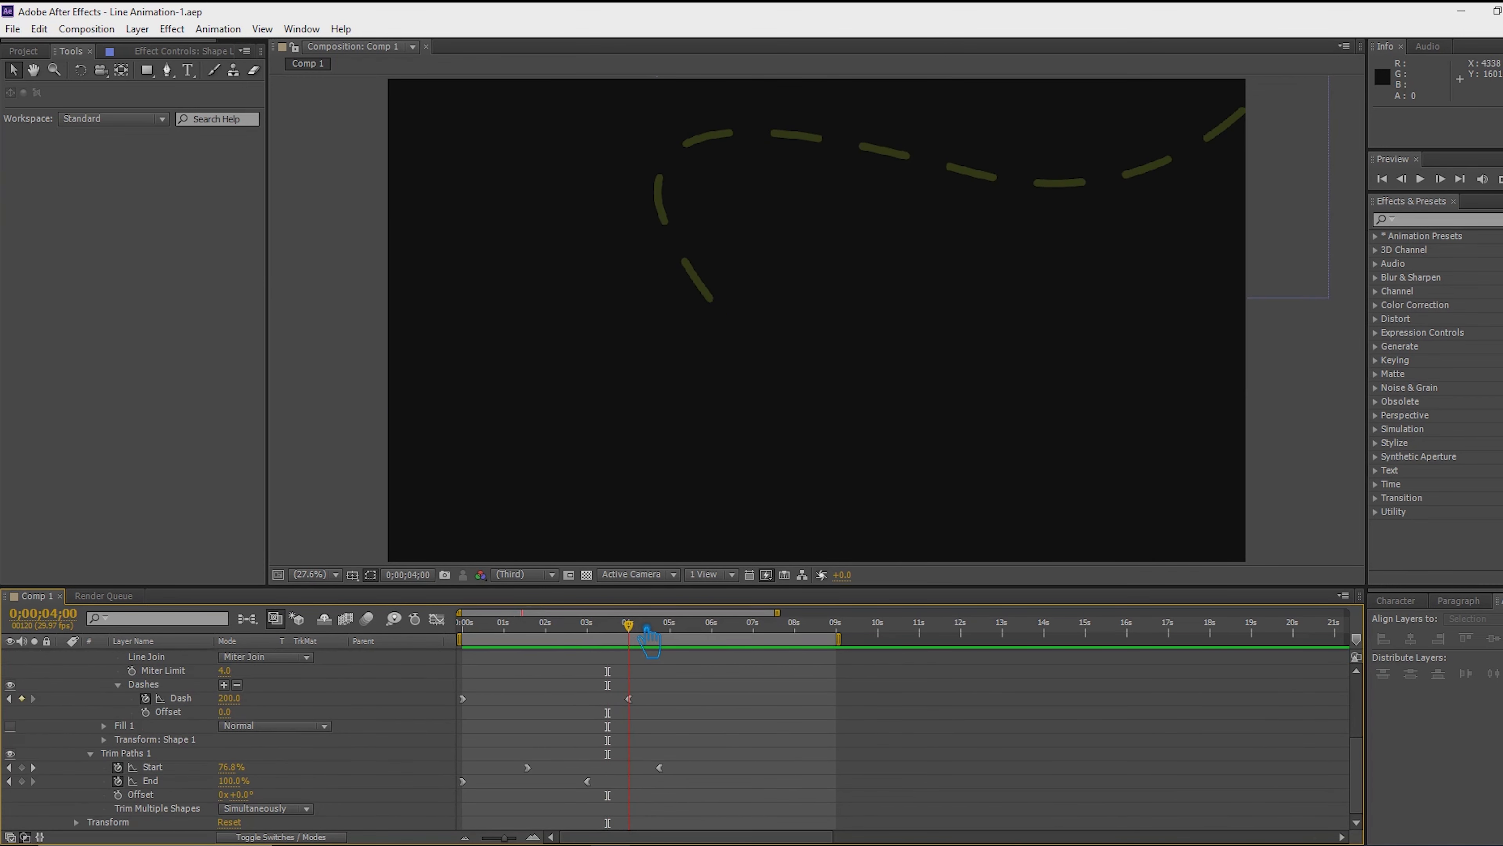
click(243, 704)
text(100)
key(Return)
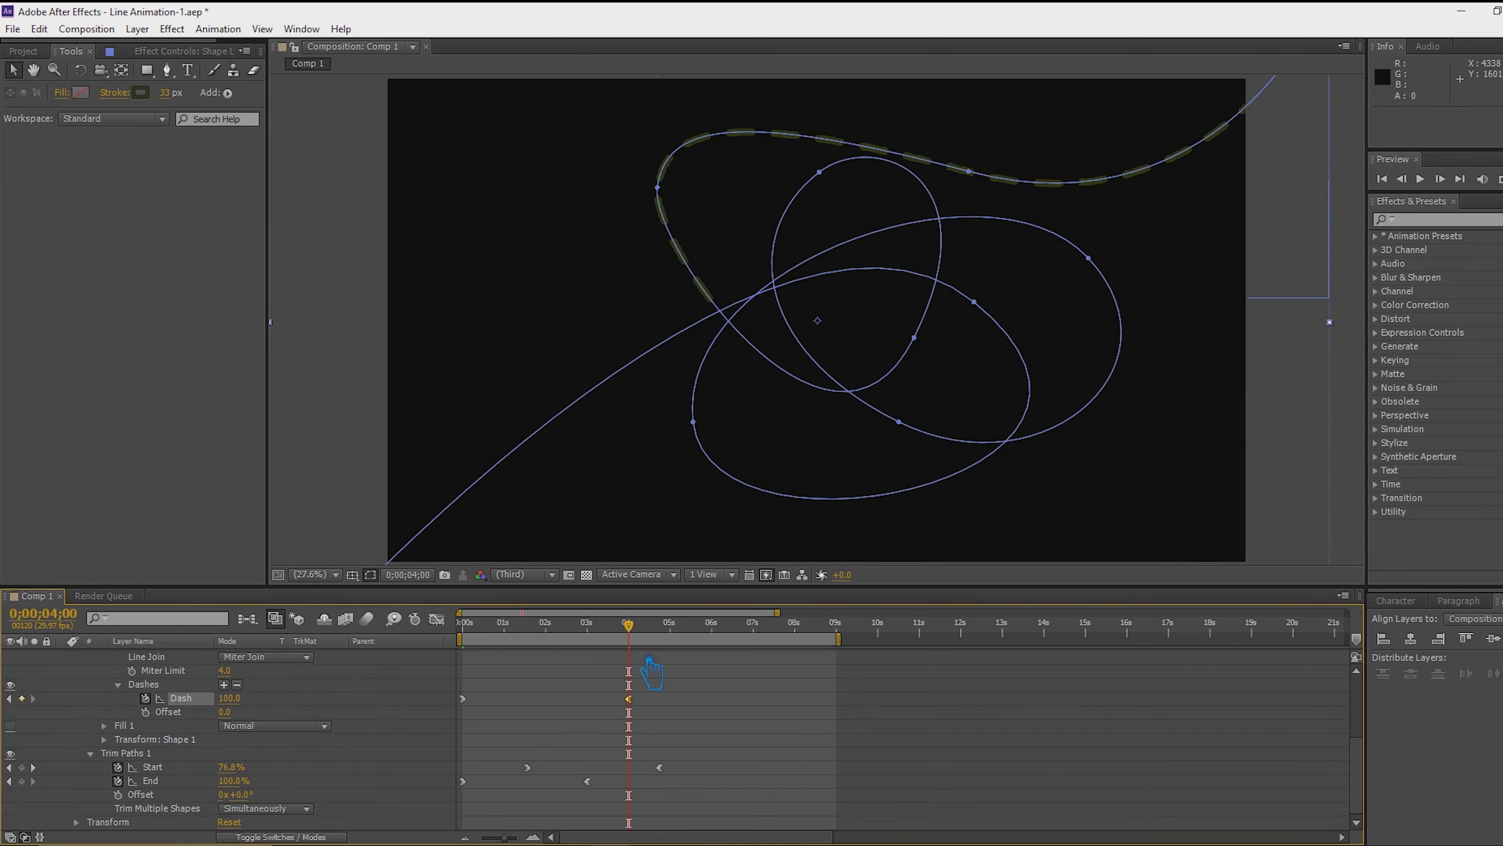
Set the stroke's Dash keyframe at the timeline start to 30
drag(632, 663, 489, 681)
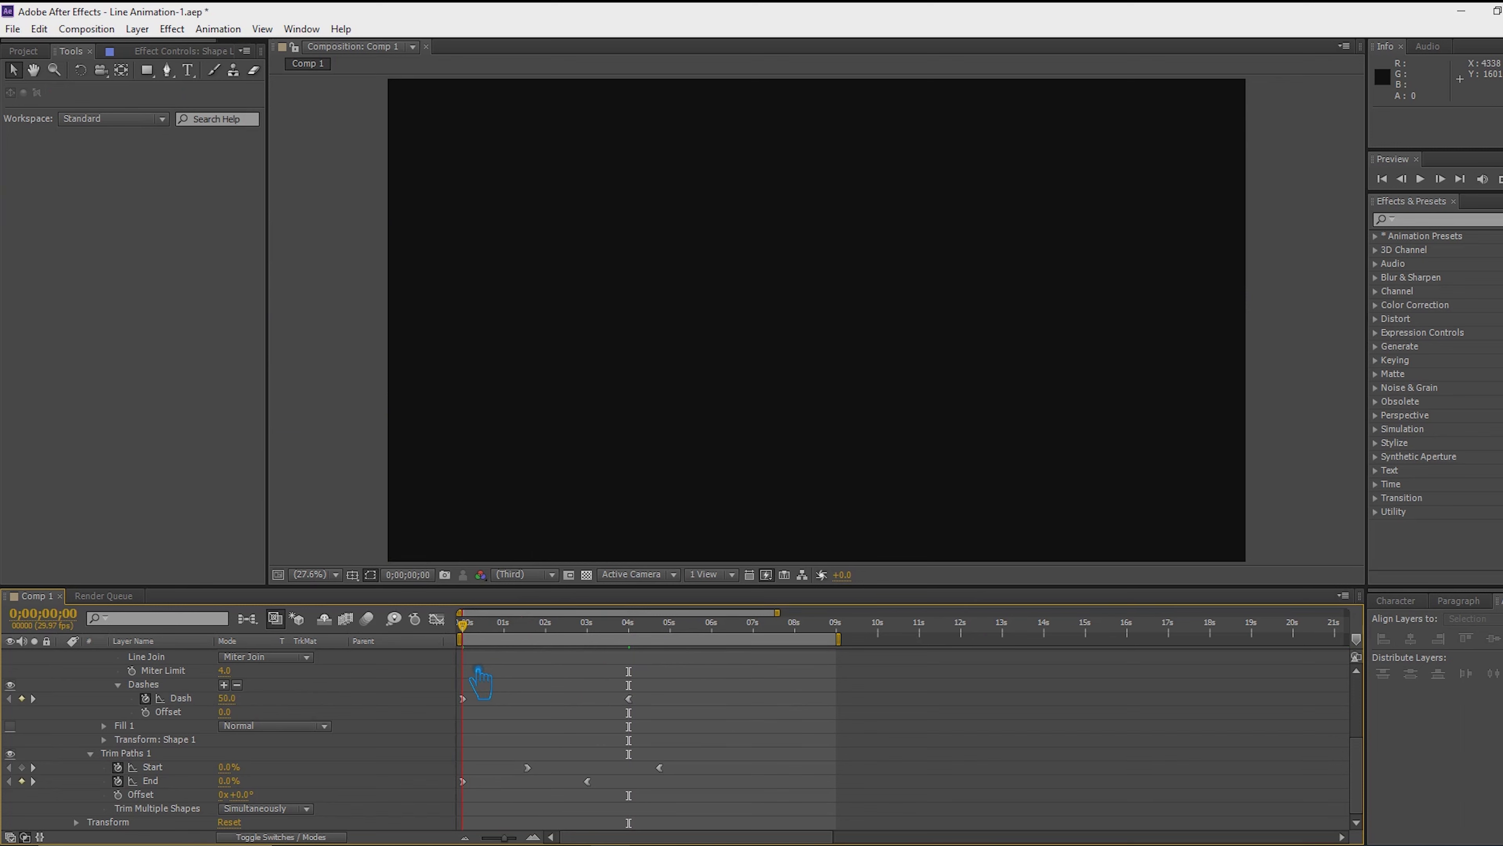
click(230, 699)
text(30)
key(Return)
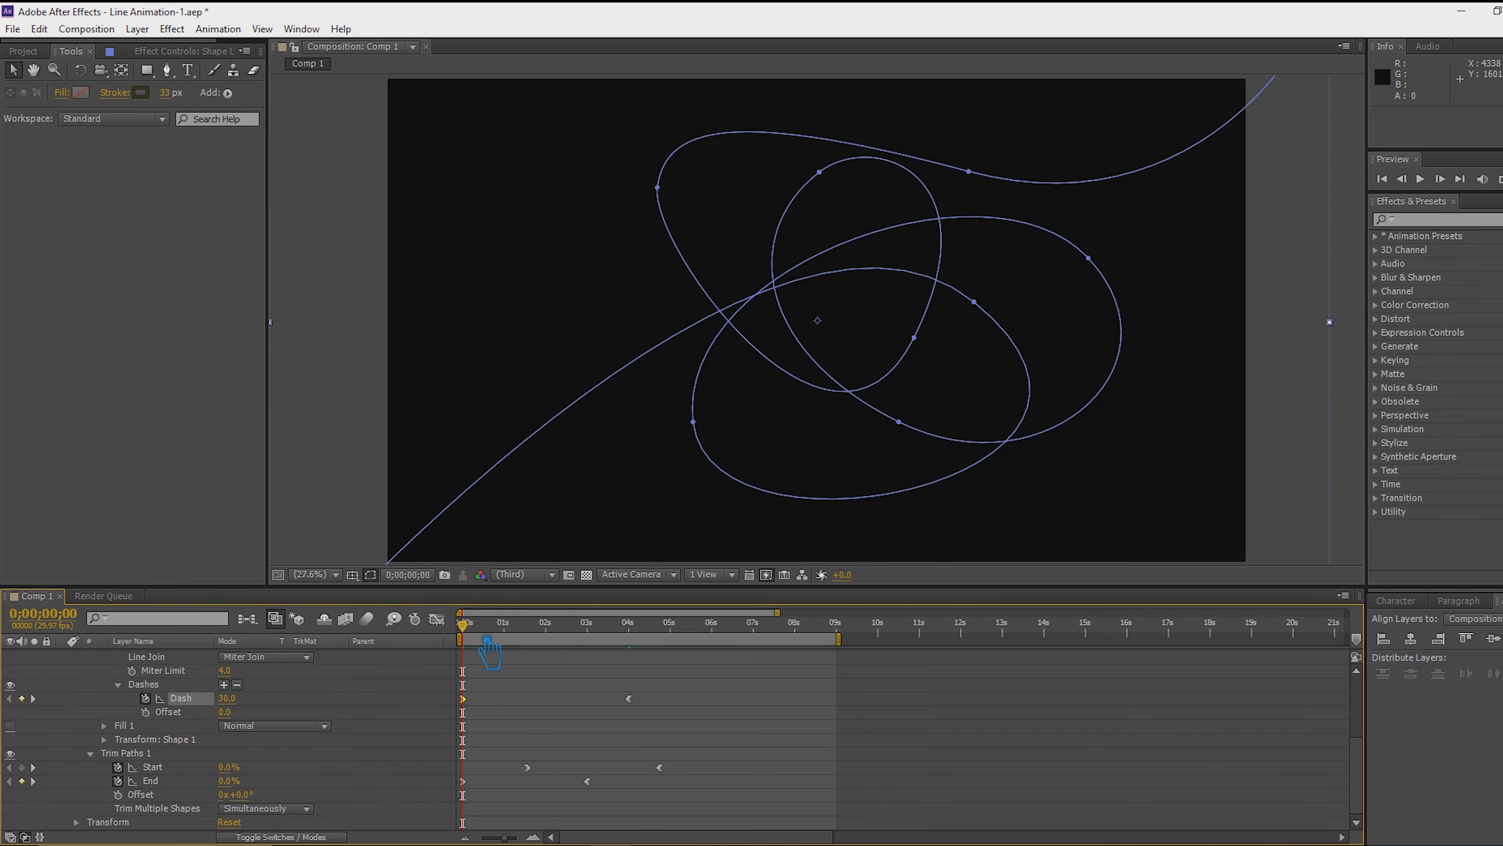
Move the last Dash keyframe to 0;00;04;22, aligned with the final Trim Paths Start keyframe, and save the project
drag(462, 626, 680, 654)
click(950, 746)
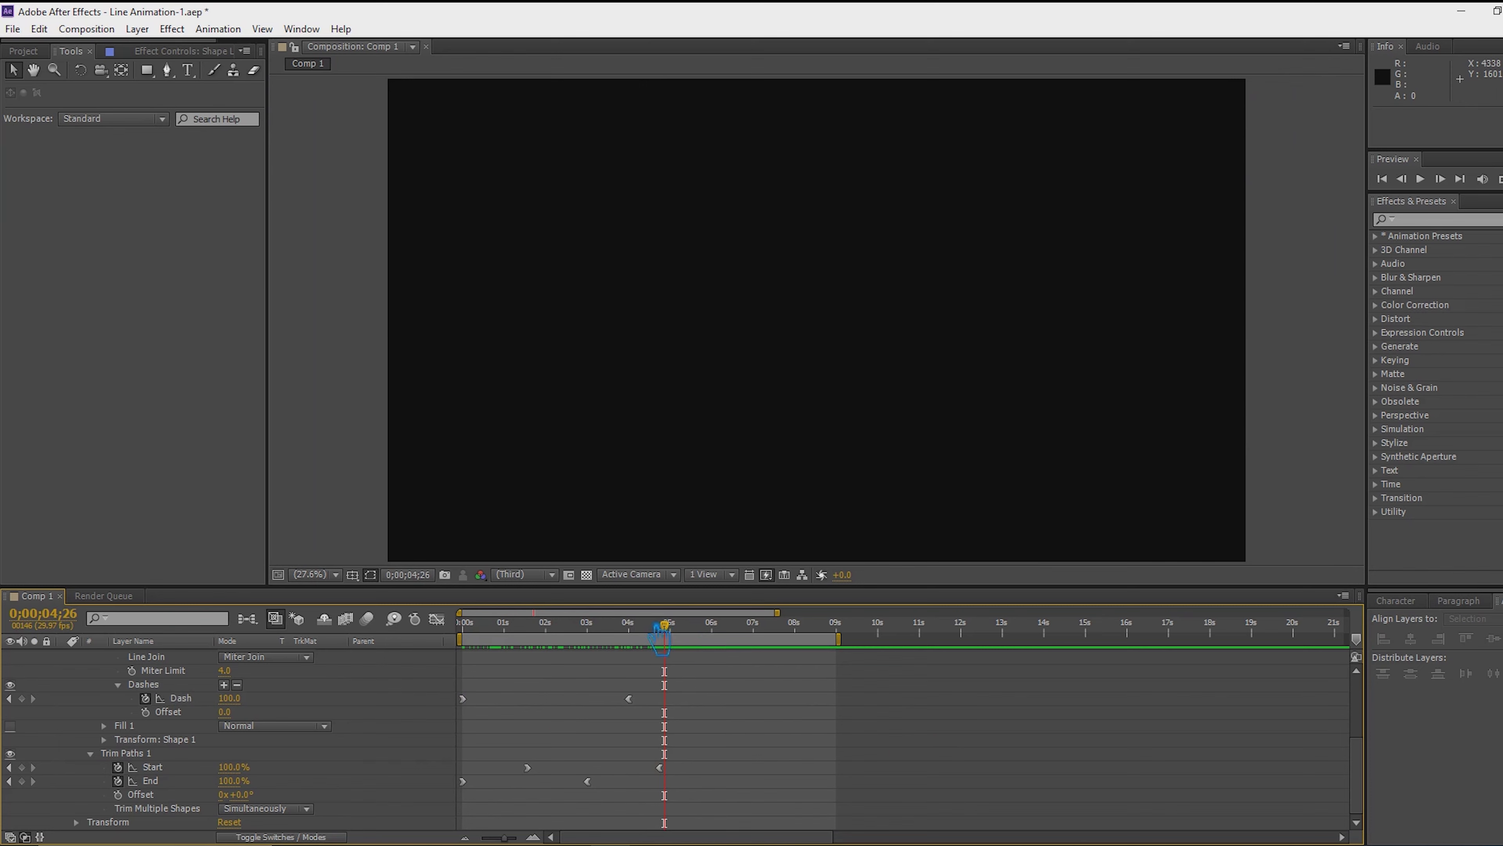
mouse_move(670, 637)
mouse_down()
mouse_move(473, 696)
mouse_move(675, 687)
mouse_move(660, 699)
mouse_up()
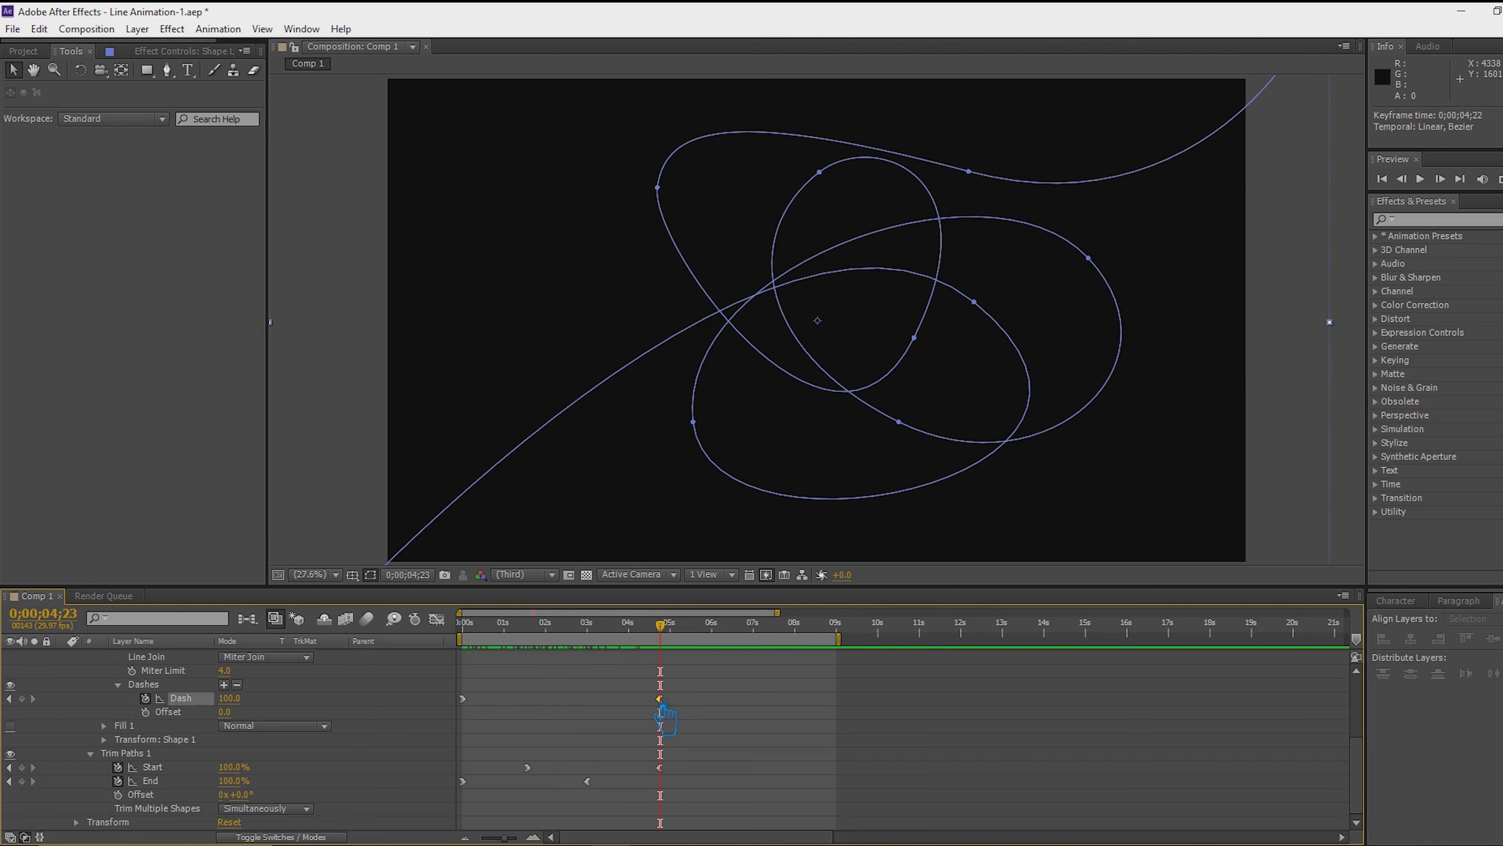
click(762, 766)
key(ctrl+s)
mouse_move(661, 649)
mouse_down()
mouse_move(639, 669)
mouse_move(476, 708)
mouse_move(695, 708)
mouse_move(680, 708)
mouse_up()
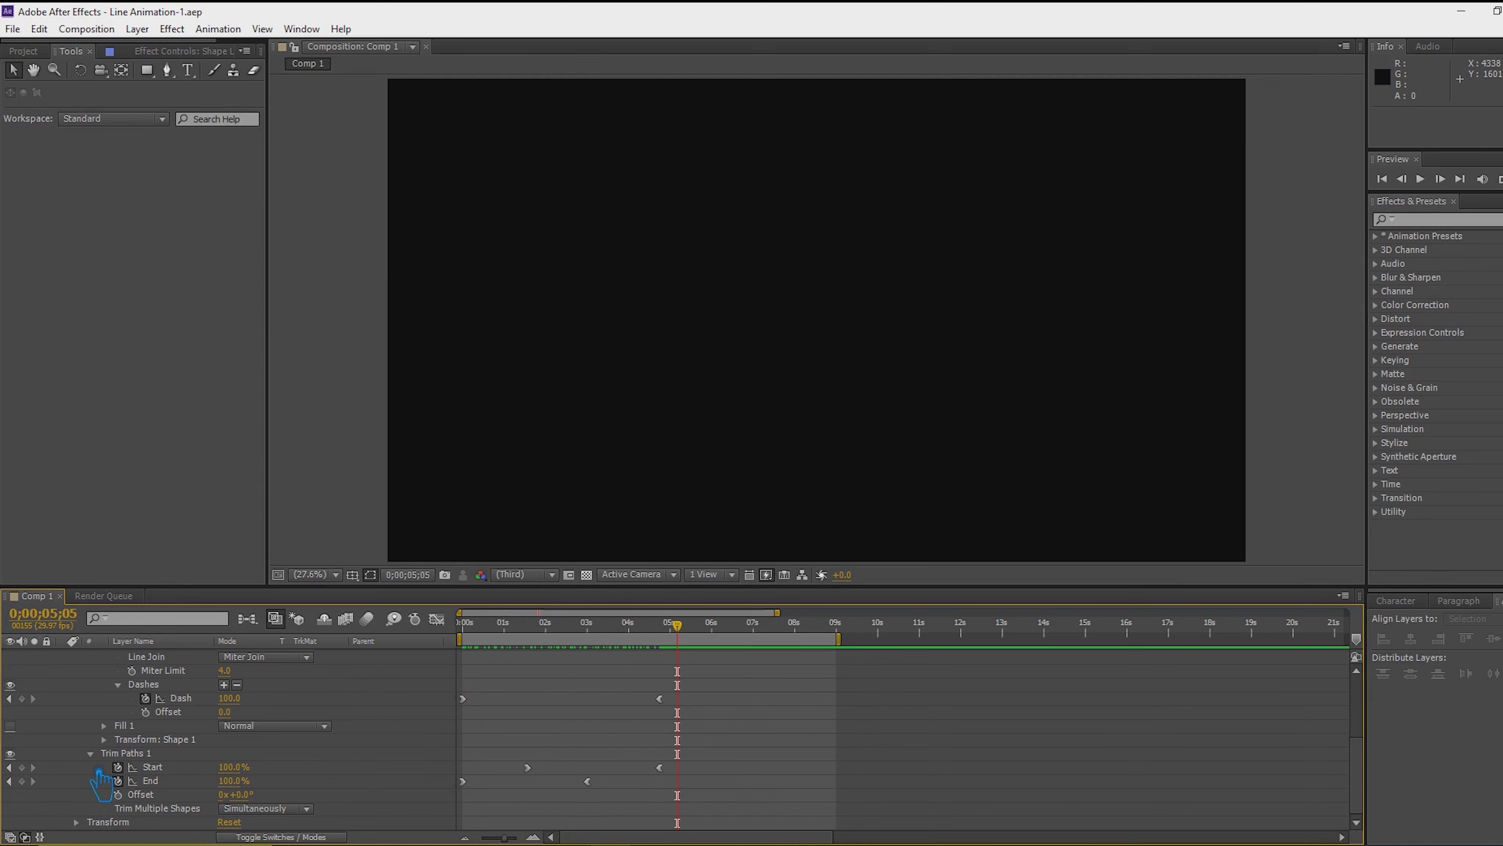
scroll(100, 782, up, 5)
click(62, 655)
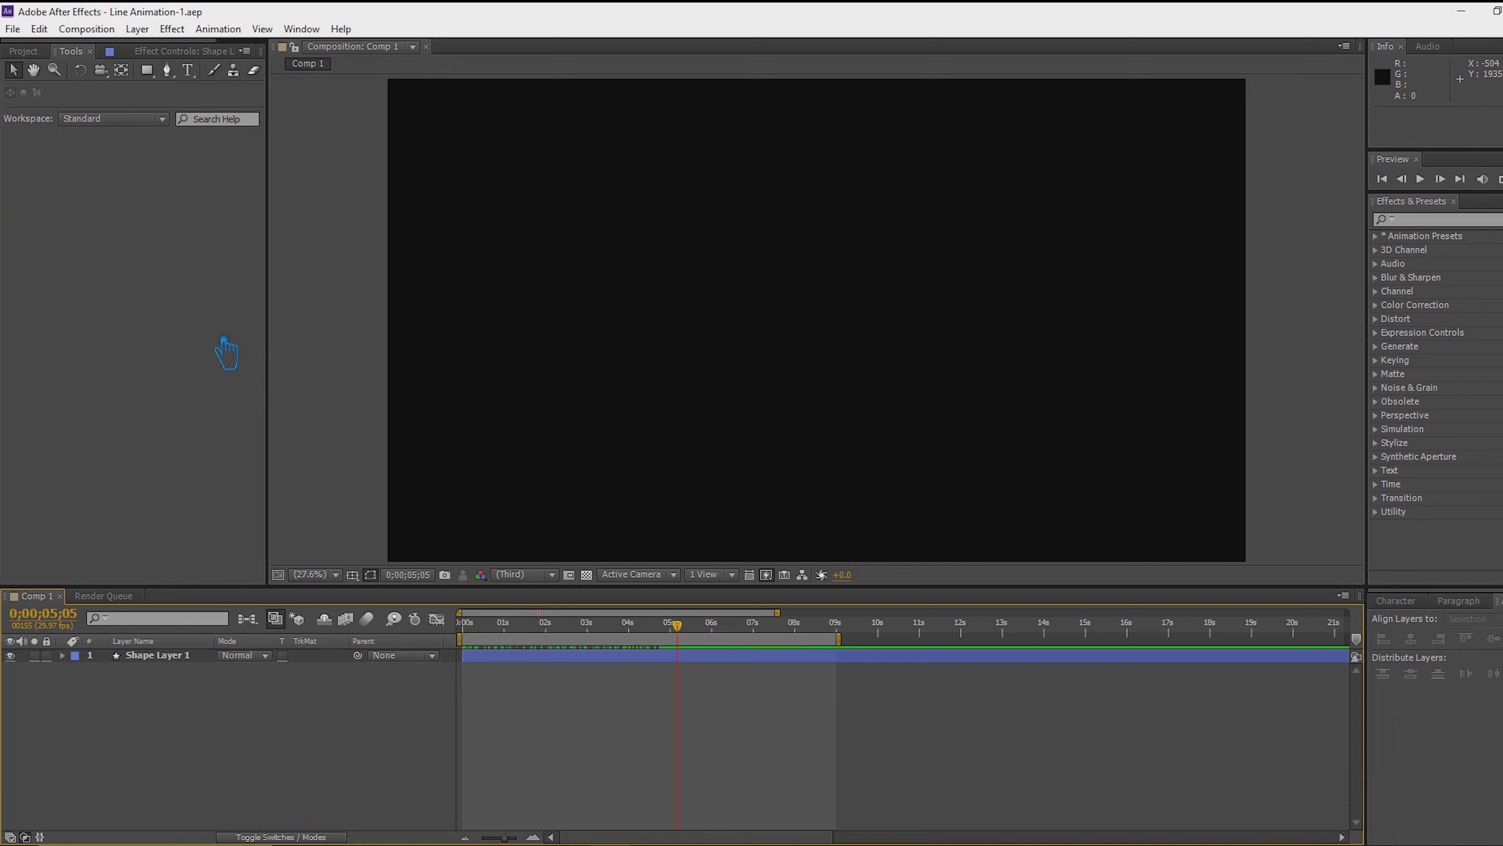
Draw a wavy three-point line with the Pen tool from the frame's lower left edge to beyond its right edge
click(166, 70)
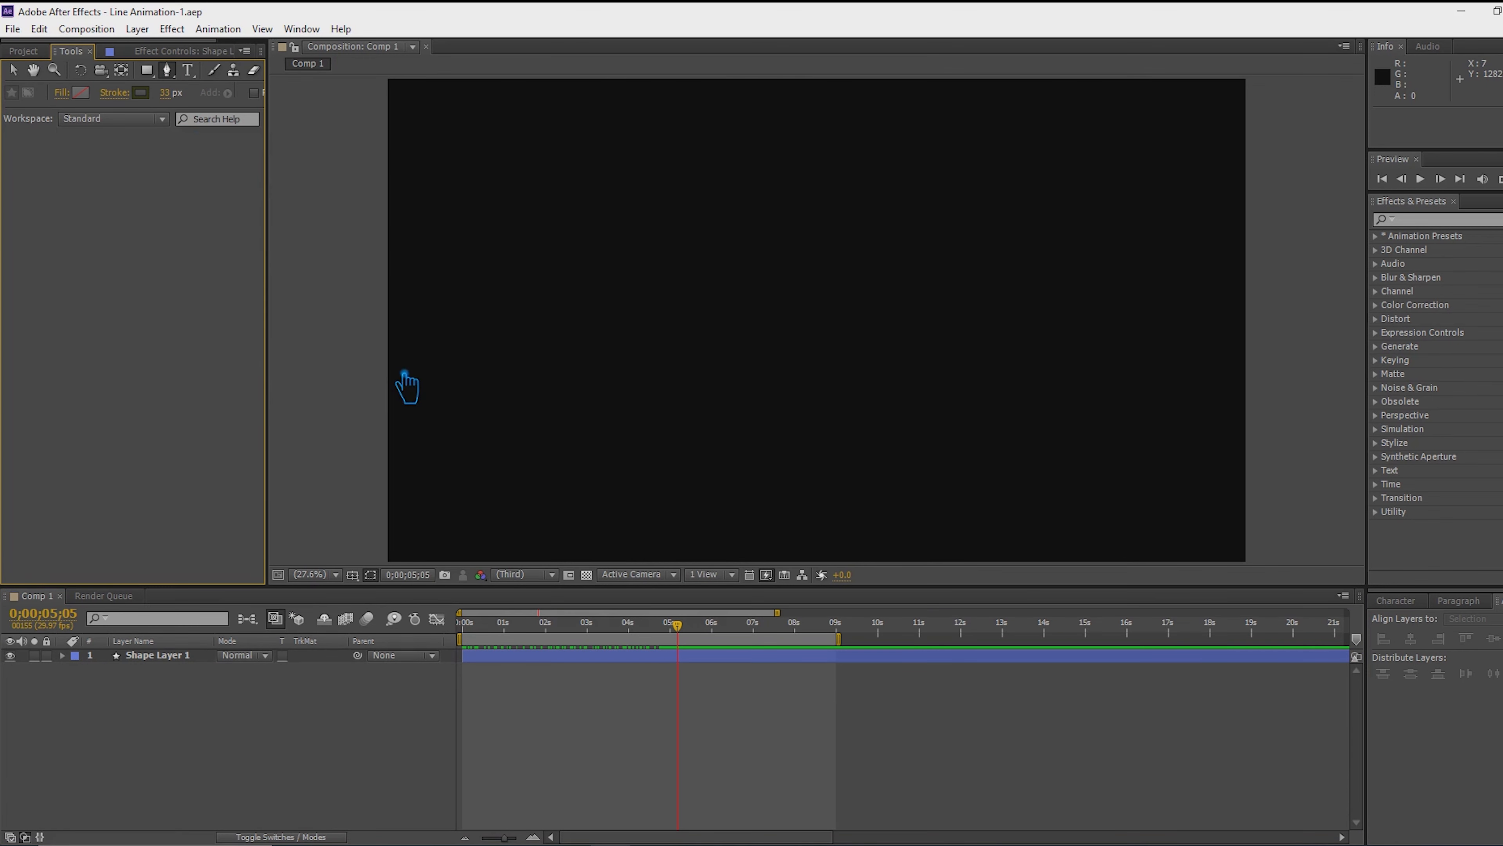
mouse_move(677, 625)
mouse_down()
mouse_move(634, 641)
mouse_move(663, 637)
mouse_up()
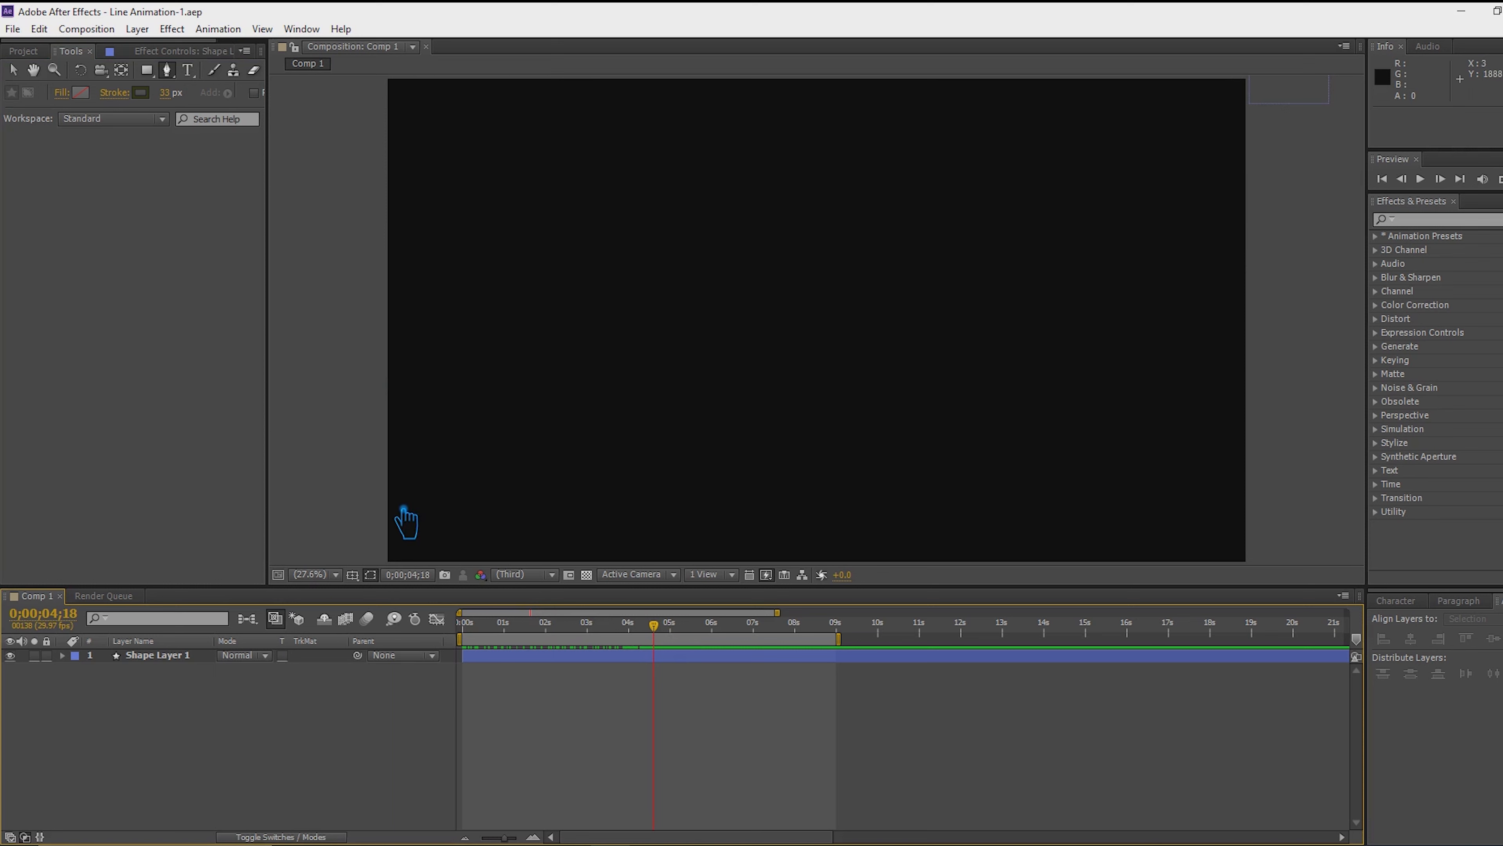
click(387, 500)
drag(863, 434, 1103, 541)
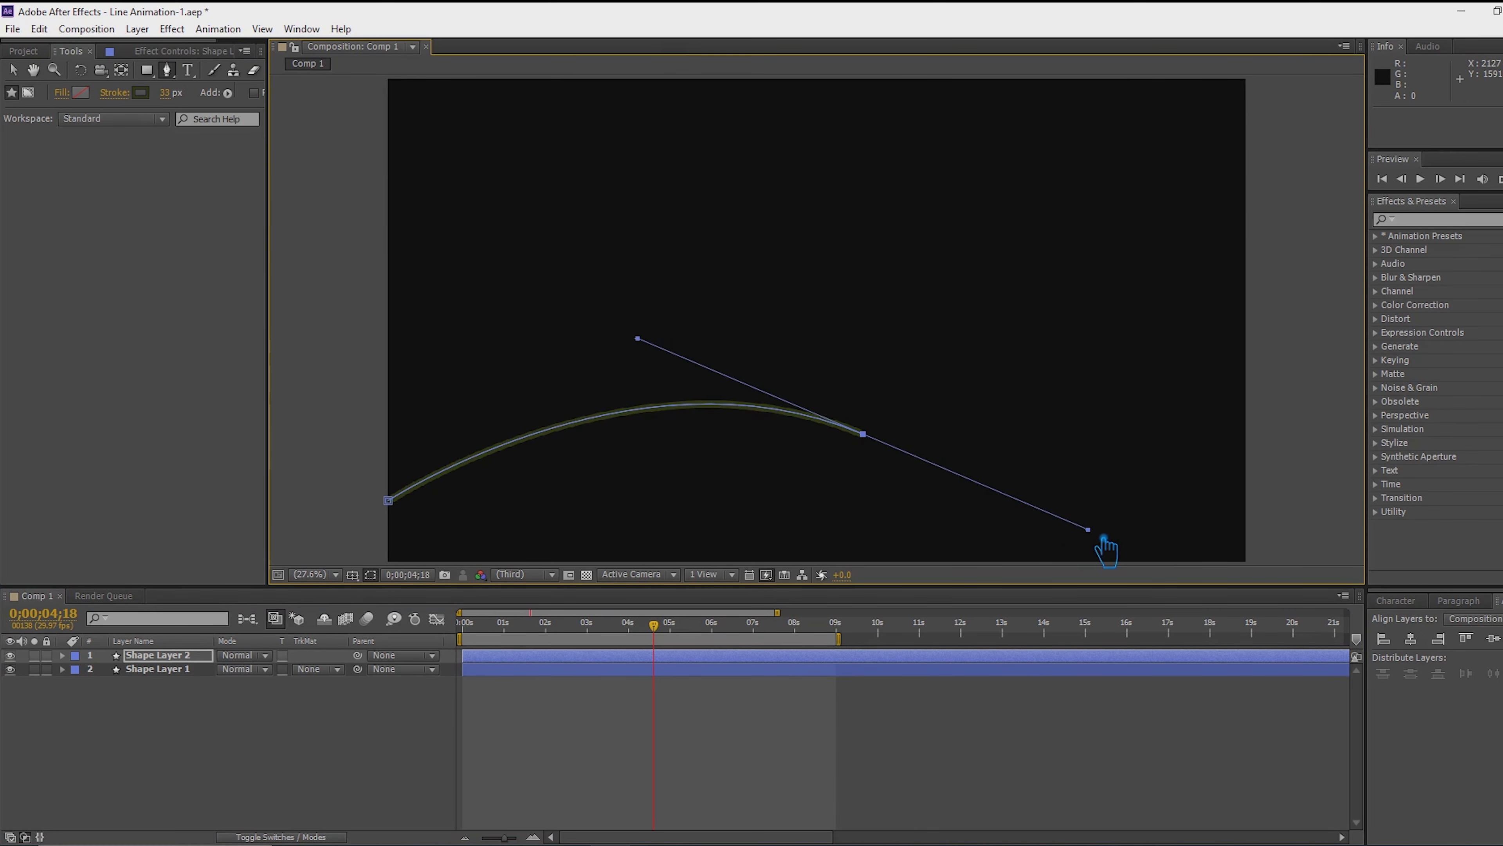
click(1300, 291)
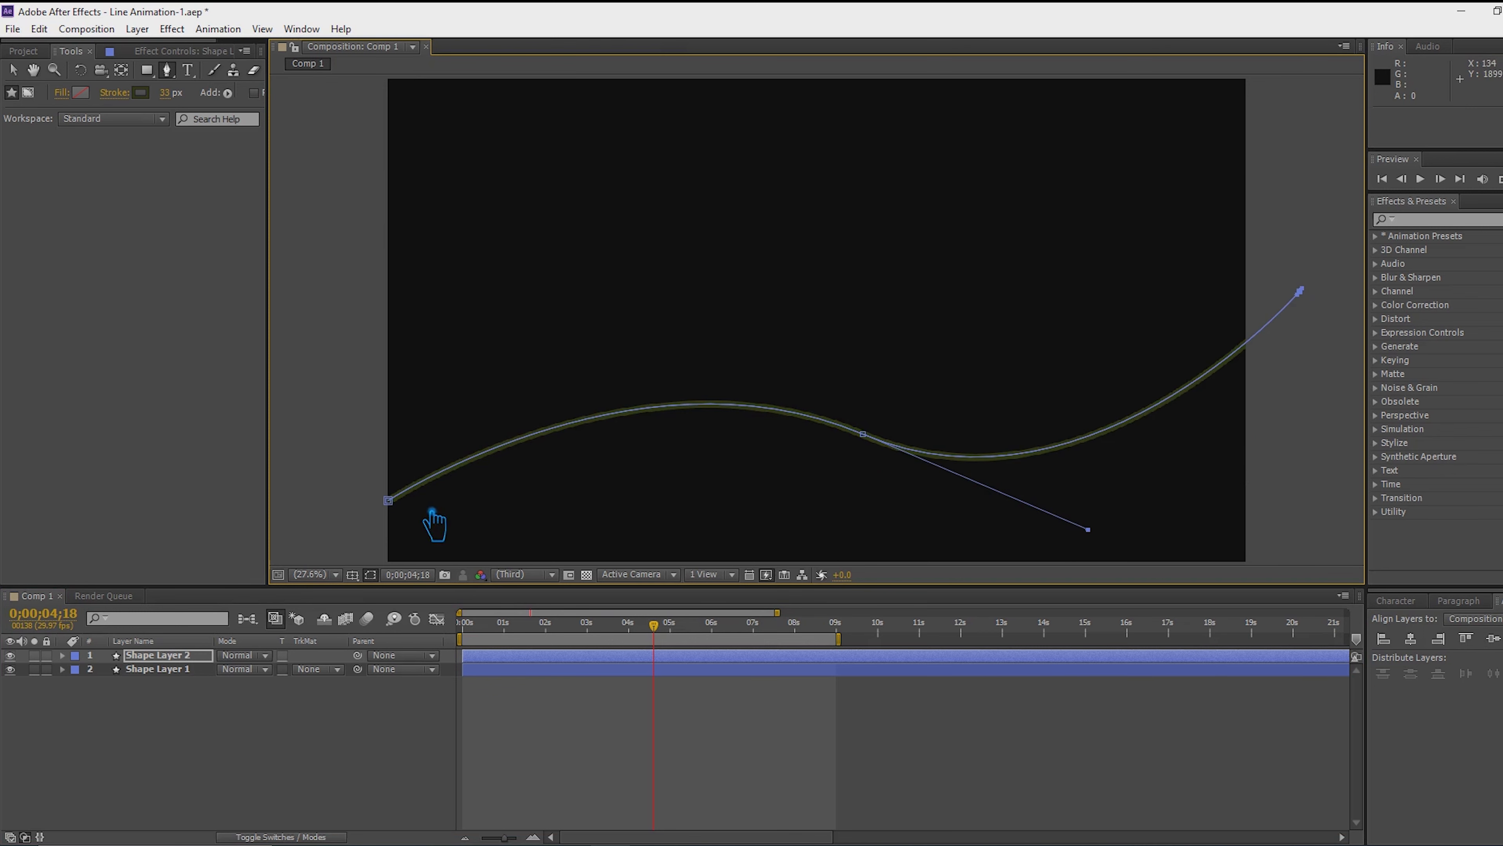
Move the new wavy line up to the upper part of the frame, at about position 1724.3, 83.4
click(14, 70)
click(313, 716)
drag(666, 415, 632, 190)
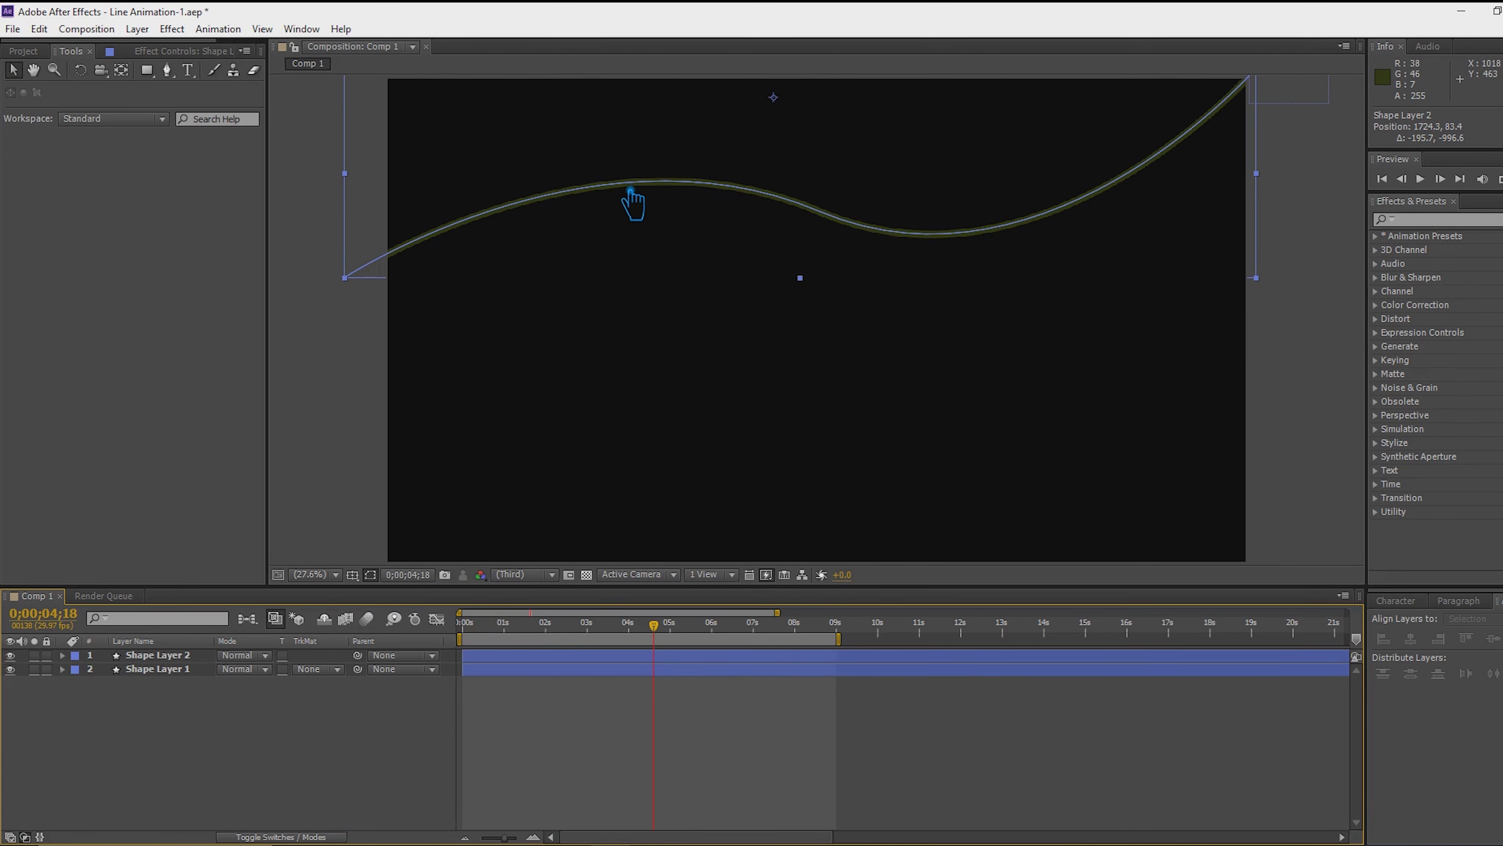
Change the stroke color of Shape Layer 2 to white
click(169, 656)
click(140, 92)
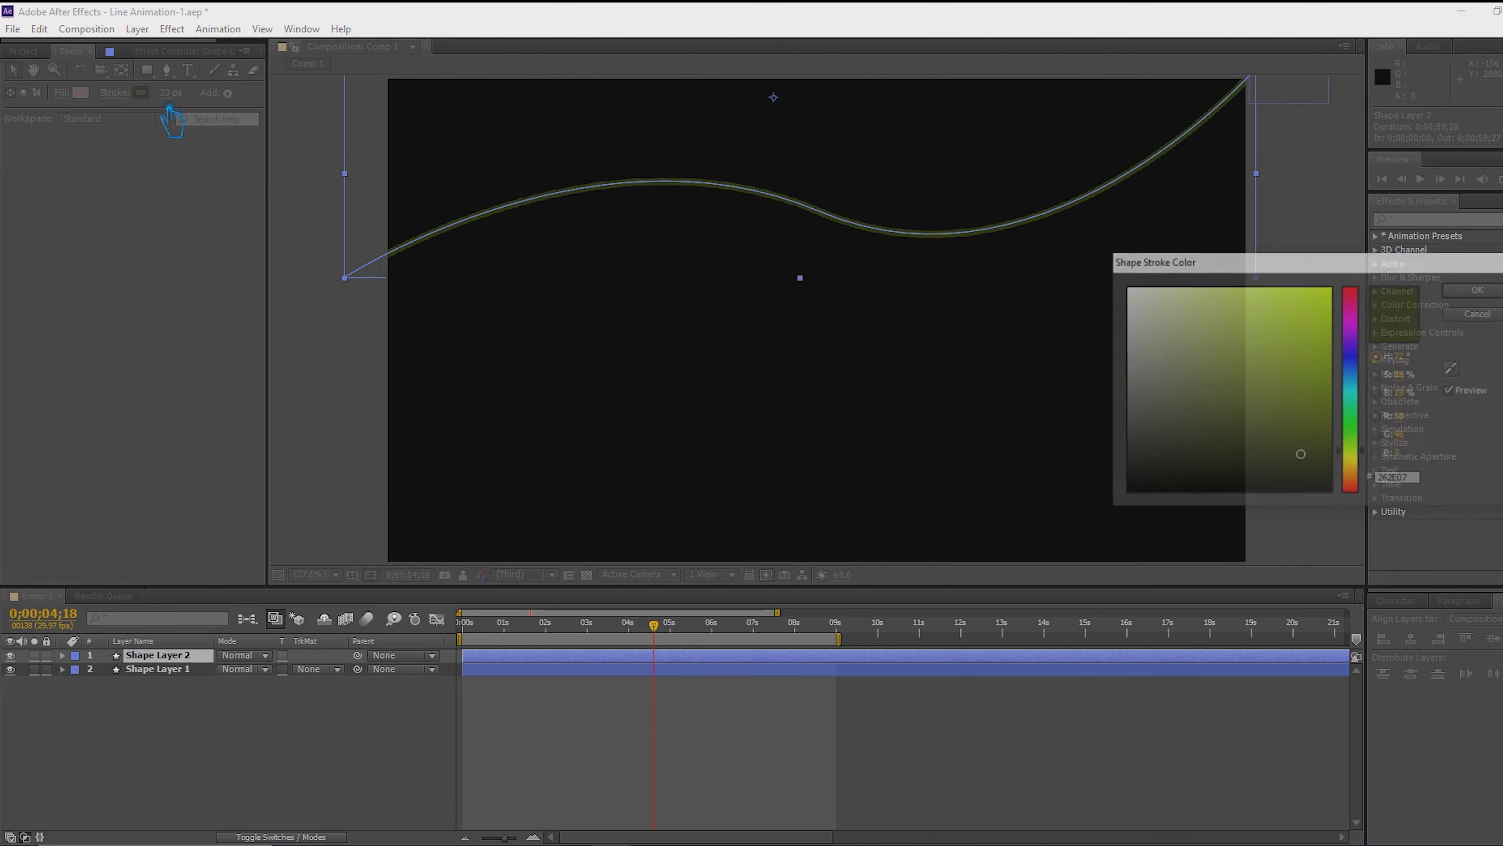
drag(1130, 291, 1097, 242)
click(1477, 289)
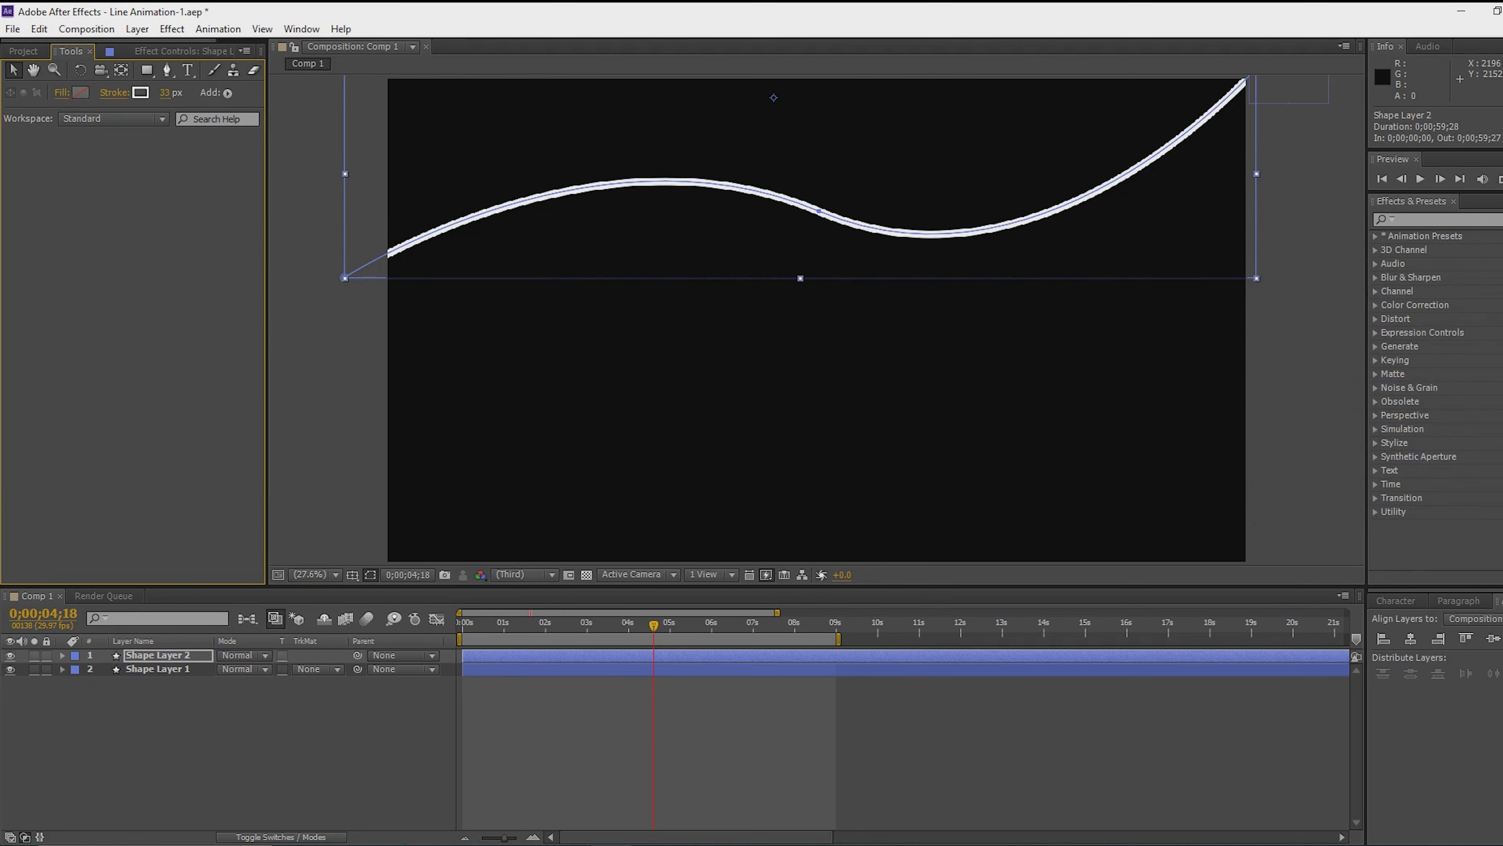
Add Trim Paths to Shape Layer 2
click(283, 794)
click(168, 656)
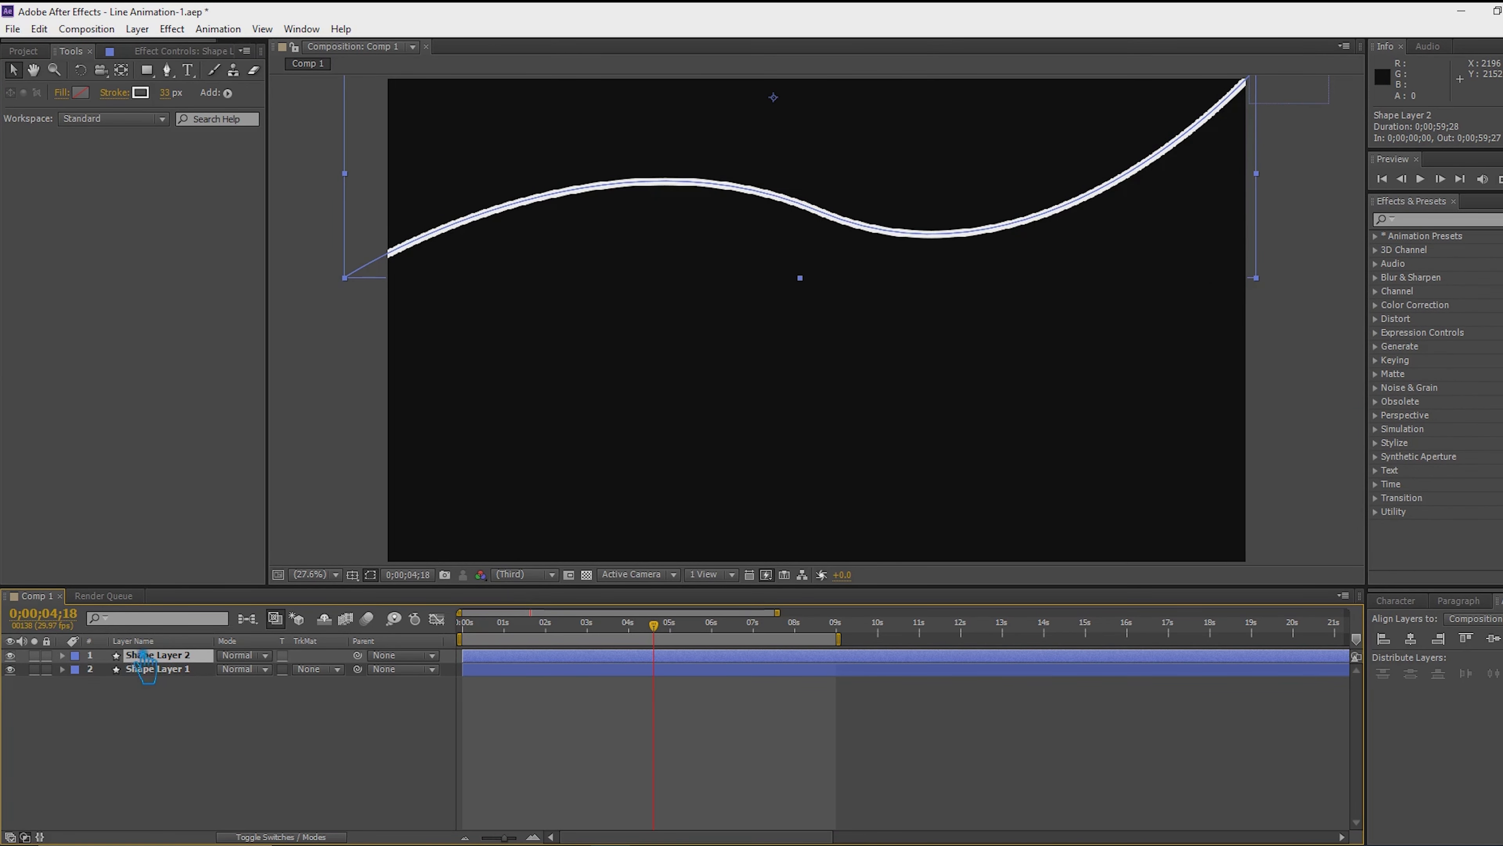
key(ctrl+grave)
click(340, 669)
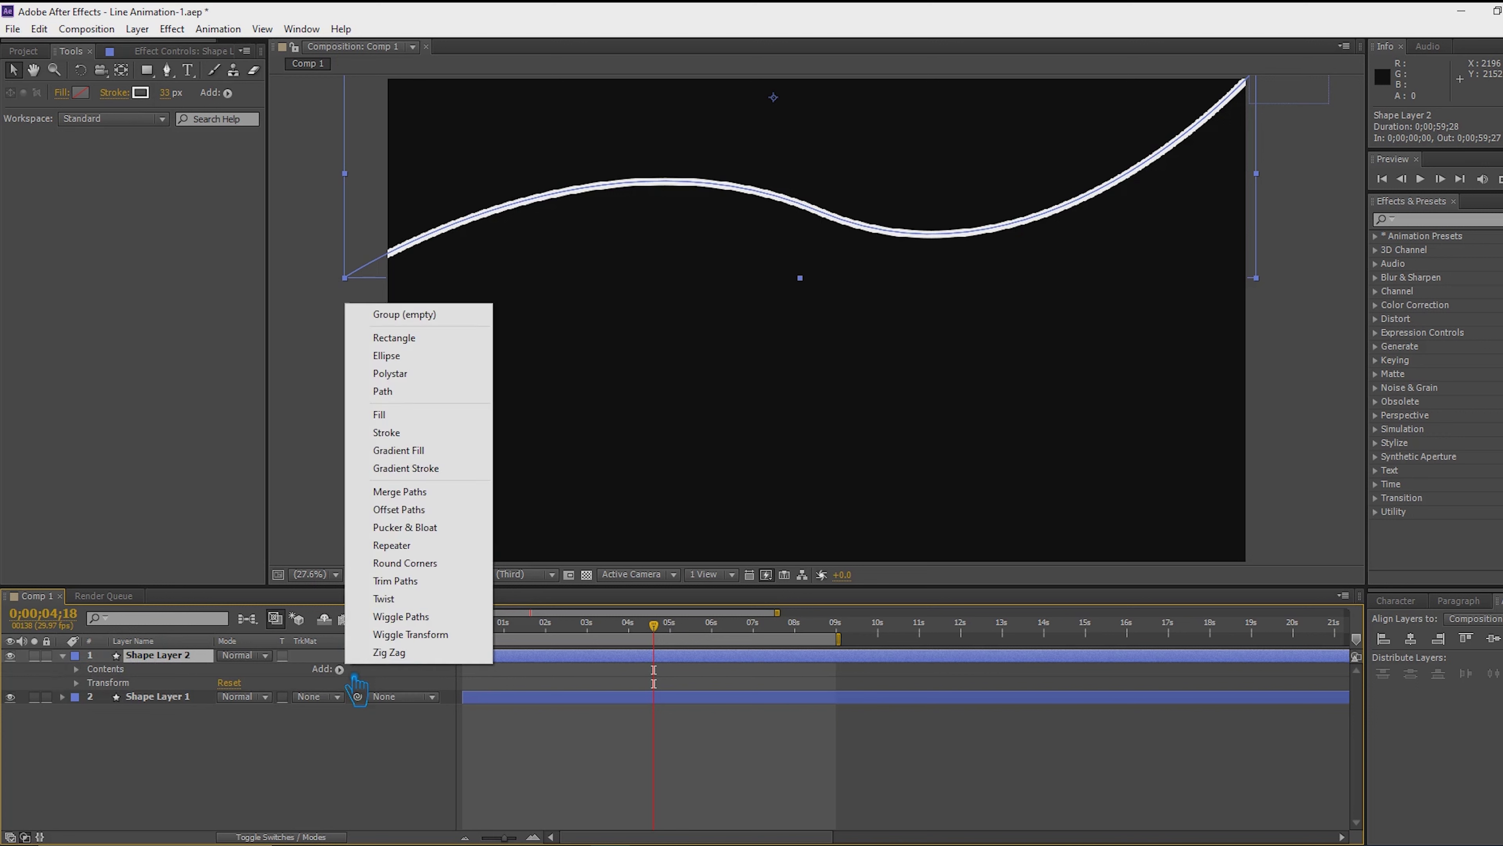
click(396, 581)
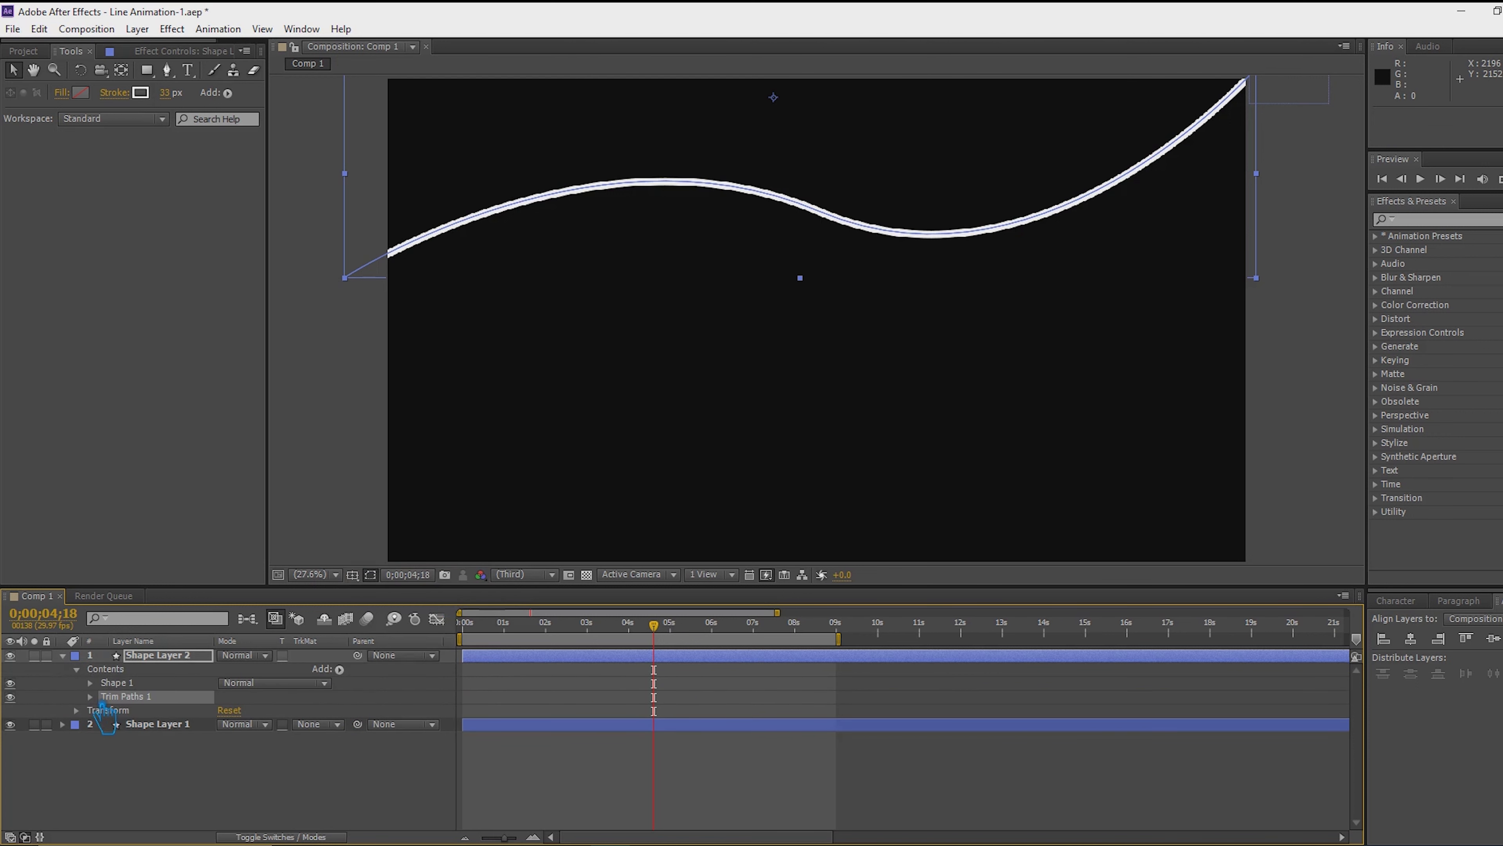
Set Shape Layer 2's Trim Paths End to 0% and place the first Start and End keyframes at about 3.5 seconds
click(92, 697)
drag(668, 628, 649, 657)
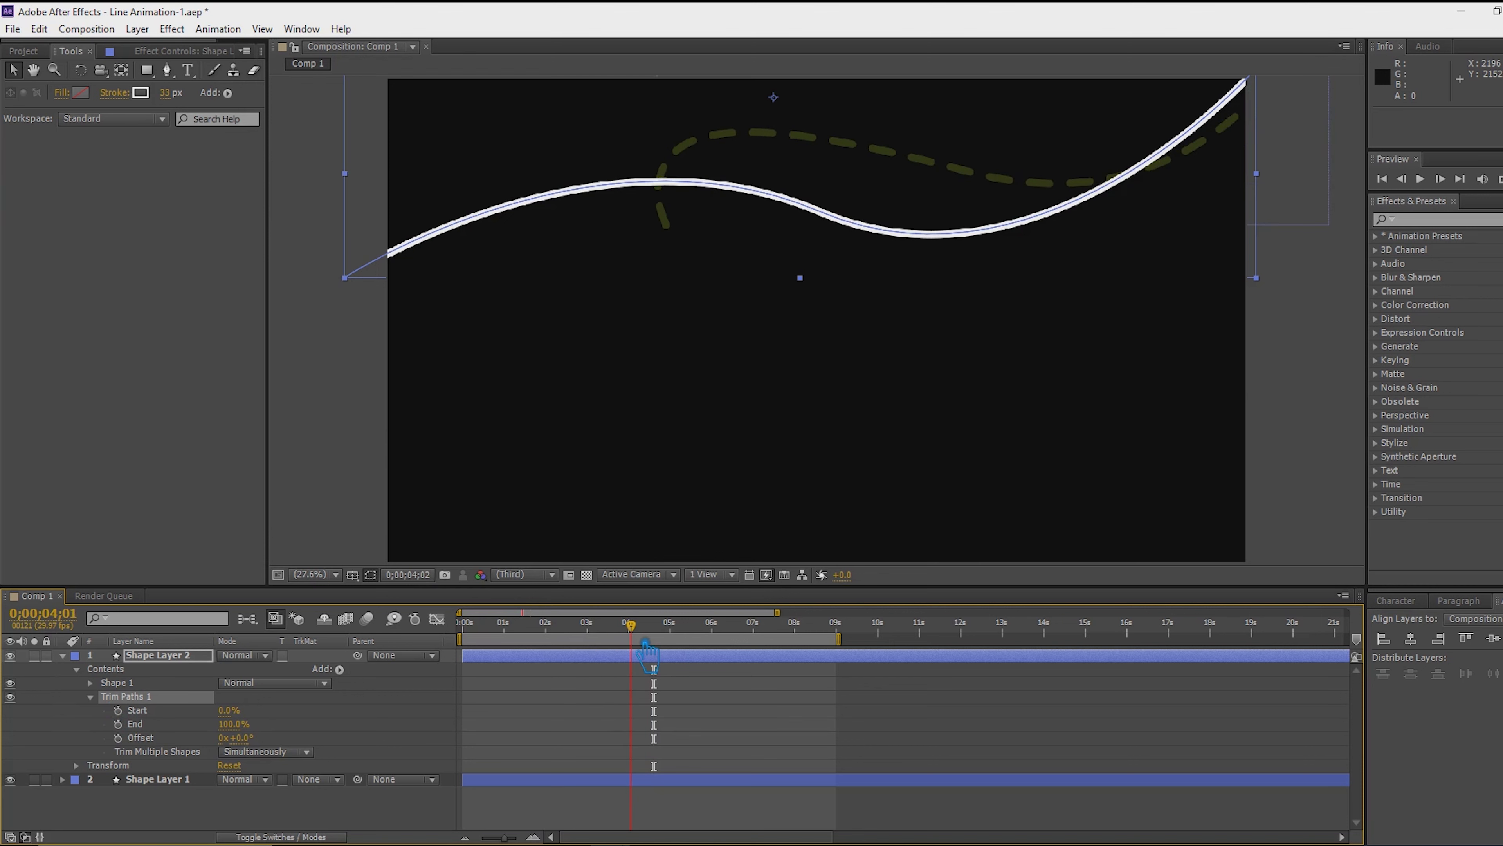
drag(647, 654, 648, 654)
drag(249, 726, 160, 752)
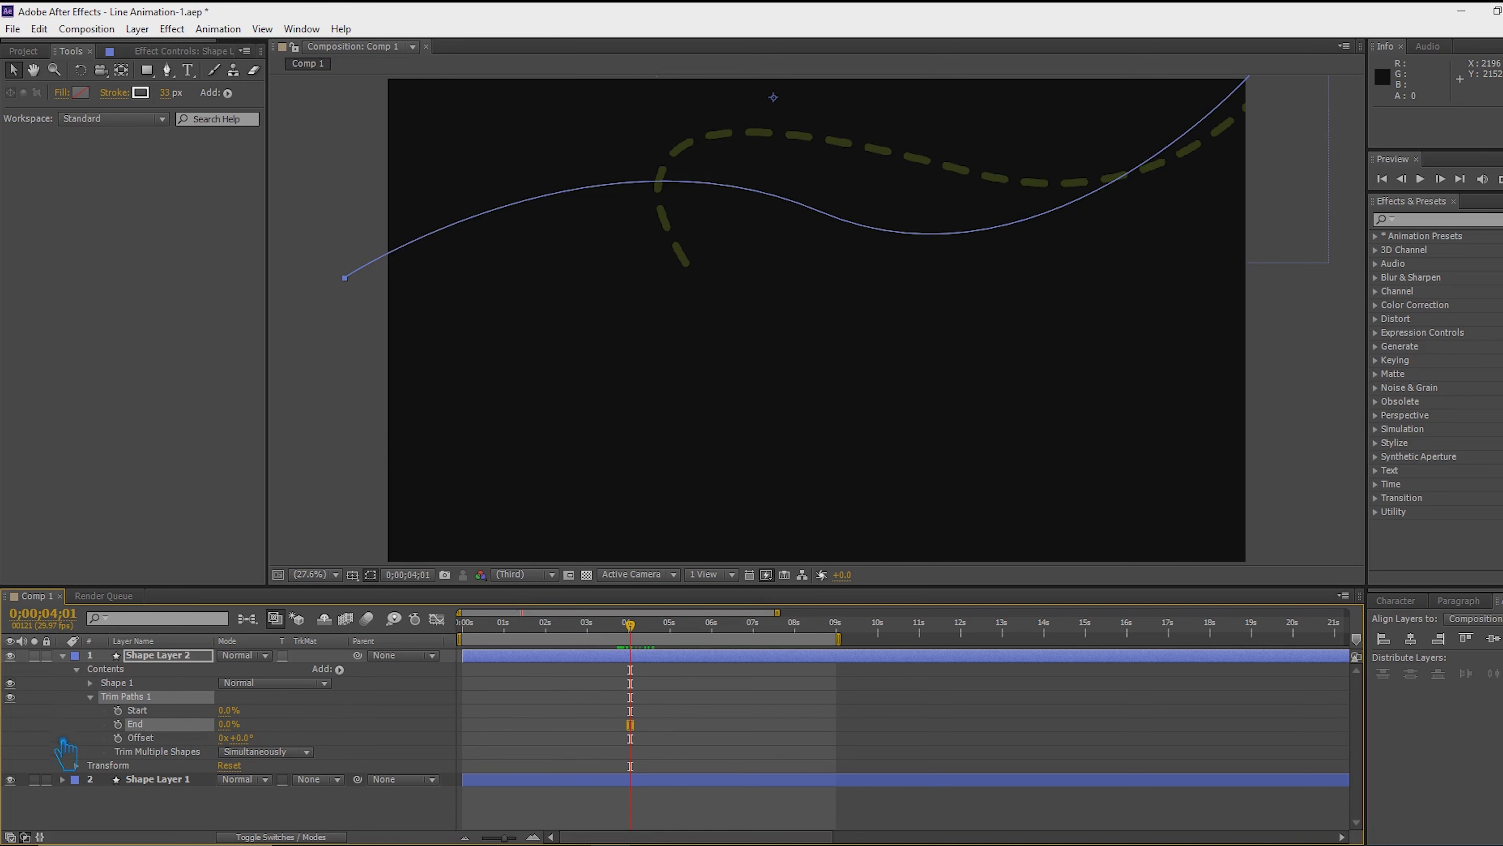
click(118, 723)
click(118, 711)
mouse_move(648, 642)
mouse_down()
mouse_move(667, 645)
mouse_move(630, 660)
mouse_up()
drag(652, 711, 612, 718)
Keyframe Trim Paths Start at 36% and End at 51% at 0;00;04;29, and both at 100% at about 0;00;06;09
drag(635, 644, 677, 633)
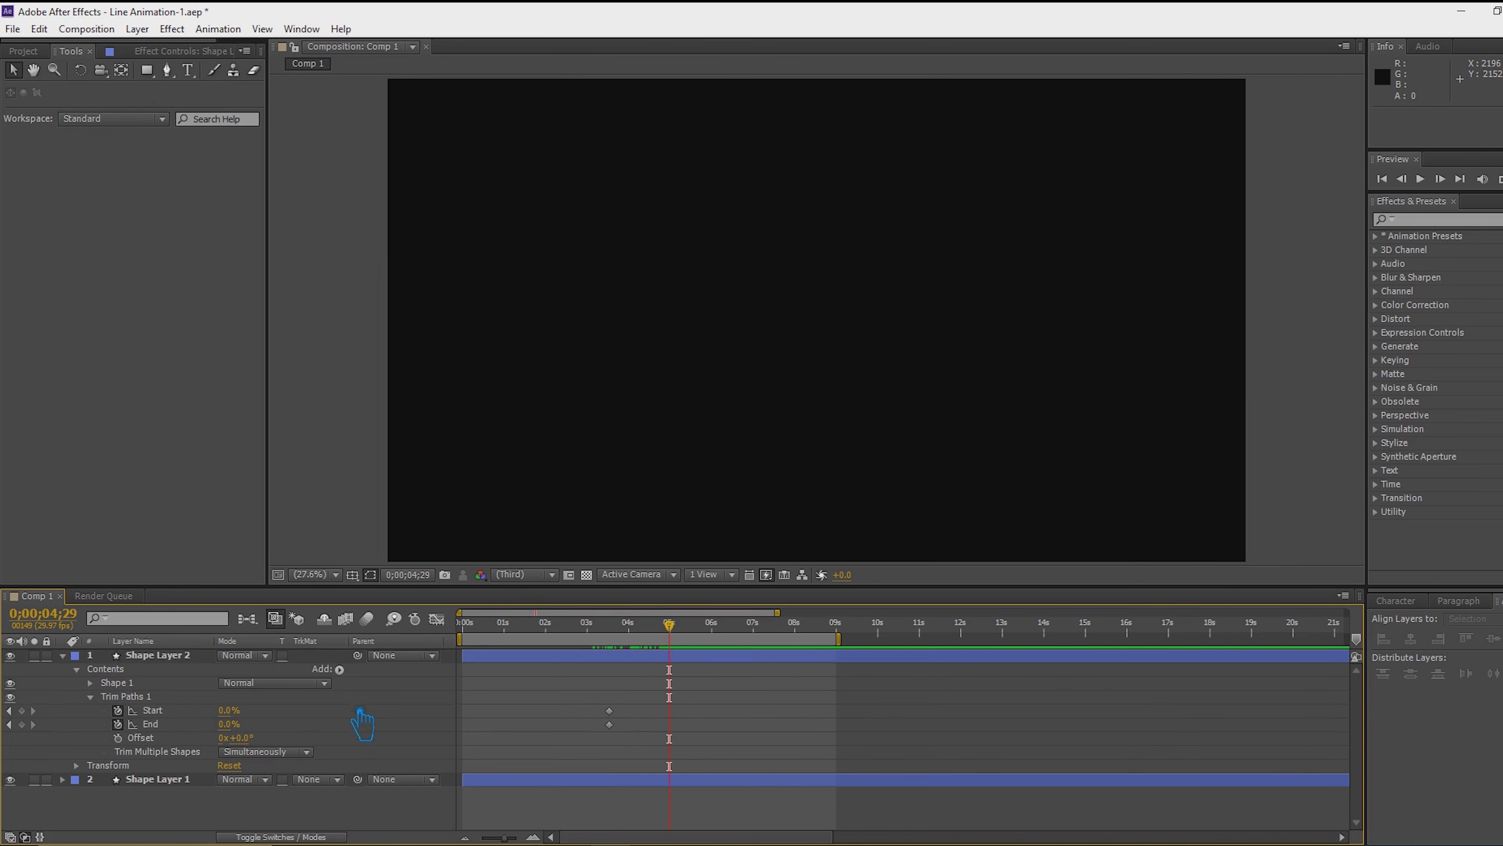
mouse_move(231, 724)
mouse_down()
mouse_move(277, 737)
mouse_move(237, 713)
mouse_move(270, 714)
mouse_up()
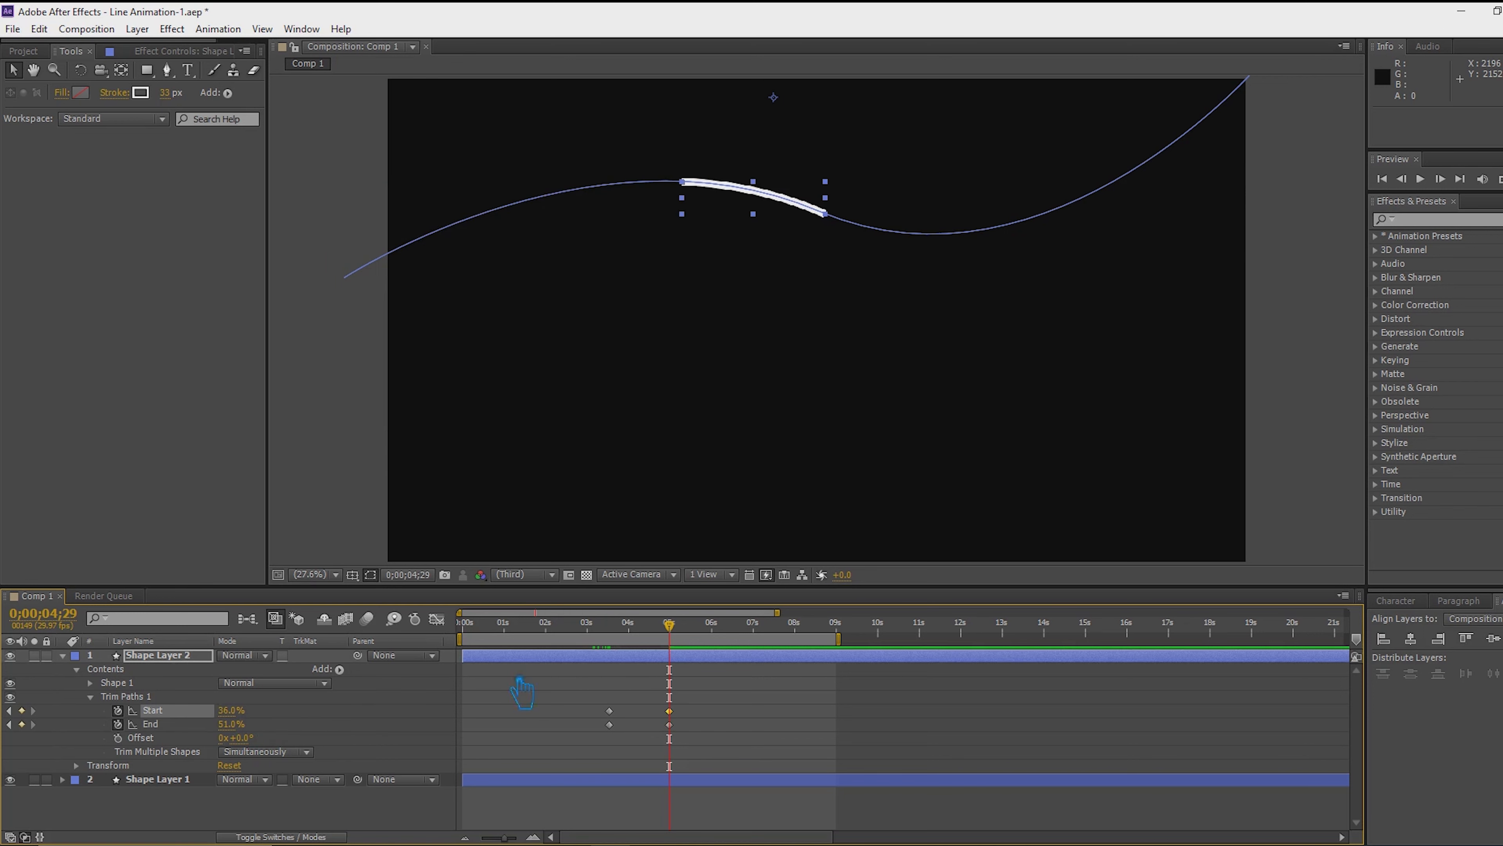
drag(678, 638, 762, 648)
drag(747, 653, 743, 658)
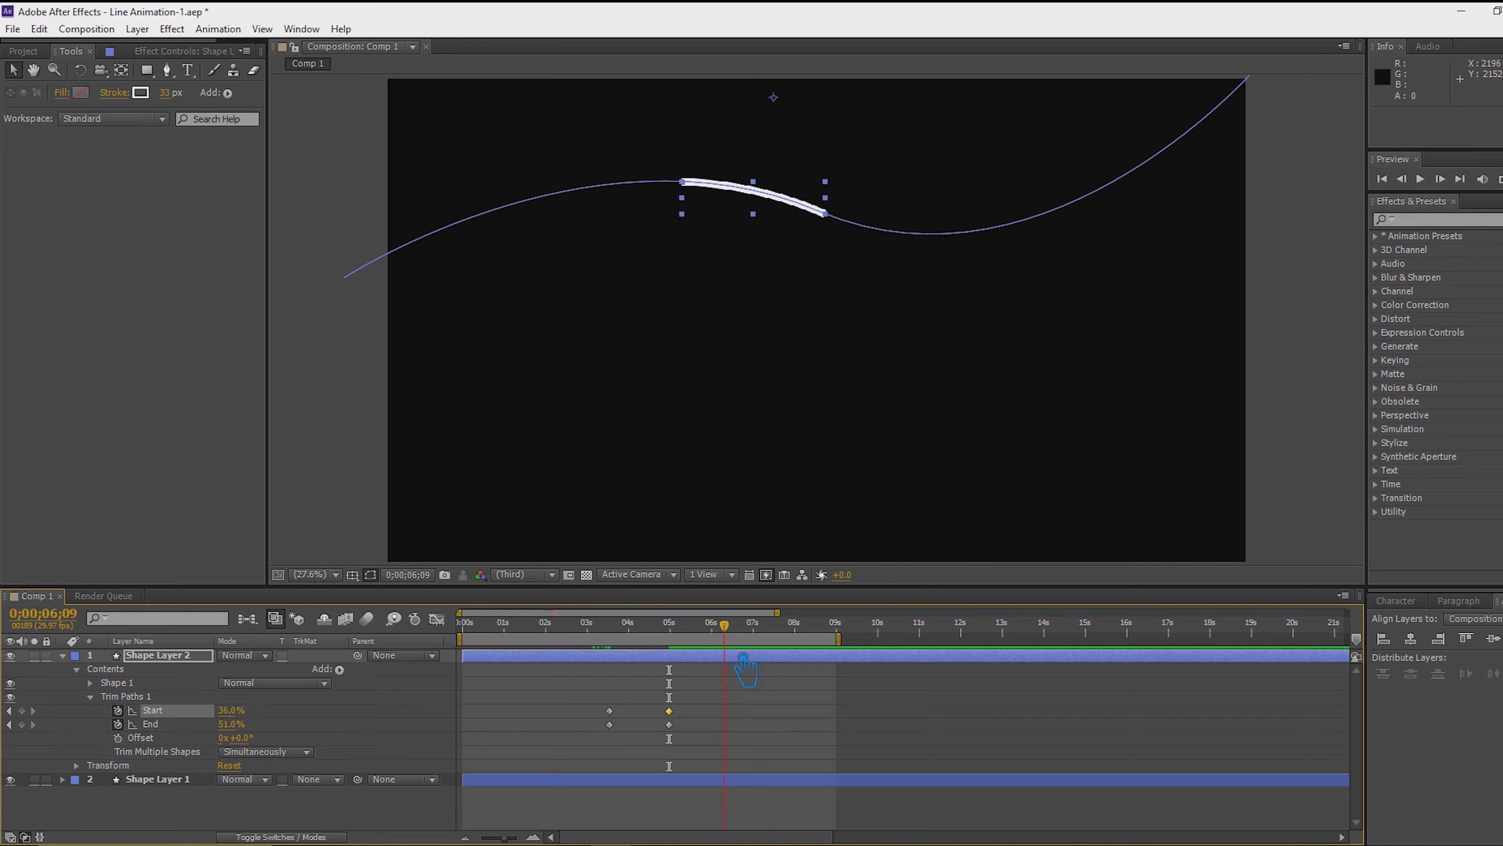
drag(240, 725, 380, 734)
drag(737, 648, 751, 687)
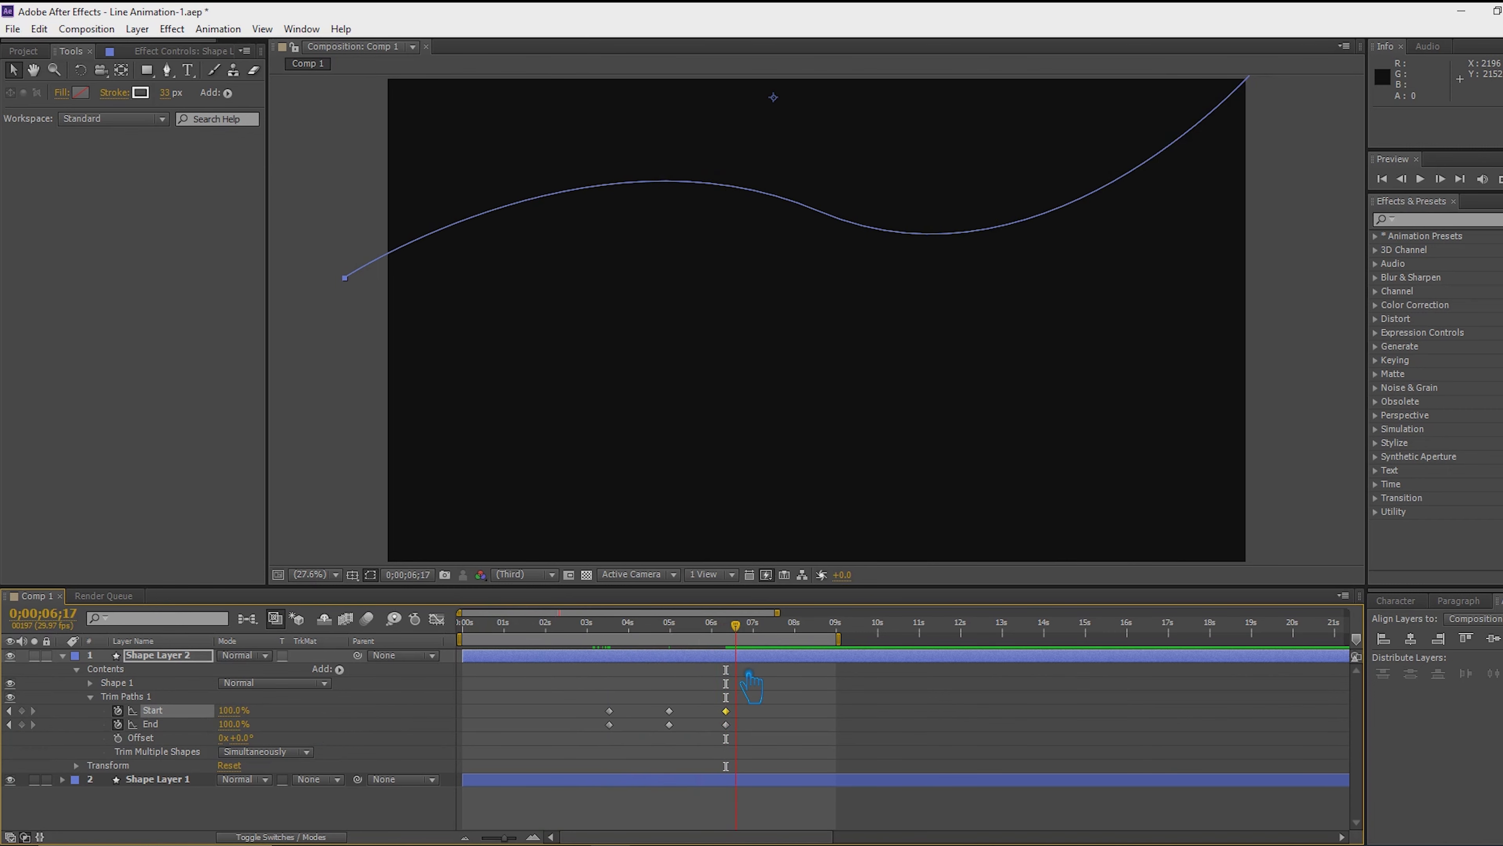
Ease out the first, ease in the last and Easy Ease the middle Start and End keyframes, and save the project
click(764, 732)
drag(619, 702, 595, 741)
drag(791, 757, 647, 744)
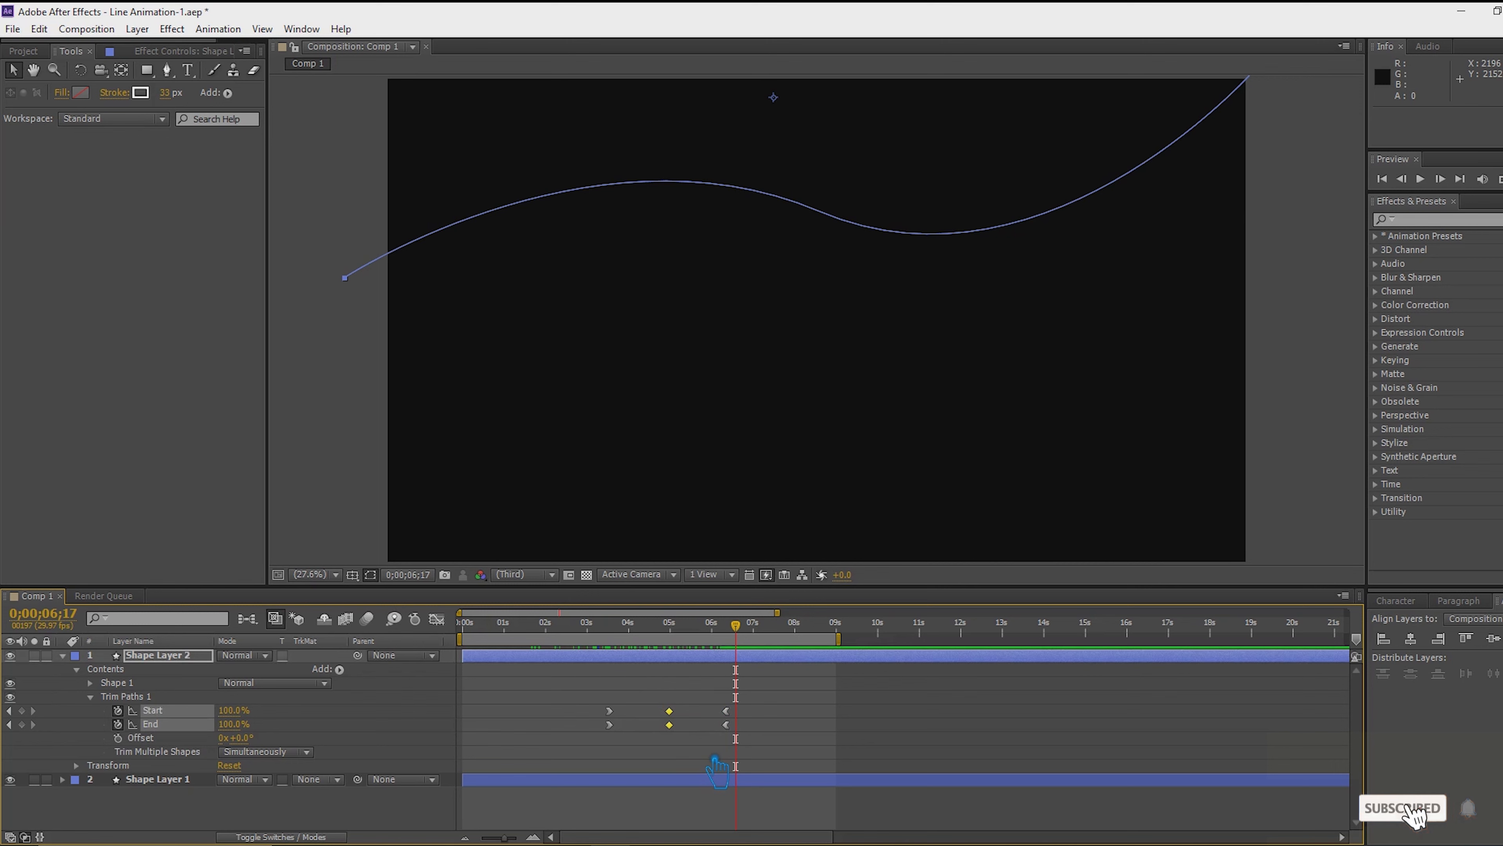
key(F9)
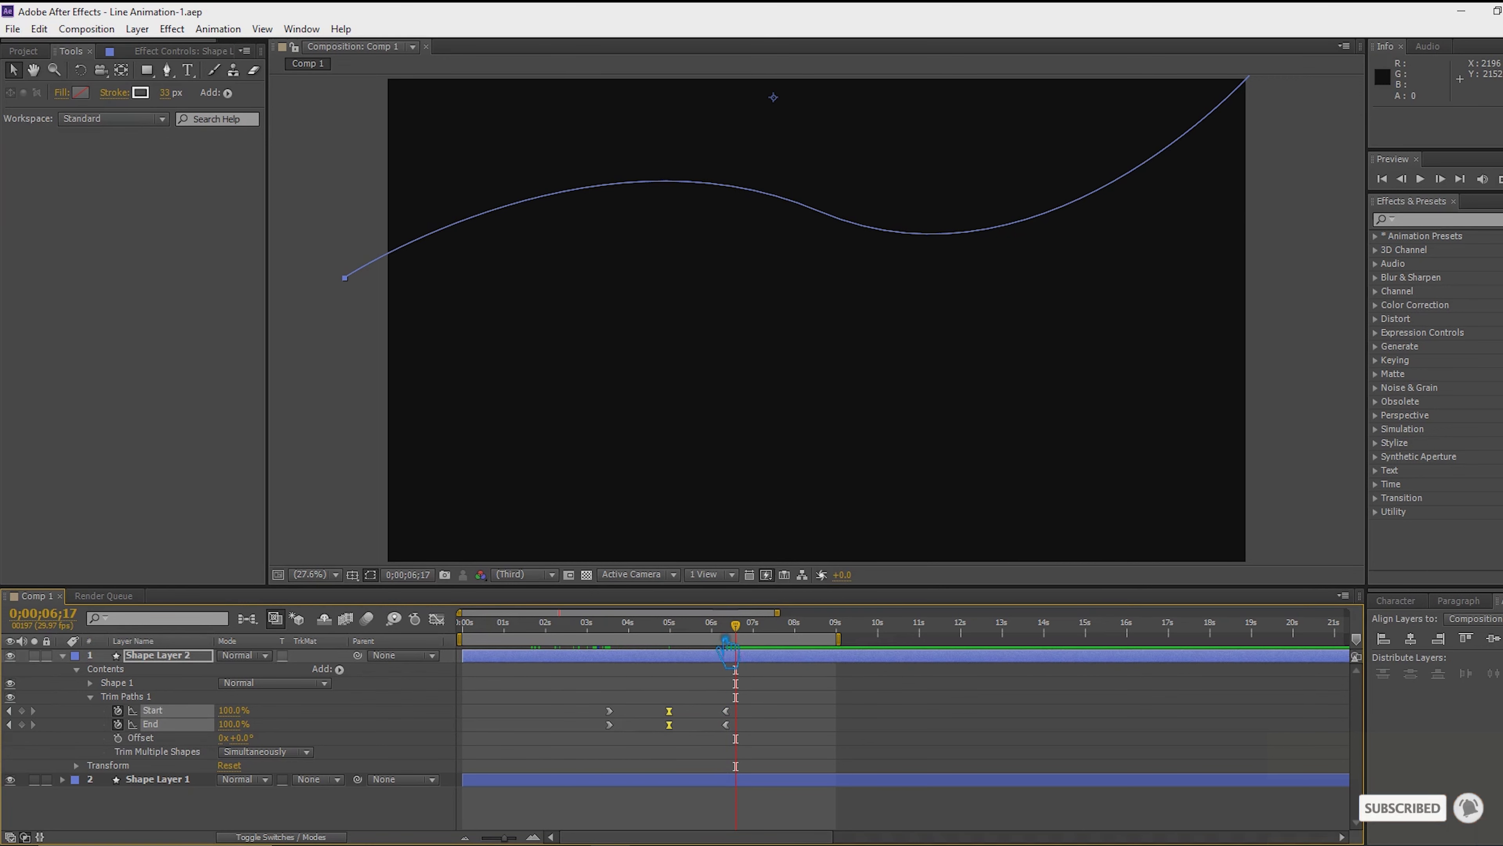
click(295, 817)
click(63, 655)
drag(815, 619, 756, 656)
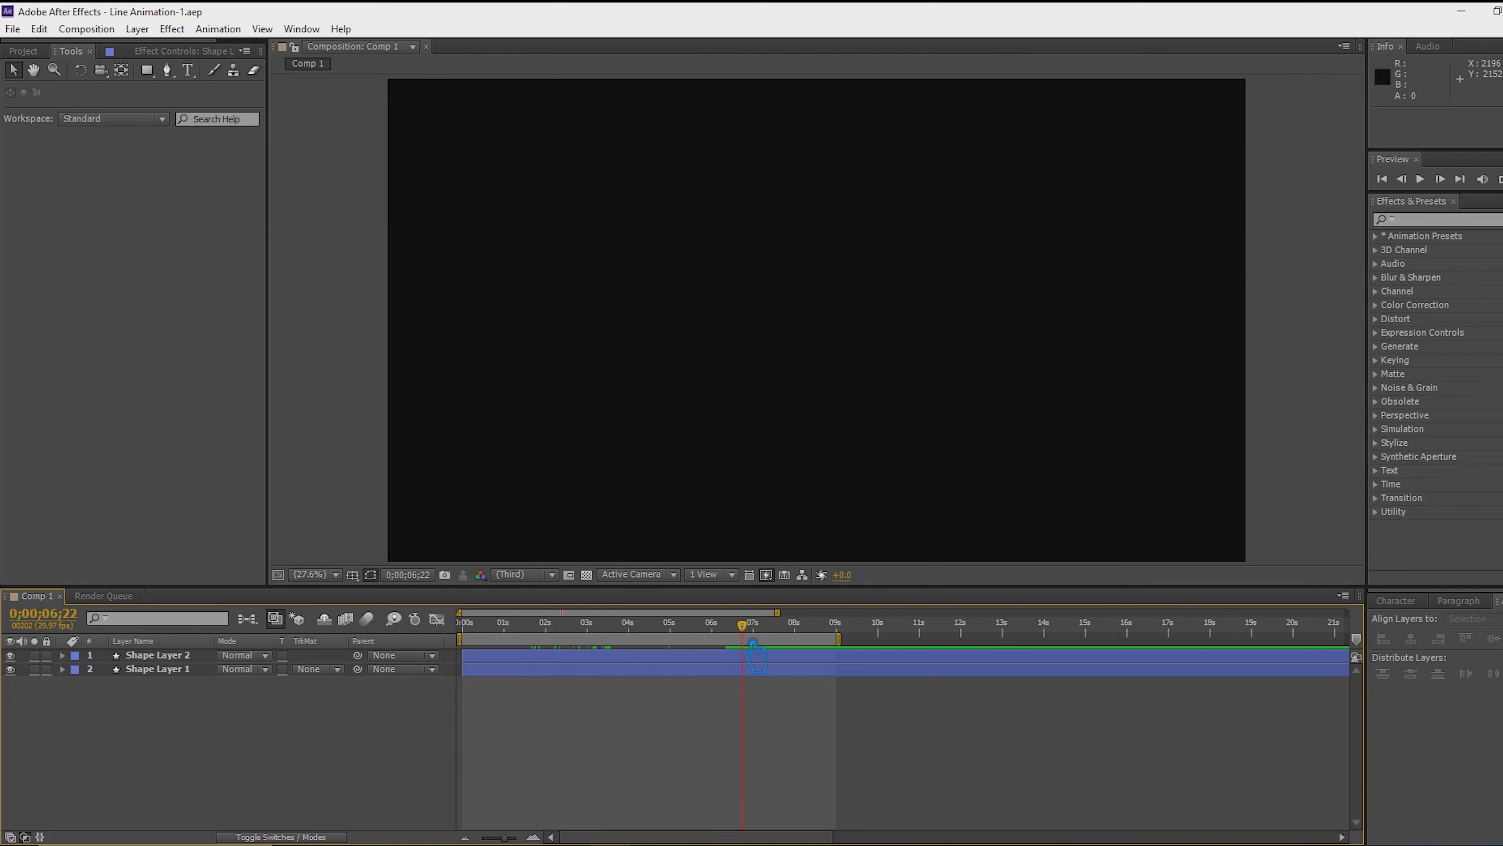
Duplicate Shape Layer 2 and nudge the copy down to the lower part of the frame, at position 1724.3, 1443.4
click(166, 660)
key(ctrl+d)
key(shift+Down)
key(shift+Down)
key(shift+Down)
key(shift+Down)
key(shift+Down)
key(shift+Down)
key(shift+Down)
key(shift+Down)
key(shift+Down)
key(shift+Down)
key(shift+Down)
key(shift+Down)
key(shift+Down)
key(shift+Down)
key(shift+Down)
key(shift+Down)
key(shift+Down)
key(shift+Down)
key(shift+Down)
key(shift+Down)
key(shift+Down)
key(shift+Down)
key(shift+Down)
key(shift+Down)
key(shift+Down)
key(shift+Down)
key(shift+Up)
key(shift+Up)
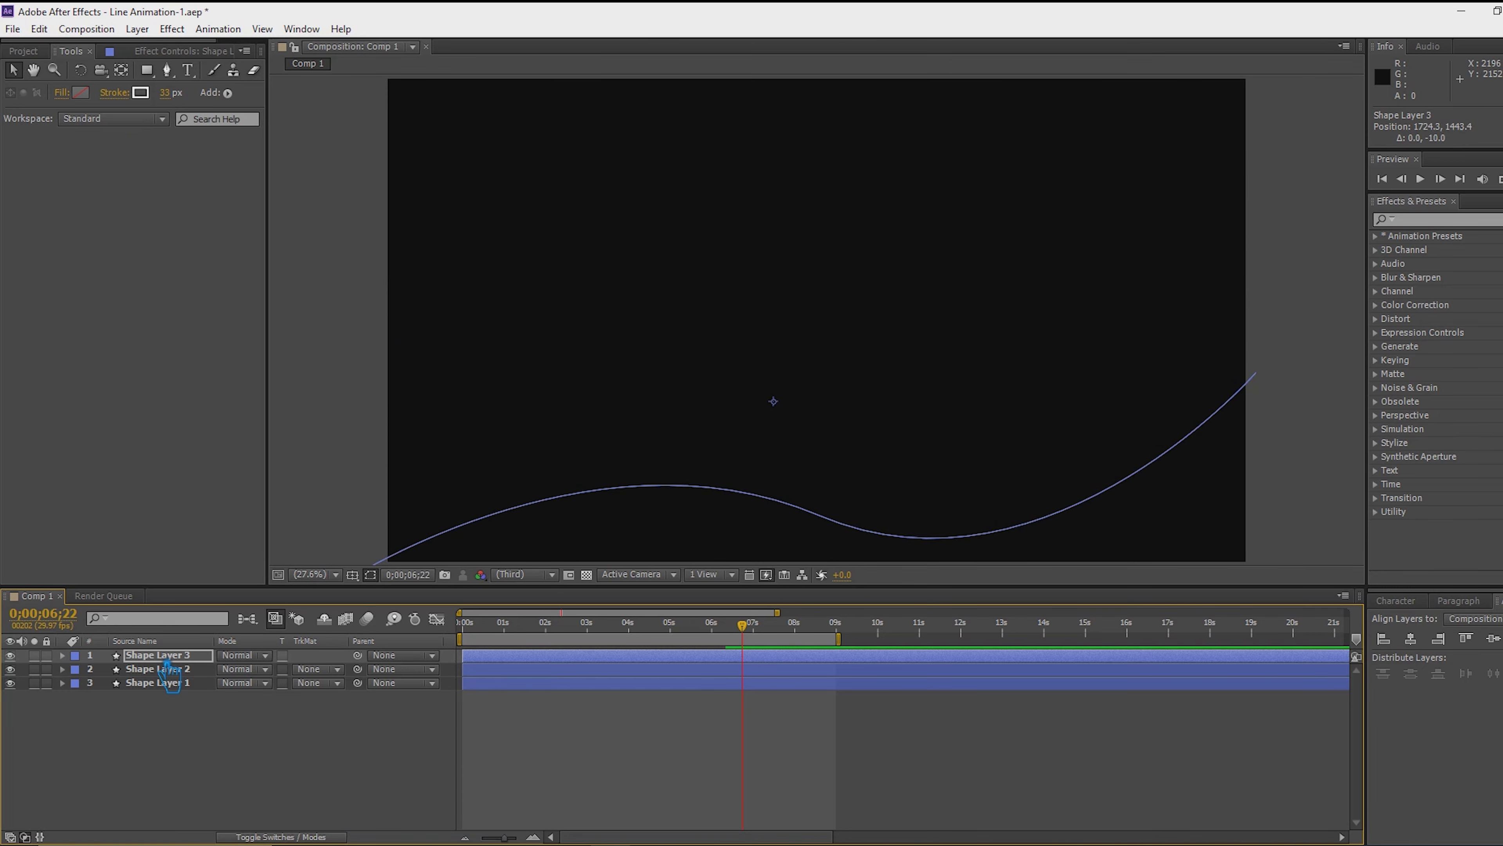
Reverse Shape Layer 3's Trim Paths Start and End keyframes in time so the lower line travels the opposite way
click(168, 662)
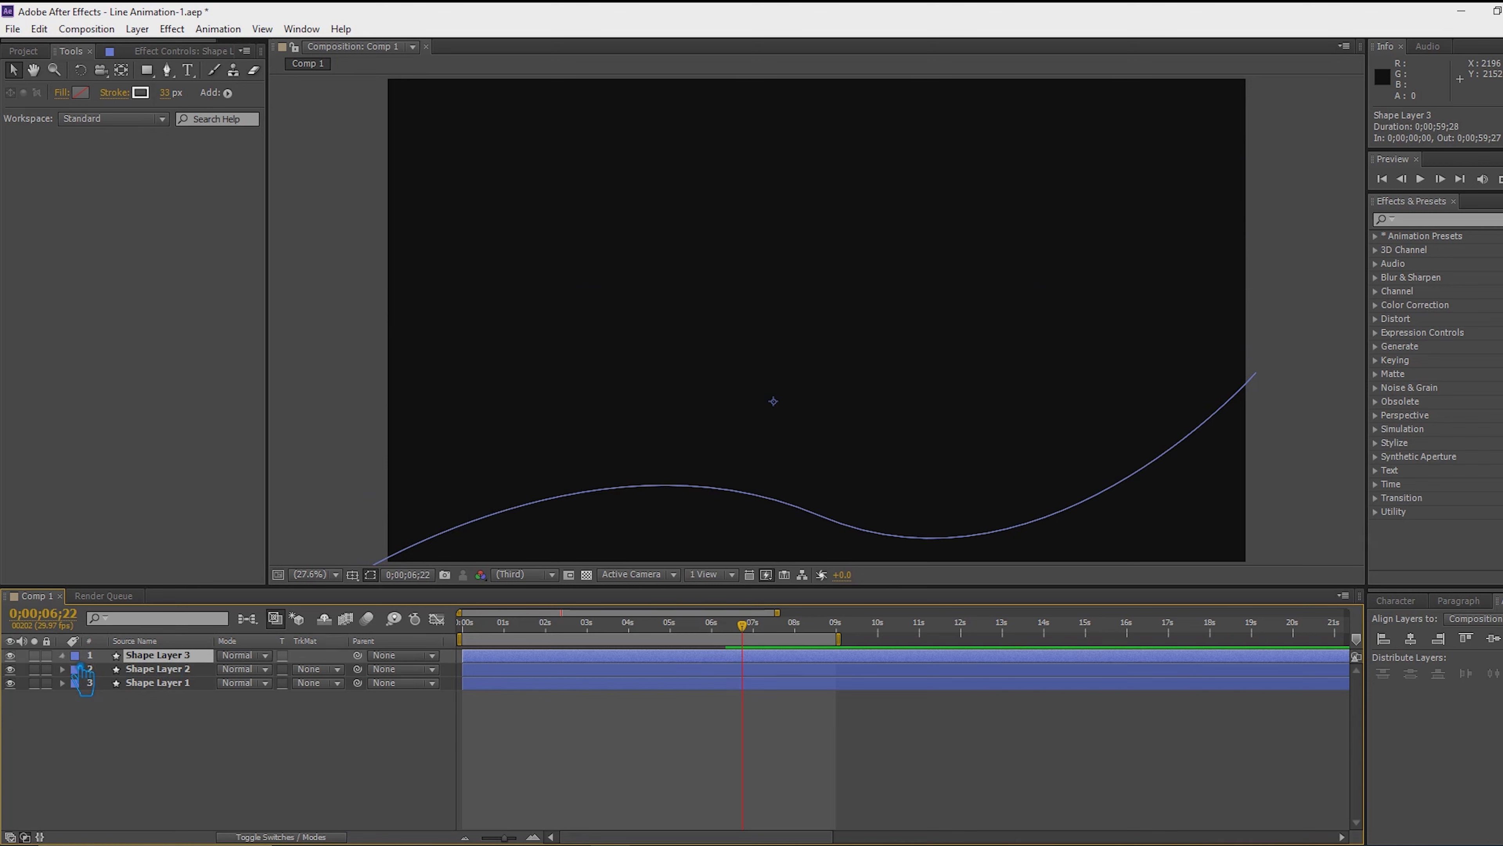
key(ctrl+grave)
click(76, 683)
click(77, 682)
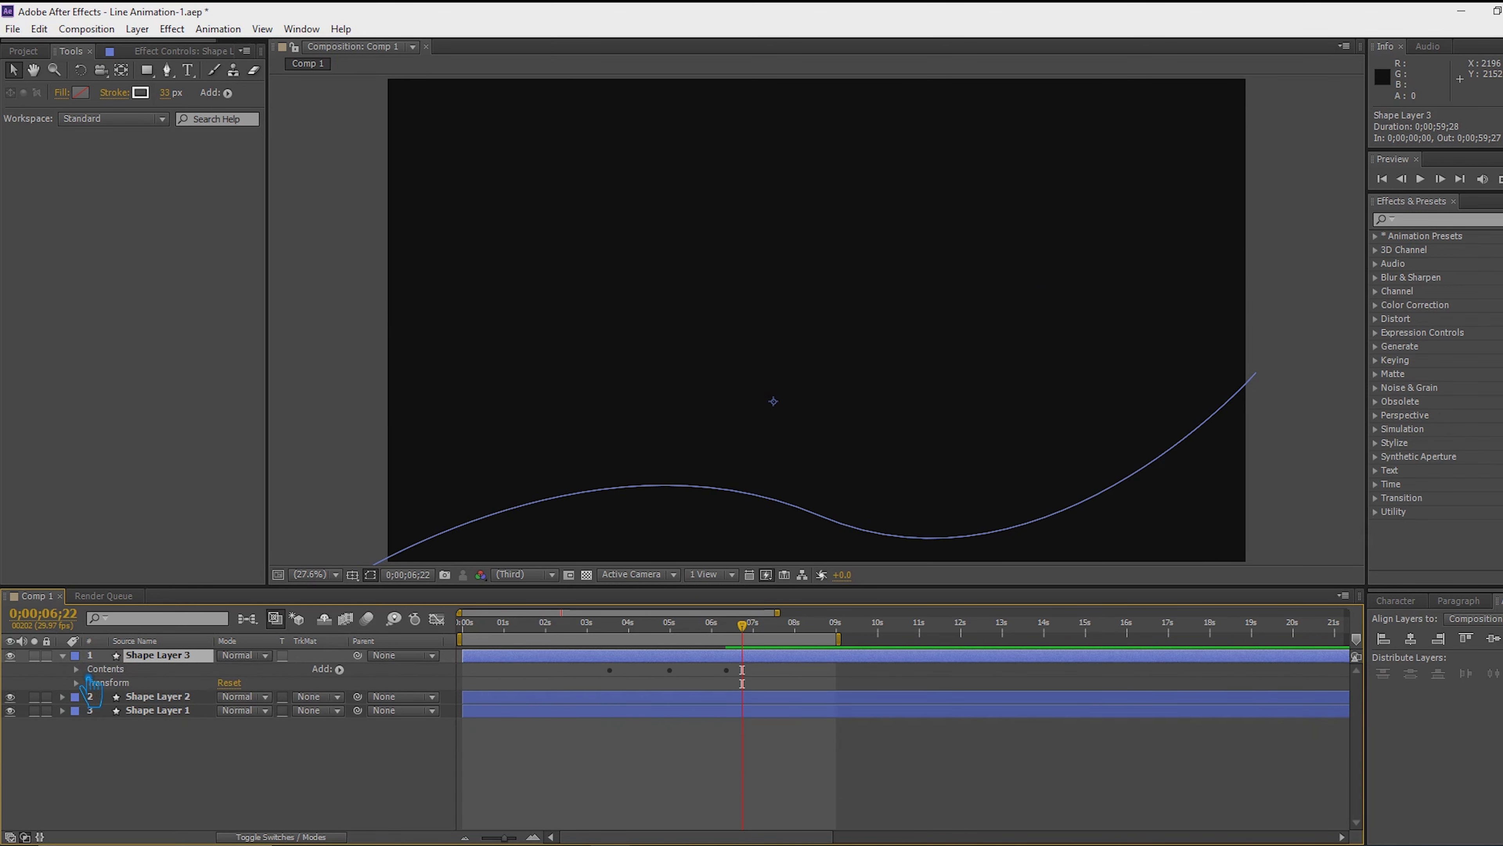
click(76, 669)
click(90, 696)
drag(810, 748, 608, 705)
right_click(624, 719)
mouse_move(711, 696)
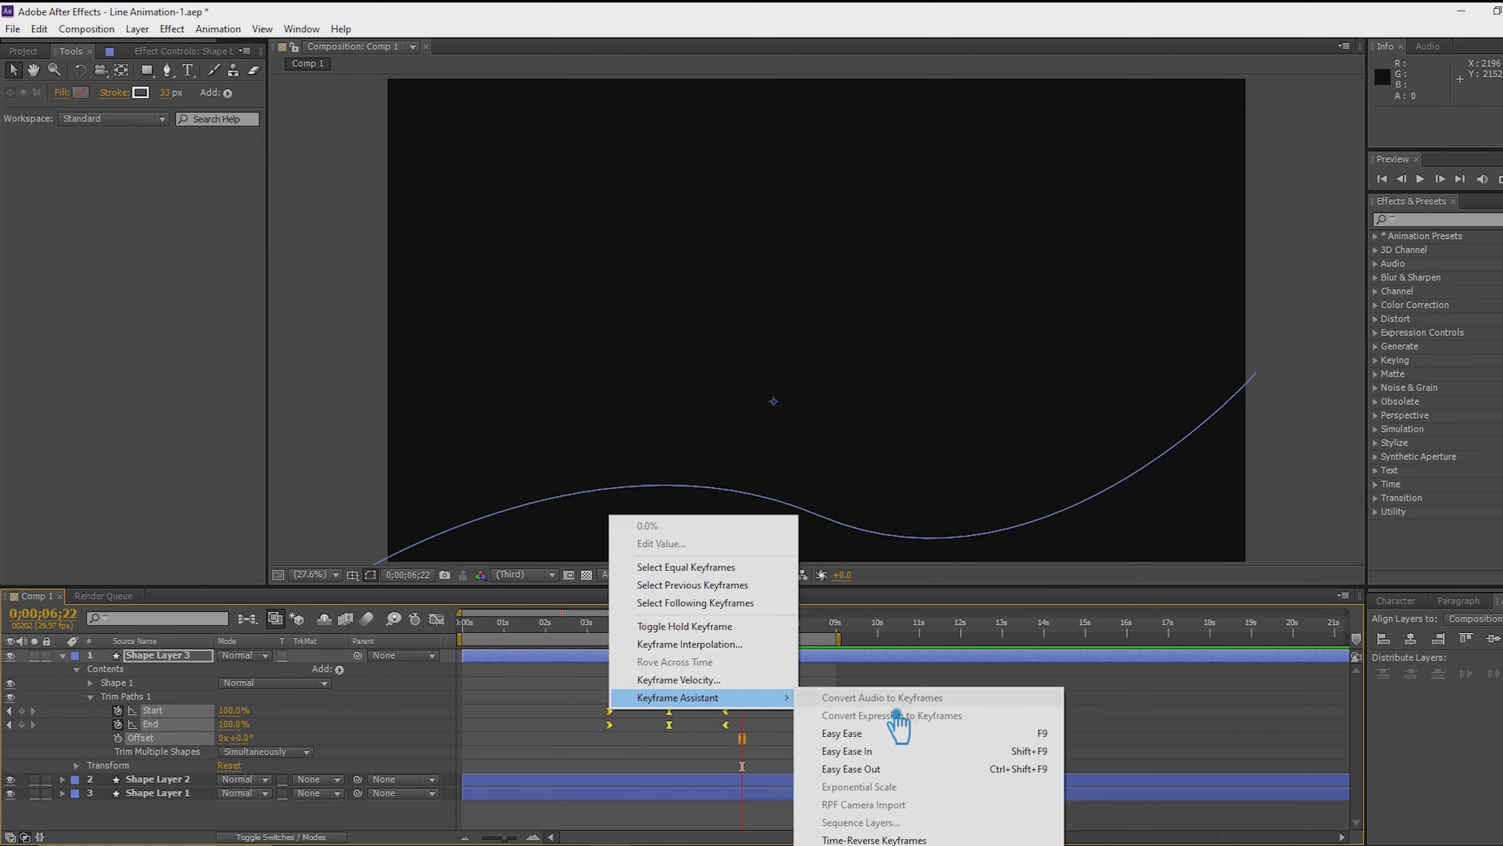
click(888, 836)
click(793, 762)
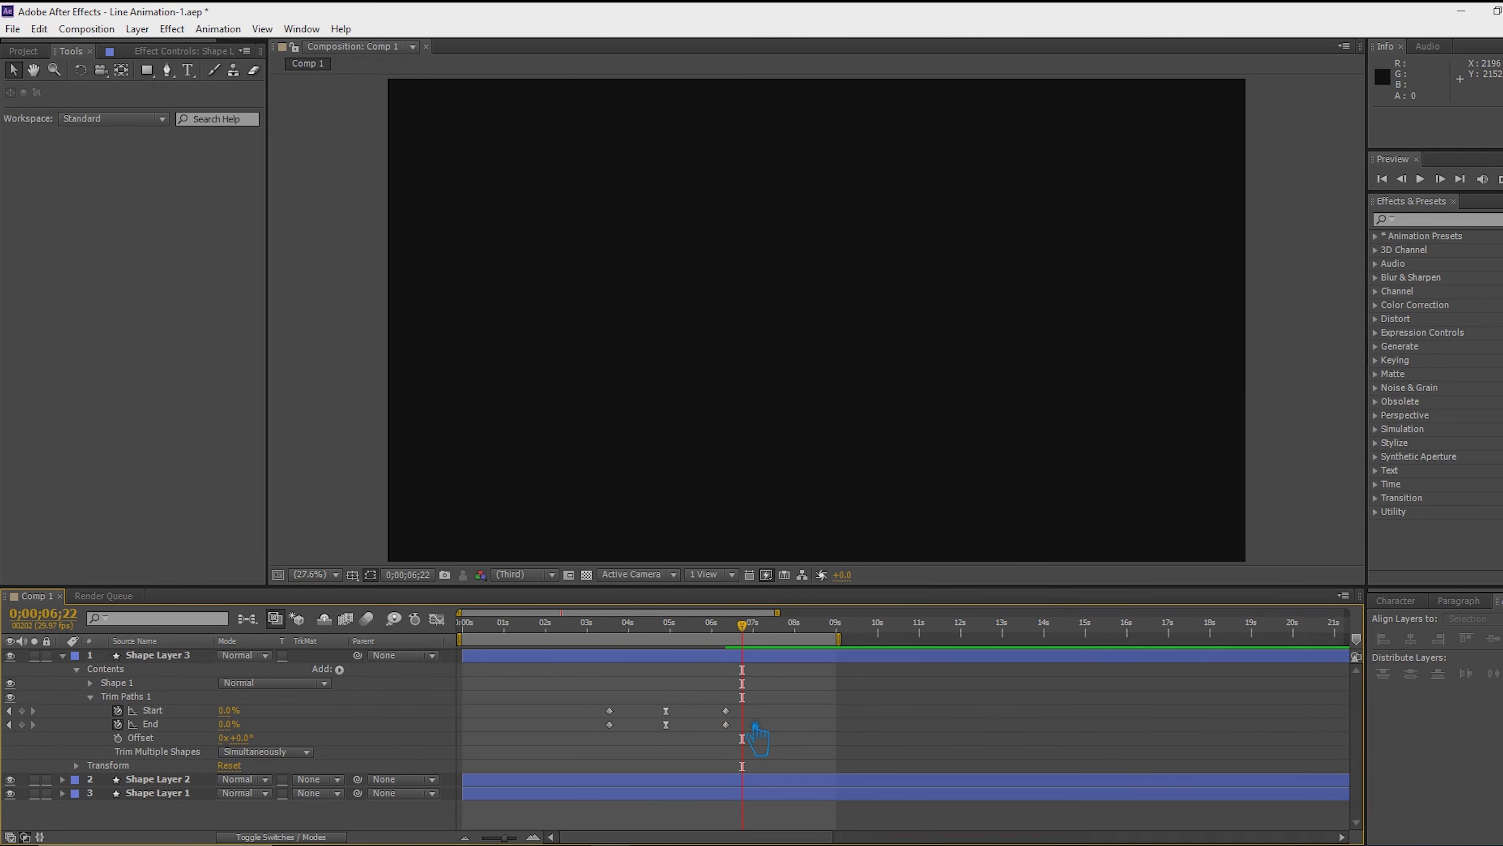
Ease out Shape Layer 3's first Start and End keyframes and ease in the last ones, then save and preview the animation
drag(647, 748, 610, 707)
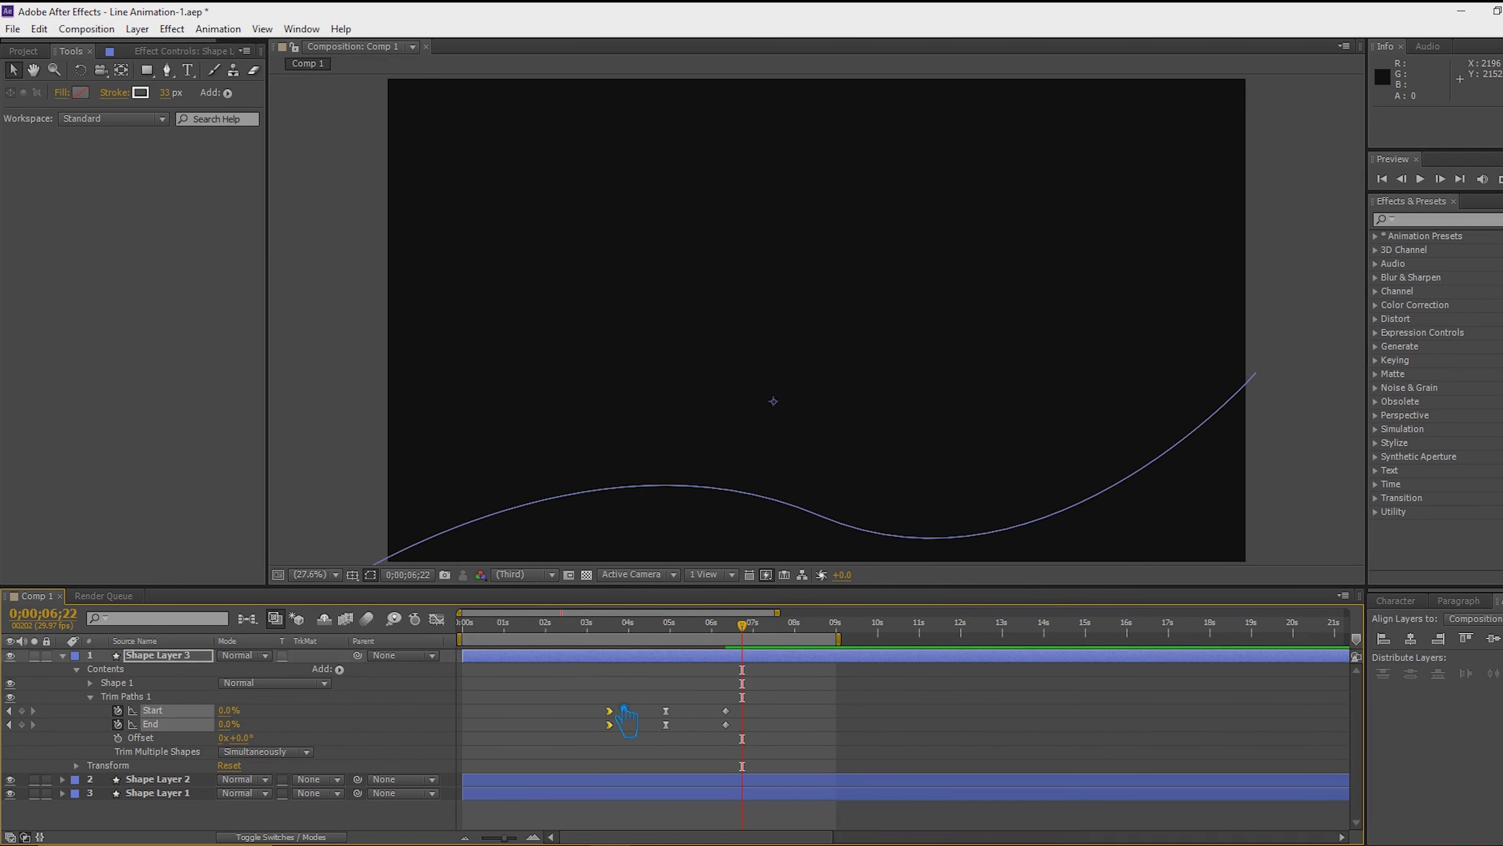
drag(762, 749, 722, 707)
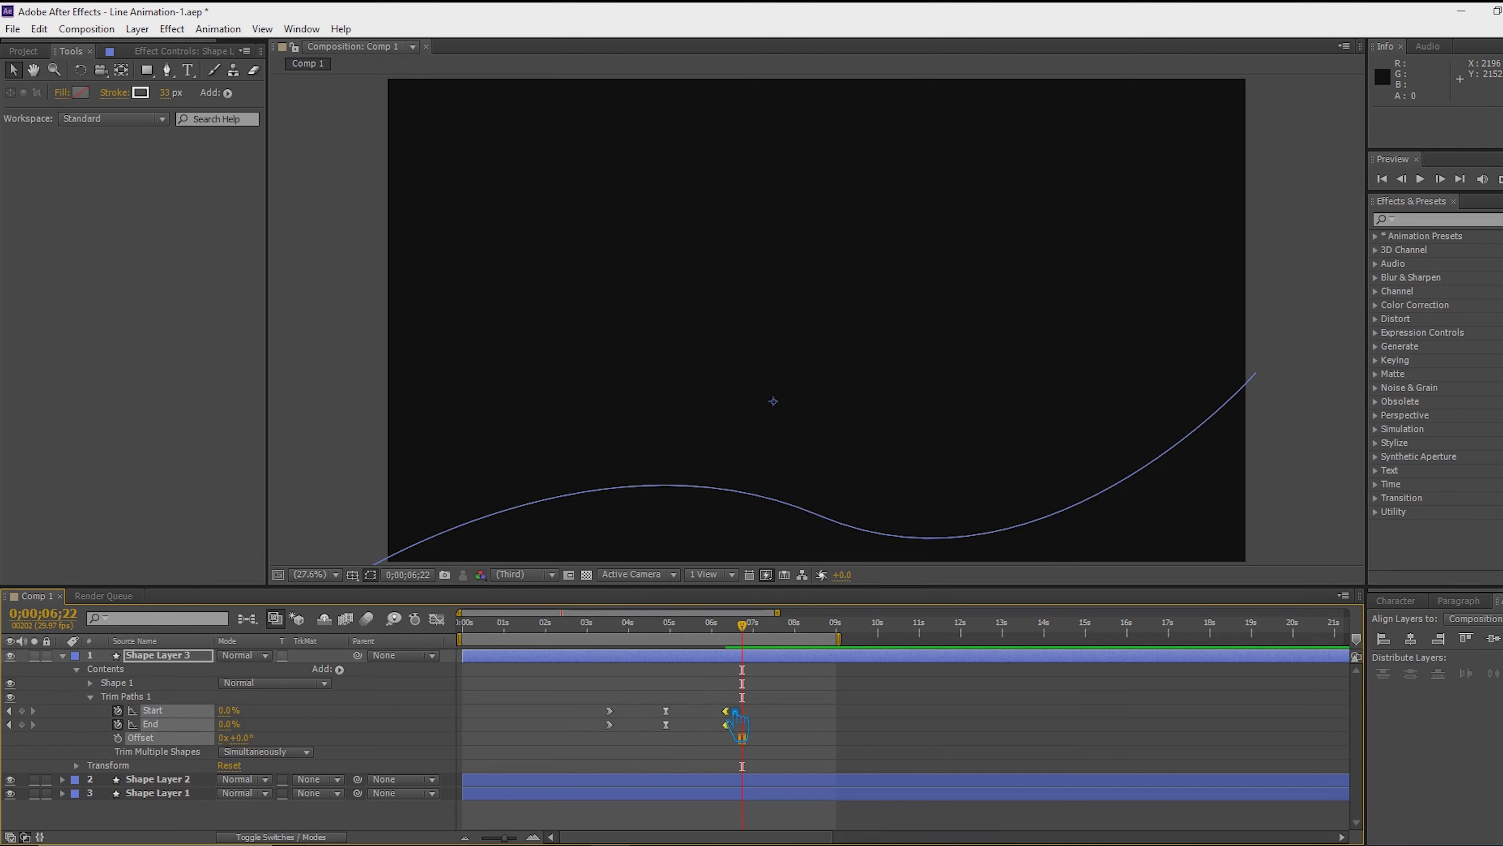
key(ctrl+s)
key(u)
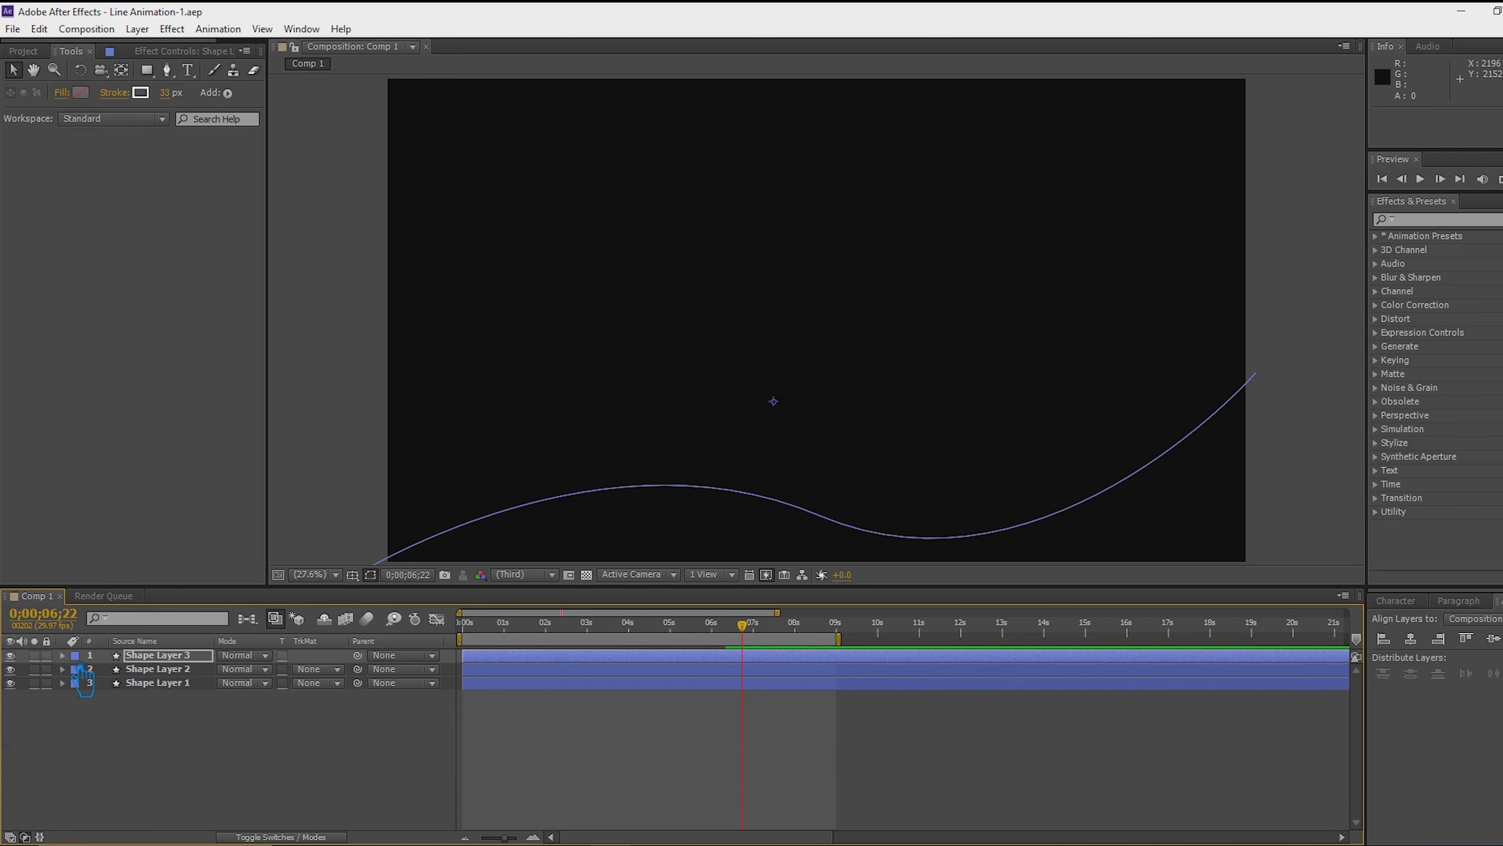
click(279, 751)
key(KP_0)
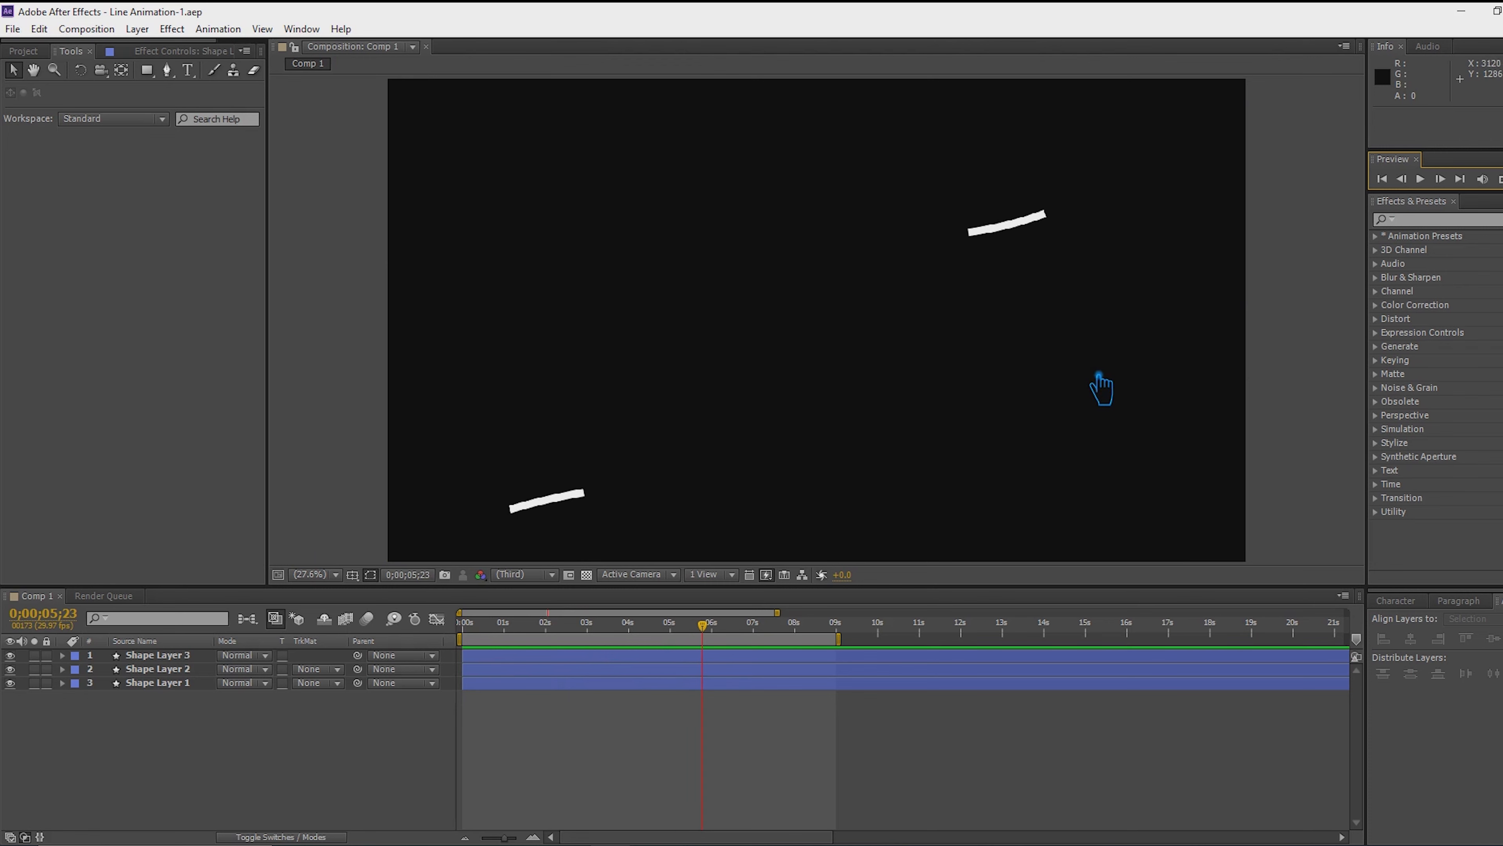
Set the Line Cap of Shape Layer 2's stroke to Round Cap and collapse the layer properties
click(159, 655)
ctrl+click(161, 669)
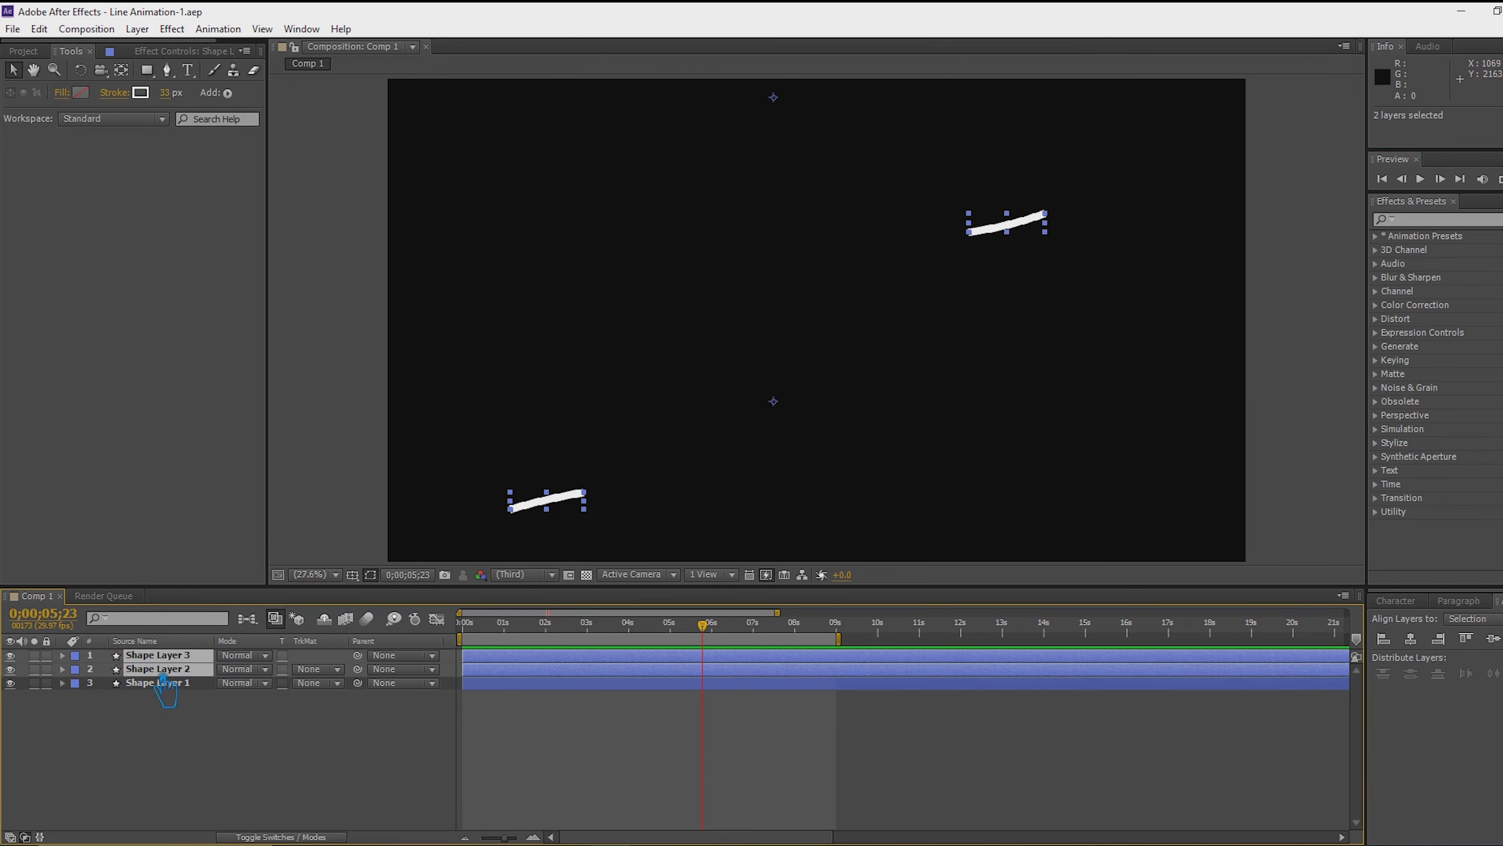
click(62, 669)
click(94, 753)
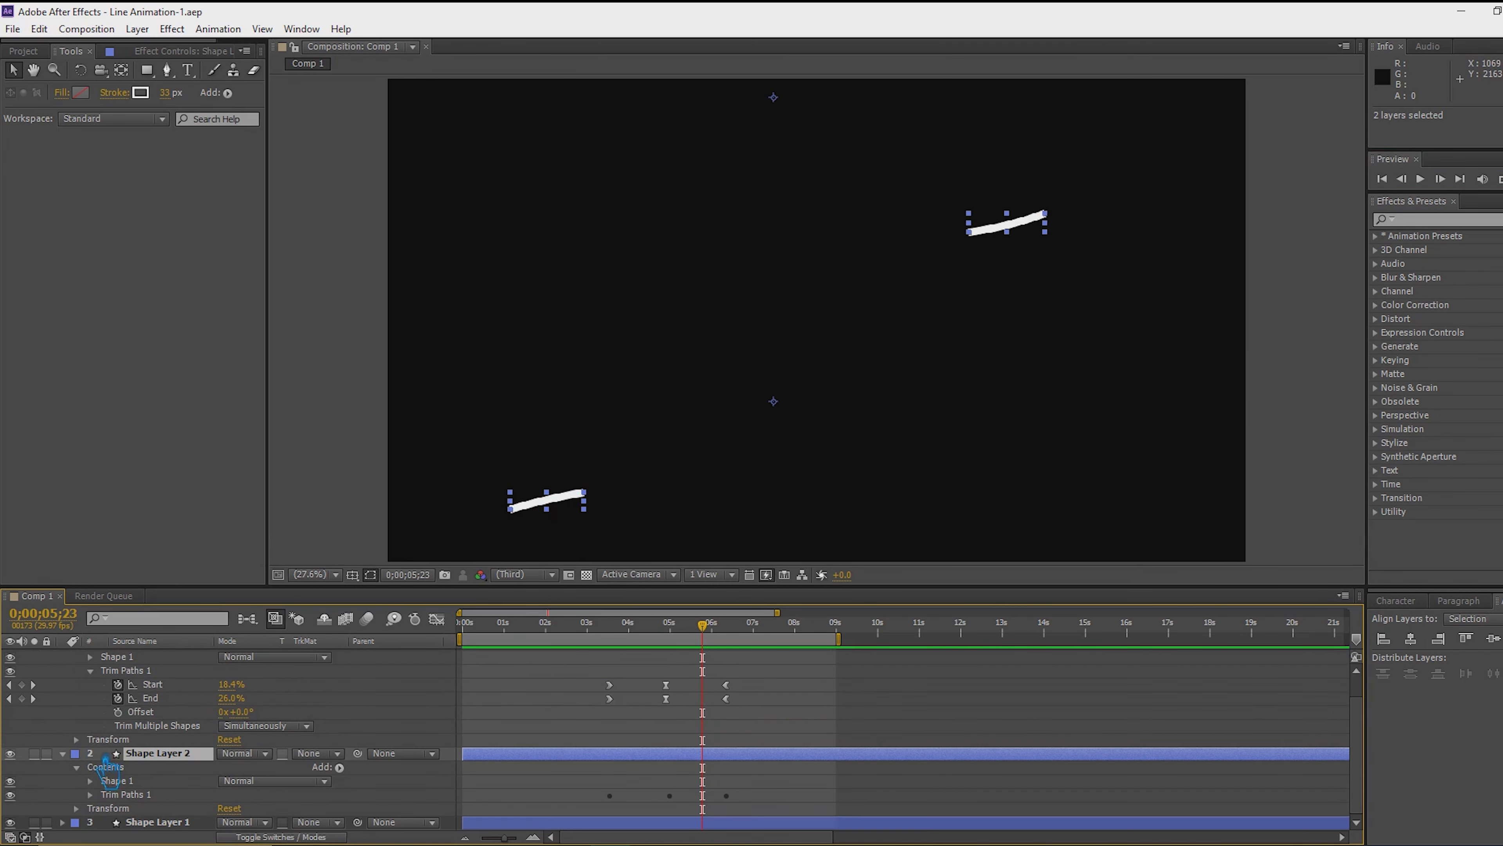
click(90, 780)
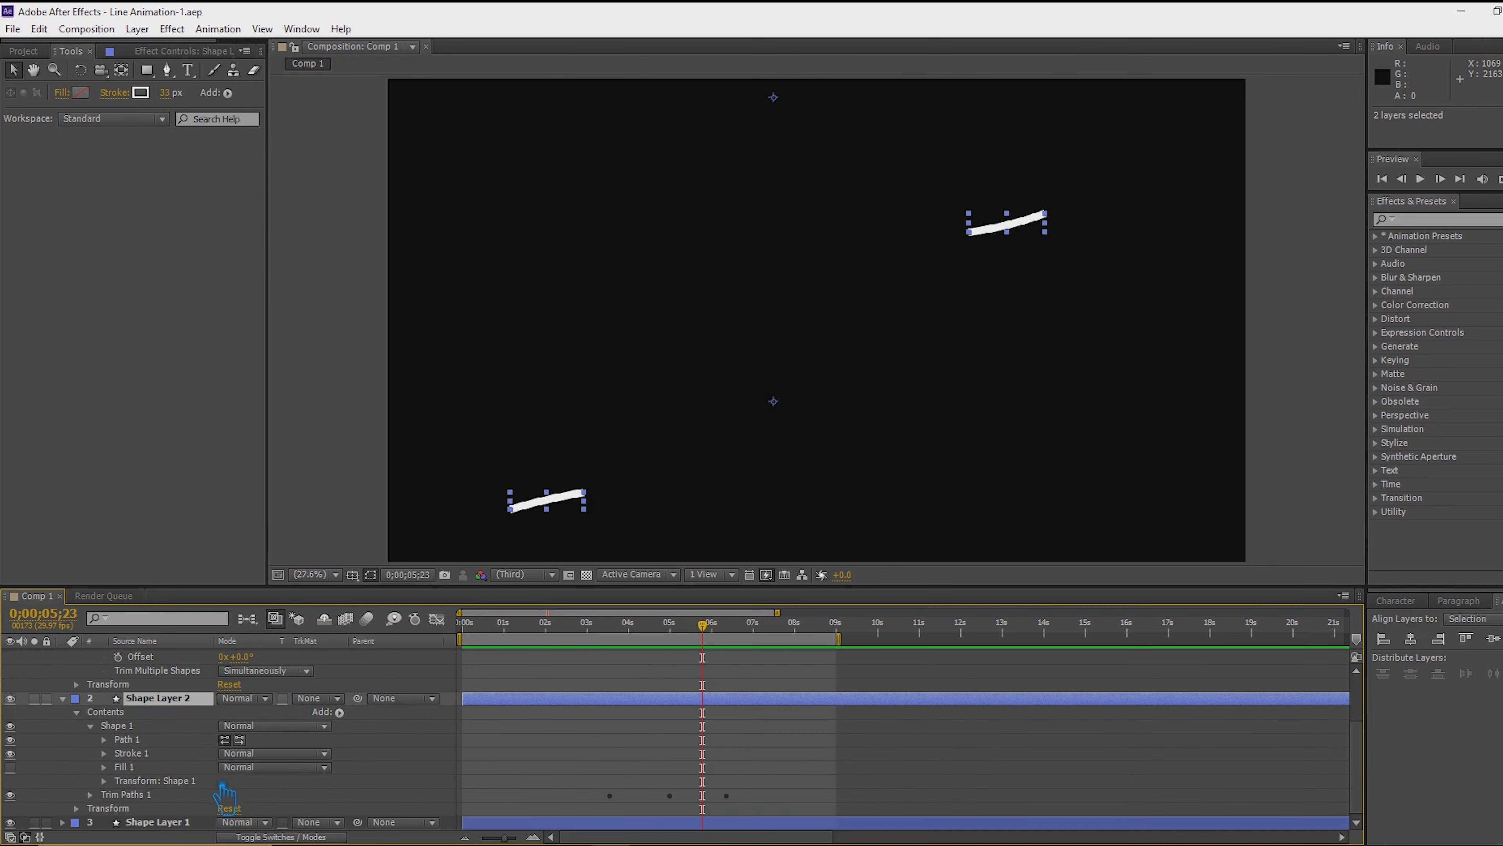
click(305, 782)
click(292, 748)
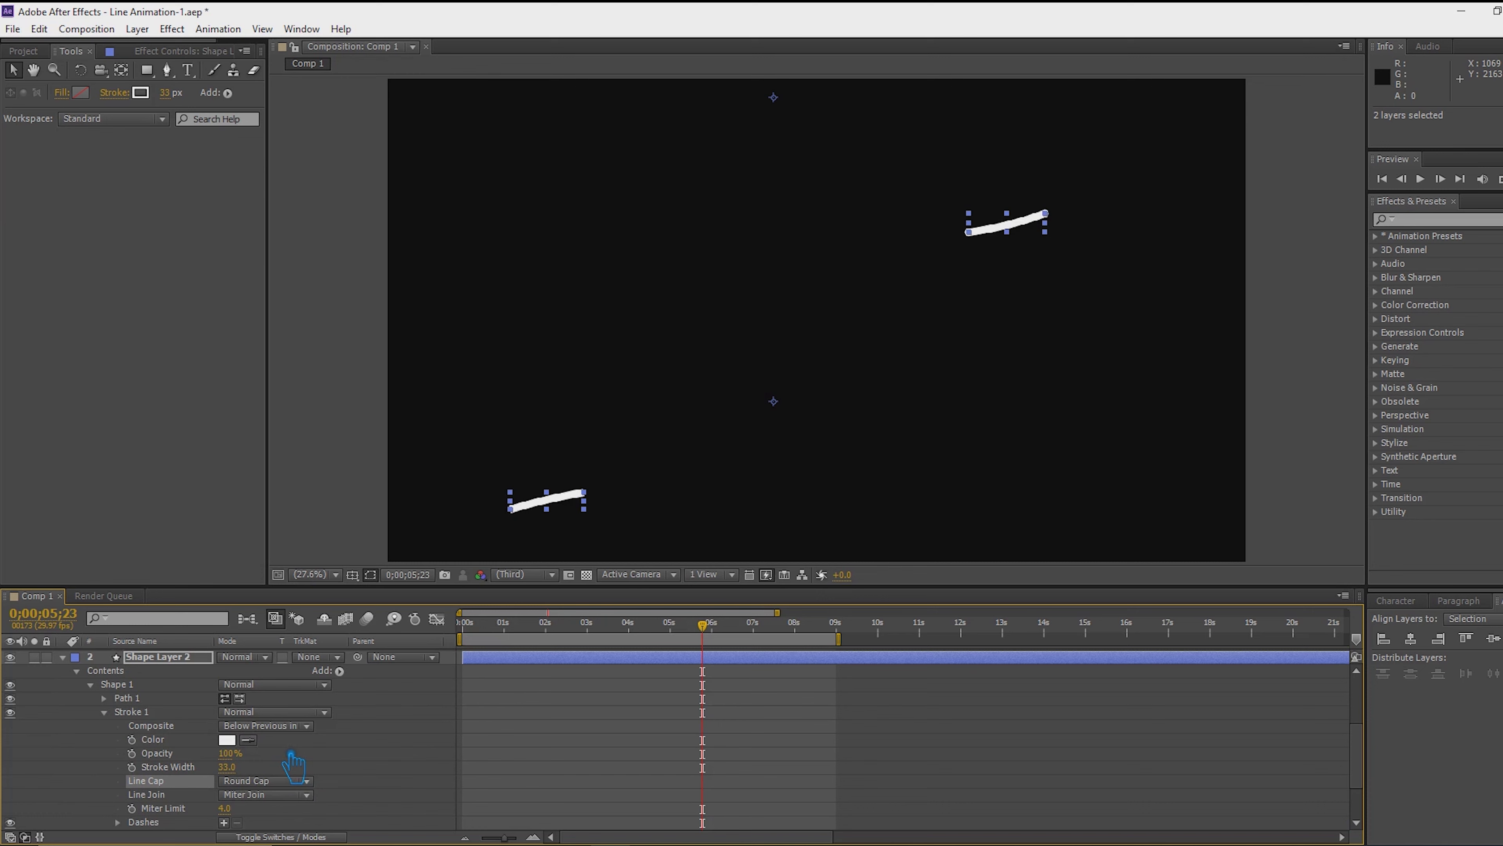
key(u)
key(u)
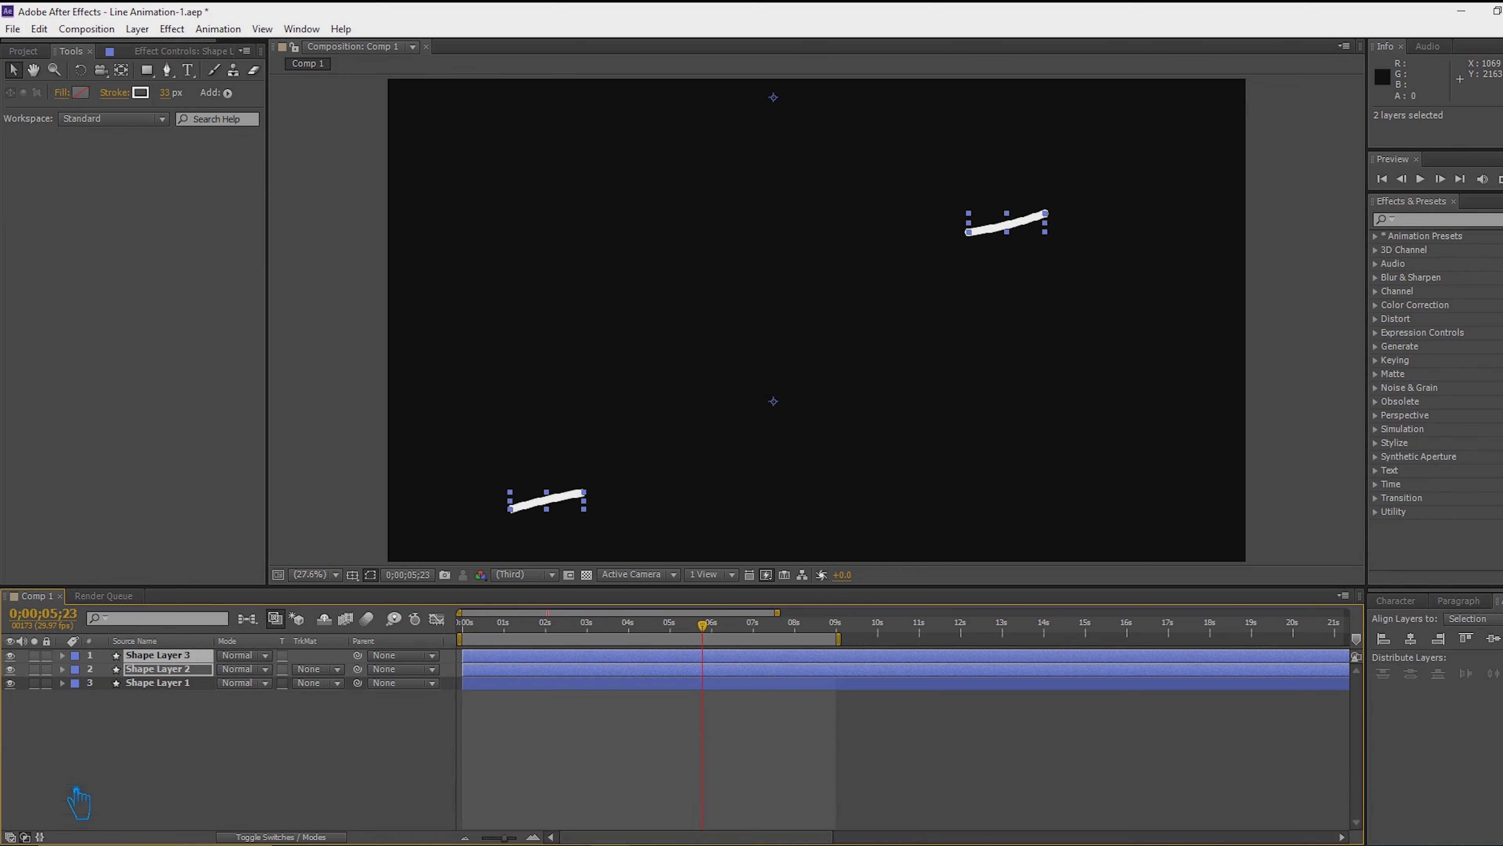
Set the Line Cap of Shape Layer 3's stroke to Round Cap and collapse the layer
click(183, 714)
click(76, 658)
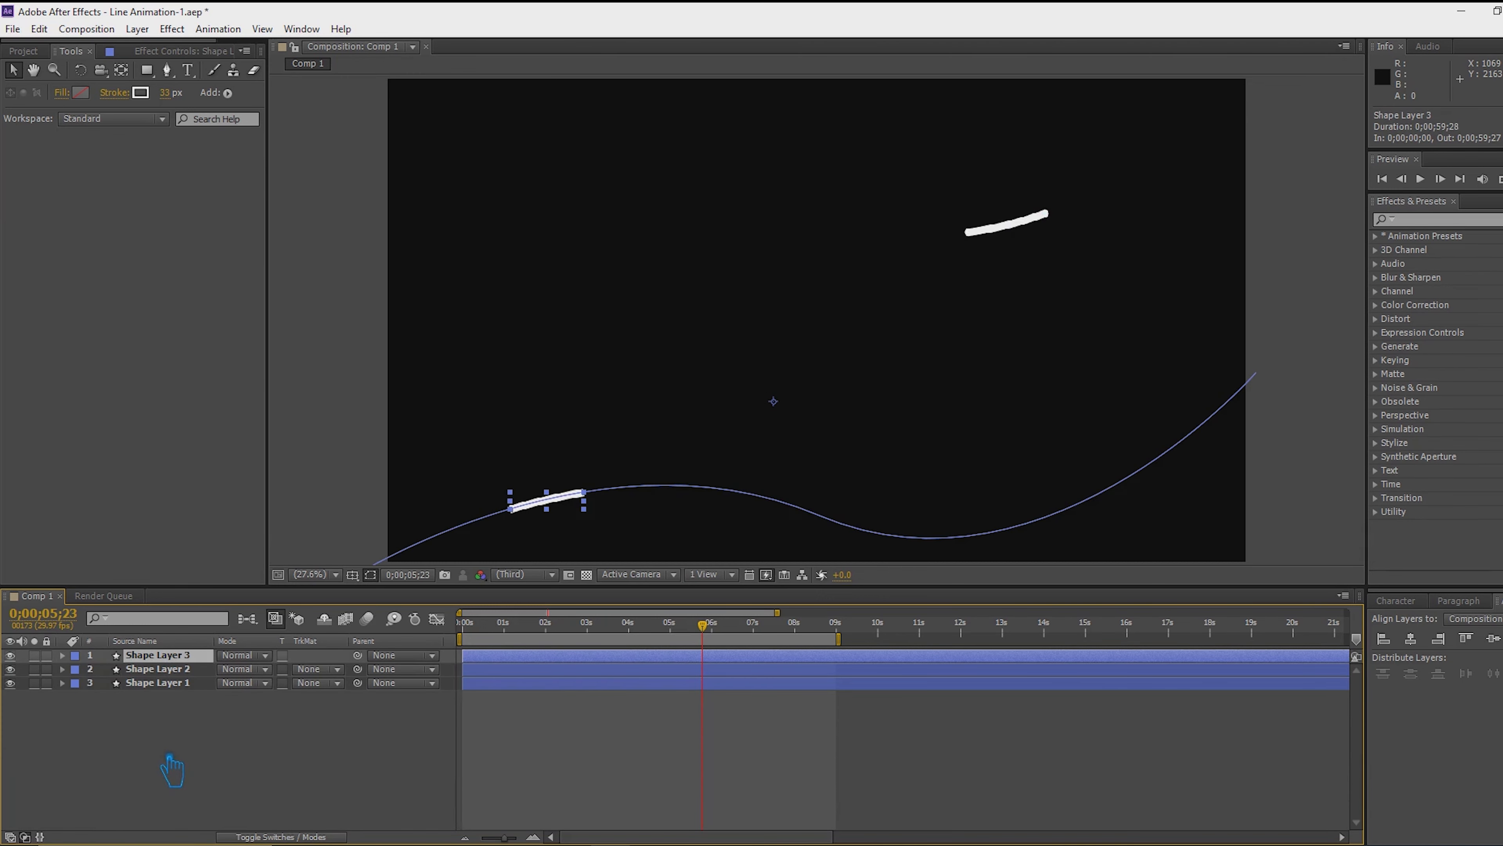
click(172, 770)
click(128, 658)
click(63, 655)
click(90, 697)
click(90, 682)
click(104, 710)
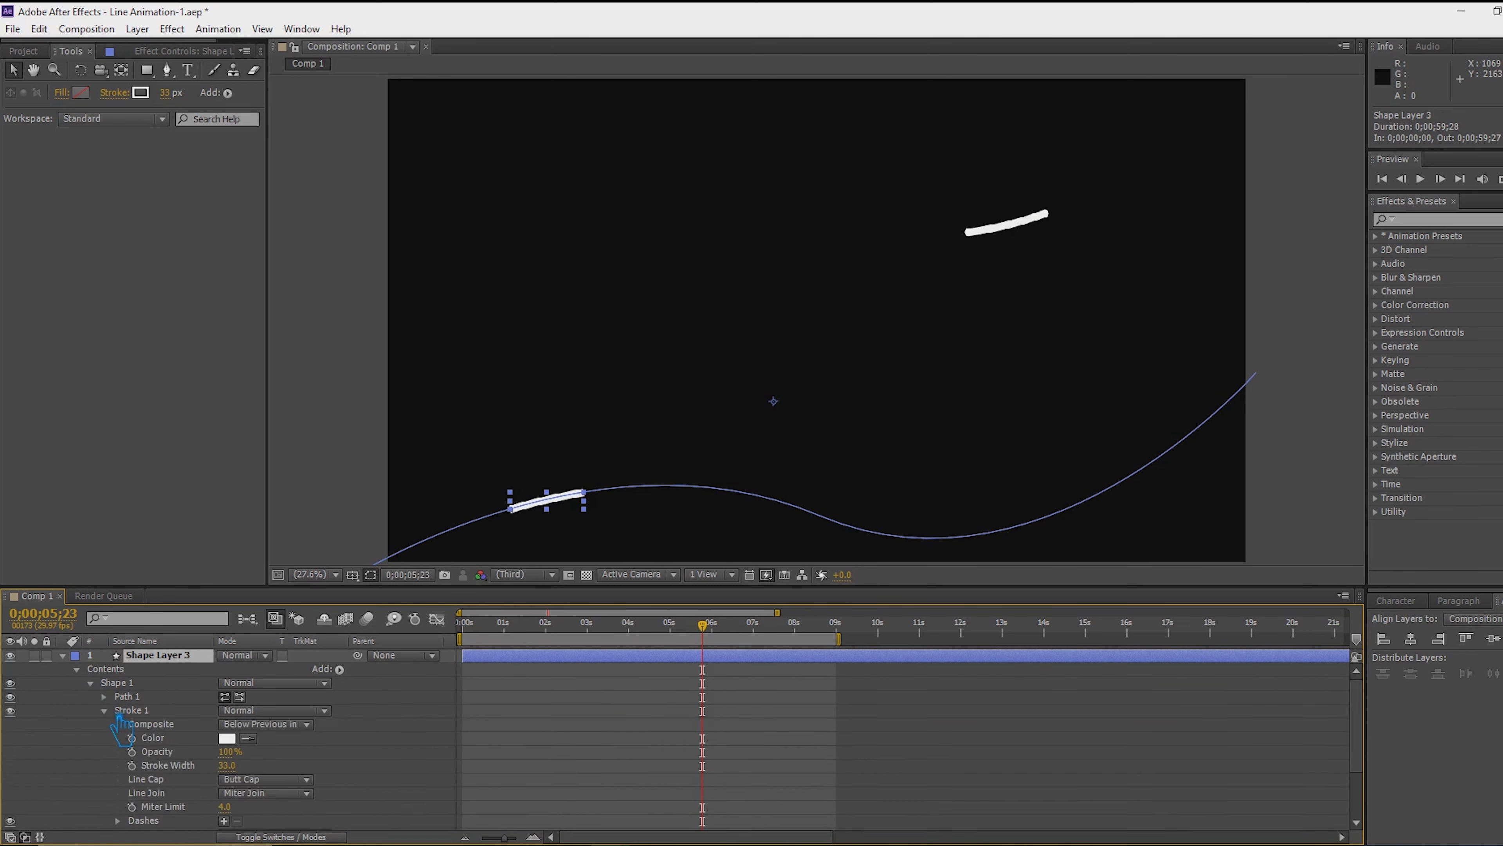
click(265, 779)
click(263, 793)
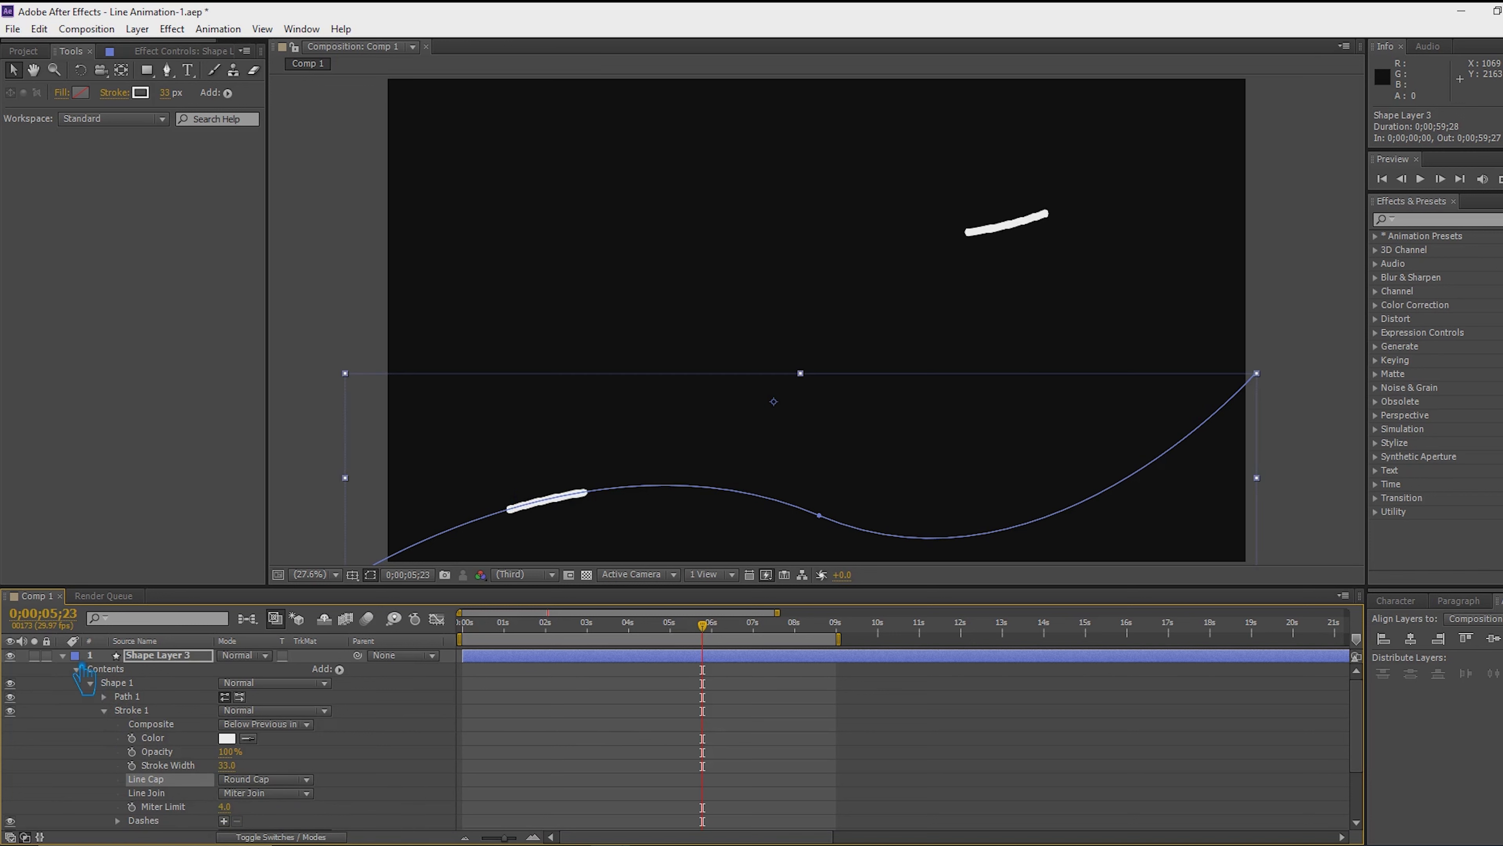
click(63, 655)
Save the project and play back the animation with the rounded line ends
click(223, 734)
key(ctrl+s)
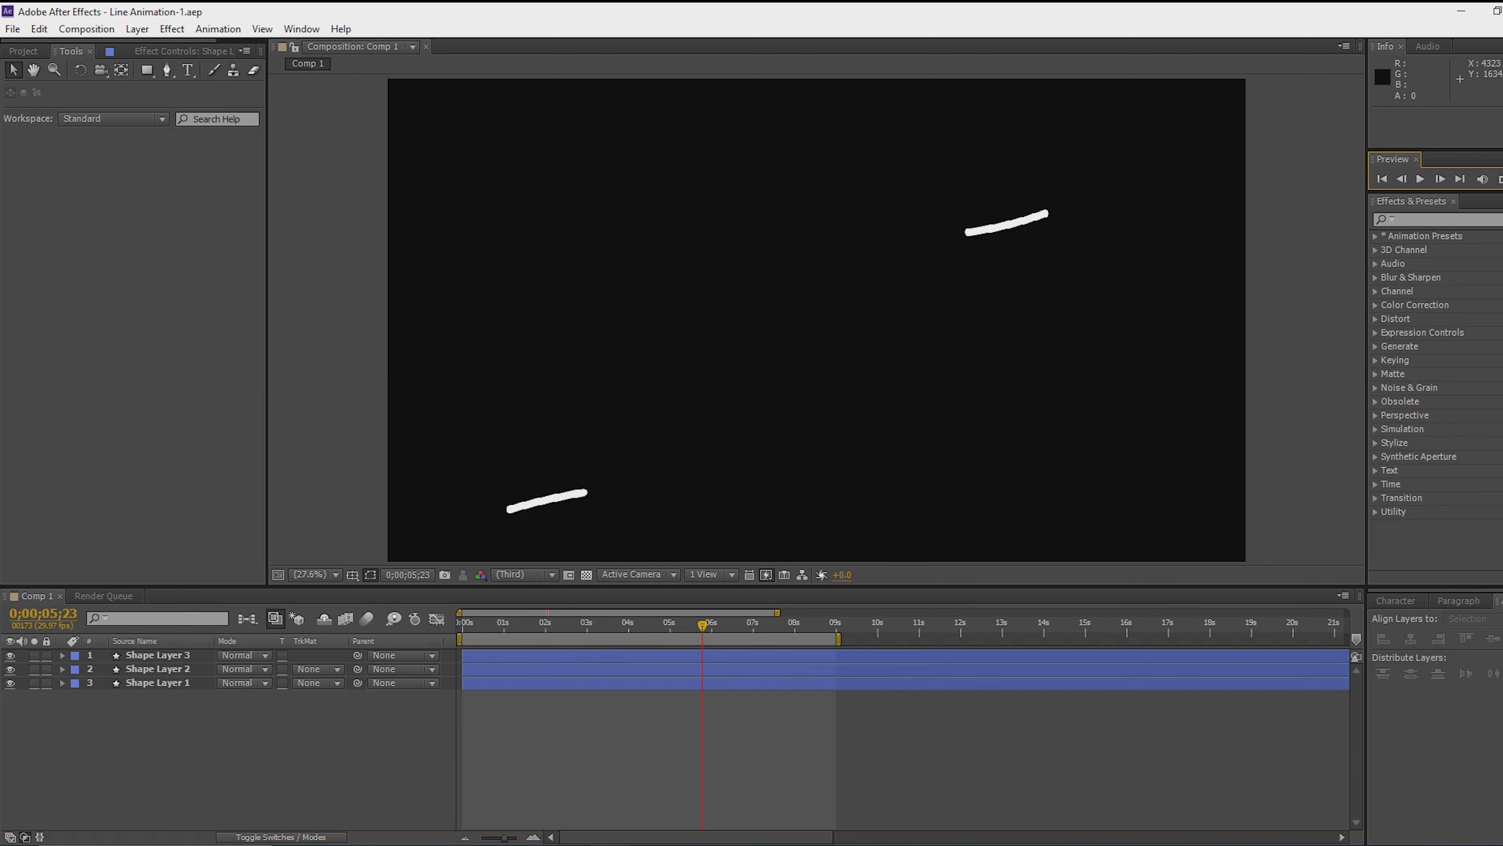
key(space)
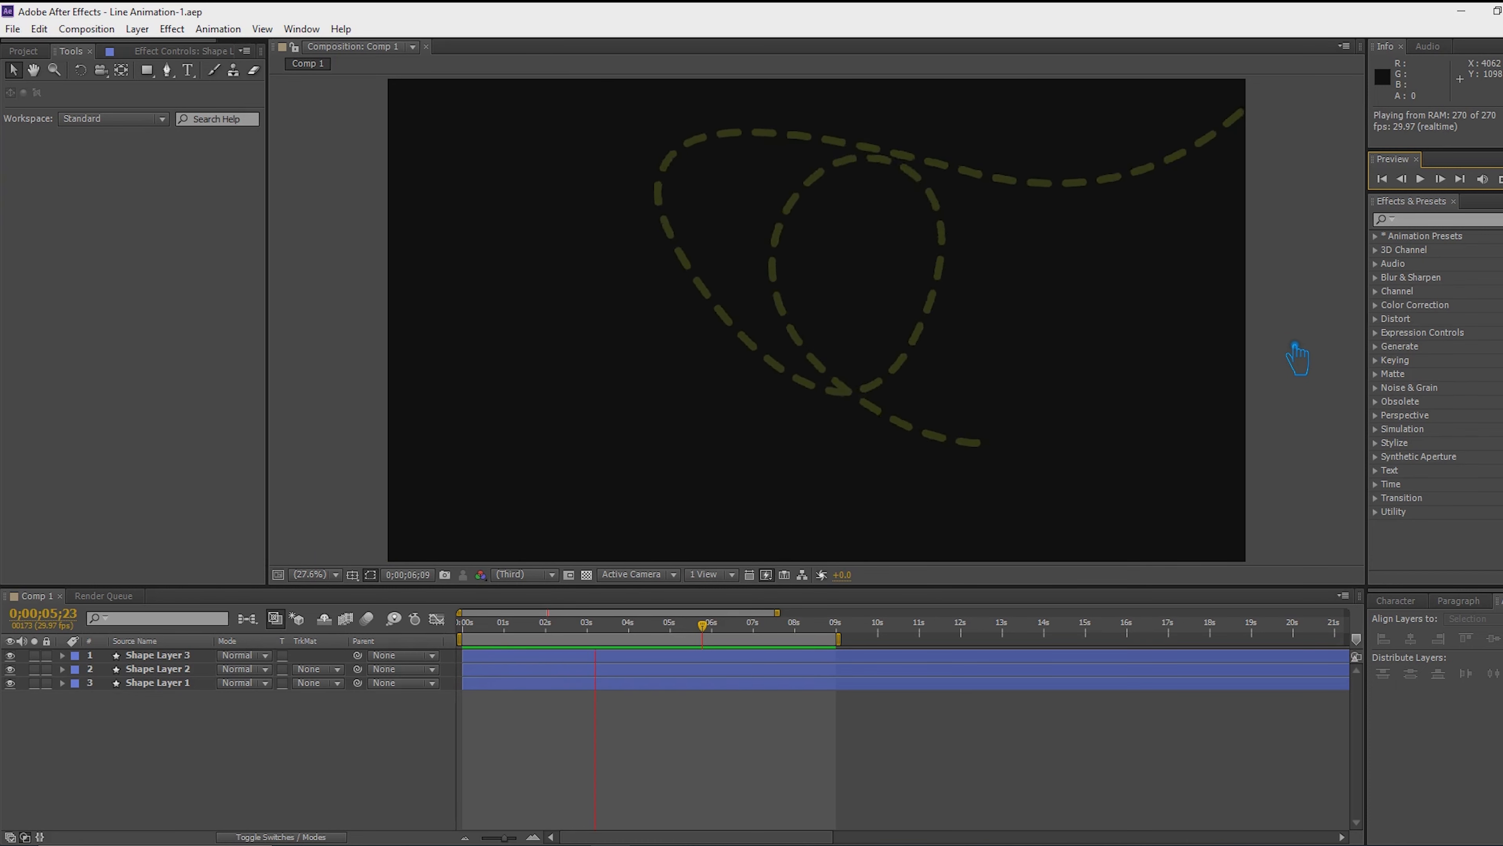
key(space)
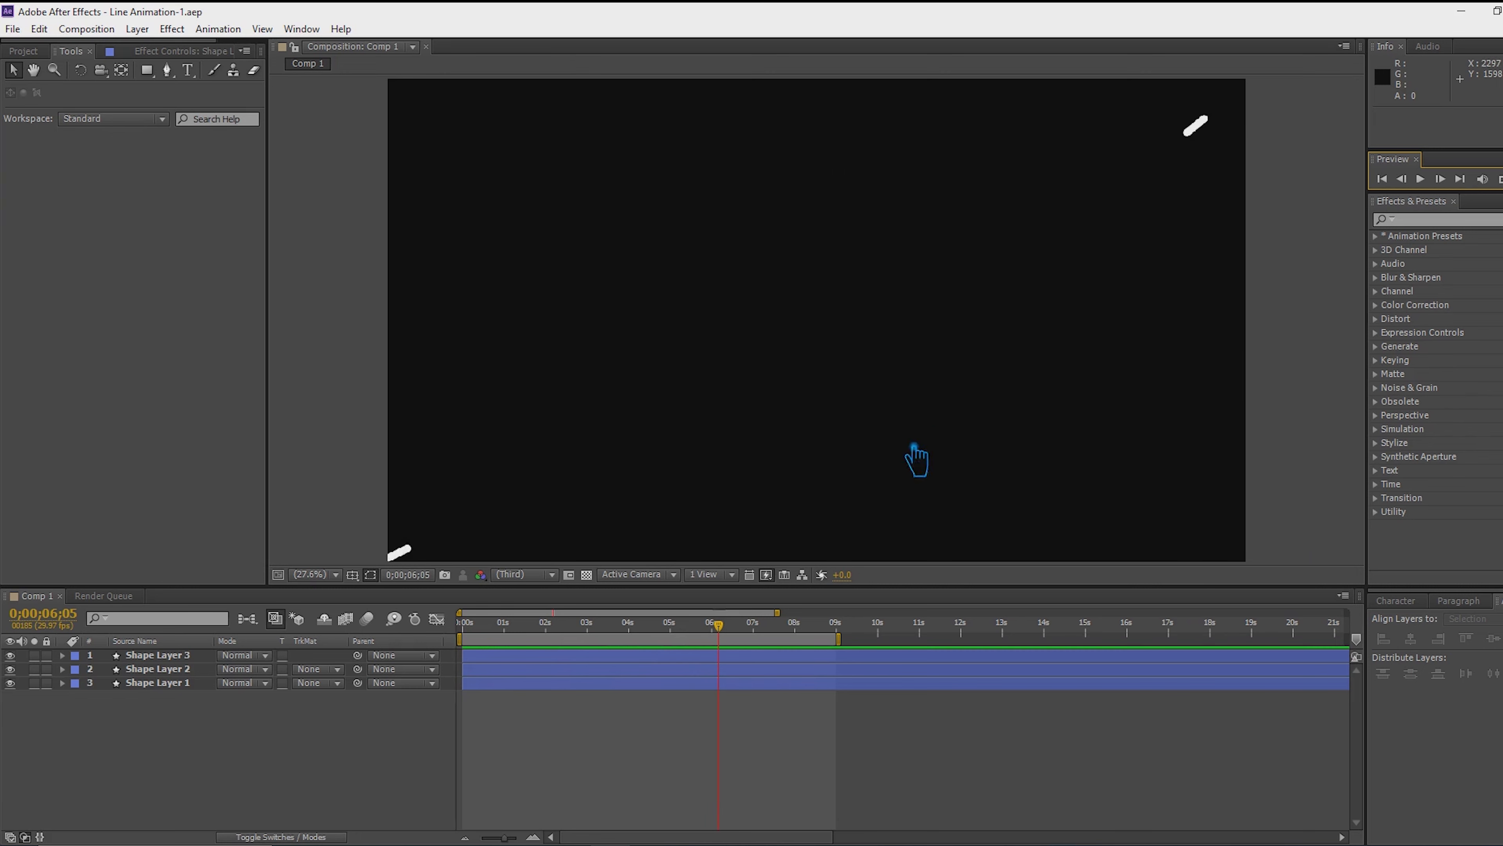
click(171, 680)
ctrl+click(169, 670)
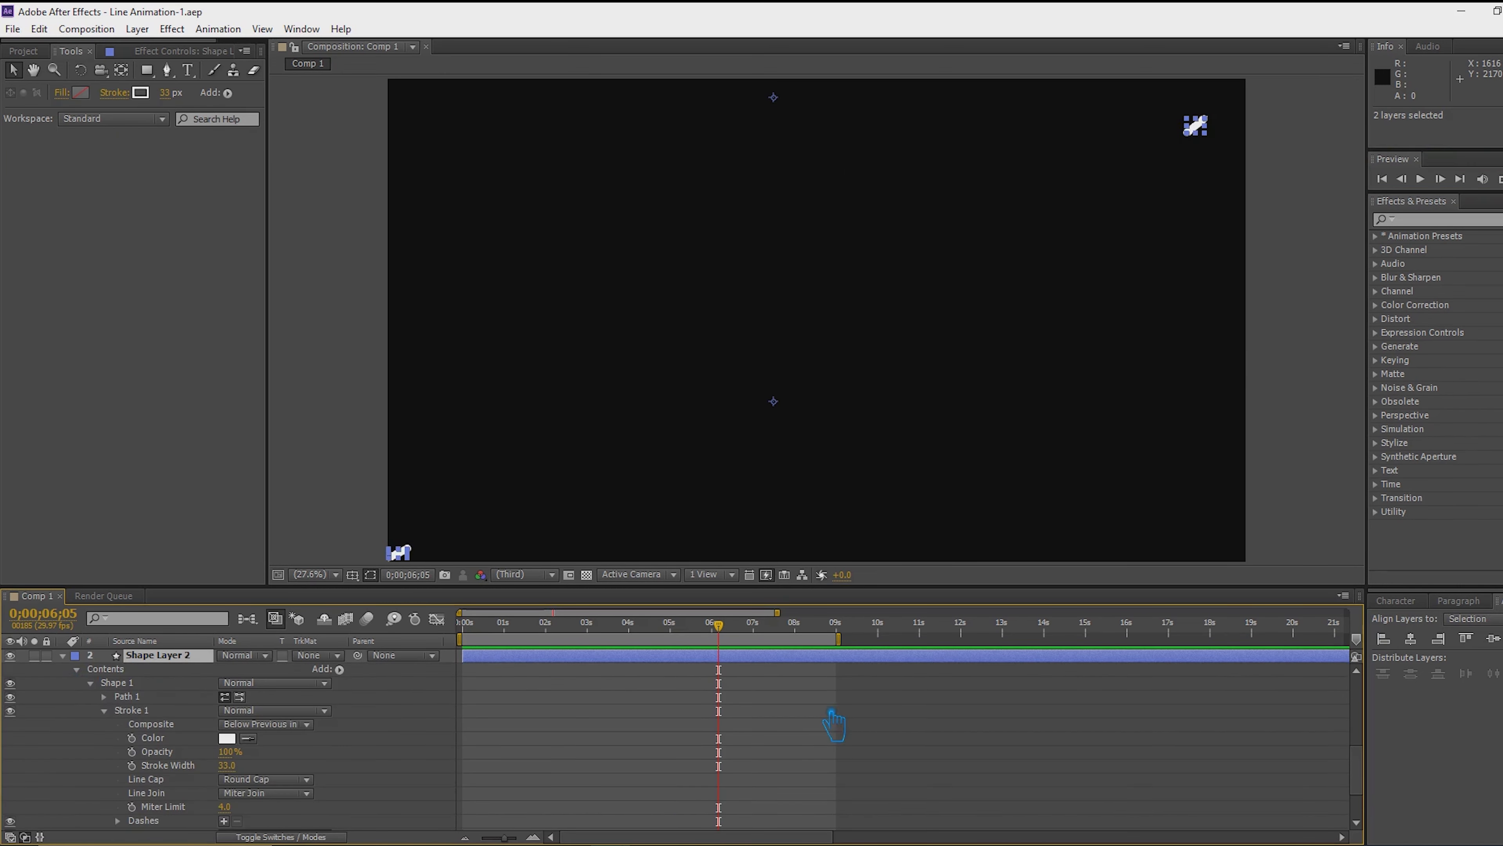
scroll(833, 724, down, 3)
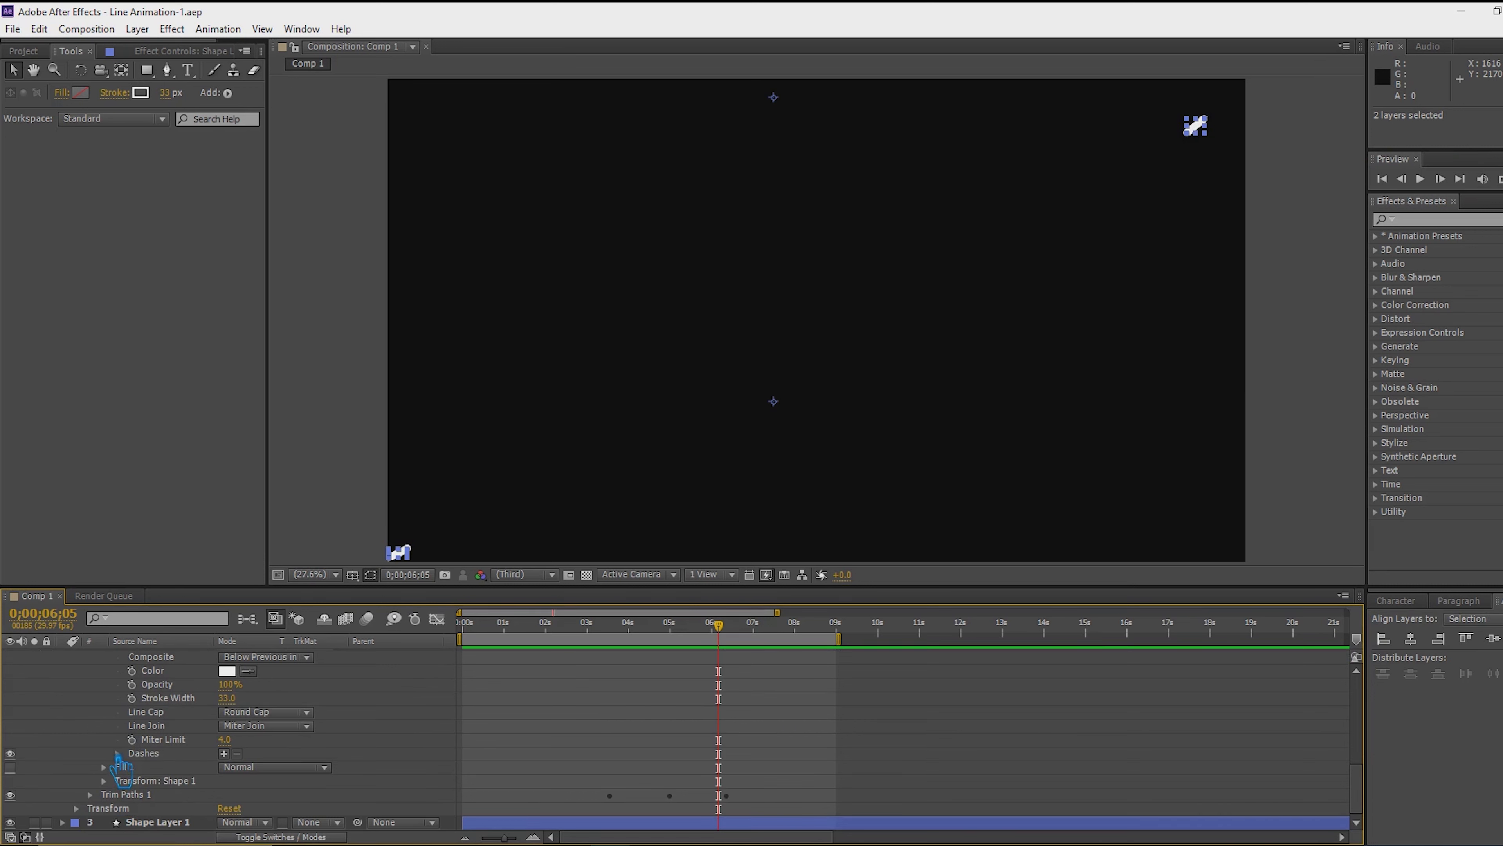
scroll(122, 800, up, 3)
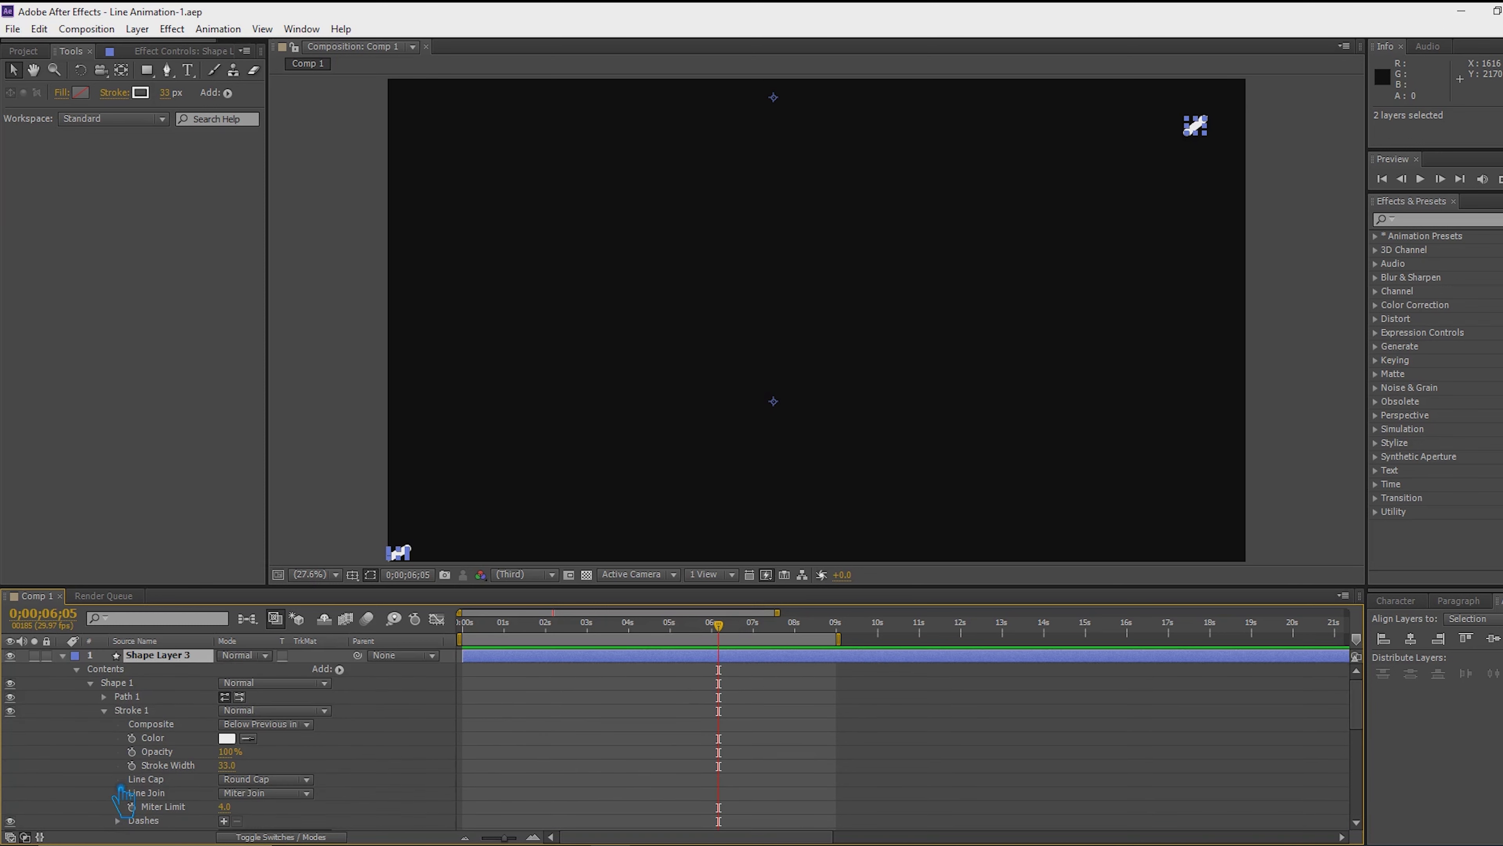
key(ctrl+grave)
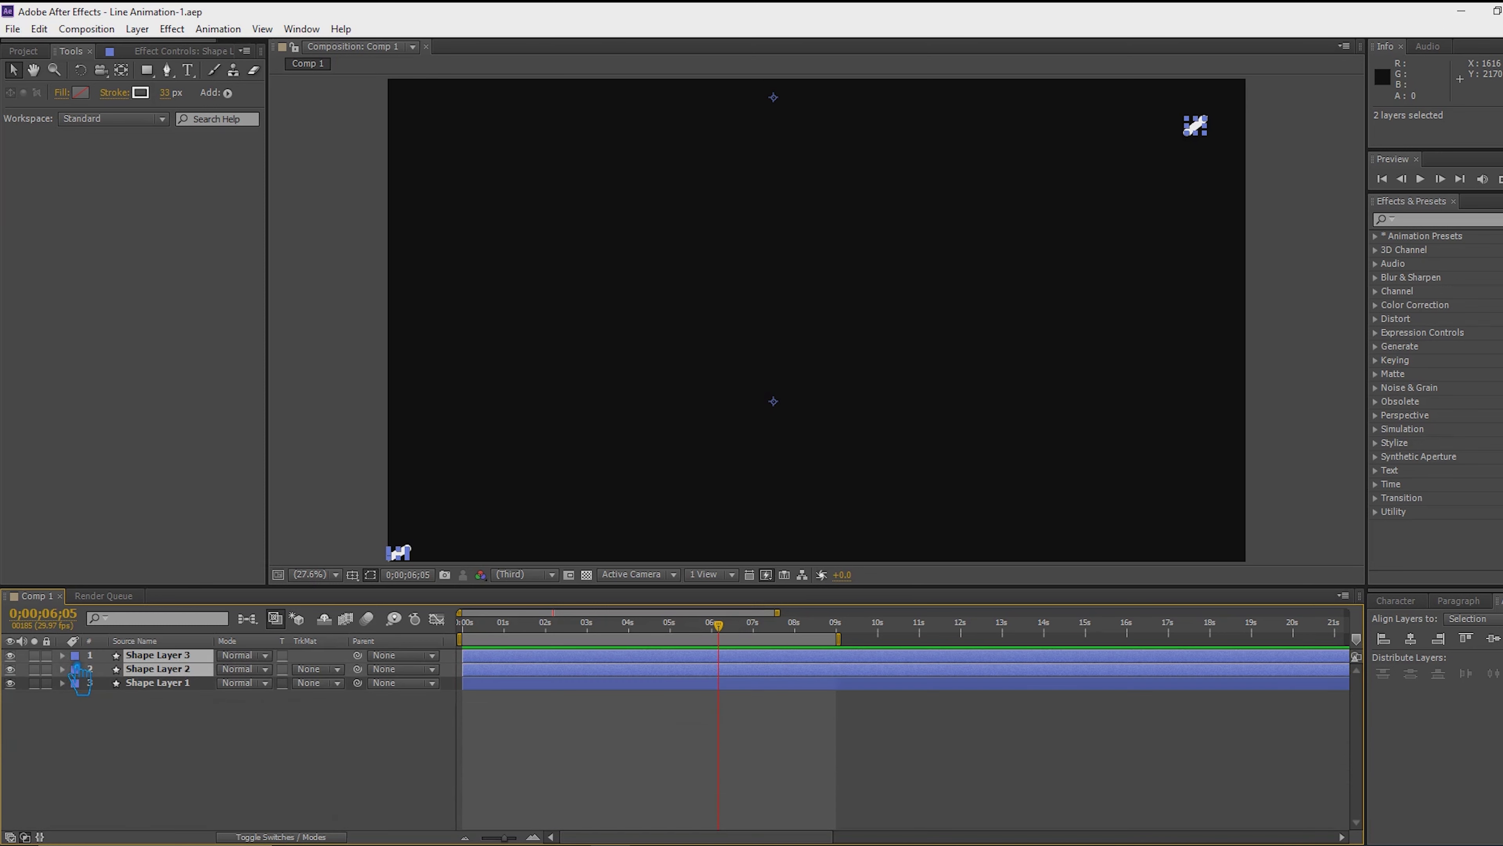
click(83, 701)
Move Shape Layer 3's middle Start and End Trim Paths keyframes to 0;00;04;08, shifting the last pair earlier together with them
click(184, 670)
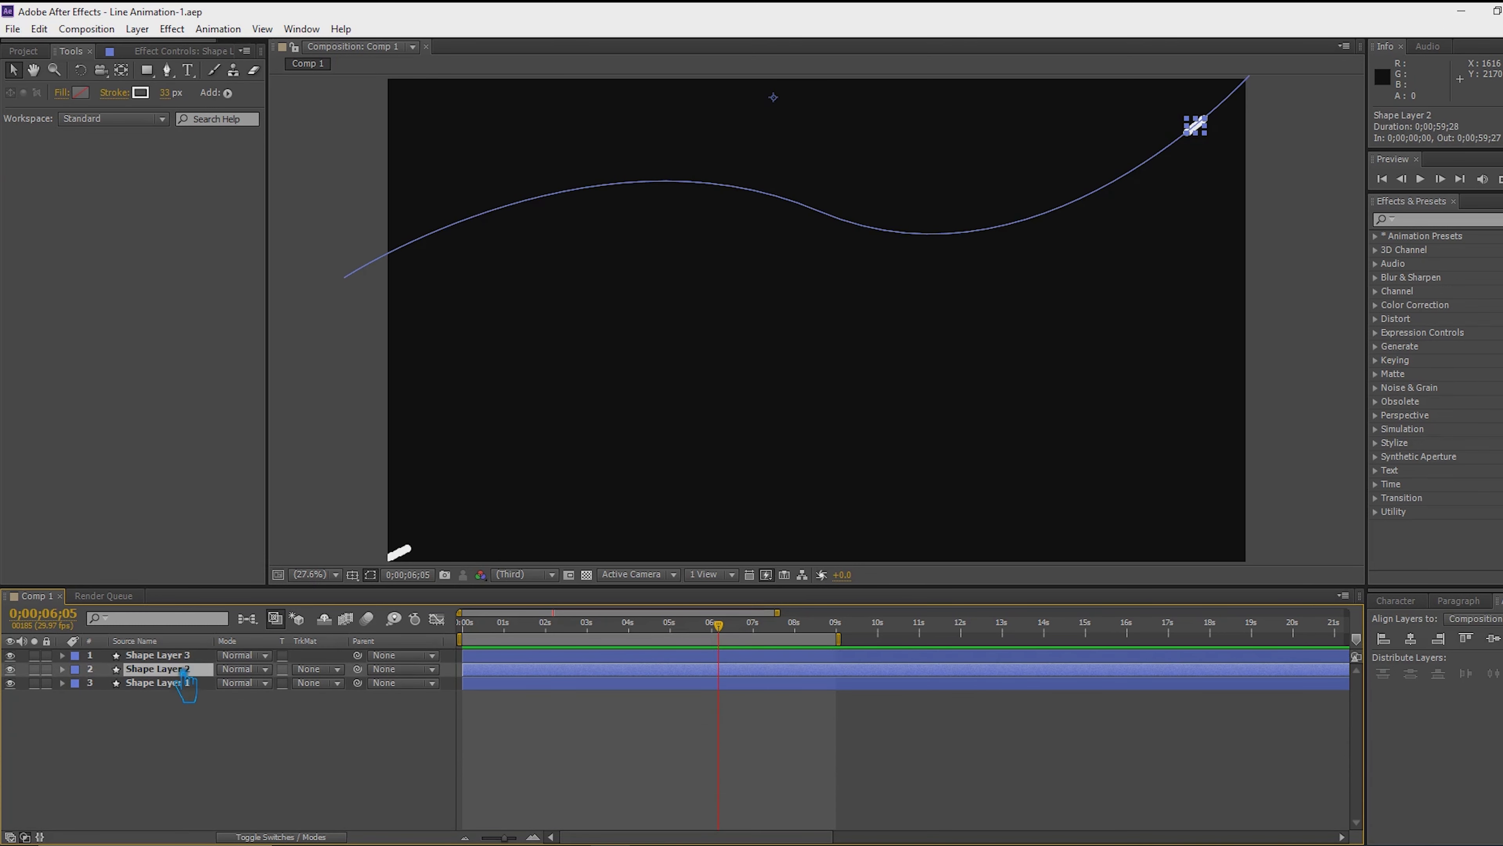
shift+click(92, 657)
key(ctrl+grave)
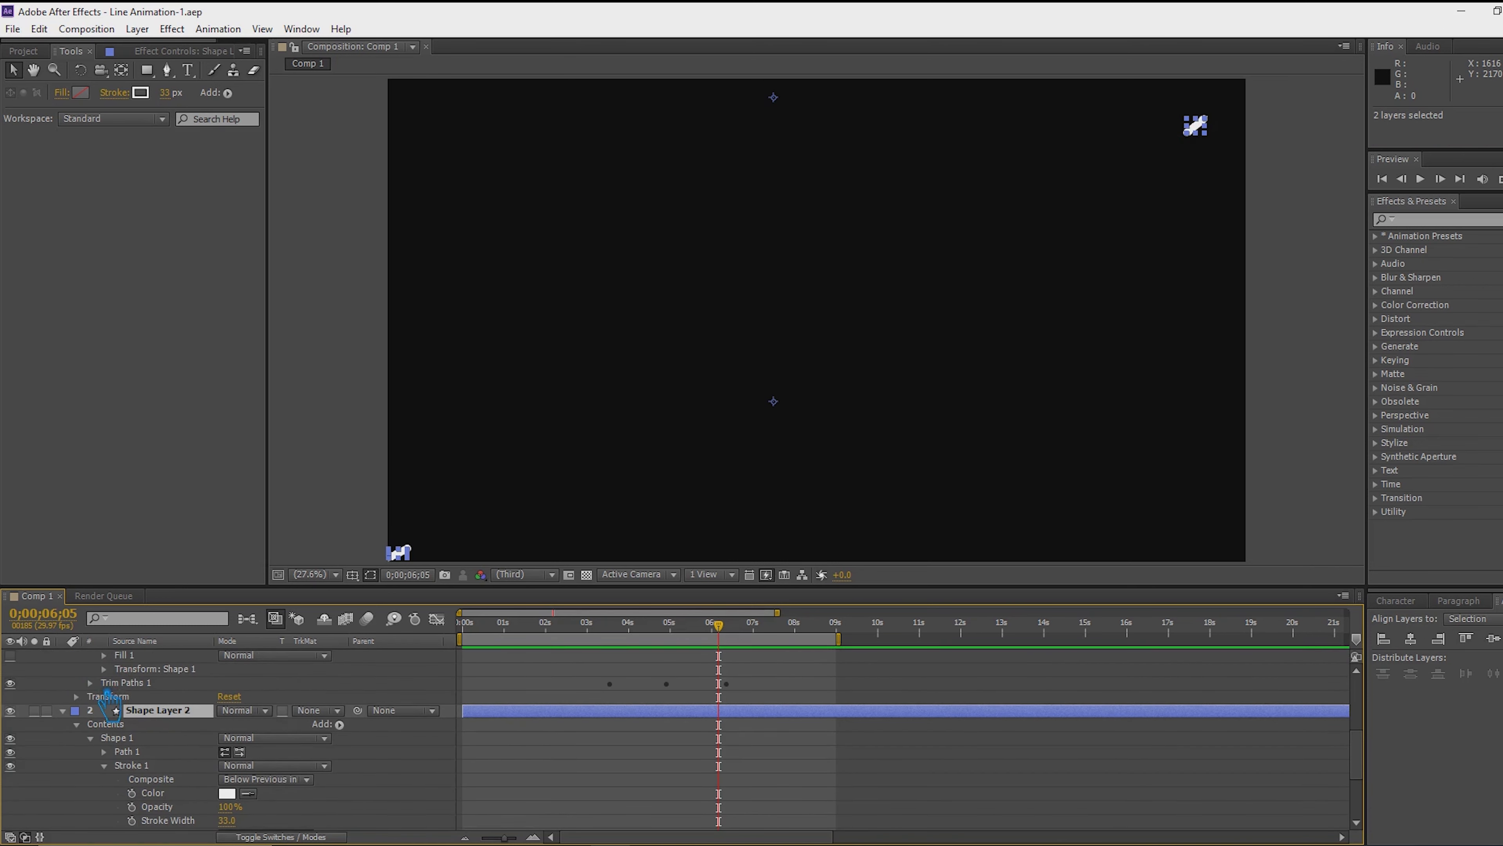
scroll(110, 708, up, 2)
scroll(1041, 770, down, 5)
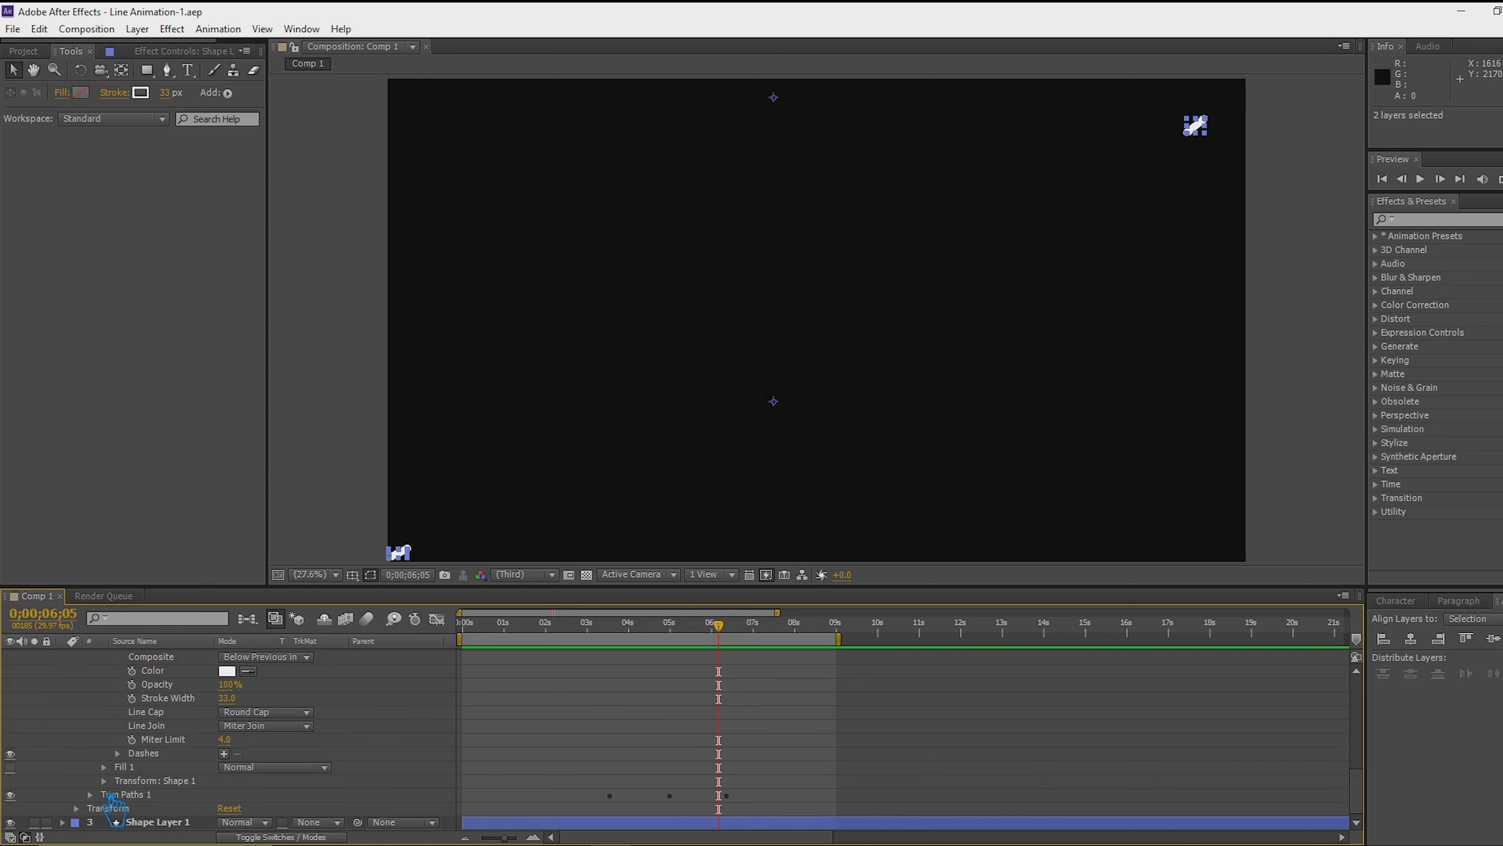
click(90, 794)
scroll(395, 820, down, 1)
drag(773, 826, 675, 761)
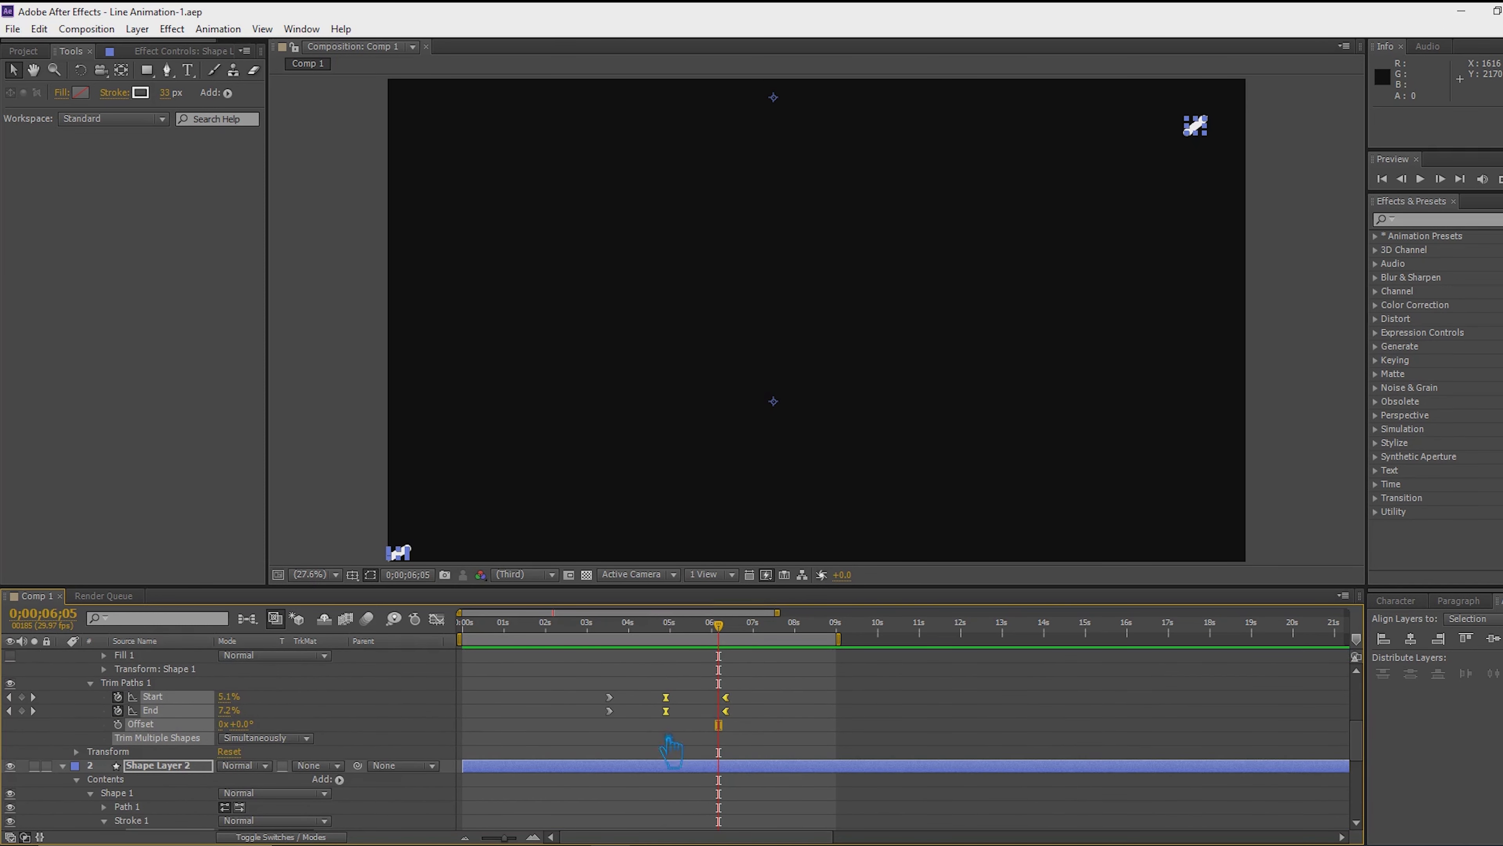
drag(681, 702, 664, 714)
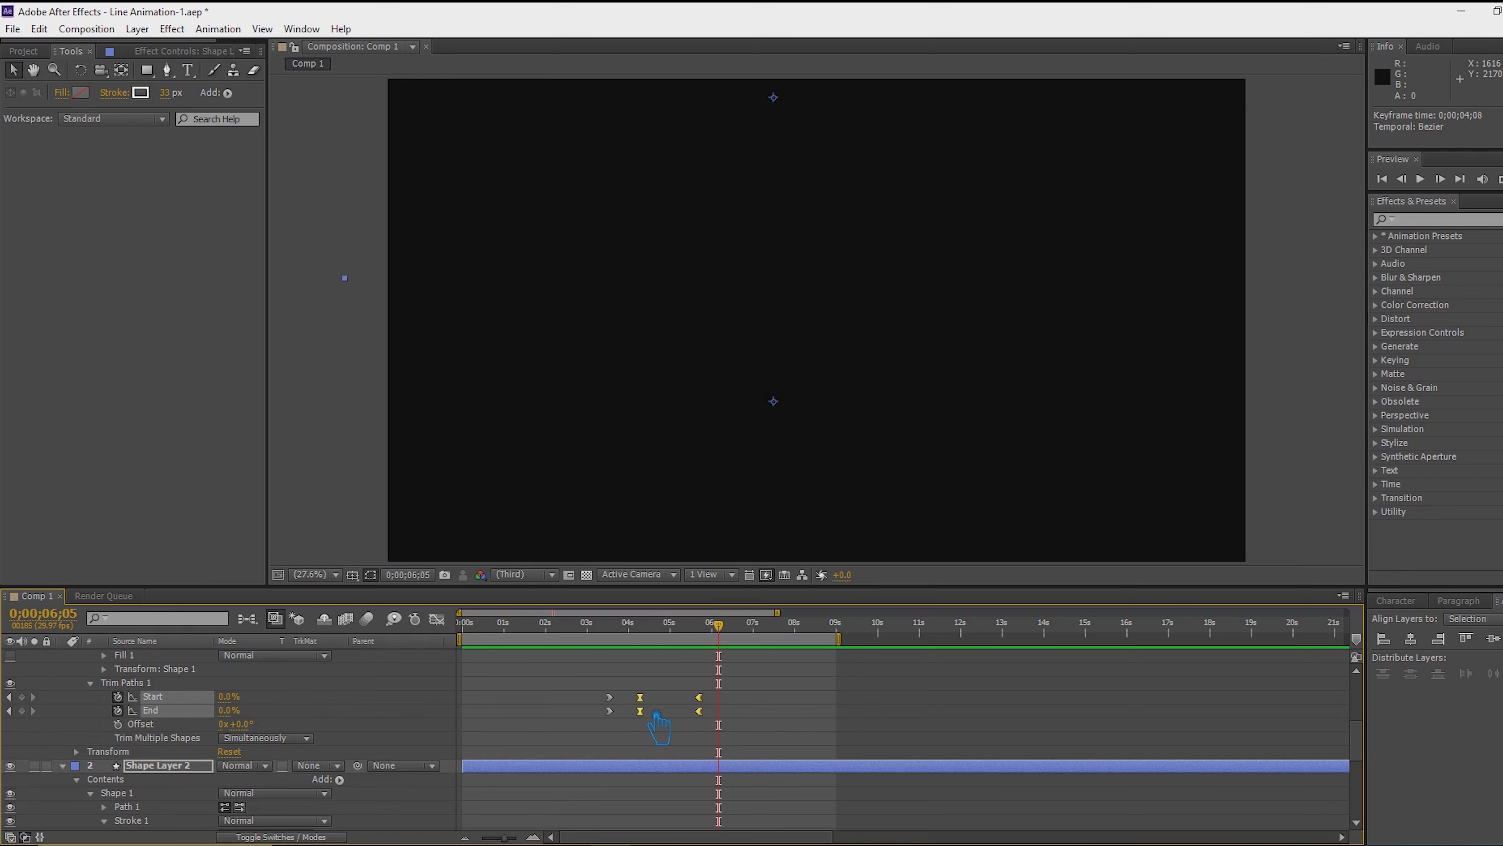
Tighten Shape Layer 2's Trim Paths timing by moving its last Start and End keyframes to 0;00;05;02, and save the project
mouse_move(716, 737)
mouse_down()
mouse_move(681, 681)
mouse_move(743, 829)
mouse_move(715, 767)
mouse_move(686, 769)
mouse_up()
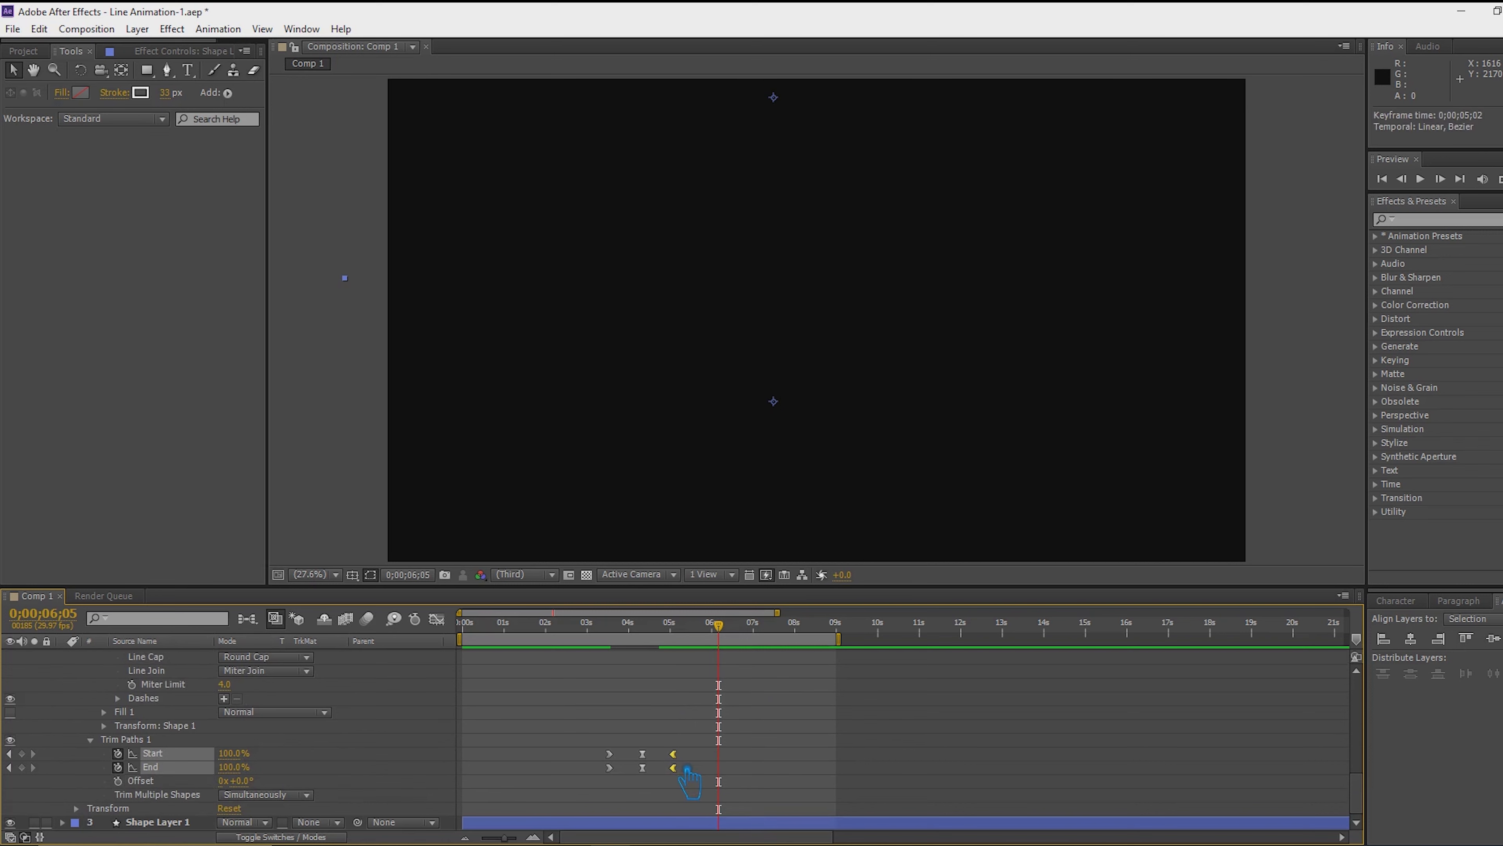
click(896, 745)
key(ctrl+s)
Play back the white lines from about 0;00;03;10 and move their middle Start and End keyframes slightly earlier, to about 4.2 seconds
drag(740, 629, 617, 644)
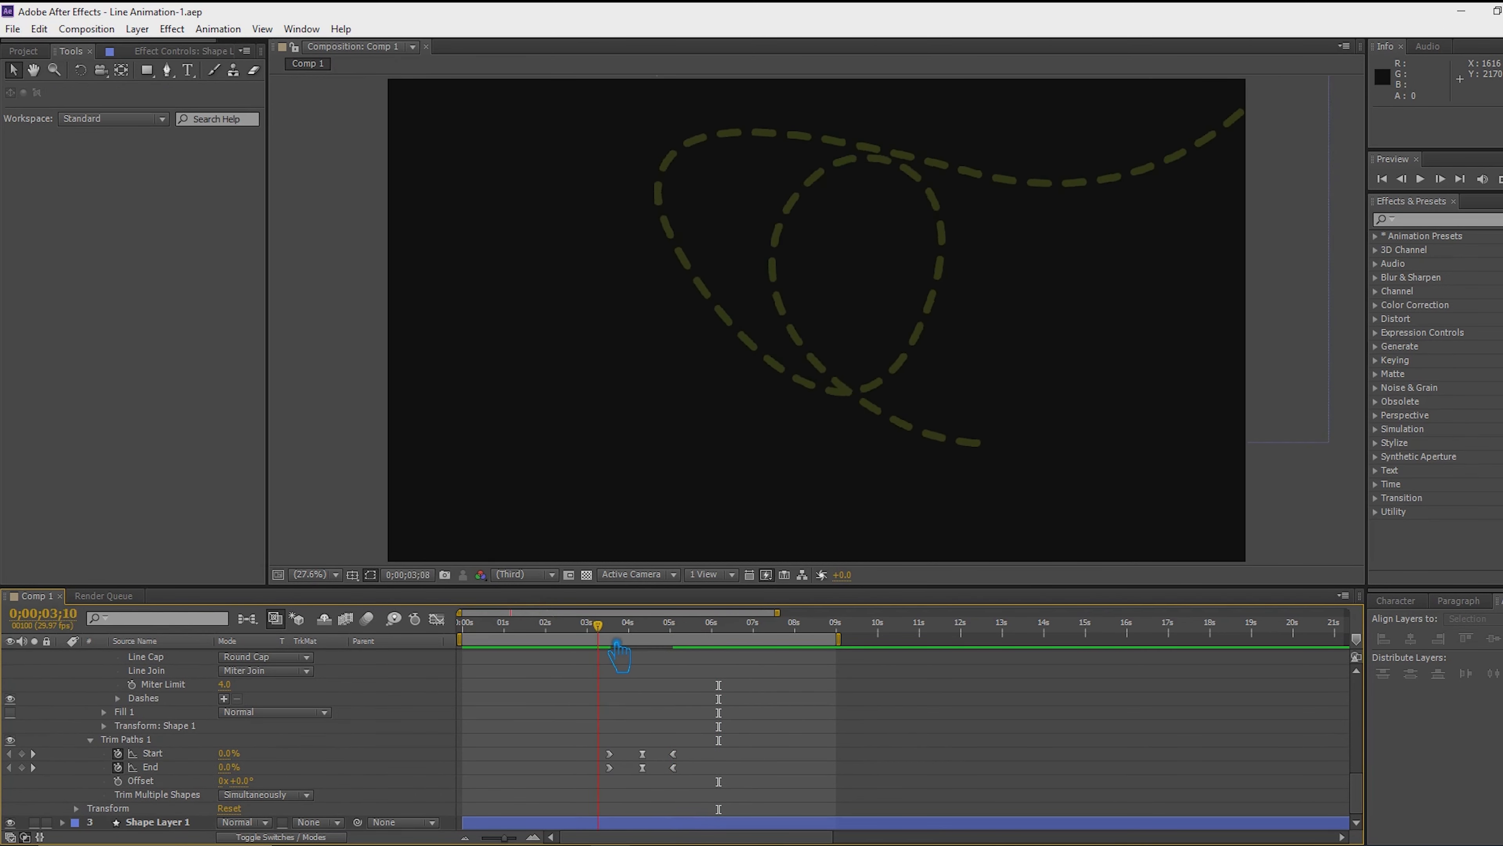
key(space)
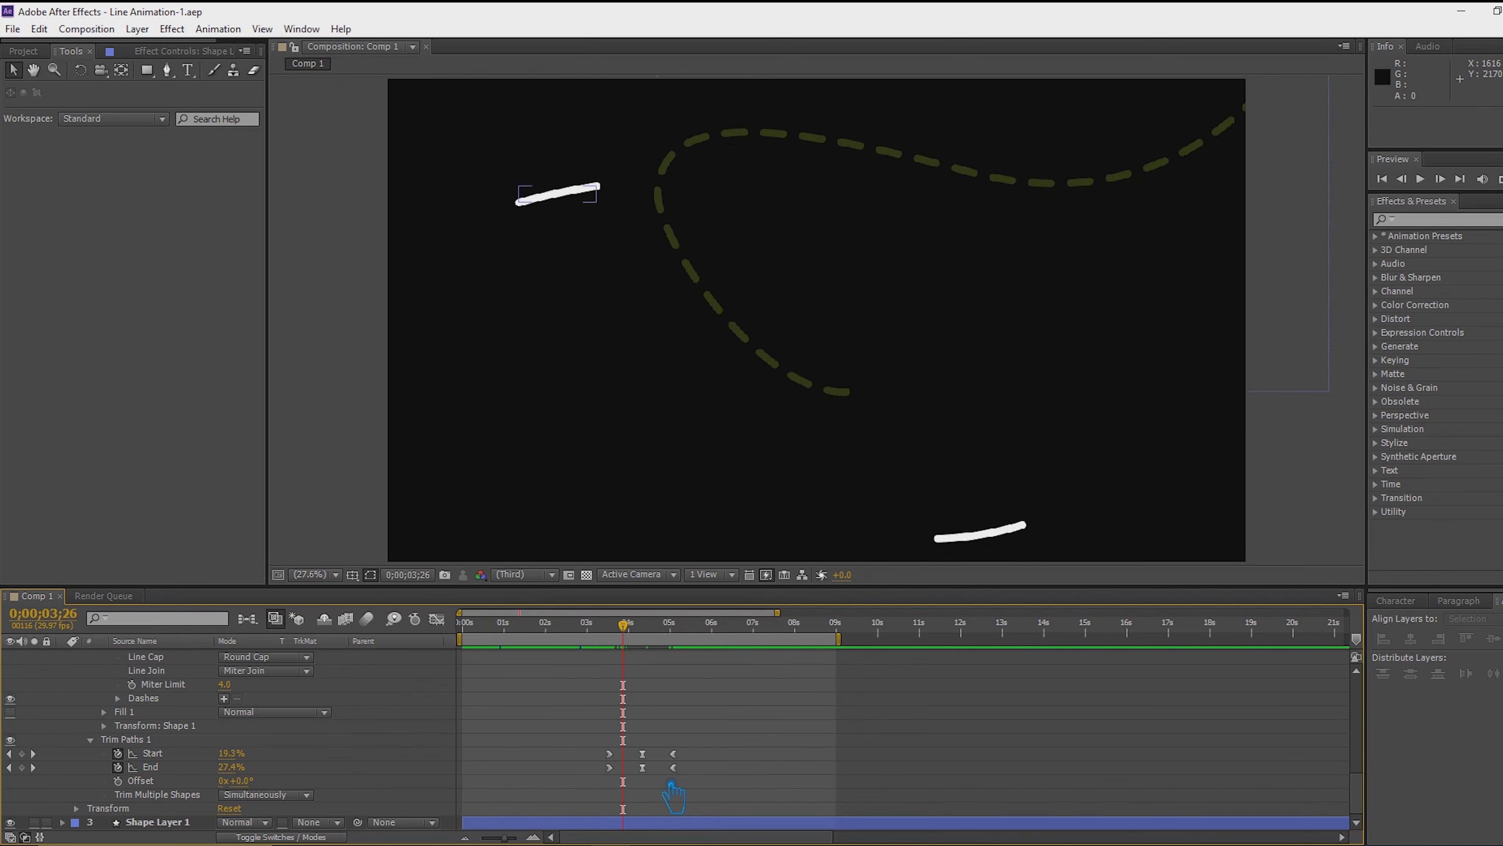
drag(671, 796, 610, 642)
drag(657, 767, 683, 831)
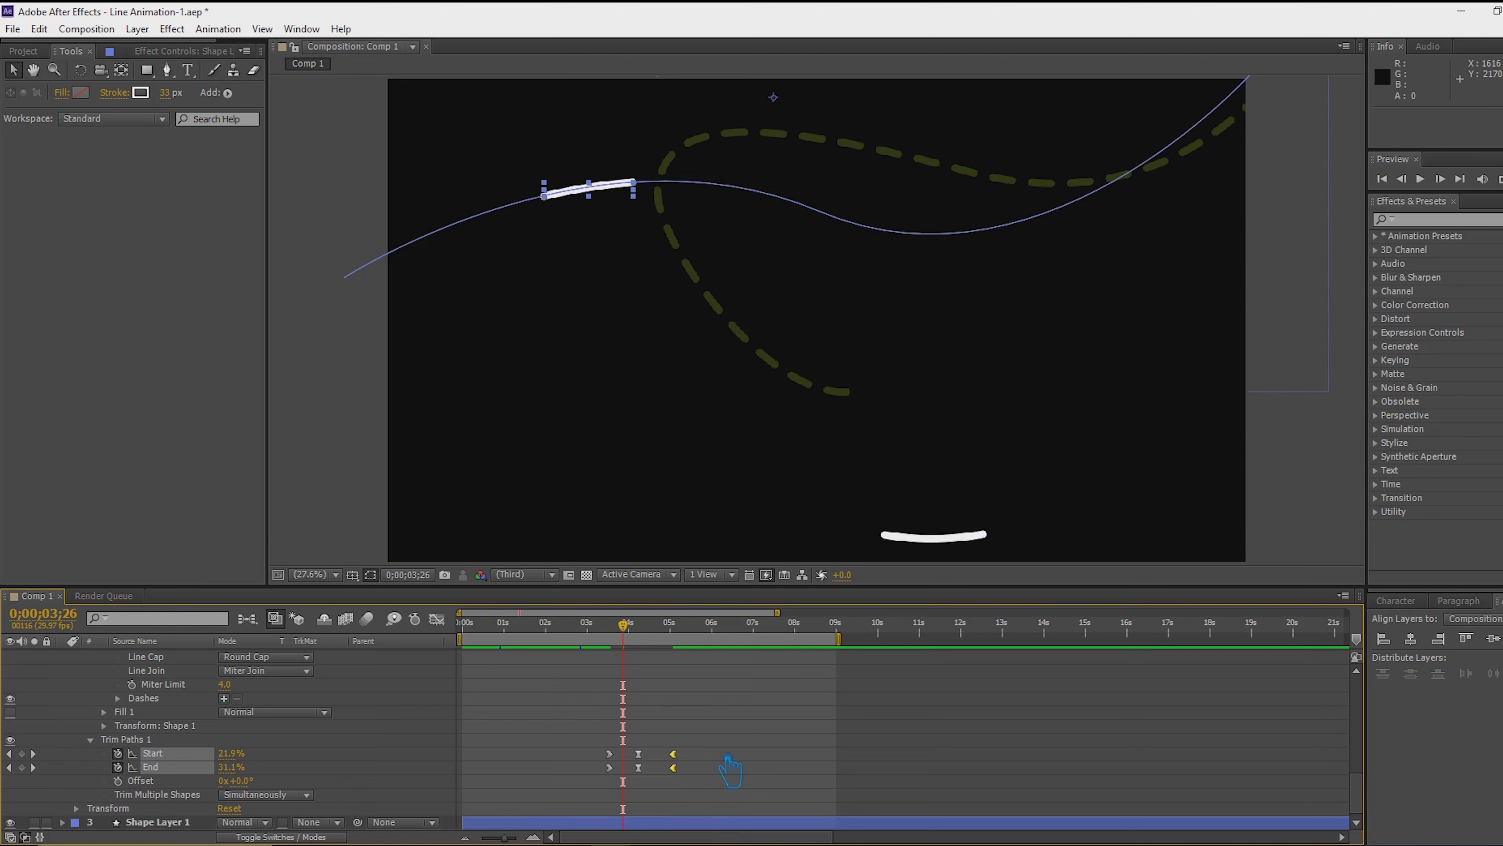
click(686, 779)
scroll(678, 690, up, 8)
scroll(678, 690, down, 8)
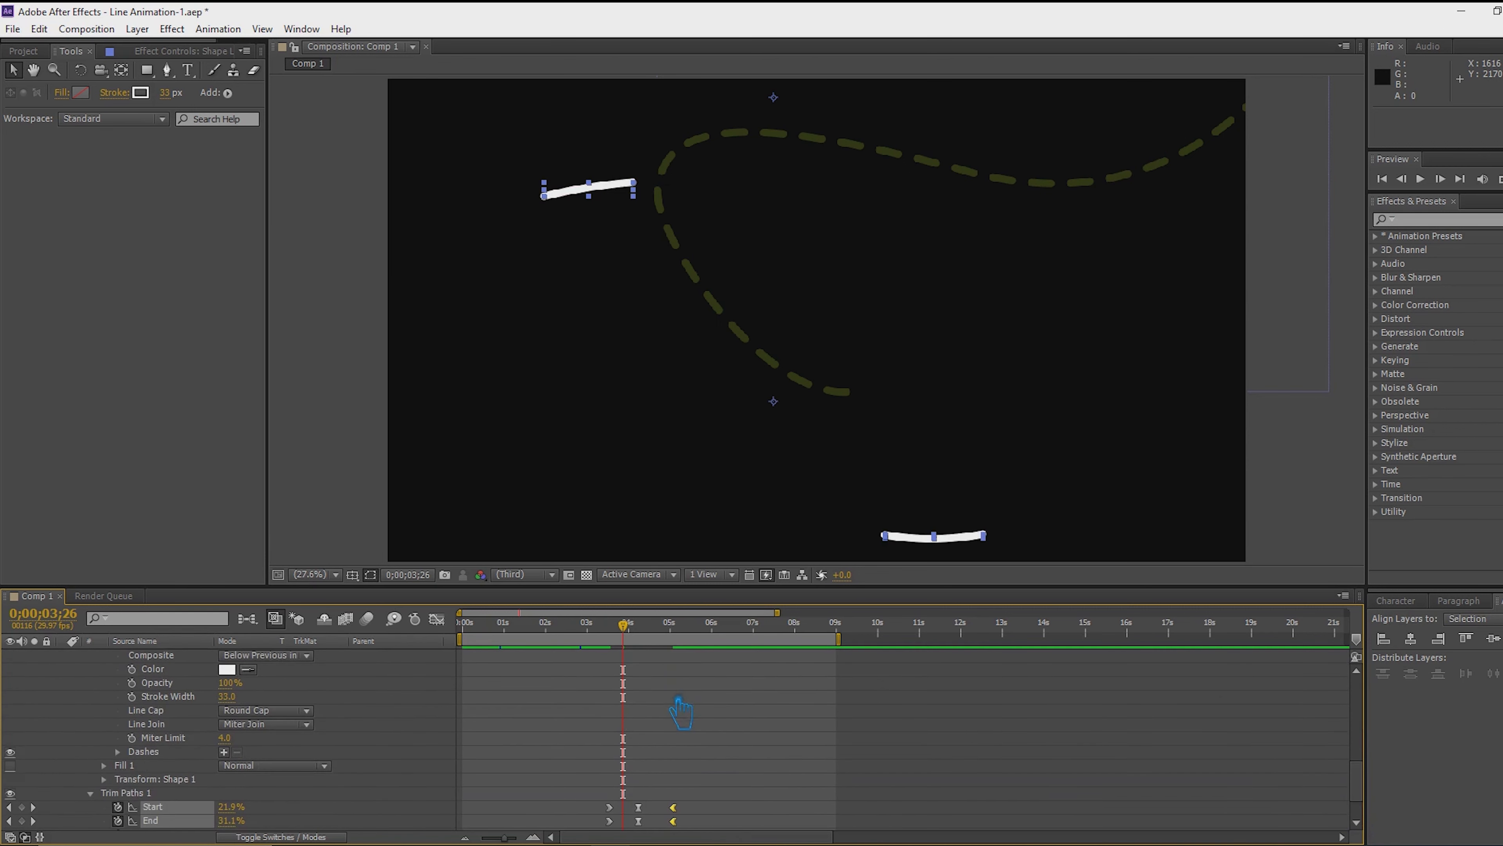
Shift all of the white lines' Start and End keyframes earlier so that the first ones sit at 0;00;02;08
drag(689, 762, 572, 654)
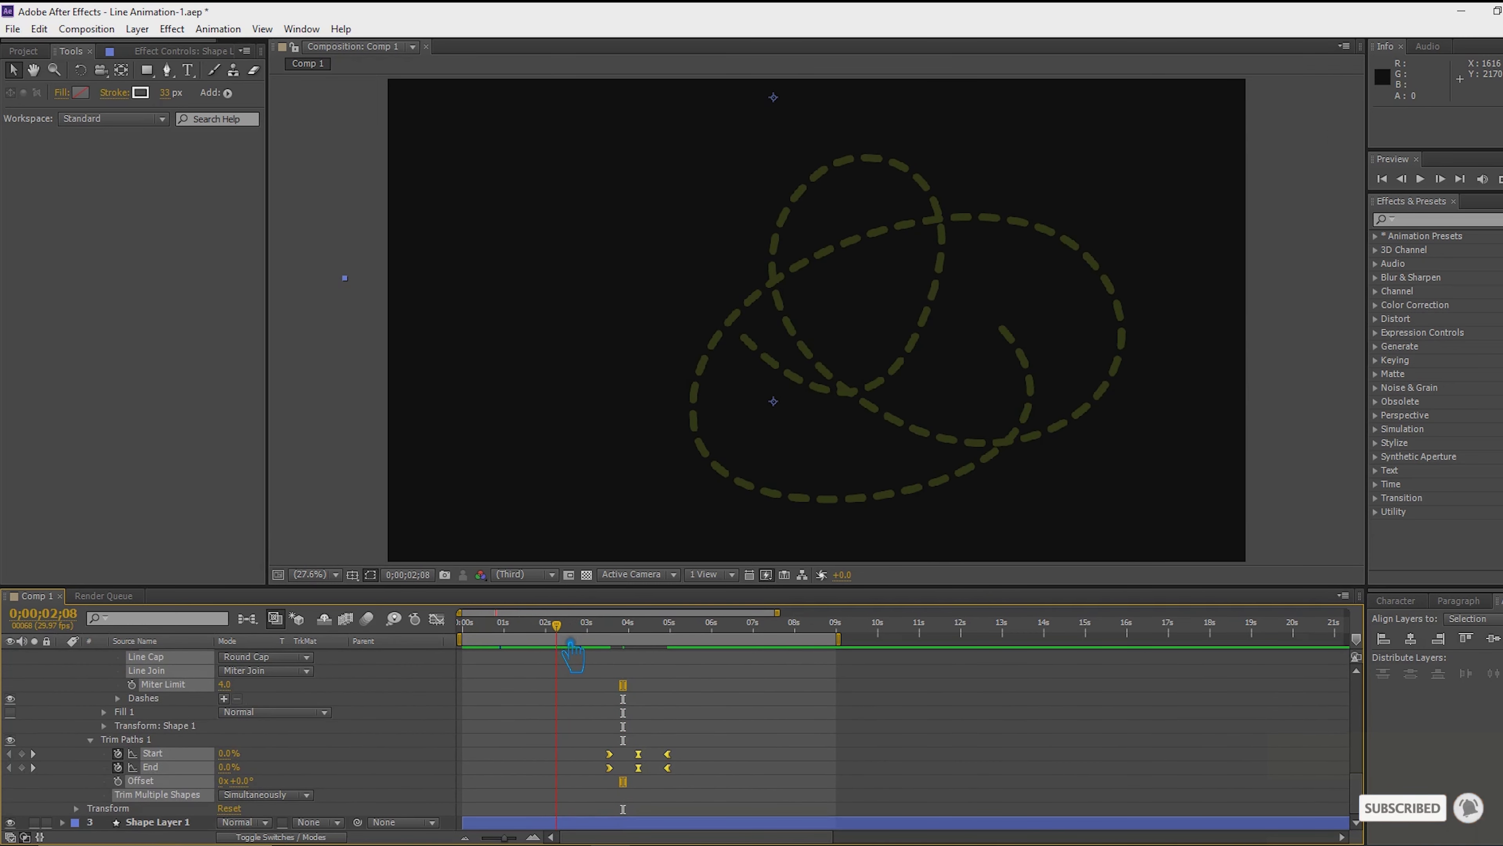
drag(639, 767, 588, 785)
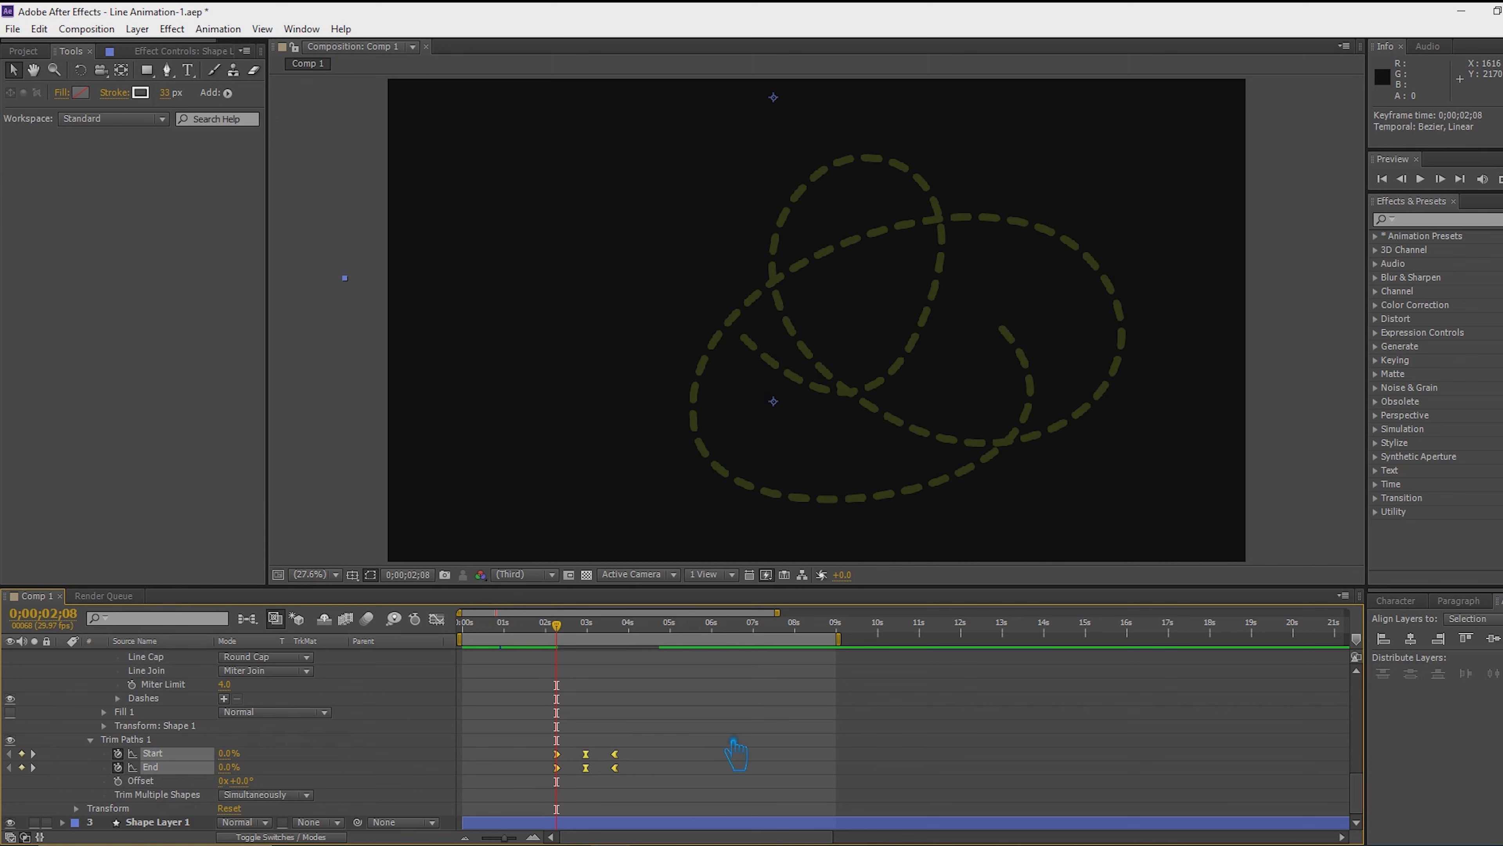
Deselect the keyframes, check the line animation back around 0;00;01;14, and collapse Shape Layers 3 and 2
click(736, 755)
mouse_move(565, 640)
mouse_down()
mouse_move(615, 637)
mouse_move(562, 649)
mouse_move(587, 656)
mouse_move(621, 765)
mouse_move(589, 690)
mouse_move(577, 701)
mouse_move(625, 705)
mouse_move(710, 681)
mouse_move(489, 693)
mouse_move(537, 689)
mouse_up()
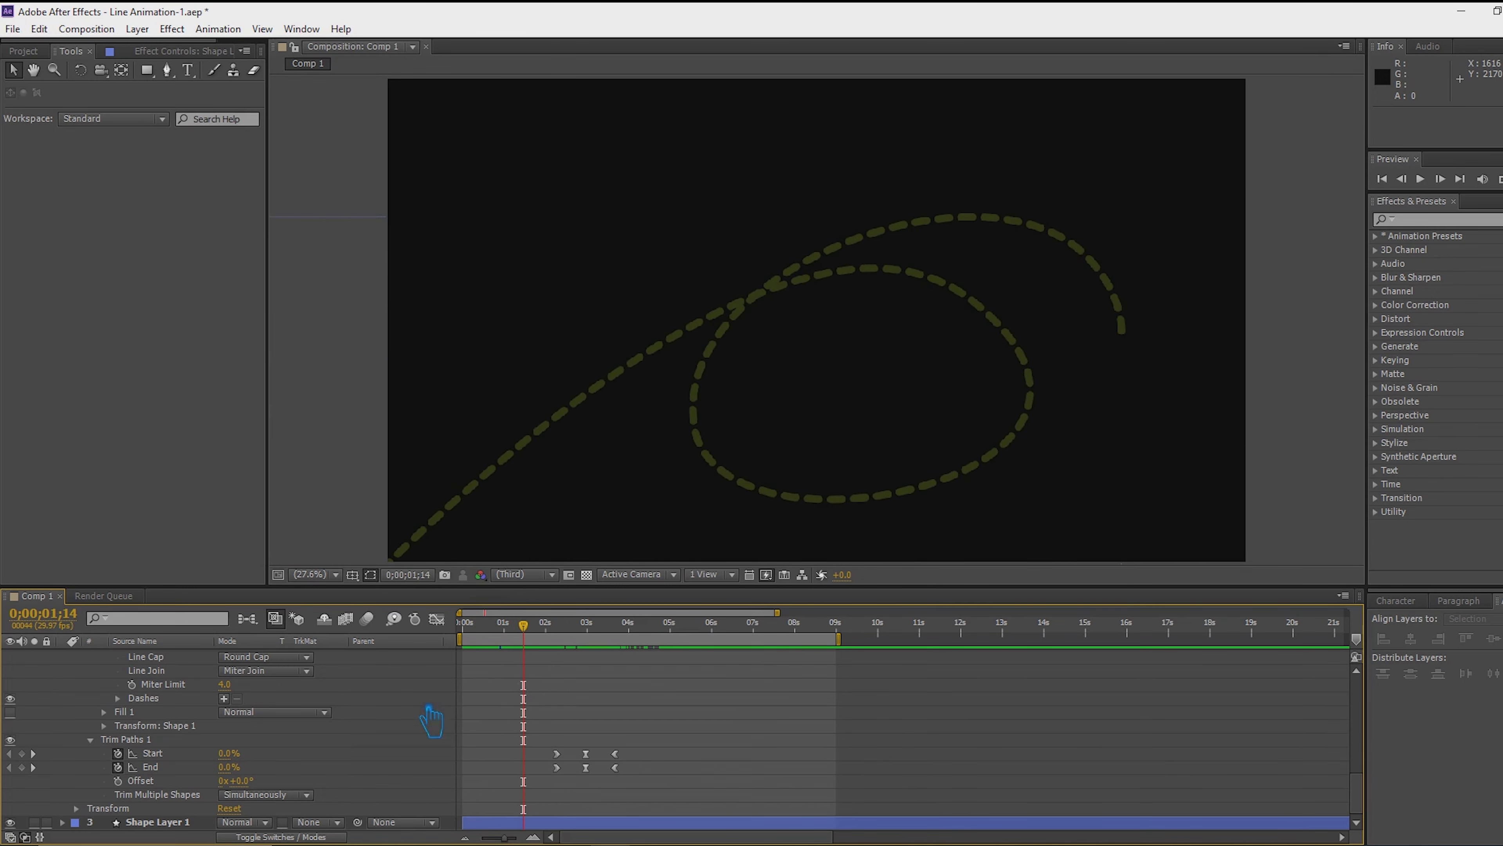
scroll(293, 726, up, 3)
click(62, 655)
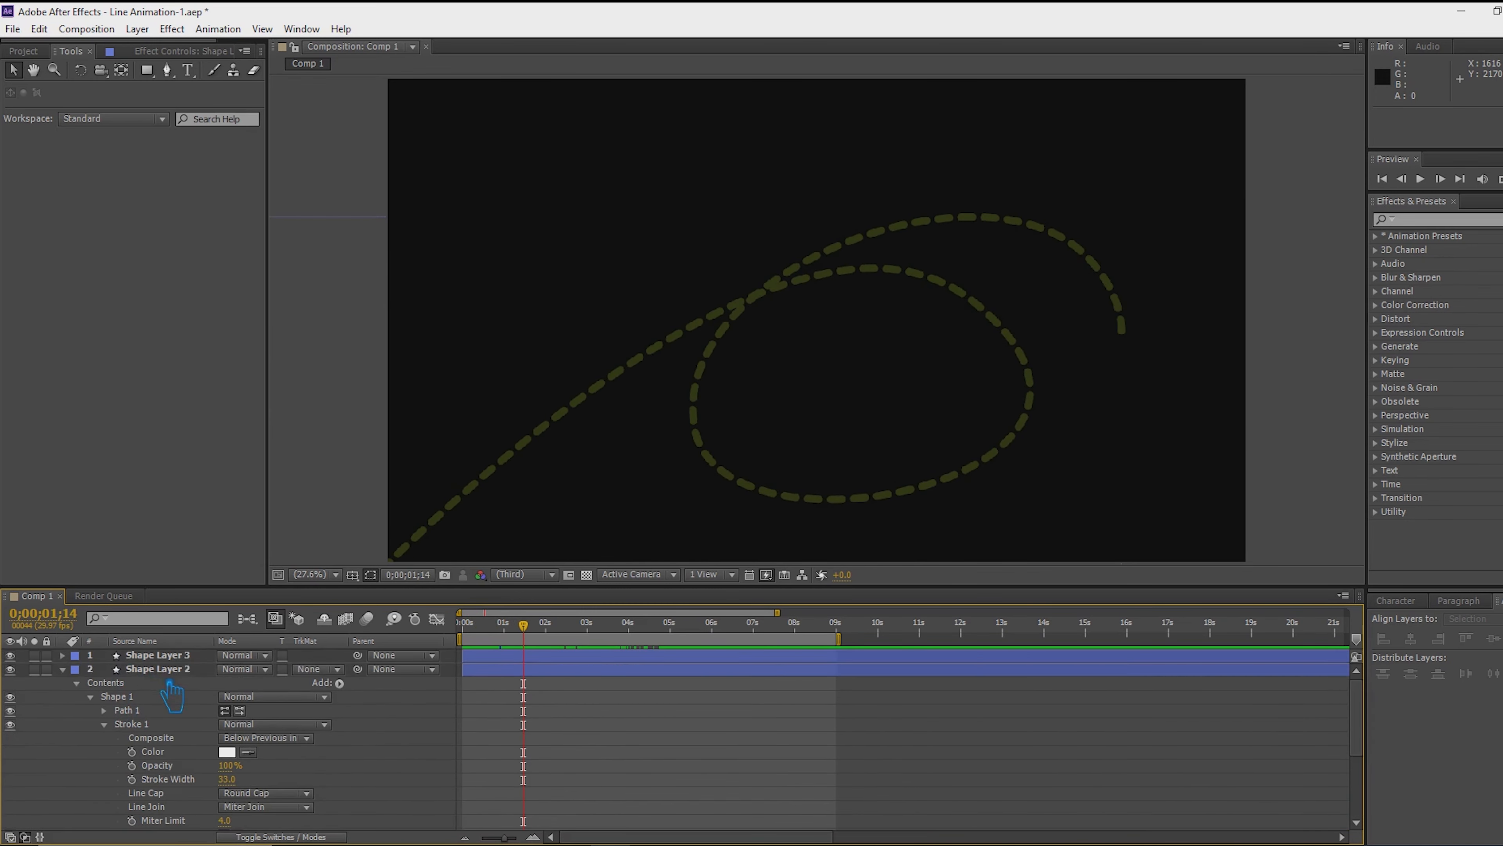
click(63, 669)
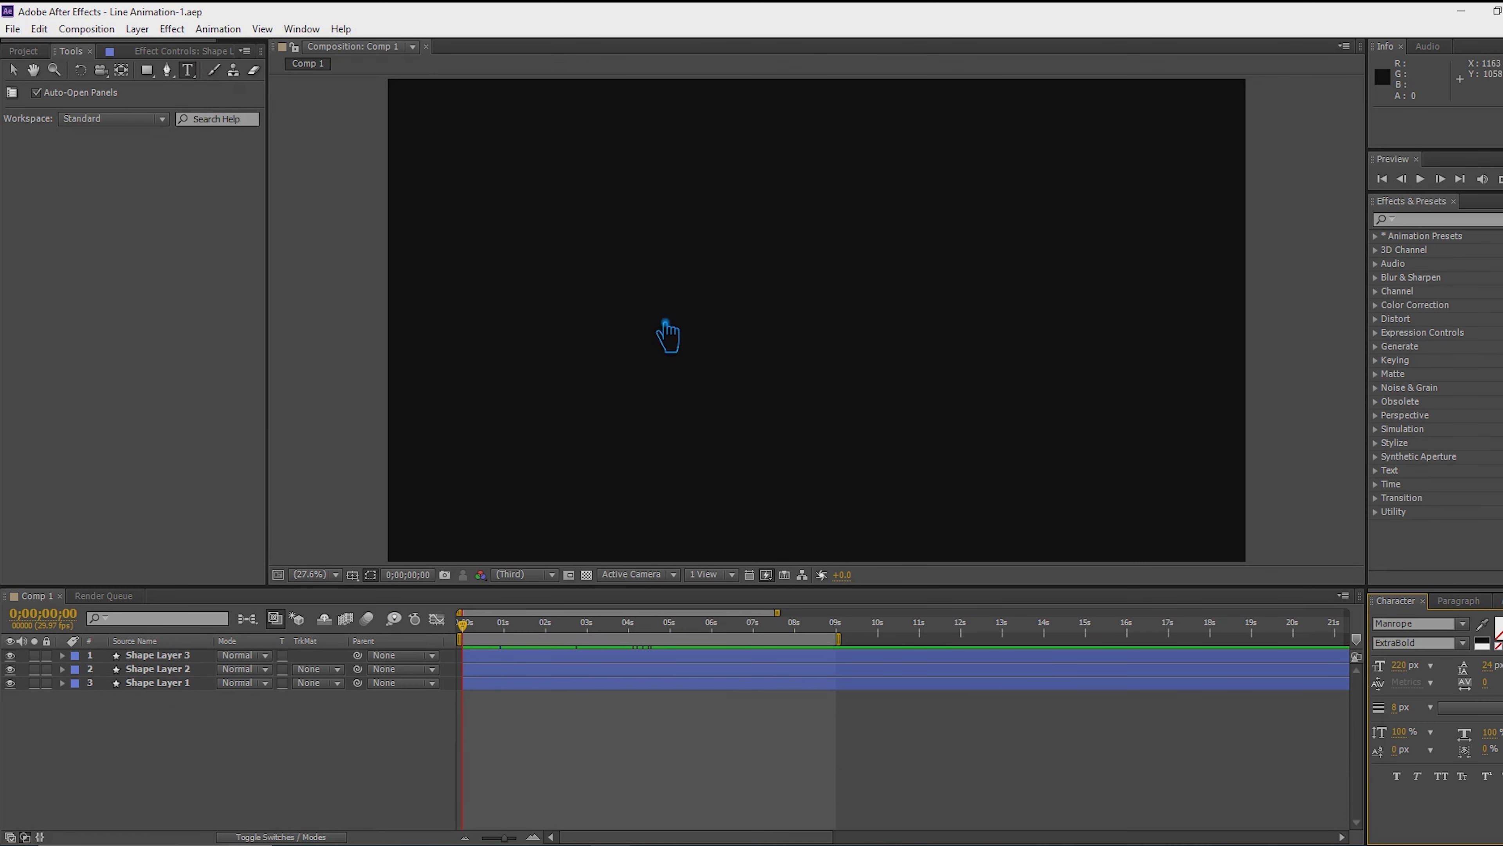
Add a text layer reading "Text Animation" in 220 px Manrope ExtraBold with a white outline at the composition's start
click(663, 314)
text(T)
text(exr)
key(BackSpace)
text(t)
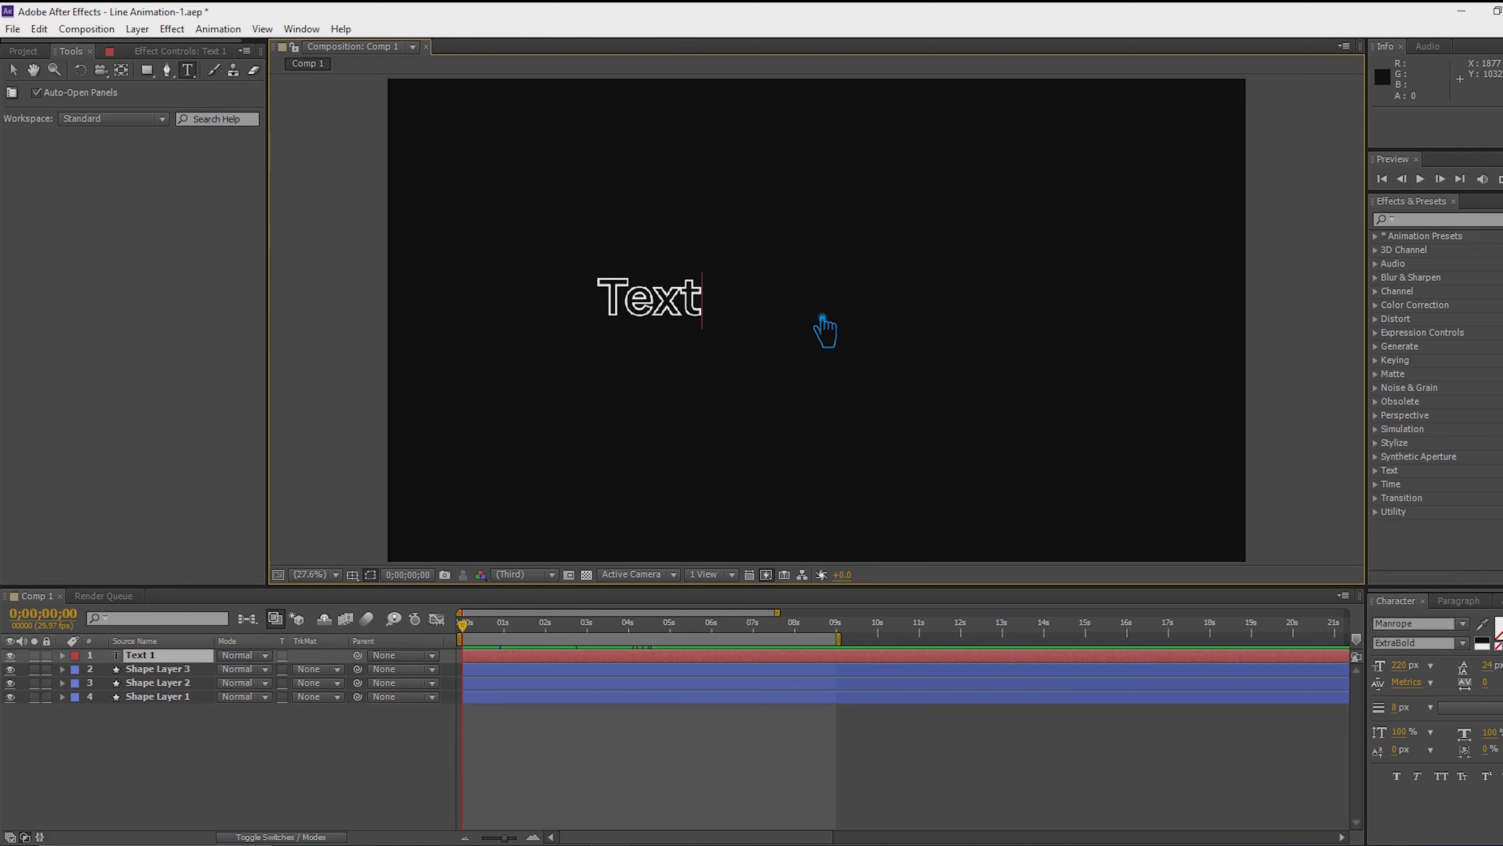
text( Animation)
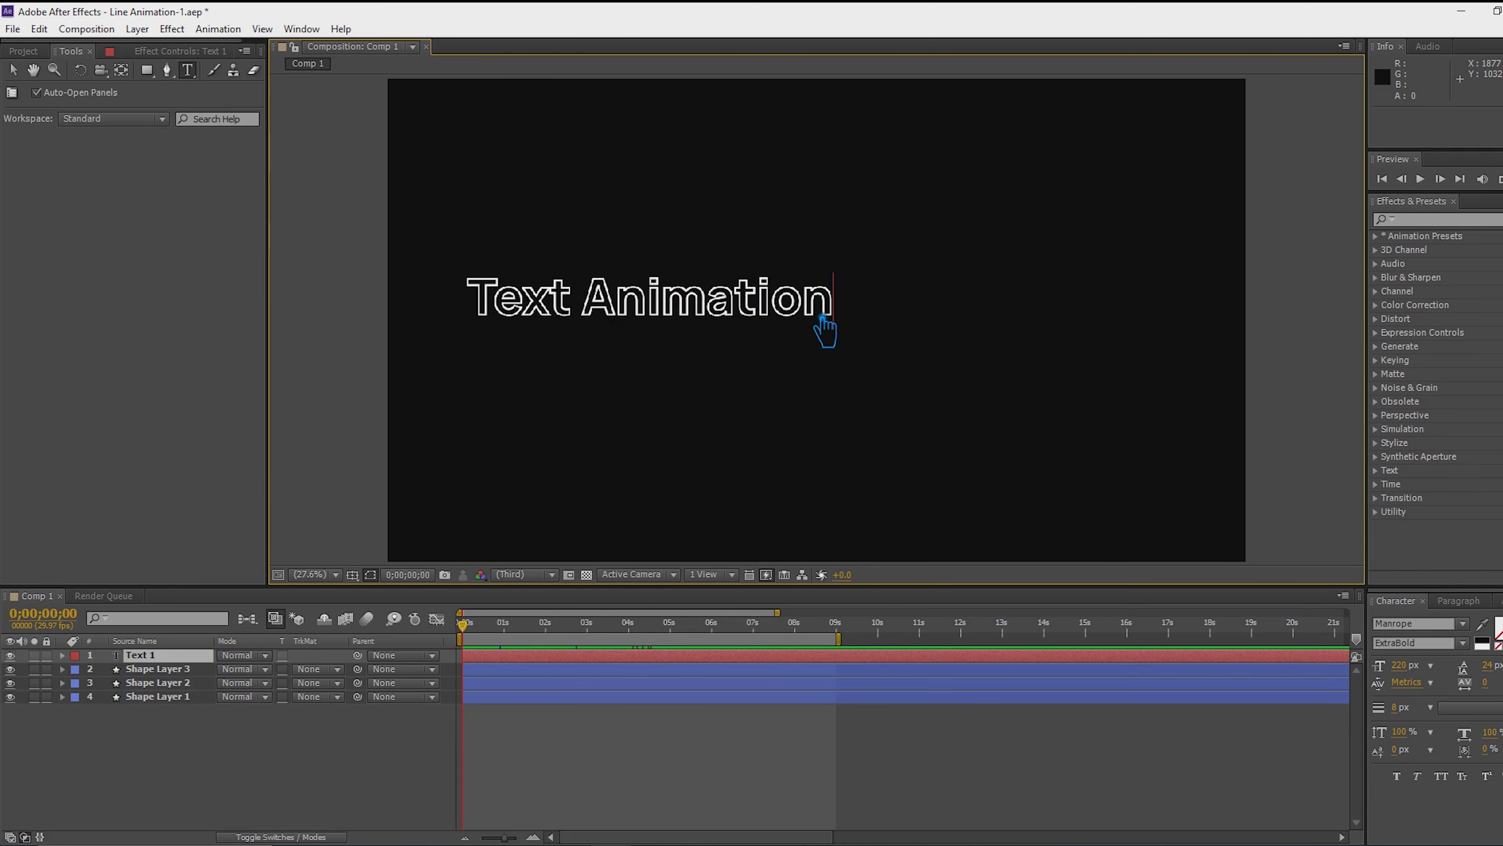
click(14, 71)
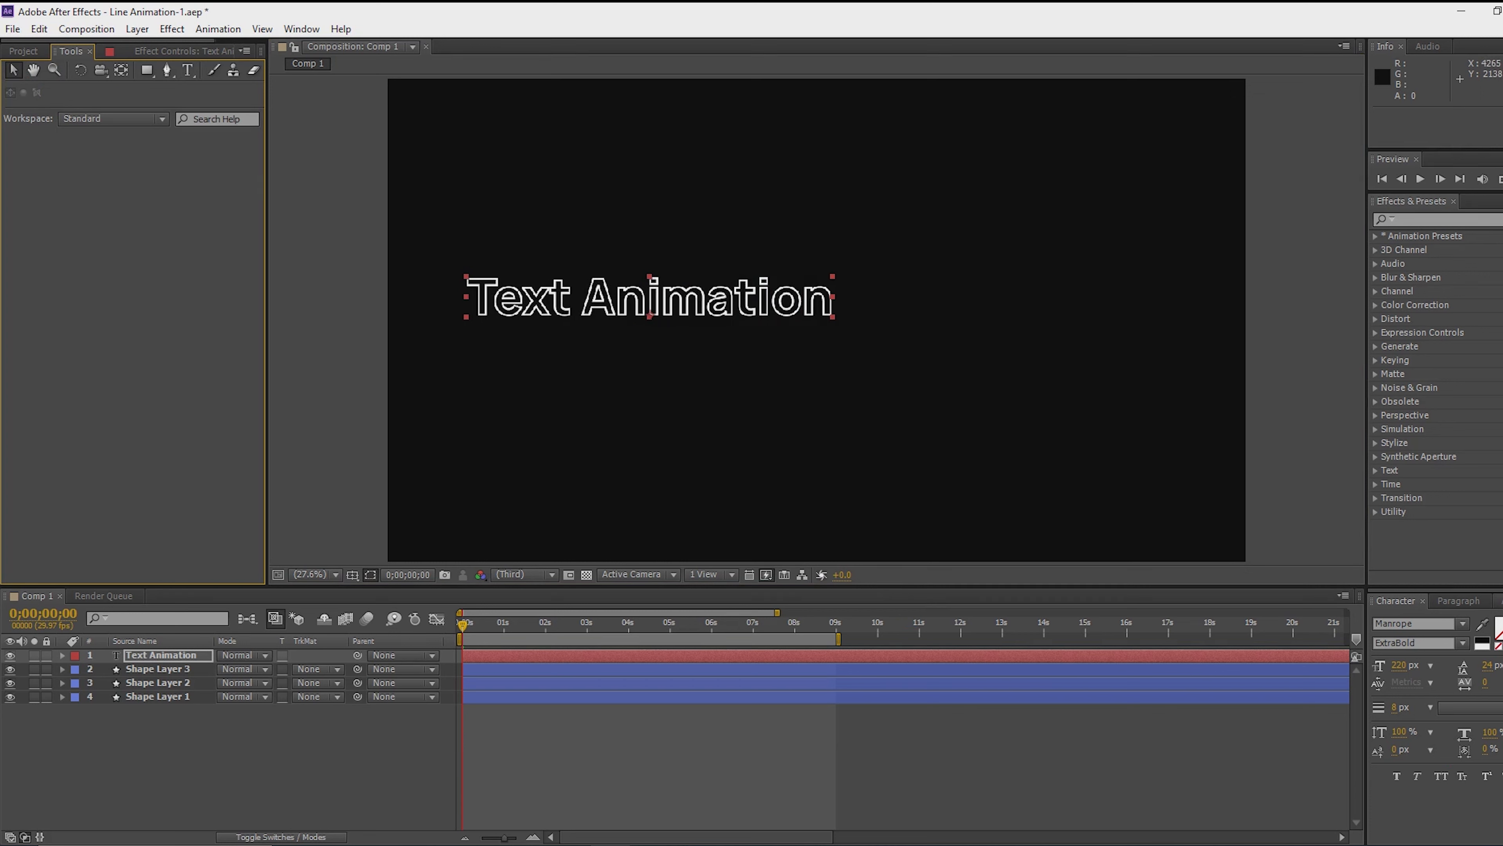
Center the text layer horizontally and vertically in the composition
click(1498, 600)
click(1411, 639)
click(1493, 638)
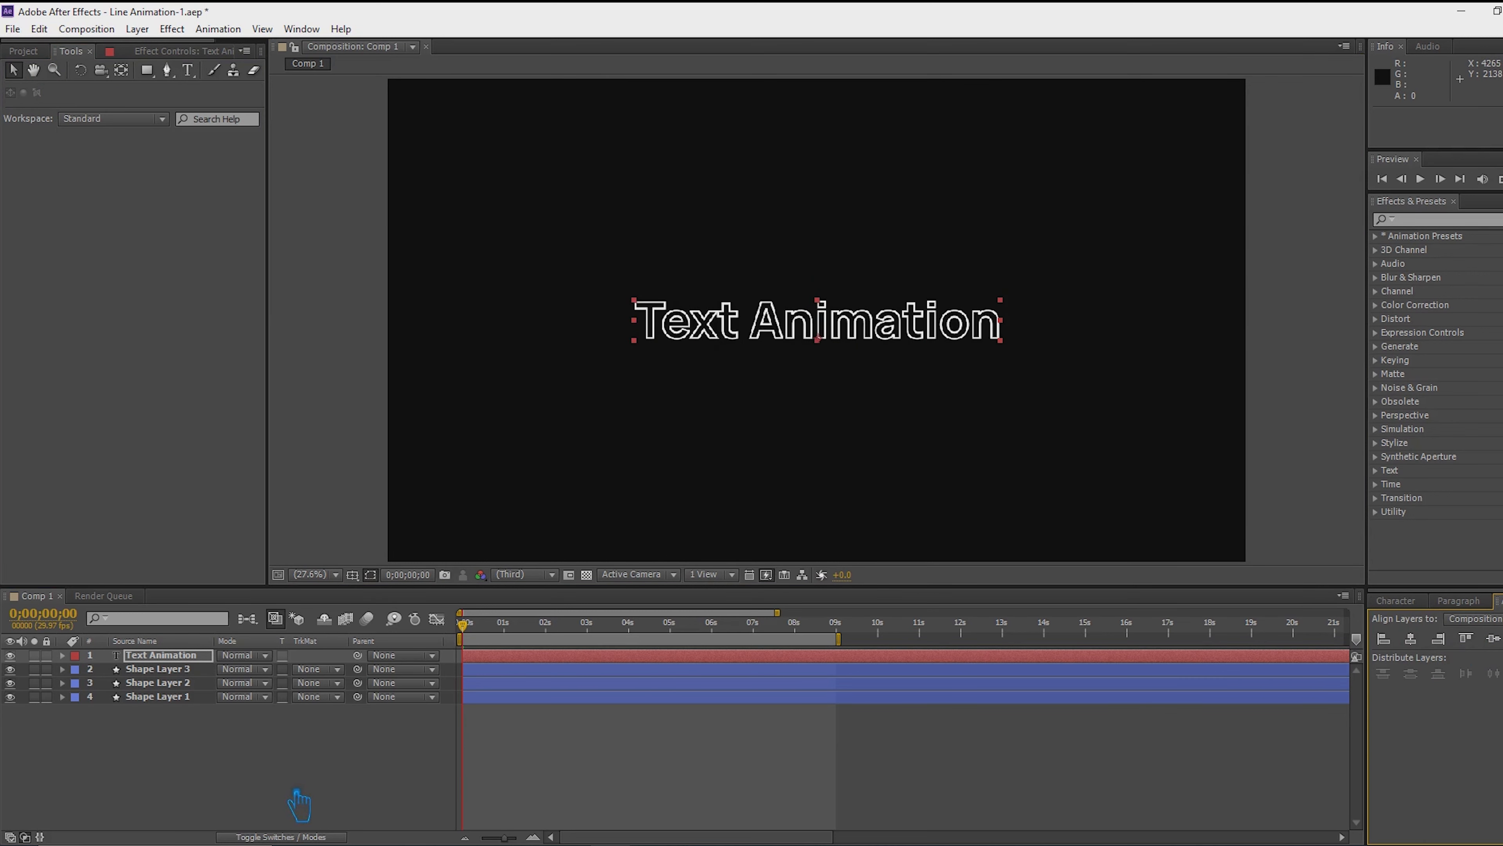
Try a dark red A33030 color on the text, cancel it, and swap the fill and stroke back and forth
click(170, 658)
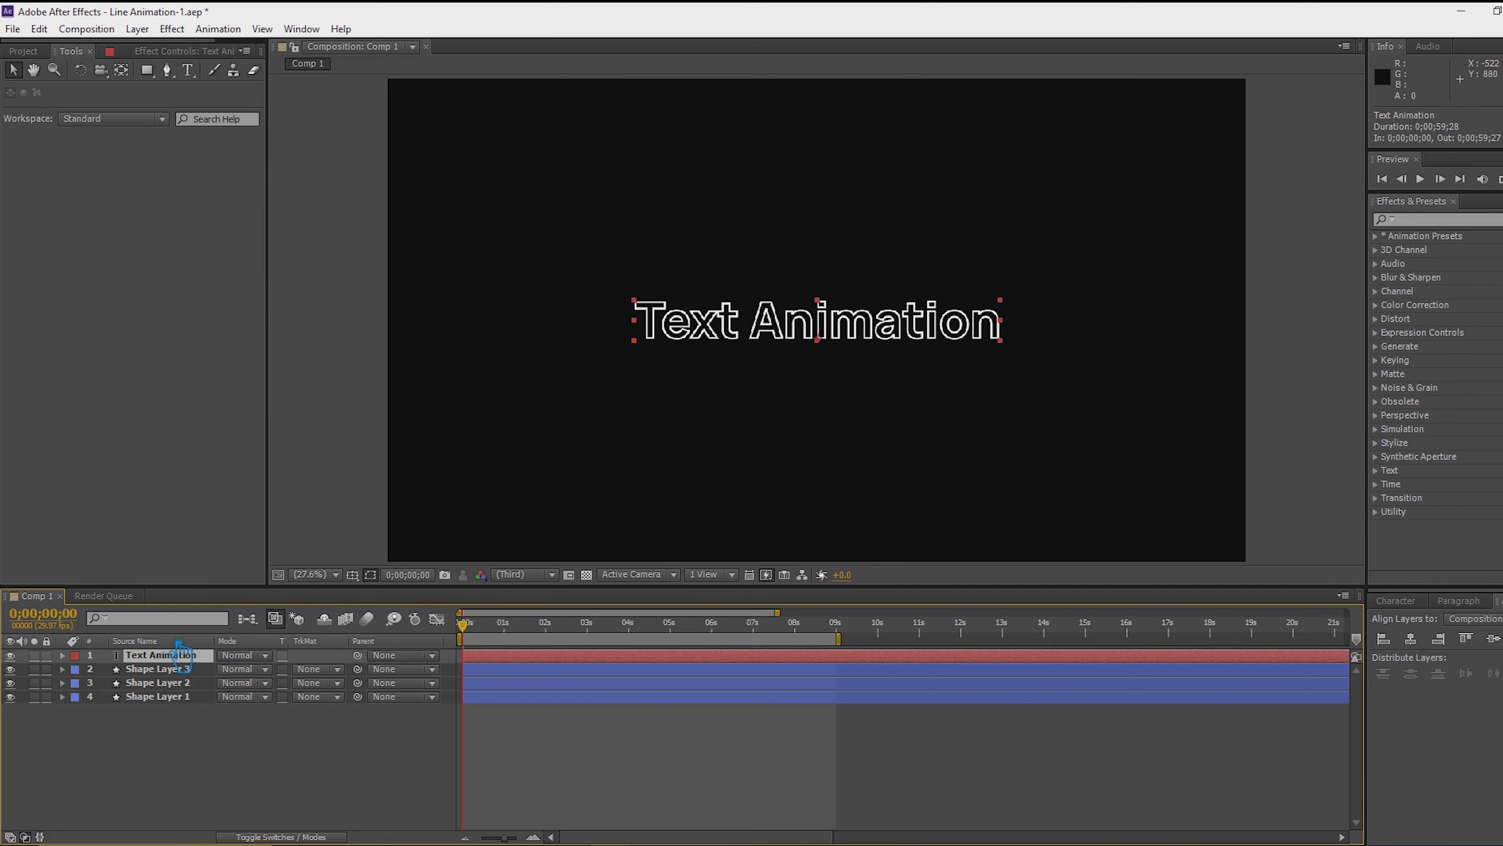
click(1457, 600)
click(1415, 601)
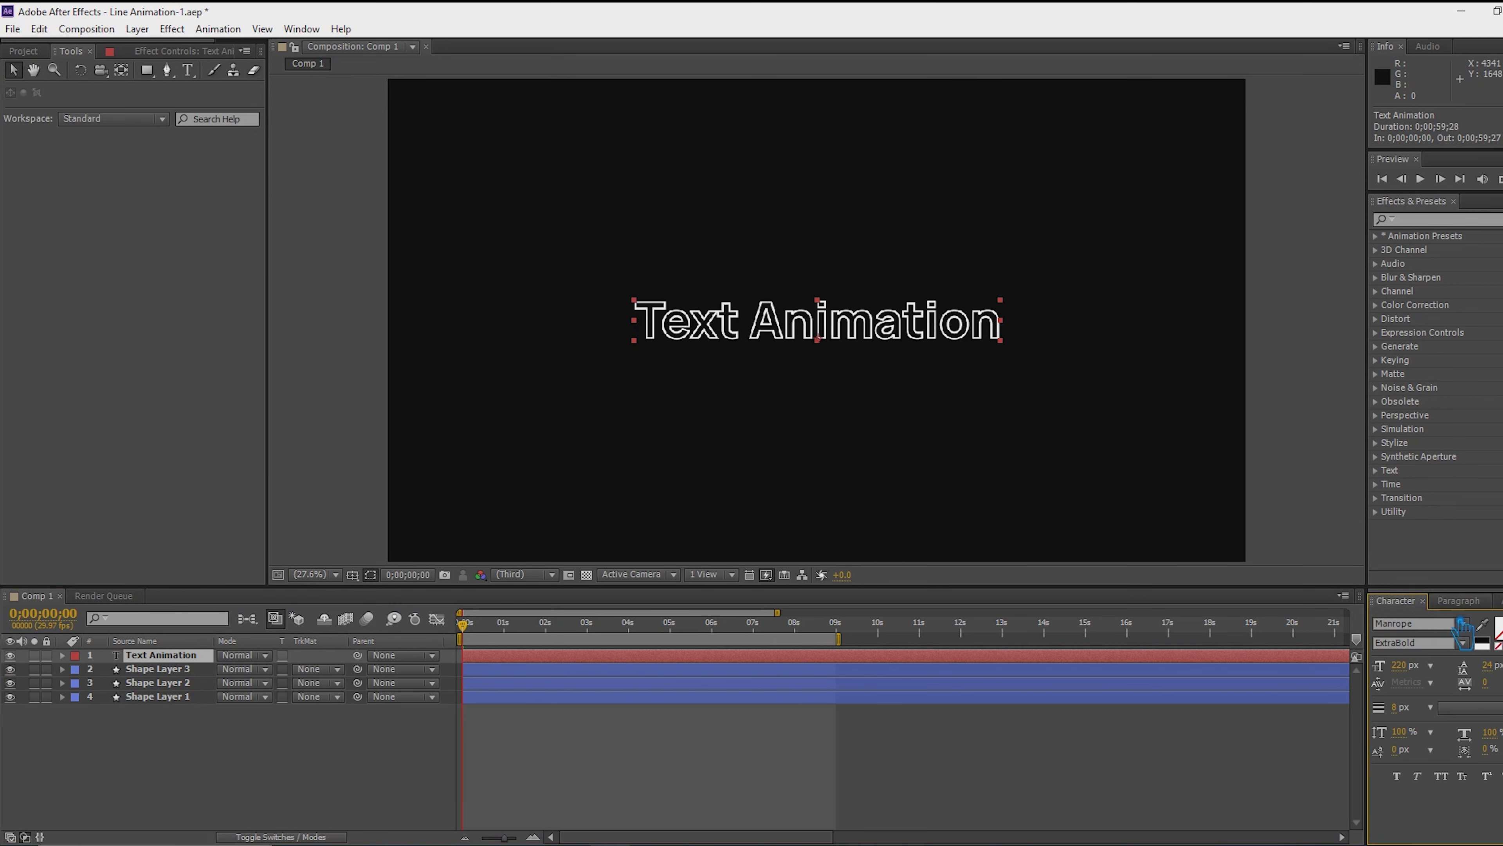
click(1497, 626)
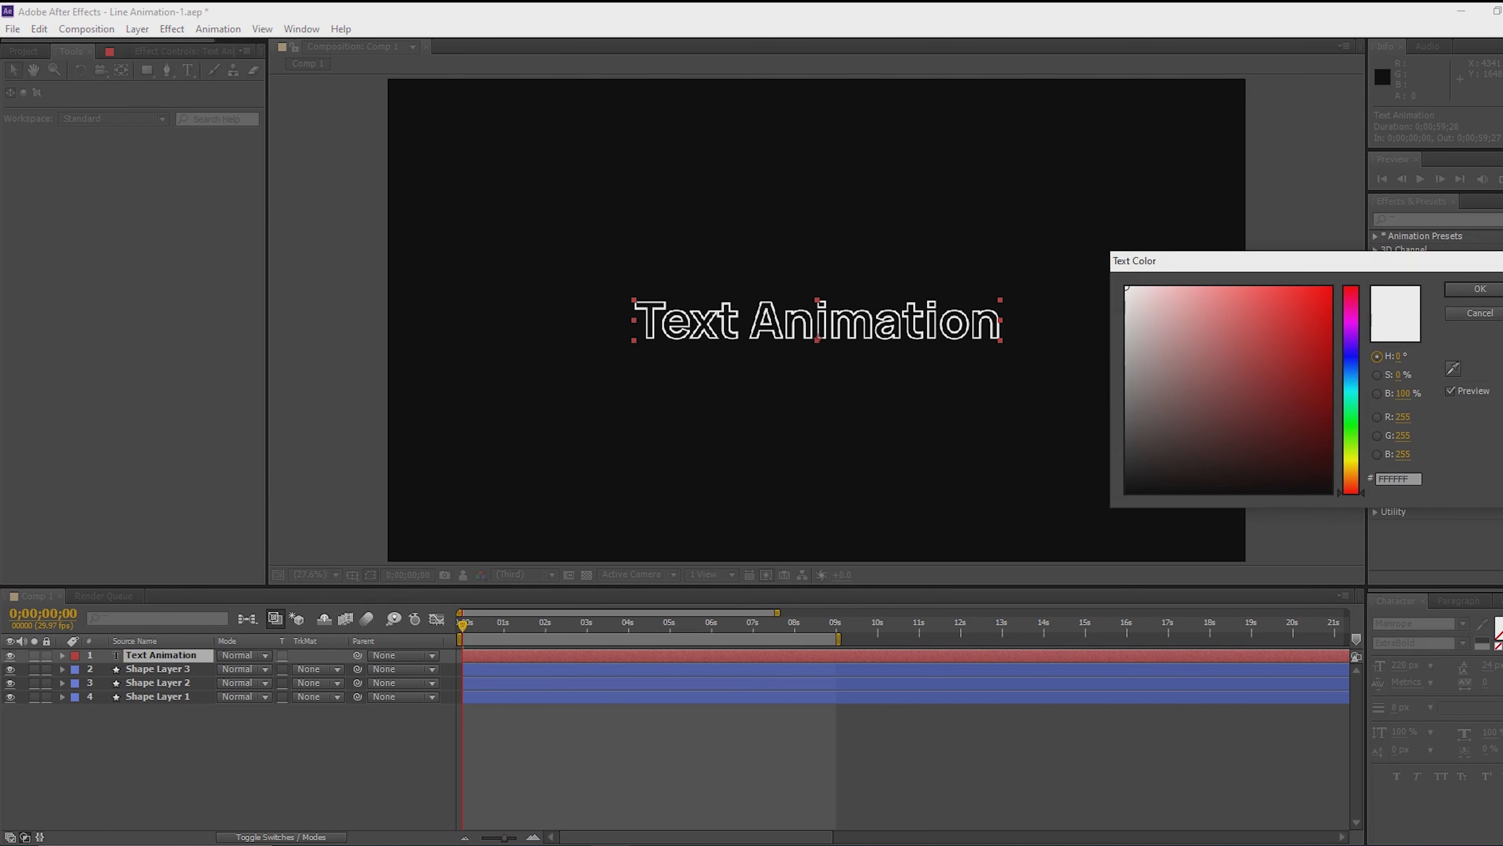
drag(1315, 326, 1270, 360)
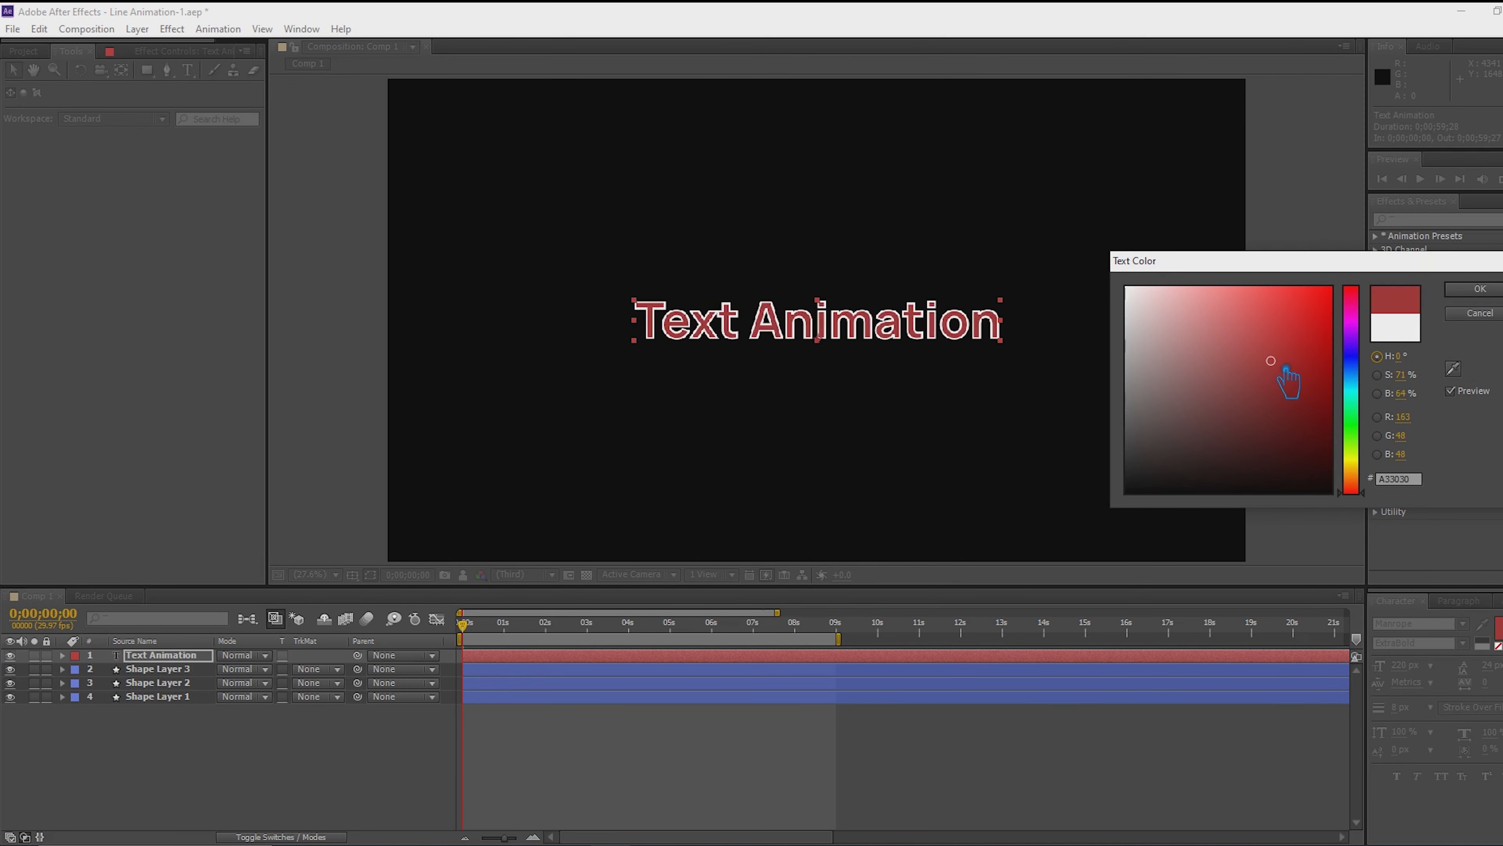
key(Escape)
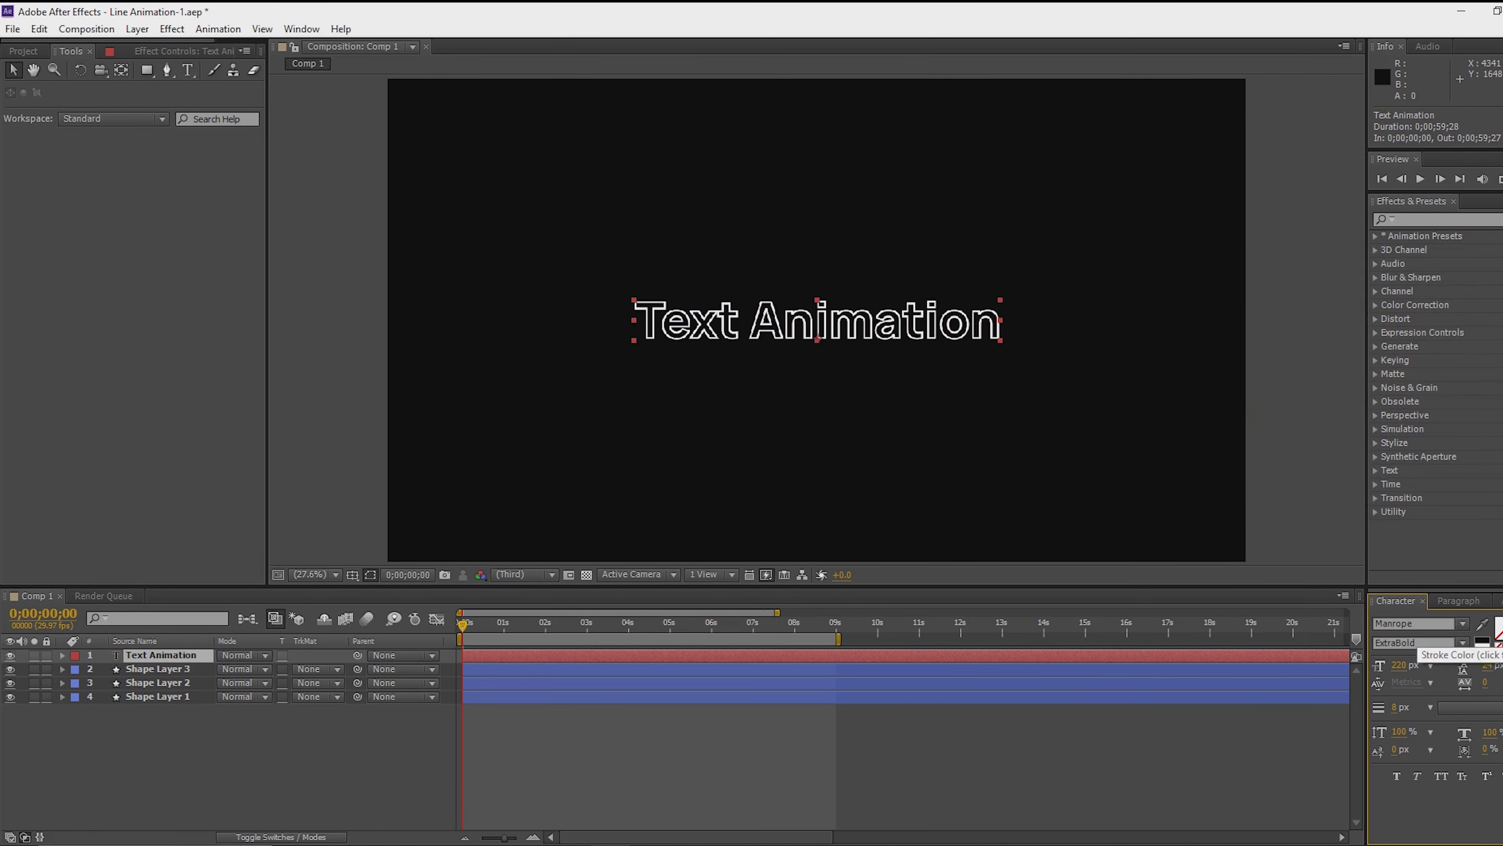
click(1487, 638)
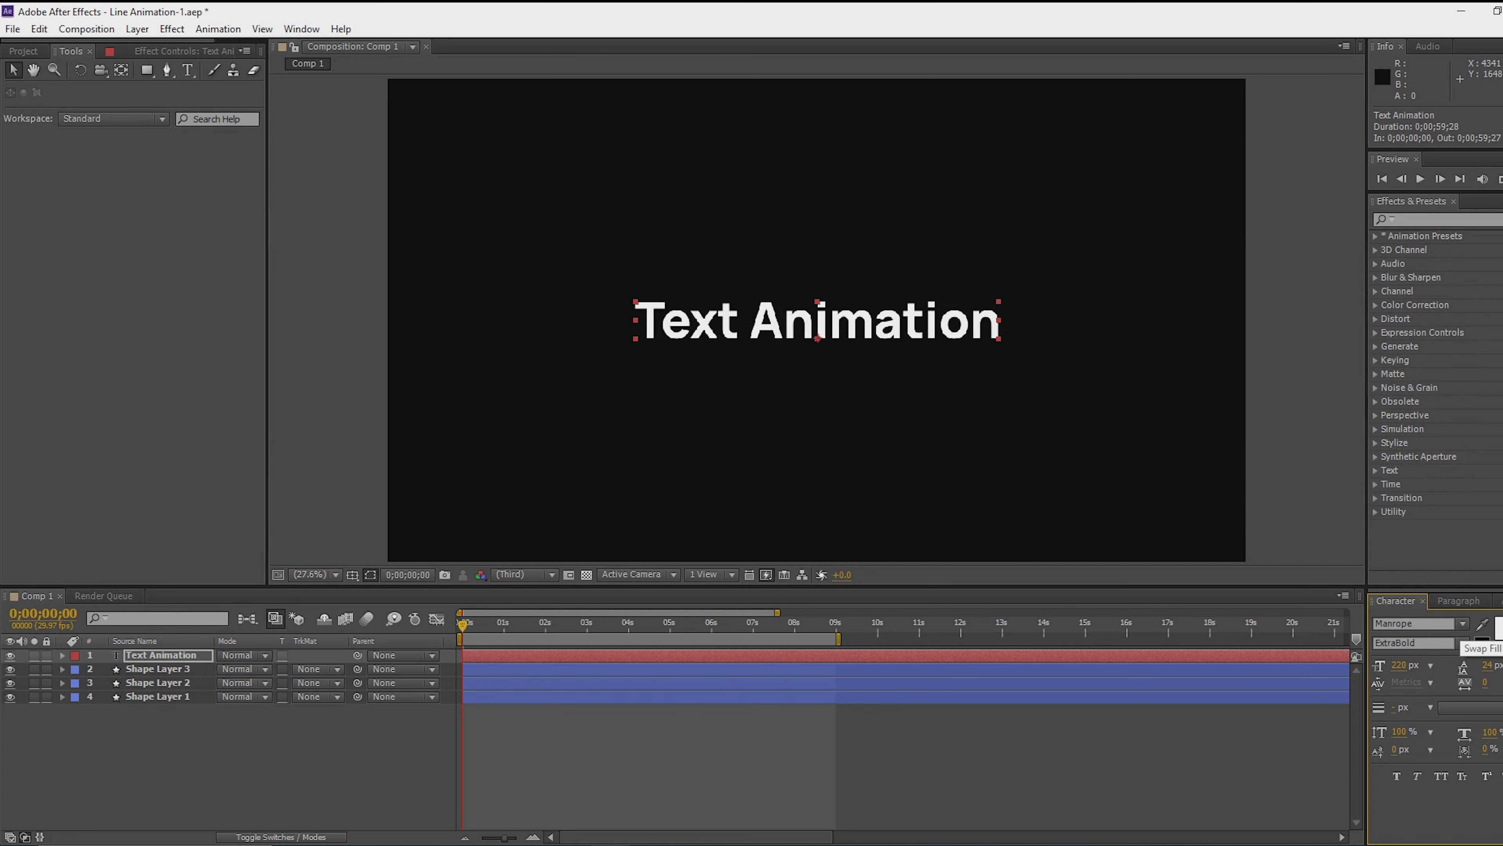
click(1487, 639)
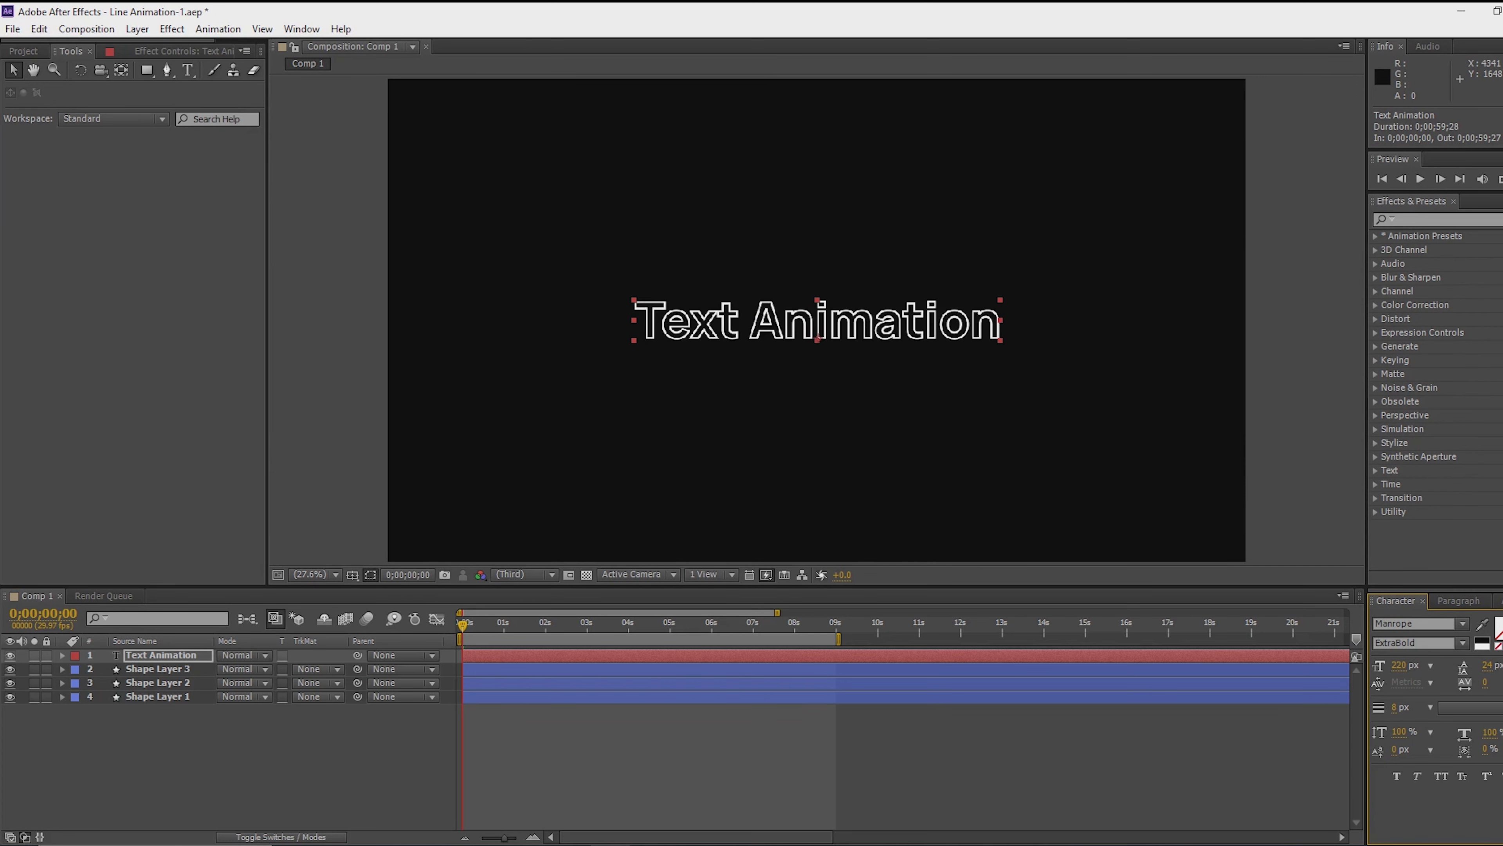
click(375, 716)
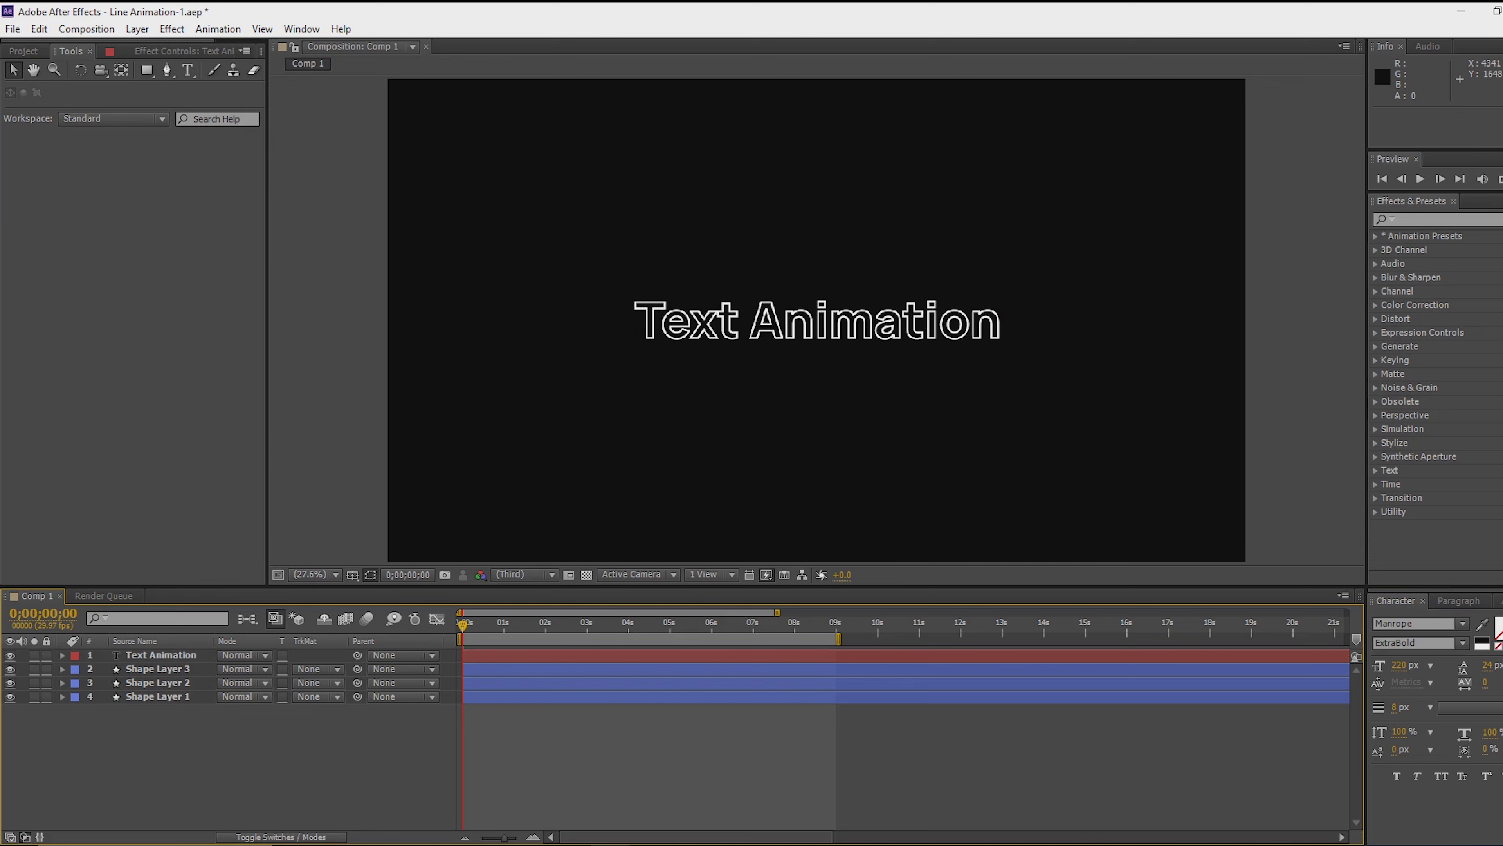
Create shapes from the Text Animation layer and lock the original text layer
click(487, 656)
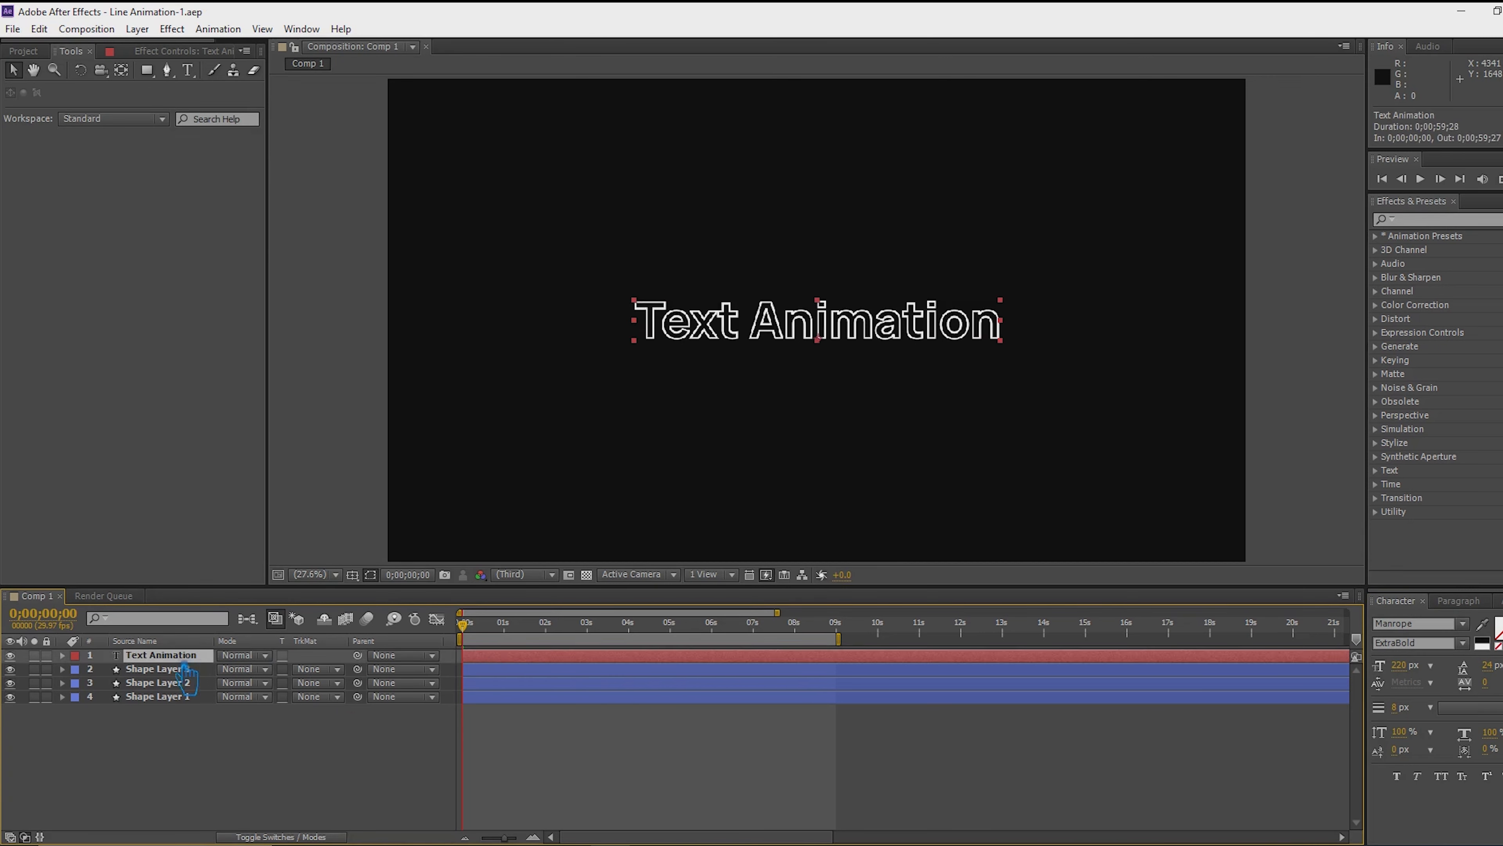
click(61, 655)
click(340, 669)
click(63, 656)
right_click(180, 656)
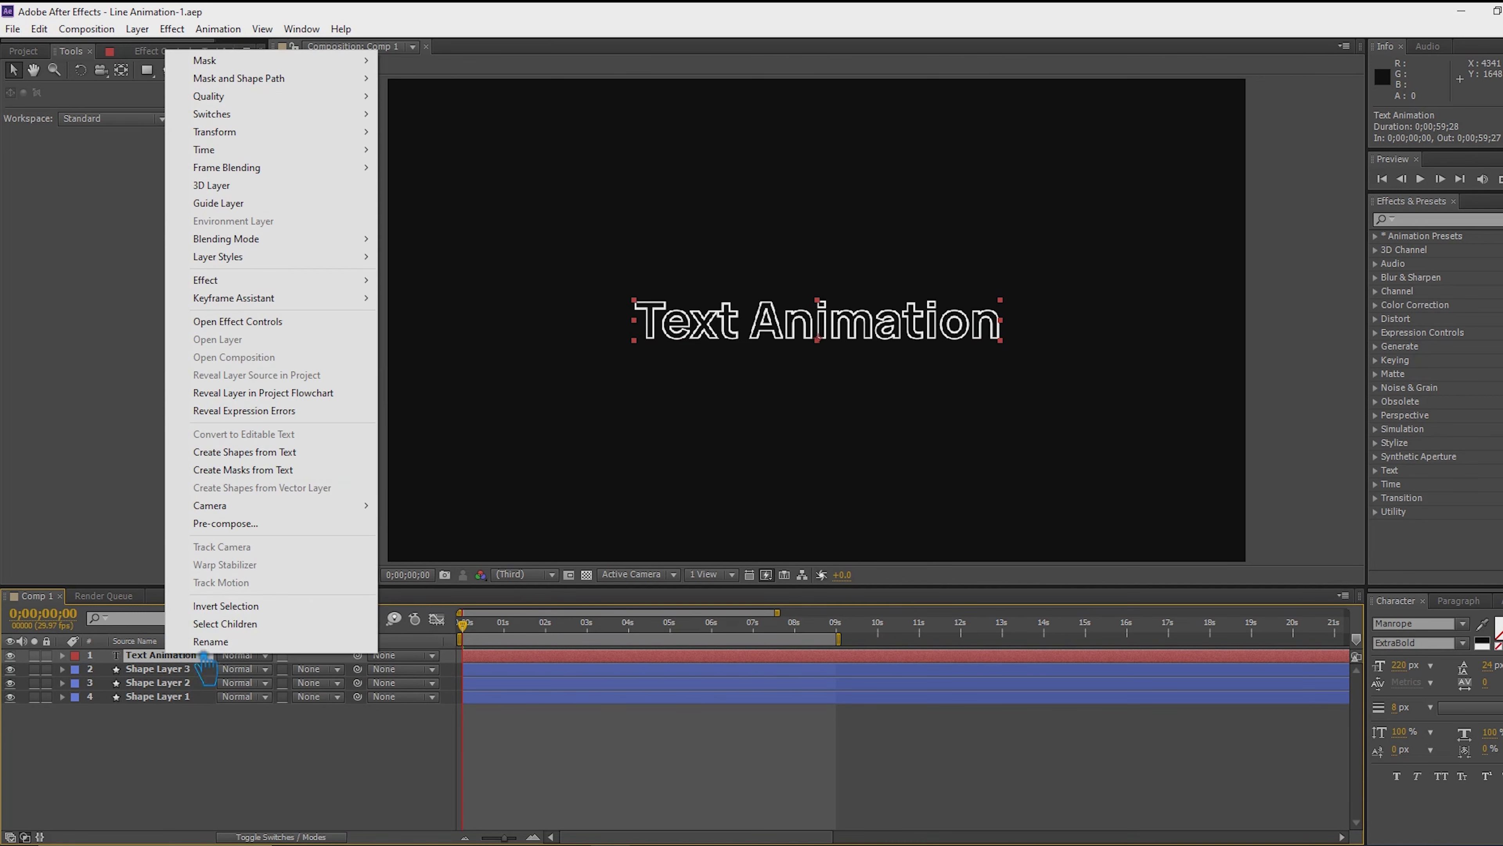
click(298, 452)
click(46, 669)
Split the text outlines layer at 0;00;02;01 and split its second piece at 0;00;03;29
key(space)
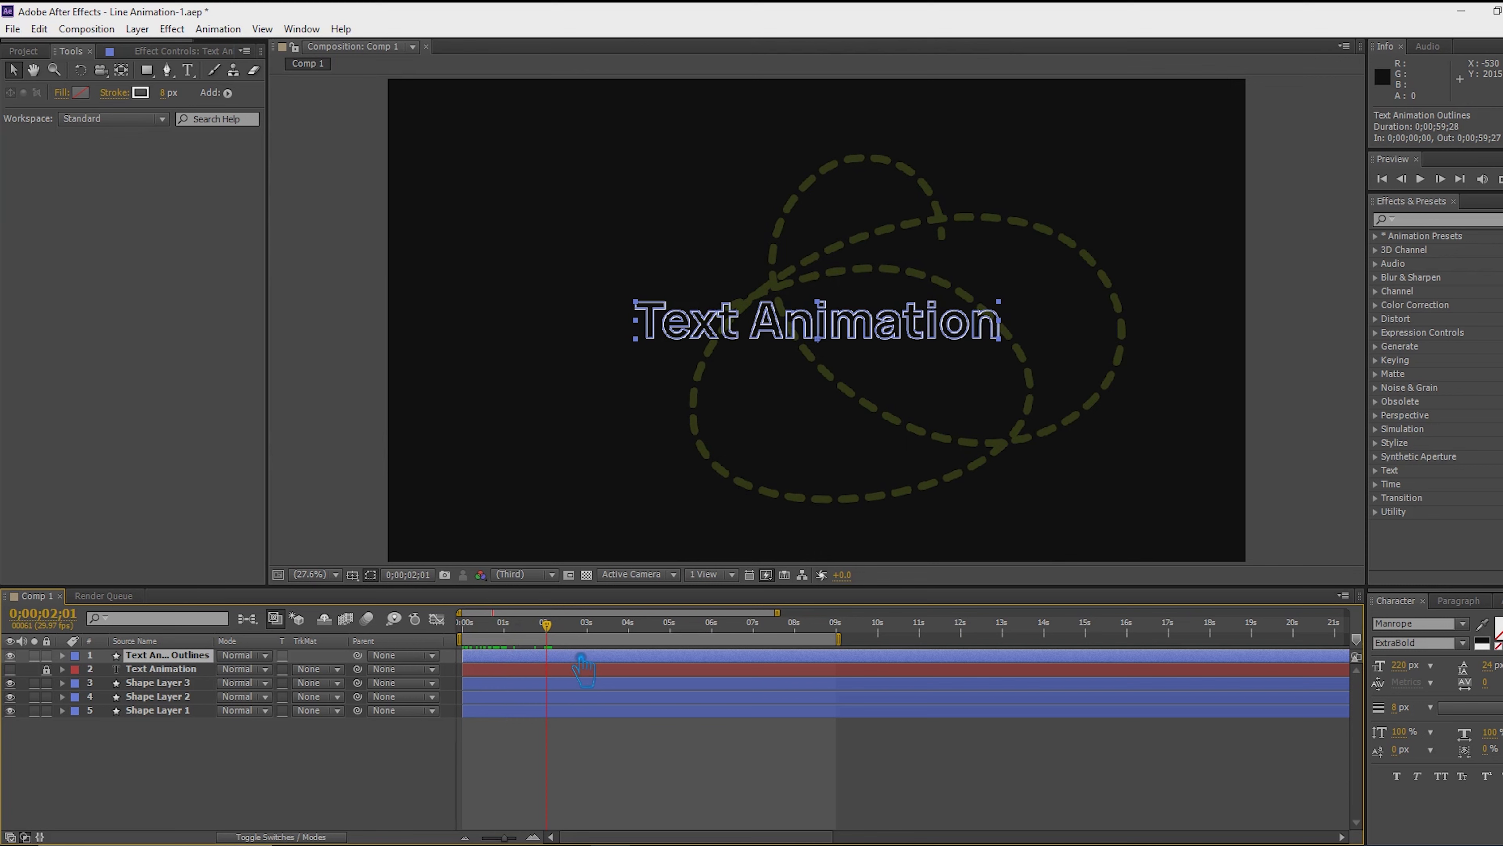
key(ctrl+shift+d)
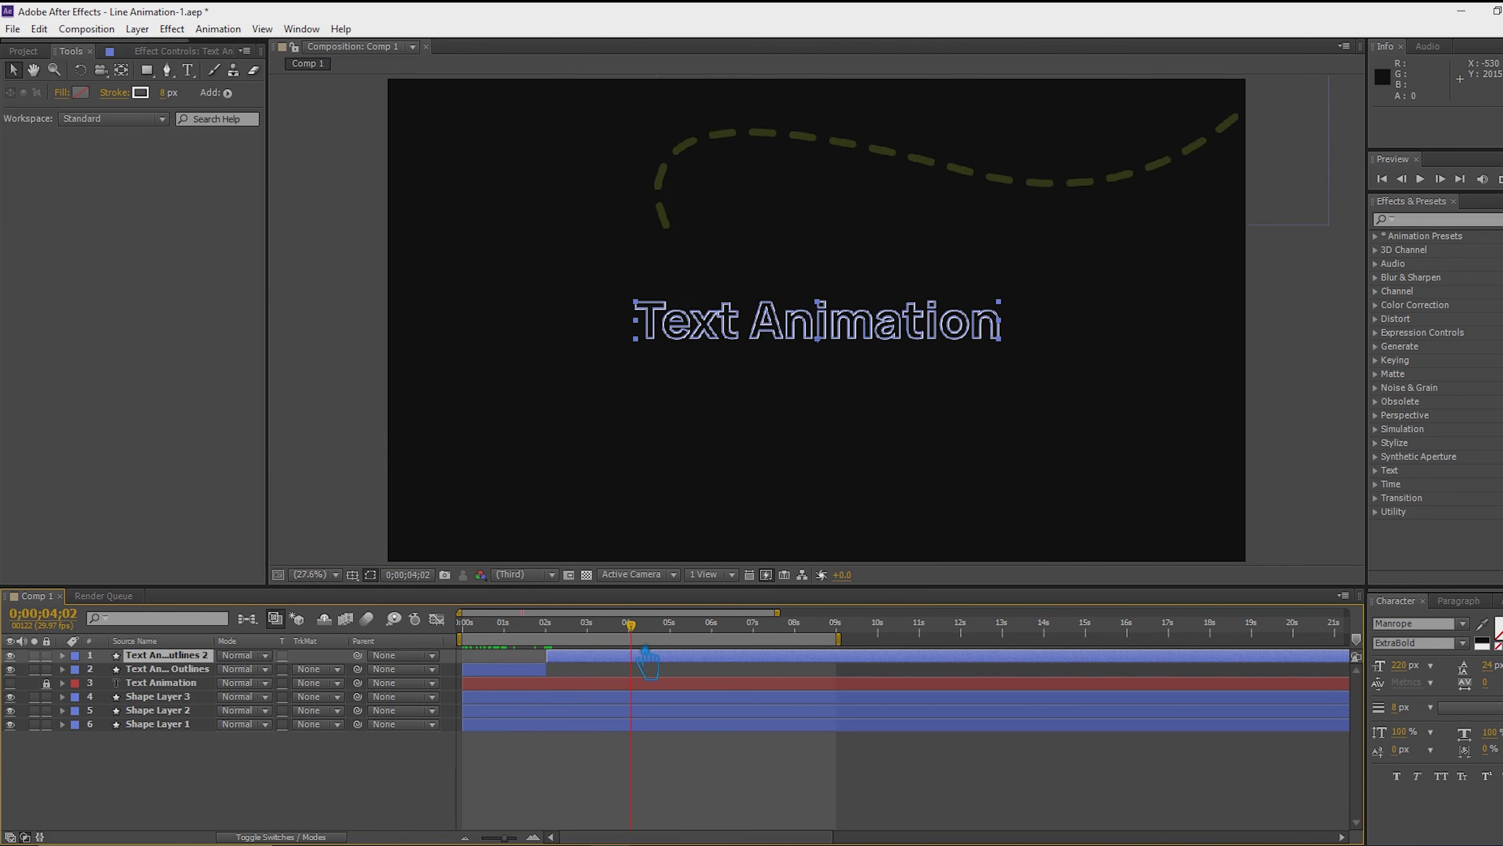
key(Page_Up)
key(Page_Up)
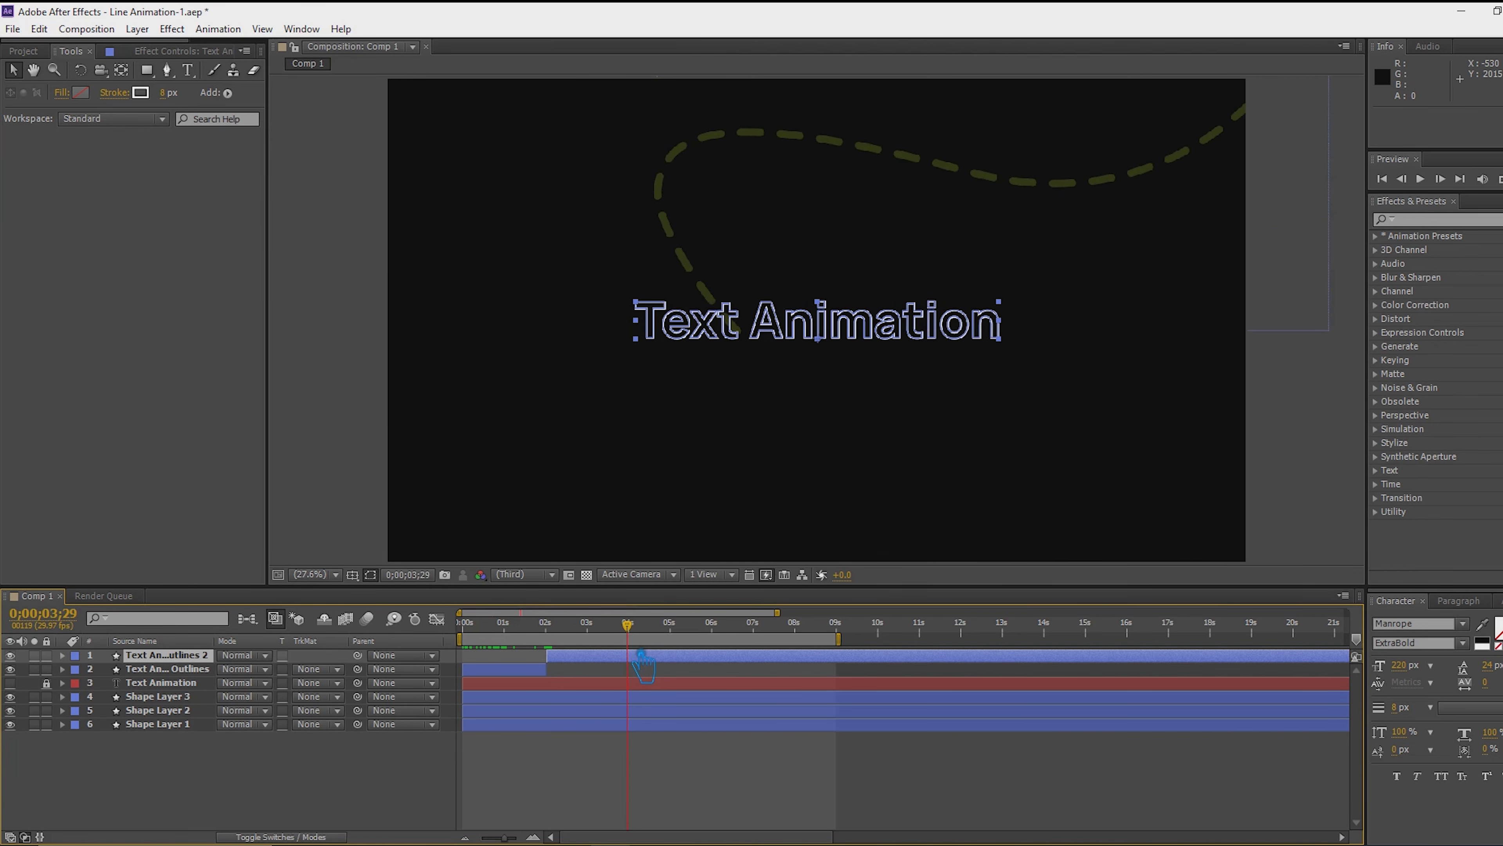
key(ctrl+shift+d)
Split the last outlines piece at about 5.8 seconds and trim the final piece's end to about 0;00;07;22
drag(629, 626, 781, 634)
key(ctrl+shift+d)
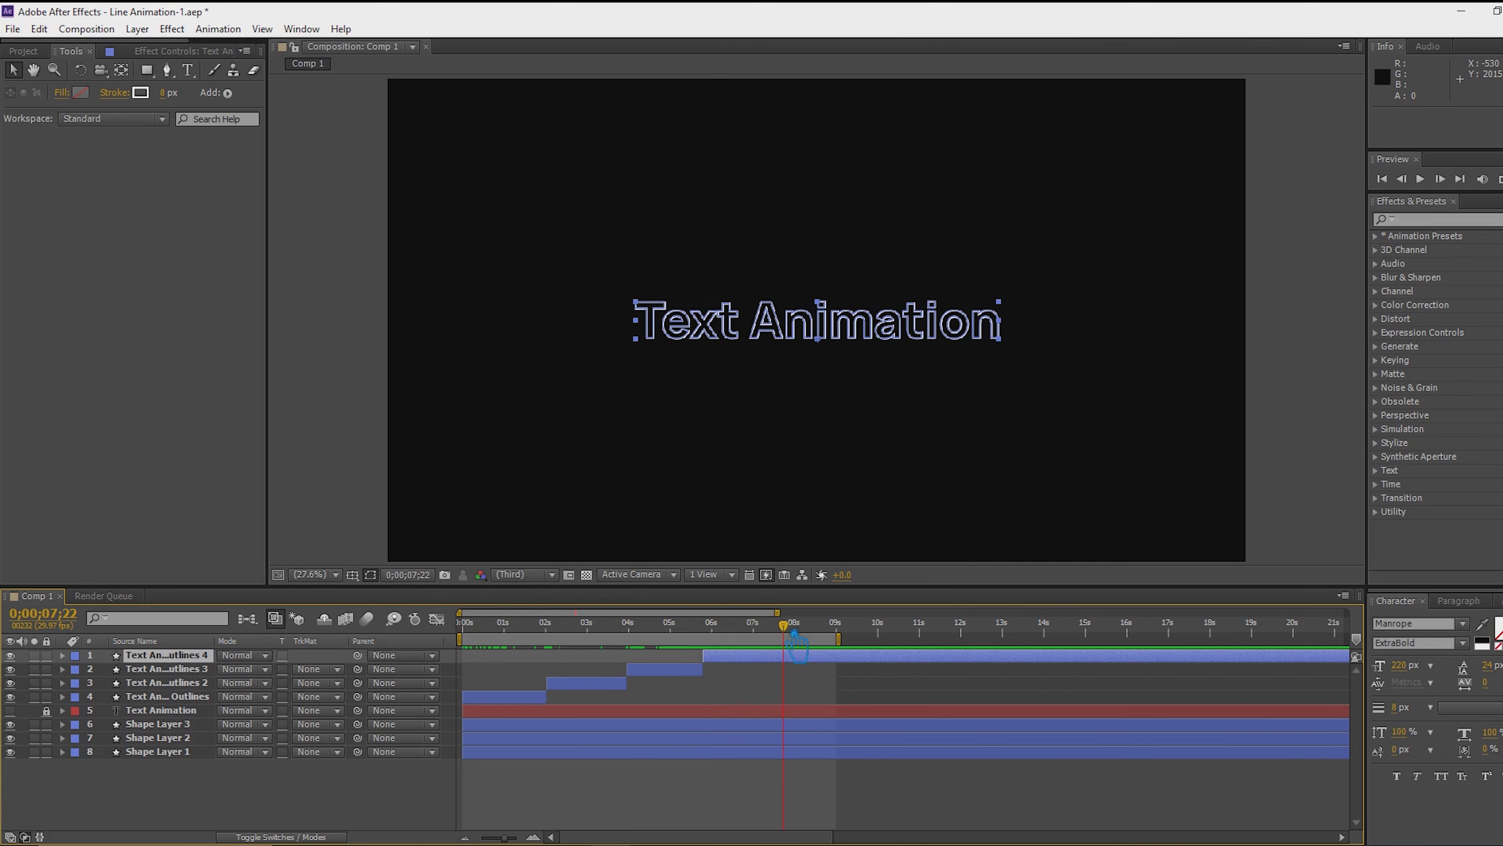
key(alt+bracketright)
Add Trim Paths to the first text outlines piece, Text Animation Outlines
drag(805, 631, 468, 637)
click(504, 698)
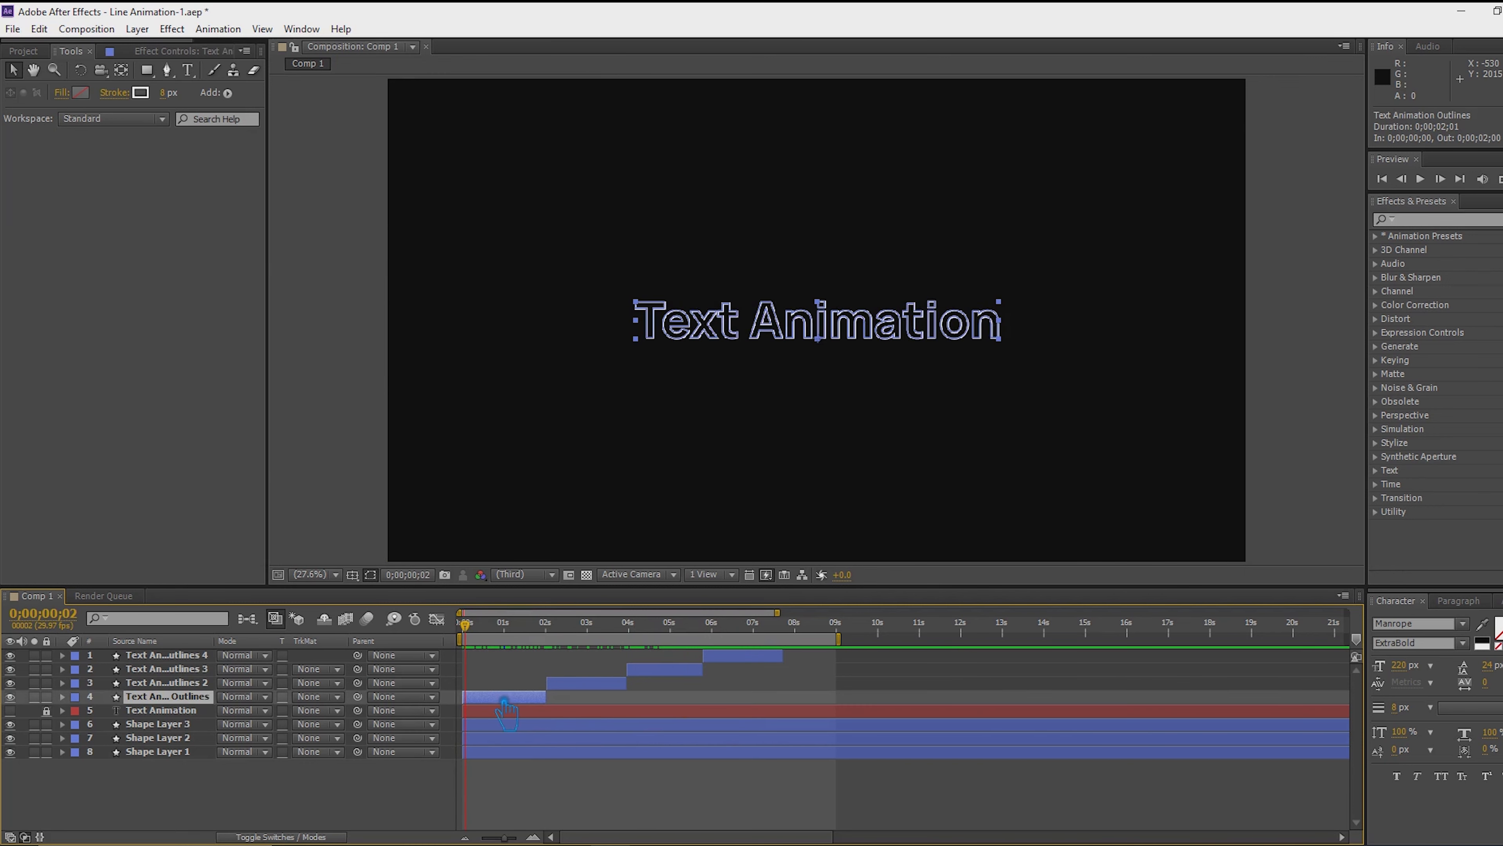
click(62, 696)
click(339, 710)
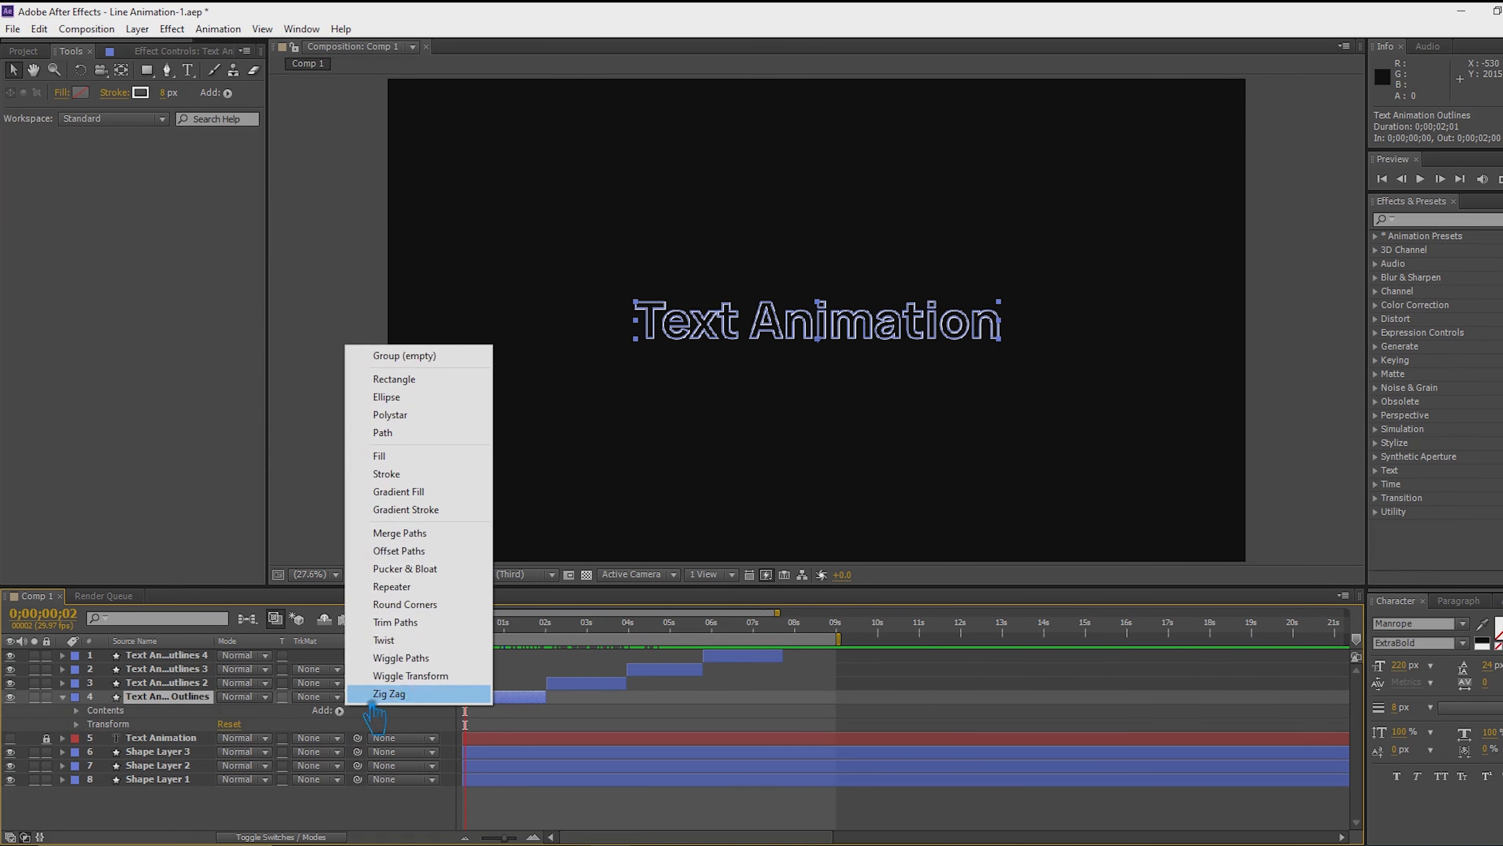
click(427, 622)
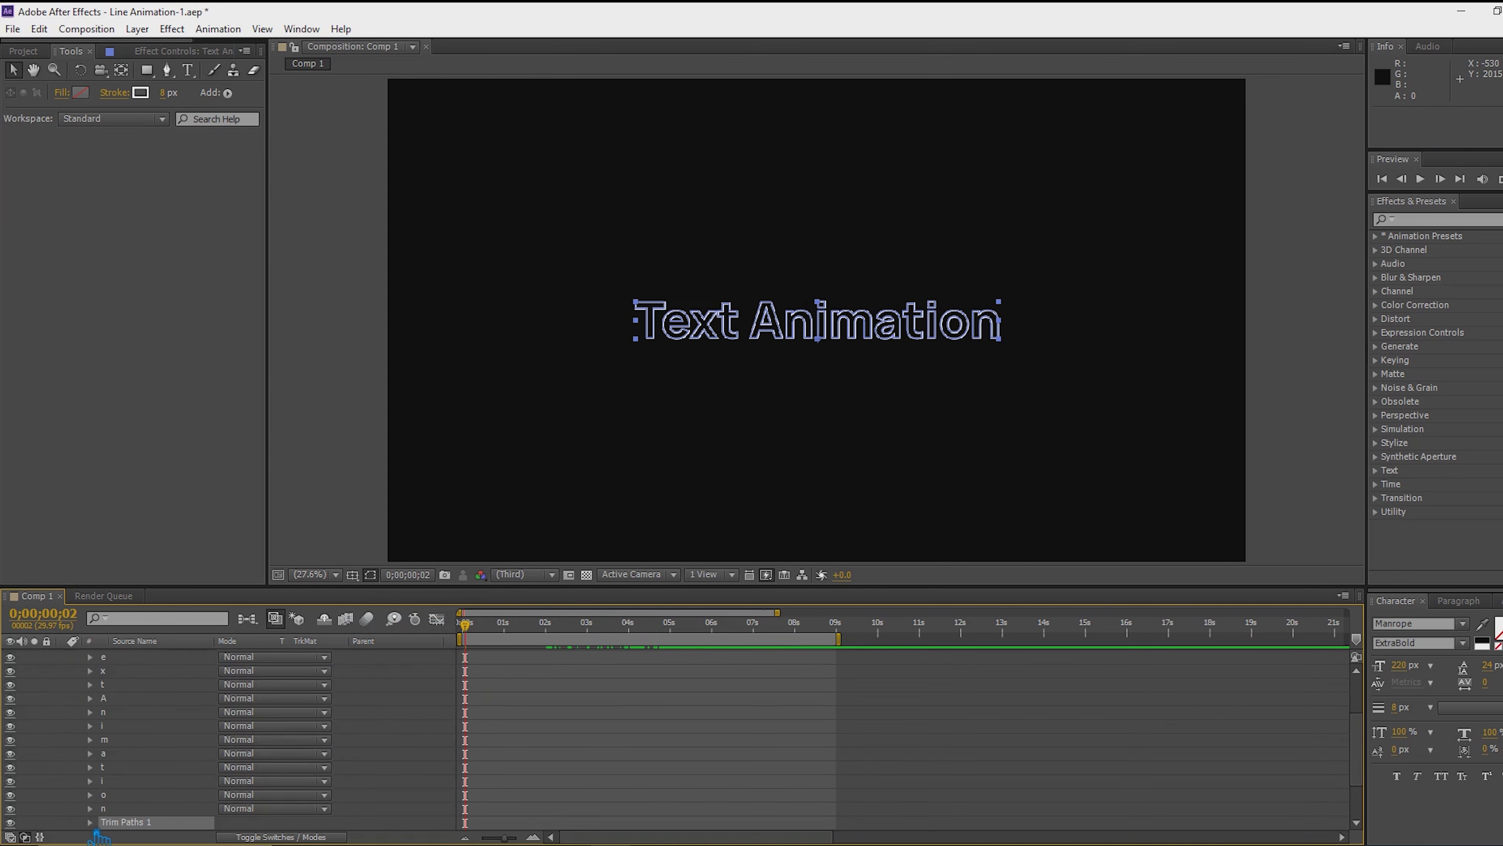
Keyframe the first outlines piece's Trim Paths End at 0% at 0;00;00;00 and 100% at 0;00;02;00
drag(482, 640, 563, 655)
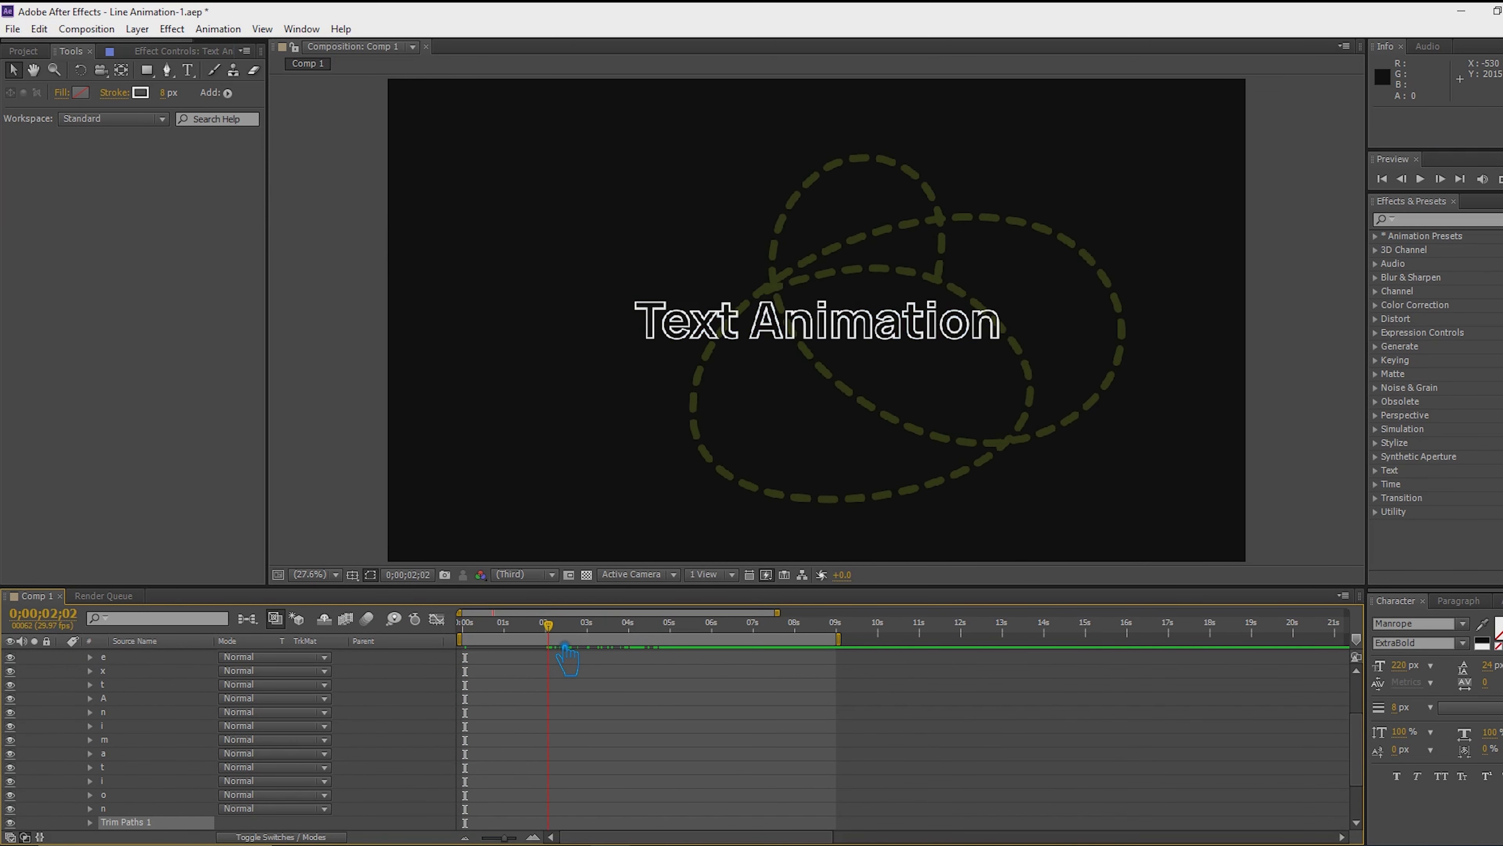
drag(563, 657, 564, 658)
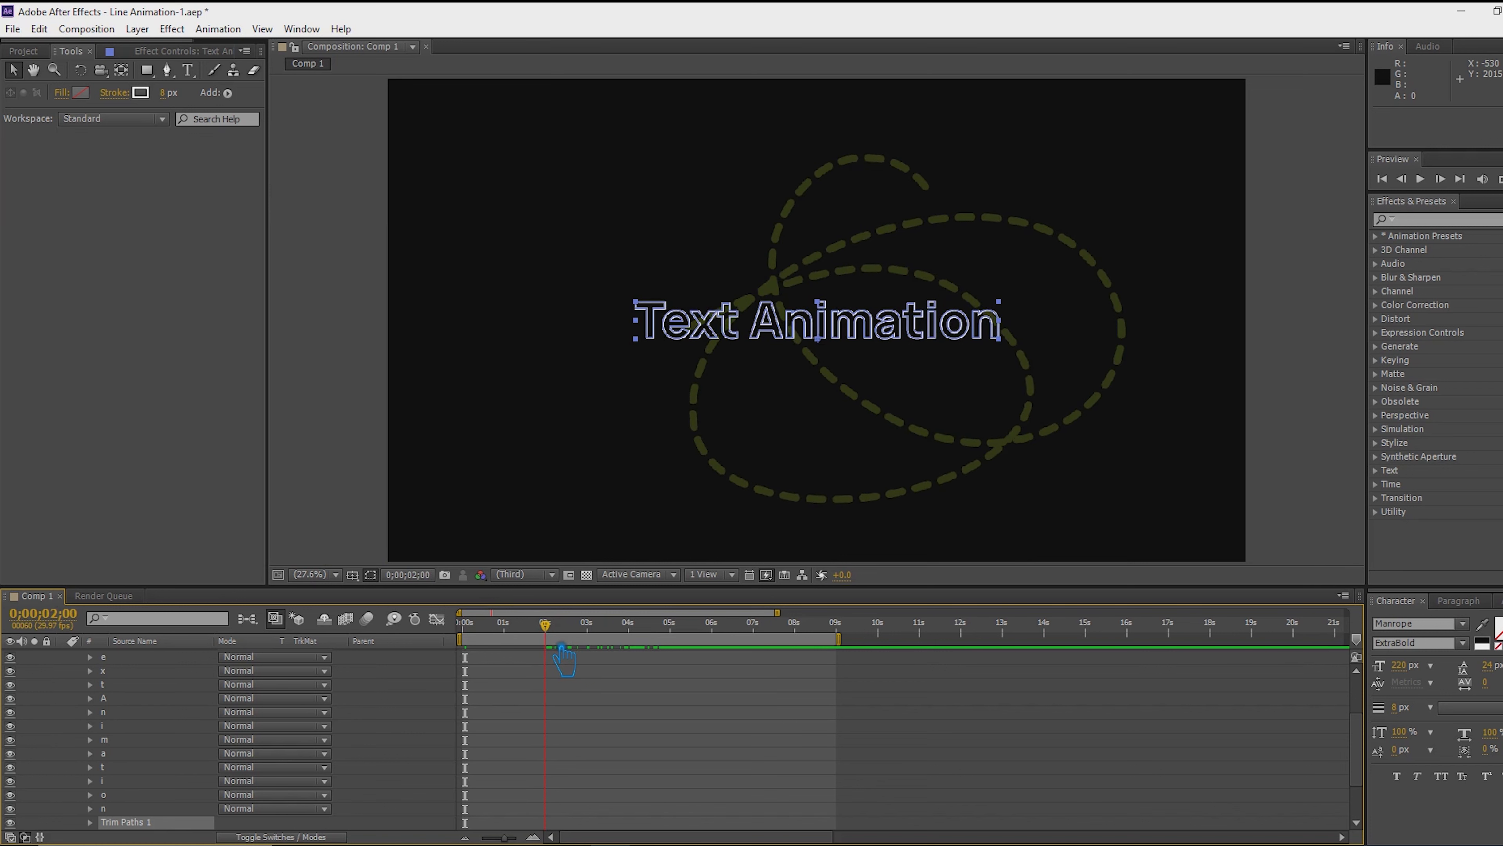
key(bracketleft)
click(89, 821)
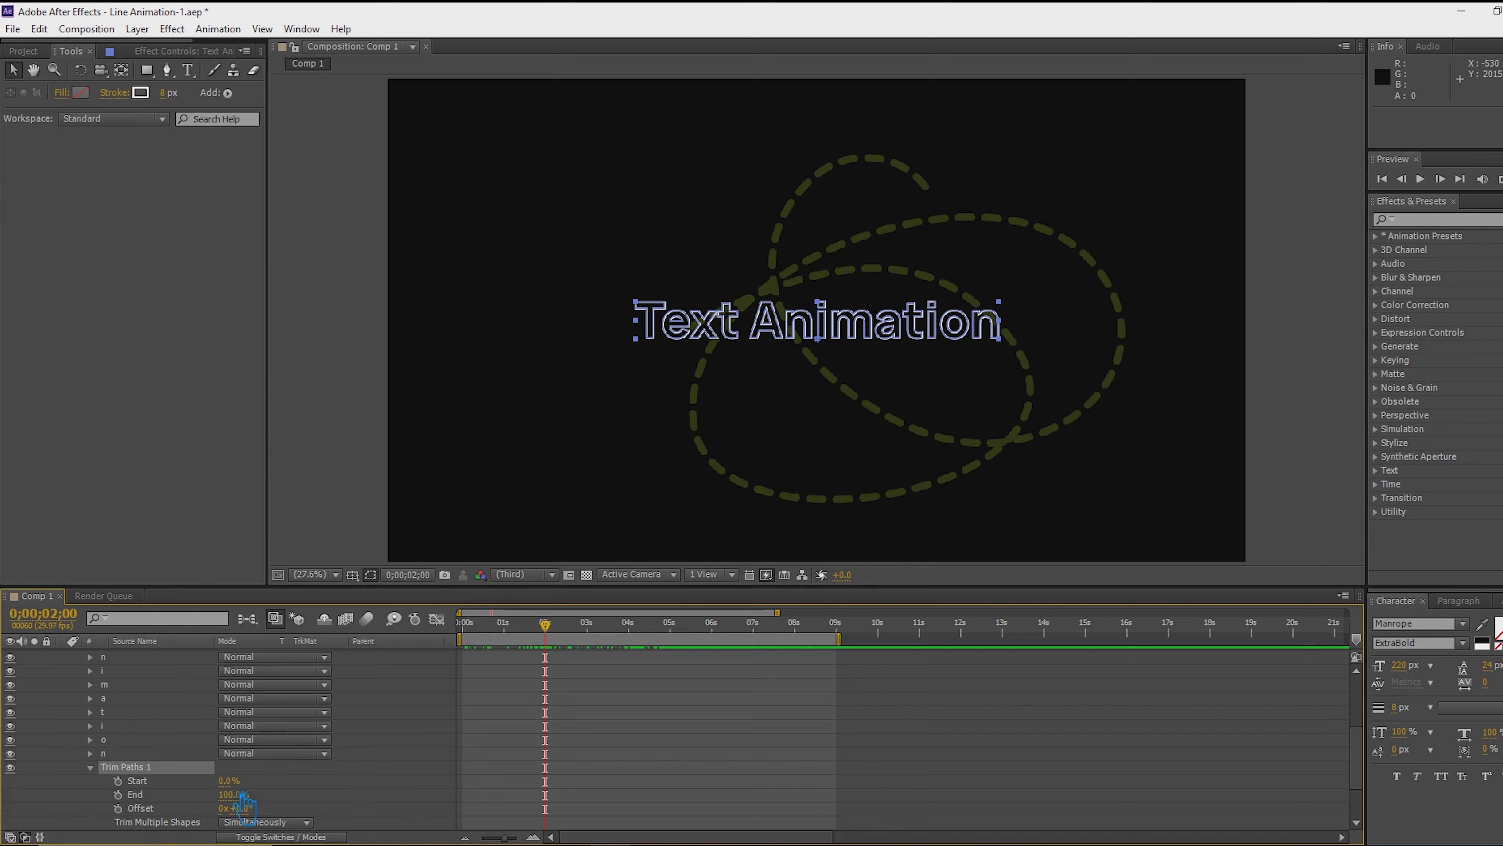
click(118, 794)
key(Home)
drag(240, 801, 36, 811)
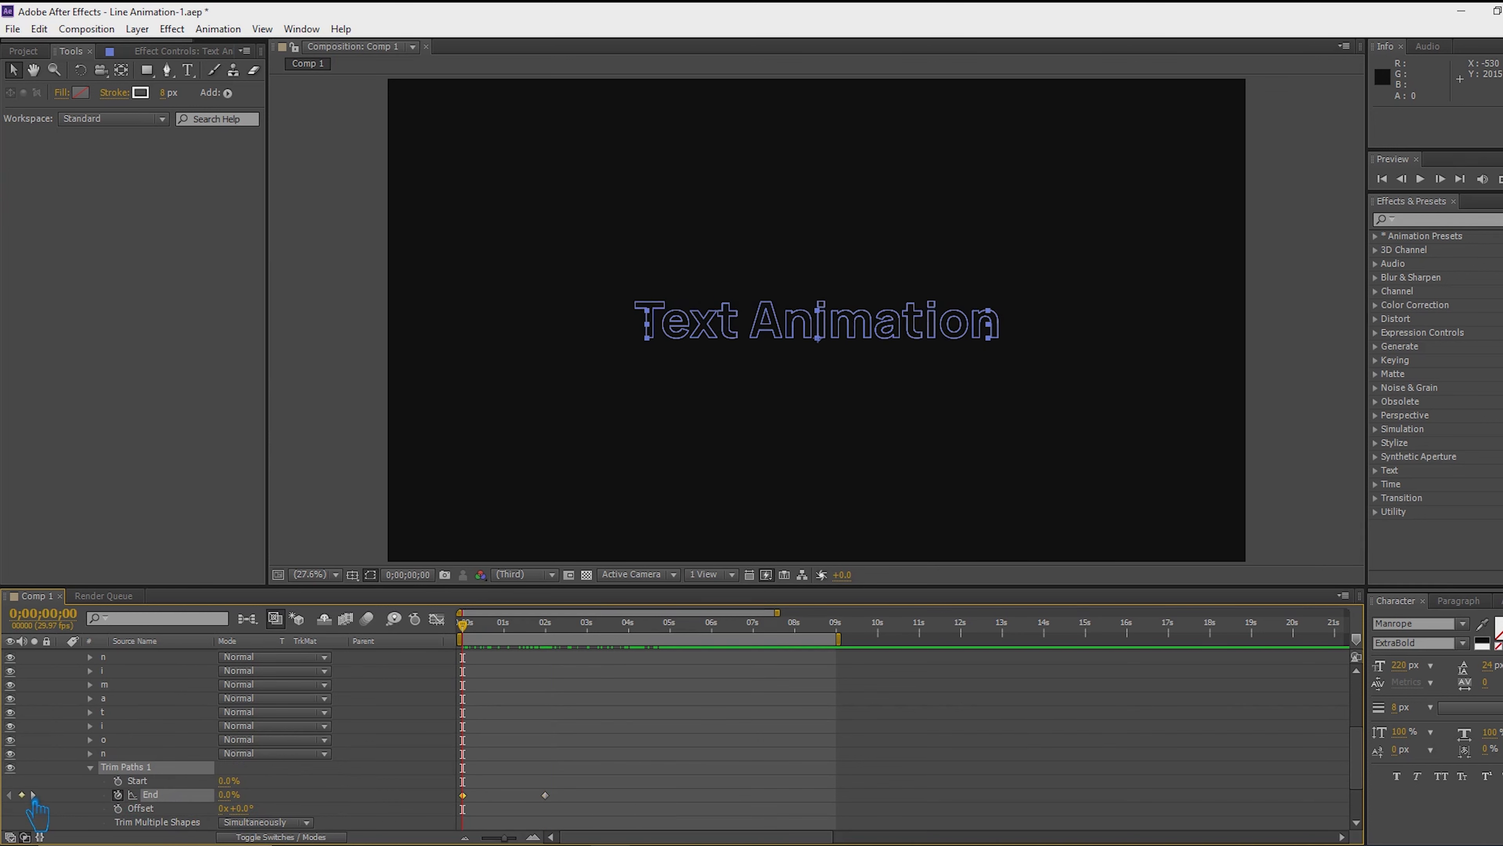
Copy the keyframed Trim Paths 1 from the first outlines piece and collapse that layer
click(681, 773)
scroll(357, 781, down, 2)
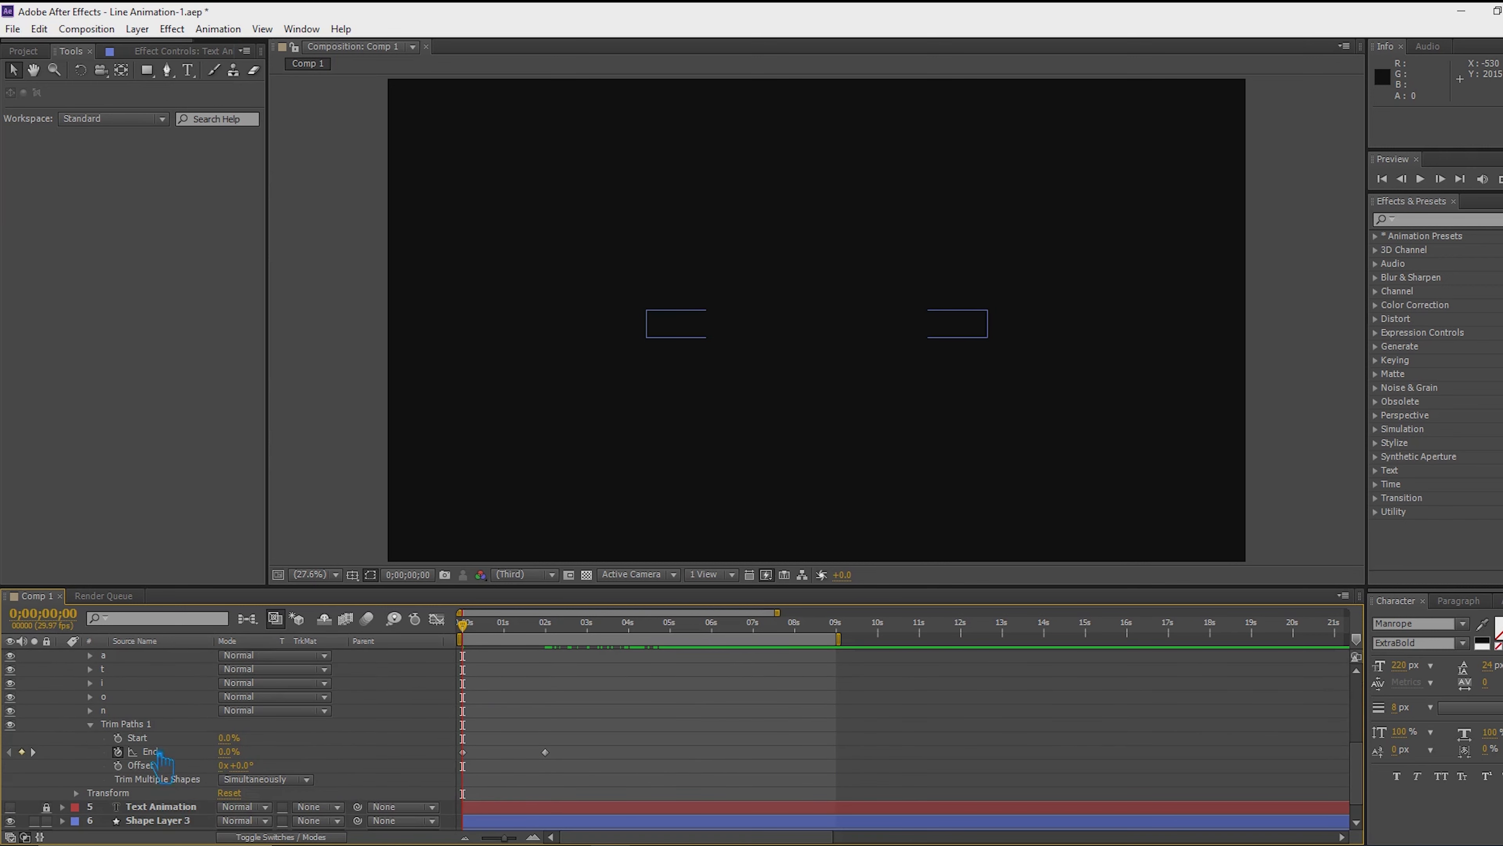
click(148, 726)
scroll(153, 716, up, 5)
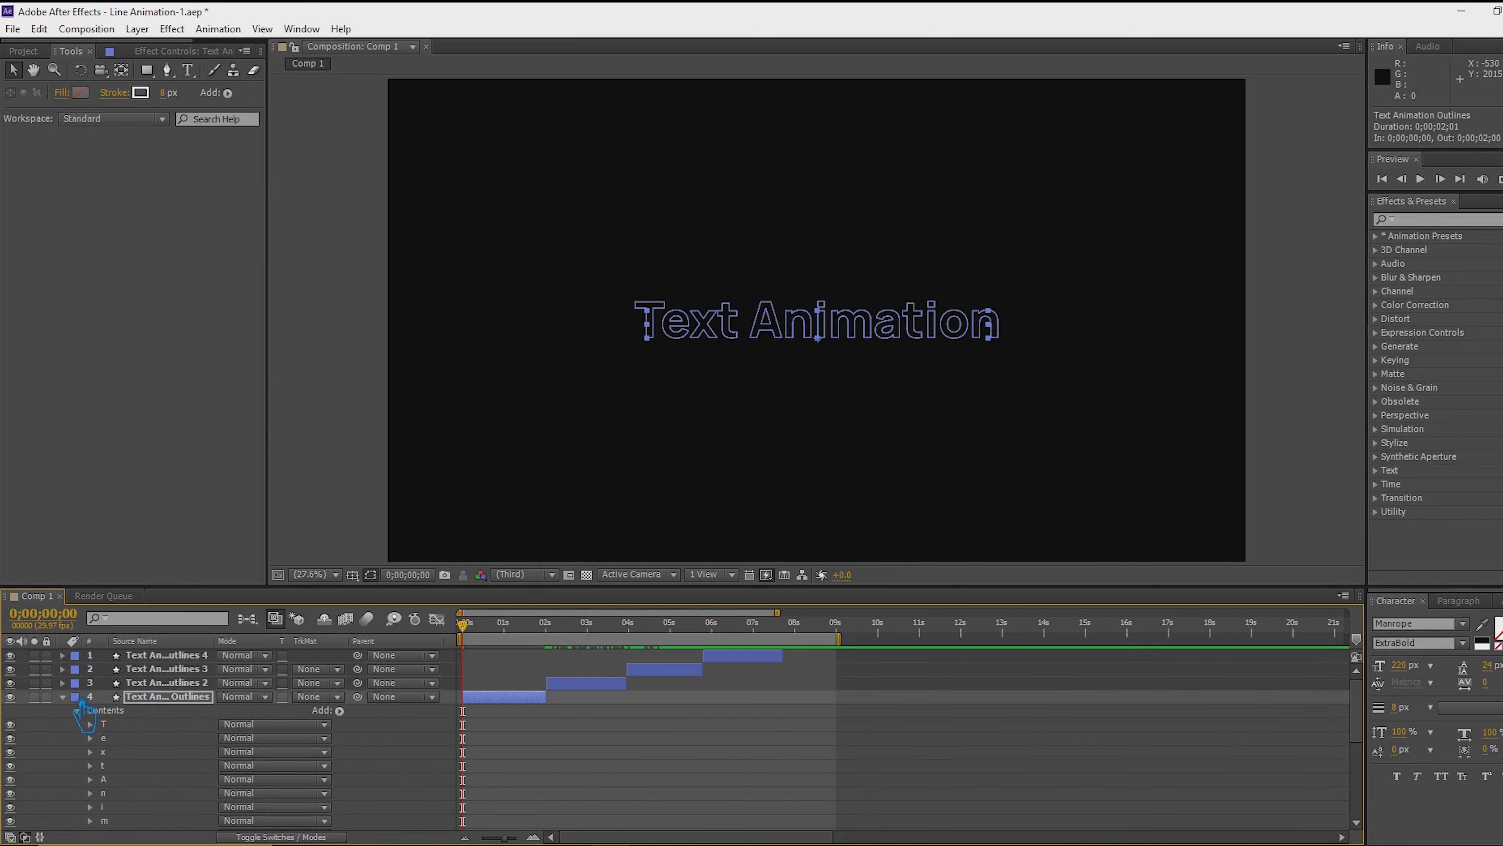
click(63, 696)
click(326, 785)
Paste the Trim Paths onto Text Animation Outlines 2 at 0;00;02;02 and reveal its End keyframes
drag(487, 643, 565, 647)
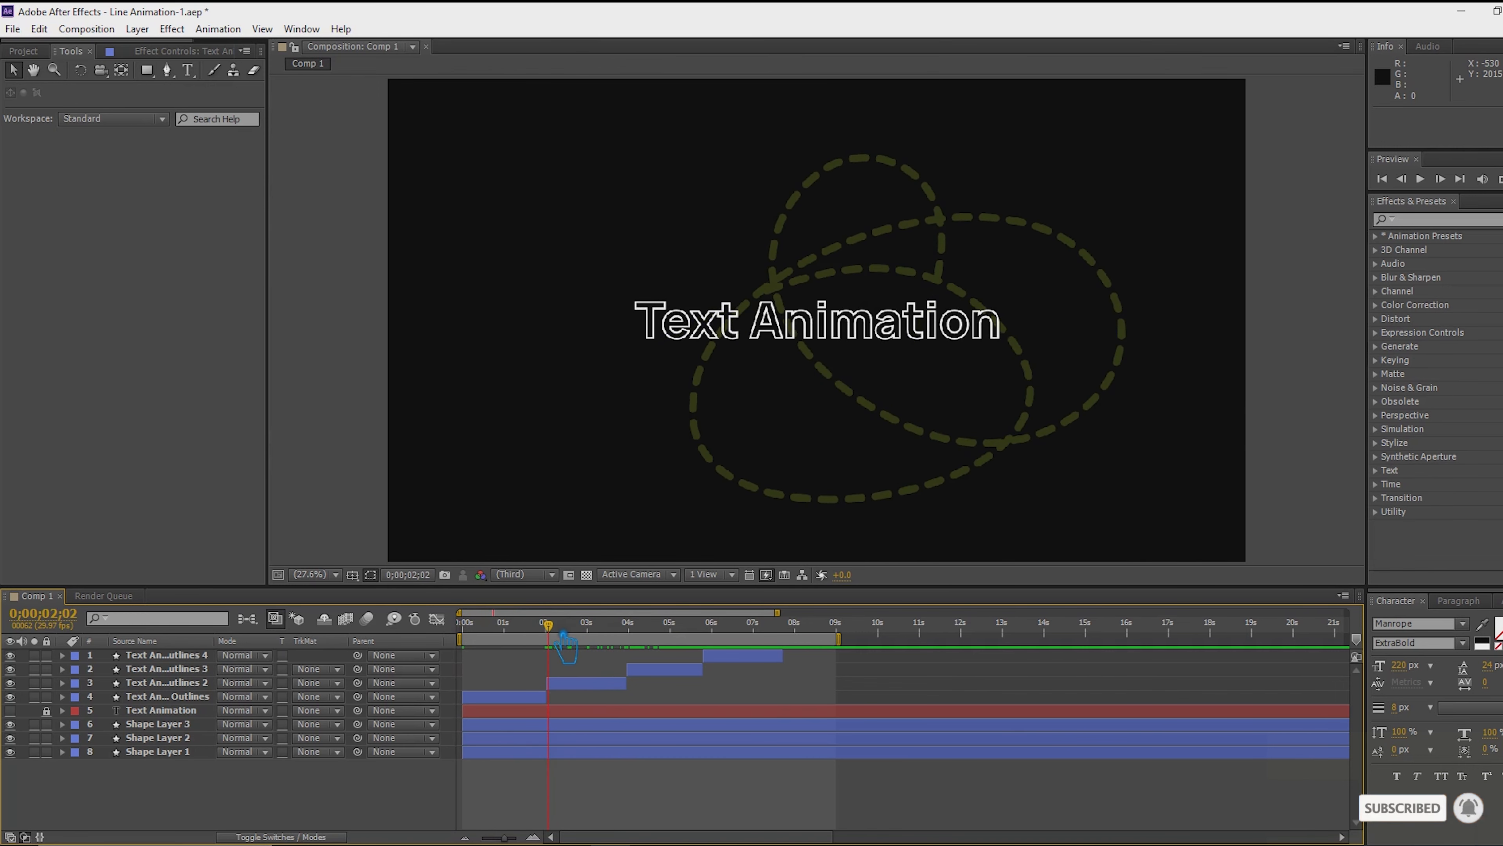
click(608, 683)
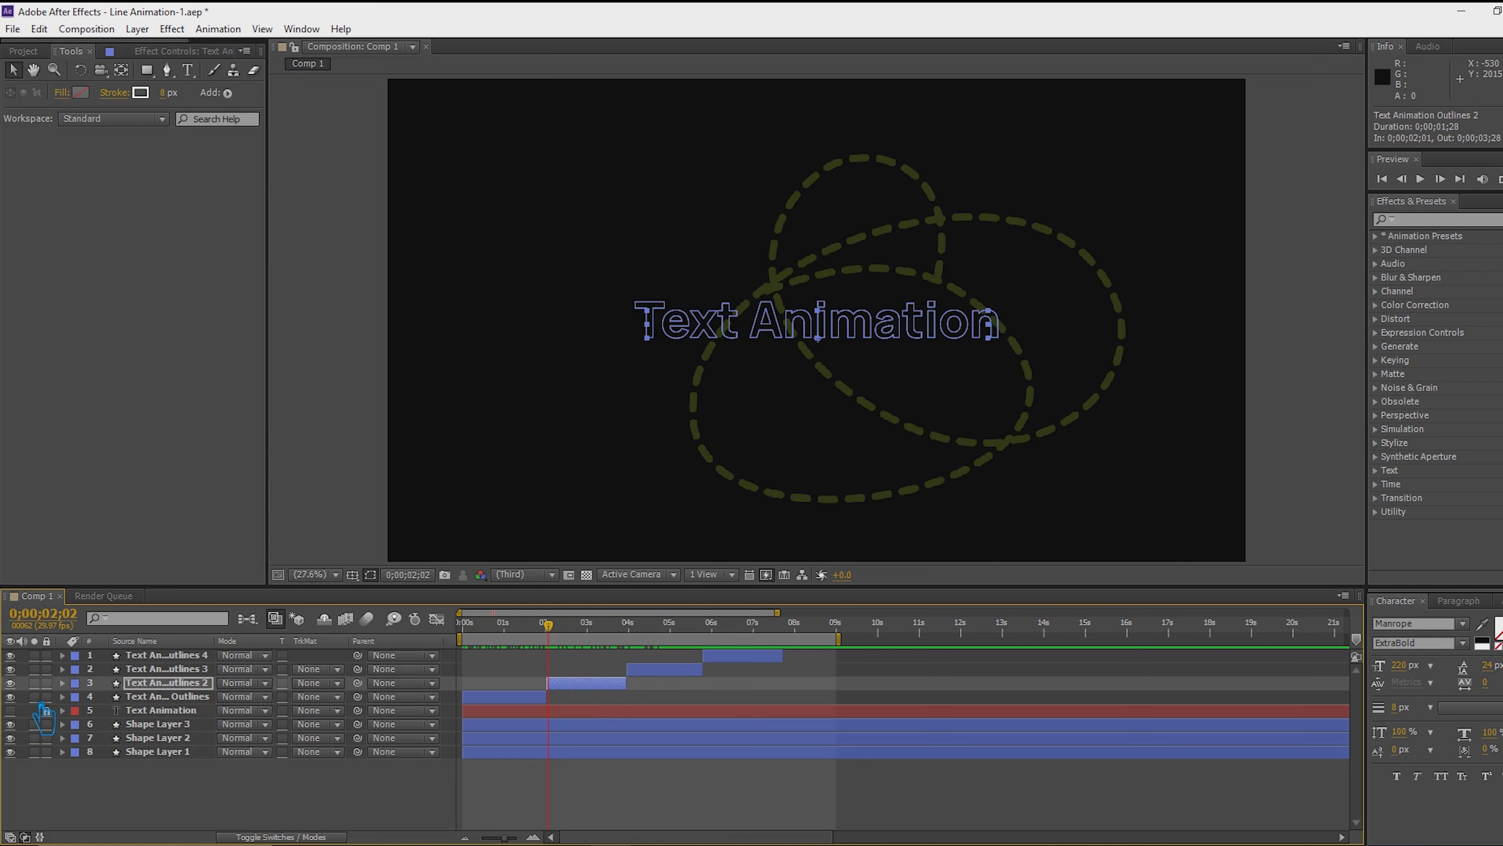
key(ctrl+grave)
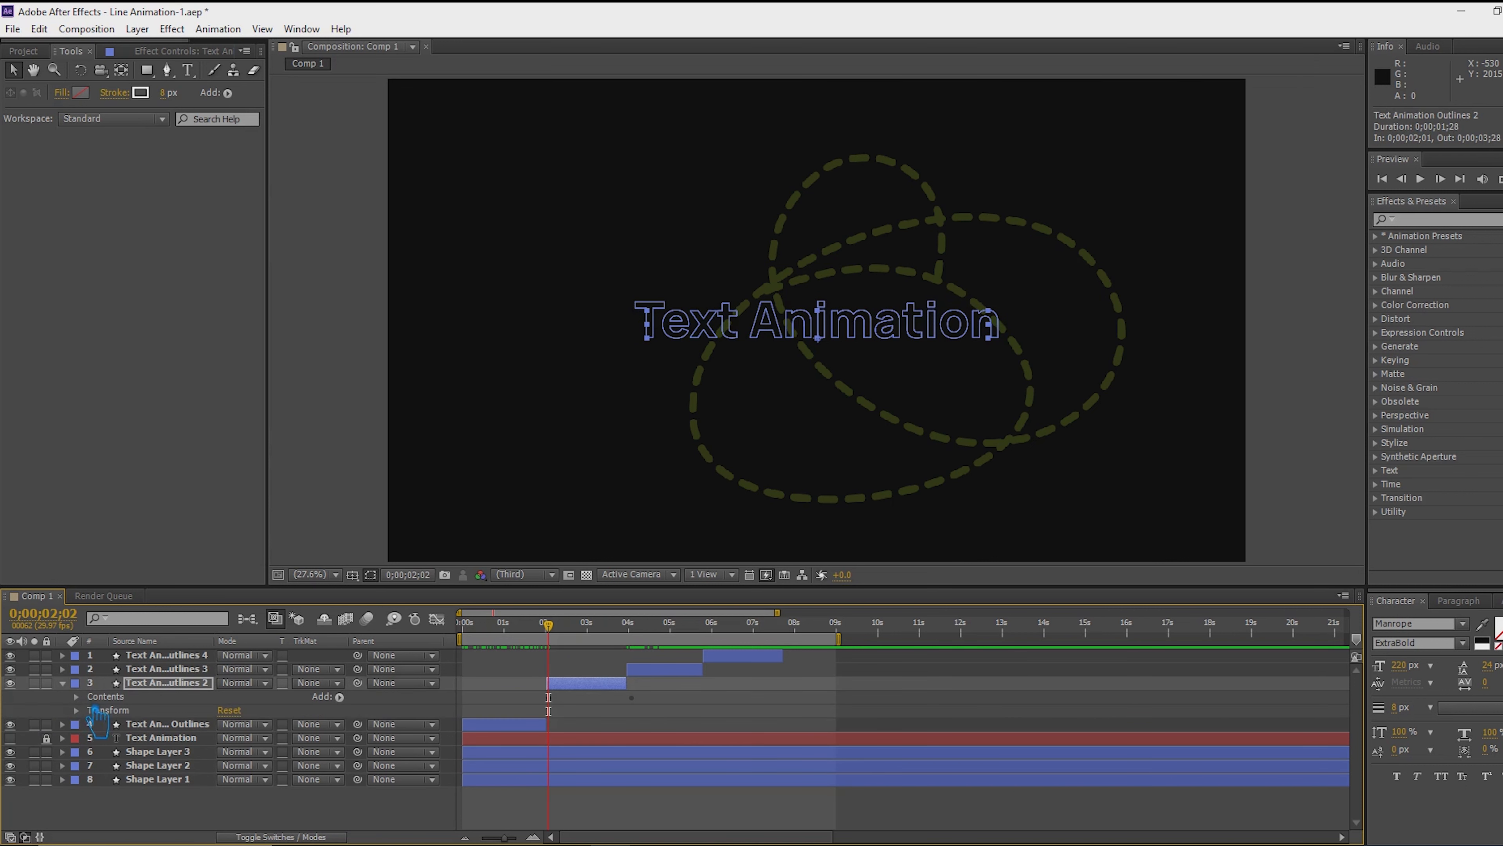
click(77, 696)
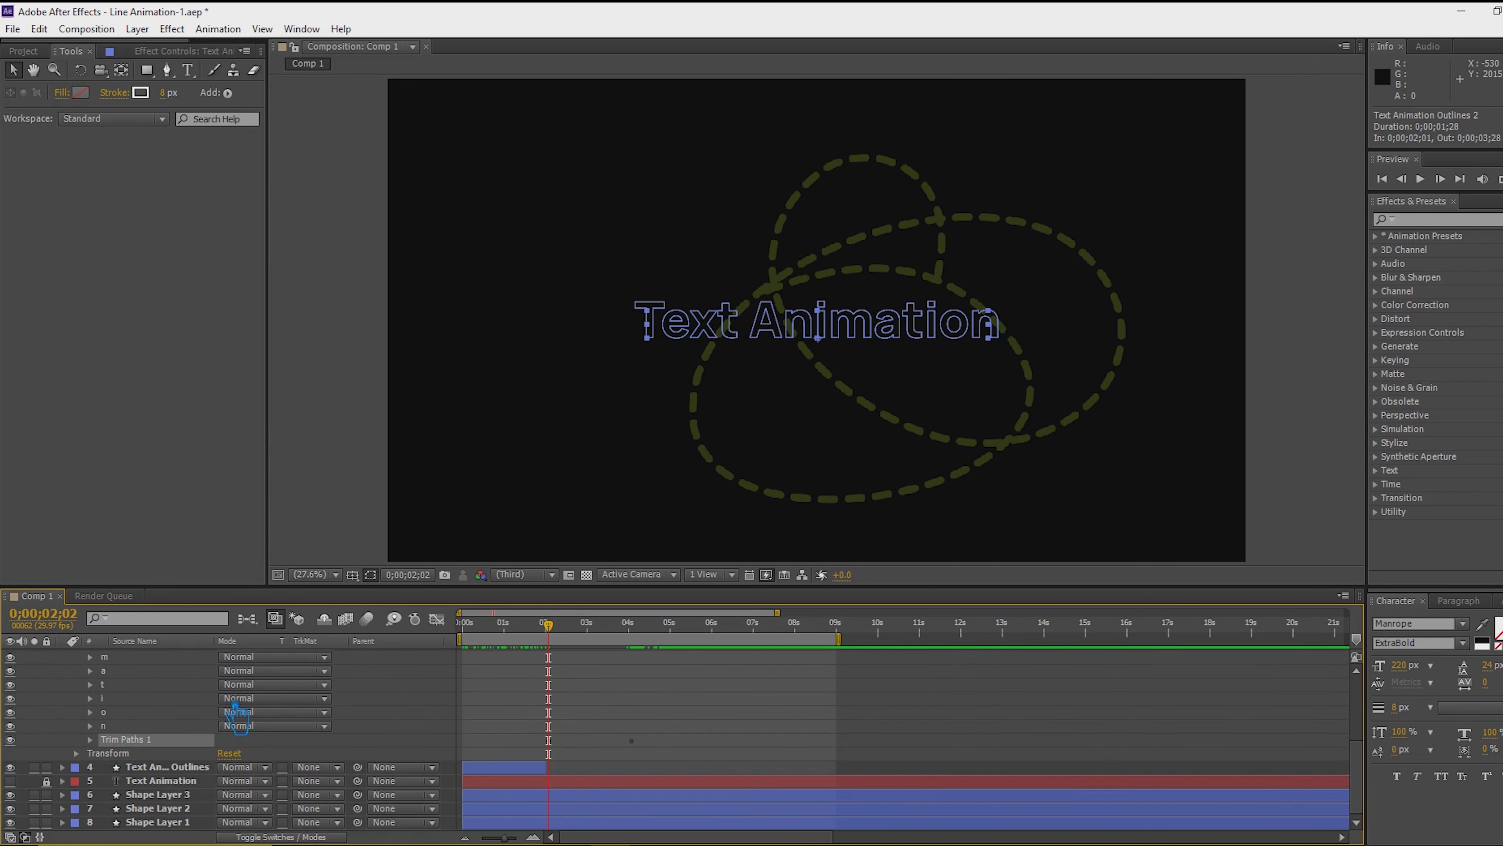
click(90, 739)
click(579, 766)
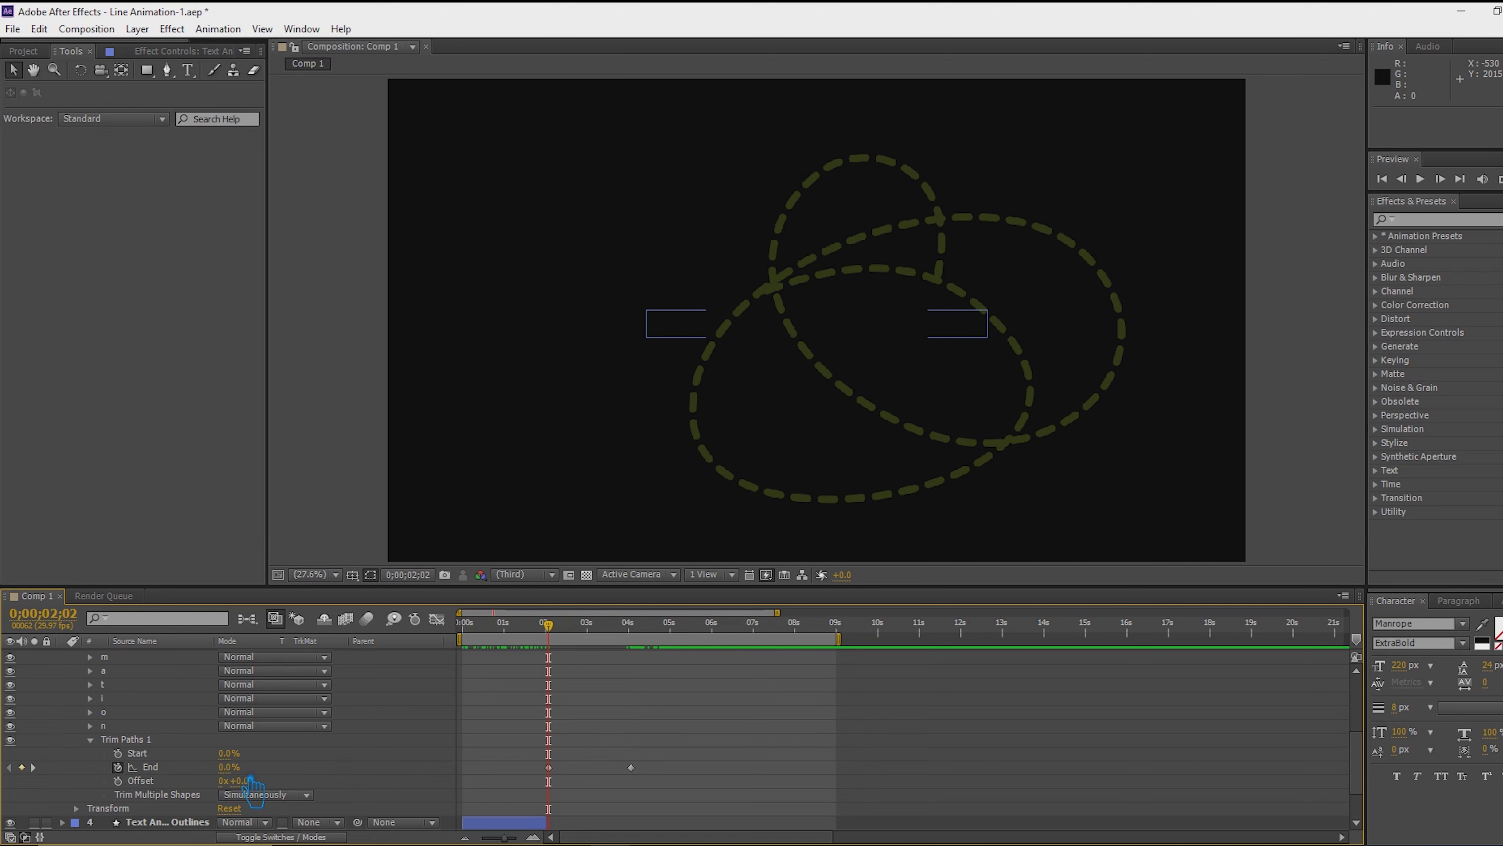
Reverse the Trim Paths End keyframes of Text Animation Outlines 2, setting 100% at 0;00;02;02 and 0% at 0;00;04;02
drag(244, 778, 393, 785)
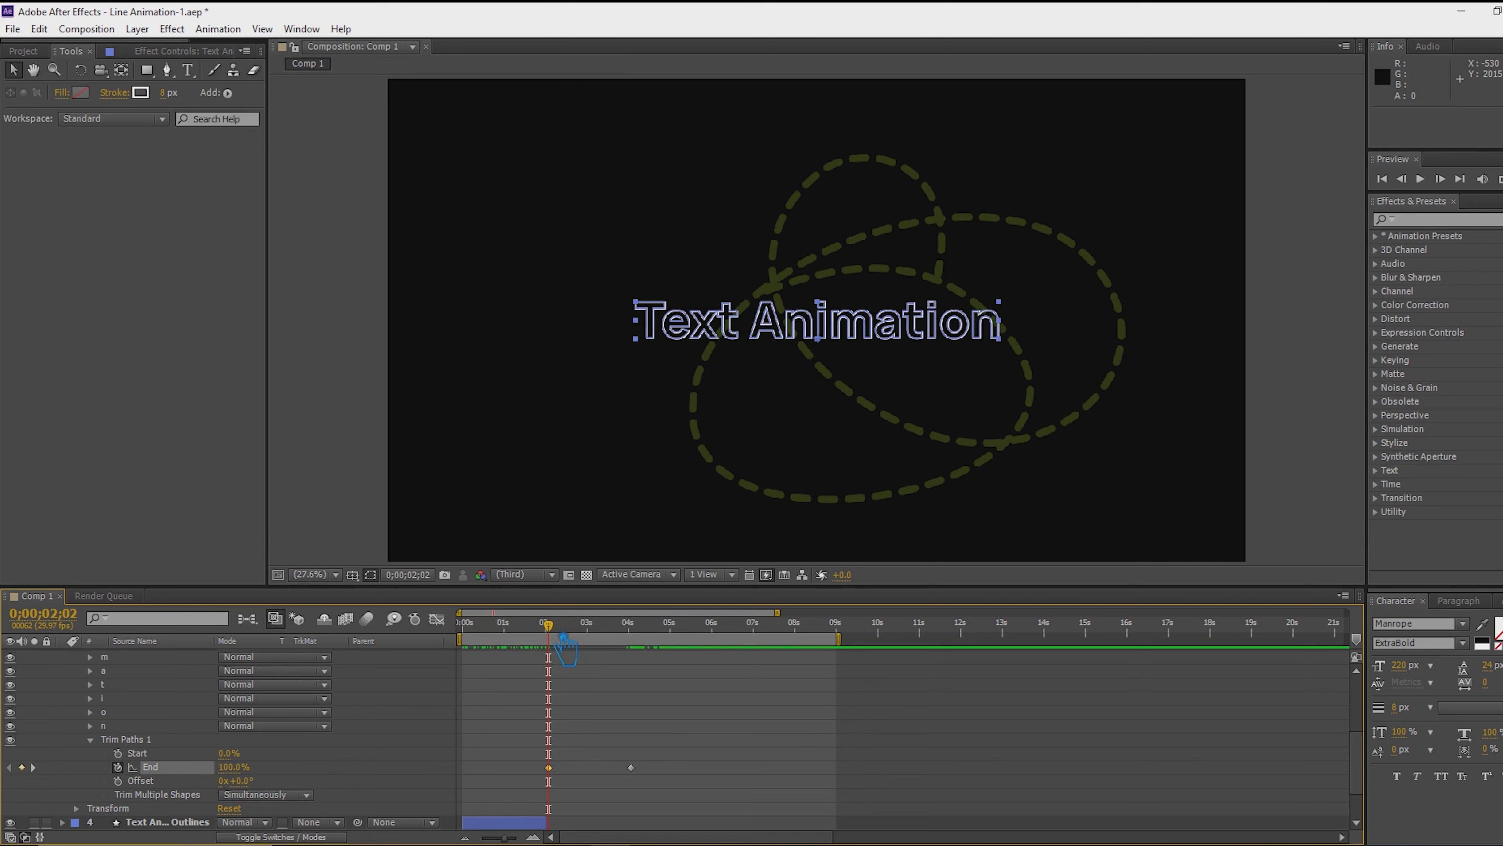
drag(564, 640, 645, 654)
drag(245, 770, 354, 765)
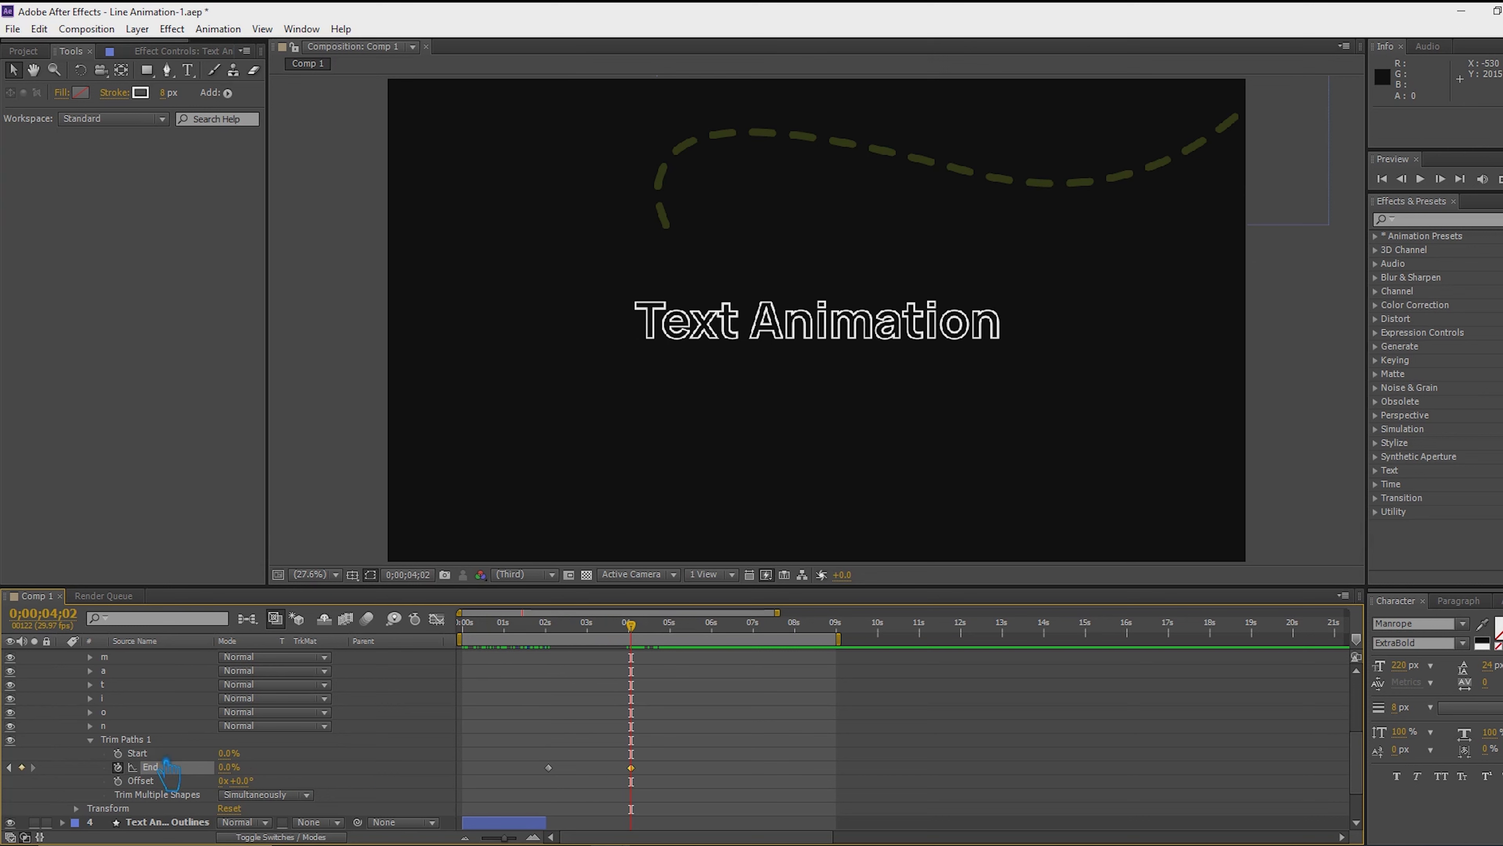
Play back the composition from the start to check the text outlines drawing on and off
scroll(472, 800, up, 5)
drag(644, 638, 354, 687)
key(space)
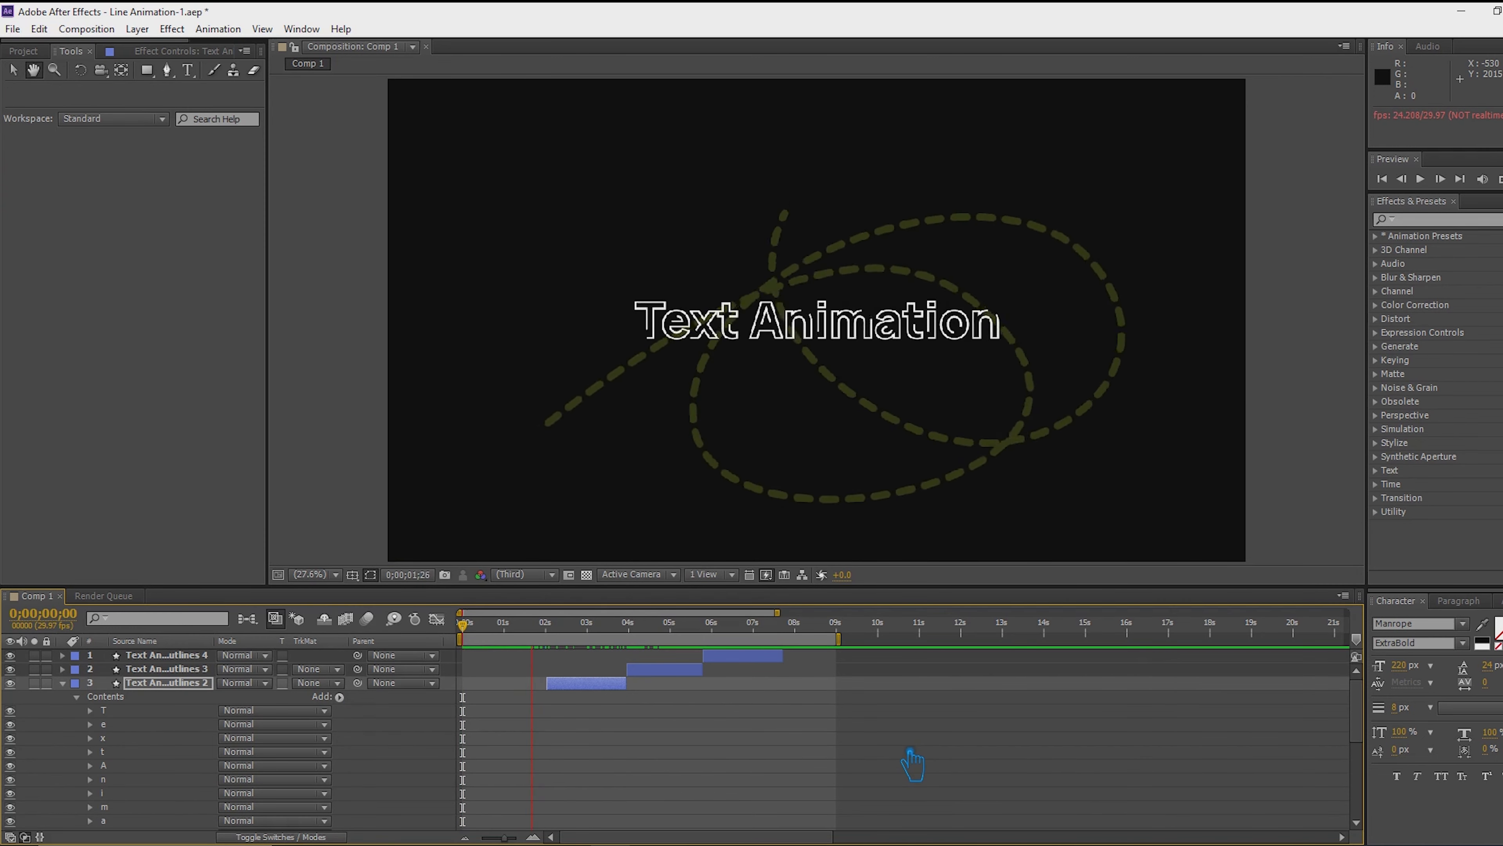
key(space)
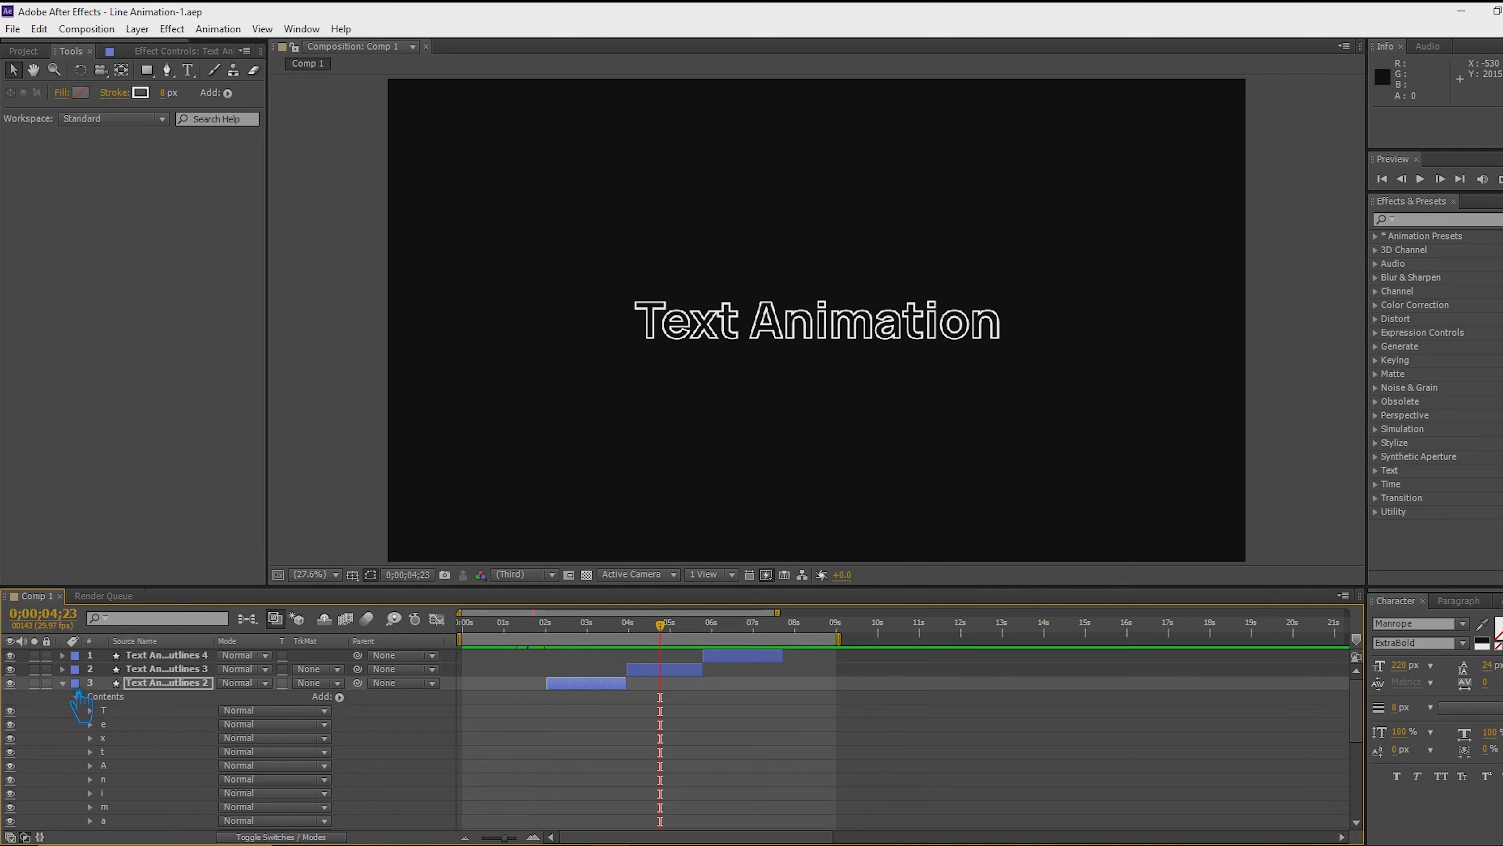
Collapse Text Animation Outlines 2 and paste the keyframed Trim Paths onto Text Animation Outlines 3 at 0;00;03;29
click(62, 683)
drag(661, 625, 650, 647)
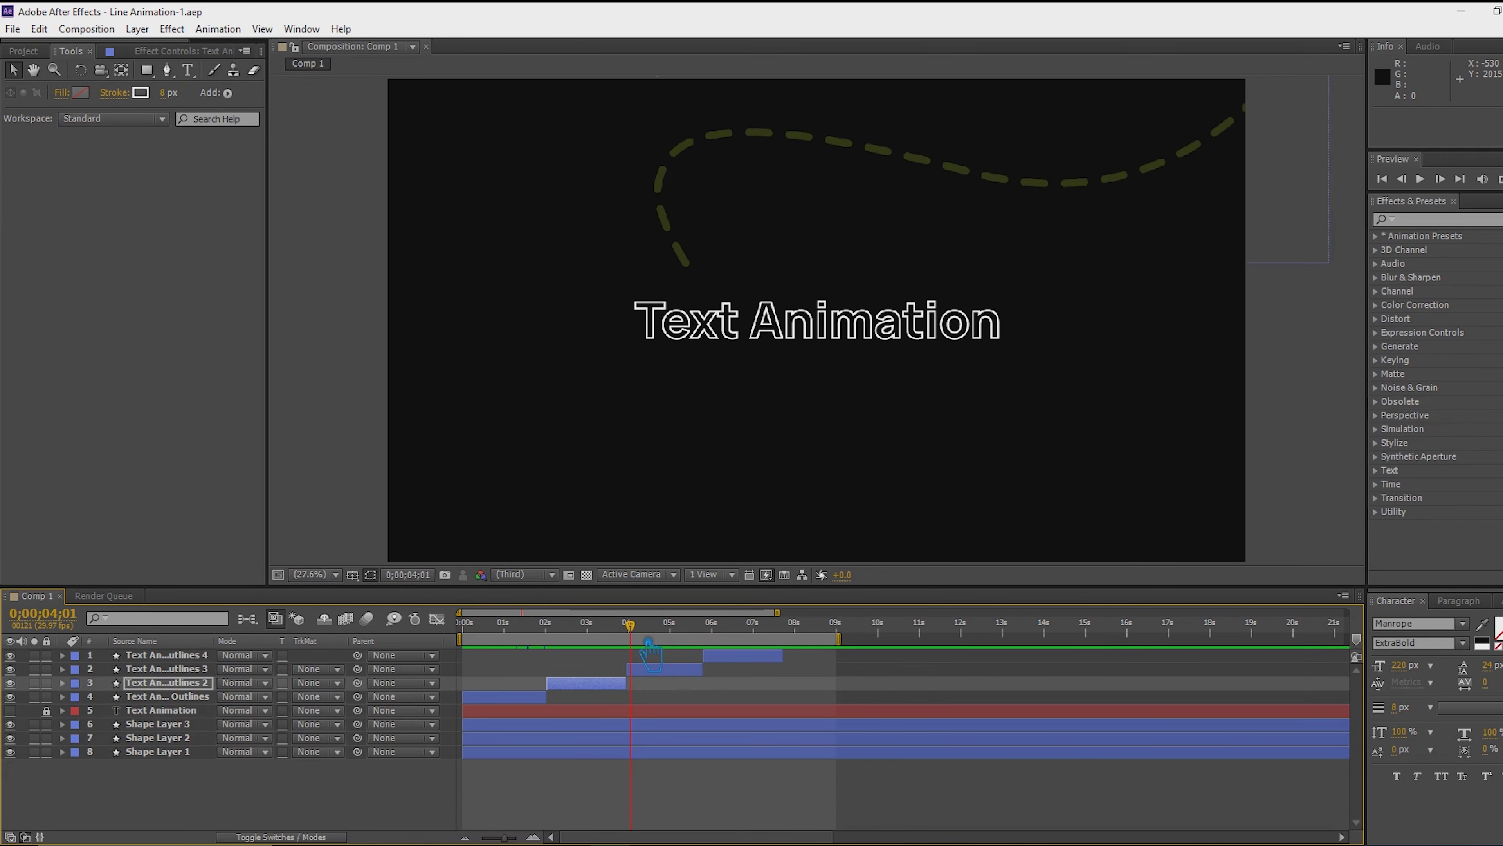
click(650, 666)
drag(646, 646, 643, 646)
click(344, 796)
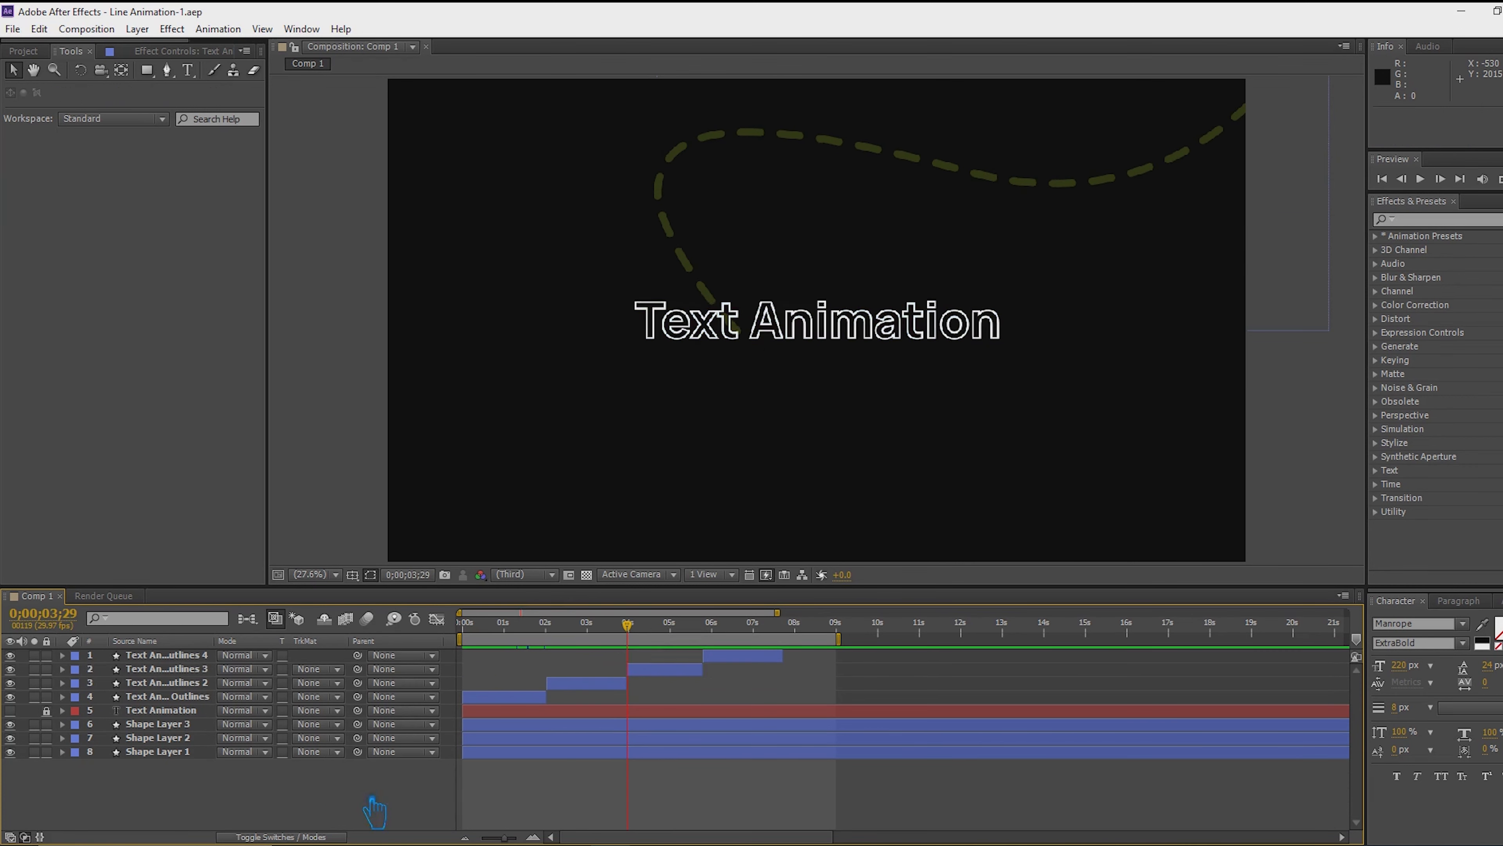
click(651, 673)
click(63, 669)
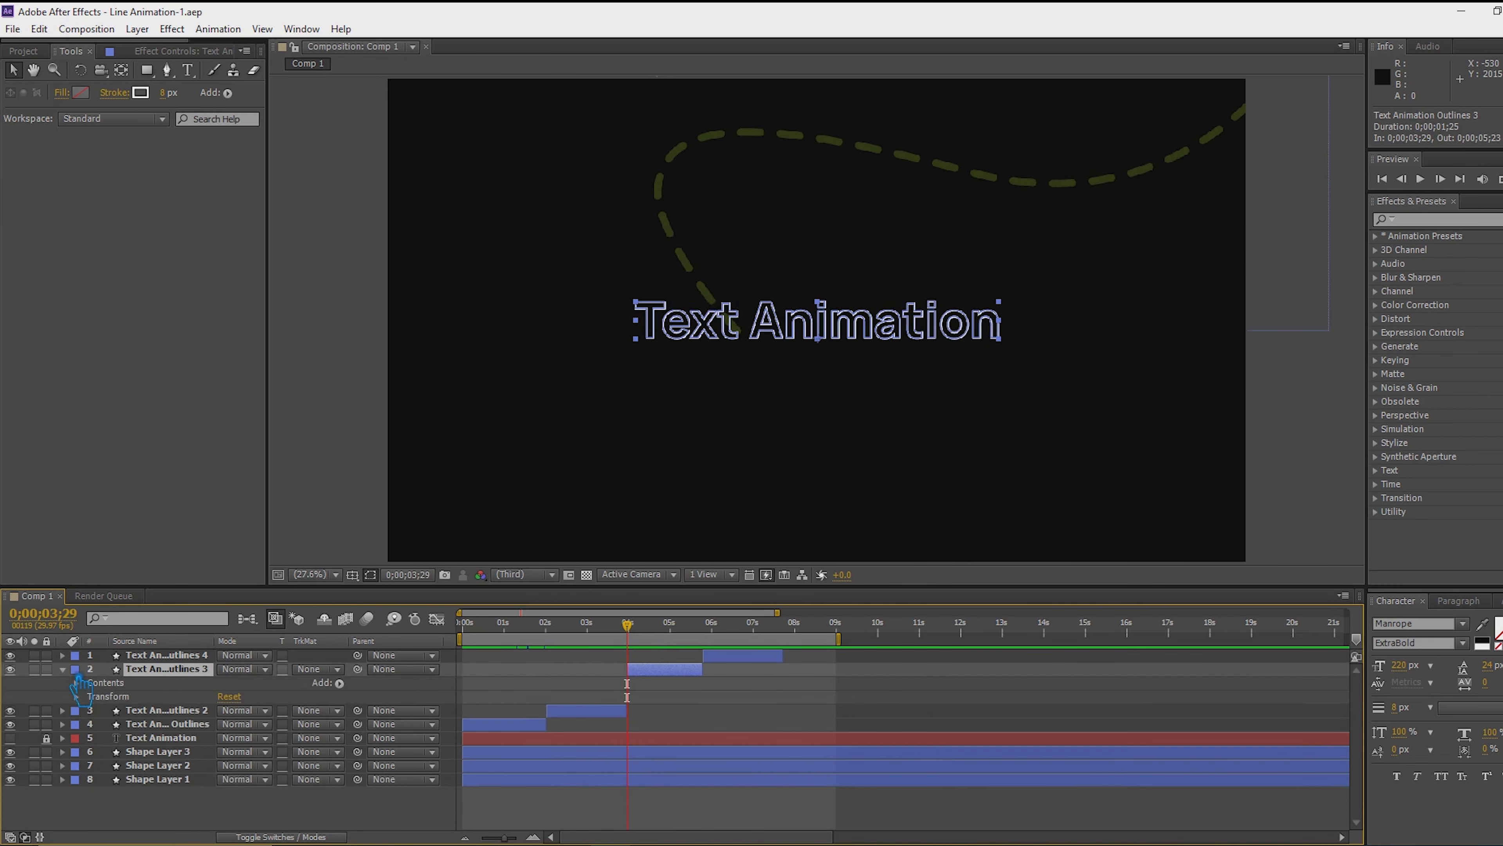
click(76, 683)
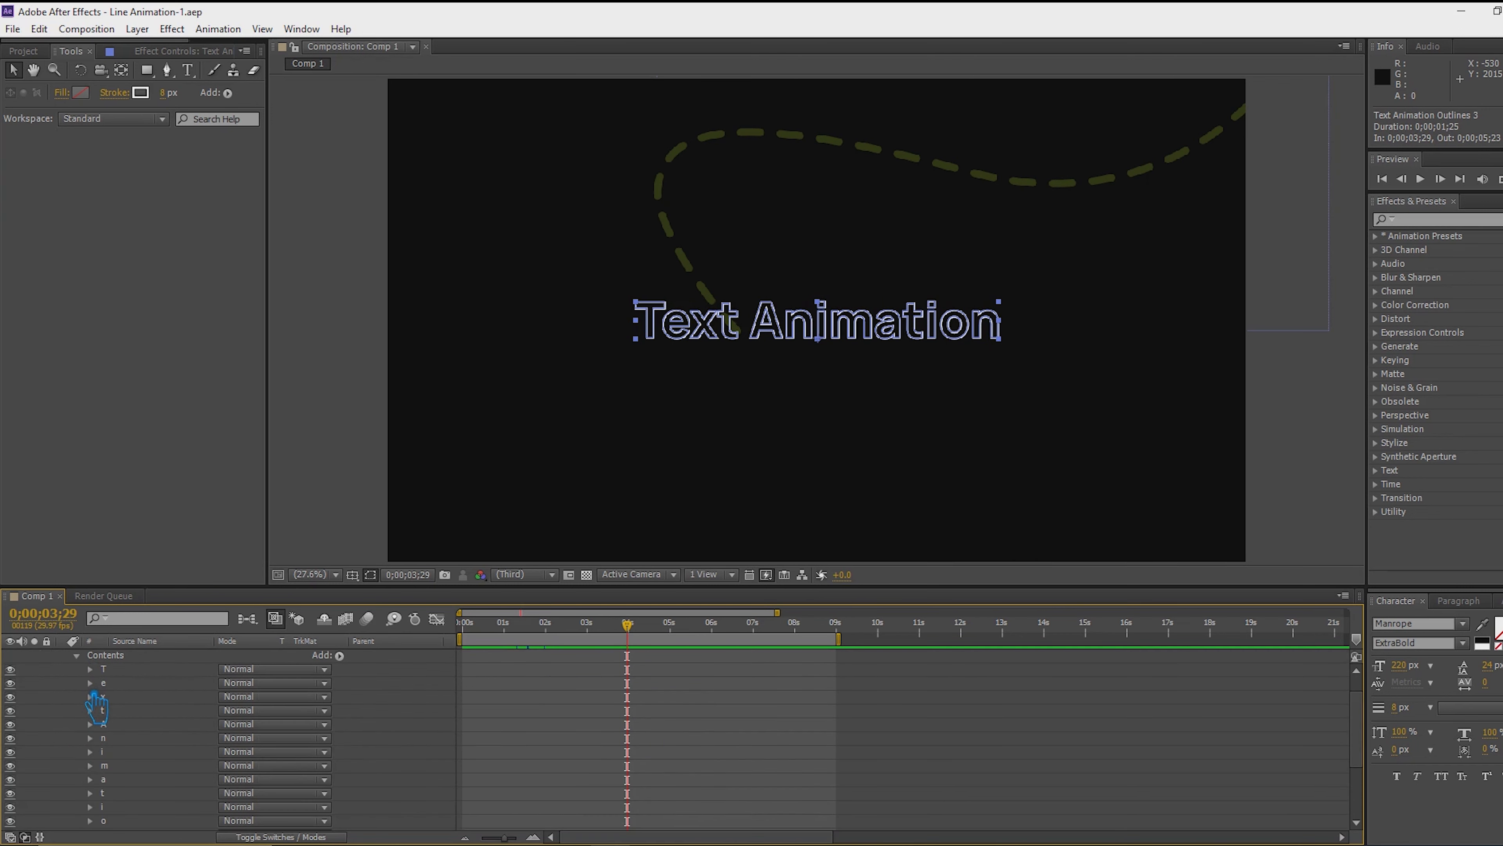
scroll(89, 728, down, 3)
scroll(145, 749, up, 3)
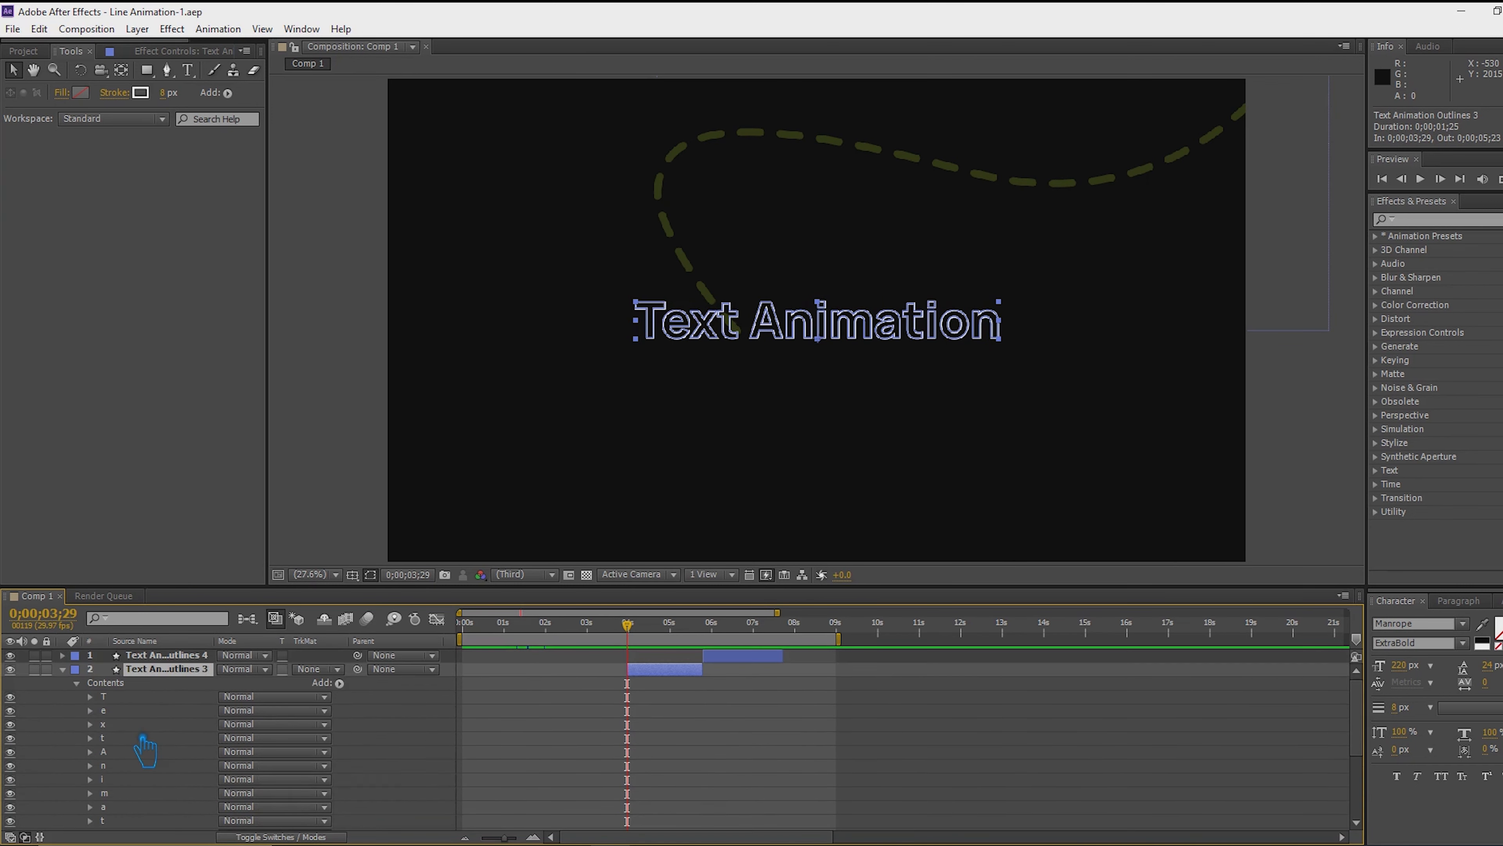
click(62, 669)
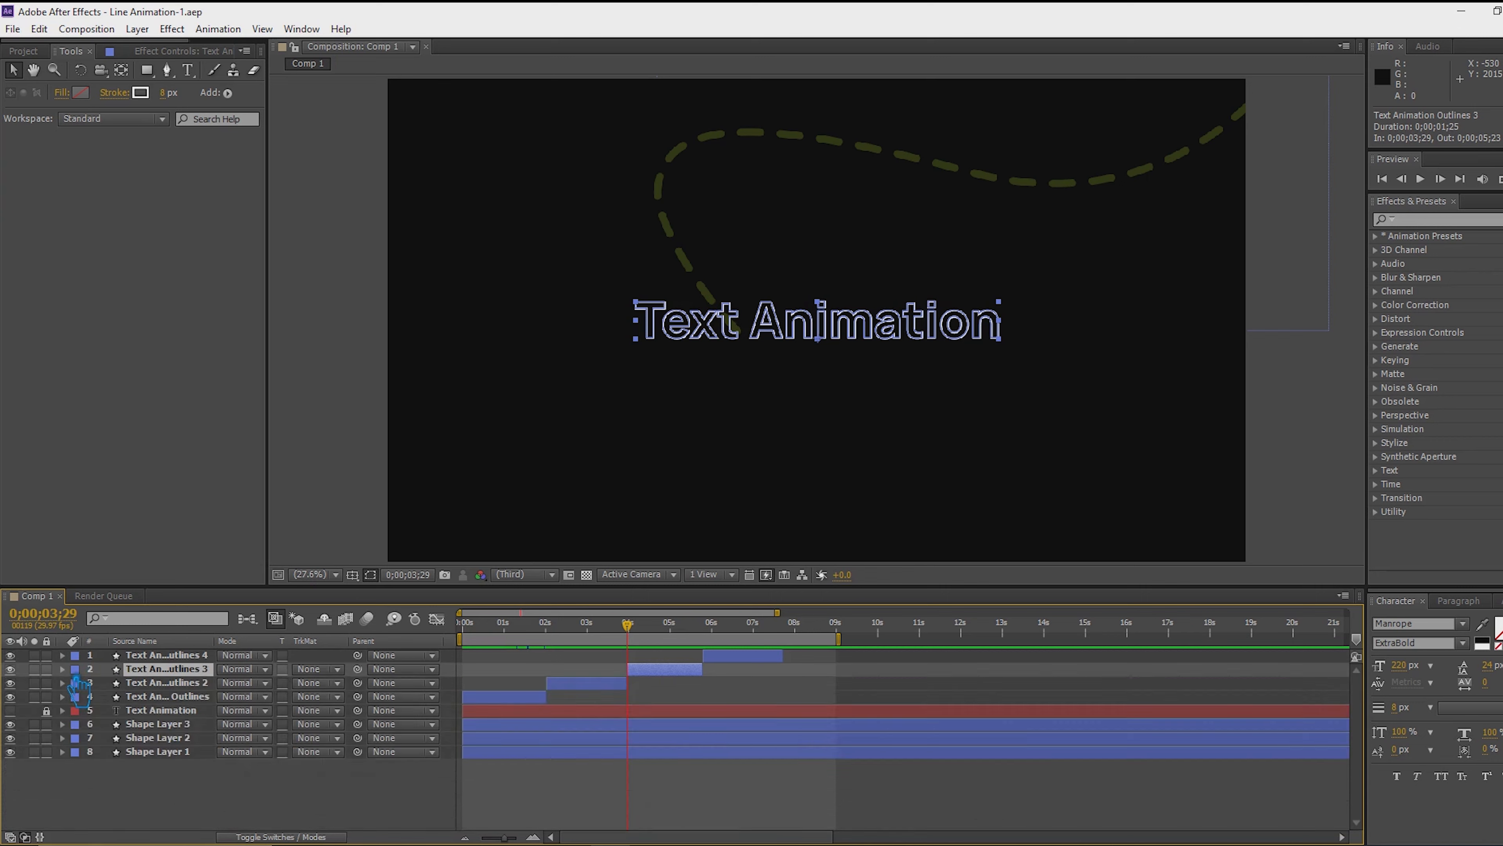
Paste the reversed Trim Paths onto Text Animation Outlines 4 at 0;00;05;23
click(732, 657)
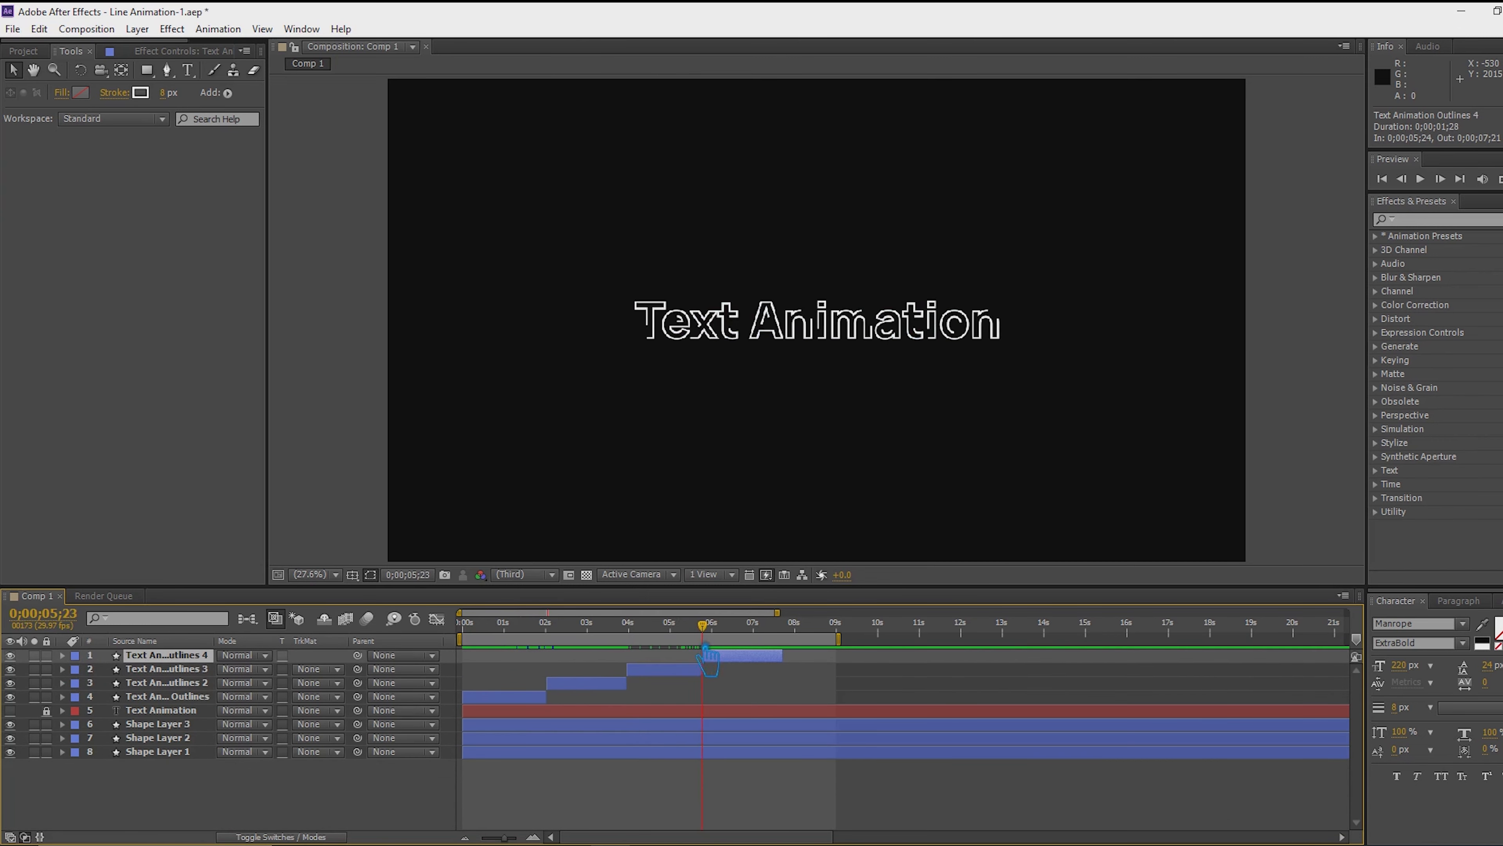
click(758, 657)
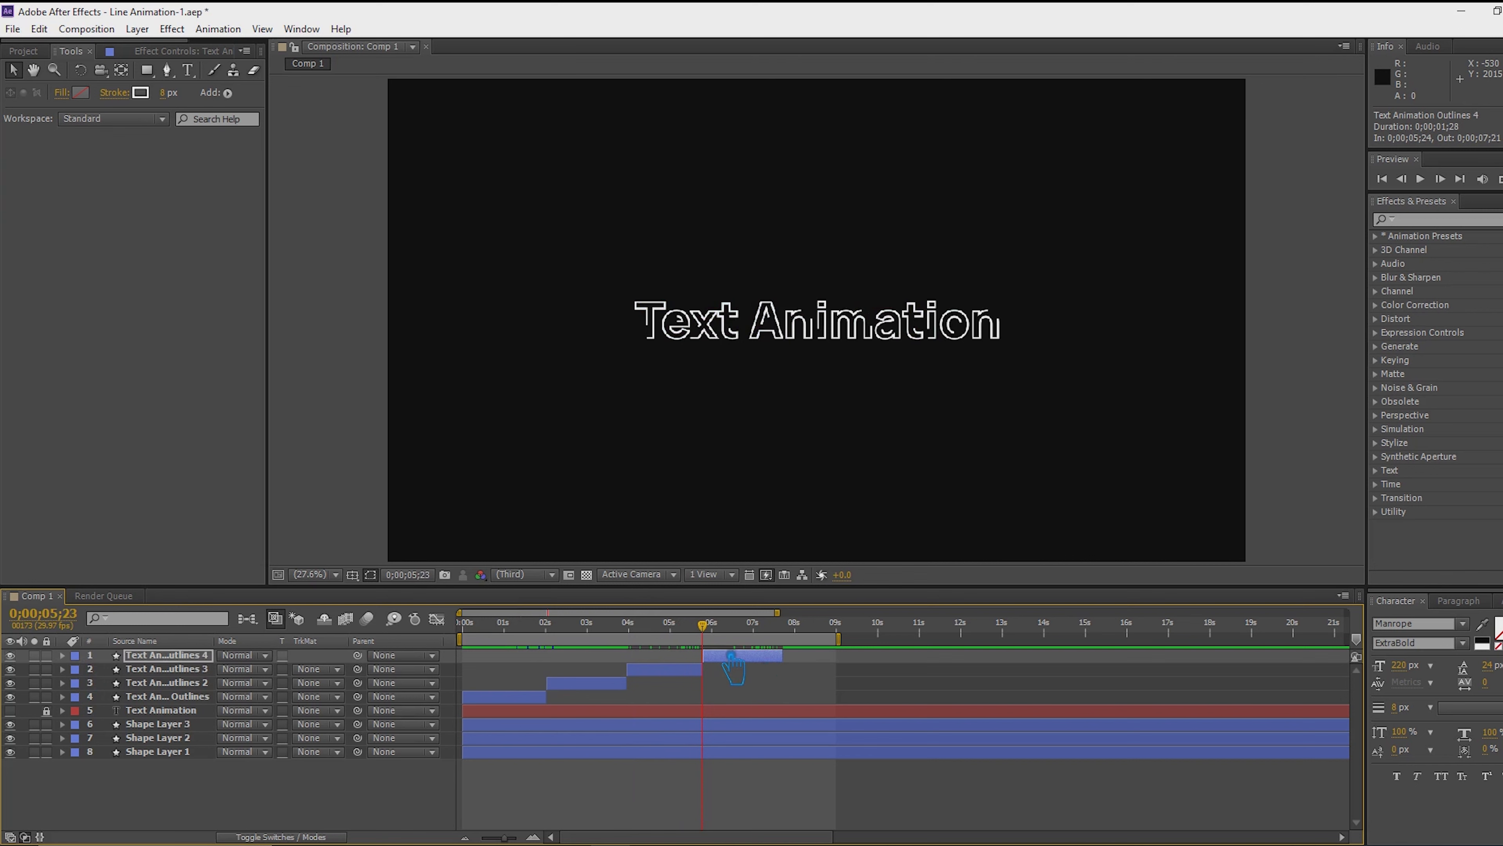
key(Page_Up)
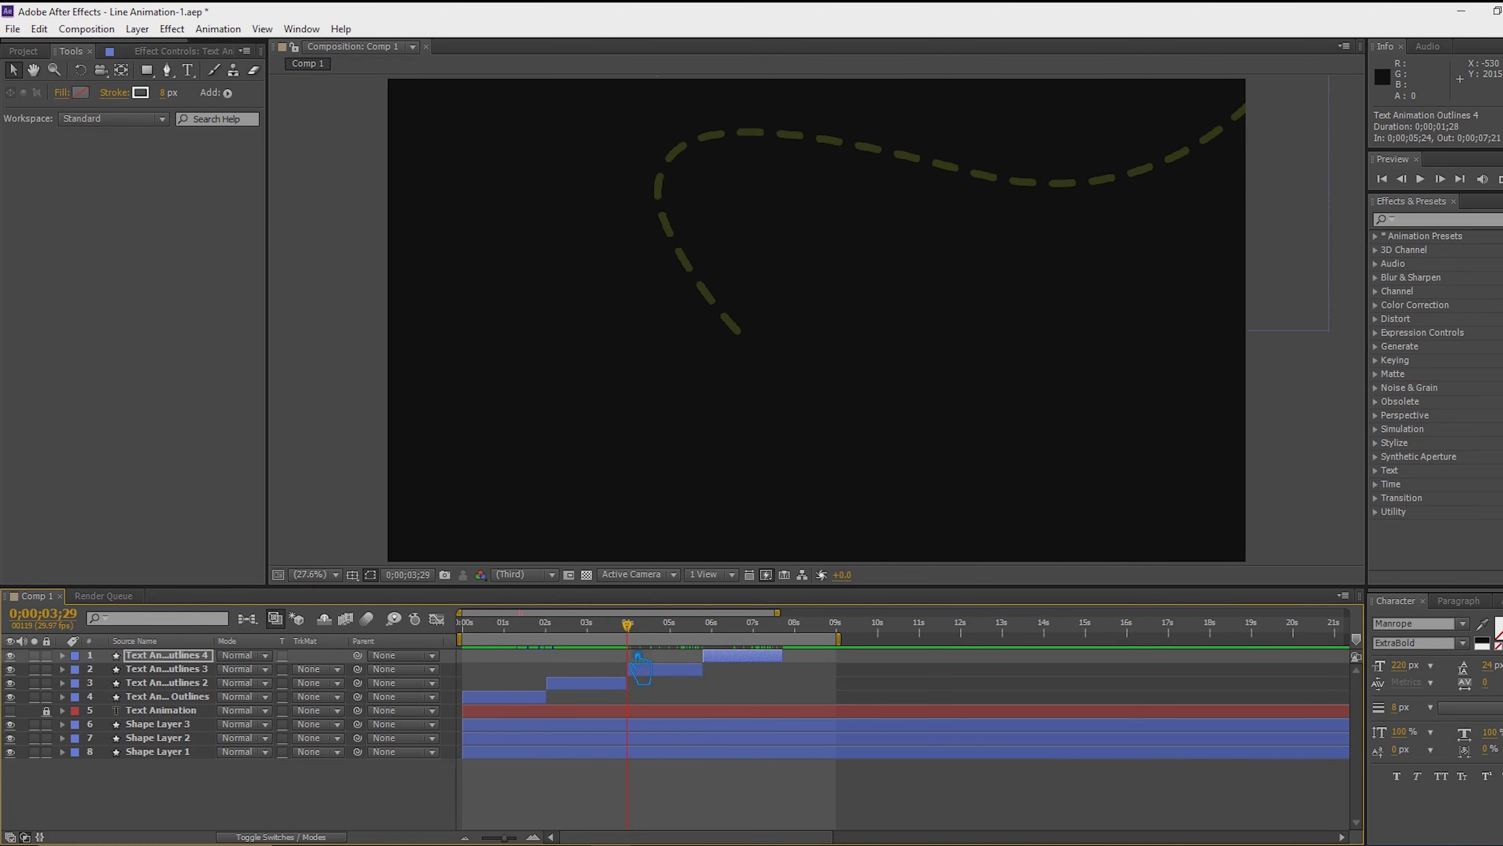
Set Trim Multiple Shapes to Individually in the Trim Paths of Text Animation Outlines 3 and collapse the layer
click(669, 675)
click(664, 625)
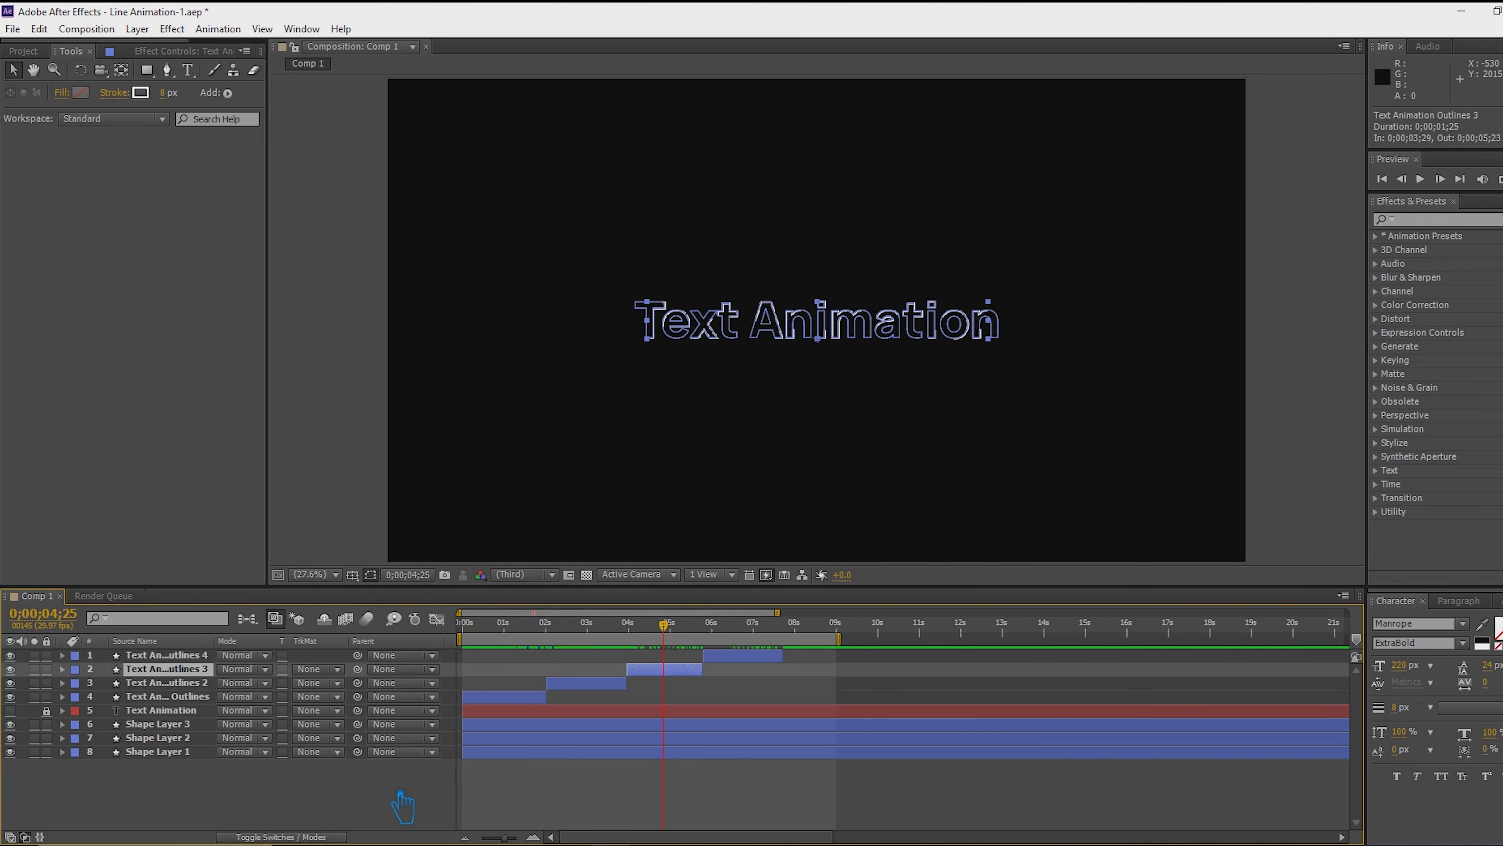
click(403, 807)
click(666, 671)
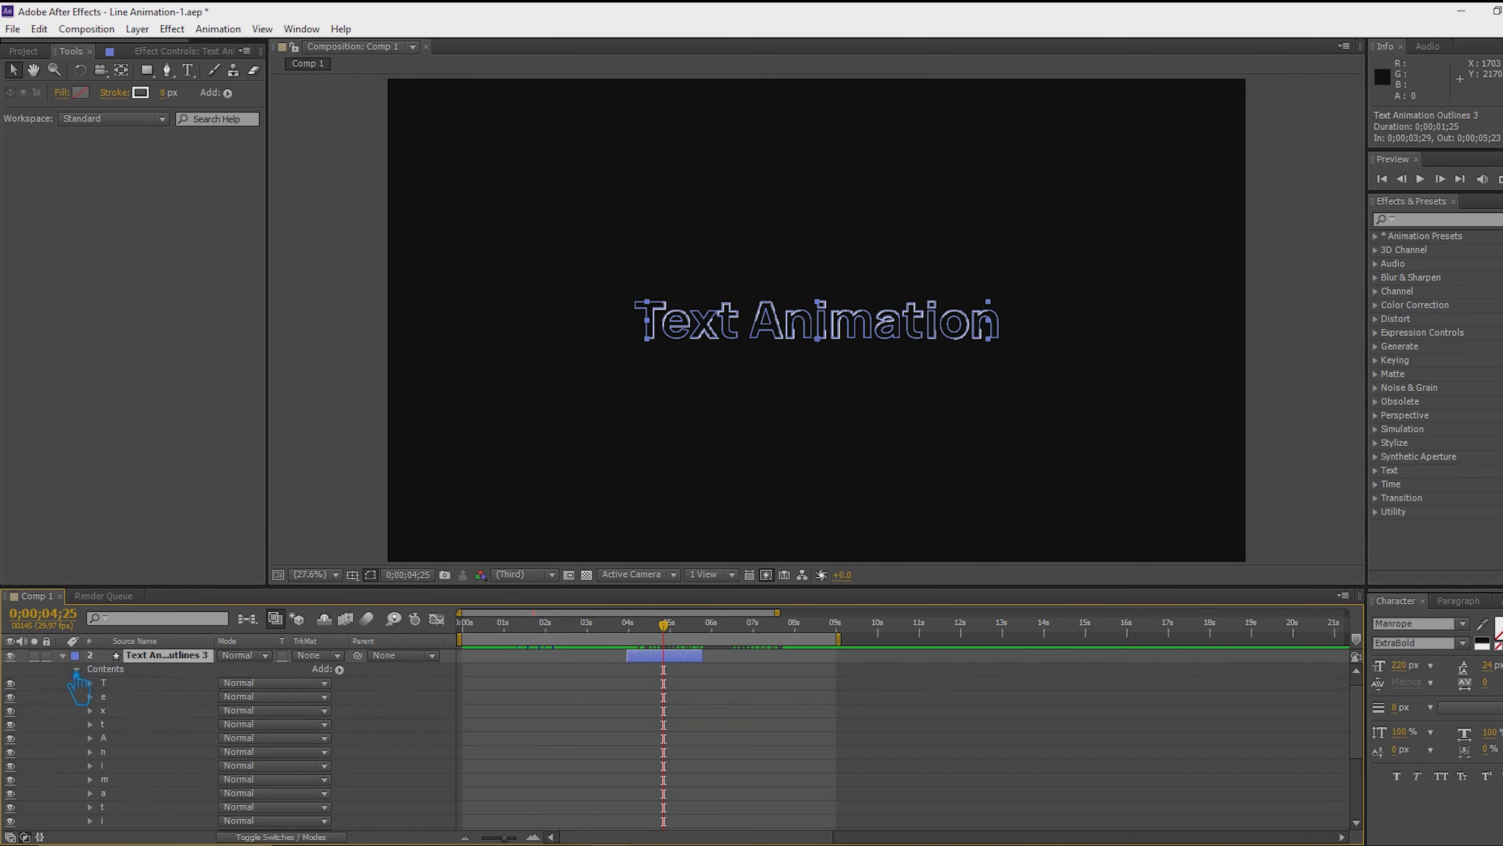
scroll(148, 746, down, 3)
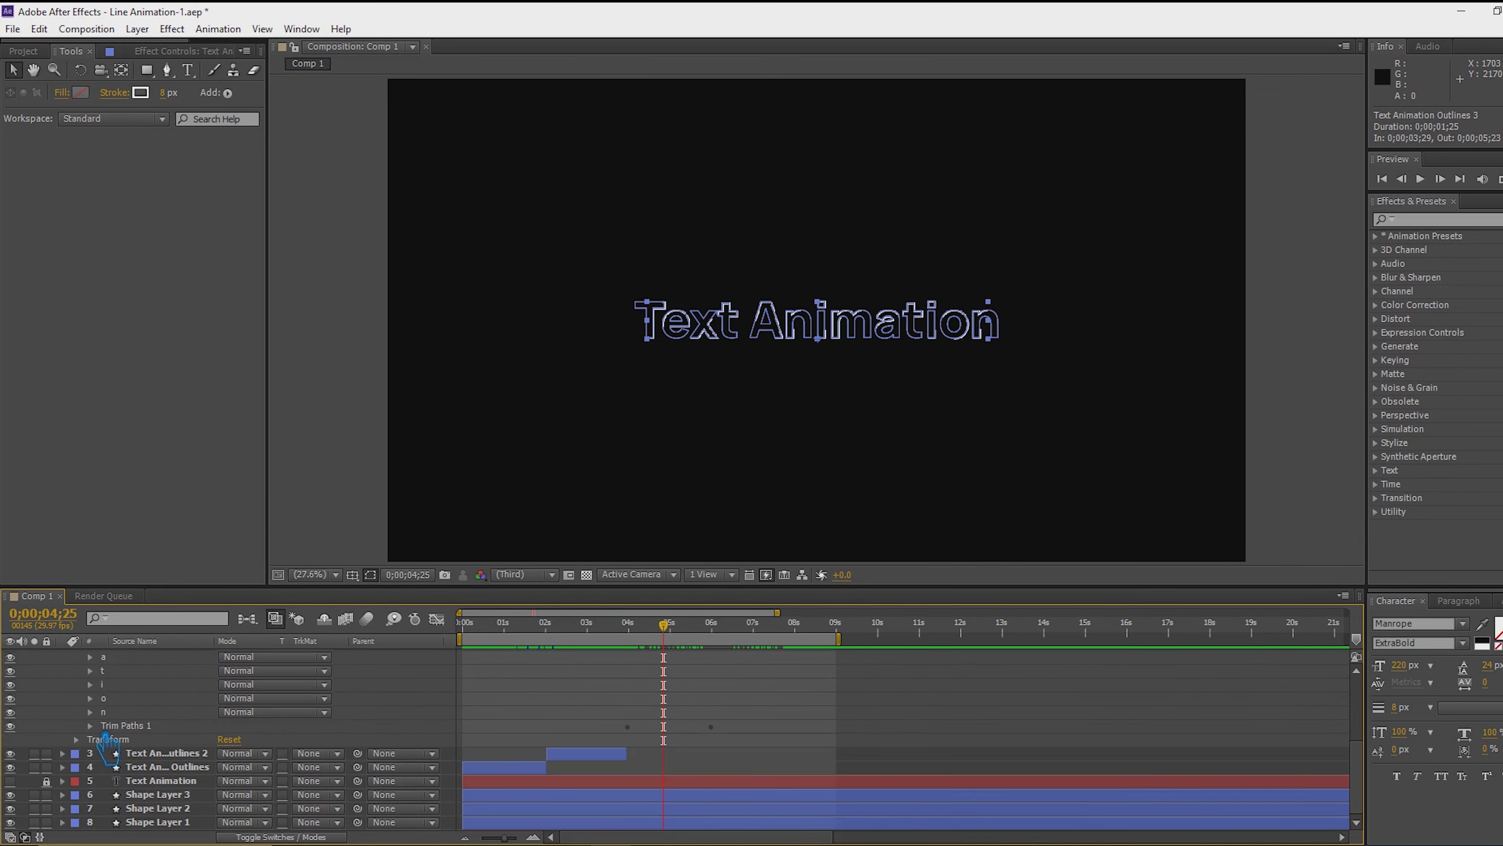
click(91, 726)
click(290, 785)
click(300, 817)
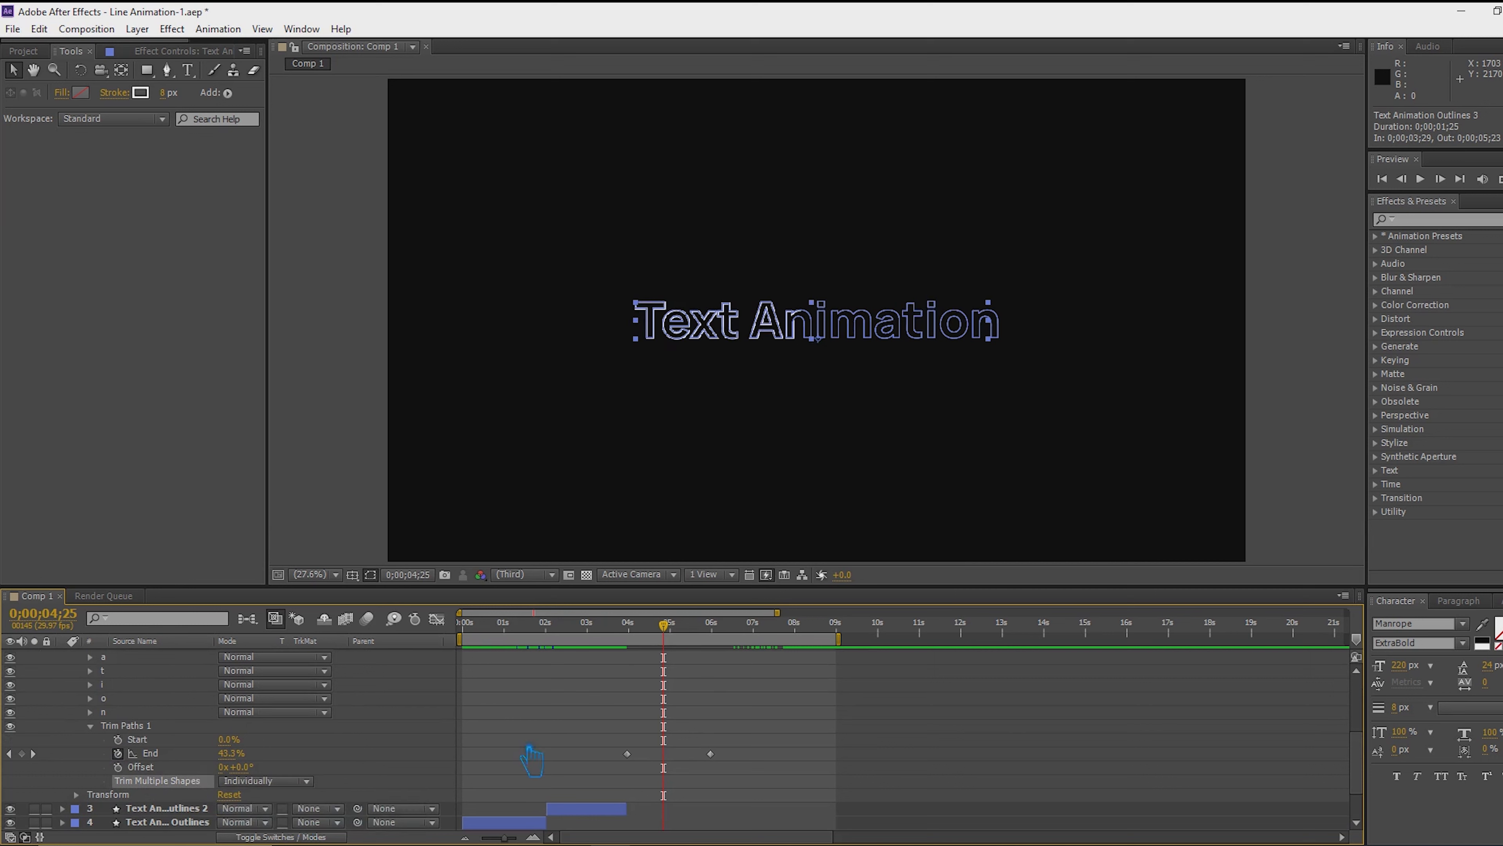
drag(684, 644, 716, 643)
scroll(129, 684, up, 5)
click(63, 668)
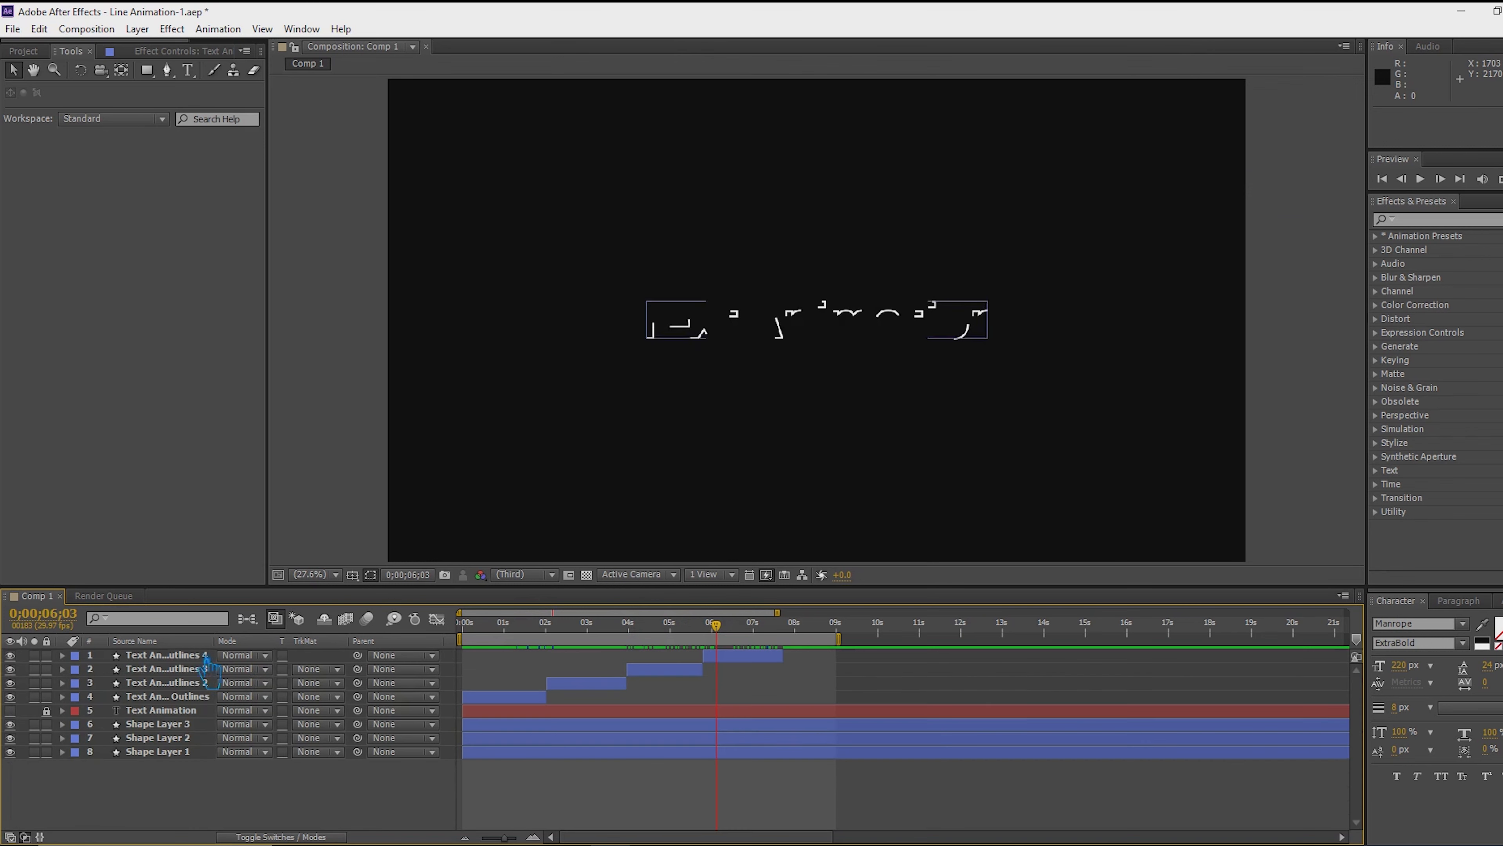
click(166, 655)
click(62, 655)
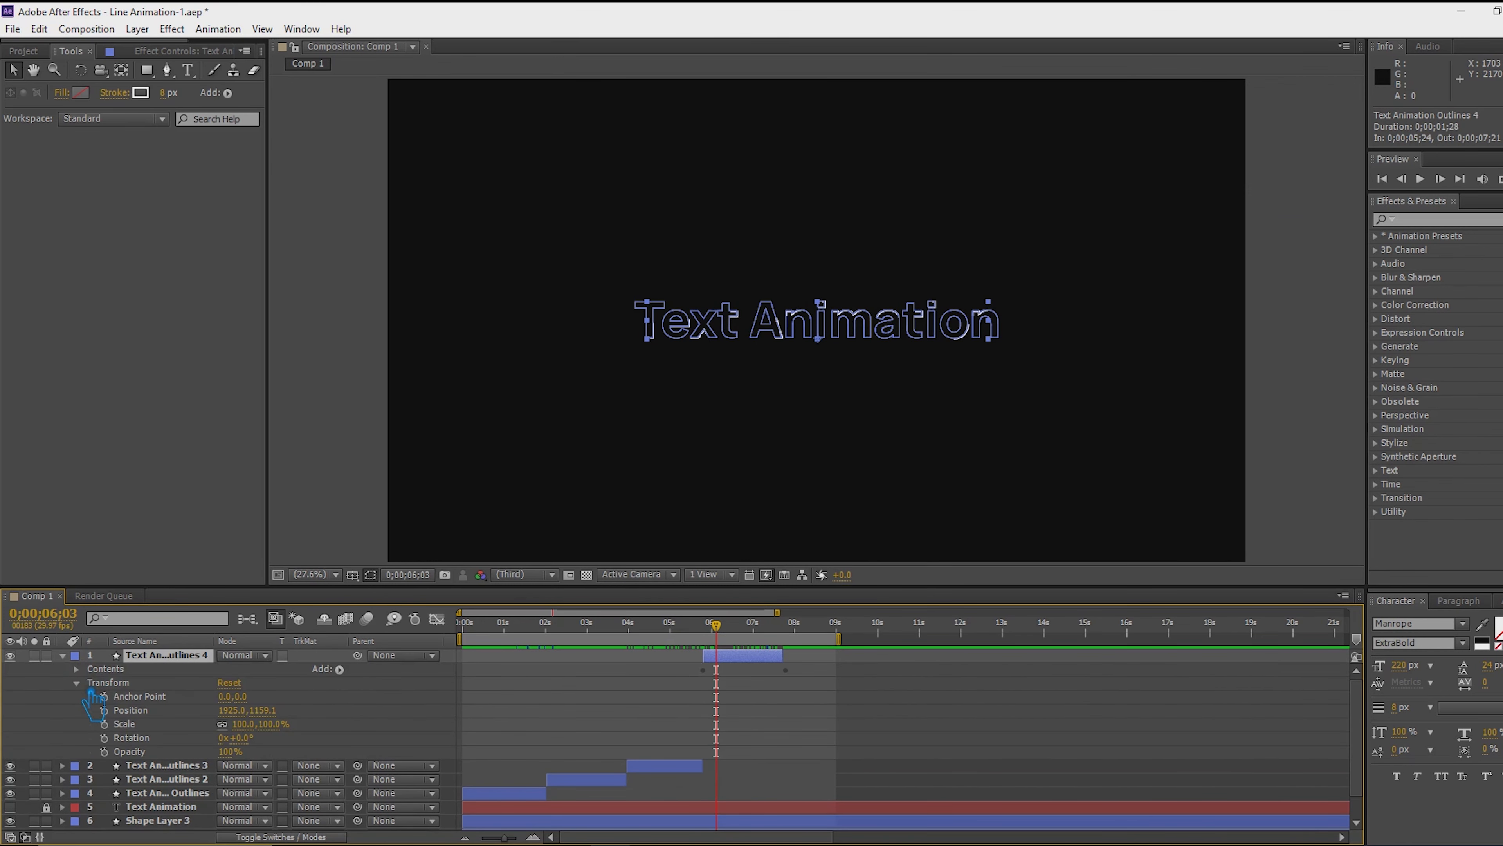
key(F2)
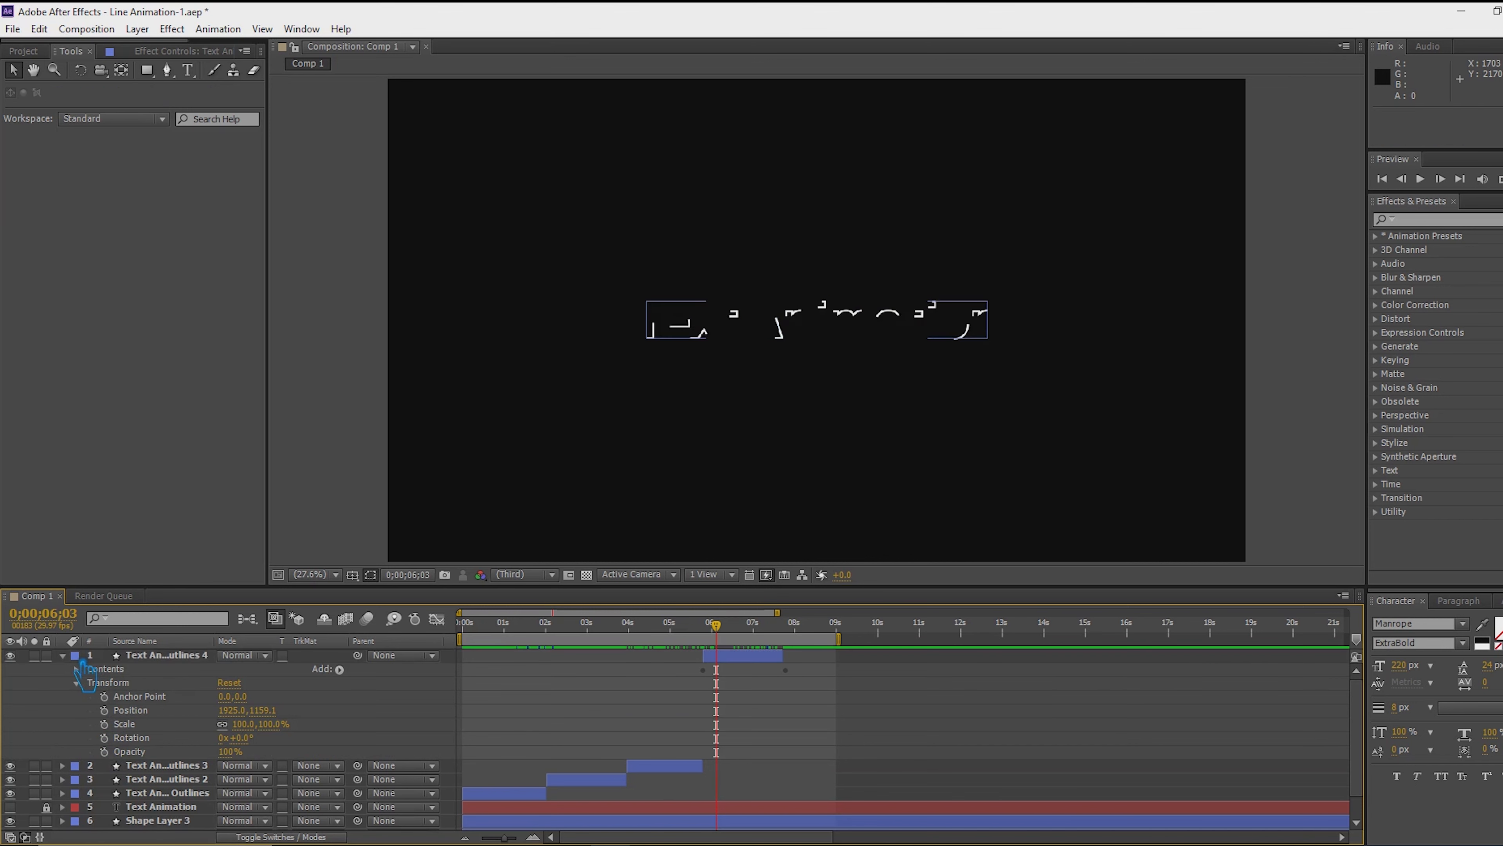
click(62, 655)
drag(727, 637, 718, 637)
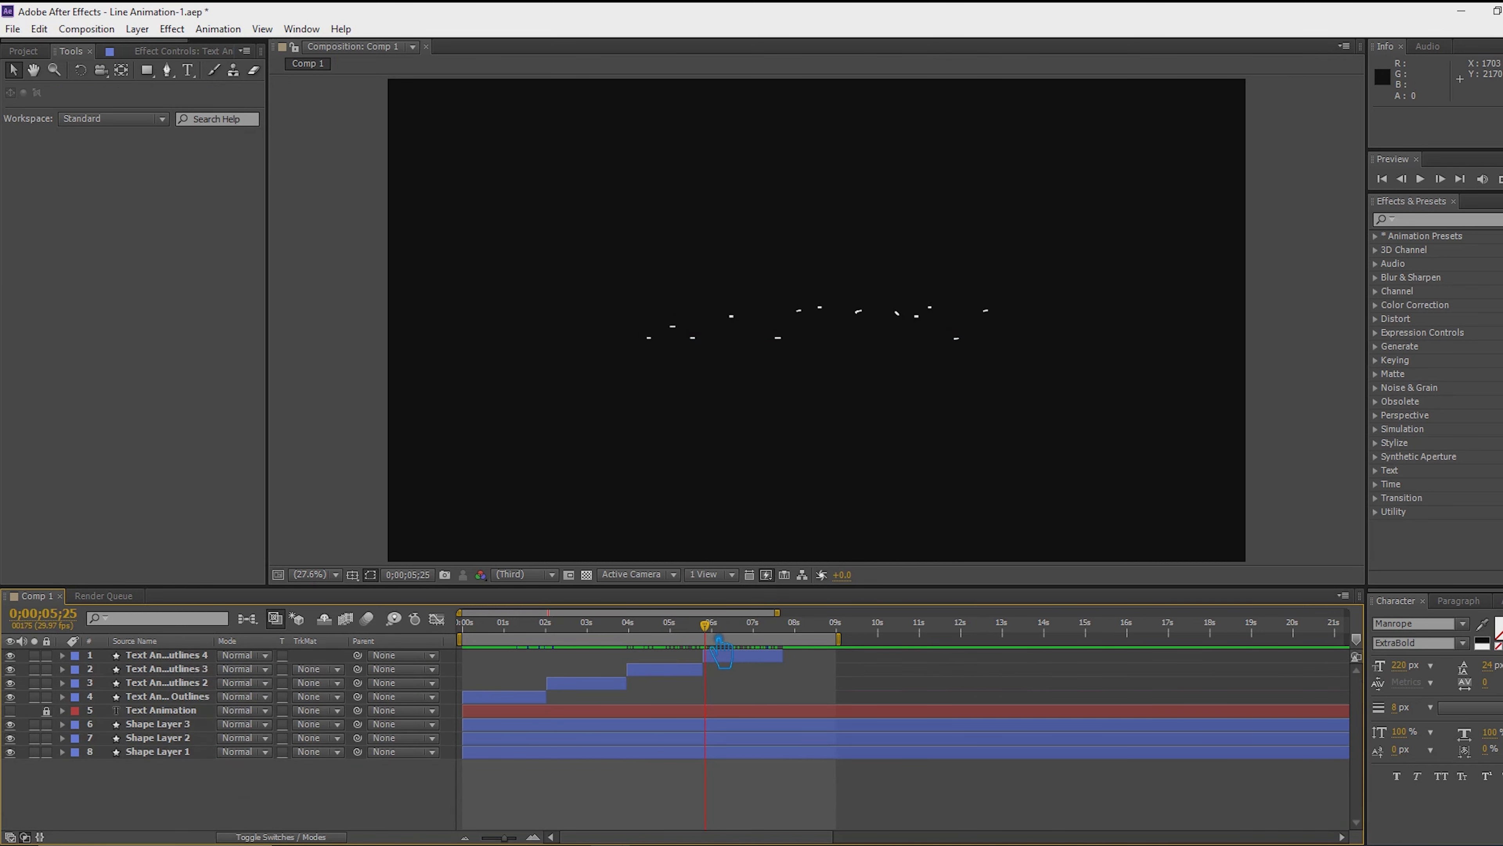
Set Trim Multiple Shapes to Individually in the Trim Paths of Text Animation Outlines 4
click(734, 657)
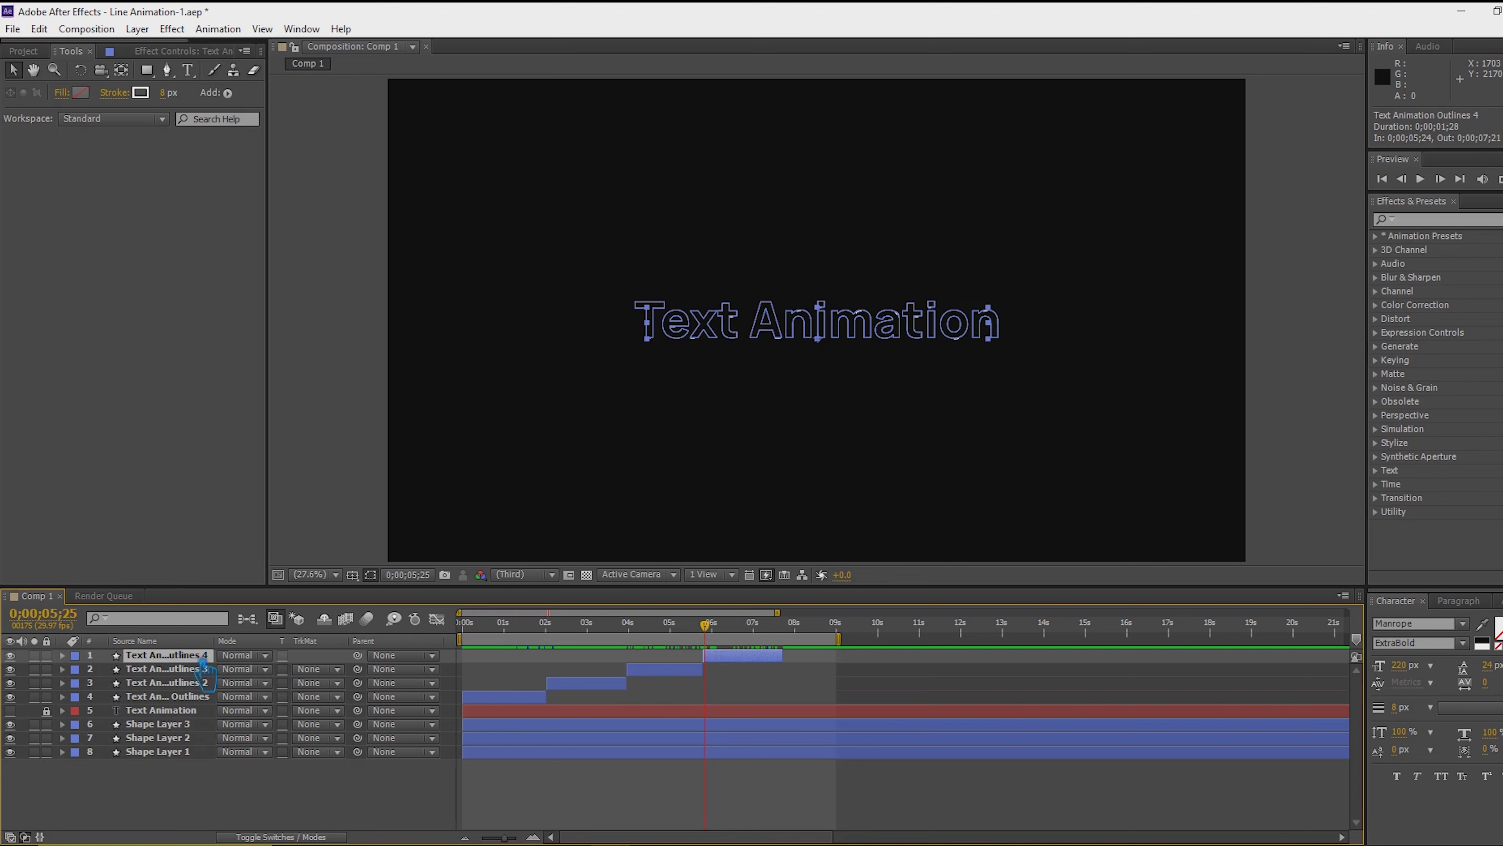
click(62, 655)
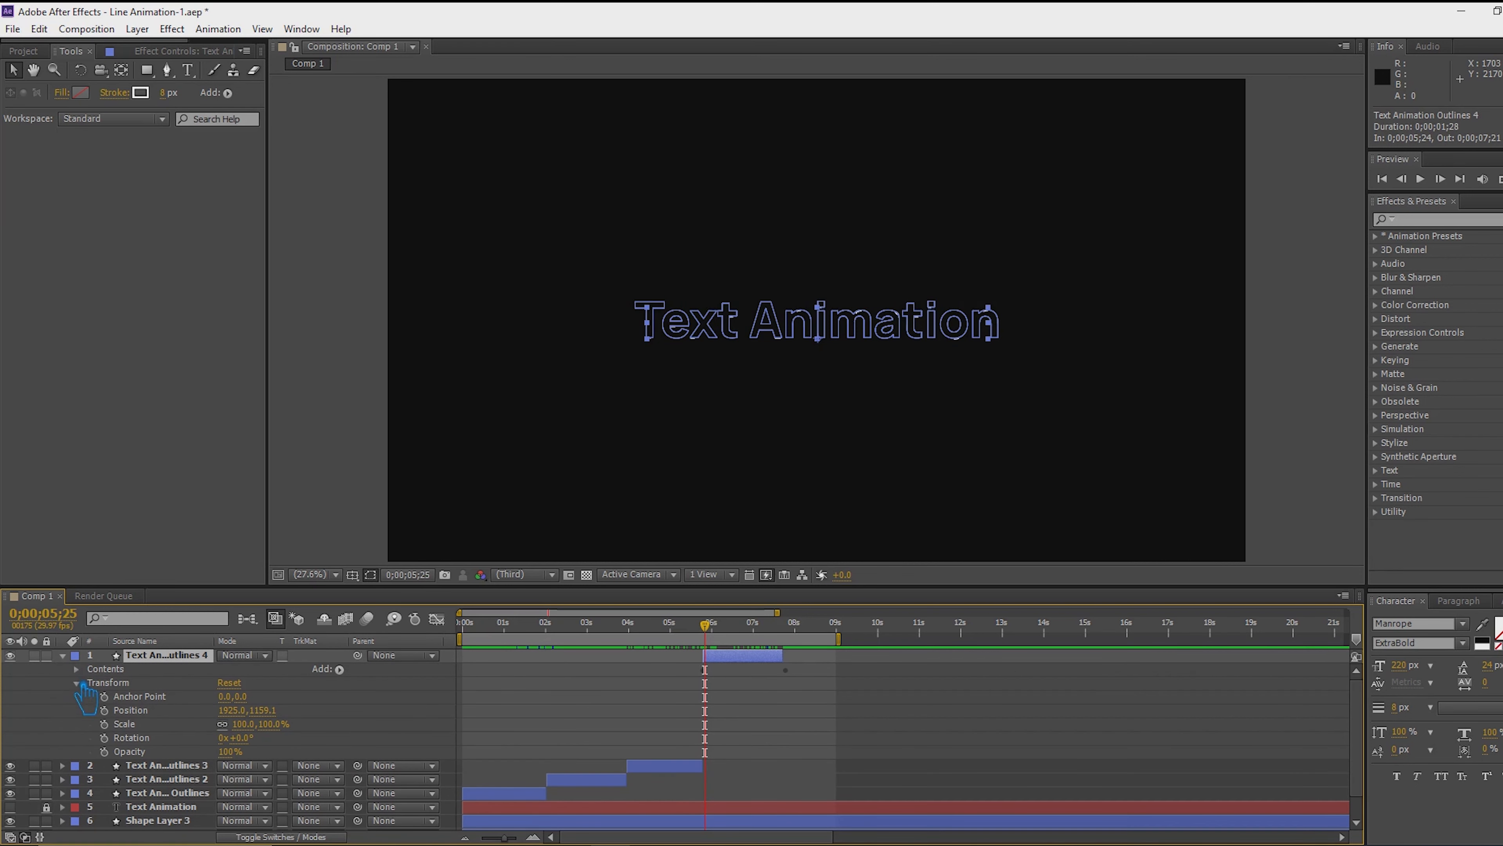
click(77, 683)
click(77, 668)
scroll(290, 723, down, 4)
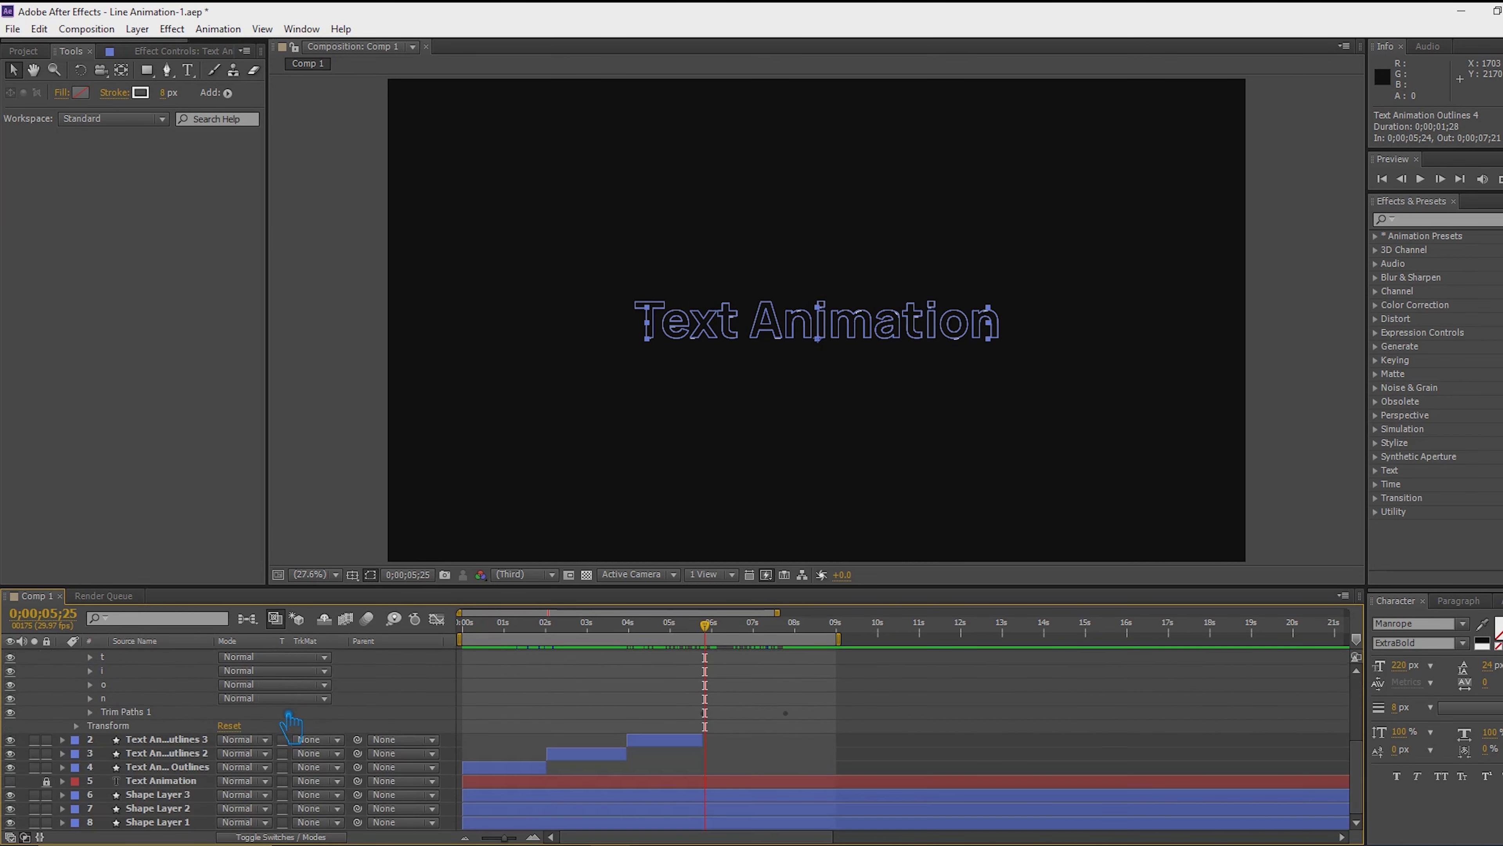
click(91, 712)
click(249, 767)
click(266, 804)
Ease the last Trim Paths End keyframe of Text Animation Outlines 4 with the Keyframe Assistant
drag(841, 756, 723, 728)
right_click(785, 740)
mouse_move(840, 733)
click(1006, 753)
click(1008, 760)
drag(732, 643, 779, 651)
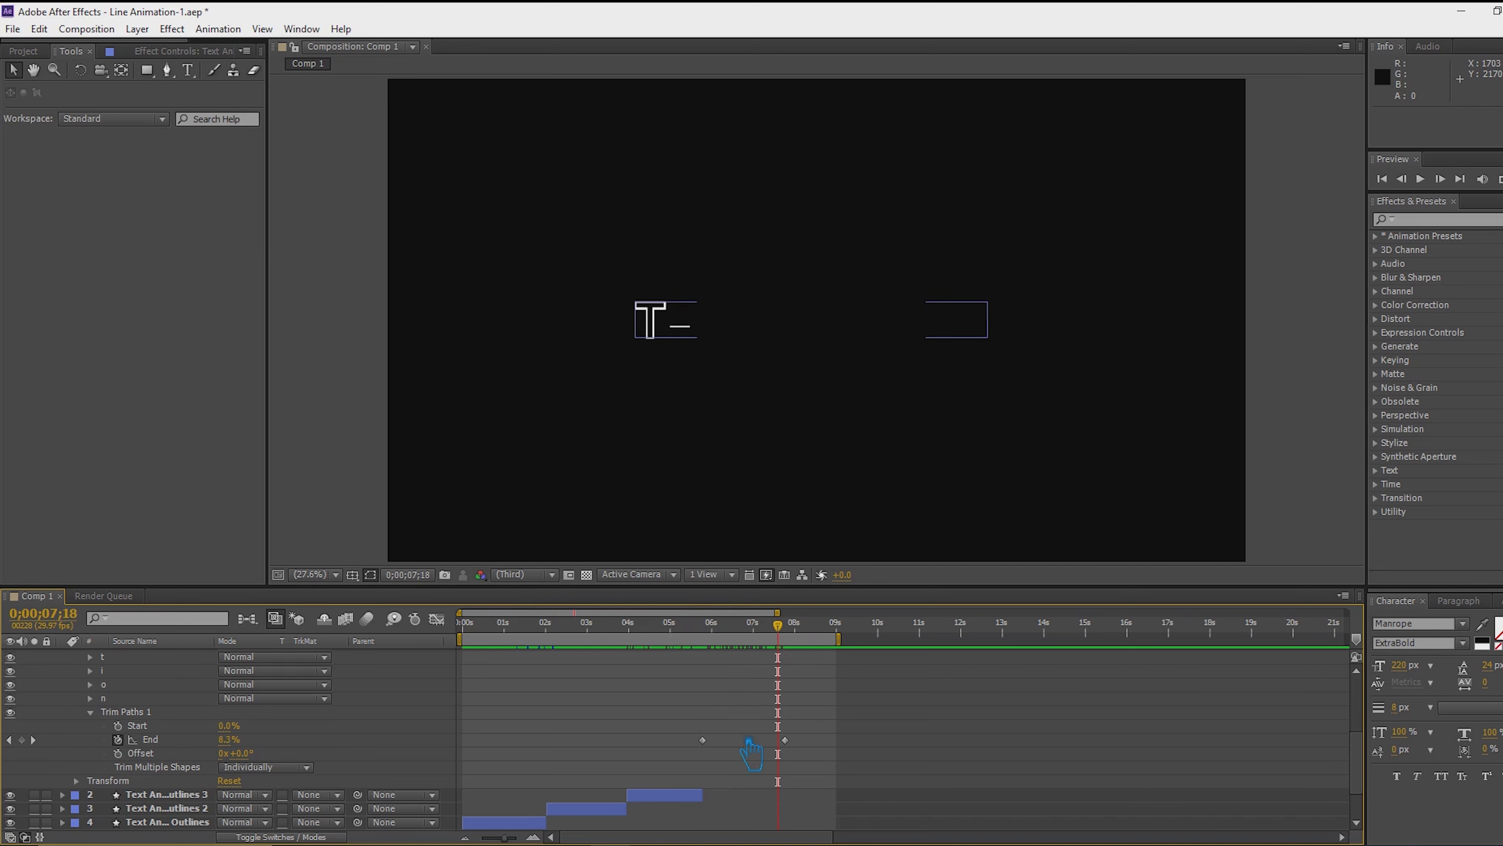
Apply Easy Ease Out to the first Trim Paths End keyframe of Text Animation Outlines 4 and collapse the layer
click(703, 740)
right_click(704, 742)
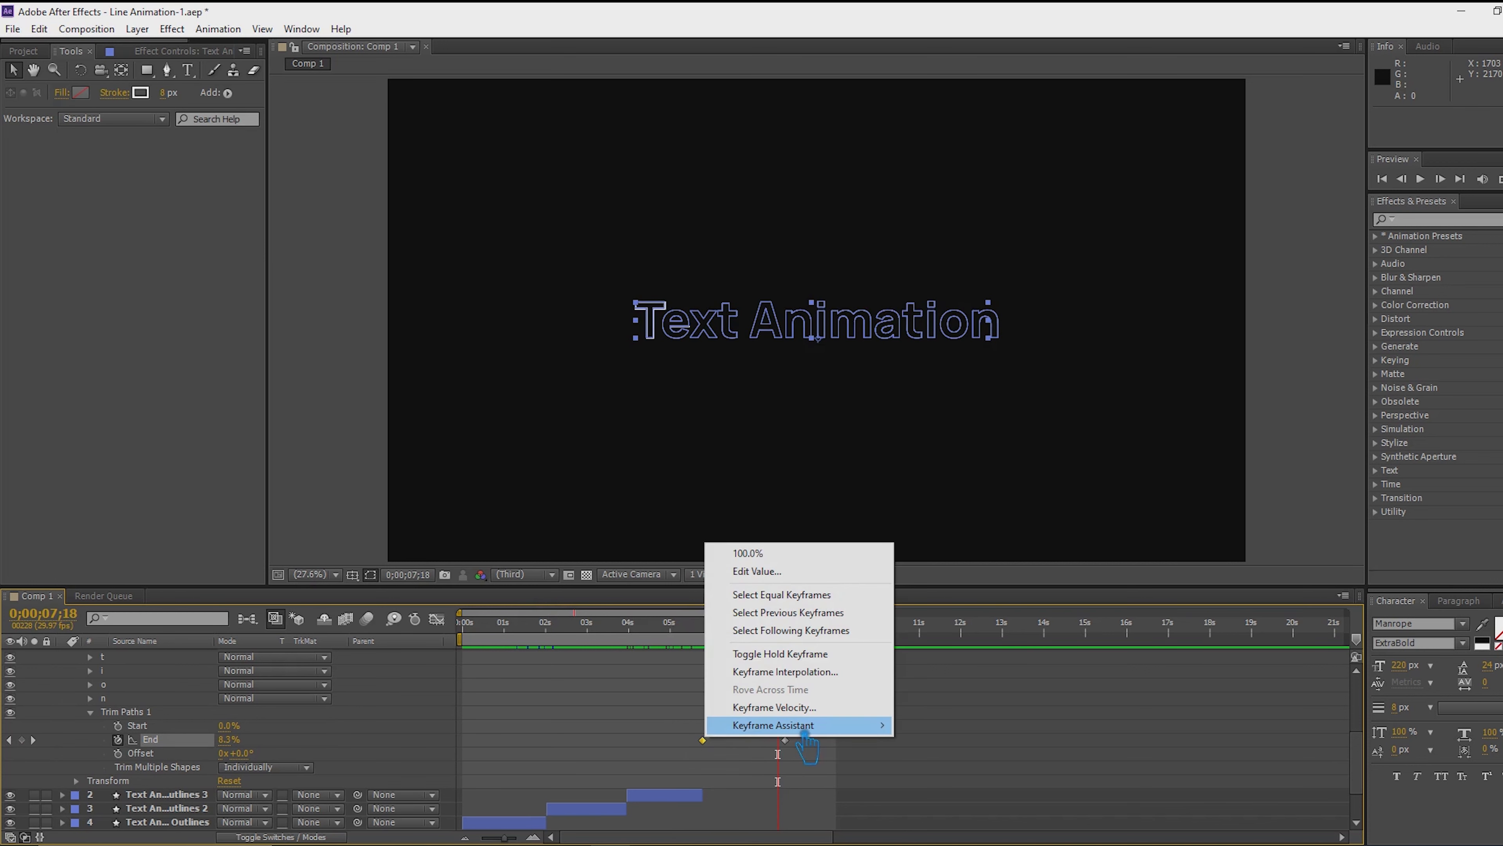
mouse_move(793, 725)
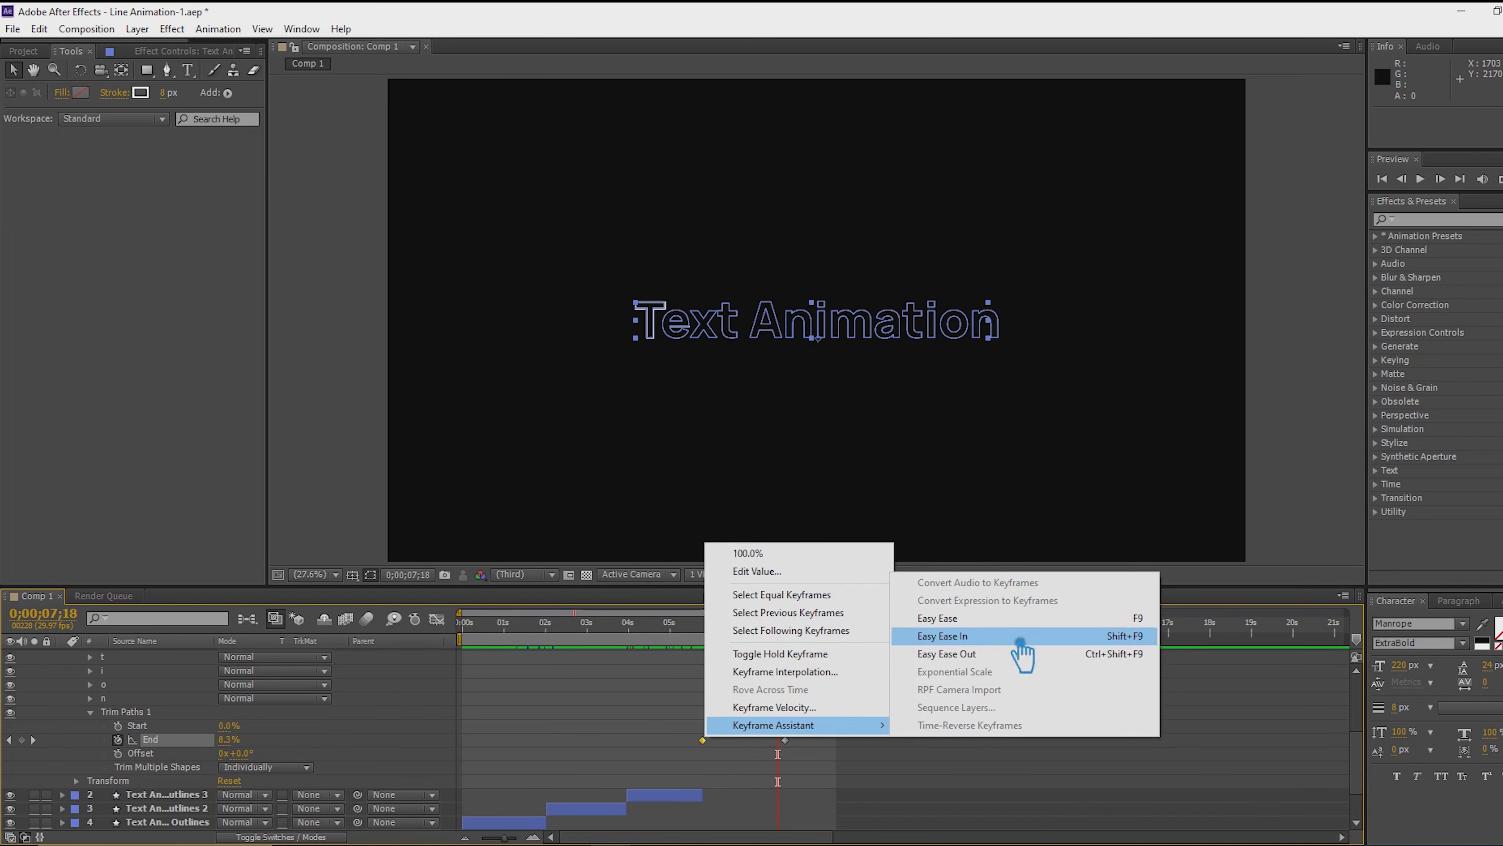
click(1042, 655)
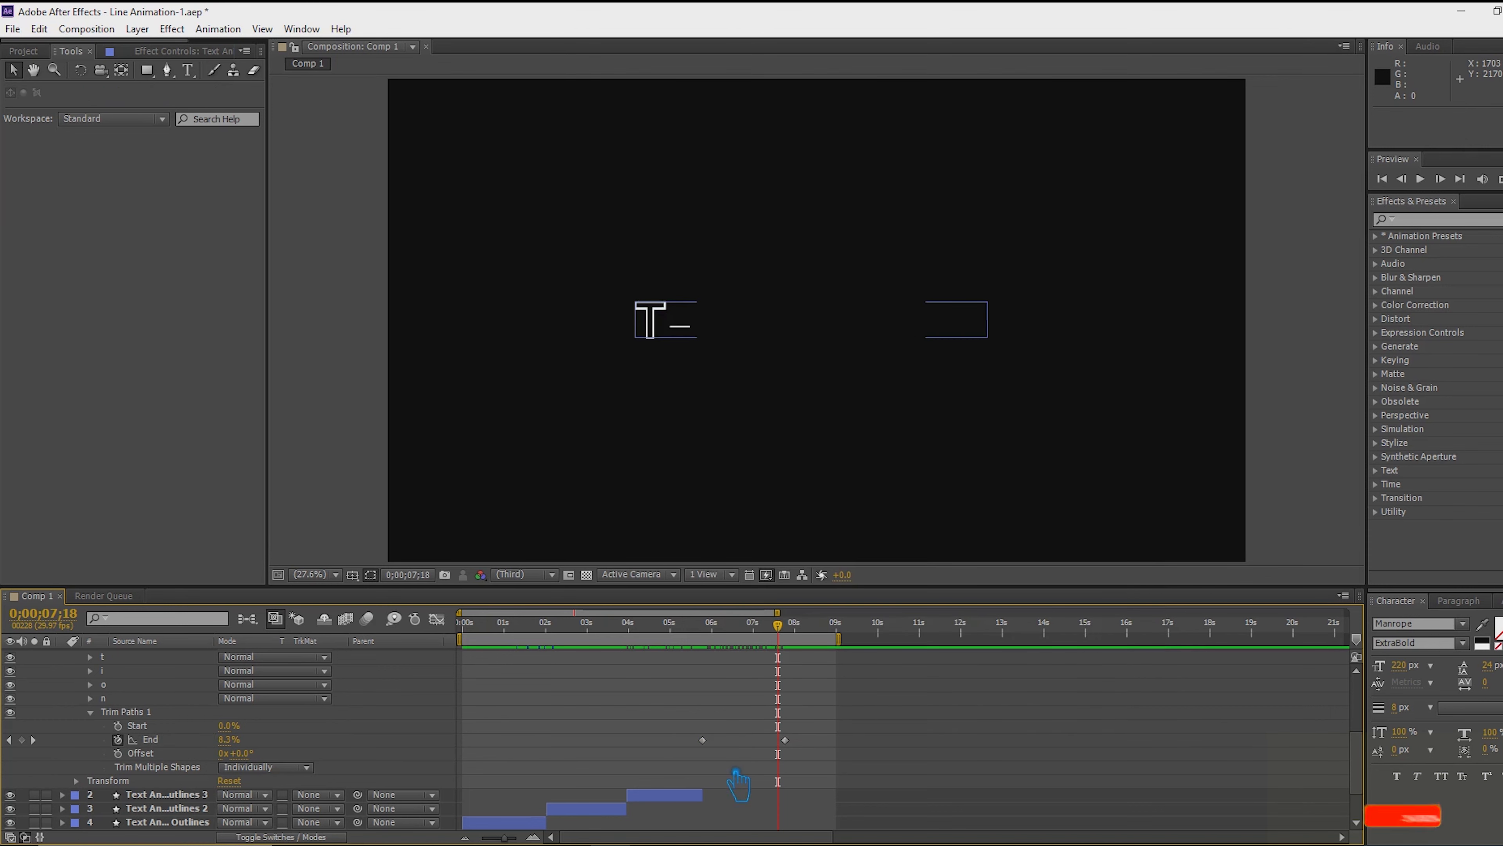
drag(827, 753, 767, 722)
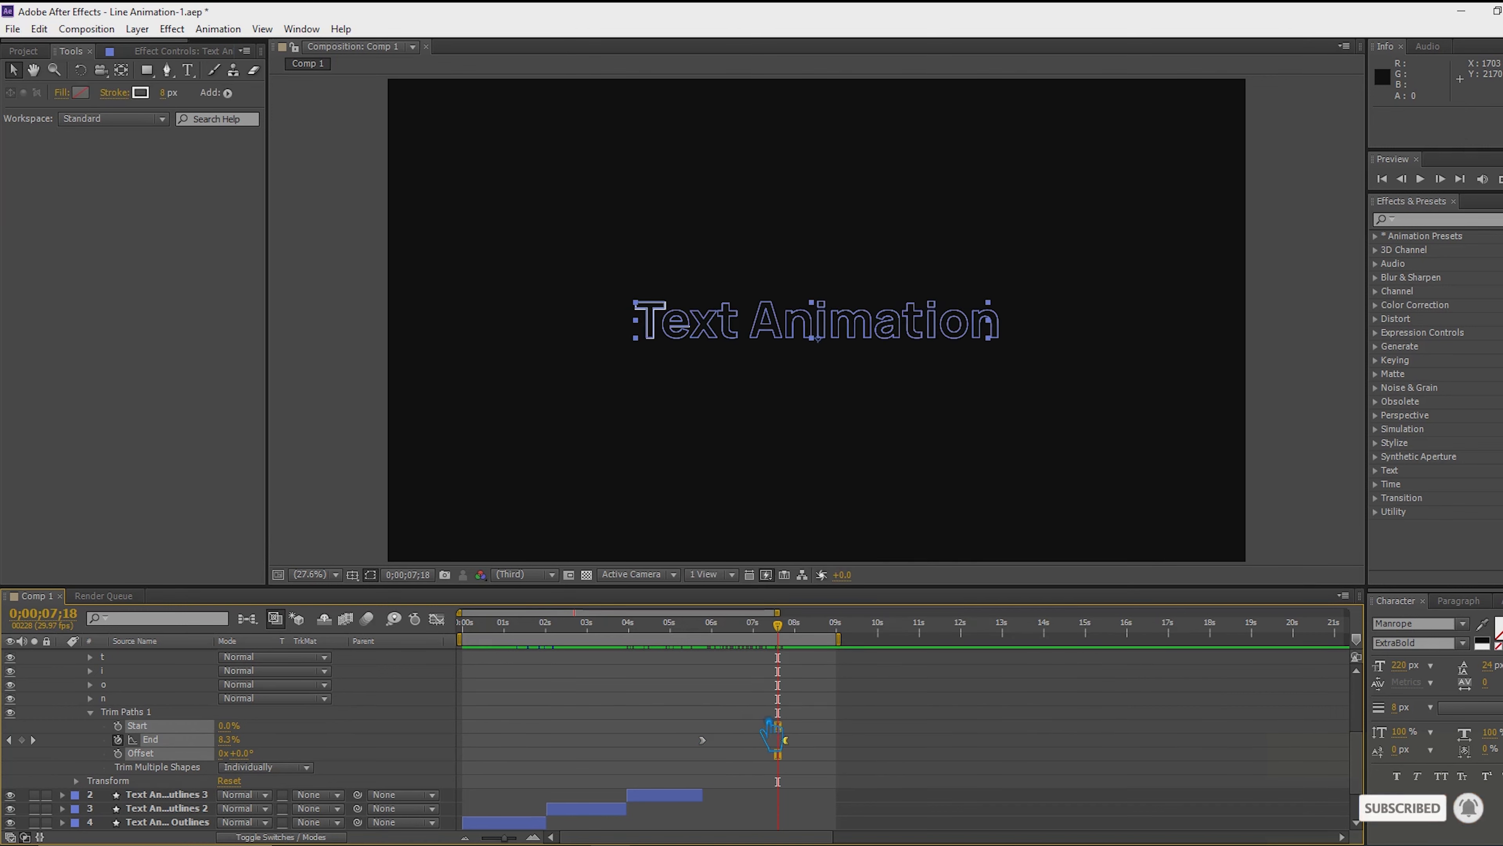
scroll(139, 764, up, 3)
click(65, 675)
Select Text Animation Outlines 3, Outlines 2 and the first outlines piece together and reveal their Trim Paths End keyframes
click(653, 671)
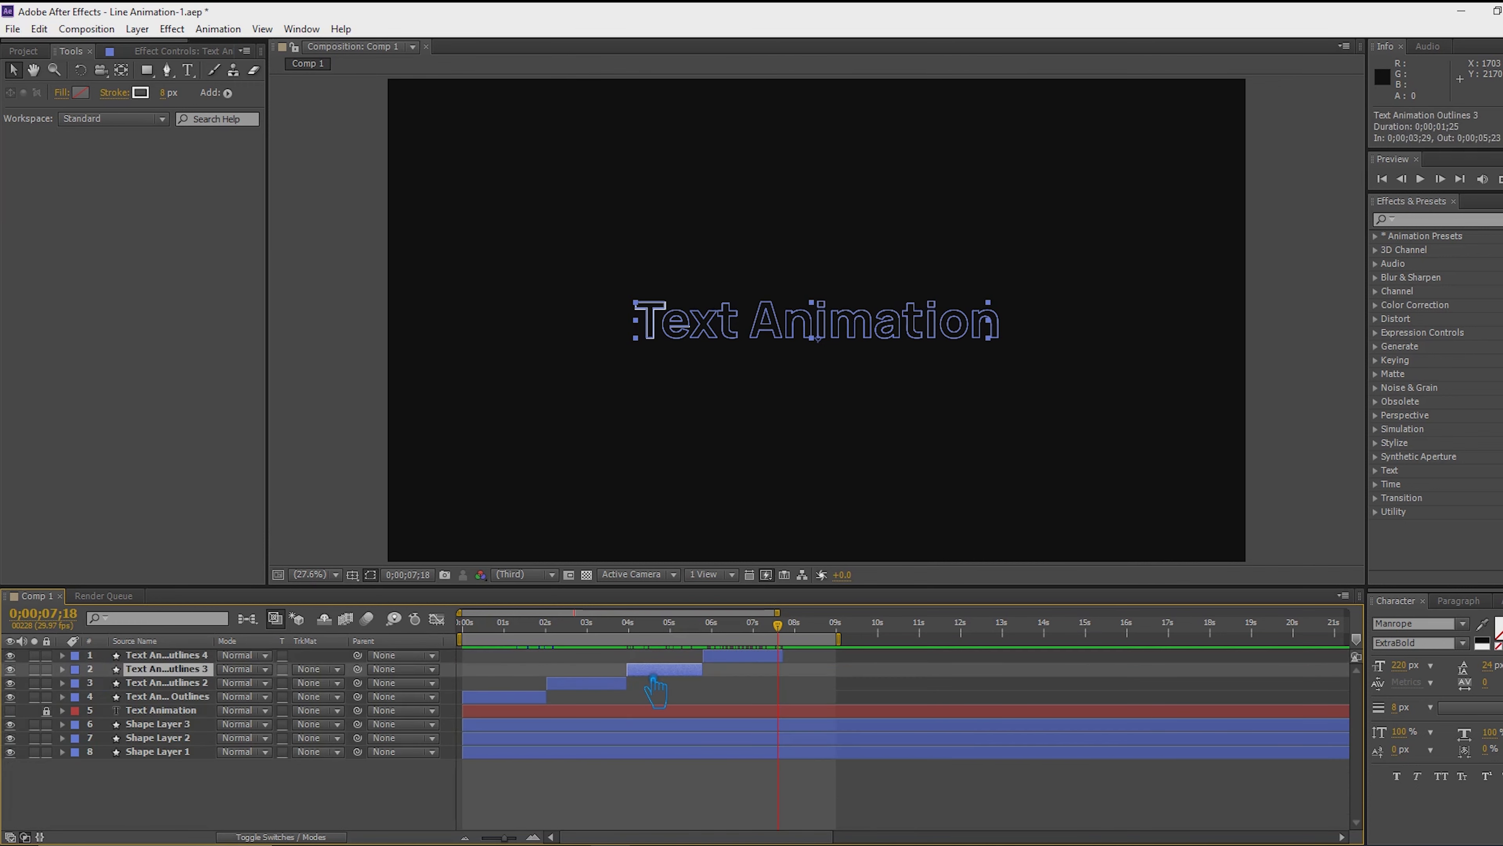
shift+click(616, 684)
shift+click(521, 698)
key(u)
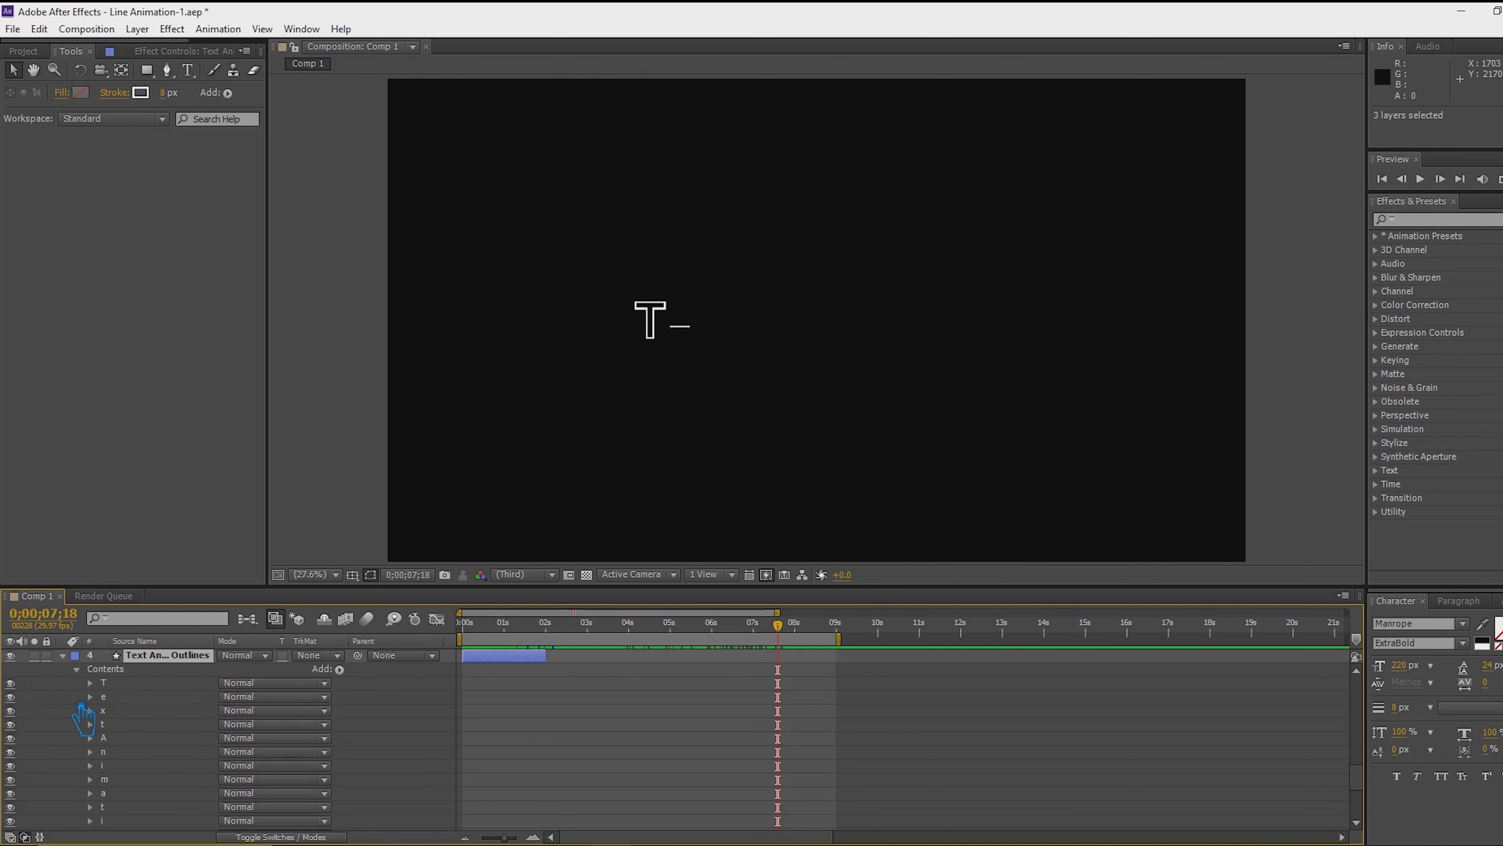
scroll(568, 708, down, 4)
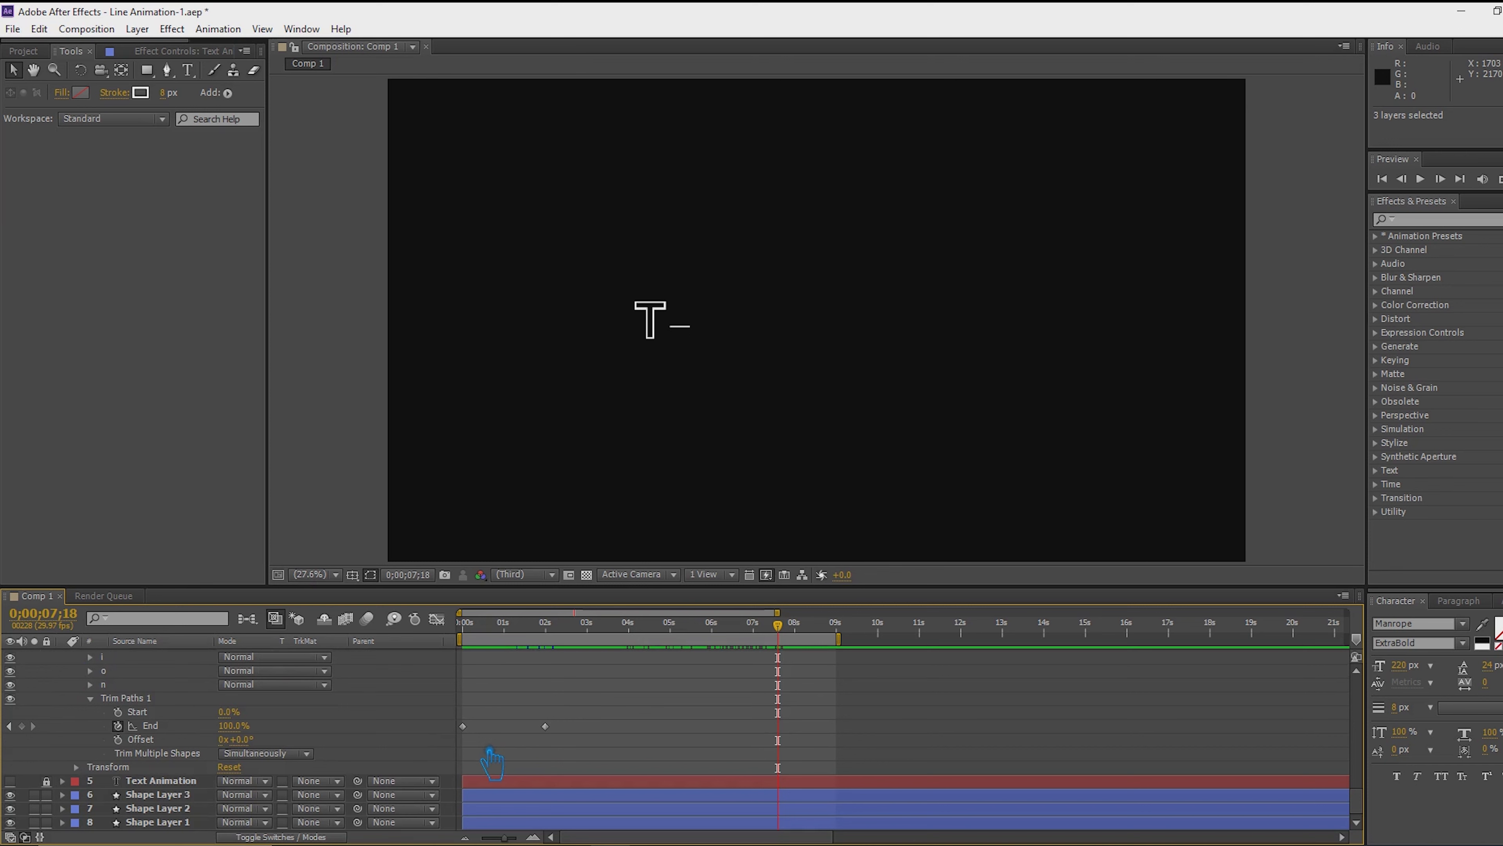
Apply Easy Ease Out to the first Trim Paths End keyframes of the first Text Animation Outlines layer, Outlines 2 and Outlines 3
click(463, 725)
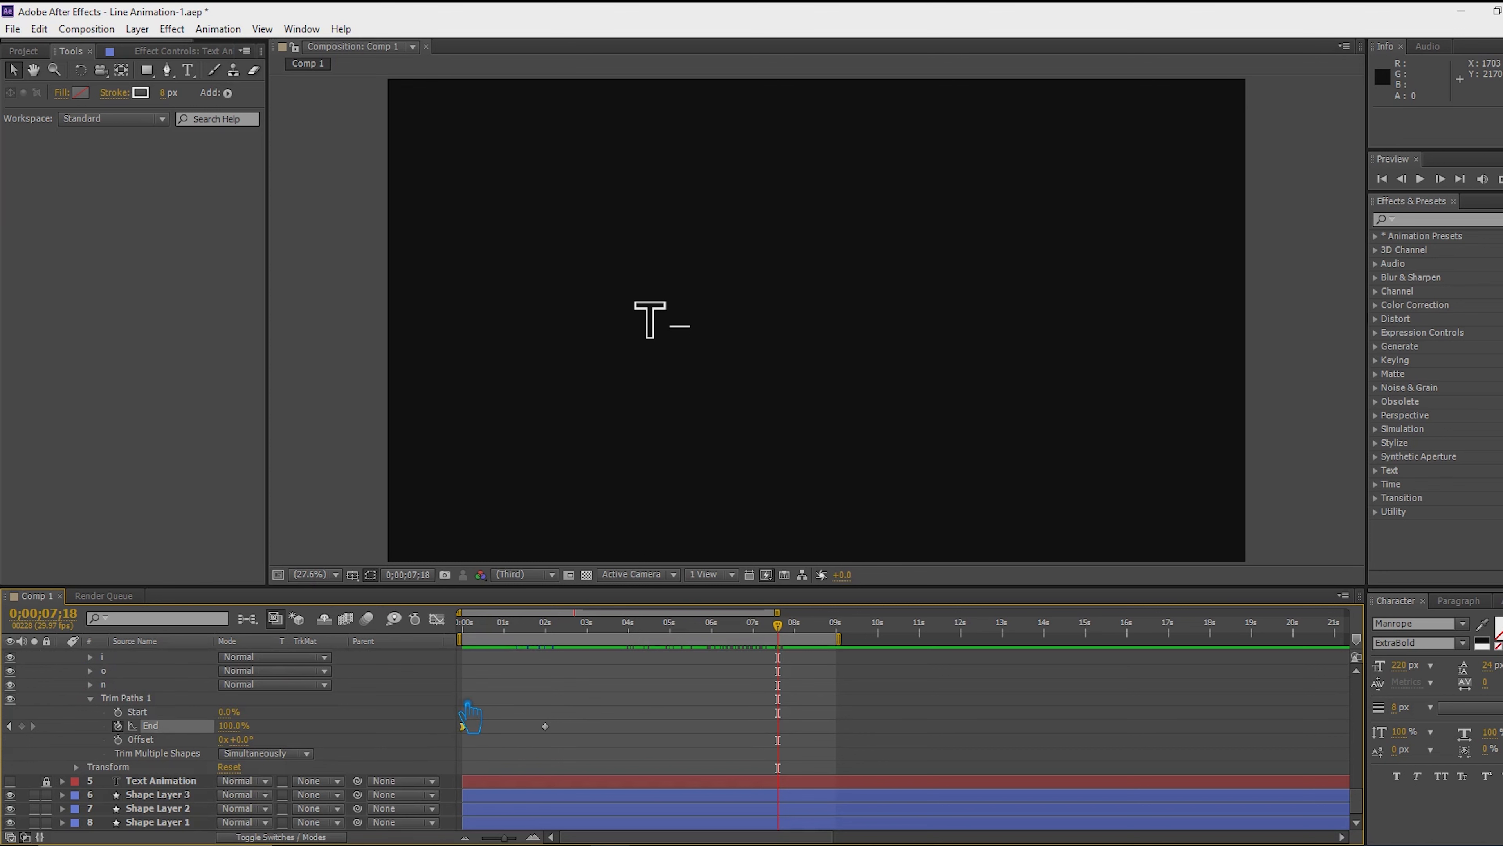
scroll(479, 717, up, 3)
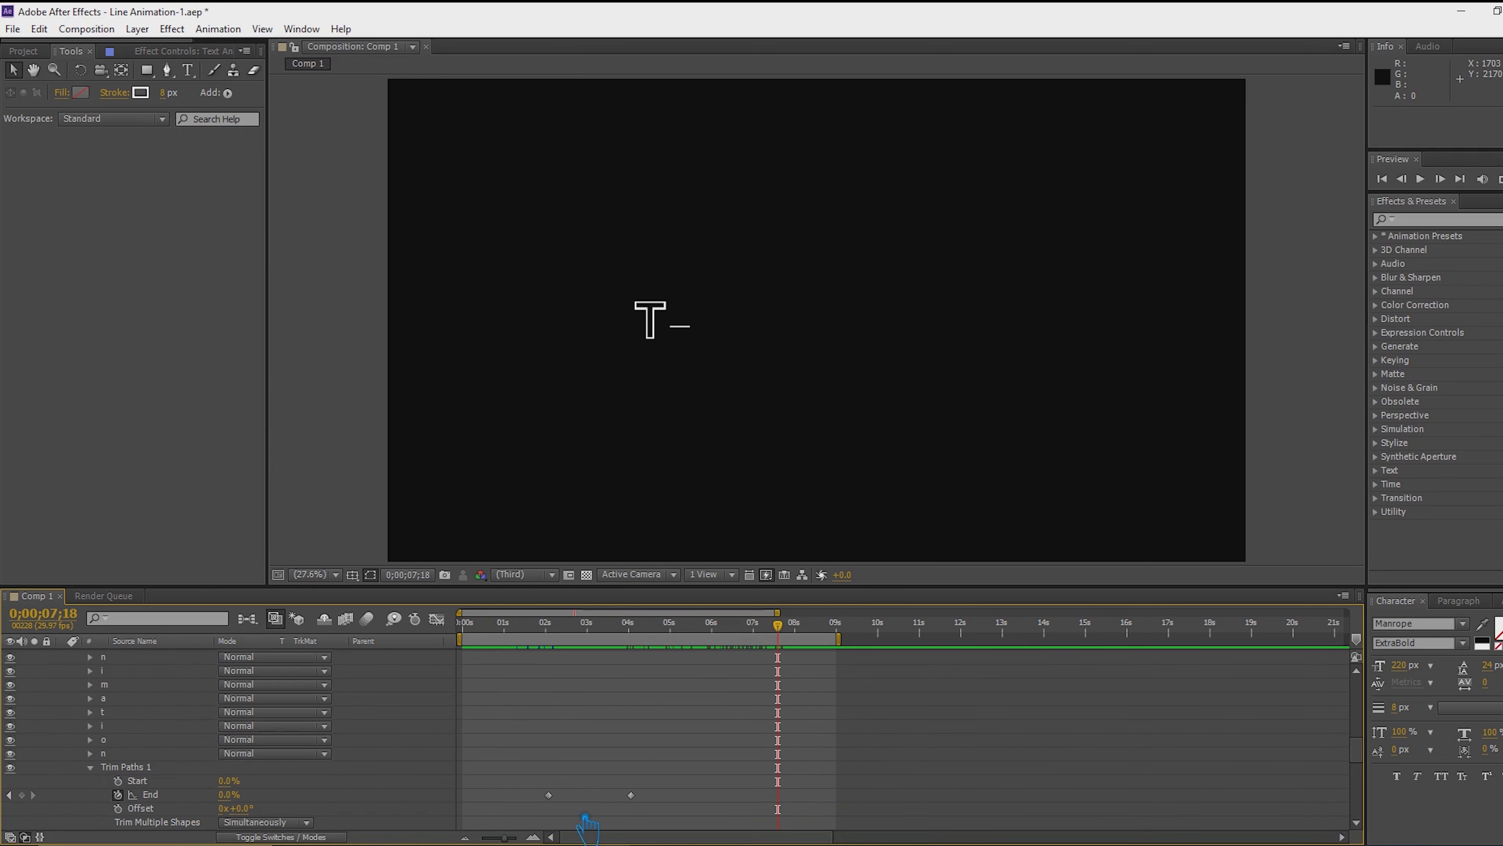
click(548, 795)
scroll(545, 788, up, 3)
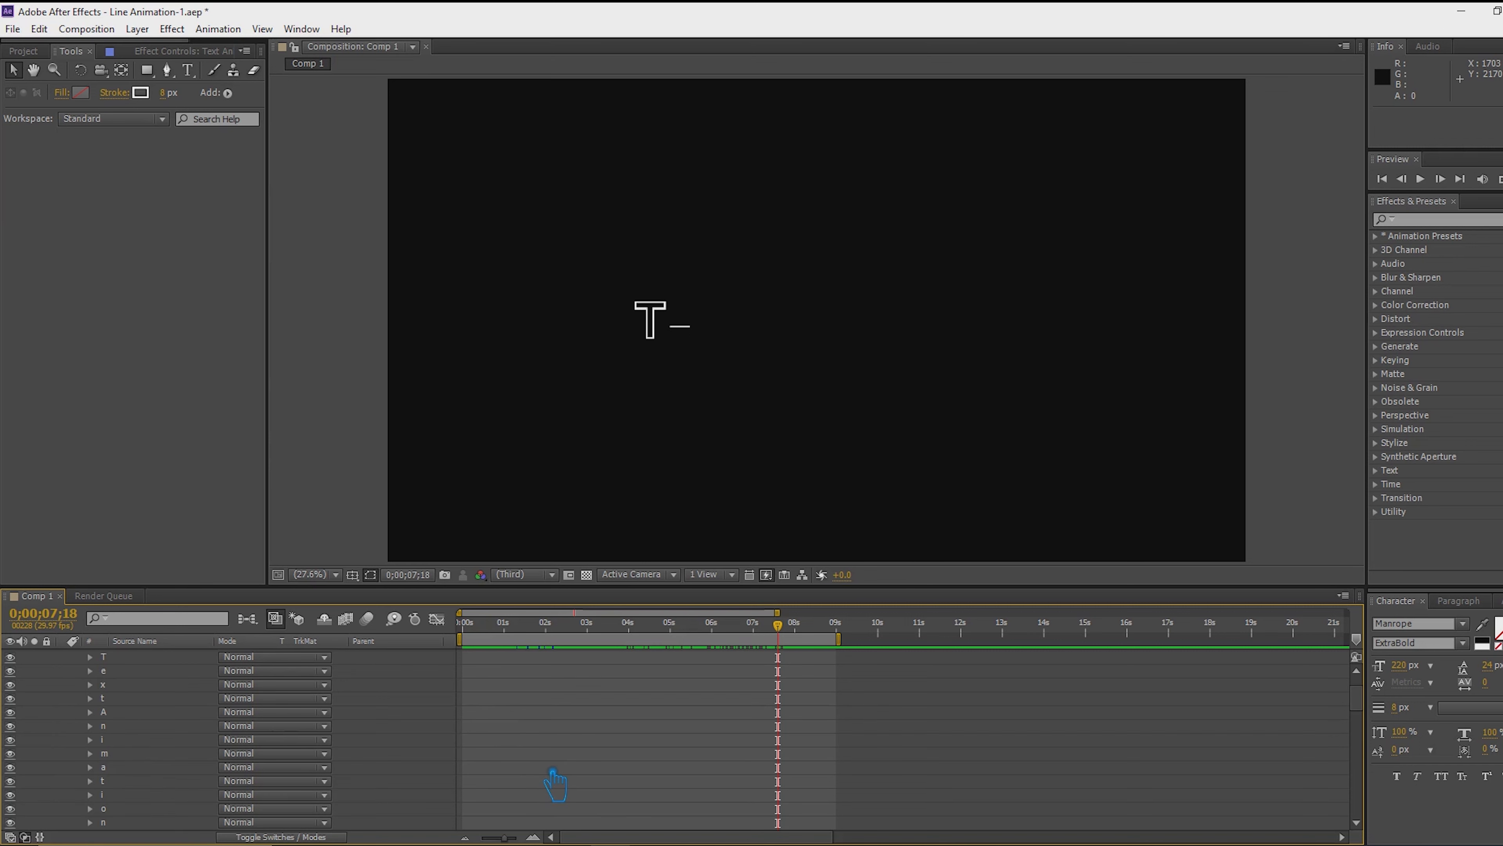
scroll(555, 785, down, 3)
click(554, 780)
click(628, 725)
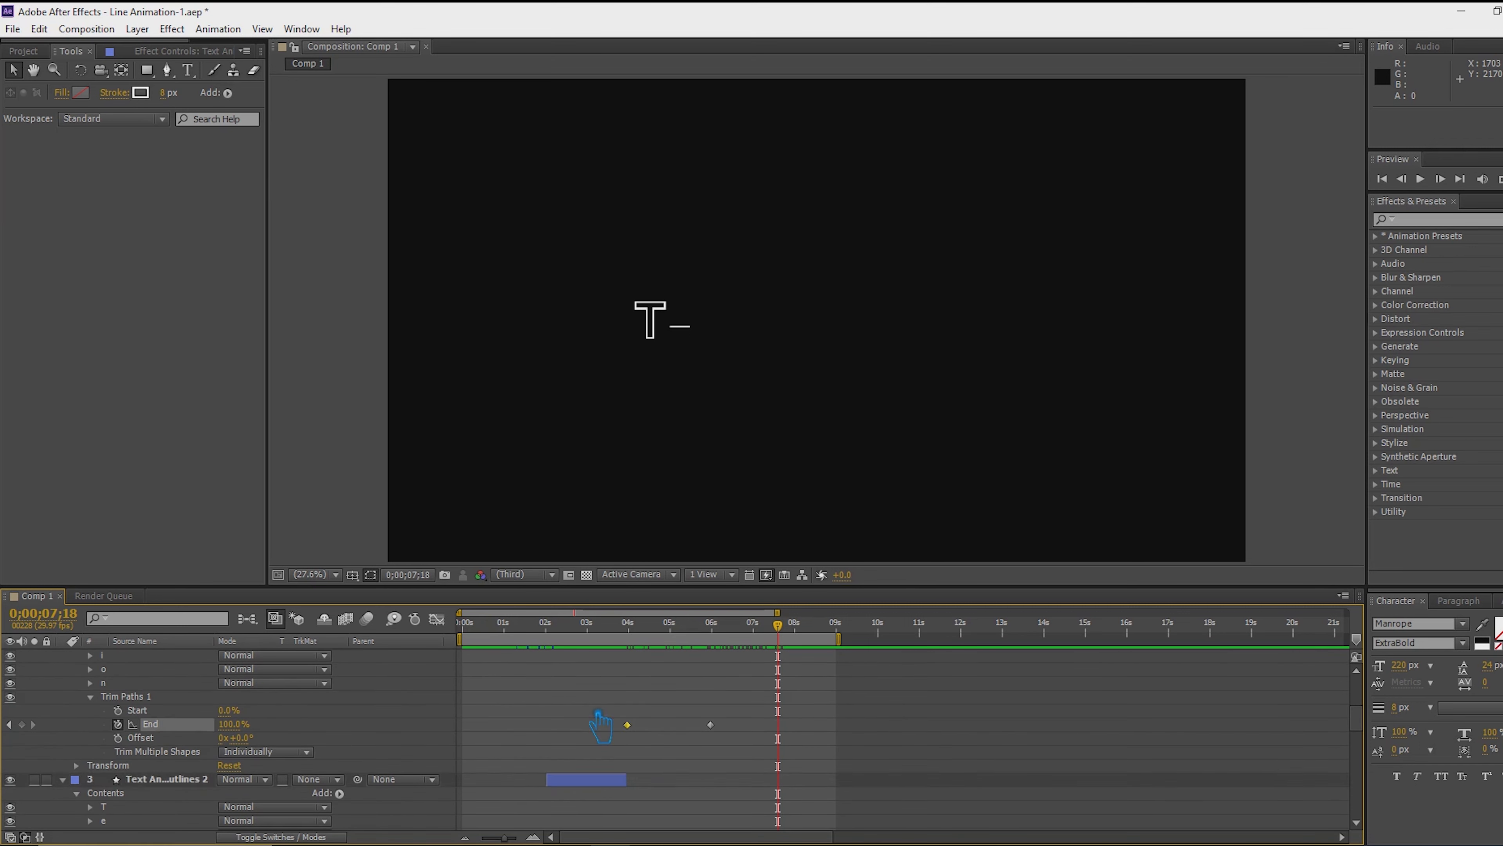
Apply Easy Ease In to the last Trim Paths End keyframes of Outlines 3, Outlines 2 and the first Text Animation Outlines layer
click(711, 724)
scroll(739, 761, up, 3)
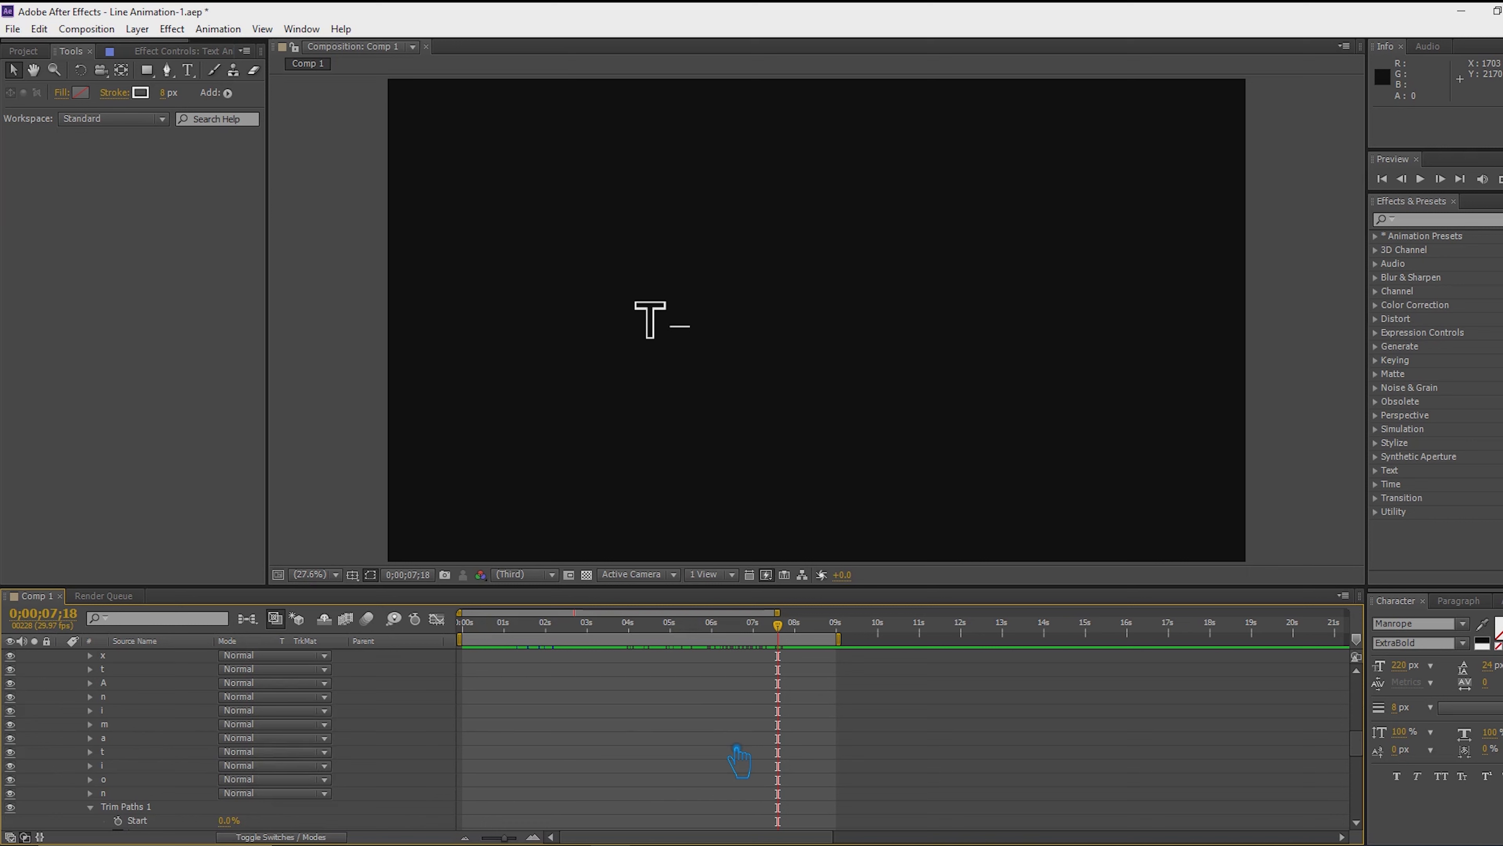
scroll(738, 761, up, 3)
click(630, 655)
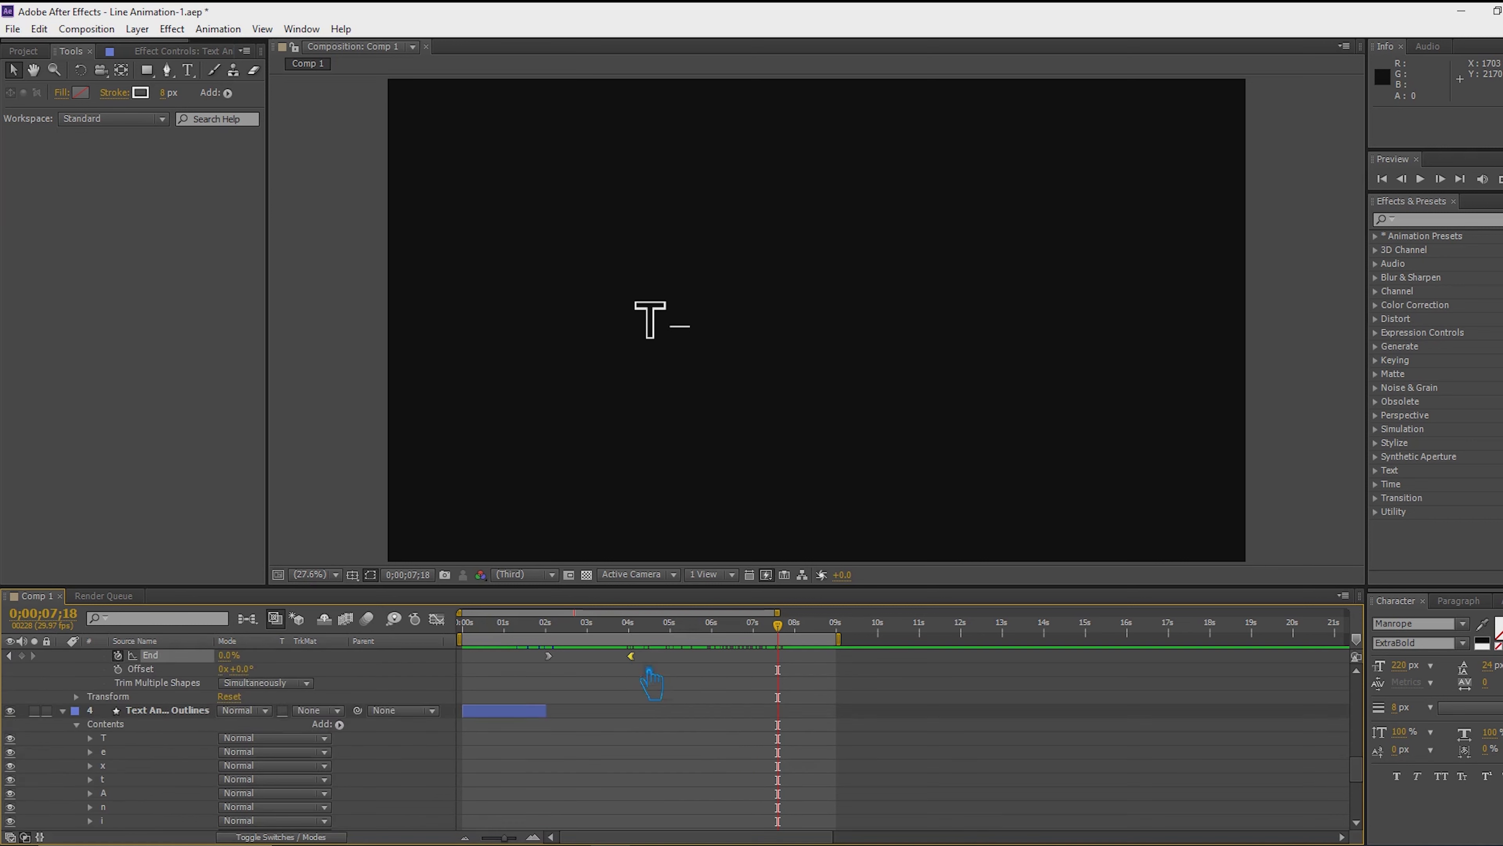
scroll(642, 669, down, 5)
click(545, 766)
Save the project with the outlines layers collapsed and preview the text animation
key(ctrl+s)
scroll(278, 749, up, 5)
click(63, 669)
click(62, 696)
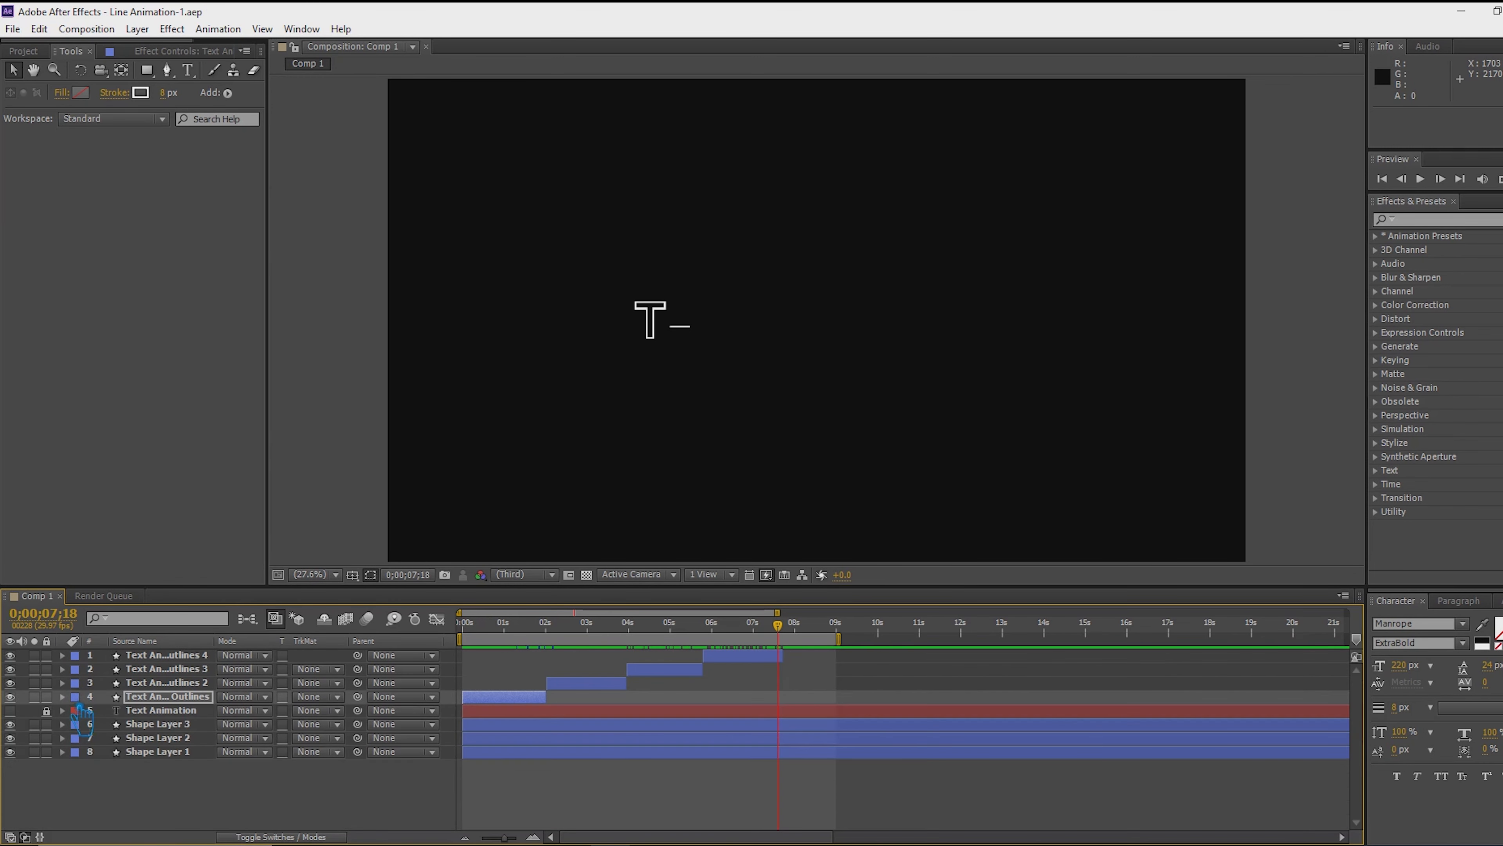
click(583, 803)
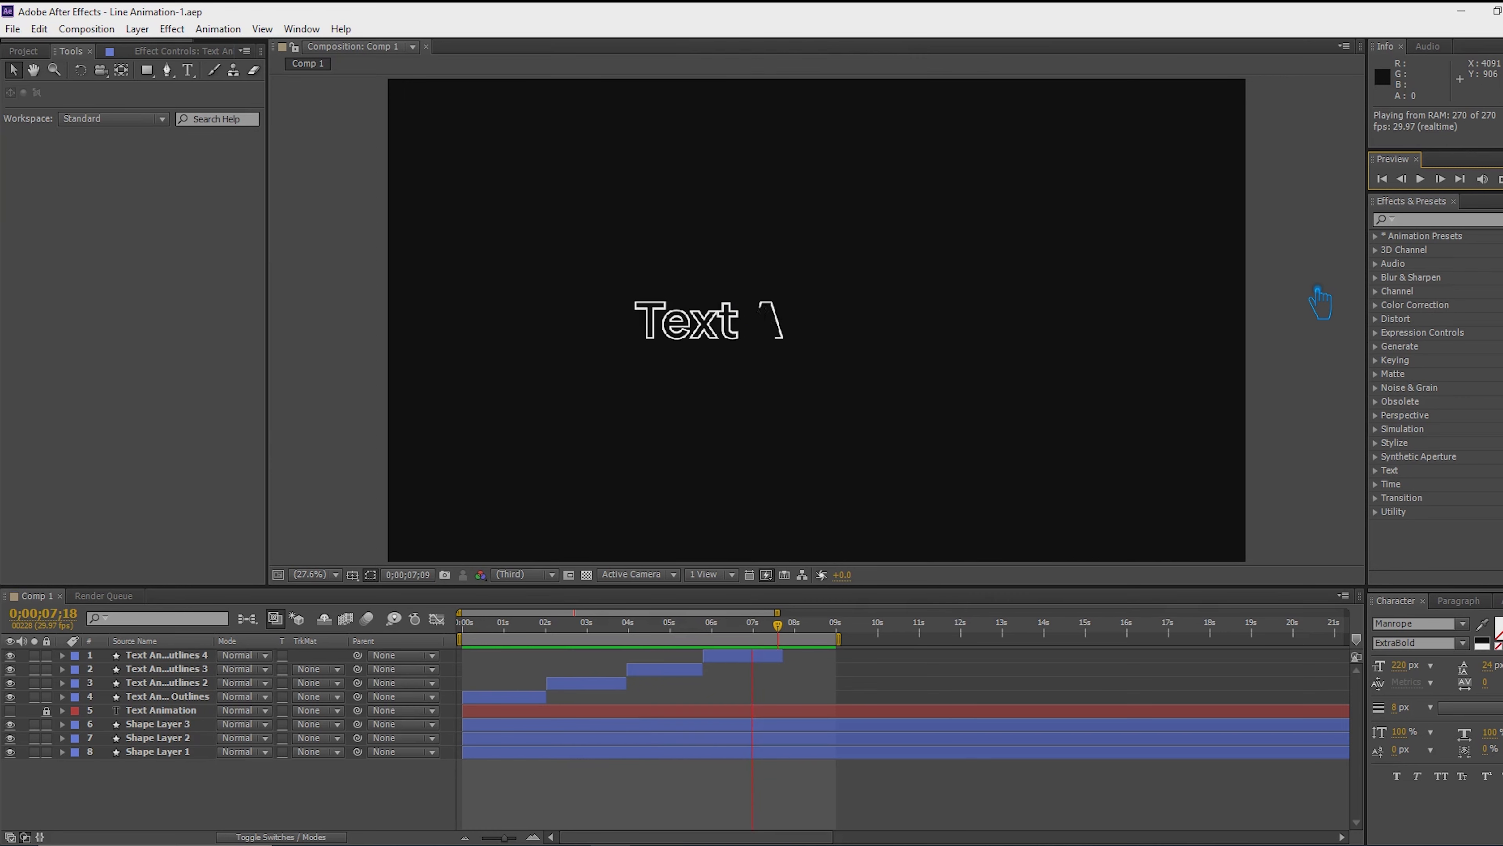
key(space)
Draw a short vertical line above the centre of the text with the Pen tool and set its stroke width to 20 px
click(167, 70)
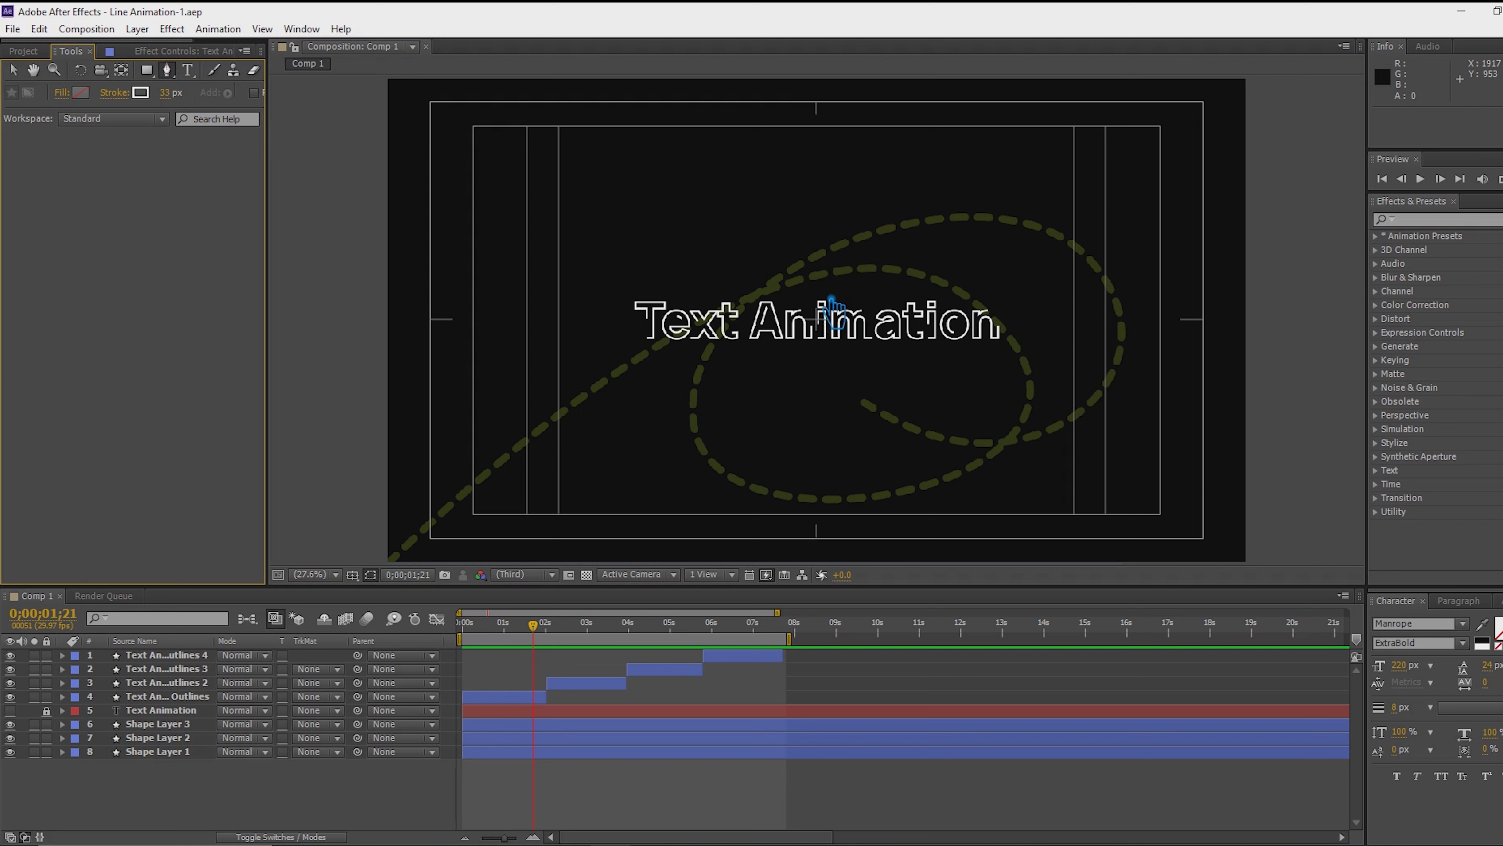
click(815, 275)
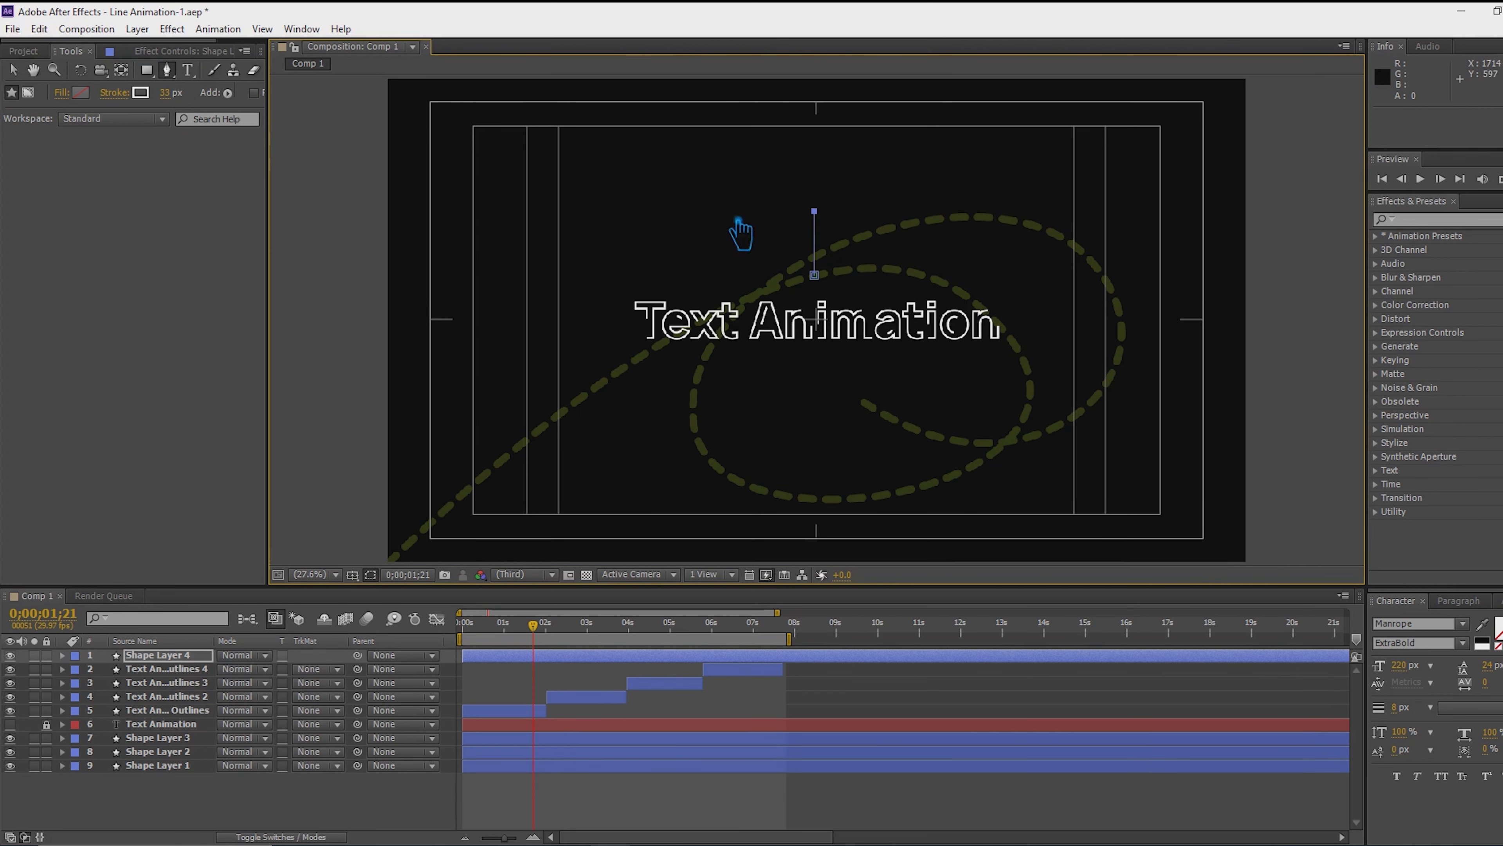
click(171, 93)
text(20)
key(Return)
click(16, 70)
Add Trim Paths to the new line's Shape Layer 4 and expand its properties
click(206, 658)
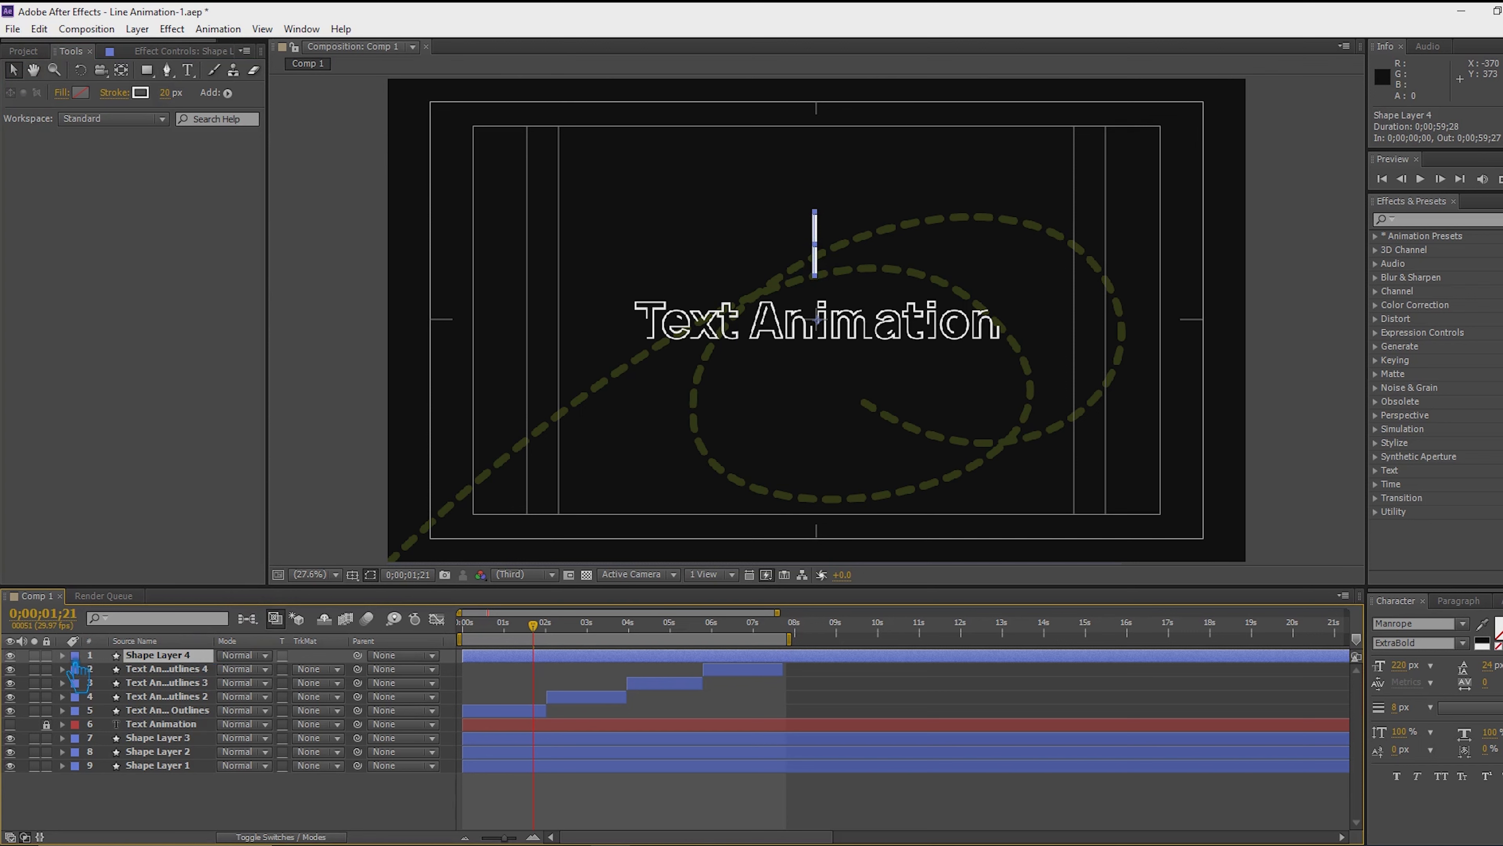
click(63, 655)
click(339, 668)
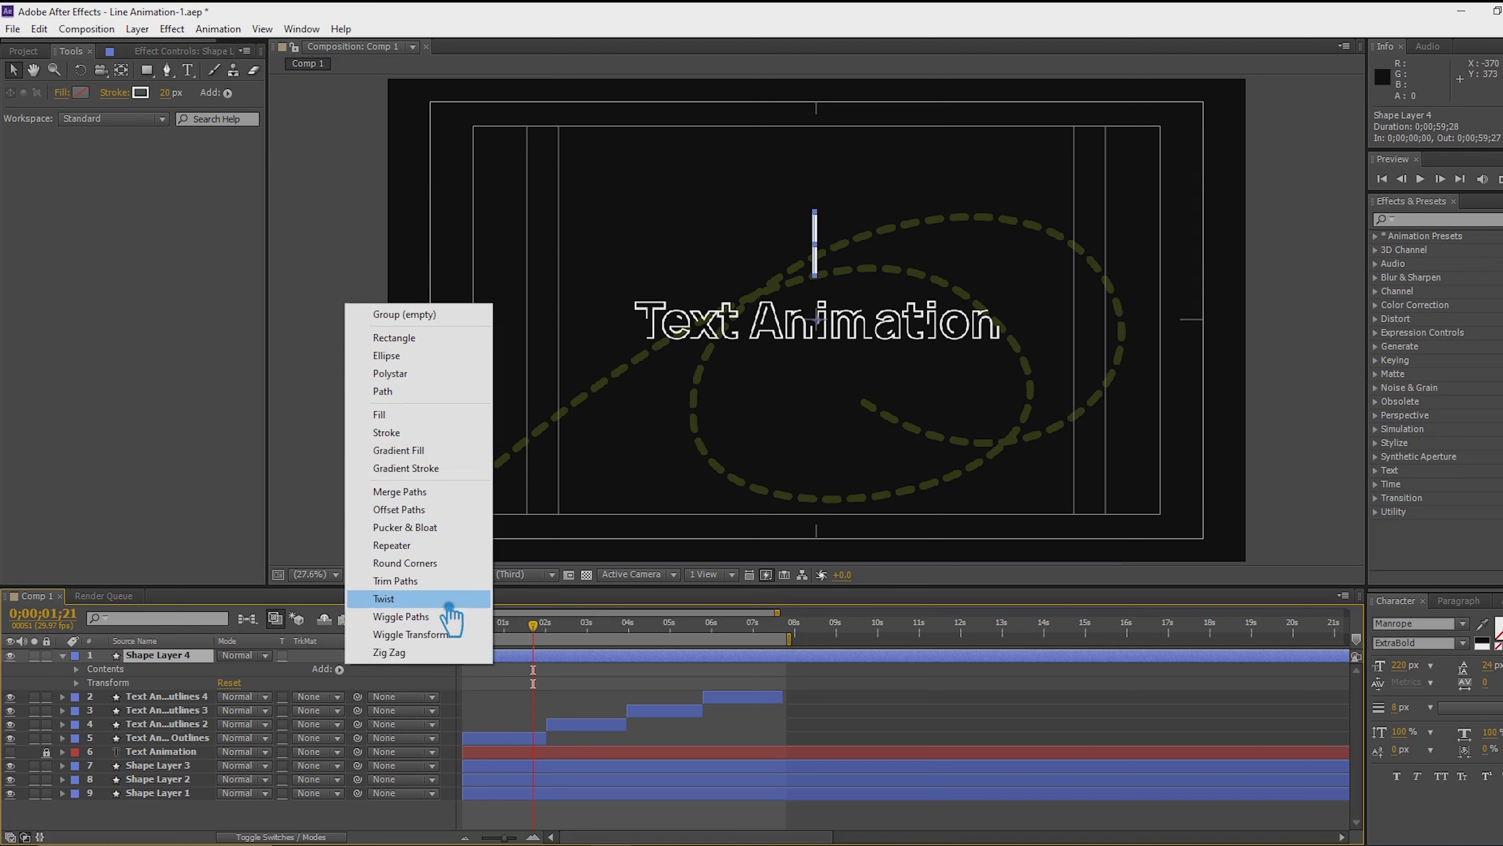
click(395, 580)
click(90, 697)
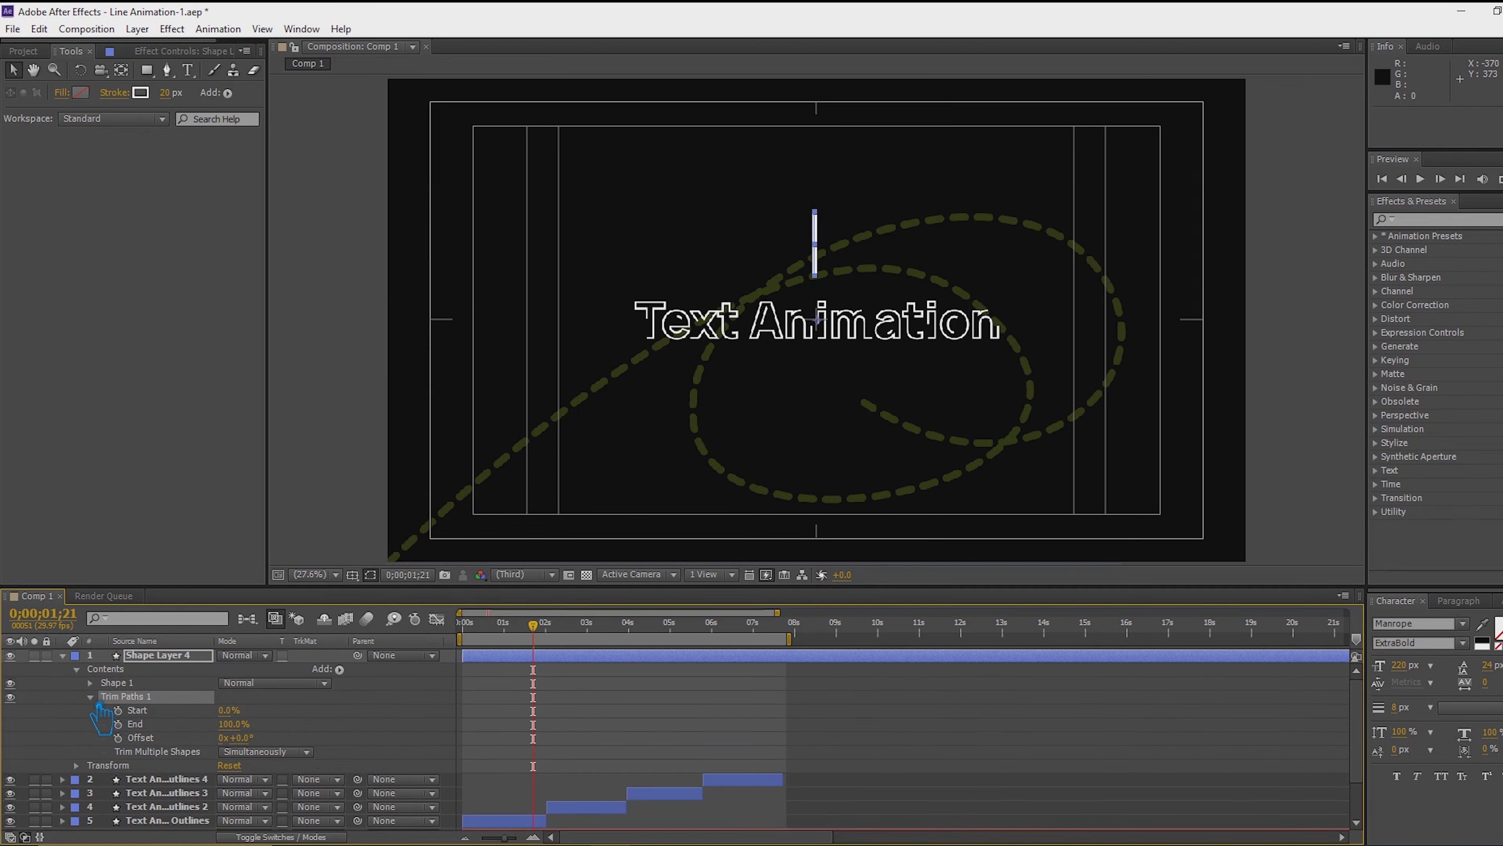
Keyframe the line's Trim Paths End at 0% on frame 0;00;00;01 and 100% at 0;00;01;00
drag(551, 646, 477, 662)
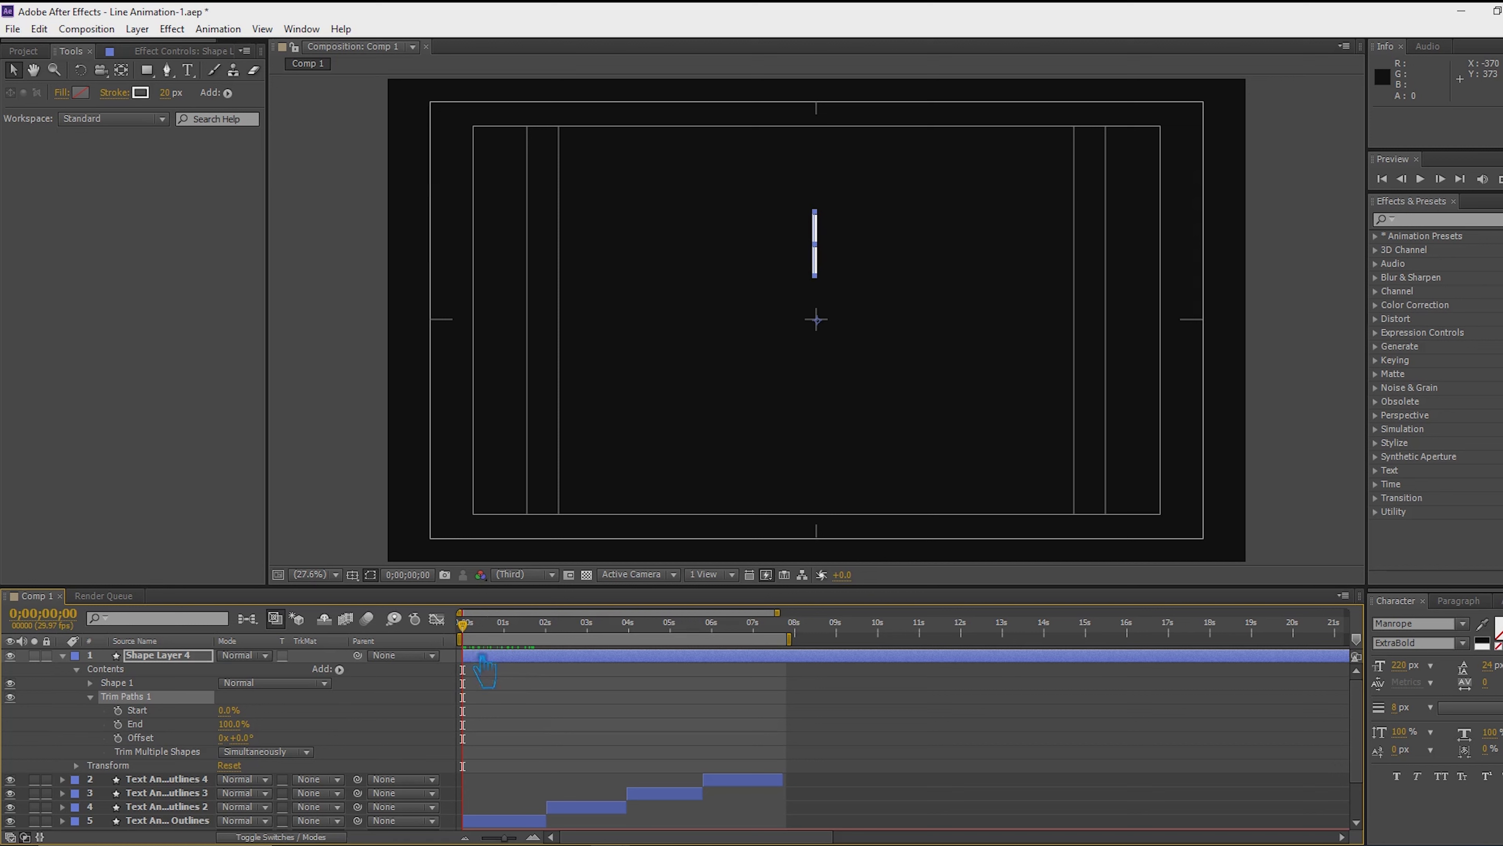
drag(486, 650, 525, 653)
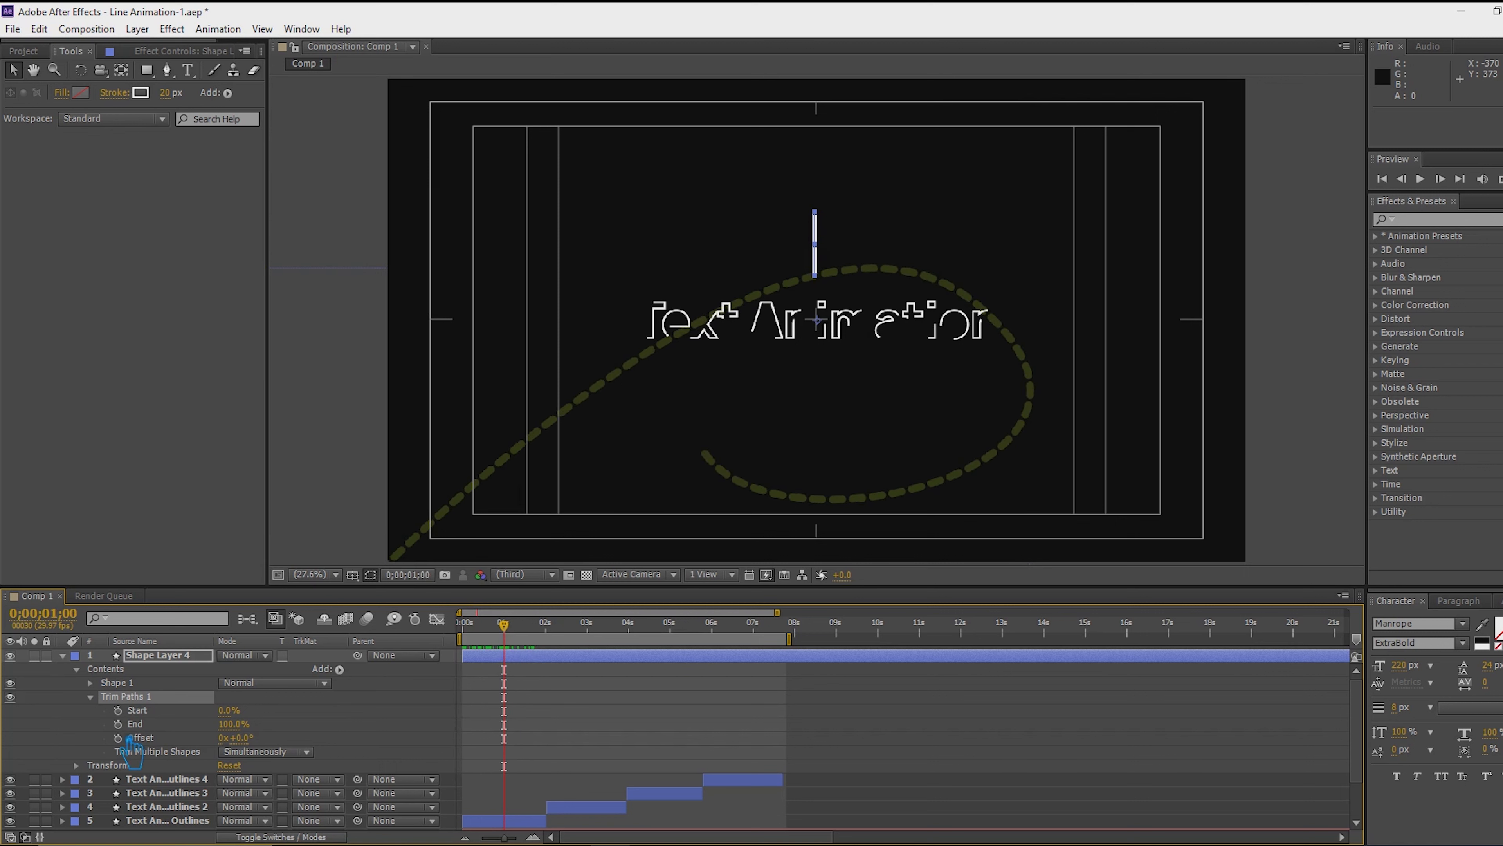
click(117, 724)
drag(519, 652, 465, 653)
drag(240, 737, 52, 747)
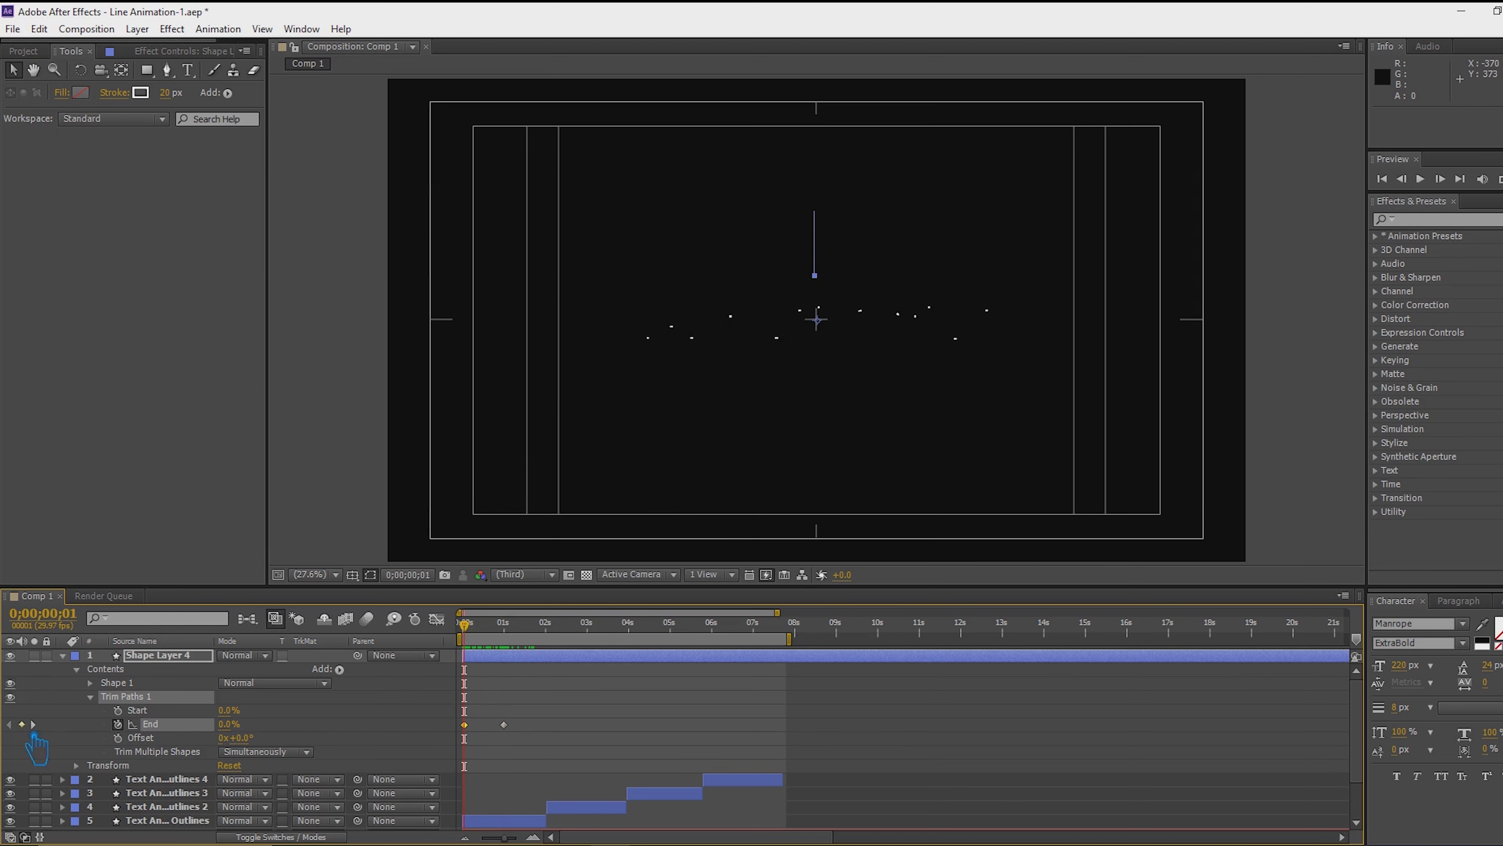
click(555, 760)
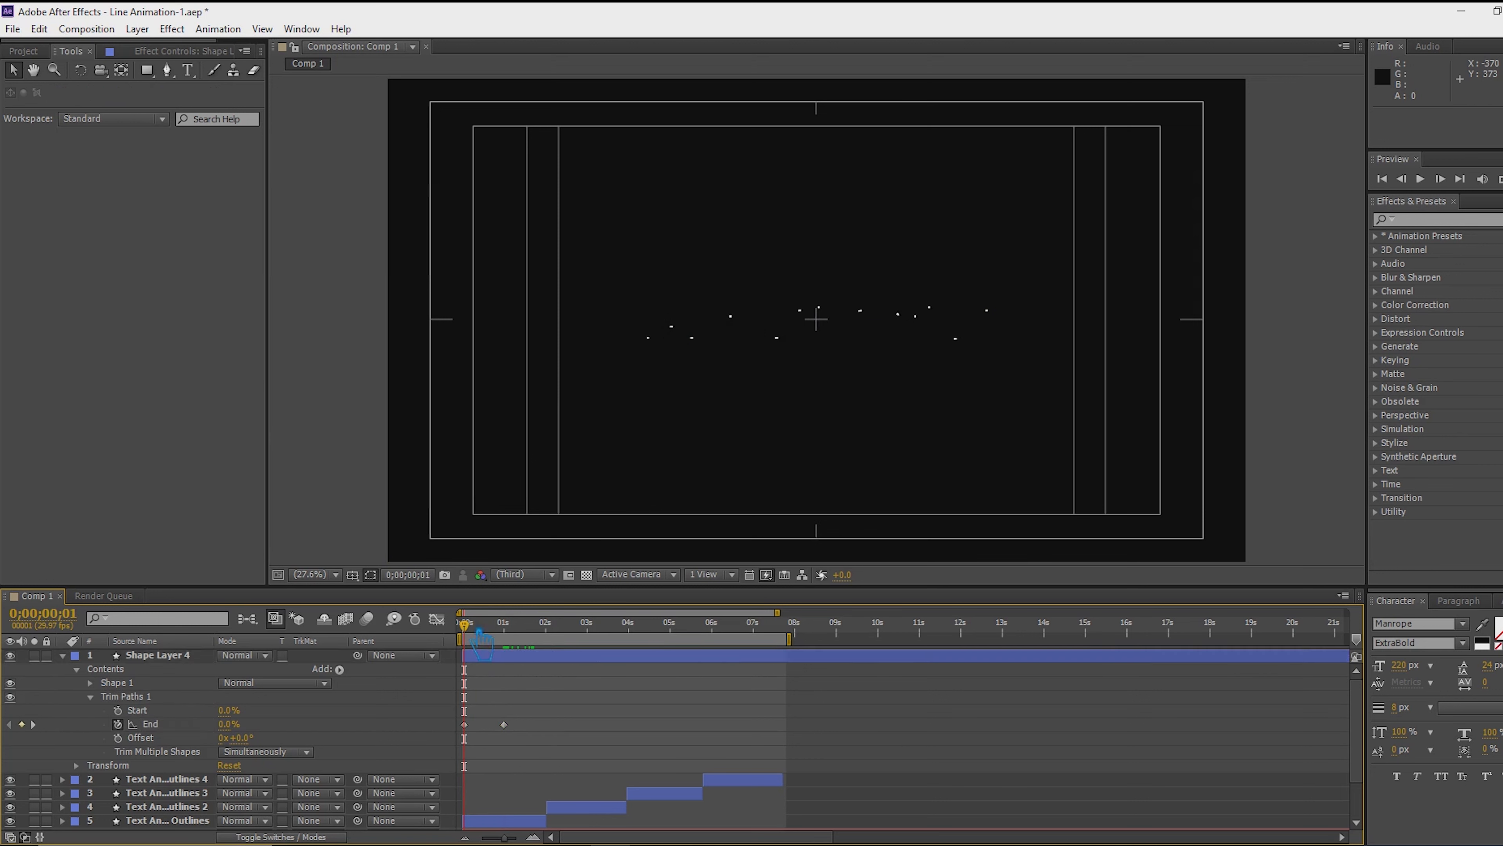
Keyframe the line's Trim Paths Start at 0% on 0;00;00;15 and 100% at 0;00;01;12
drag(479, 637, 518, 626)
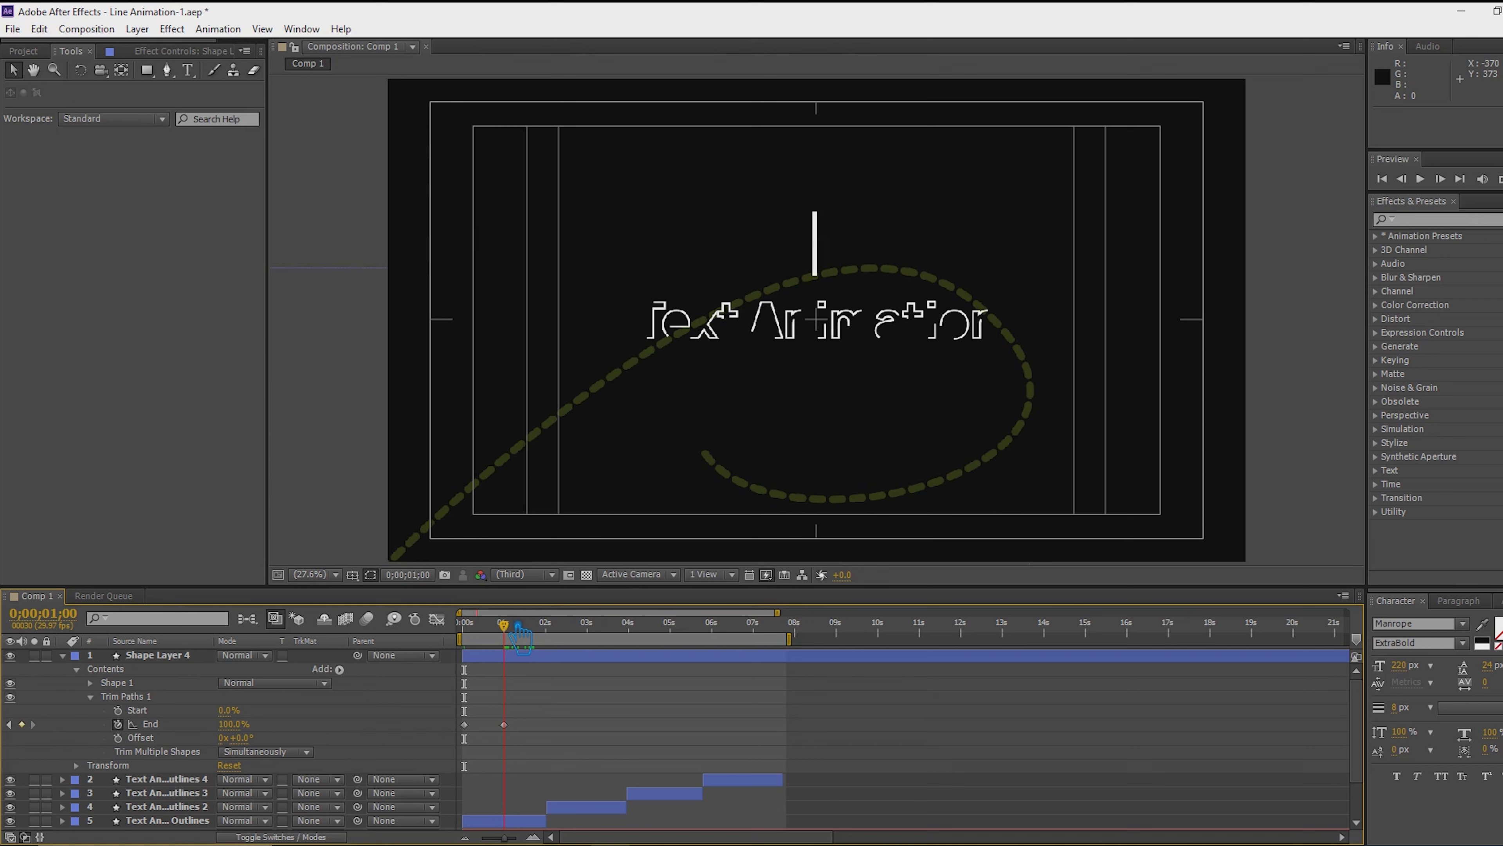
drag(517, 626, 499, 631)
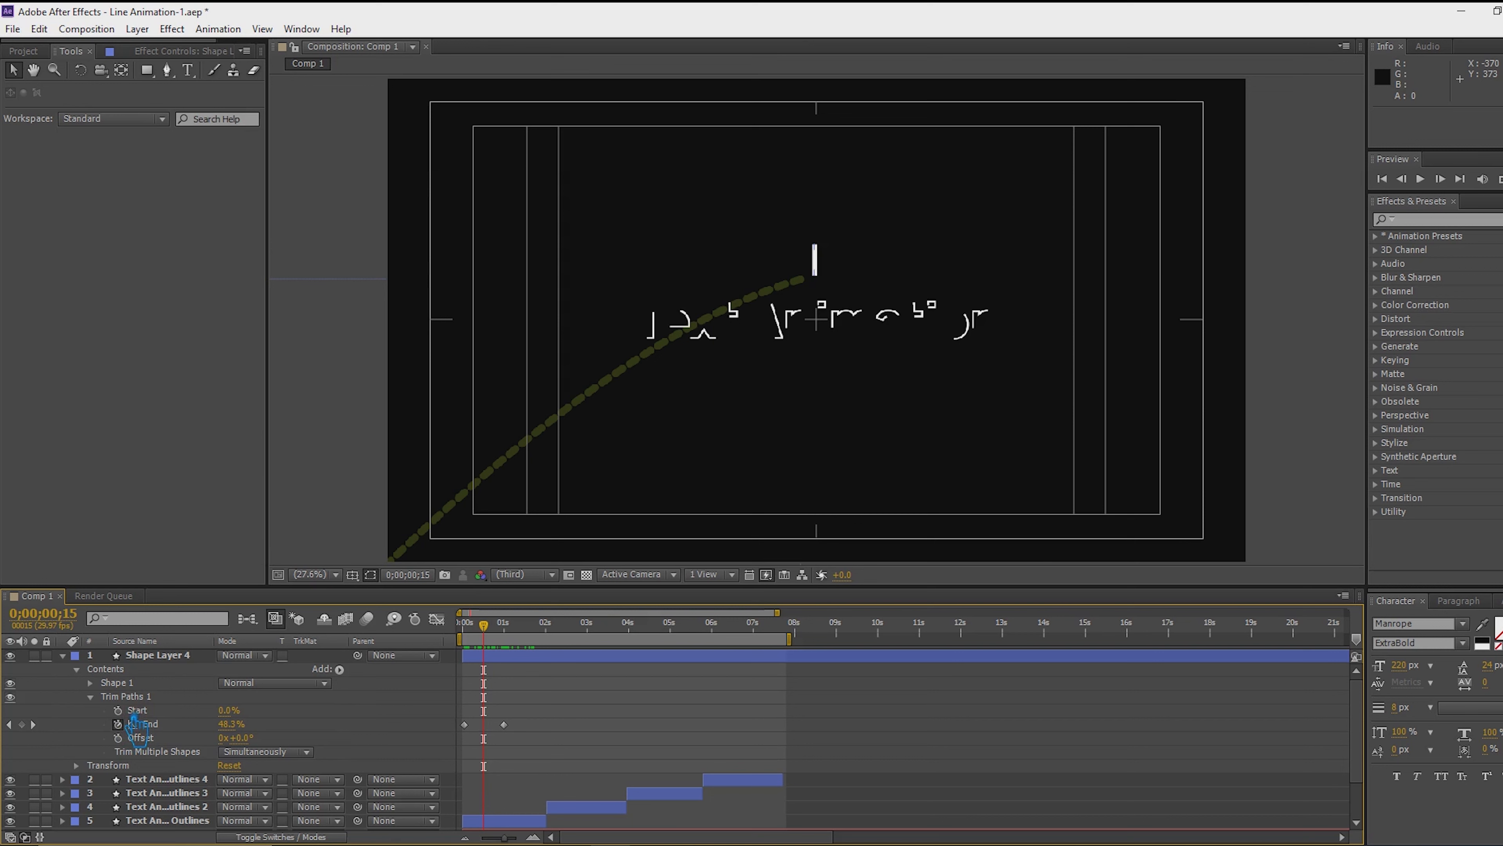
click(118, 710)
drag(499, 632, 536, 632)
drag(233, 710, 341, 741)
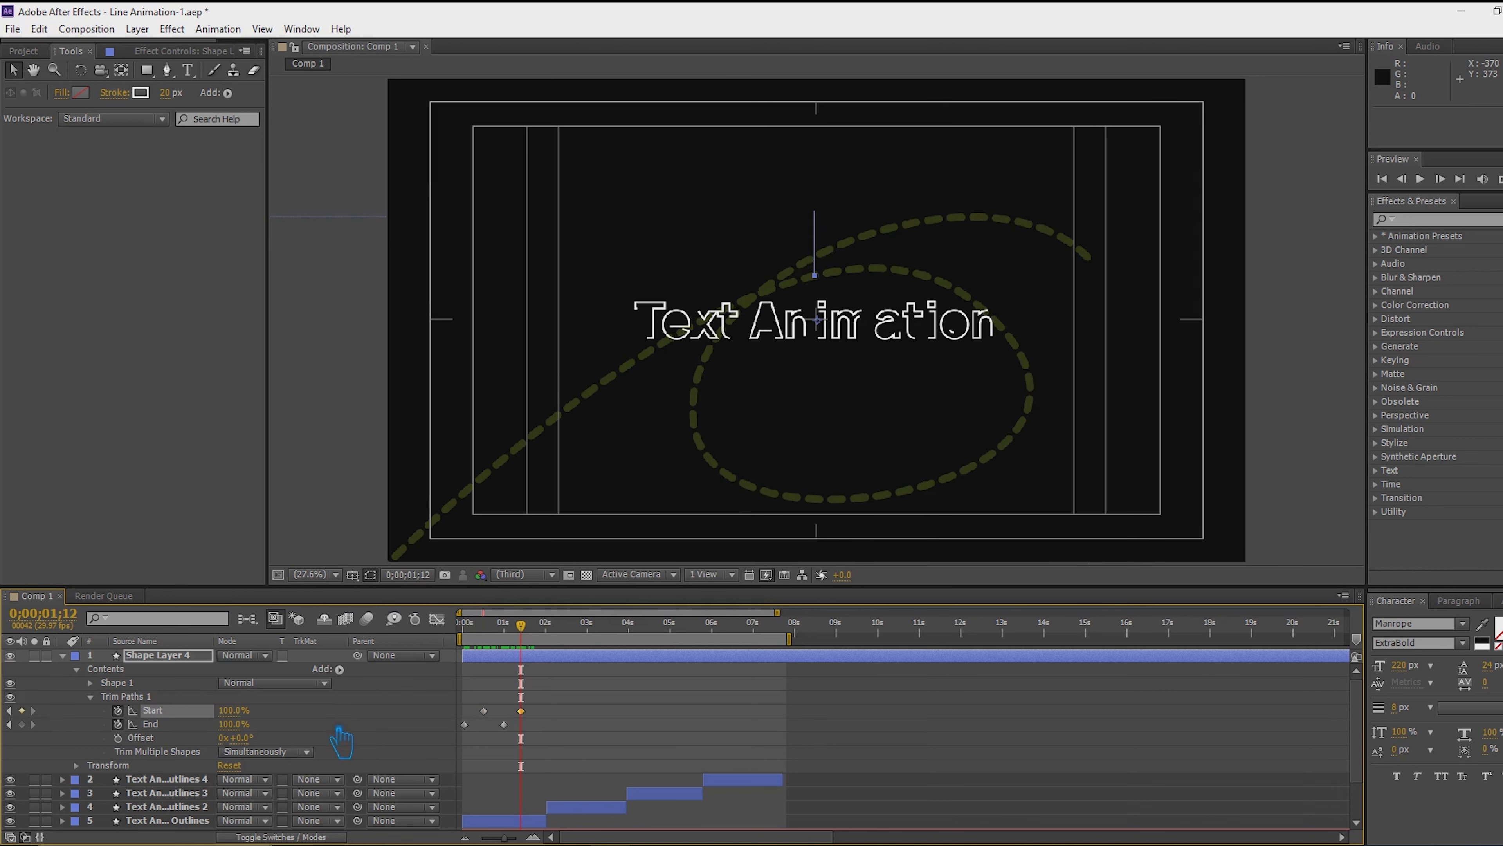
Collapse Shape Layer 4, scrub through the line's animation and save the project
click(64, 656)
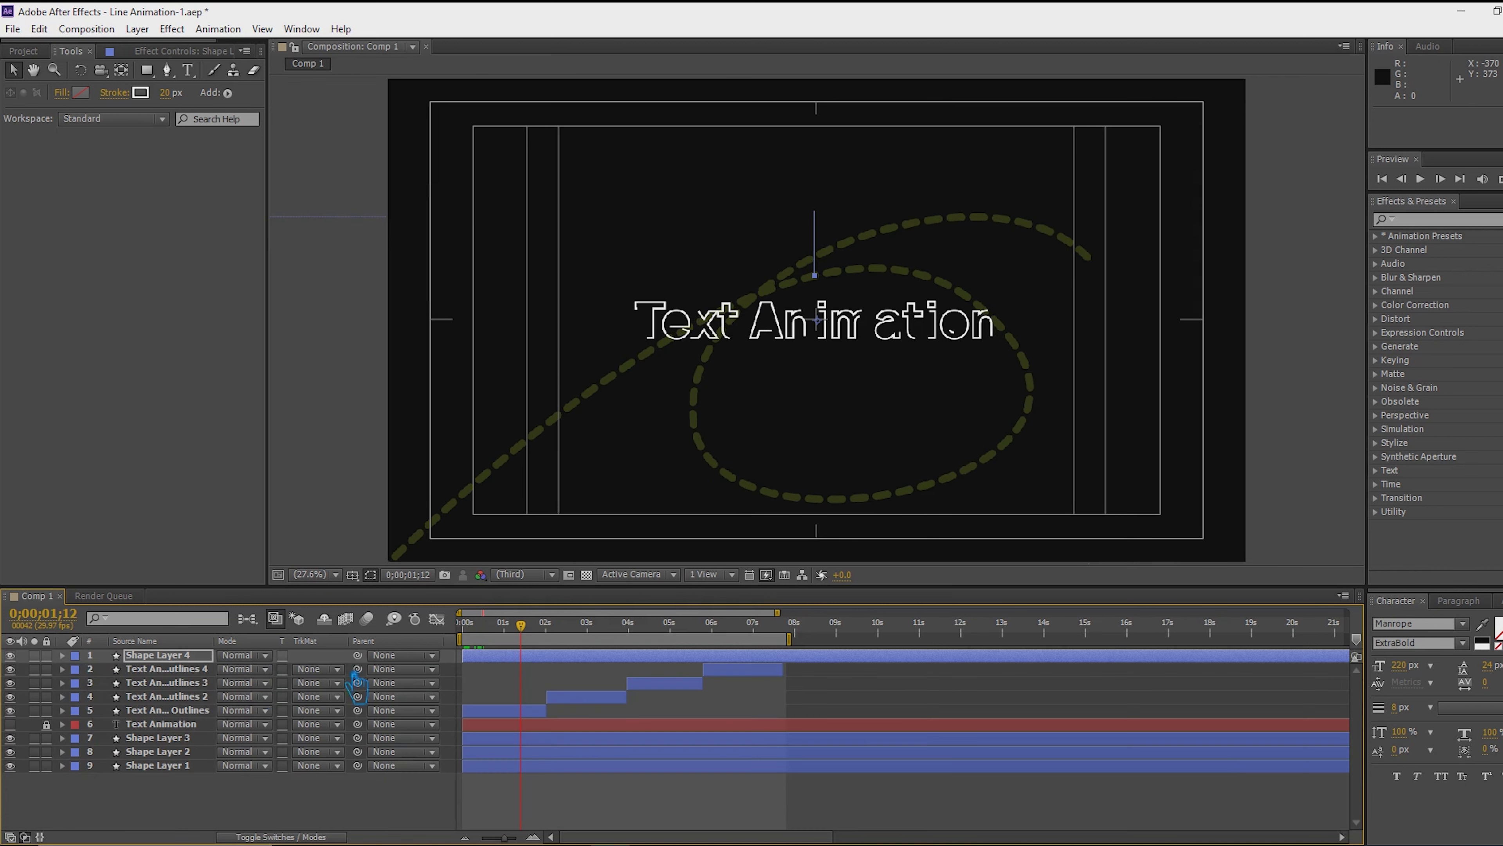
mouse_move(532, 633)
mouse_down()
mouse_move(483, 648)
mouse_move(540, 663)
mouse_move(496, 668)
mouse_move(510, 666)
mouse_up()
click(529, 687)
key(ctrl+s)
click(561, 660)
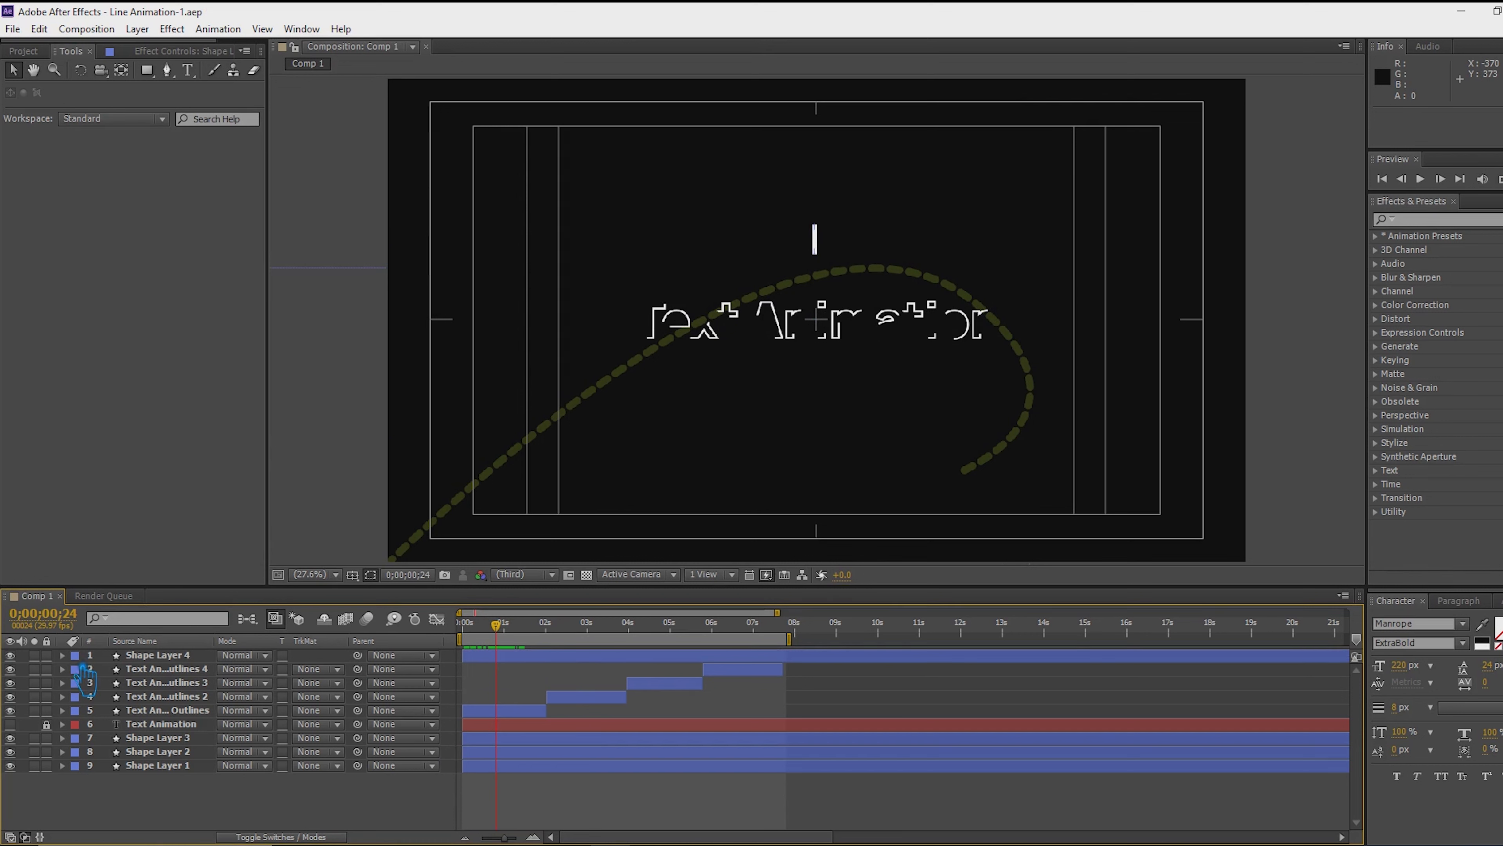
Add a Repeater to Shape Layer 4 and set its Copies to 15
click(63, 655)
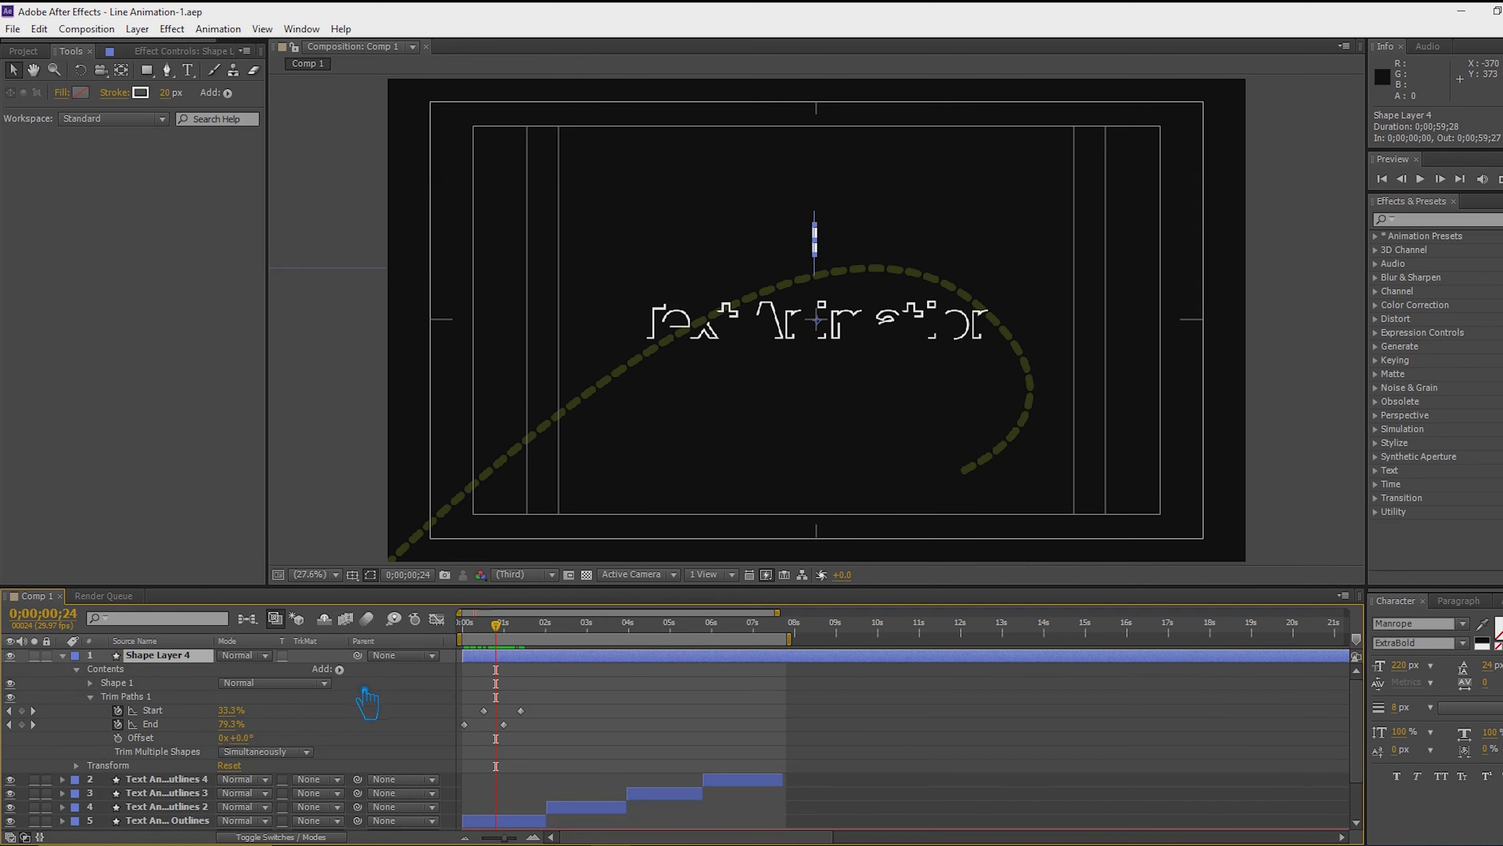
click(339, 668)
click(414, 545)
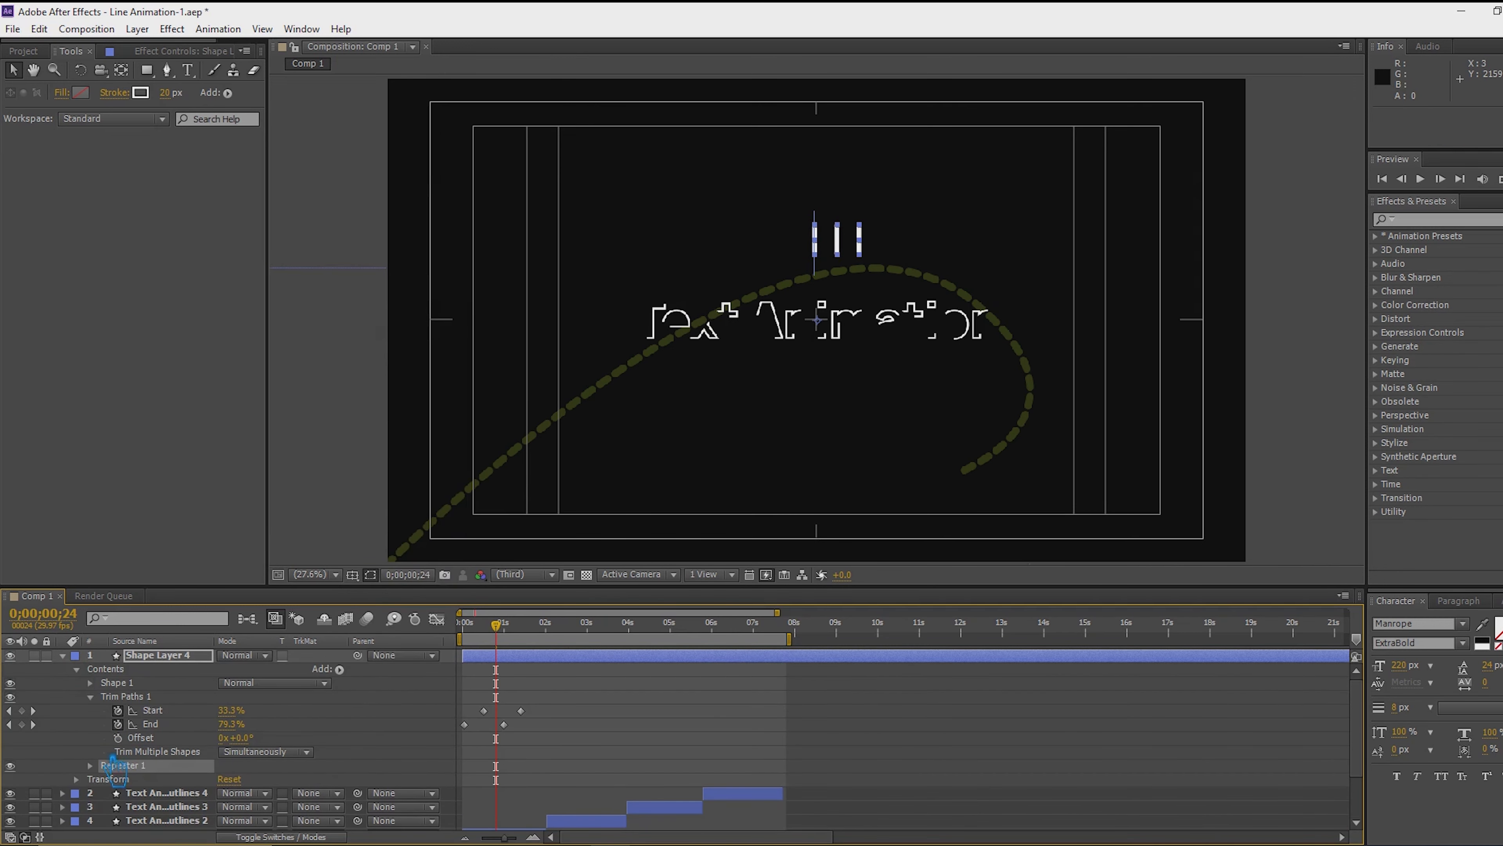
click(90, 695)
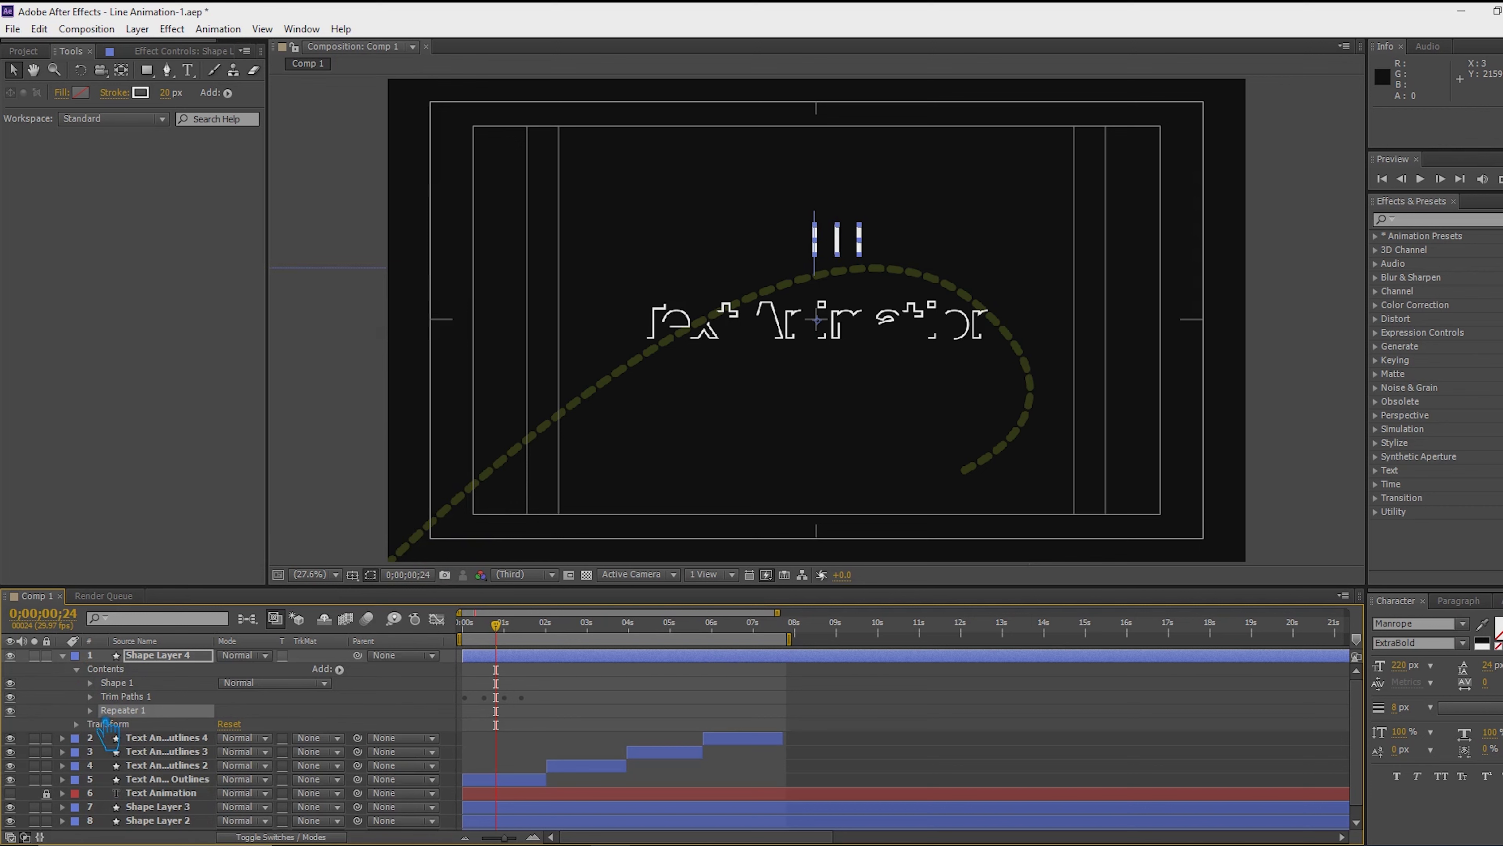
click(90, 710)
click(233, 723)
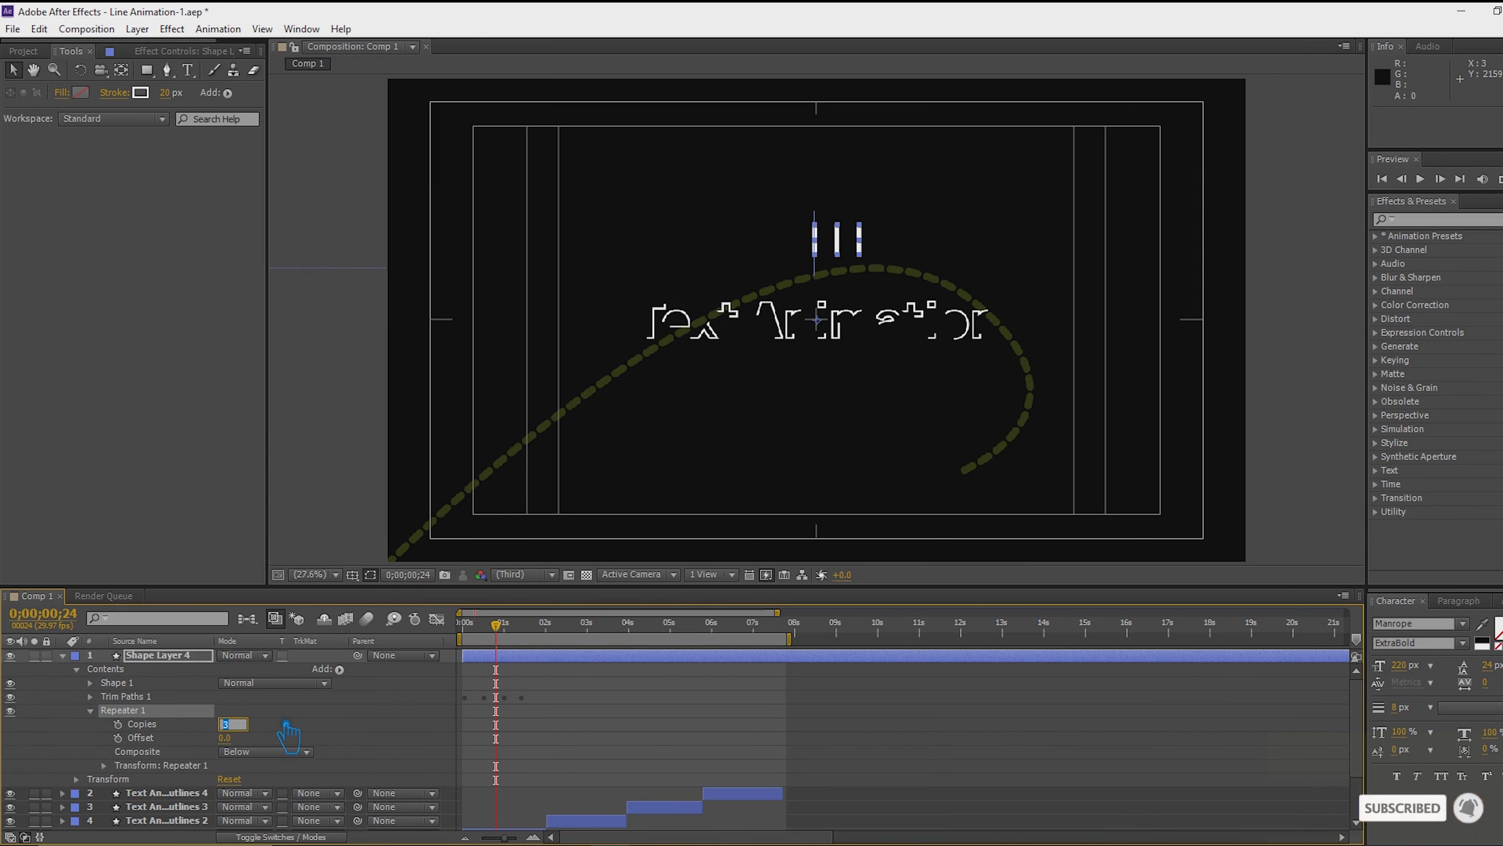
text(15)
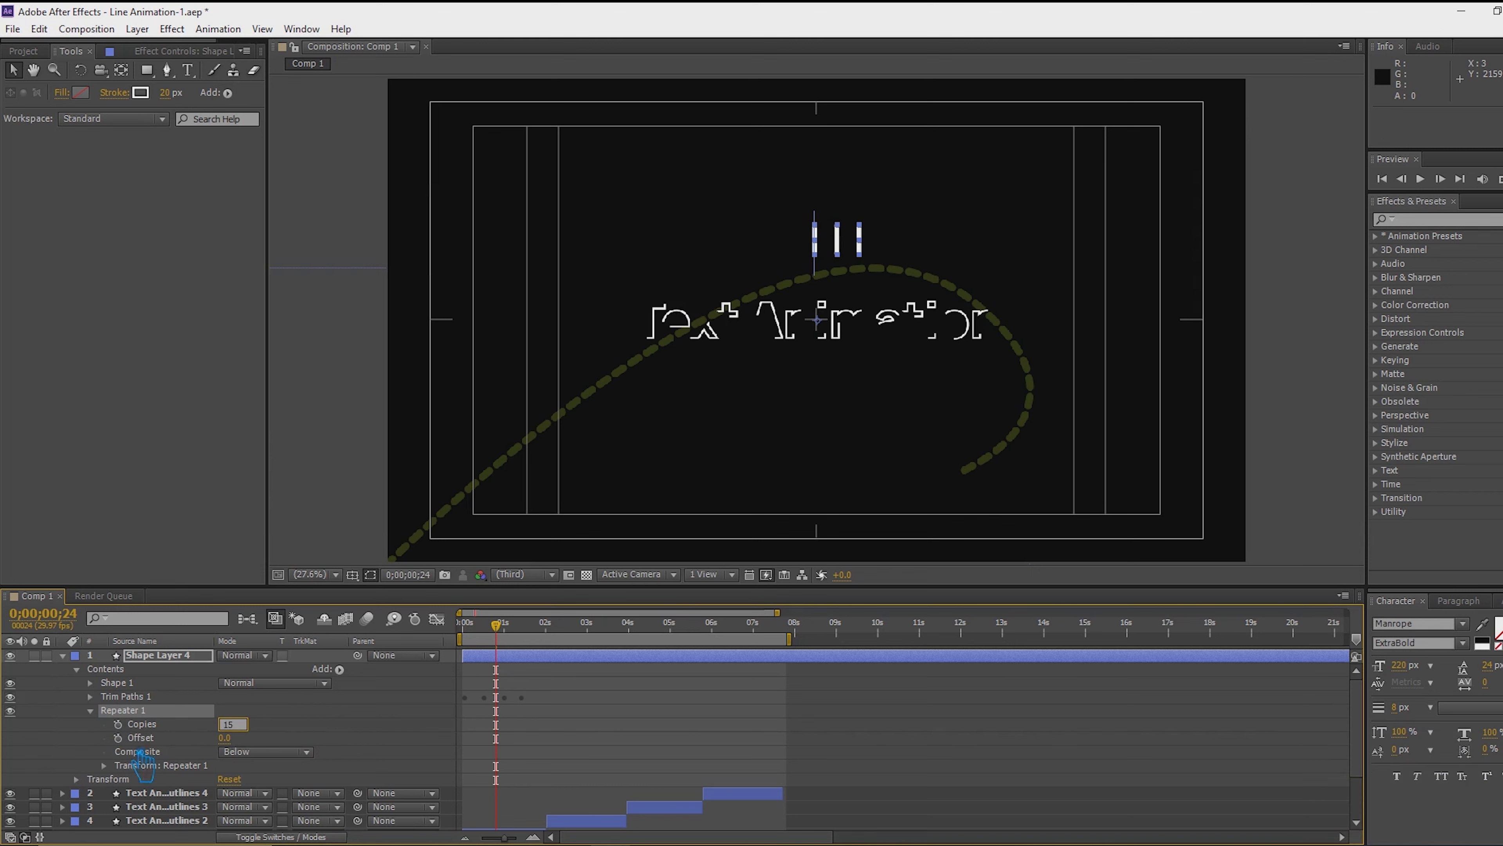
key(Return)
Set the Repeater's transform Position to 0, 0 and Rotation to 30° to arrange the lines in a circle
click(104, 765)
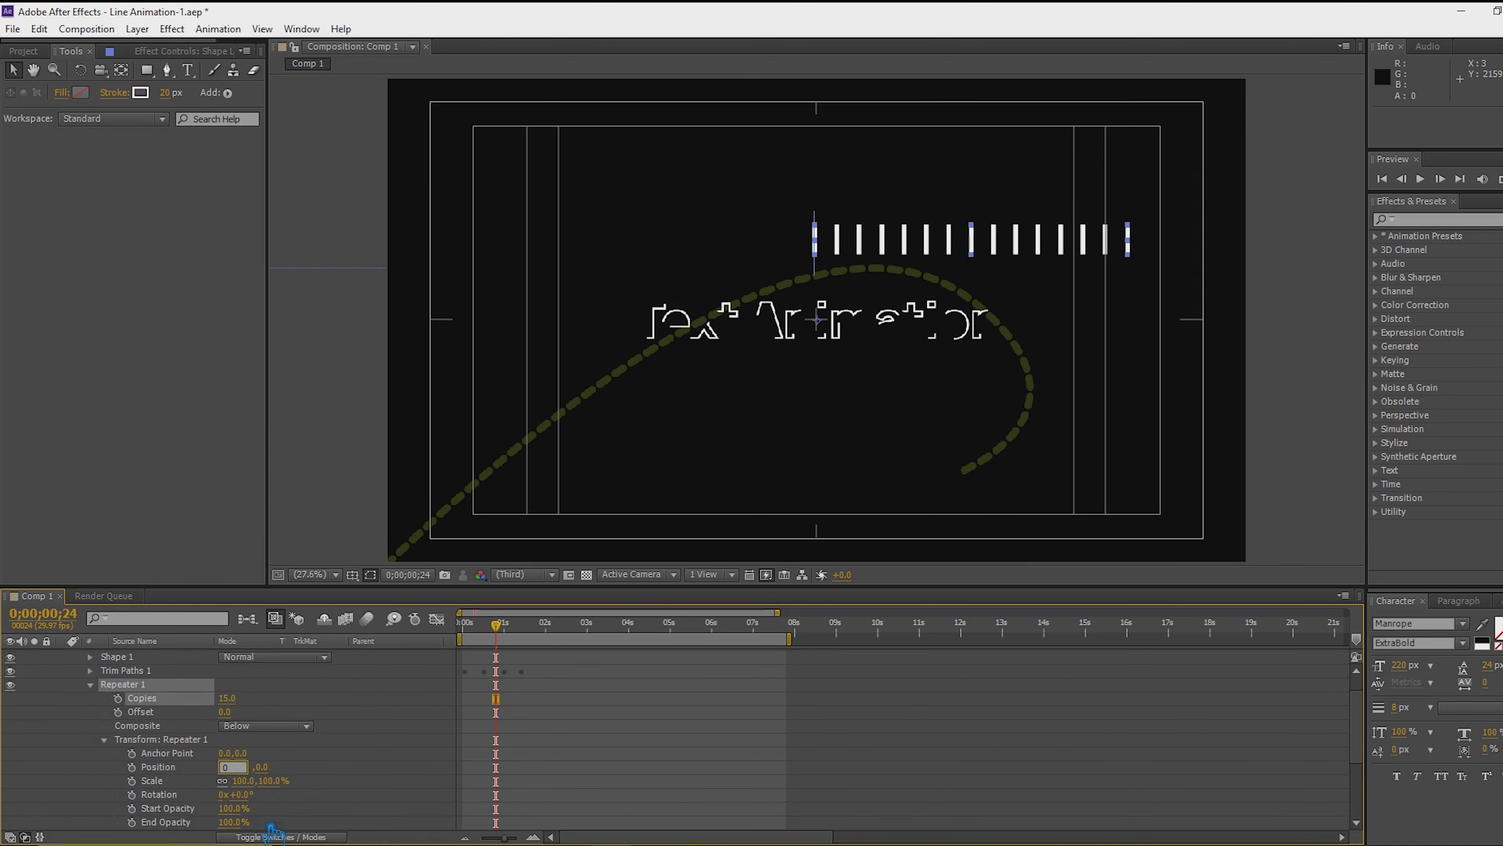
click(261, 800)
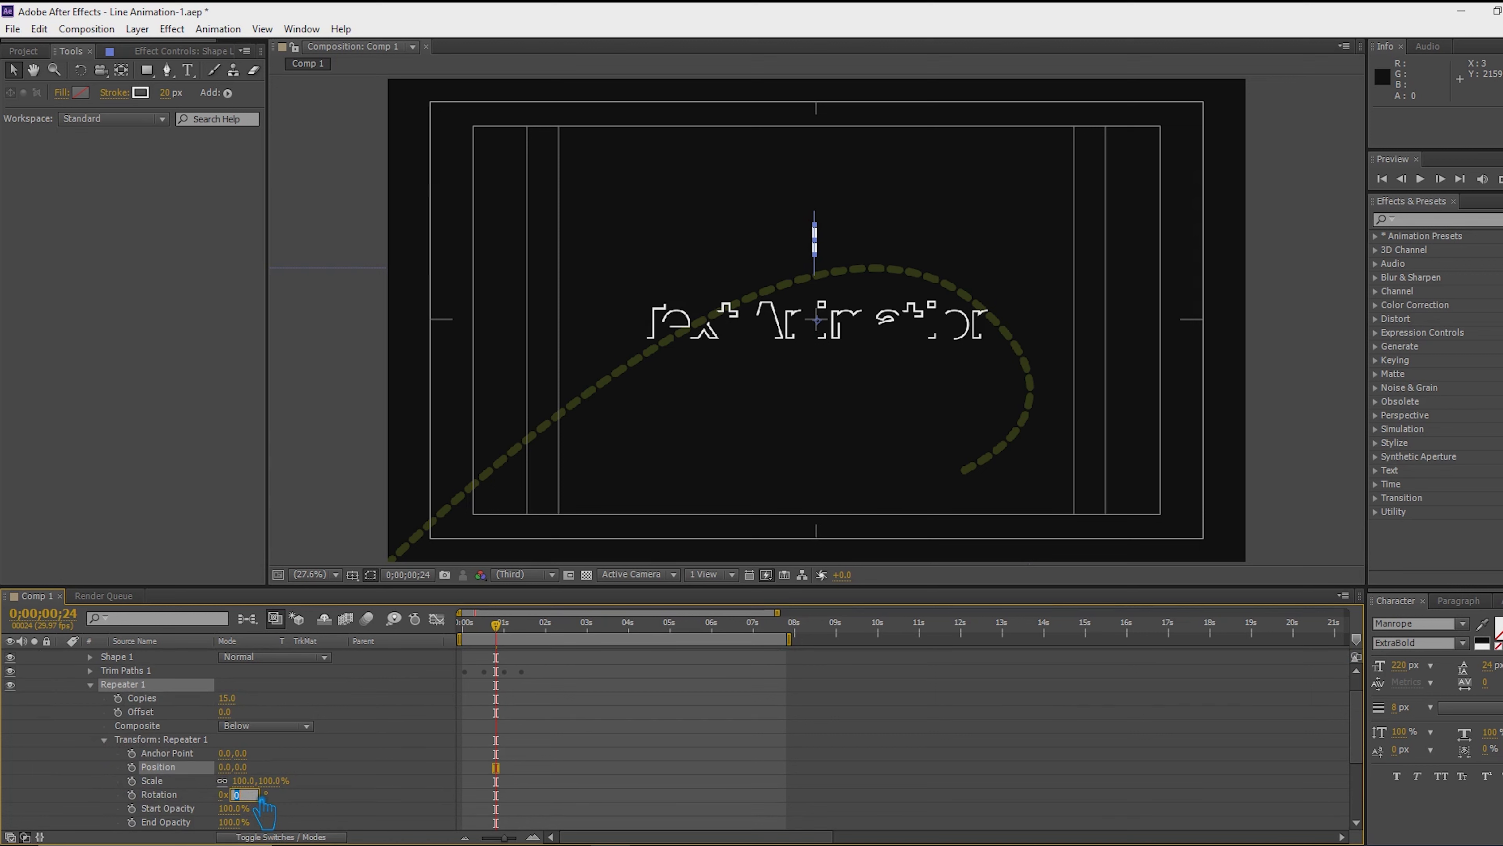
key(Return)
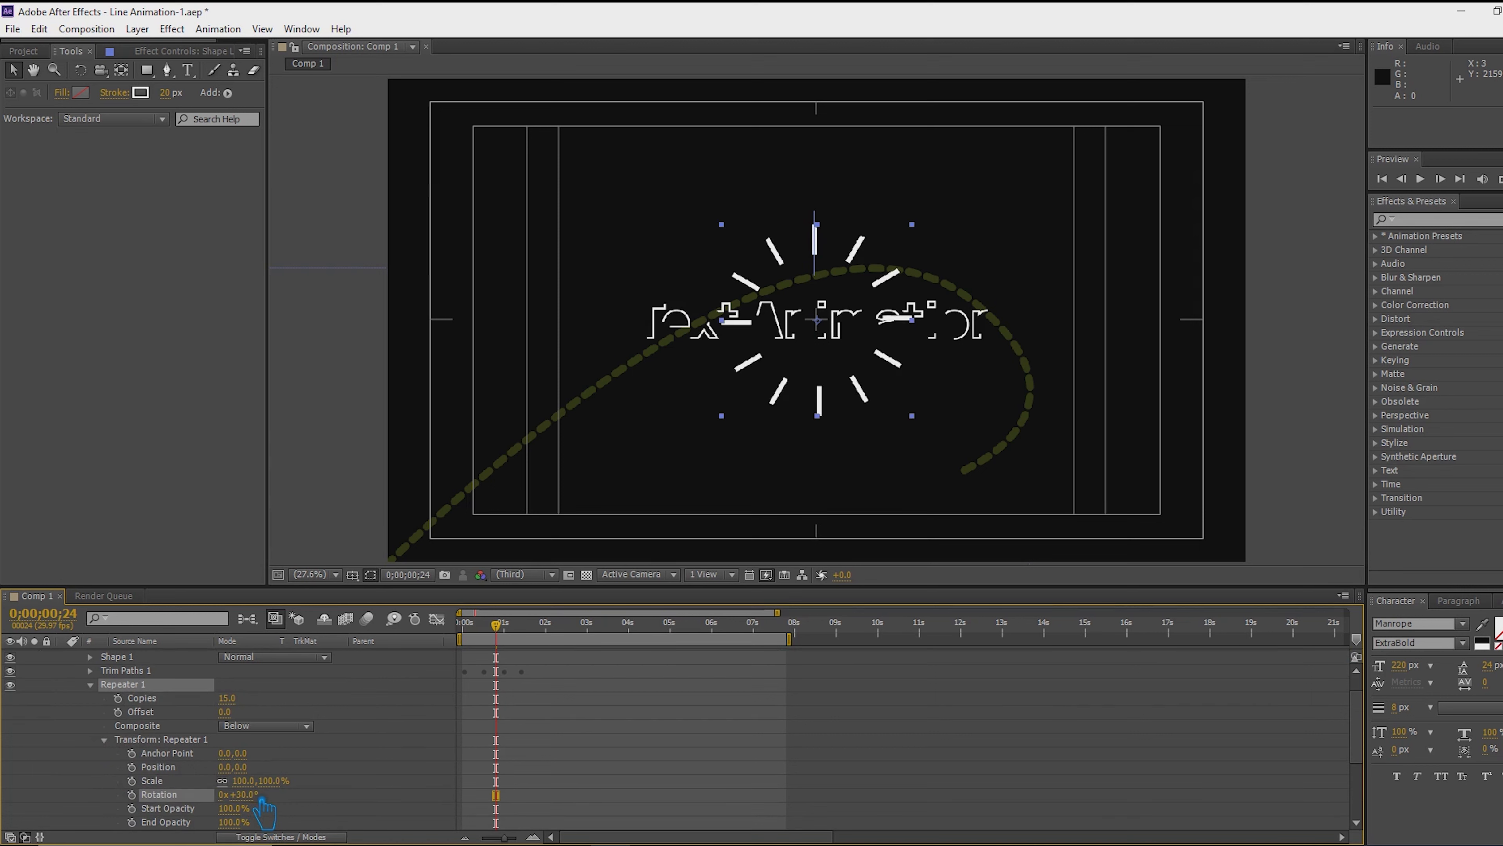
Move the line burst to the upper left of the composition, return to 0;00;00;00 and collapse Shape Layer 4
drag(829, 260, 524, 151)
drag(496, 631, 462, 638)
scroll(100, 717, up, 1)
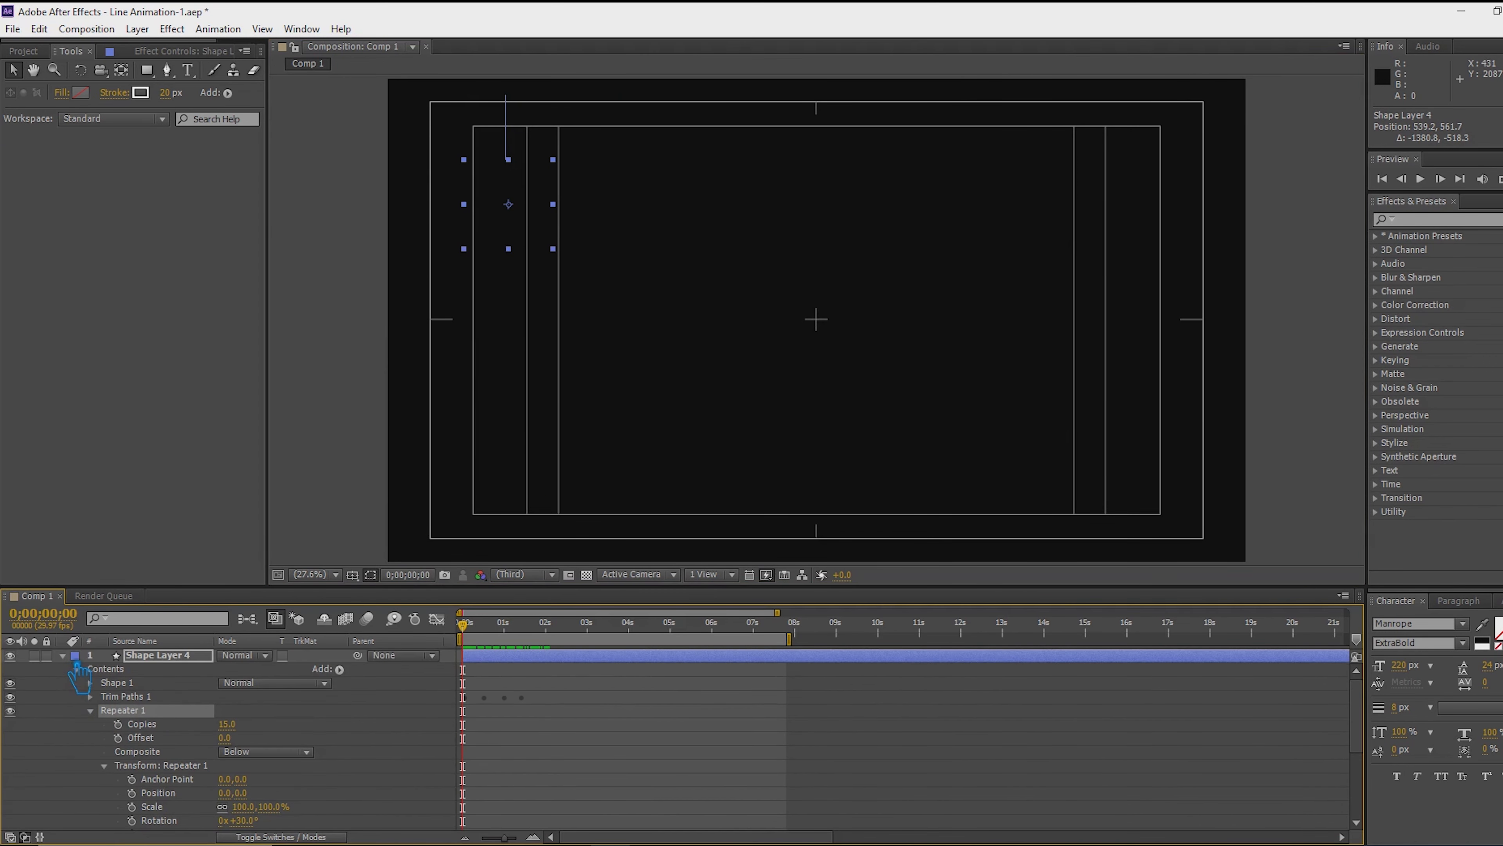
click(63, 655)
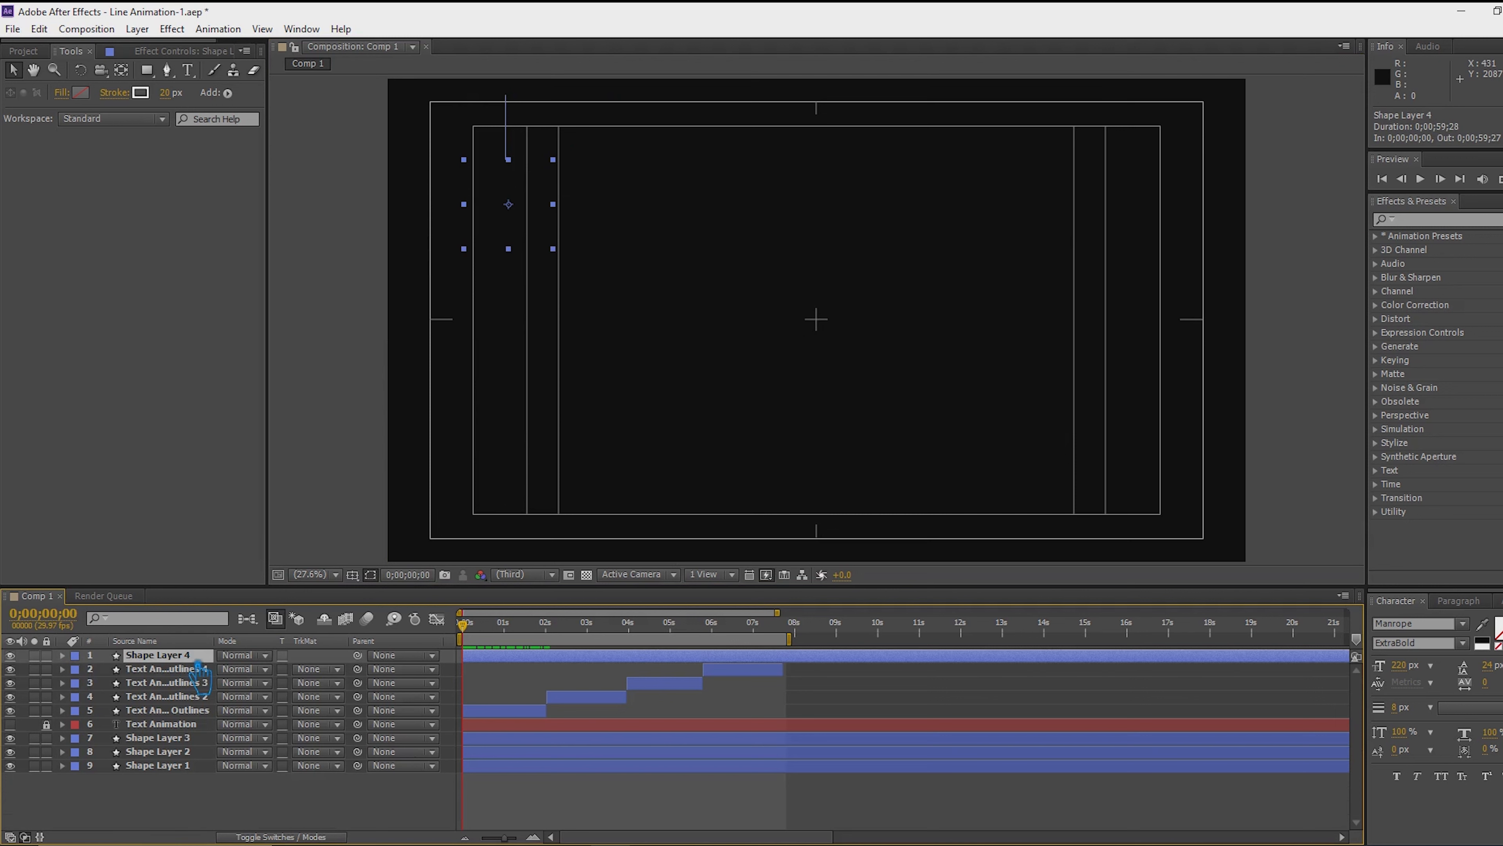
Duplicate Shape Layer 4 ten times and select the original layer
key(ctrl+d)
key(ctrl+d)
key(ctrl+d)
key(ctrl+d)
key(ctrl+d)
key(ctrl+d)
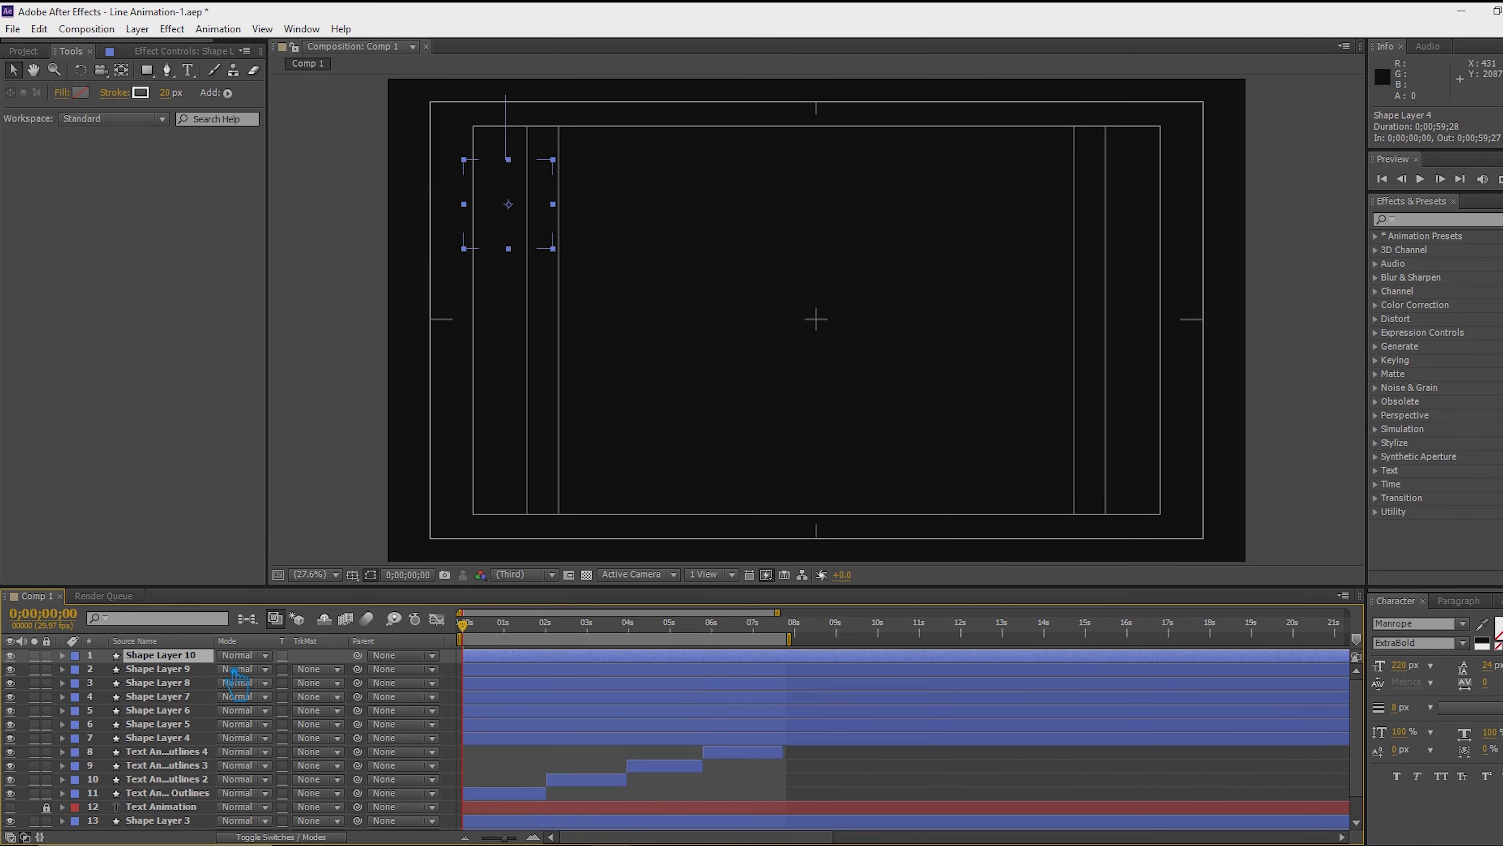
key(ctrl+d)
key(ctrl+d)
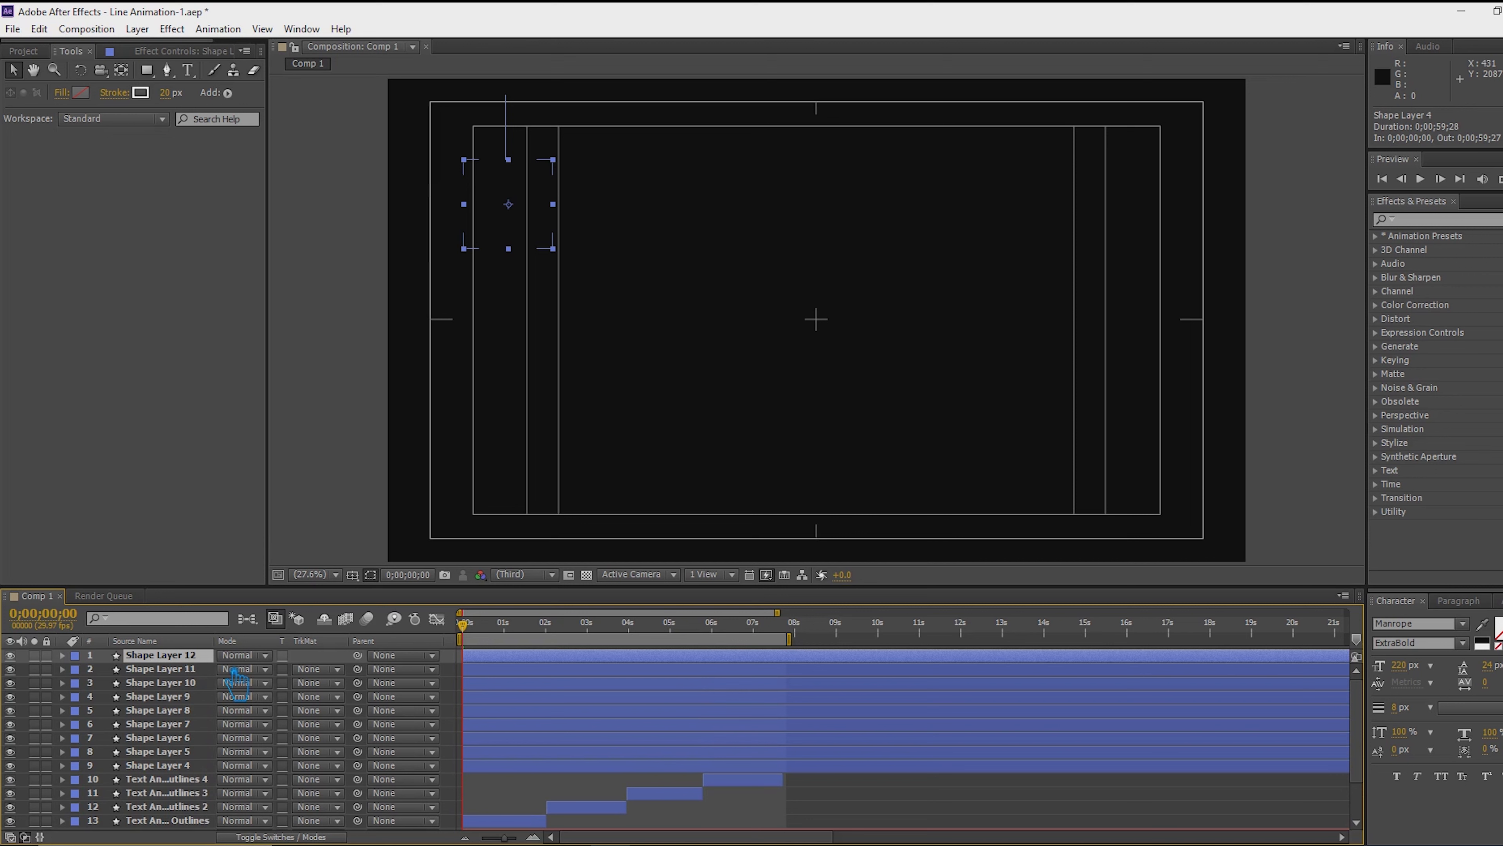
key(ctrl+d)
key(ctrl+d)
click(521, 800)
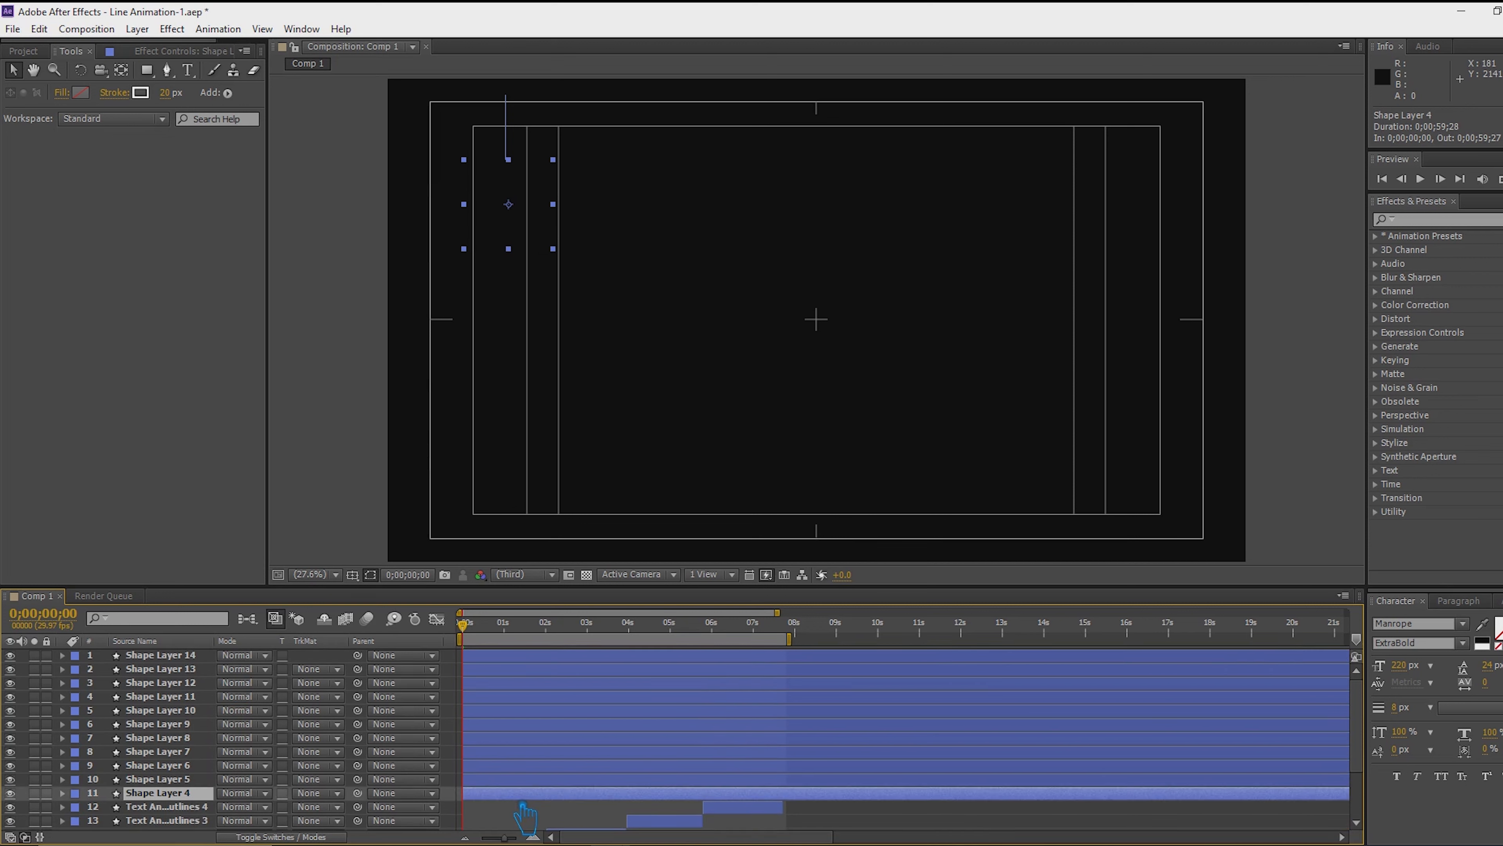
Move Shape Layer 4 to the composition's upper-right corner, Shape Layer 5 to the lower-left corner and Shape Layer 6 to the lower-right corner
drag(510, 207, 1170, 148)
click(528, 780)
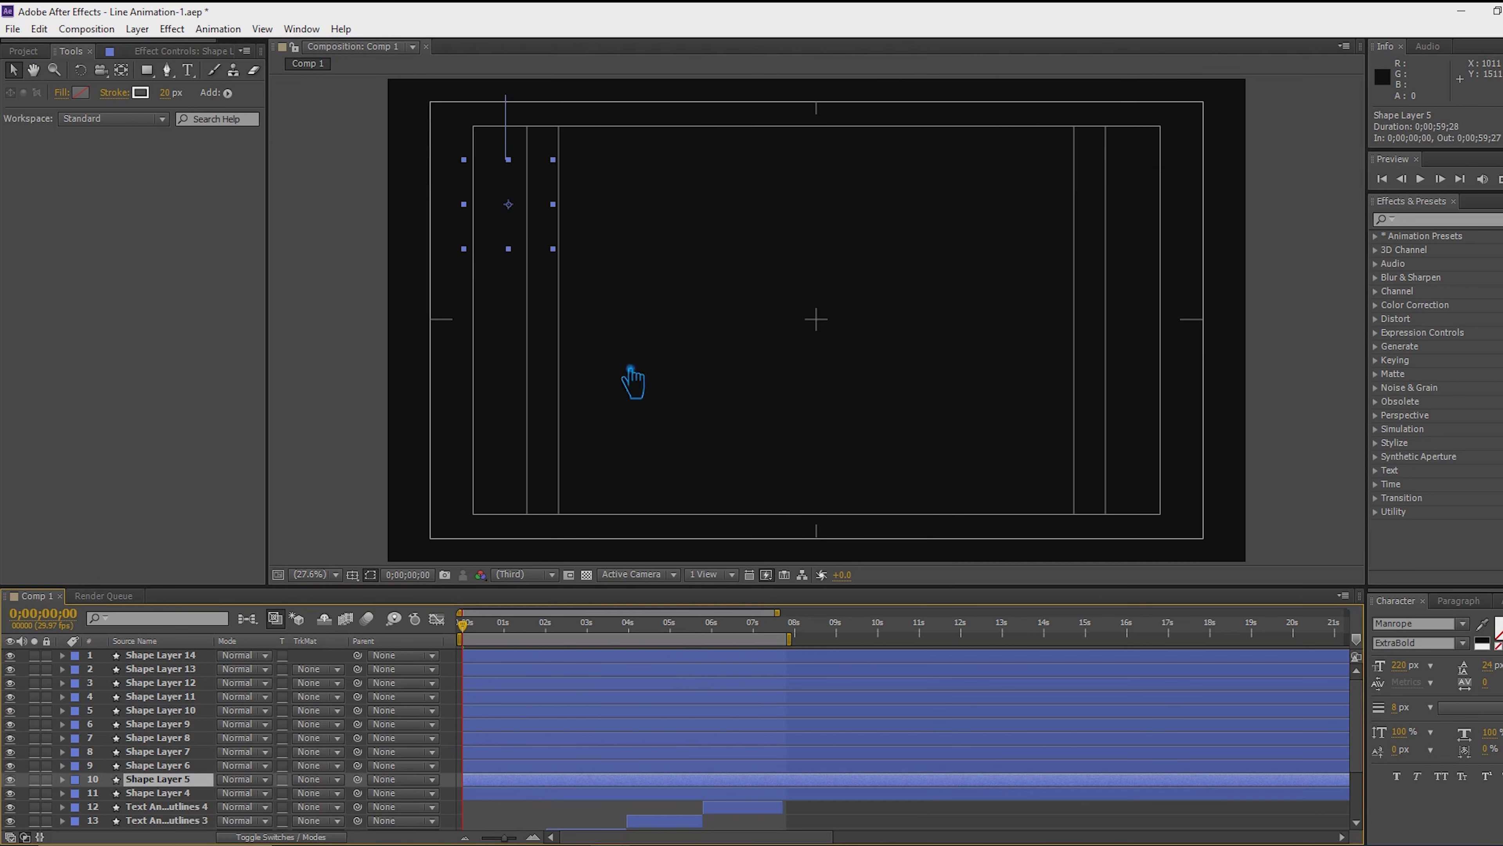
drag(528, 216, 498, 509)
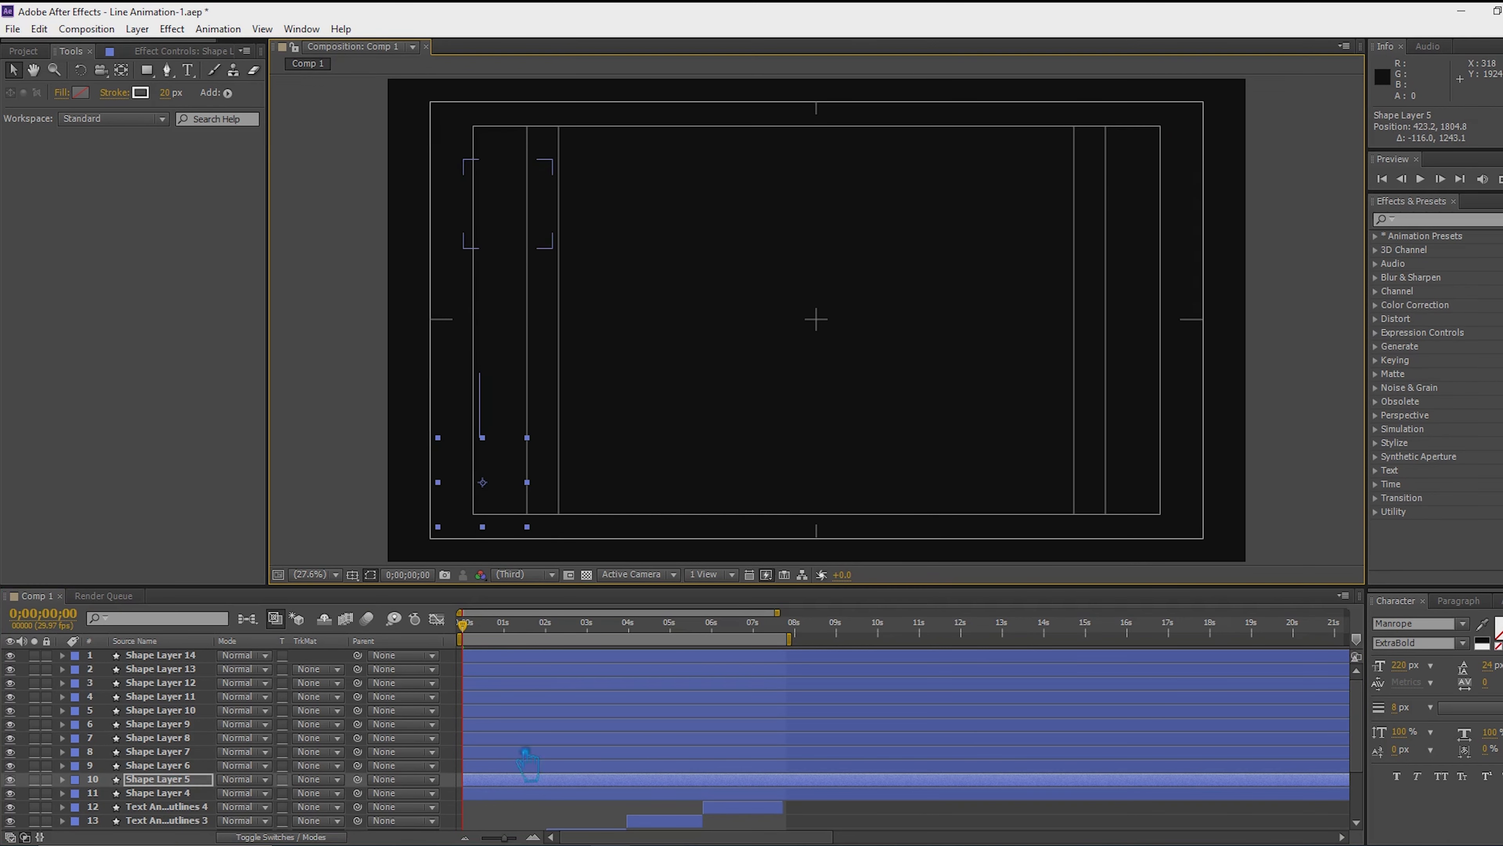
click(523, 764)
drag(509, 219, 1164, 497)
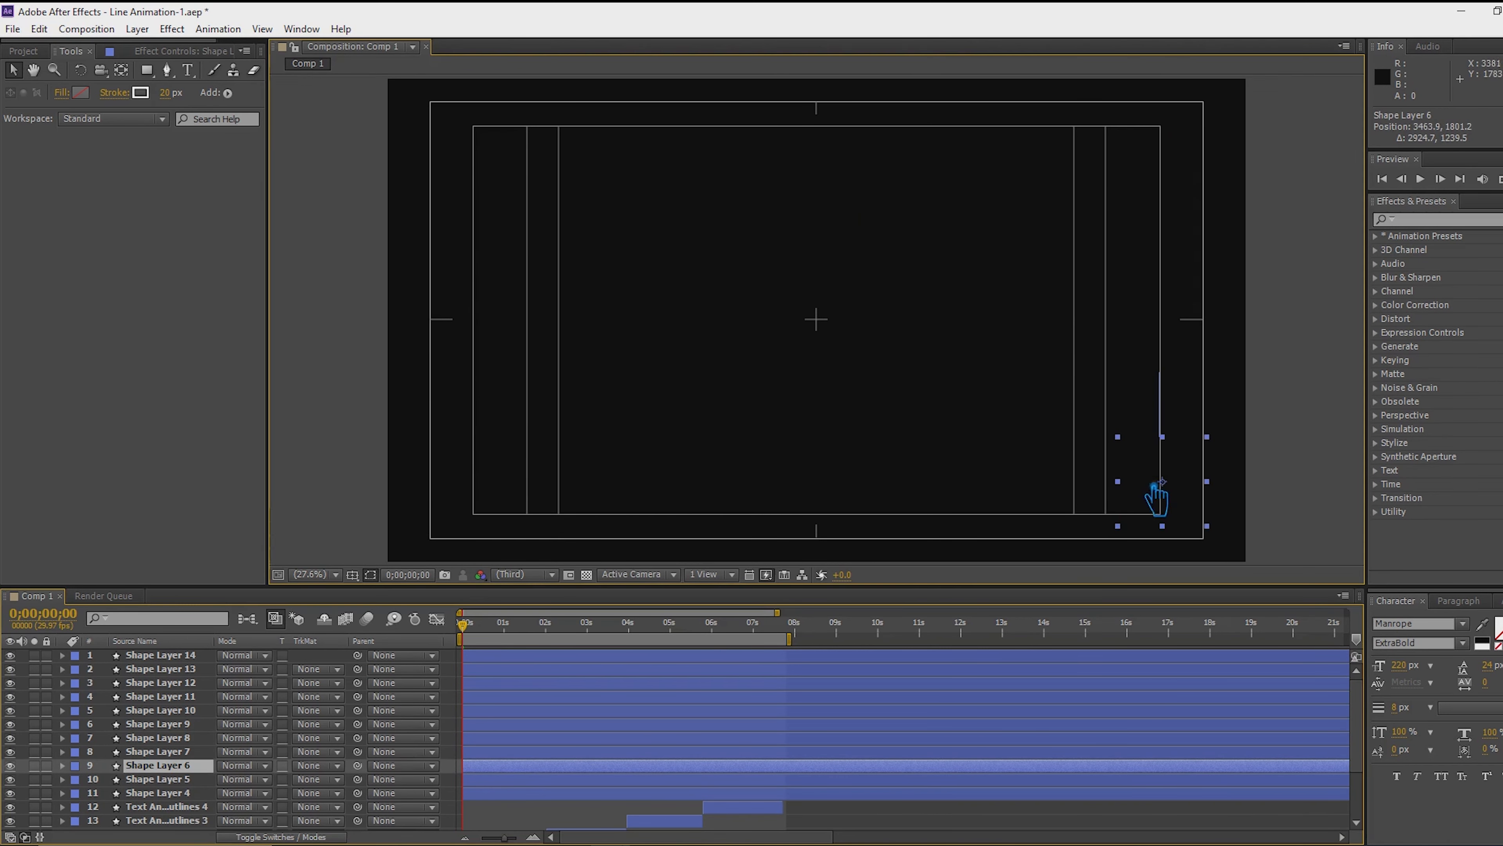
Place Shape Layer 7 at the composition's centre, Shape Layer 8 in the lower left area, and Shape Layers 9 and 10 along the upper middle
click(552, 753)
drag(498, 256, 806, 369)
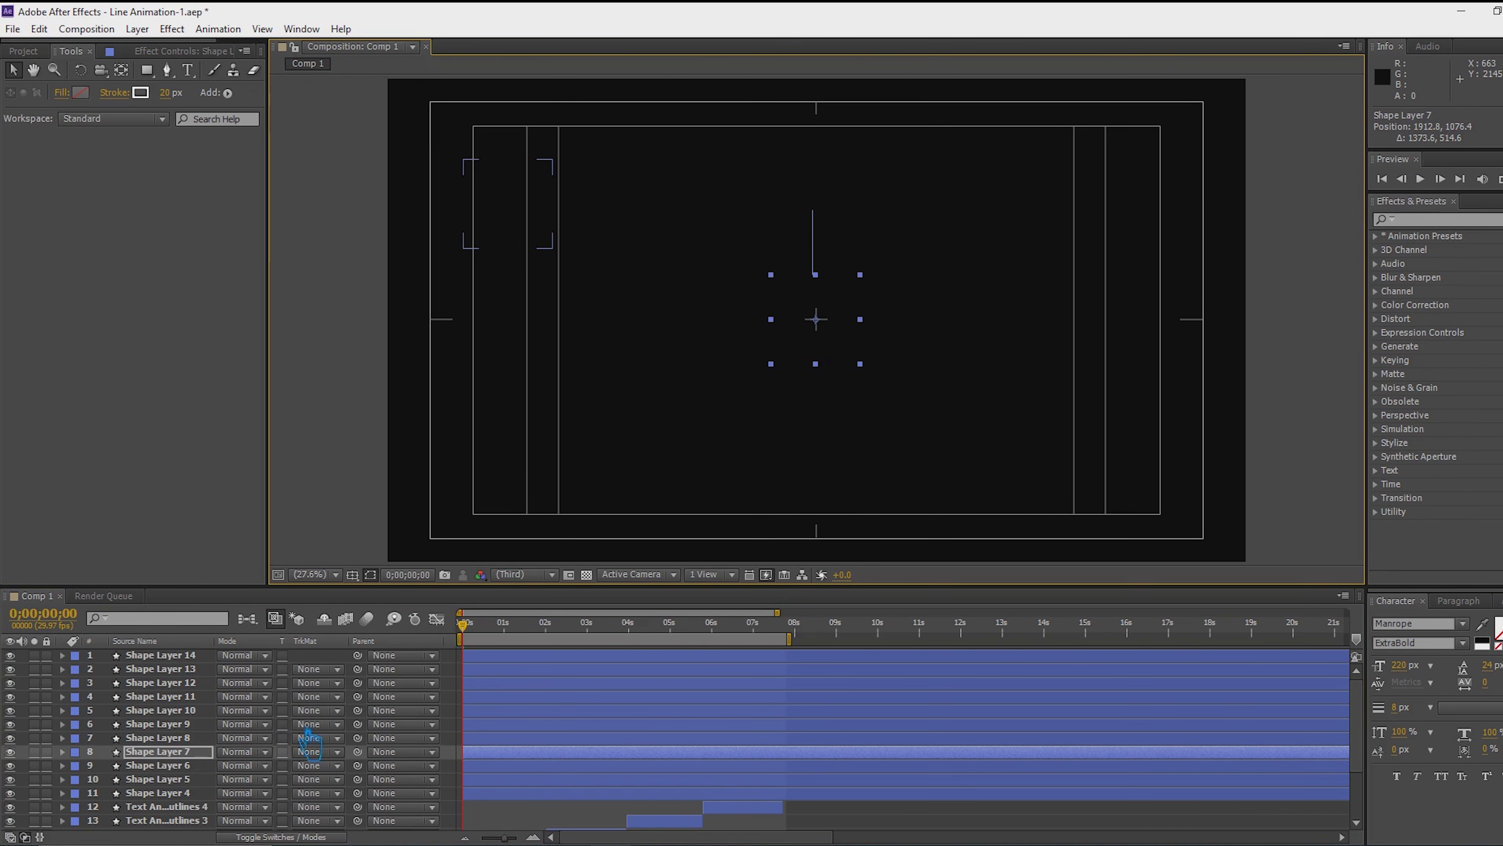
click(501, 740)
drag(524, 252, 621, 438)
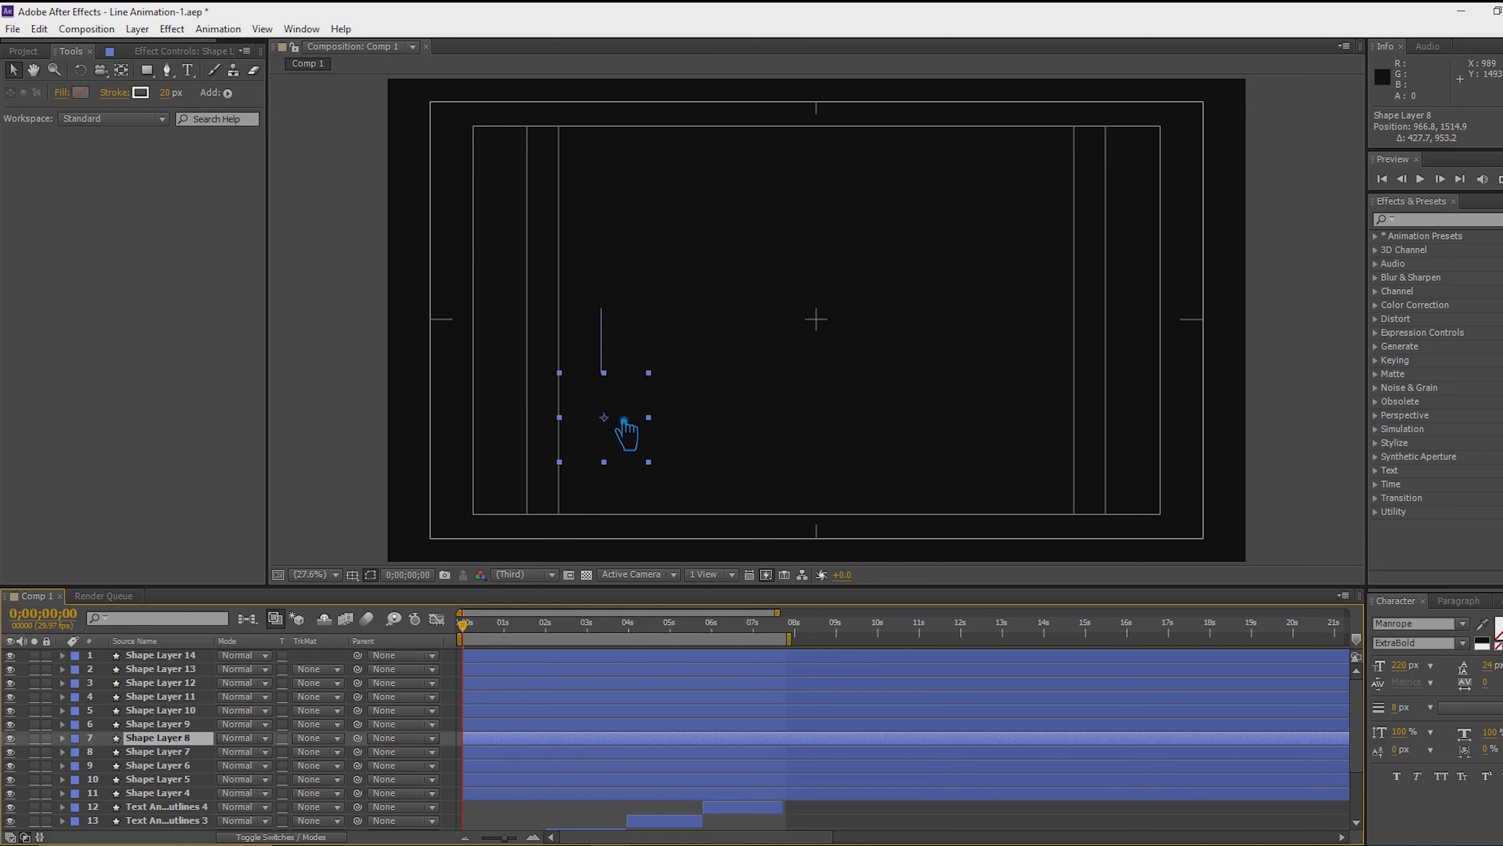
click(493, 720)
drag(549, 204, 852, 175)
click(500, 710)
drag(527, 234, 716, 176)
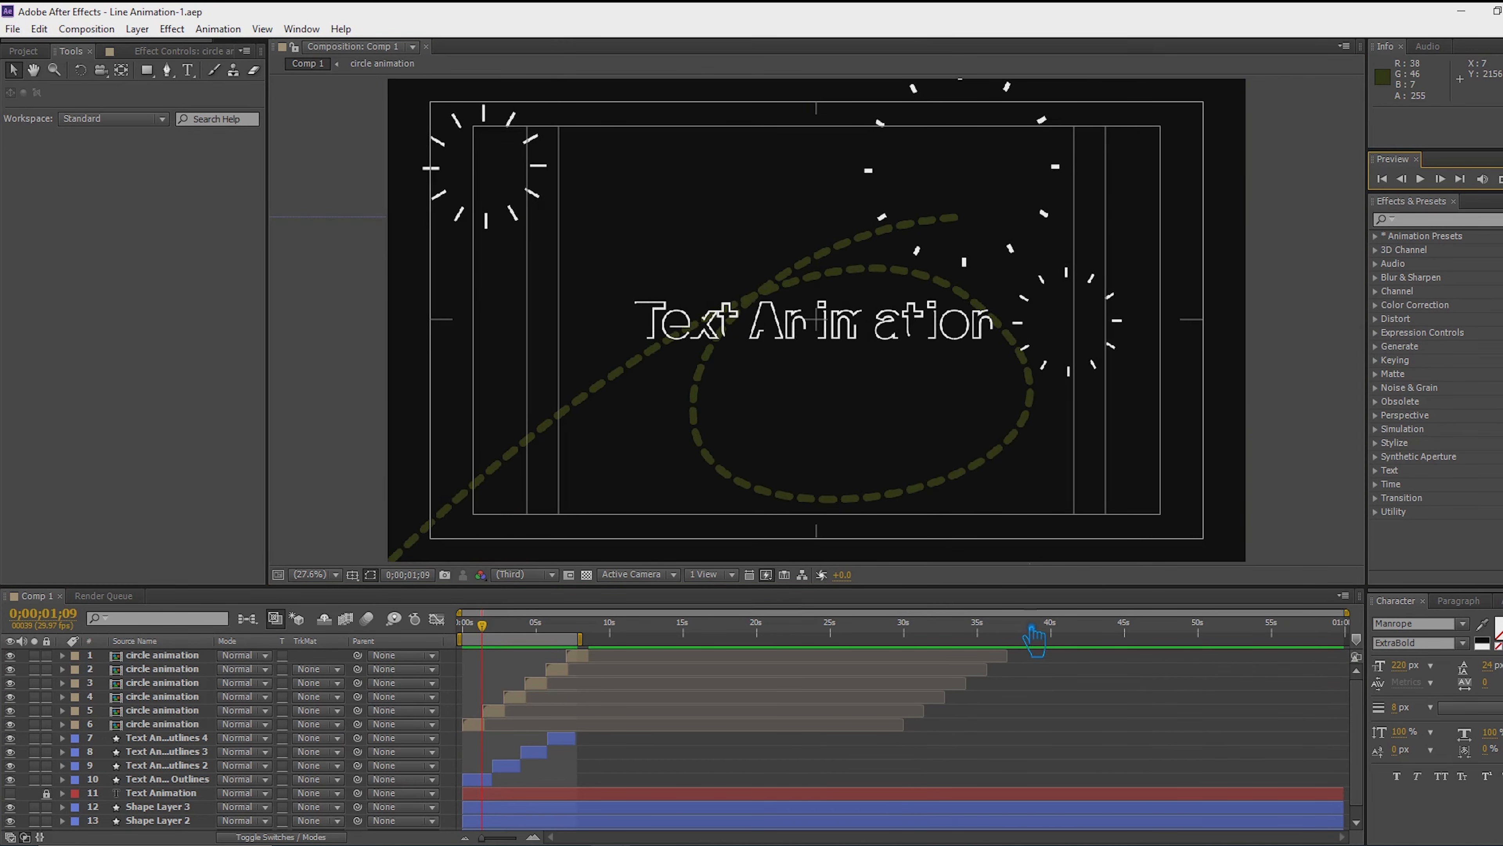
Preview Comp 1, hide the central burst on Shape Layer 9 inside the circle animation precomp, and return to Comp 1
key(KP_0)
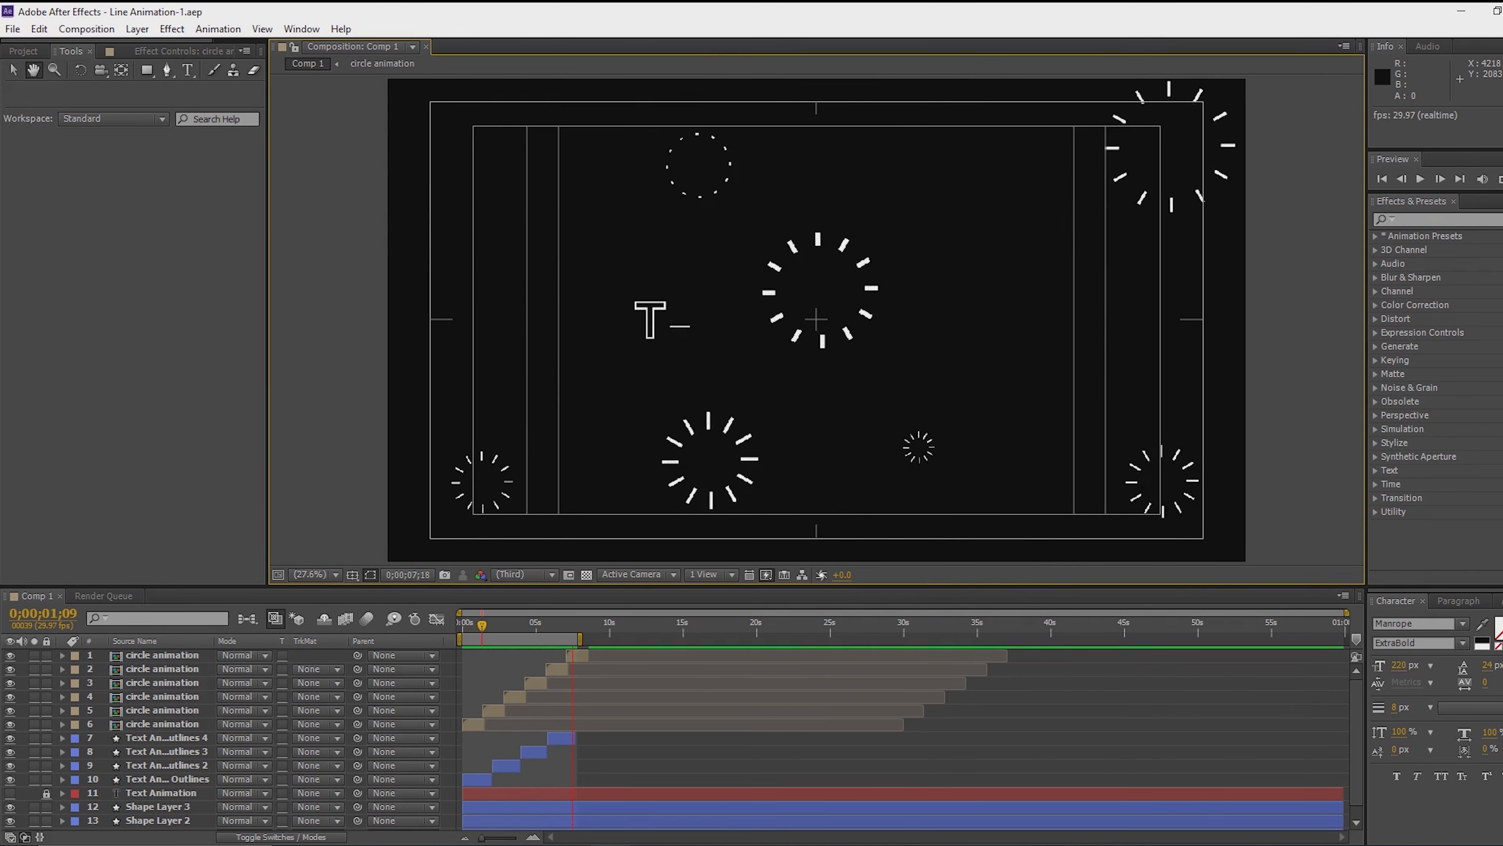
double_click(491, 726)
click(900, 350)
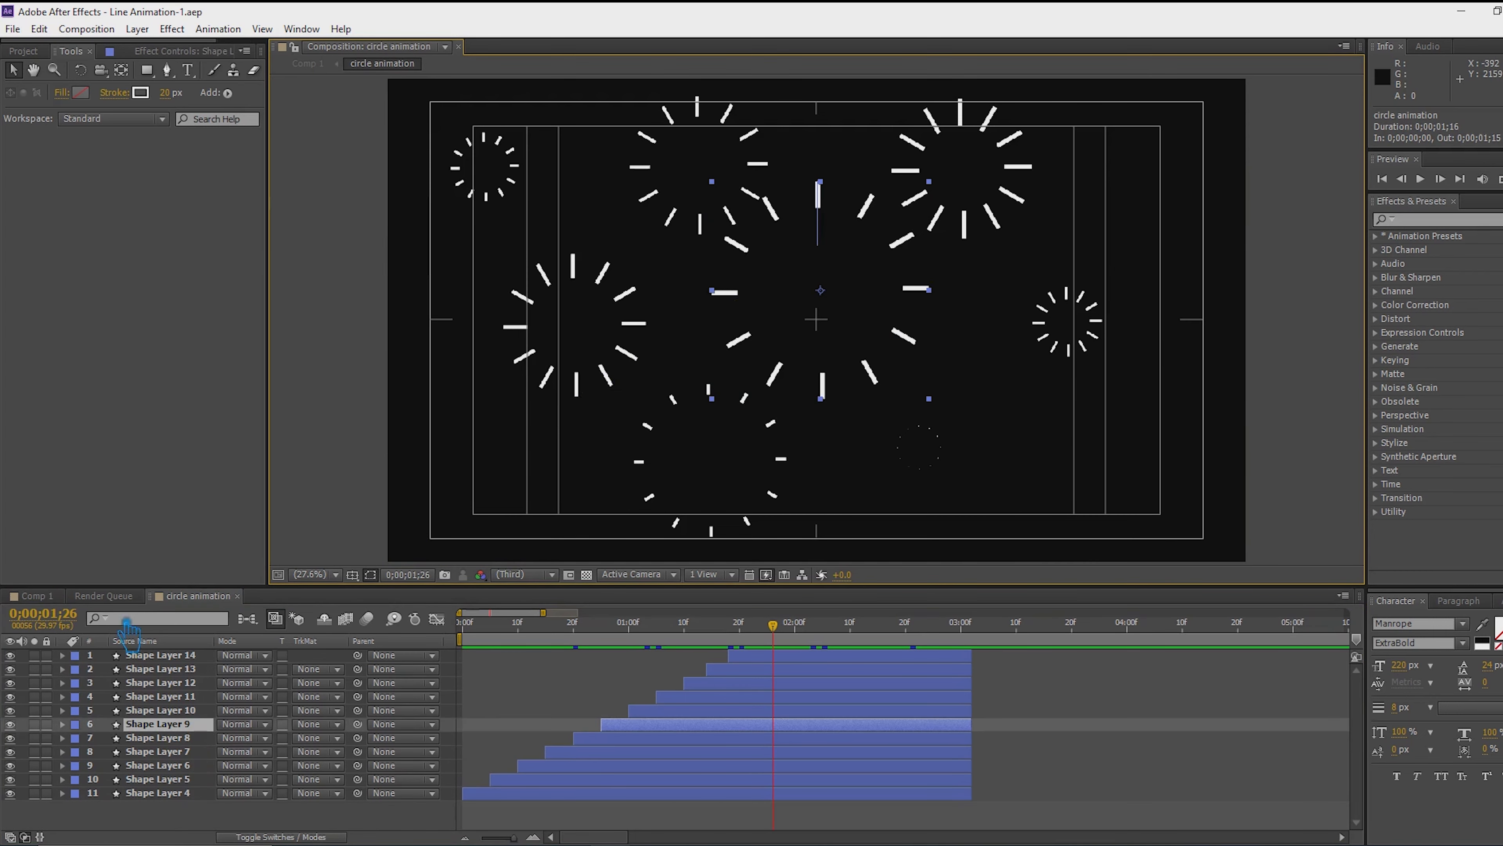
click(10, 724)
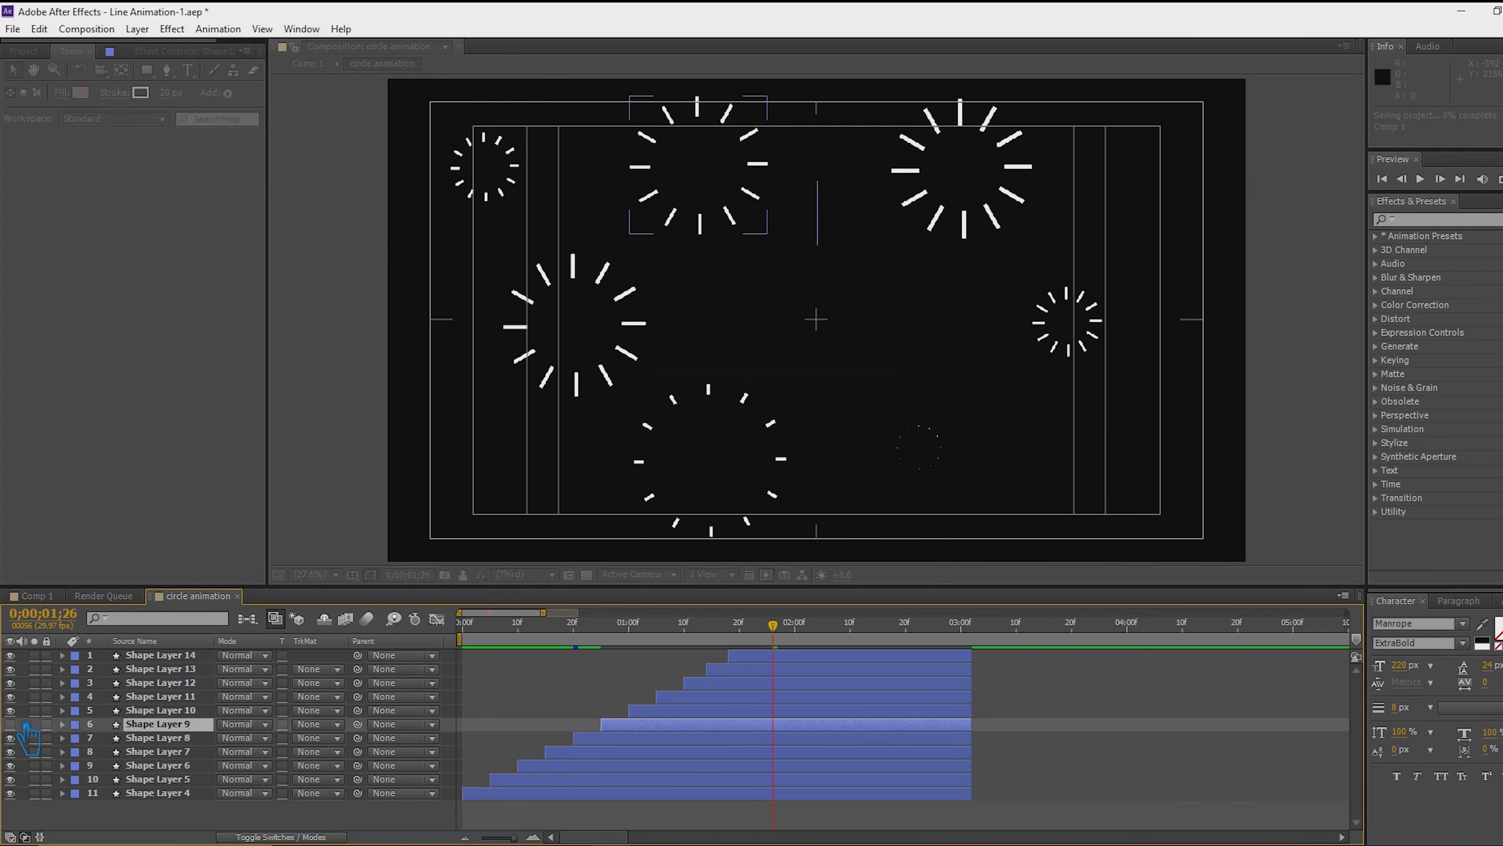
click(33, 595)
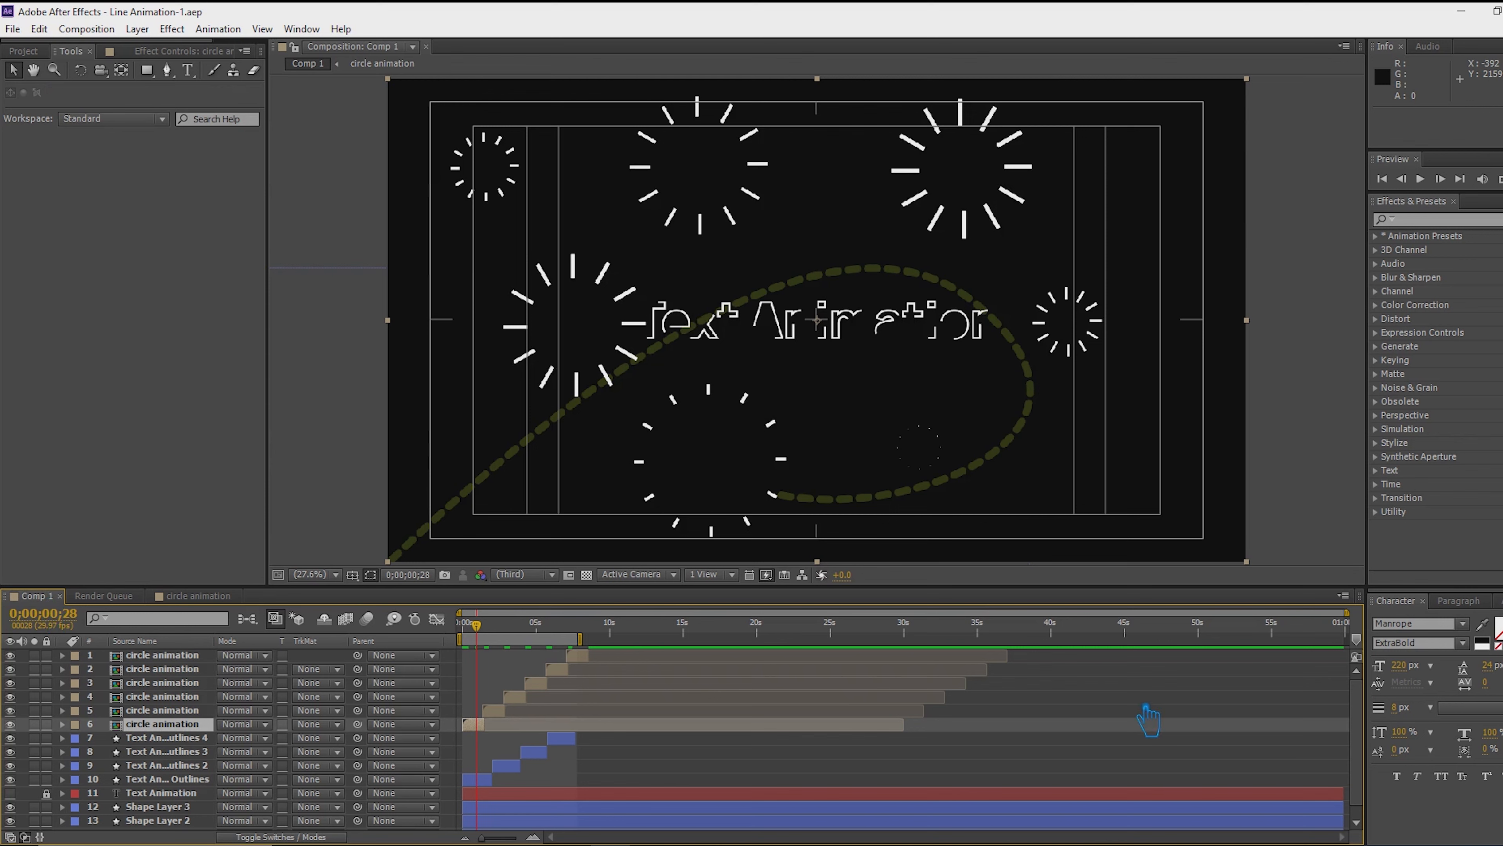
Preview Comp 1 without the central burst and bring the current time back to 0;00;00;28
click(1500, 179)
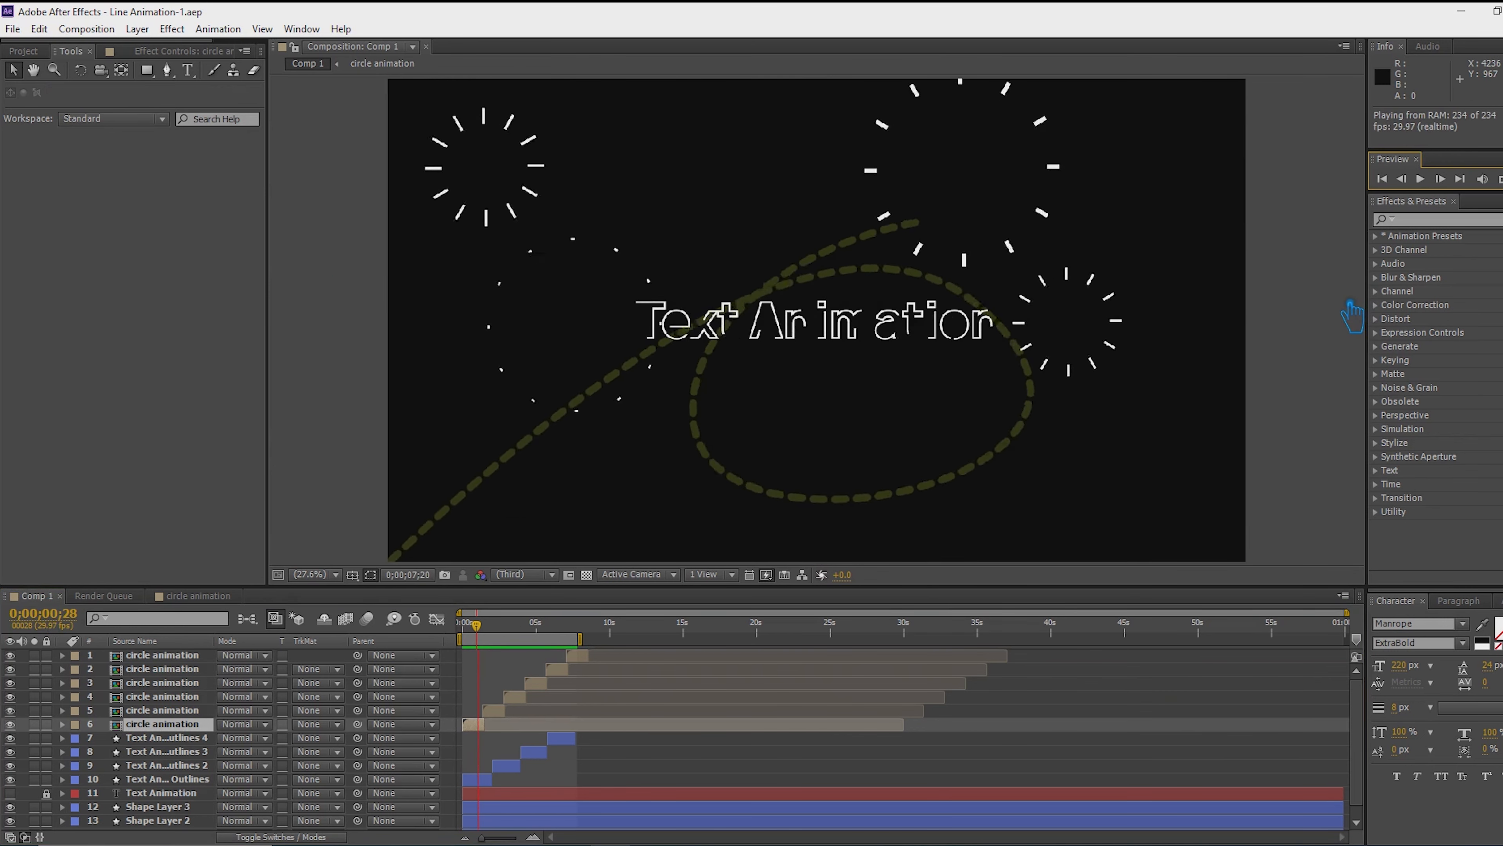
key(space)
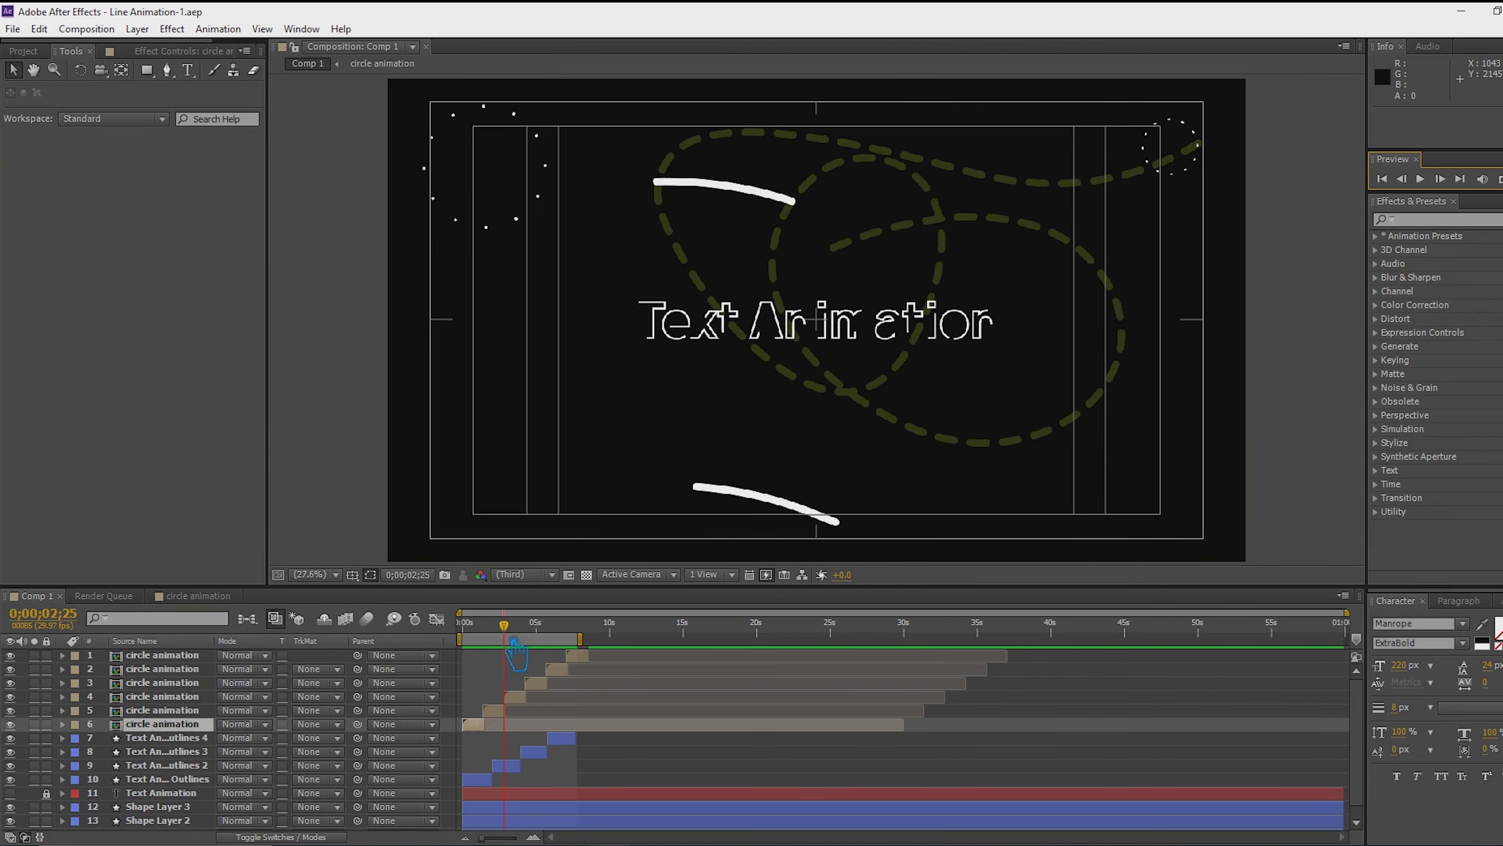
click(493, 637)
key(Page_Up)
key(Page_Up)
key(Page_Up)
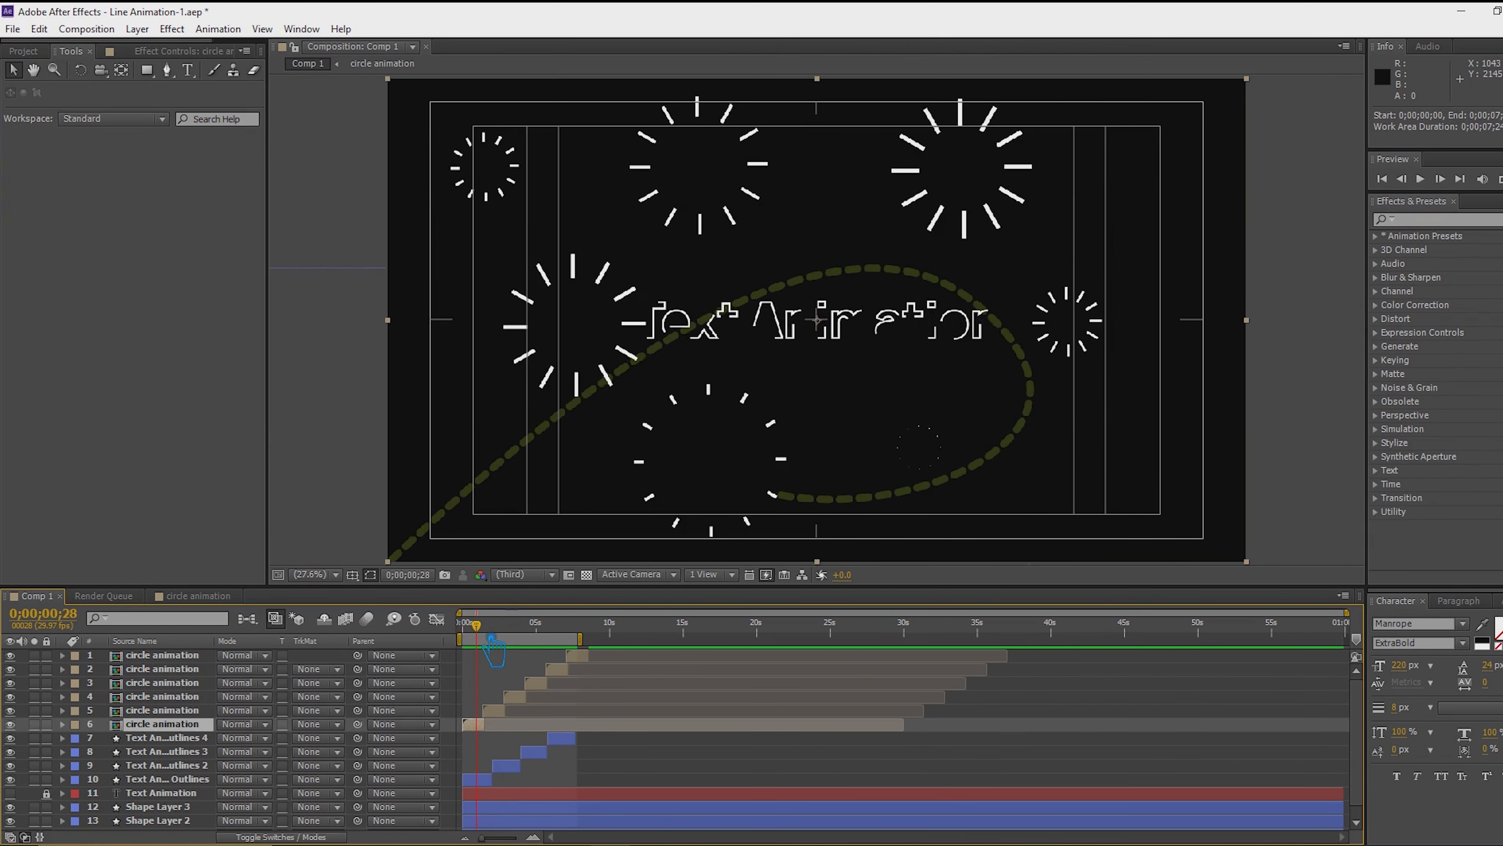
Move the Shape Layer 11 burst farther left in the circle animation precomp, save the project and return to Comp 1
double_click(488, 724)
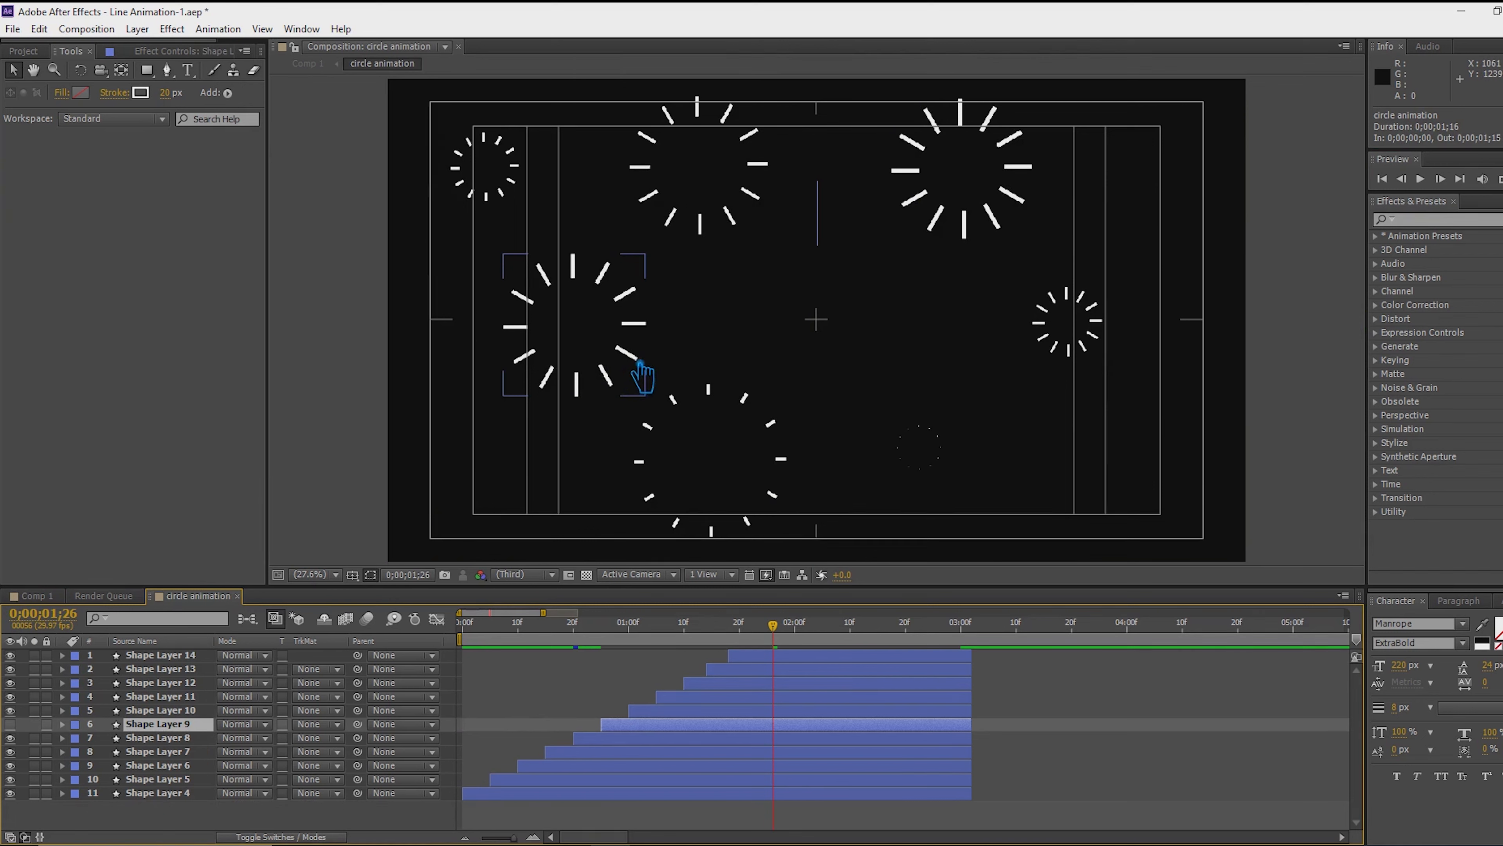
drag(642, 376, 588, 370)
key(ctrl+s)
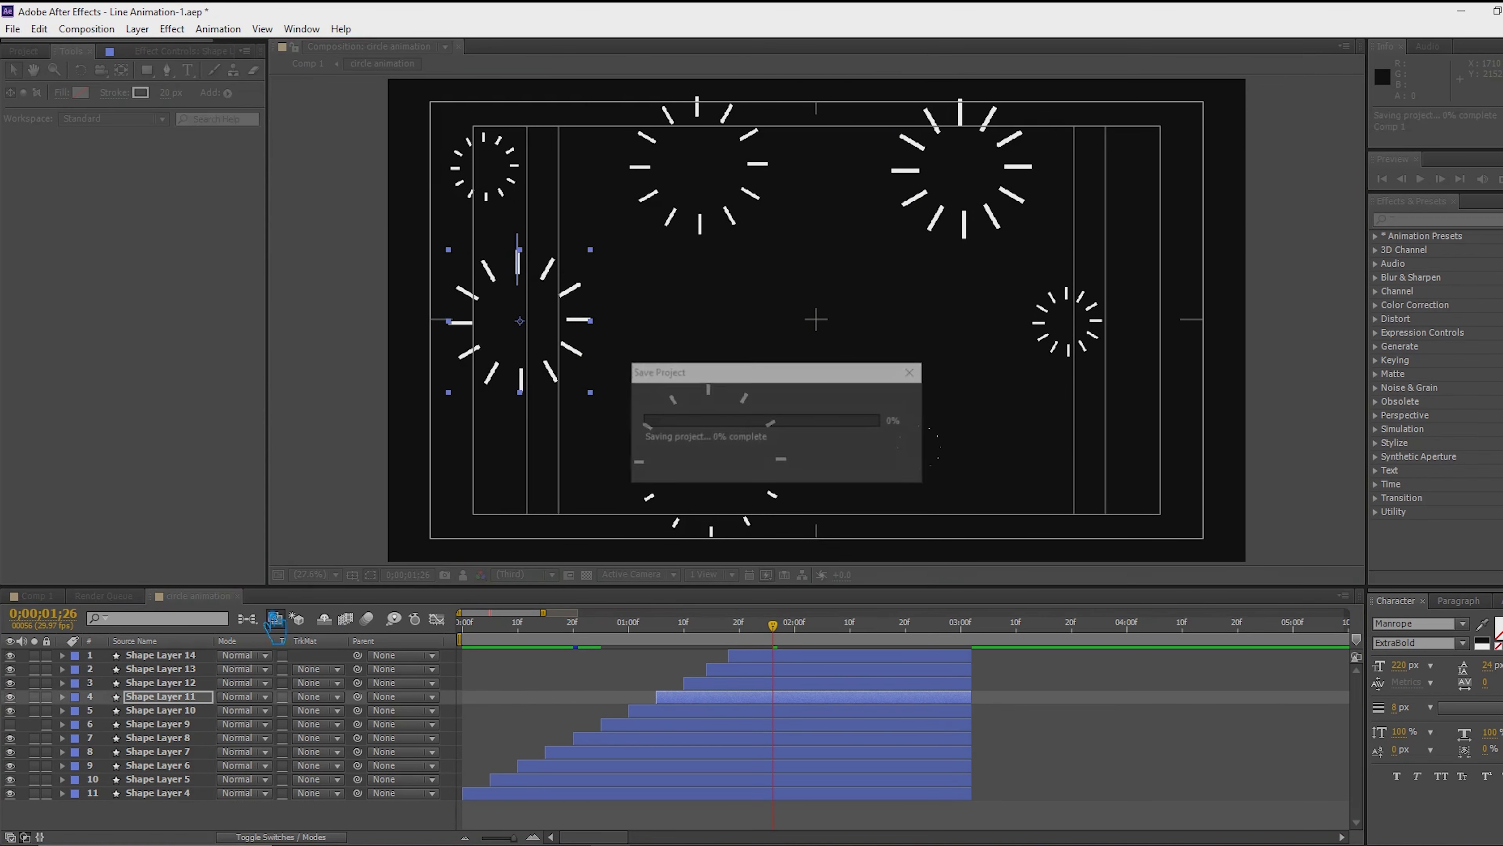
key(shift+Escape)
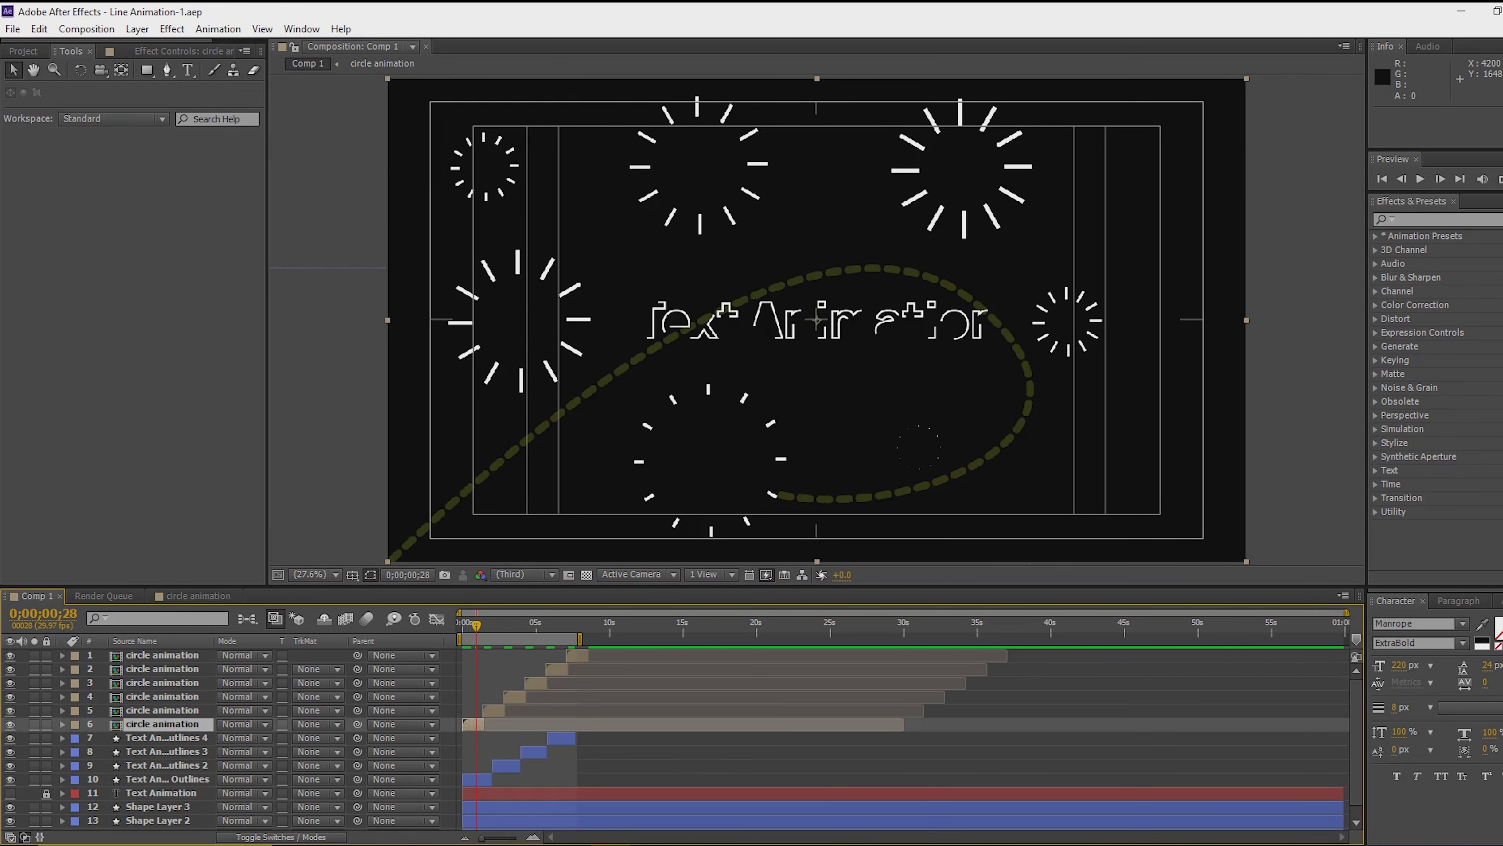
Play back Comp 1 and scrub its opening seconds to check the spacing between the bursts and the text
key(space)
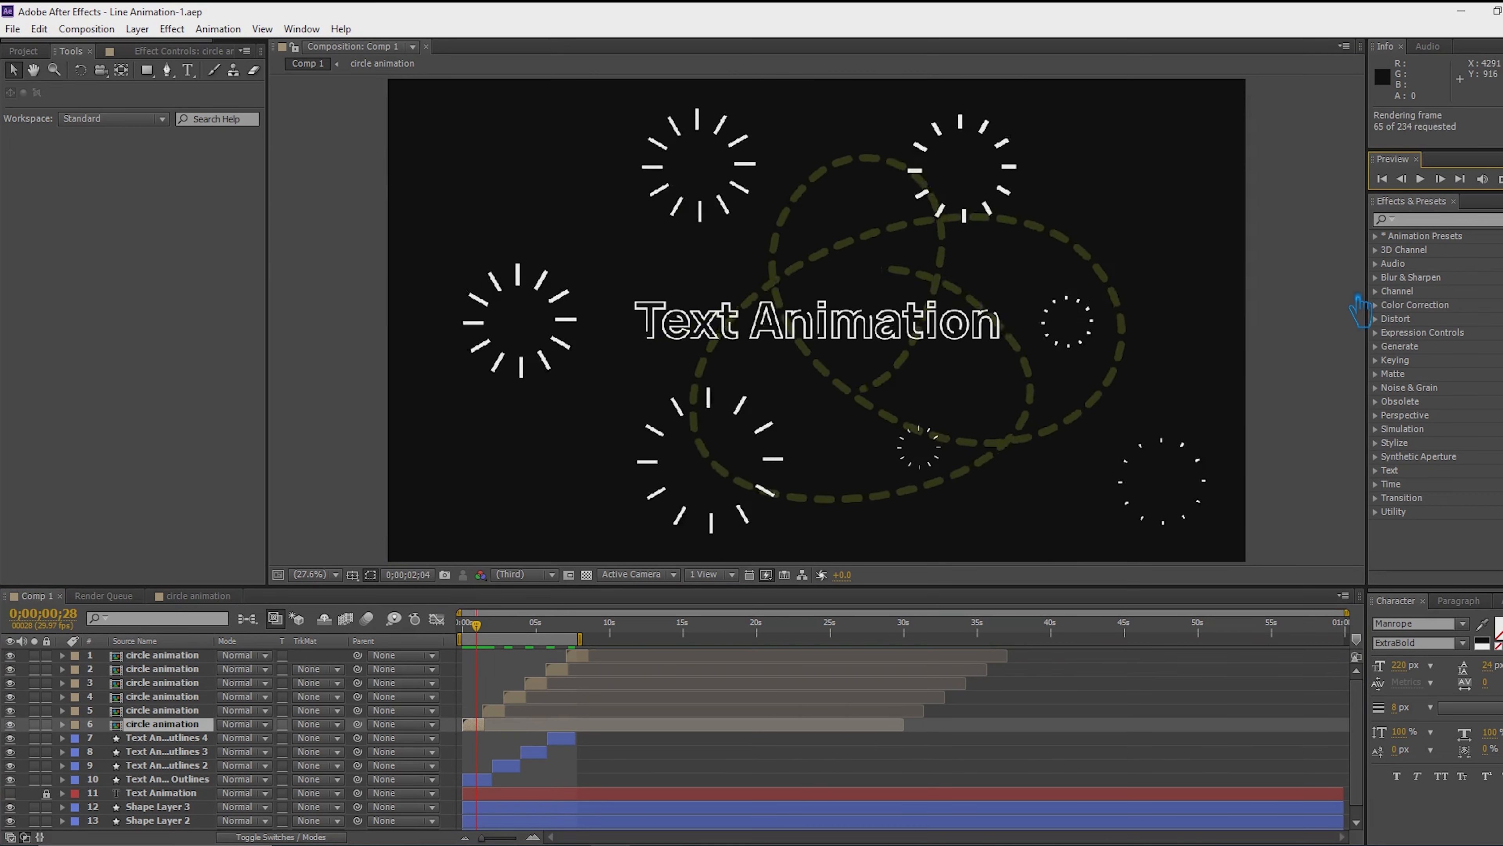
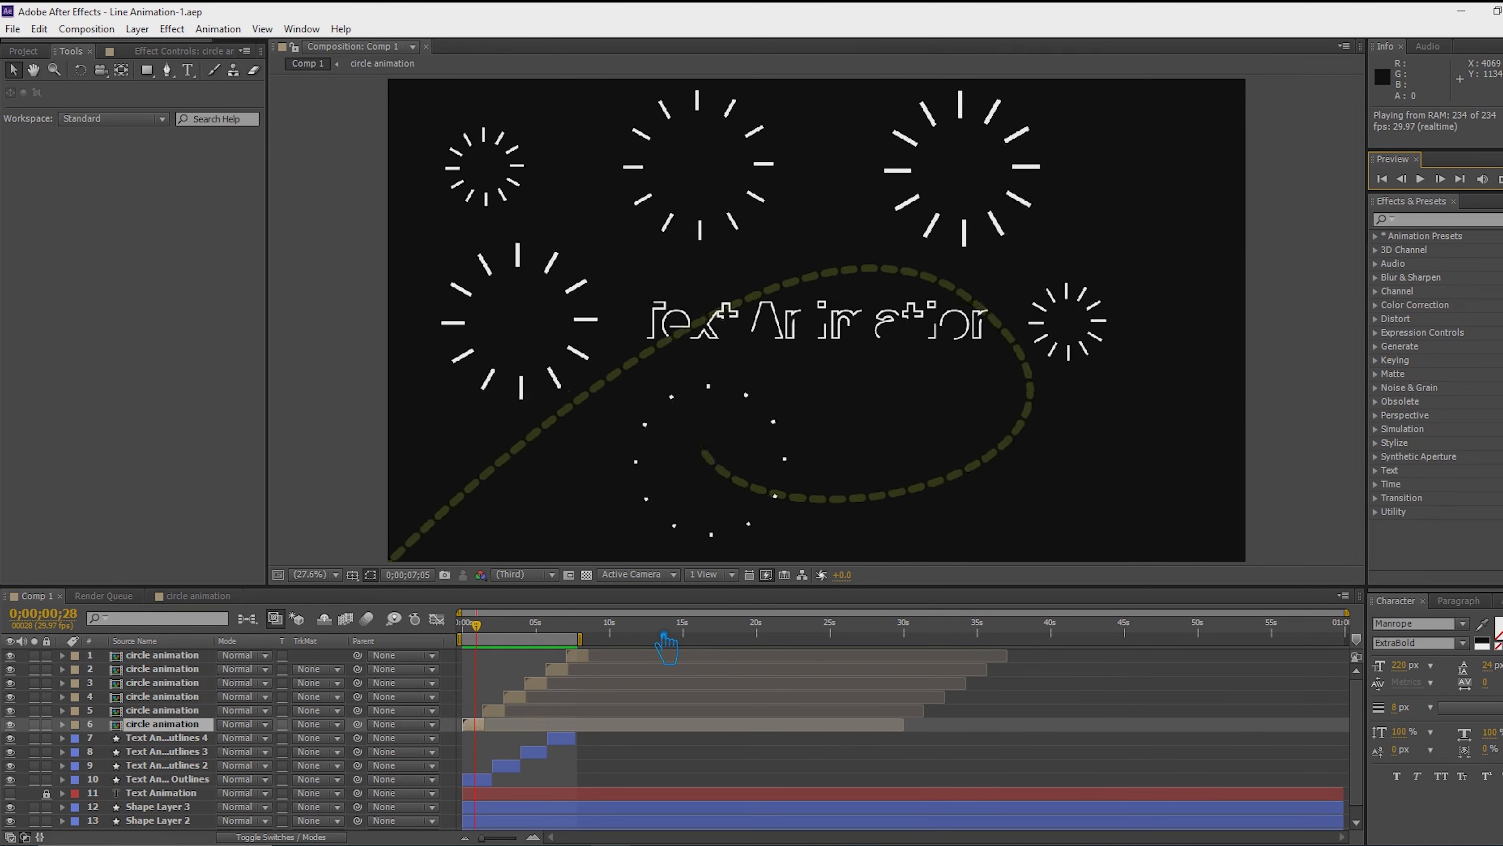
click(1026, 423)
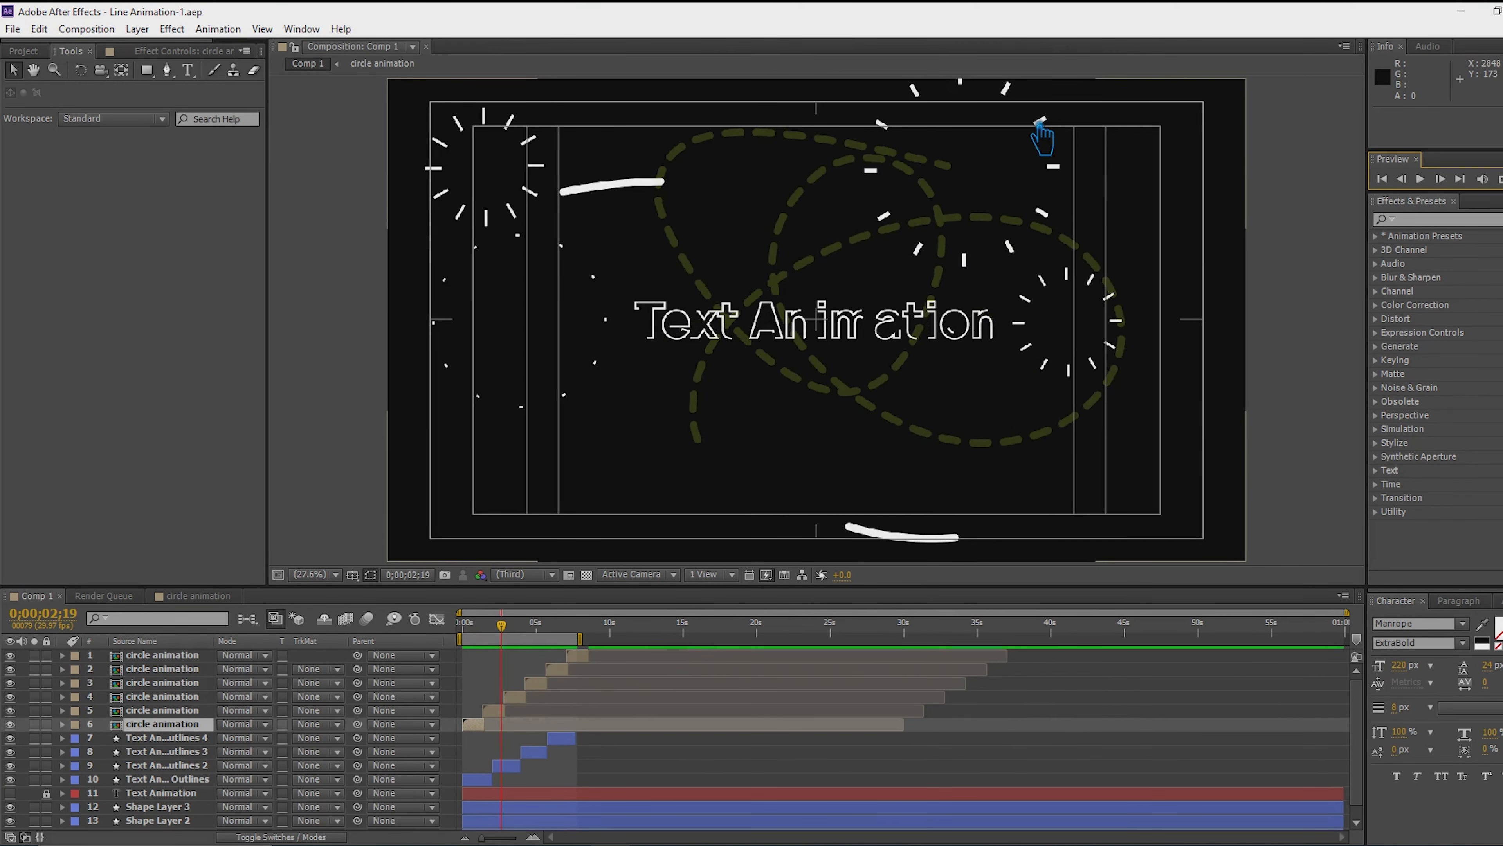
drag(518, 633, 490, 711)
Reopen the circle animation precomp and set the Scale of Shape Layer 12 to 54% and of Shape Layer 11 to 48%
double_click(491, 714)
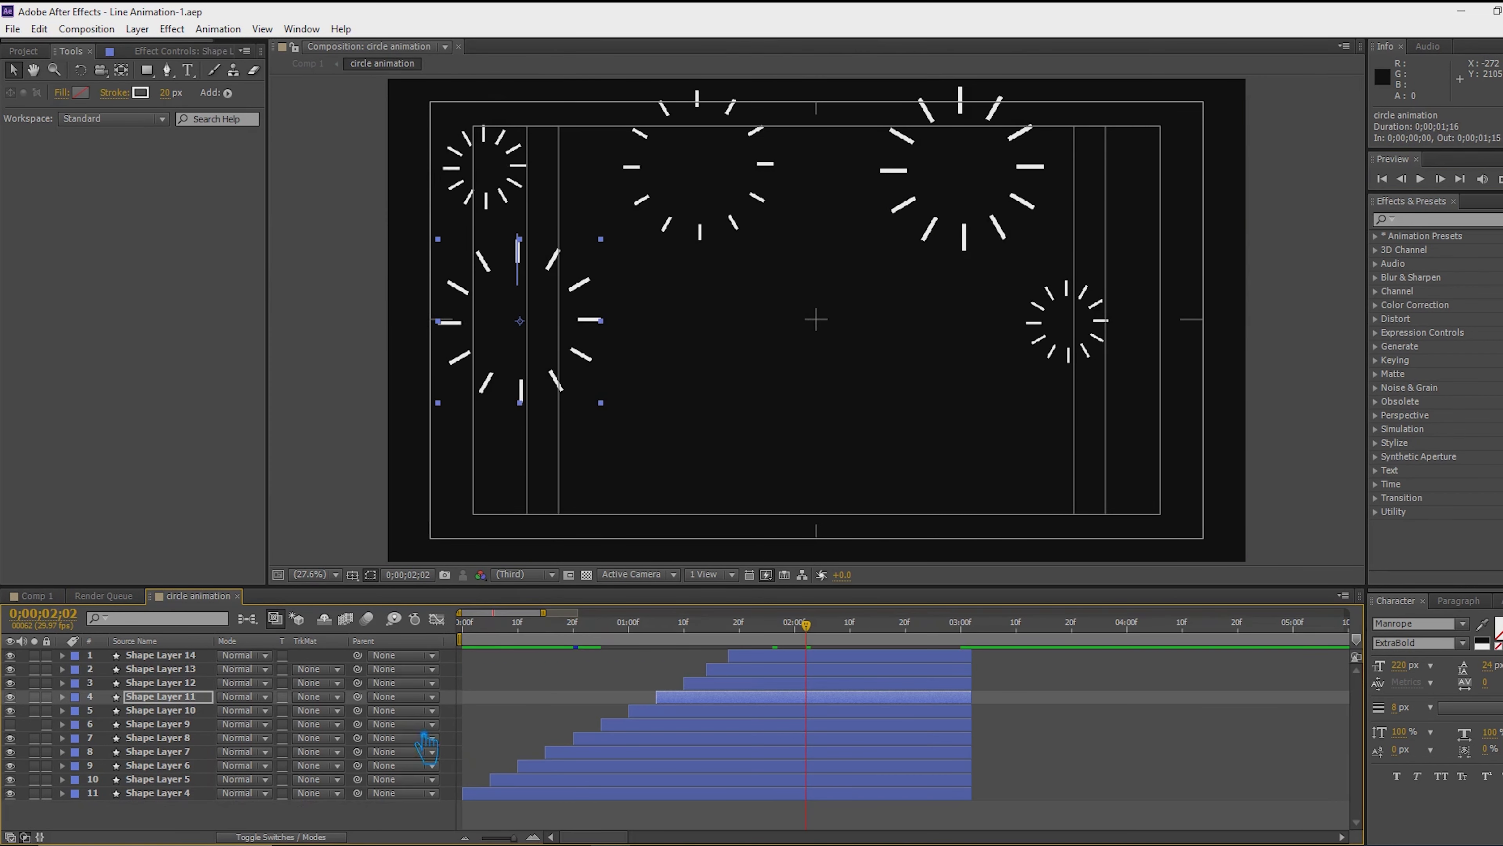
click(1025, 221)
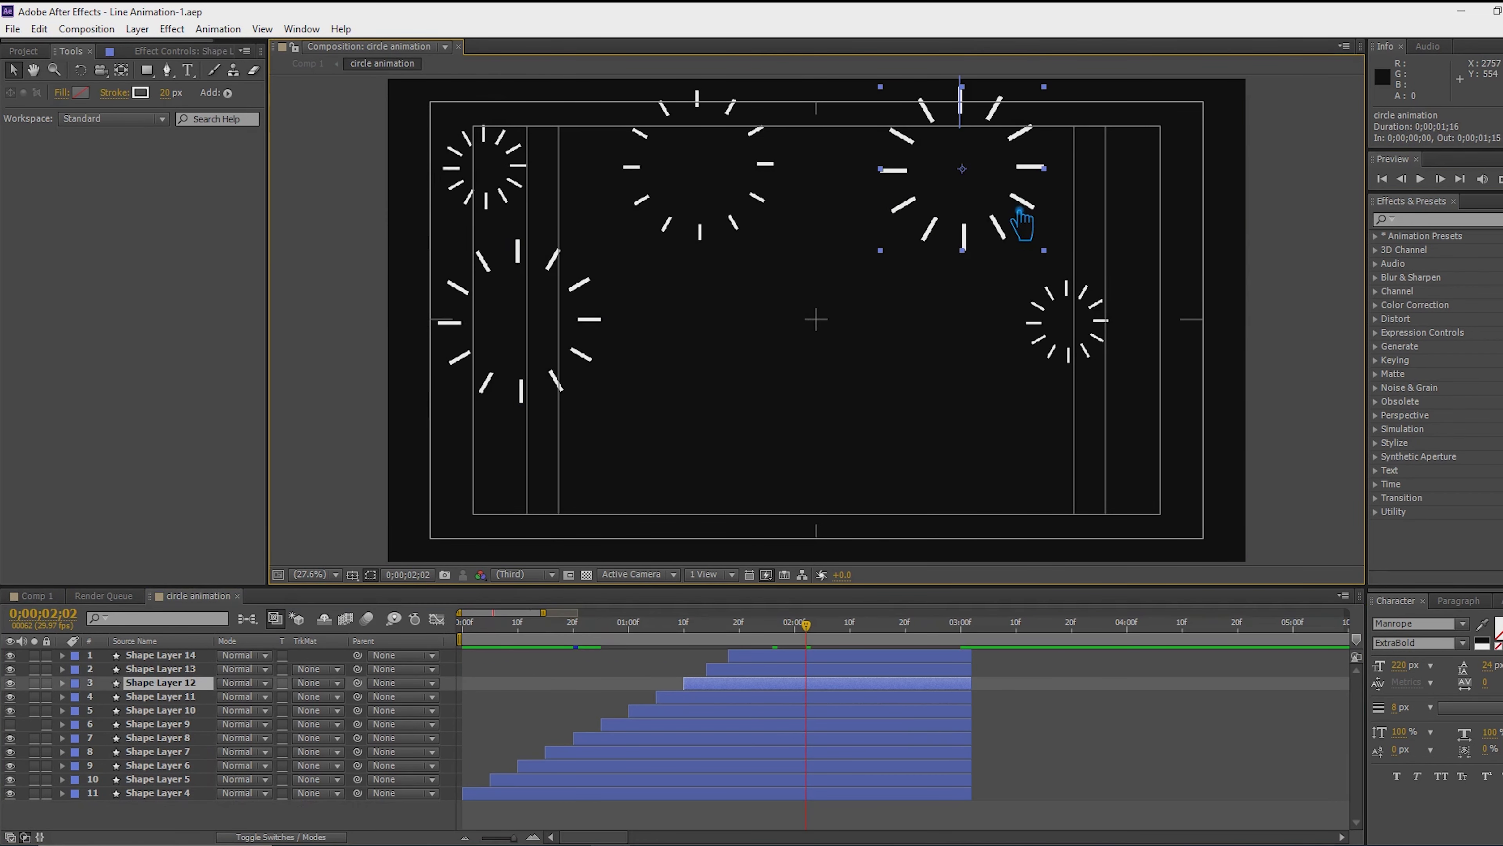
key(alt+shift+s)
drag(248, 696, 231, 720)
click(542, 359)
key(alt+shift+s)
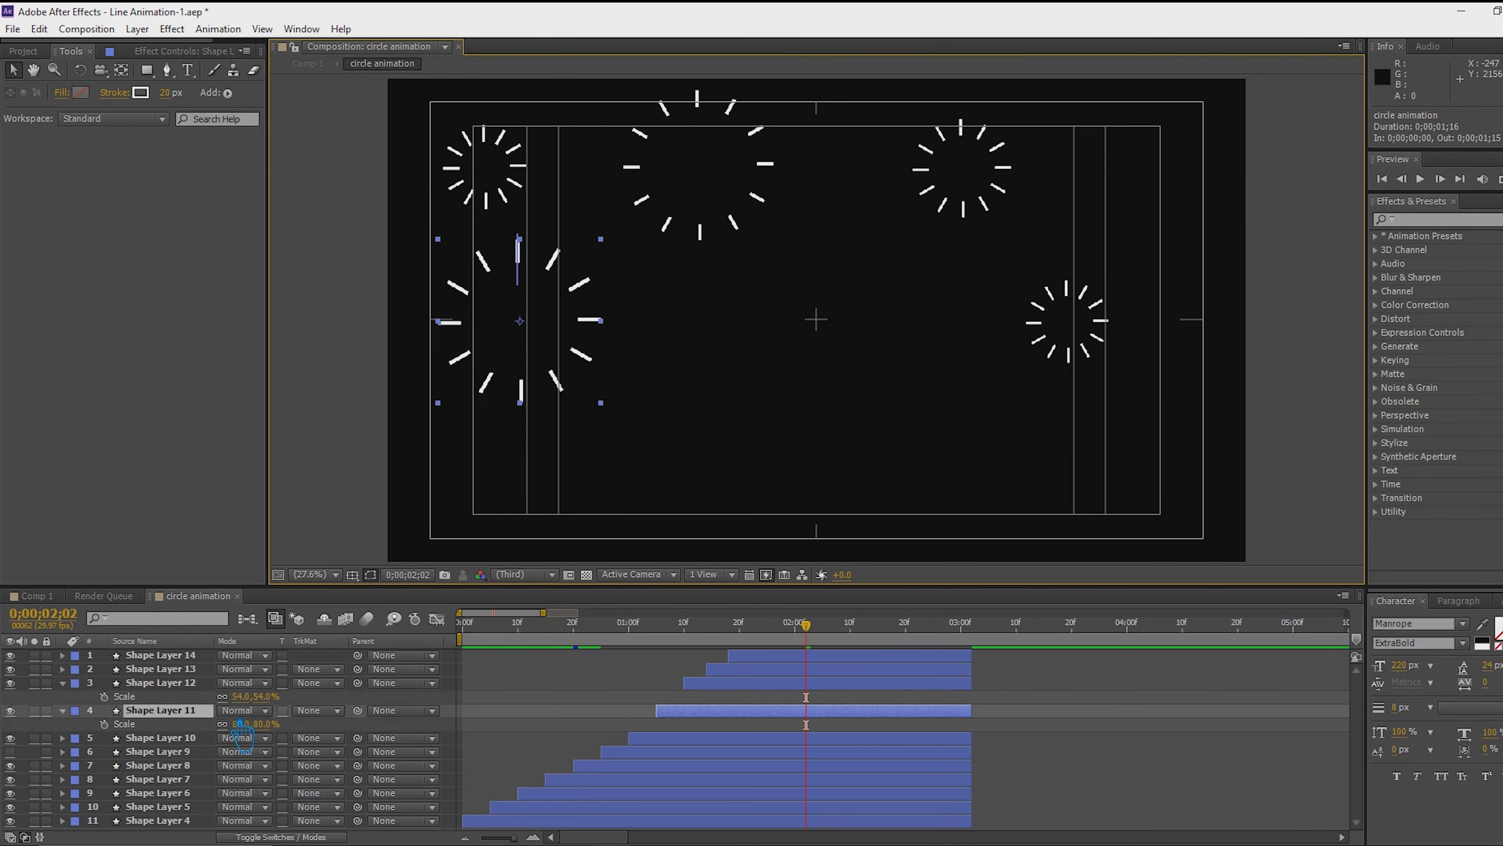
drag(252, 743, 237, 764)
Scrub through the bursts to 0;00;01;26 and set Shape Layer 10's Scale to 50%
drag(835, 627, 465, 628)
drag(805, 620, 874, 608)
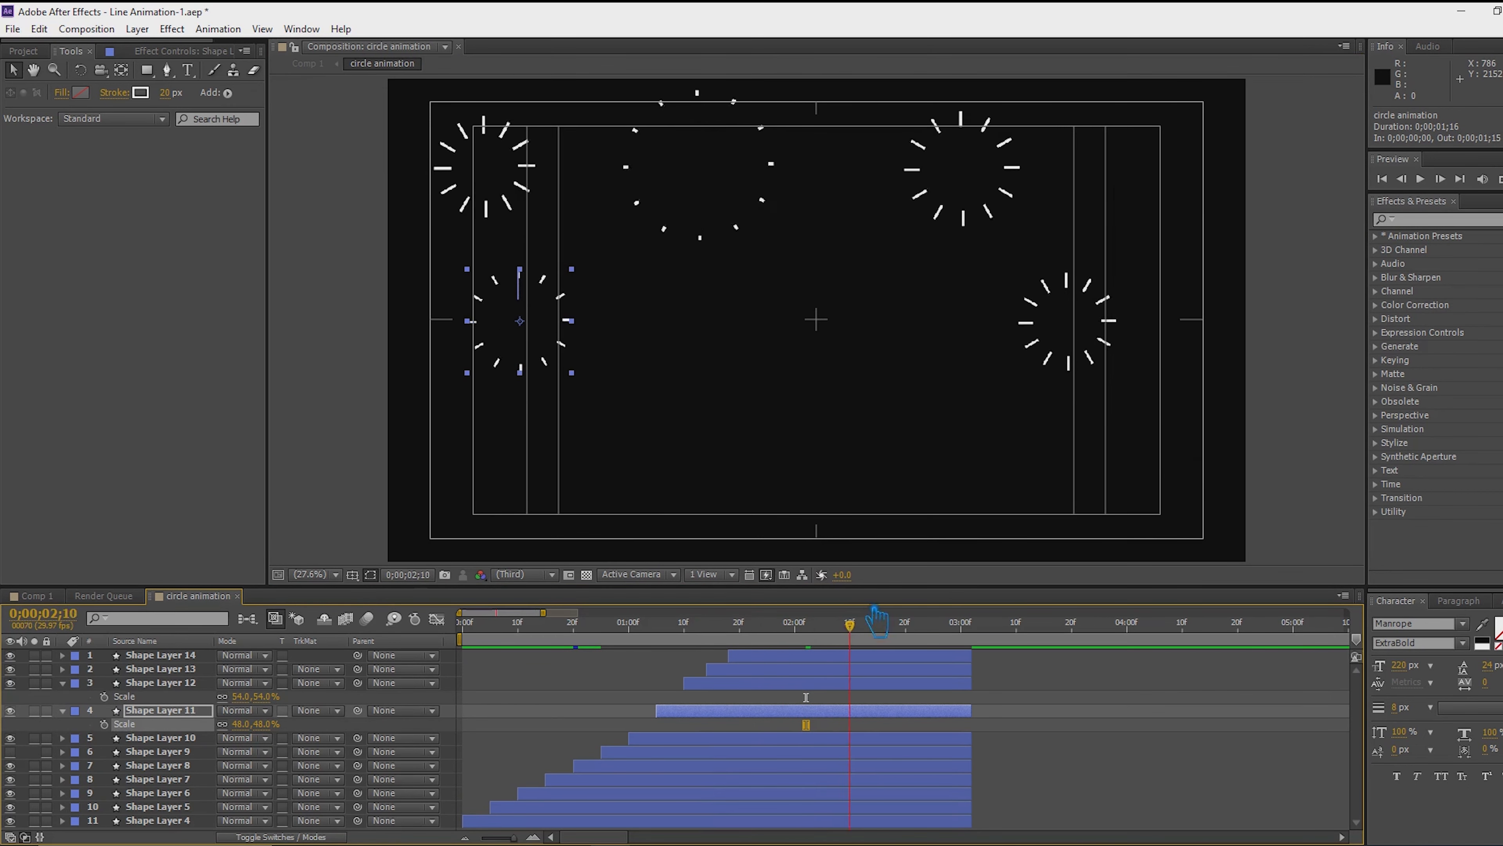
drag(1023, 601, 793, 604)
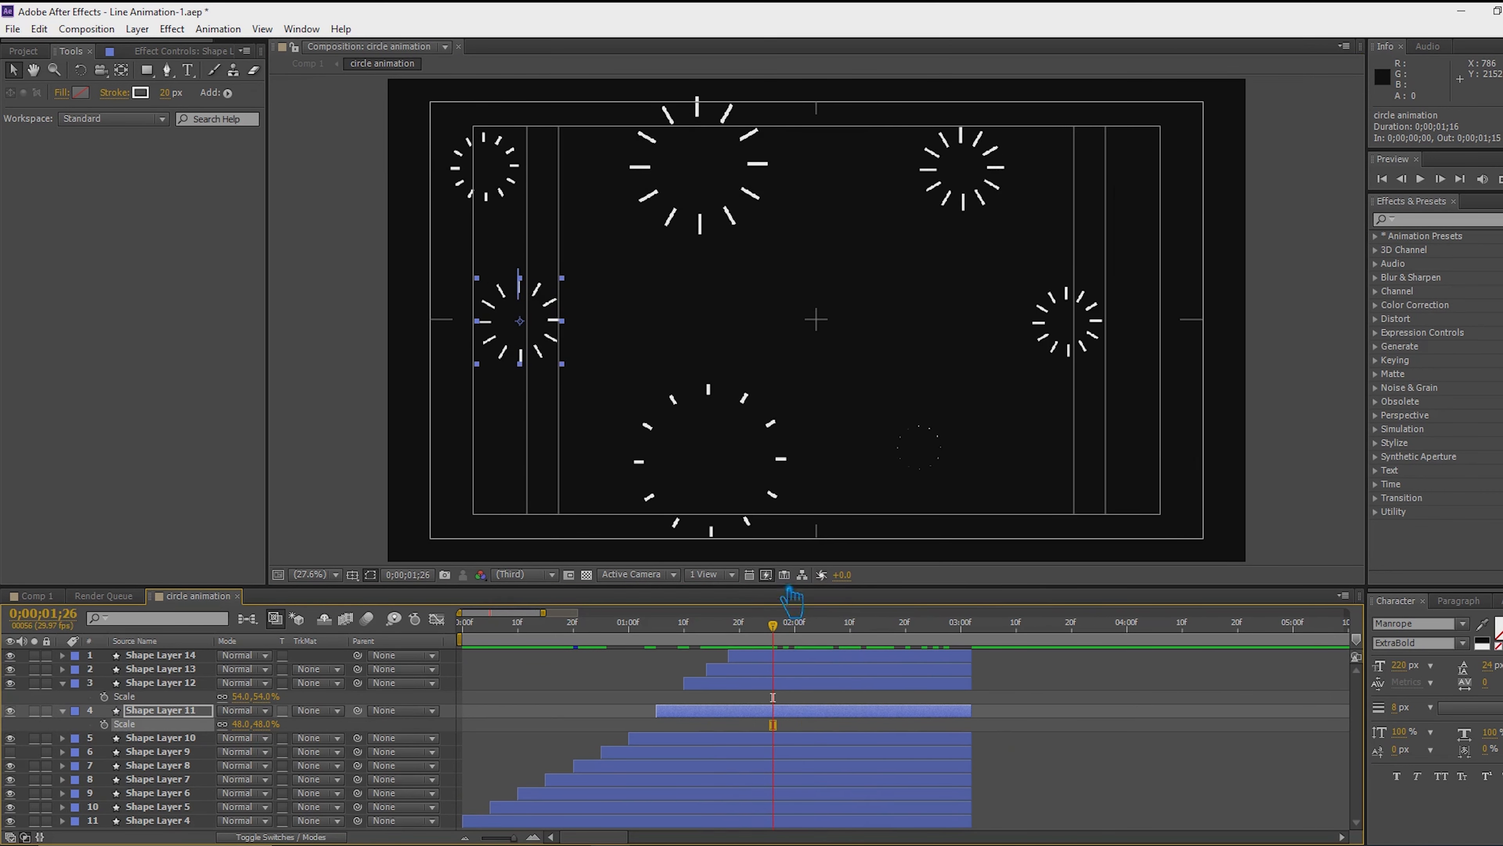
click(743, 224)
key(s)
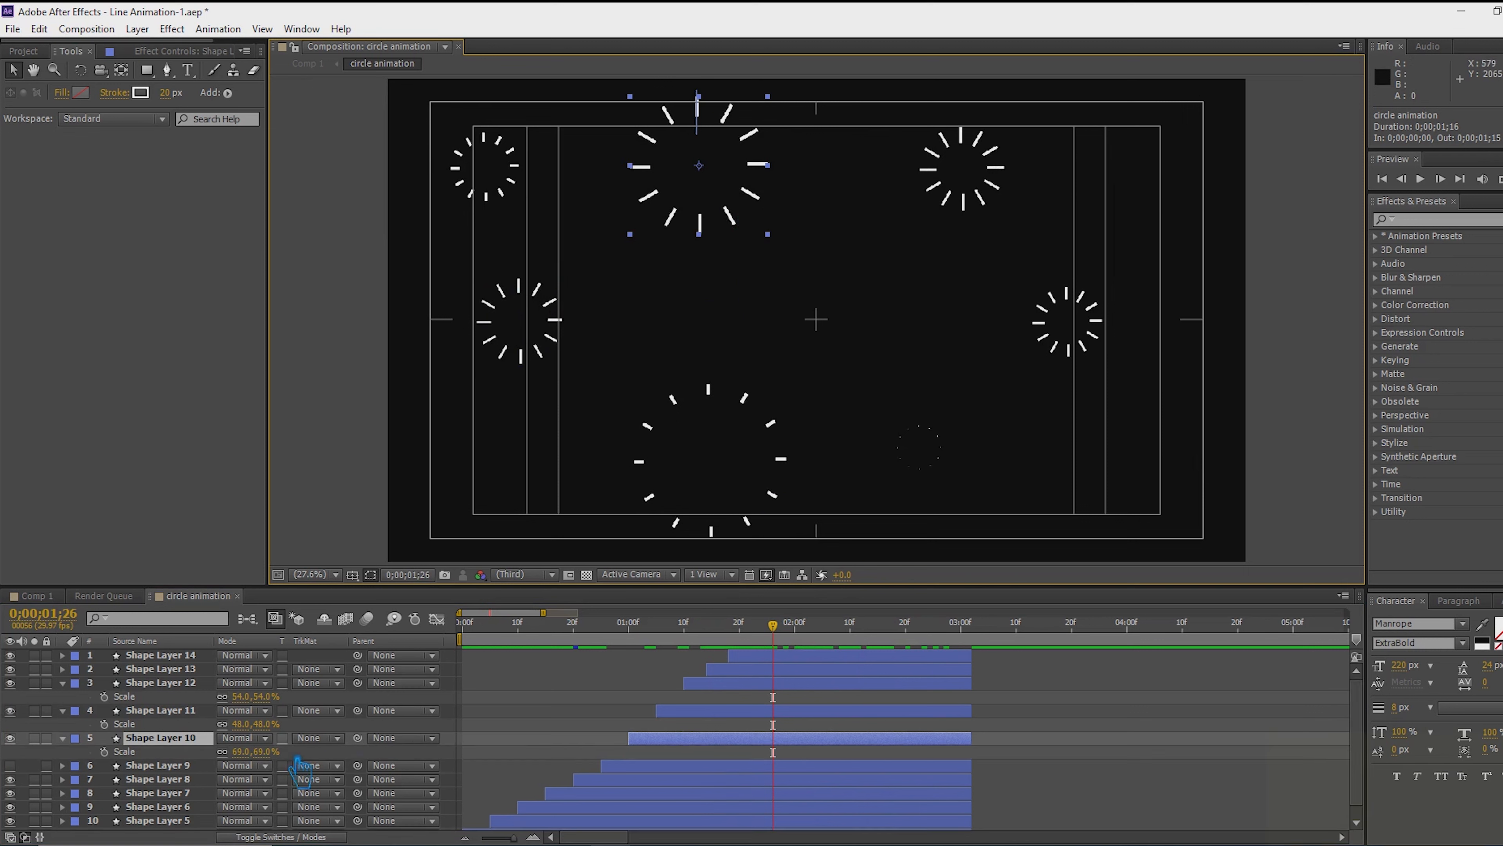
drag(257, 759, 247, 761)
Set Shape Layer 8's Scale to 59% and deselect the layer
click(796, 489)
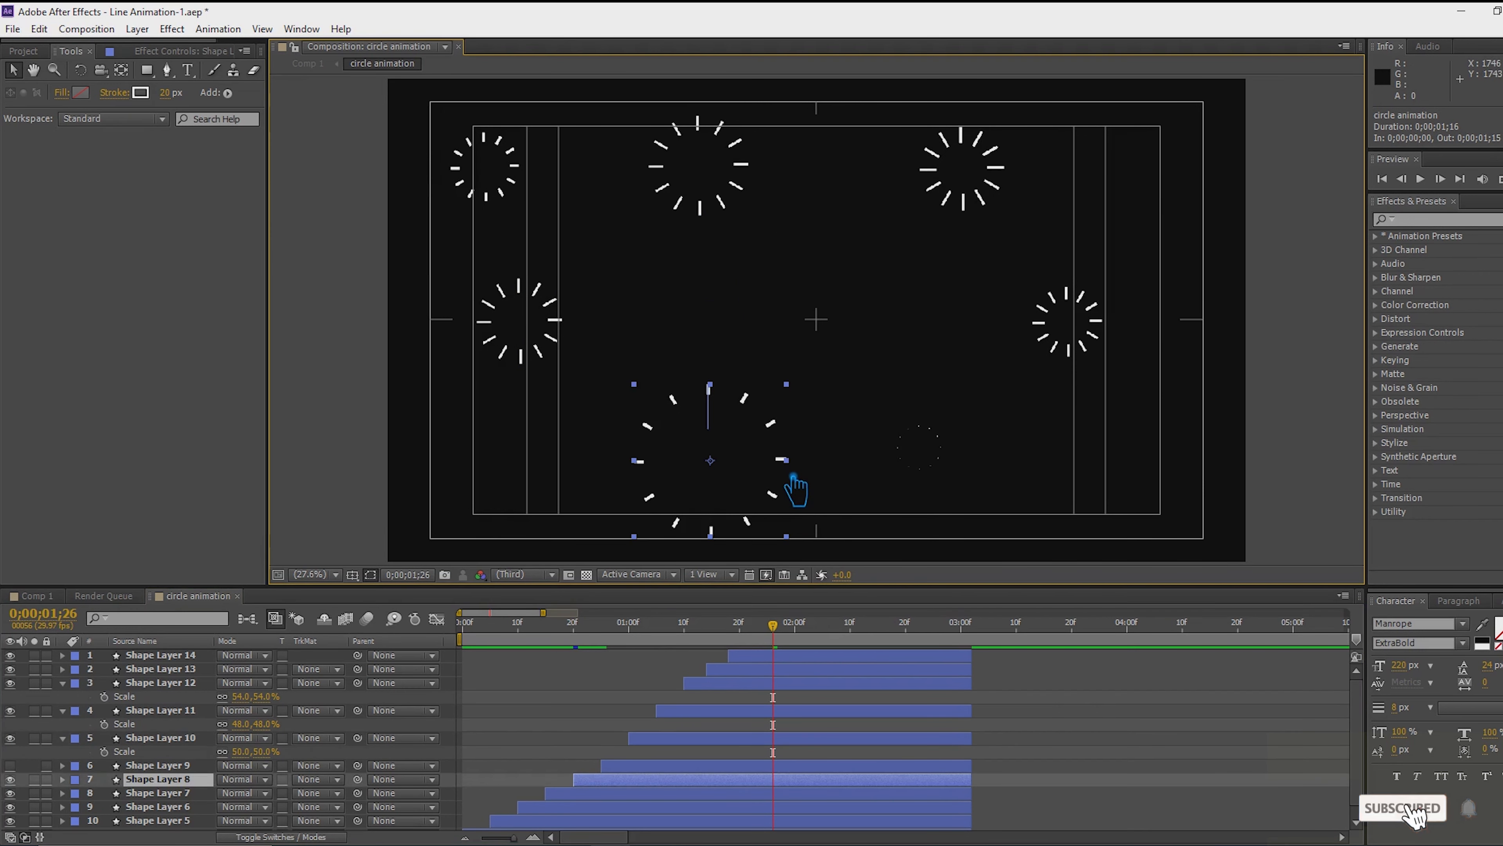
key(s)
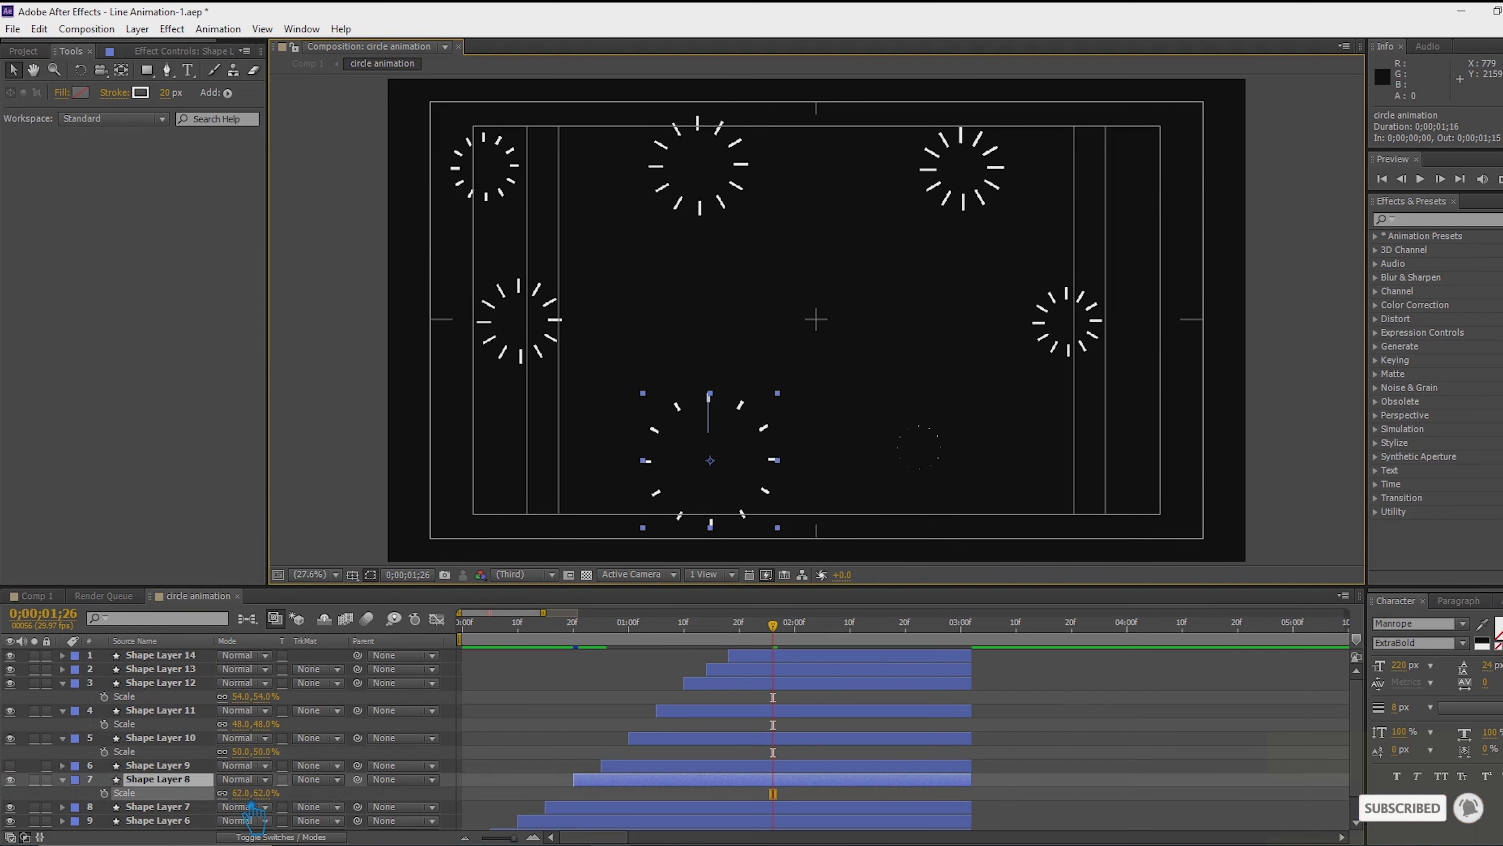
drag(249, 806, 236, 789)
key(F2)
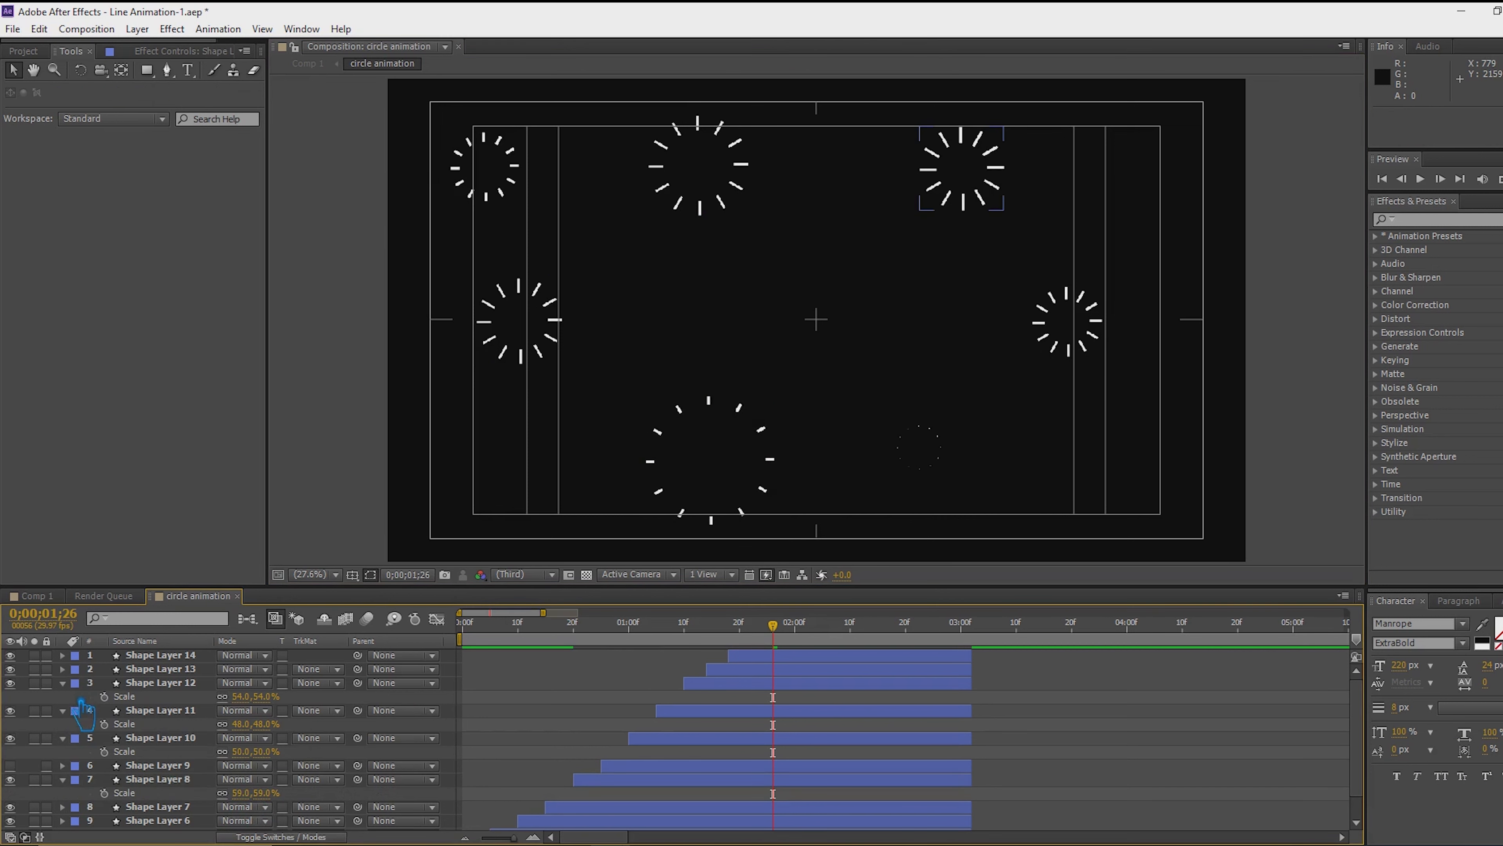
Collapse the Scale properties of Shape Layers 12, 11, 10 and 8 and save the project
click(82, 692)
click(82, 706)
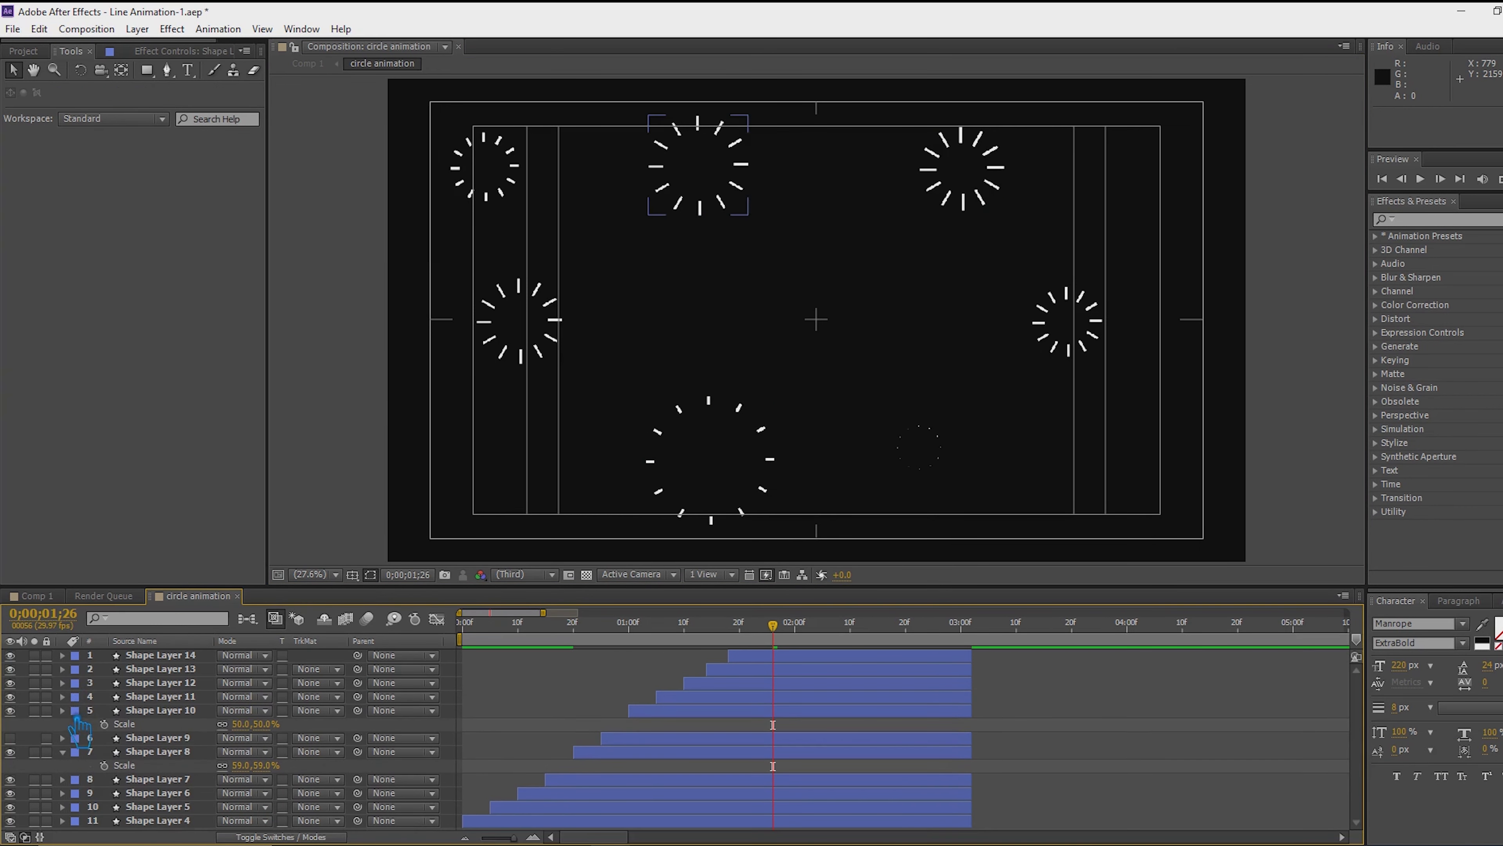
click(81, 723)
click(78, 747)
key(ctrl+s)
Preview the circle animation precomp, return to Comp 1 and review the full animation with the resized bursts
key(KP_0)
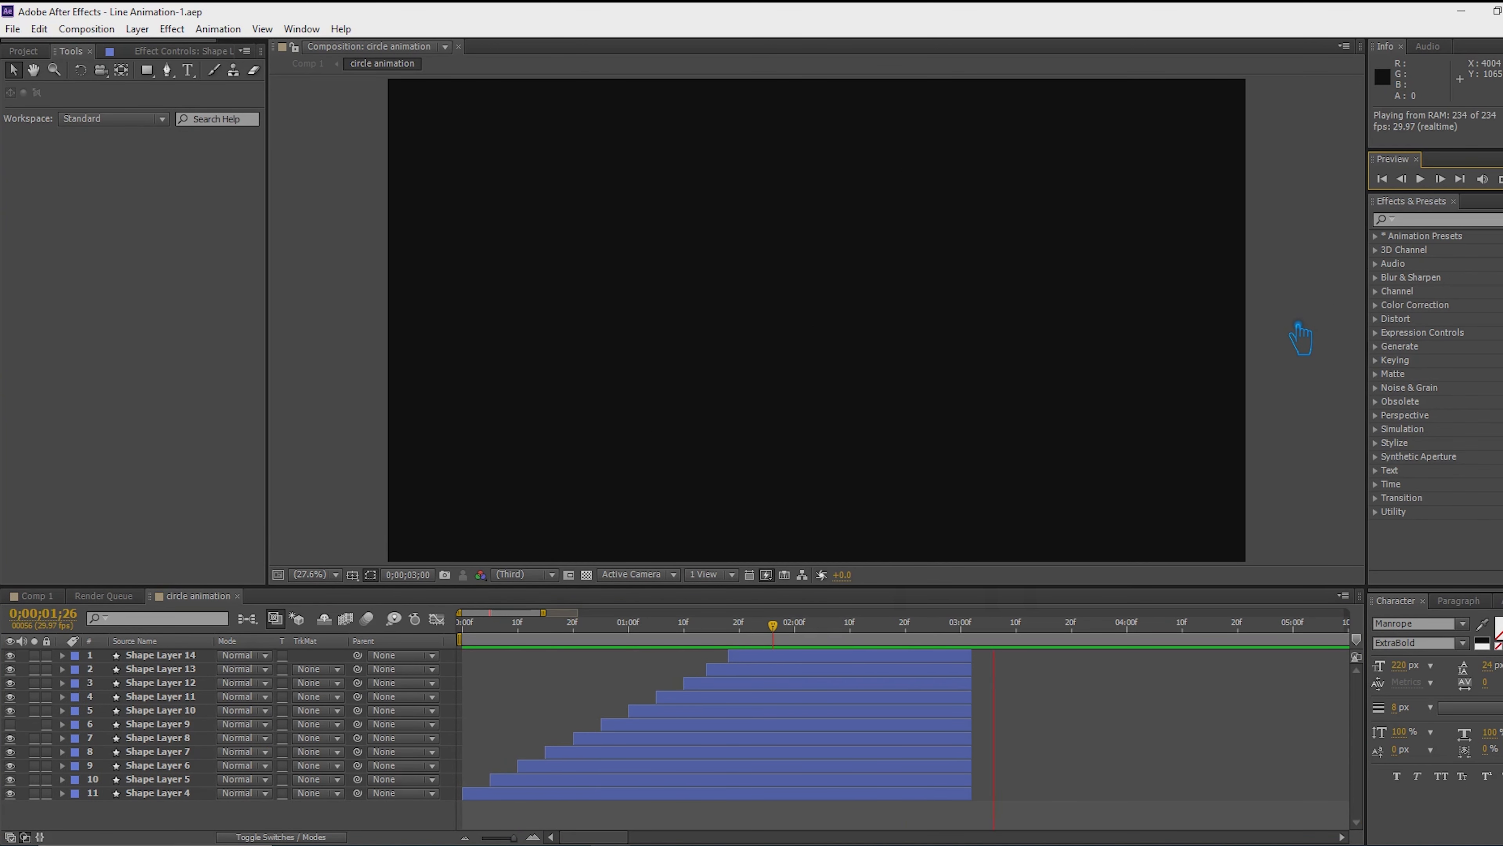
key(space)
click(34, 595)
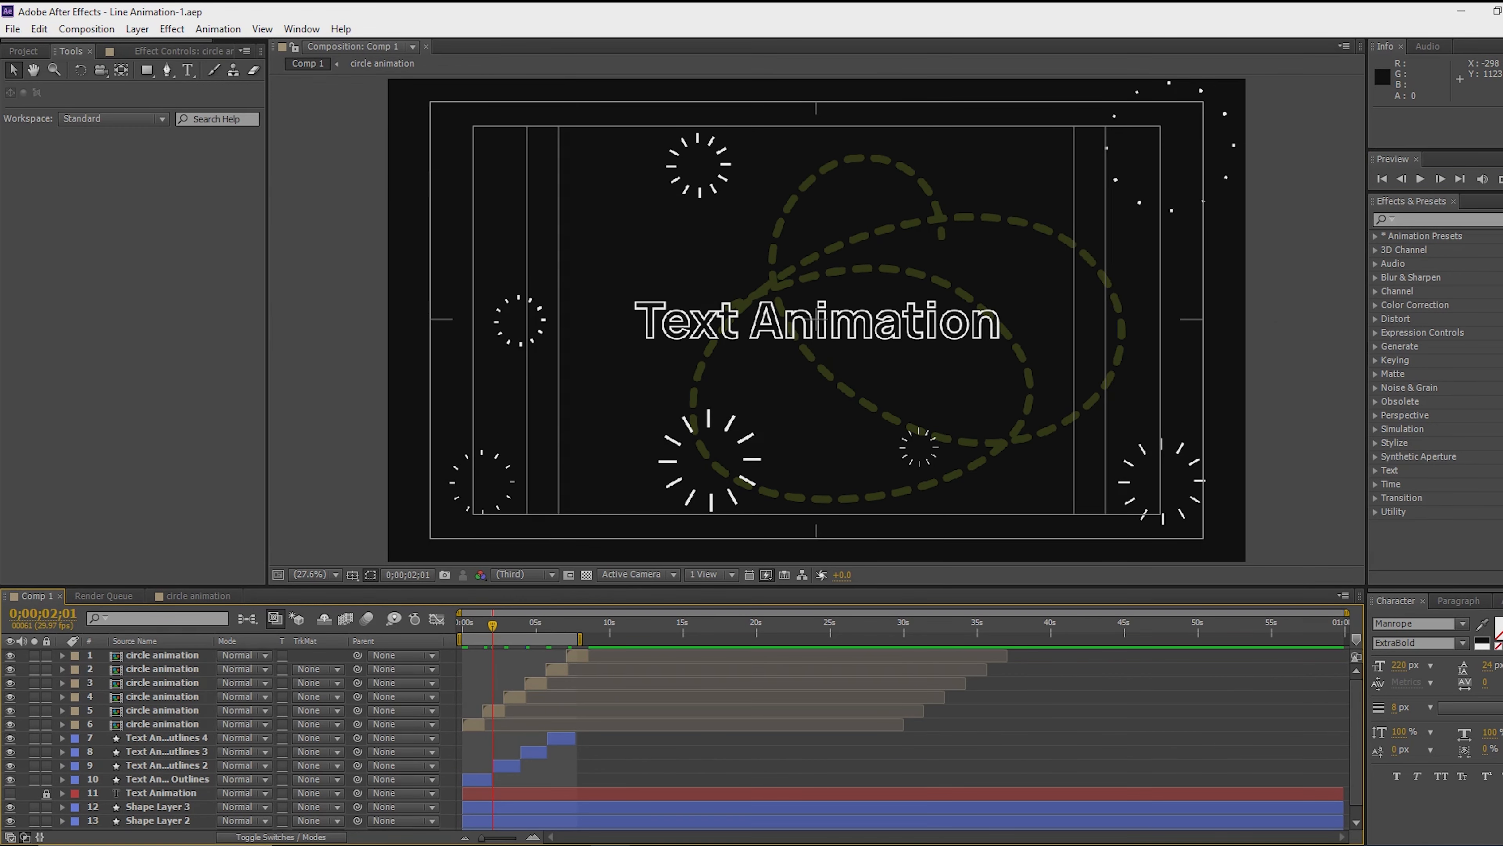
key(space)
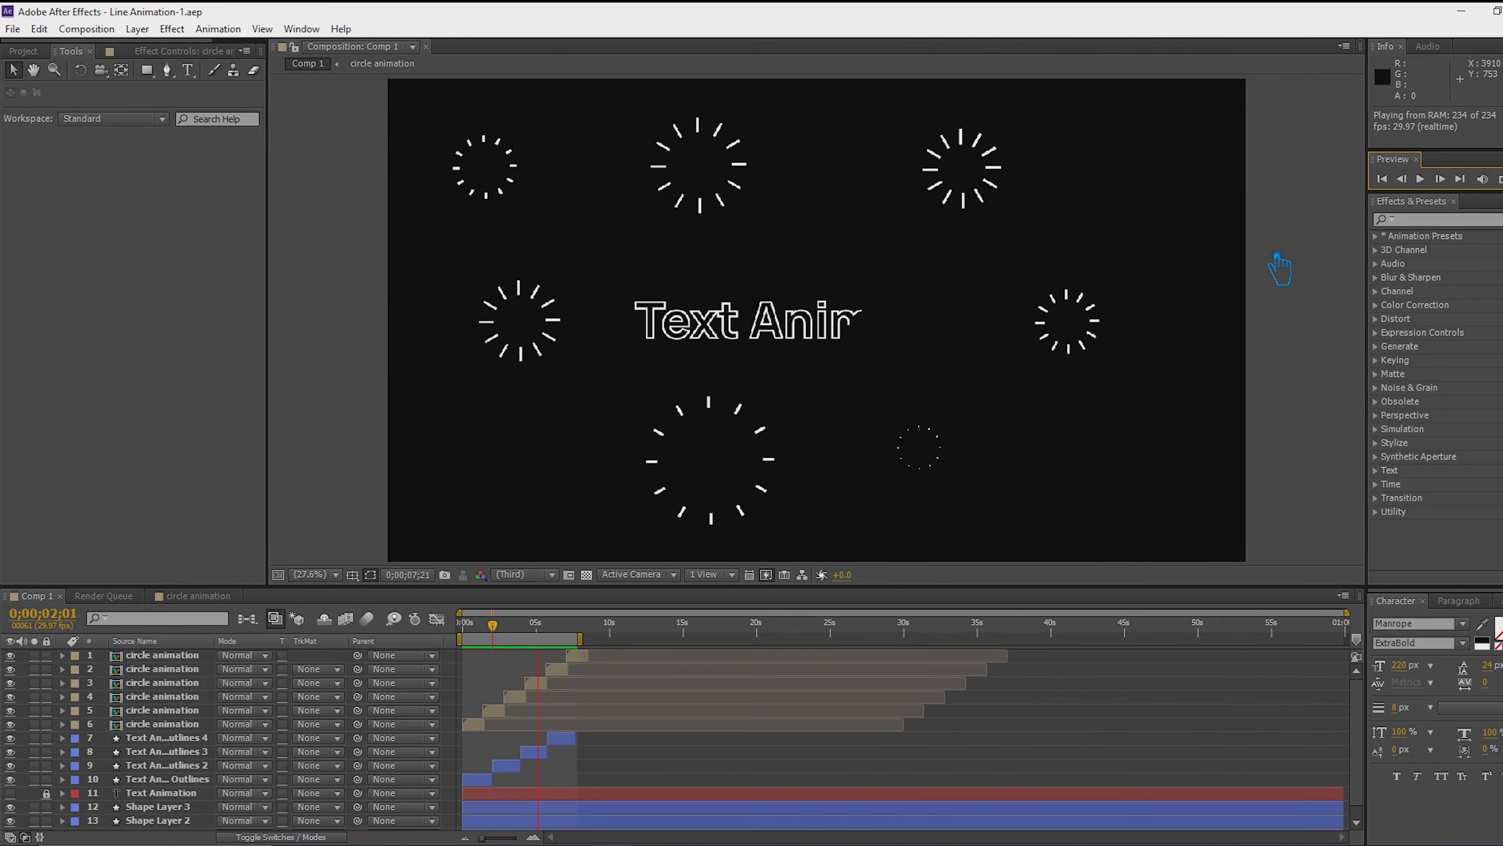
scroll(246, 767, down, 1)
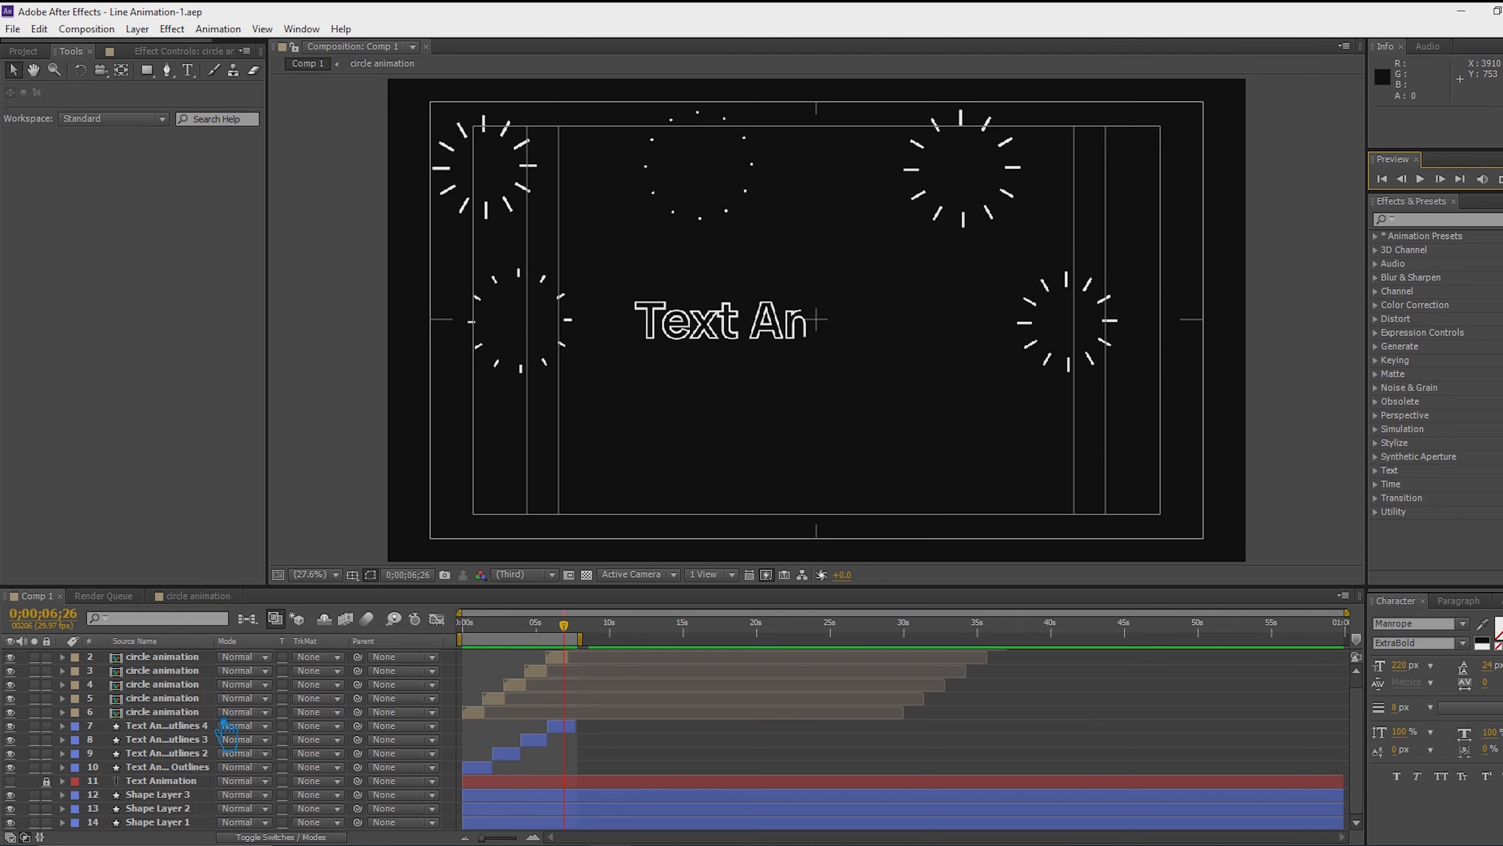
key(KP_0)
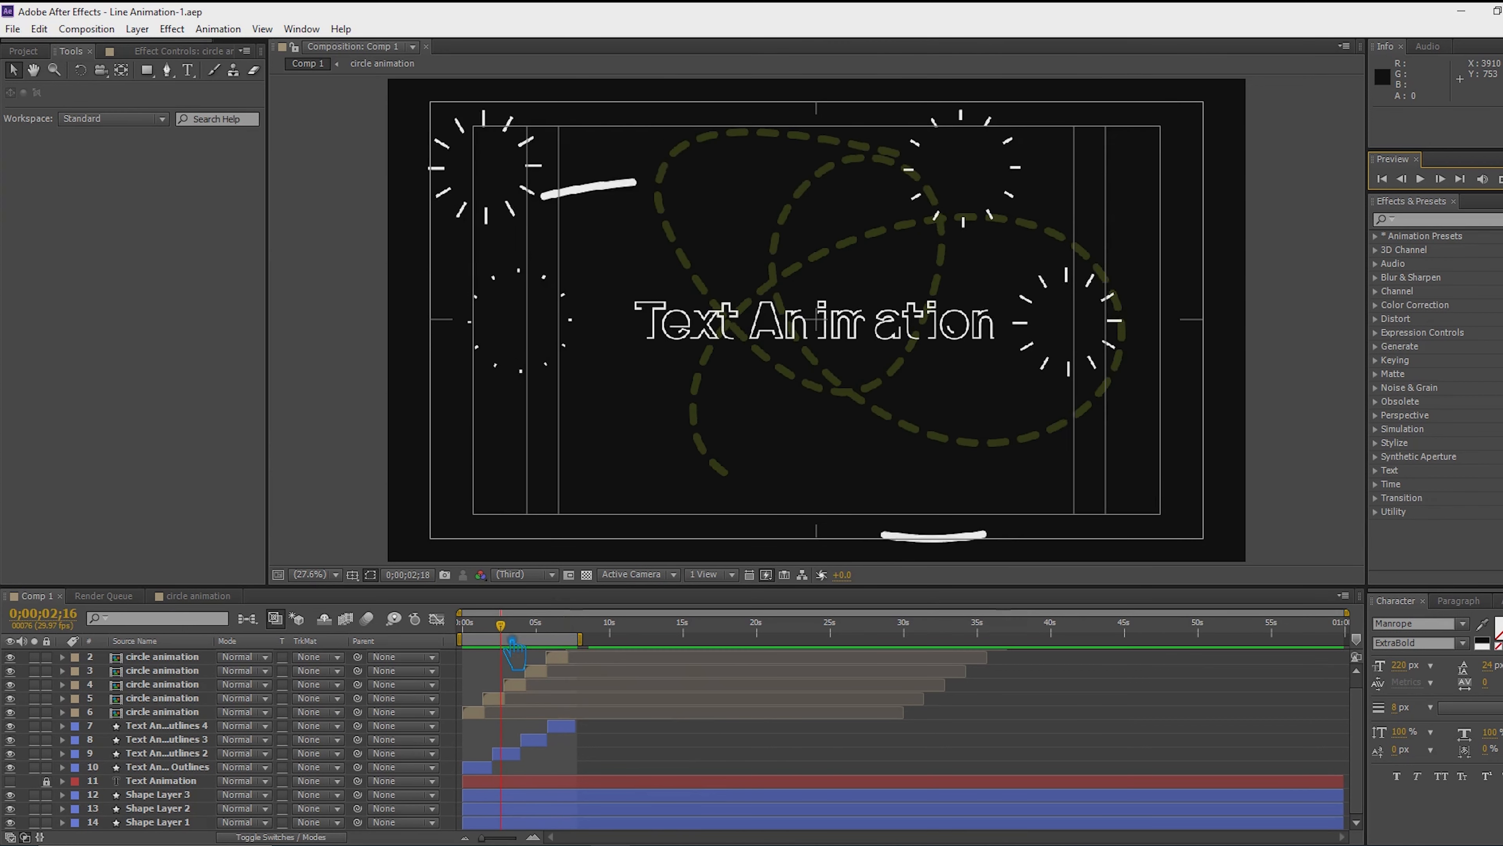
key(KP_5)
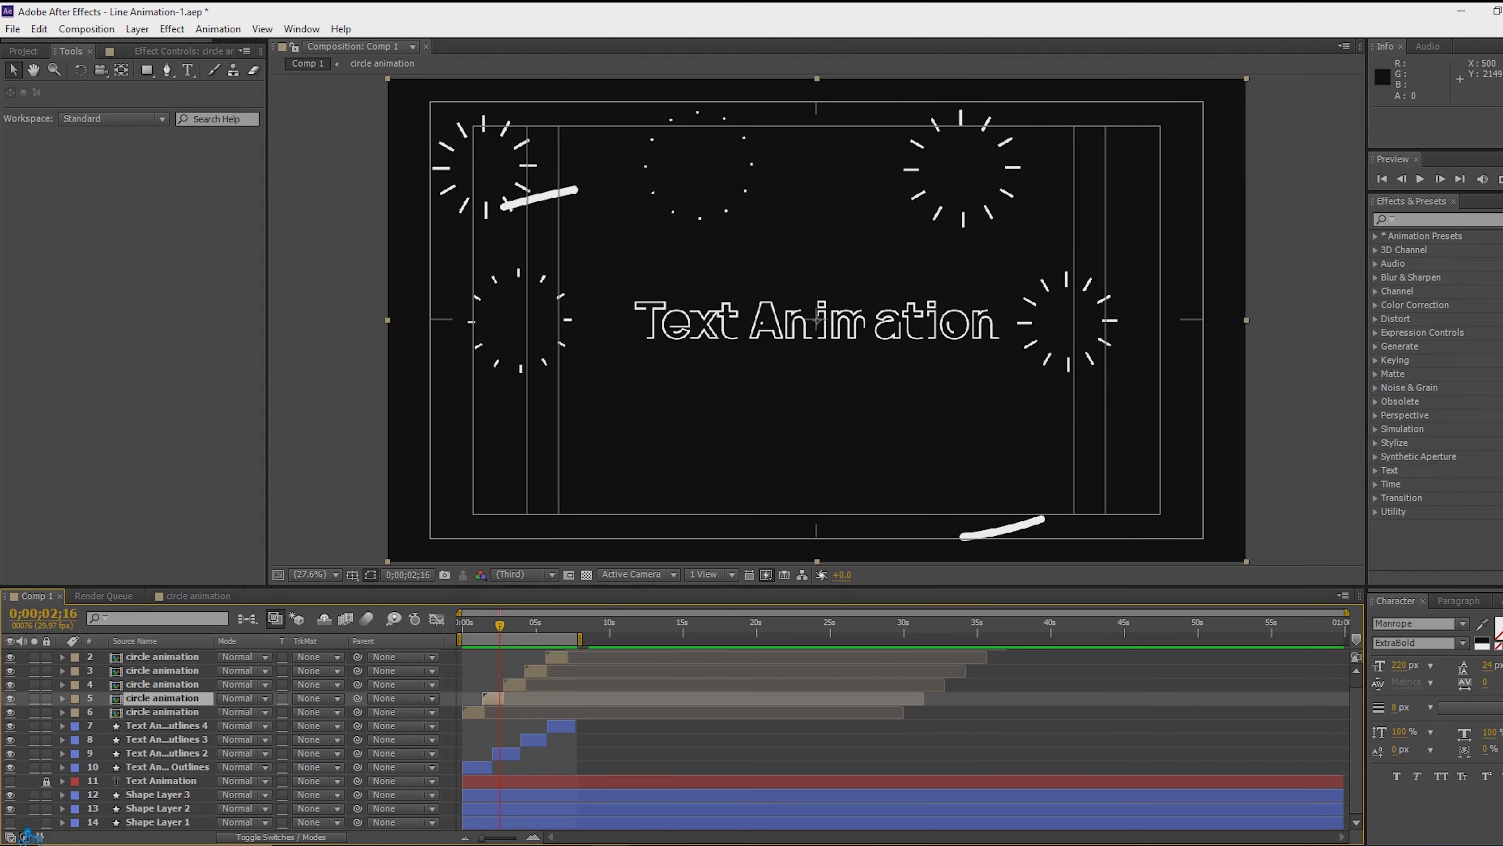
Set Shape Layer 1's stroke to a darker olive green, deselect the layer and save the project
click(169, 824)
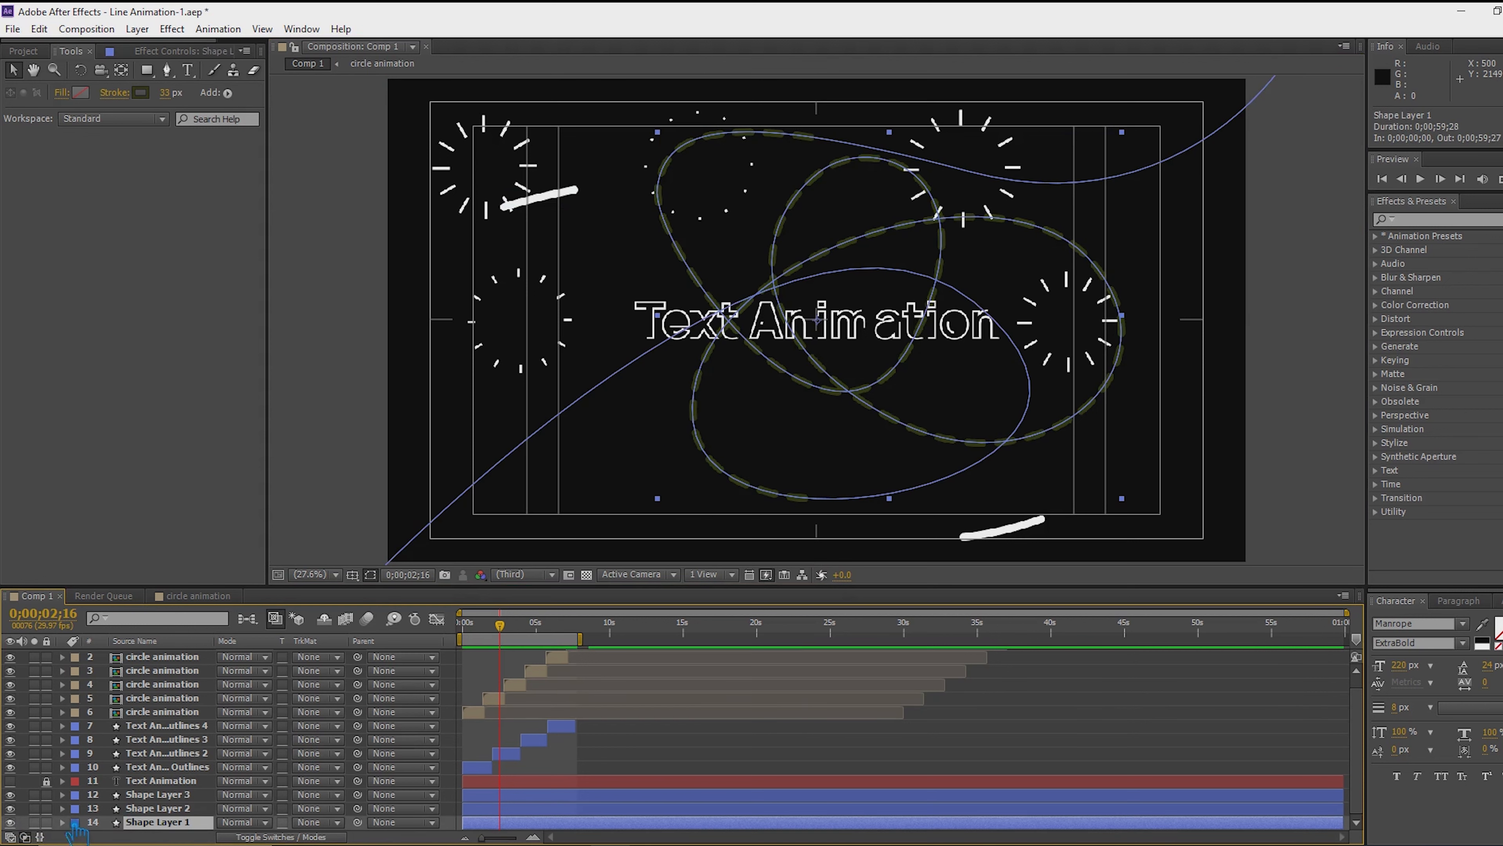
click(141, 93)
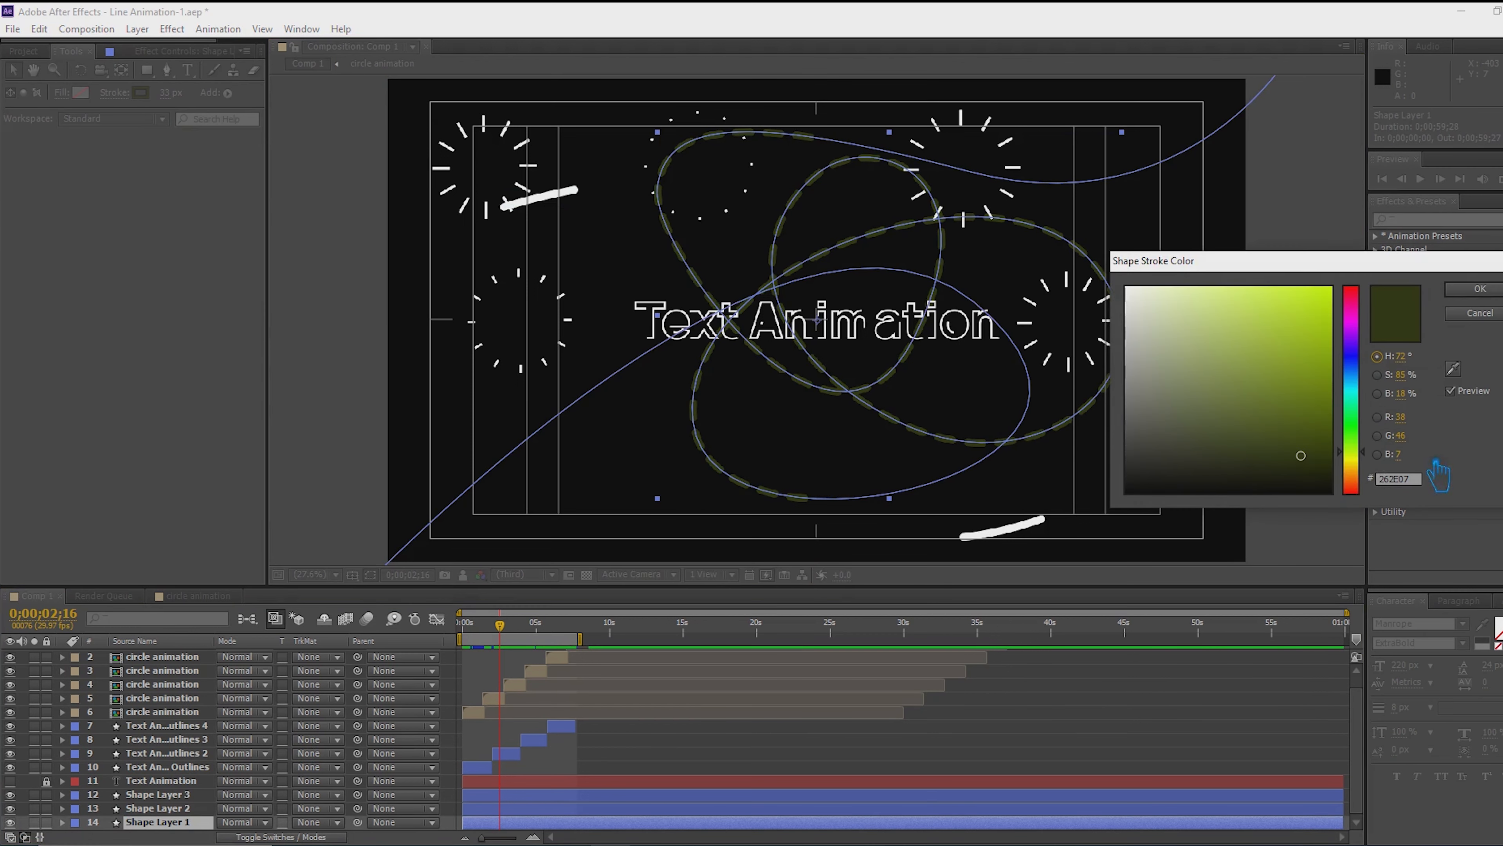
click(1268, 482)
key(Return)
click(1272, 342)
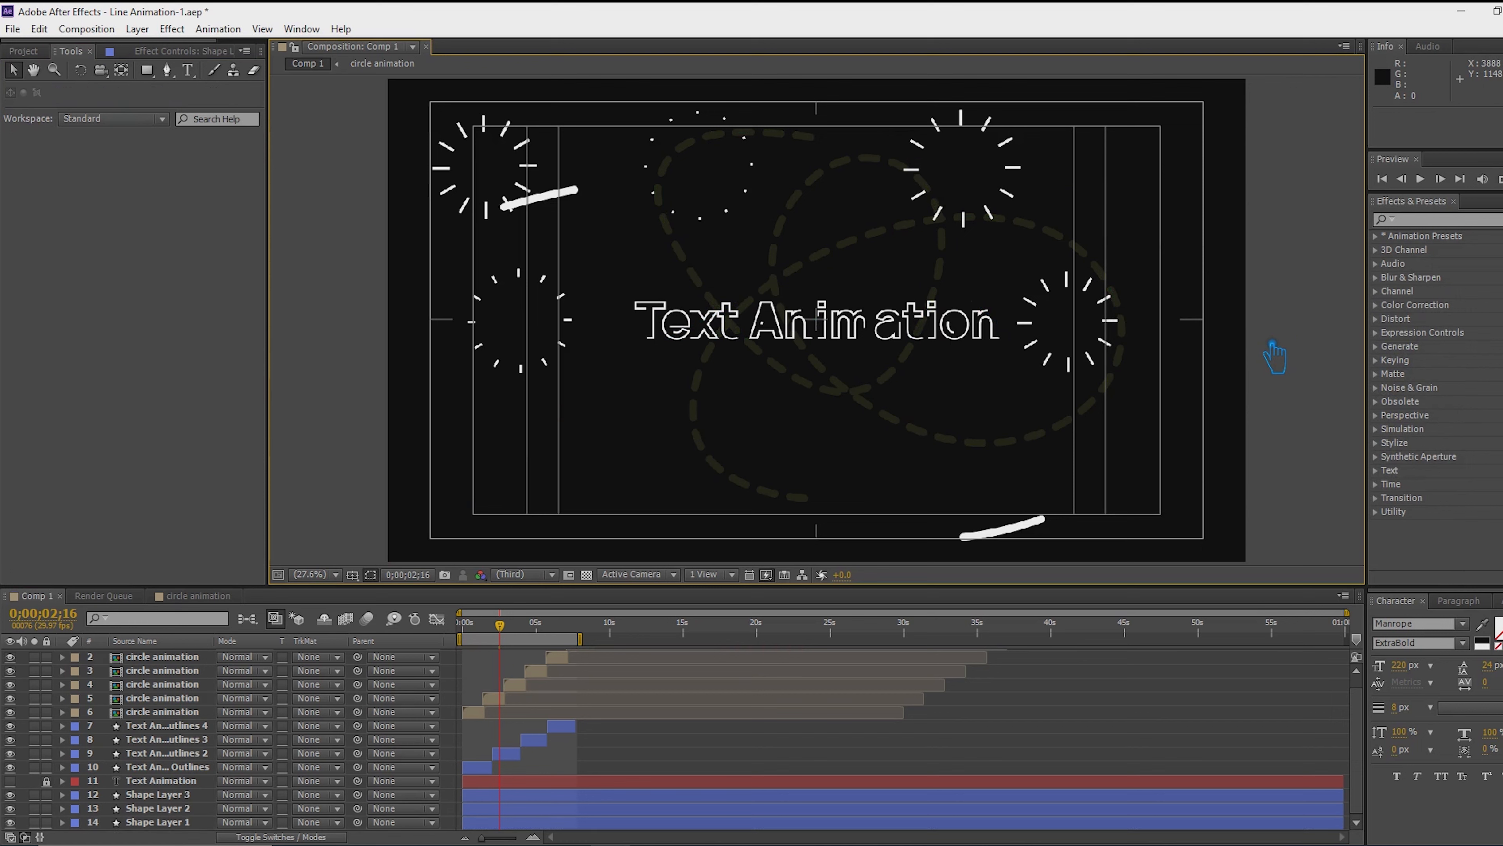
key(ctrl+s)
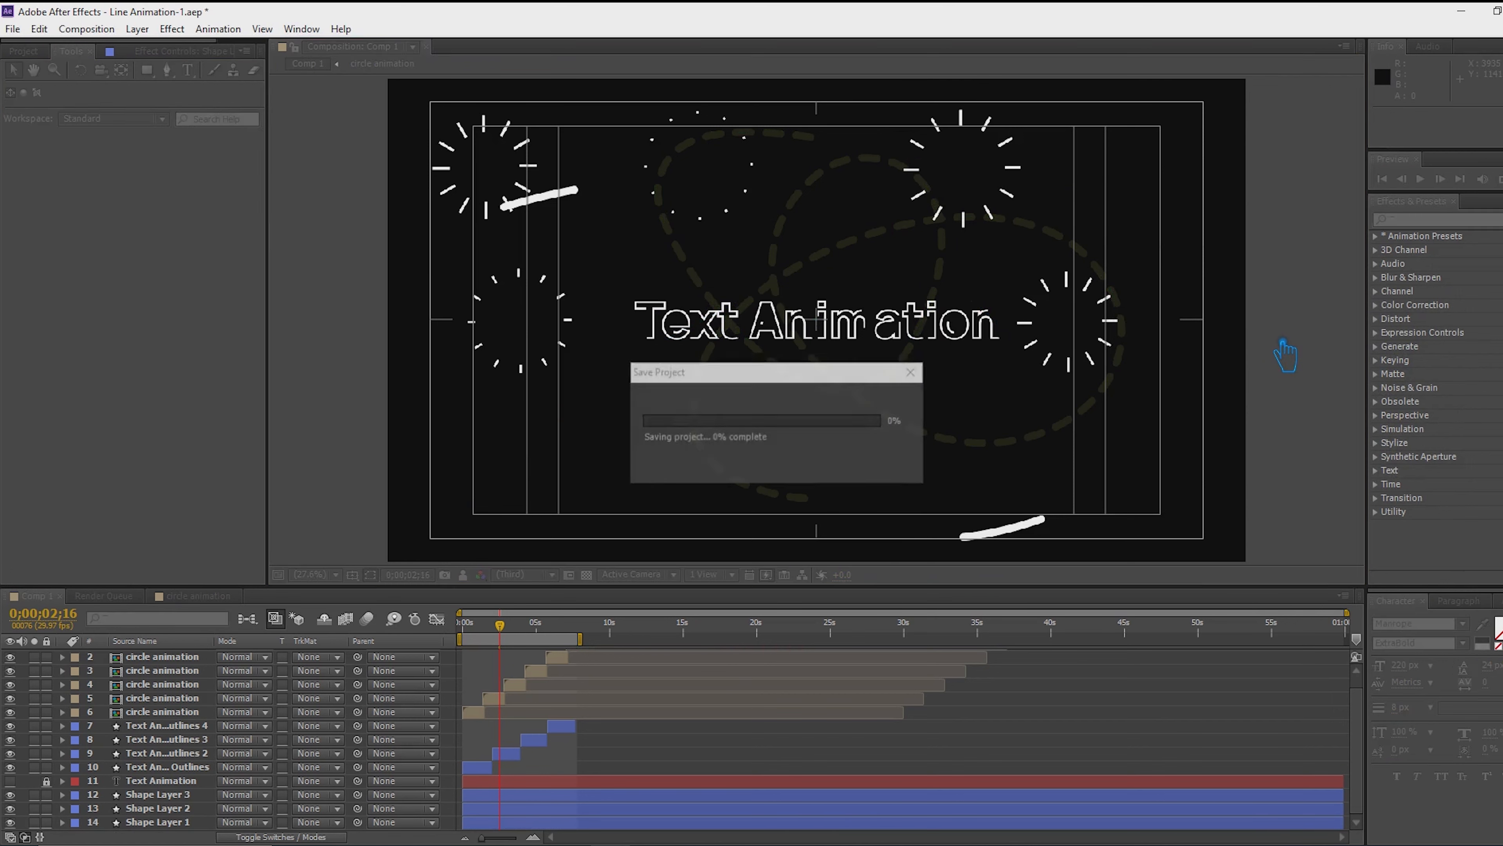
Preview the Comp 1 animation from the start to check the timing of the bursts against the text
key(KP_0)
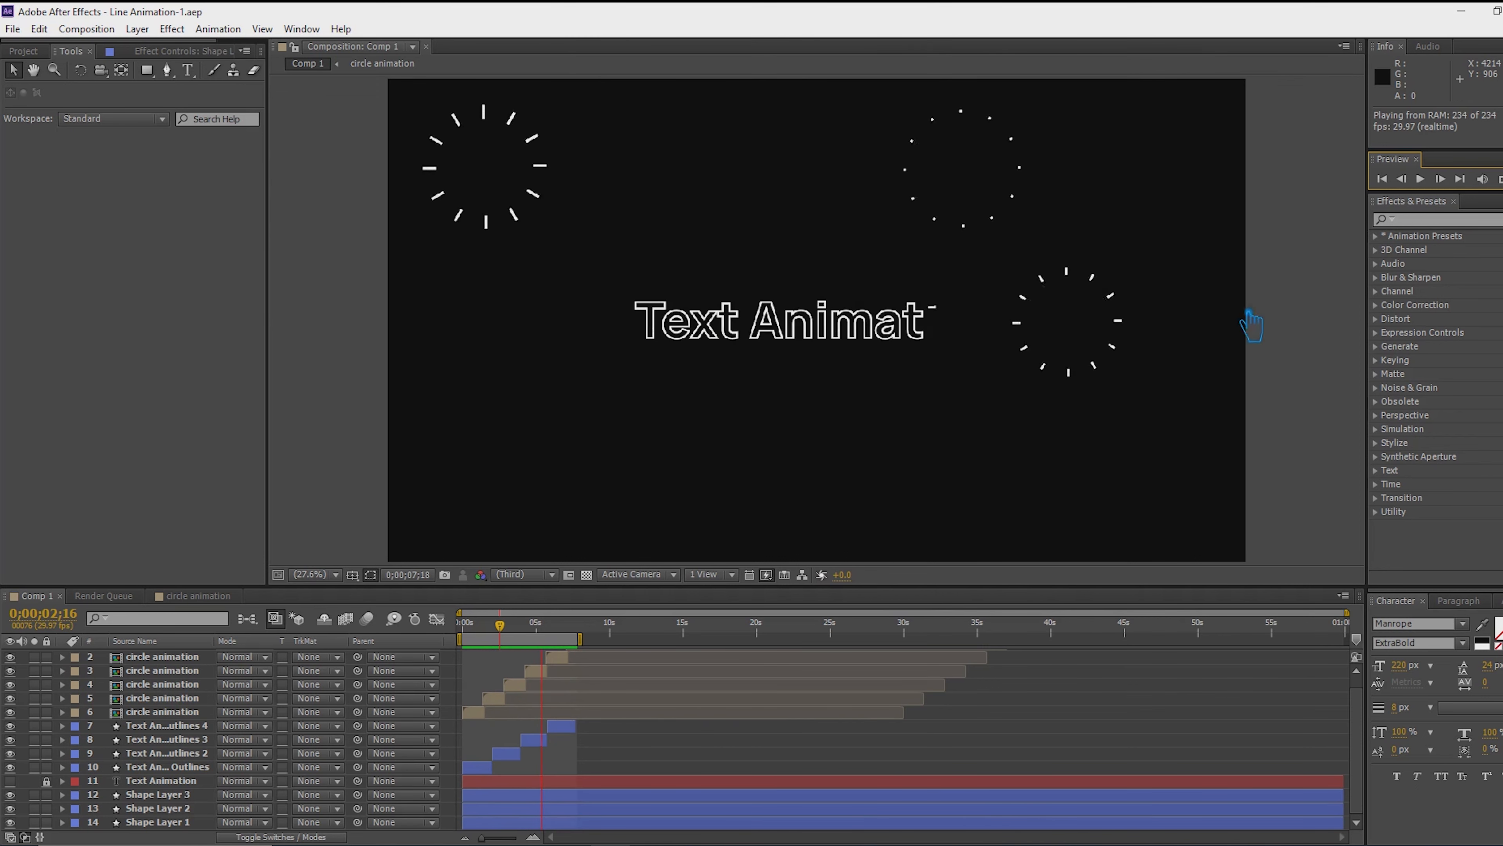
key(apostrophe)
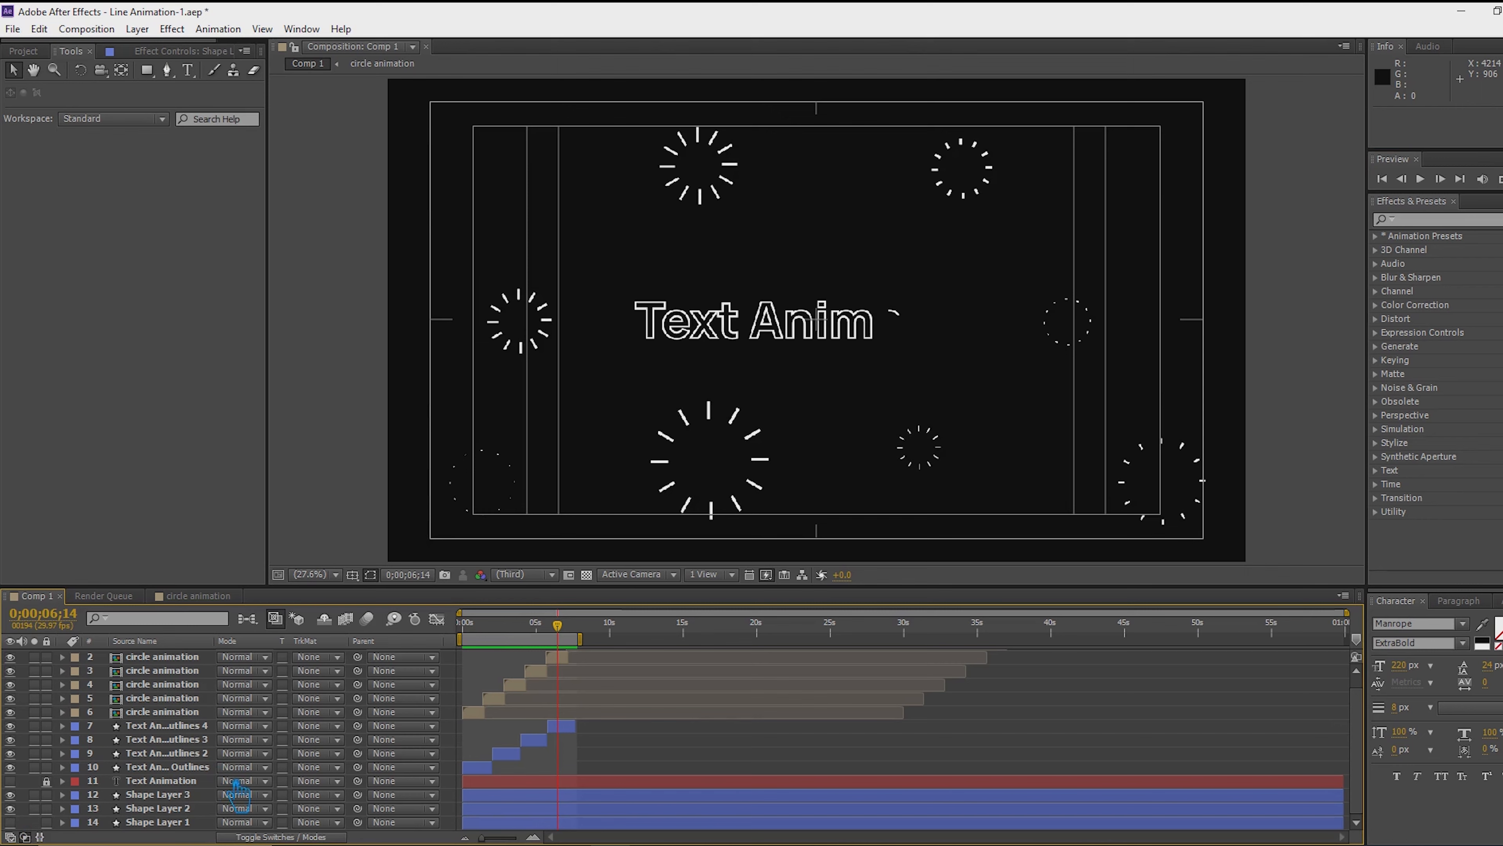
key(KP_0)
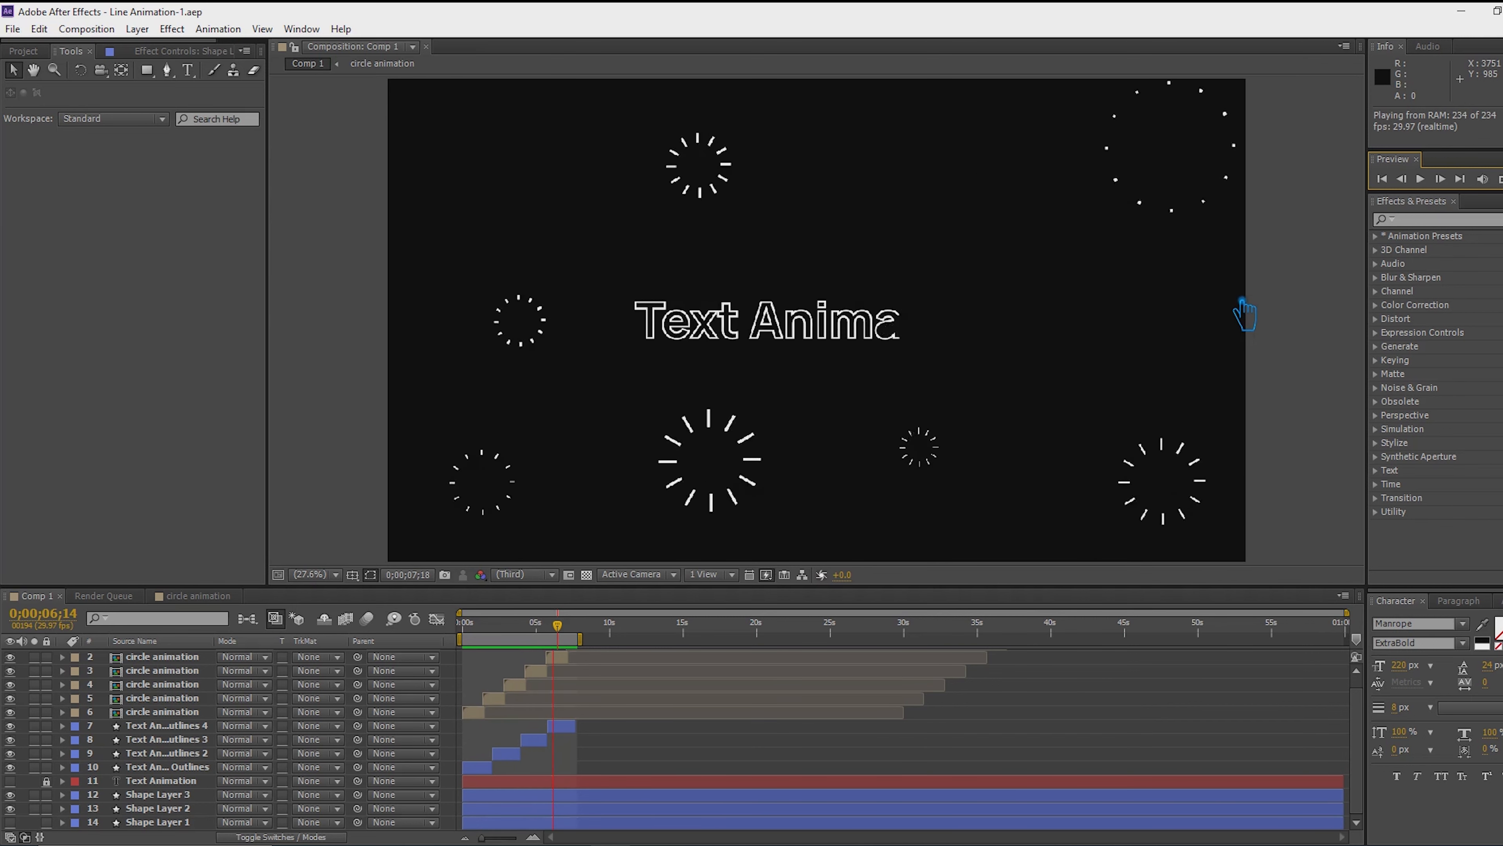
click(609, 642)
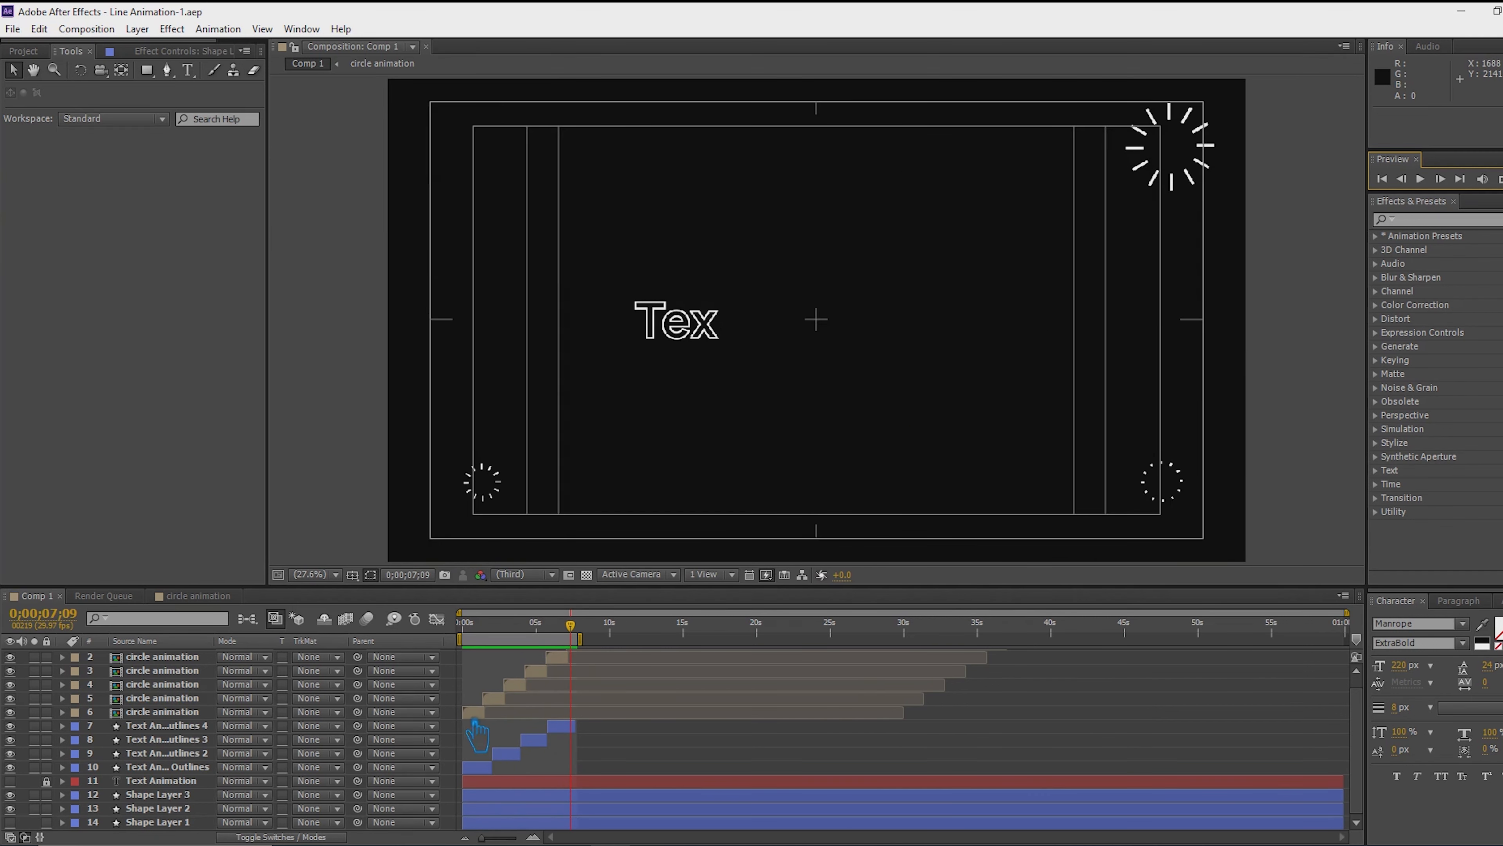
Time-stretch the five circle animation layers 2 to 6 with a Stretch Factor of 40, holding the layer in-points
click(485, 716)
shift+click(513, 699)
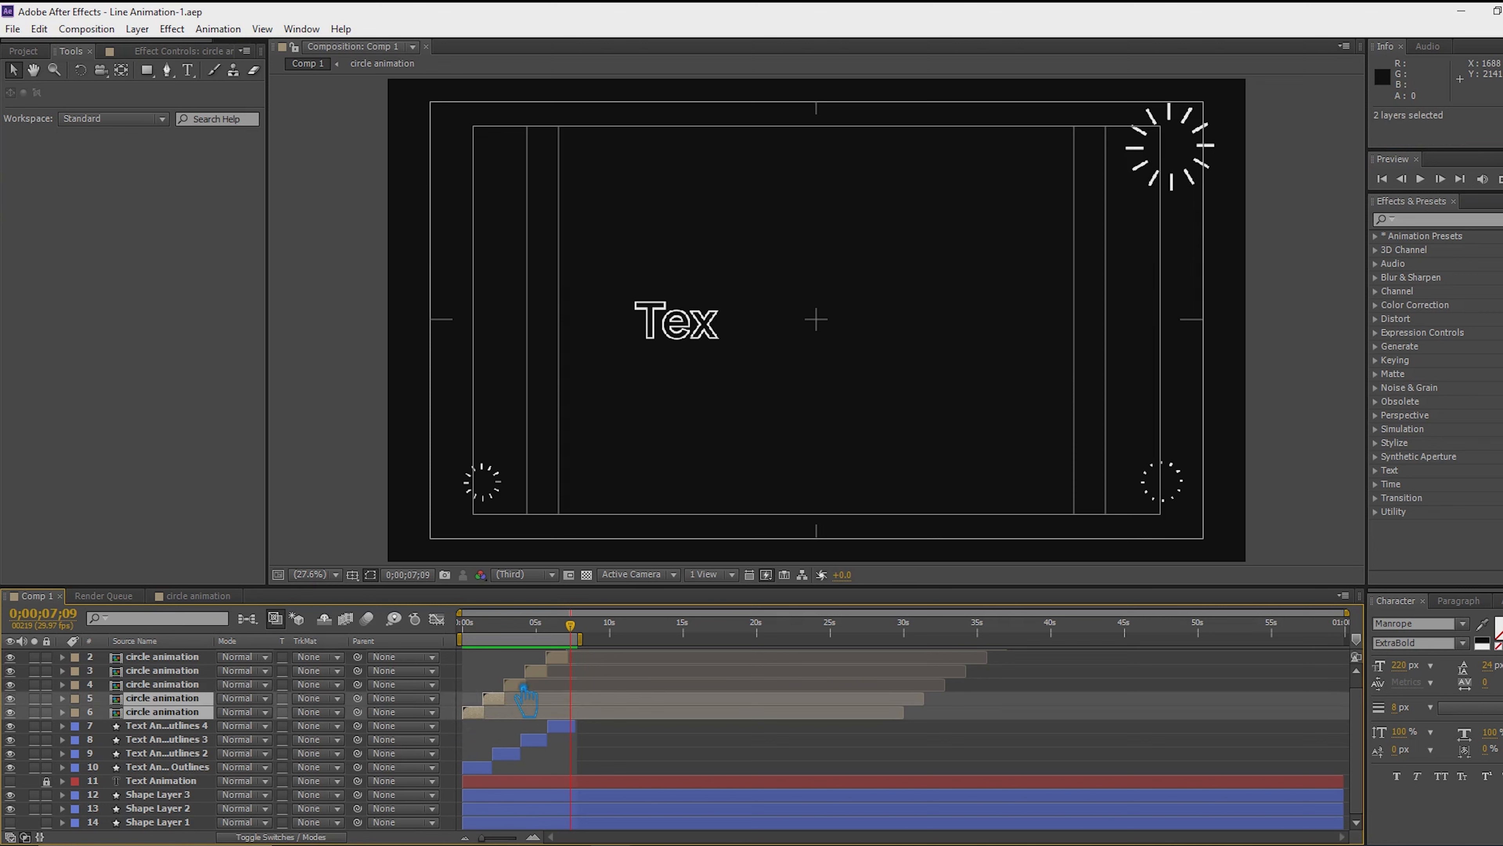
shift+click(533, 684)
shift+click(551, 671)
shift+click(568, 657)
right_click(573, 666)
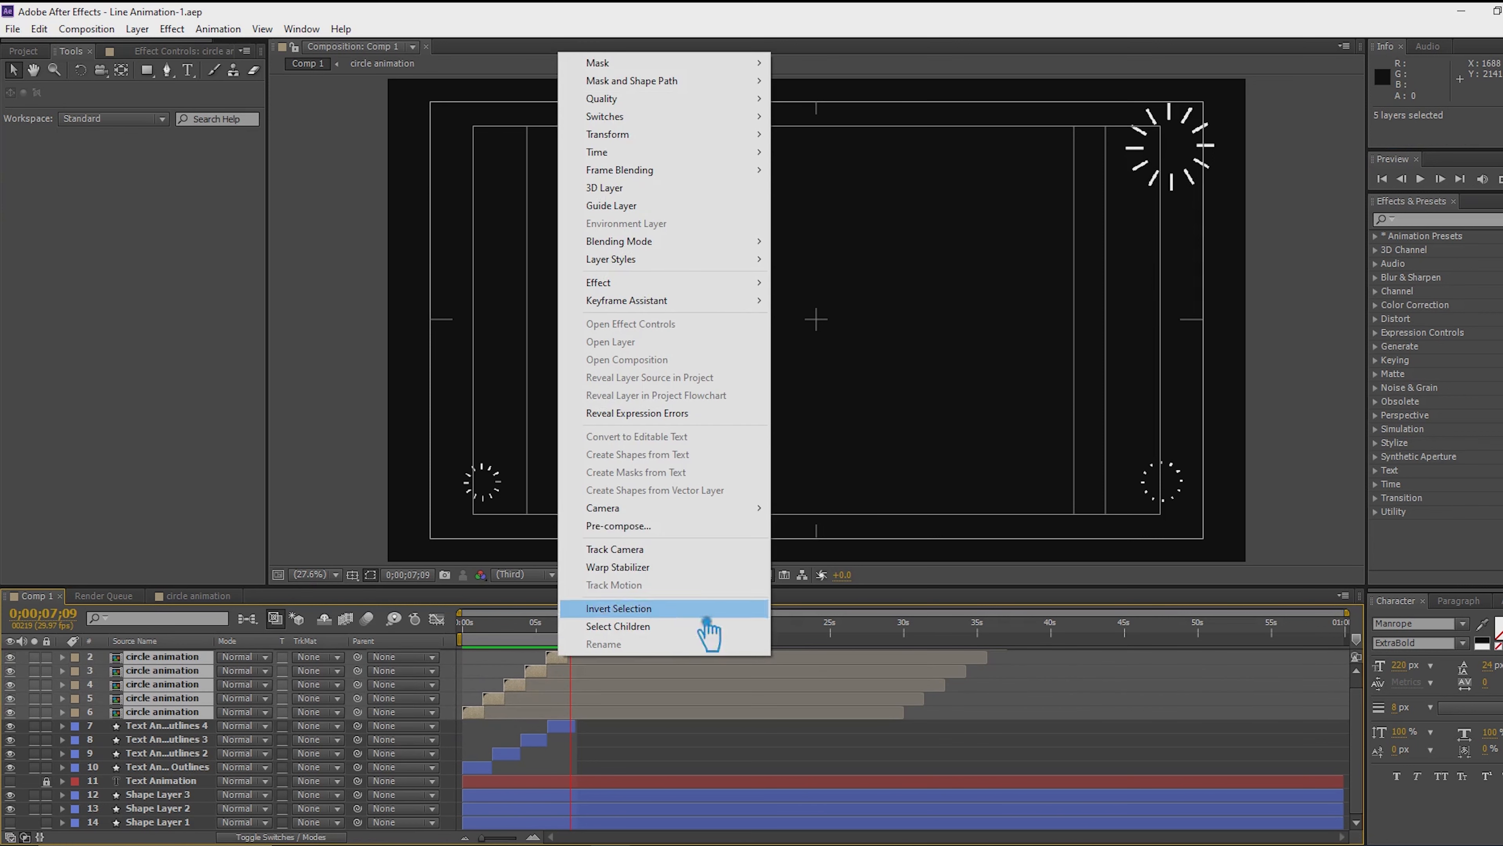
mouse_move(676, 155)
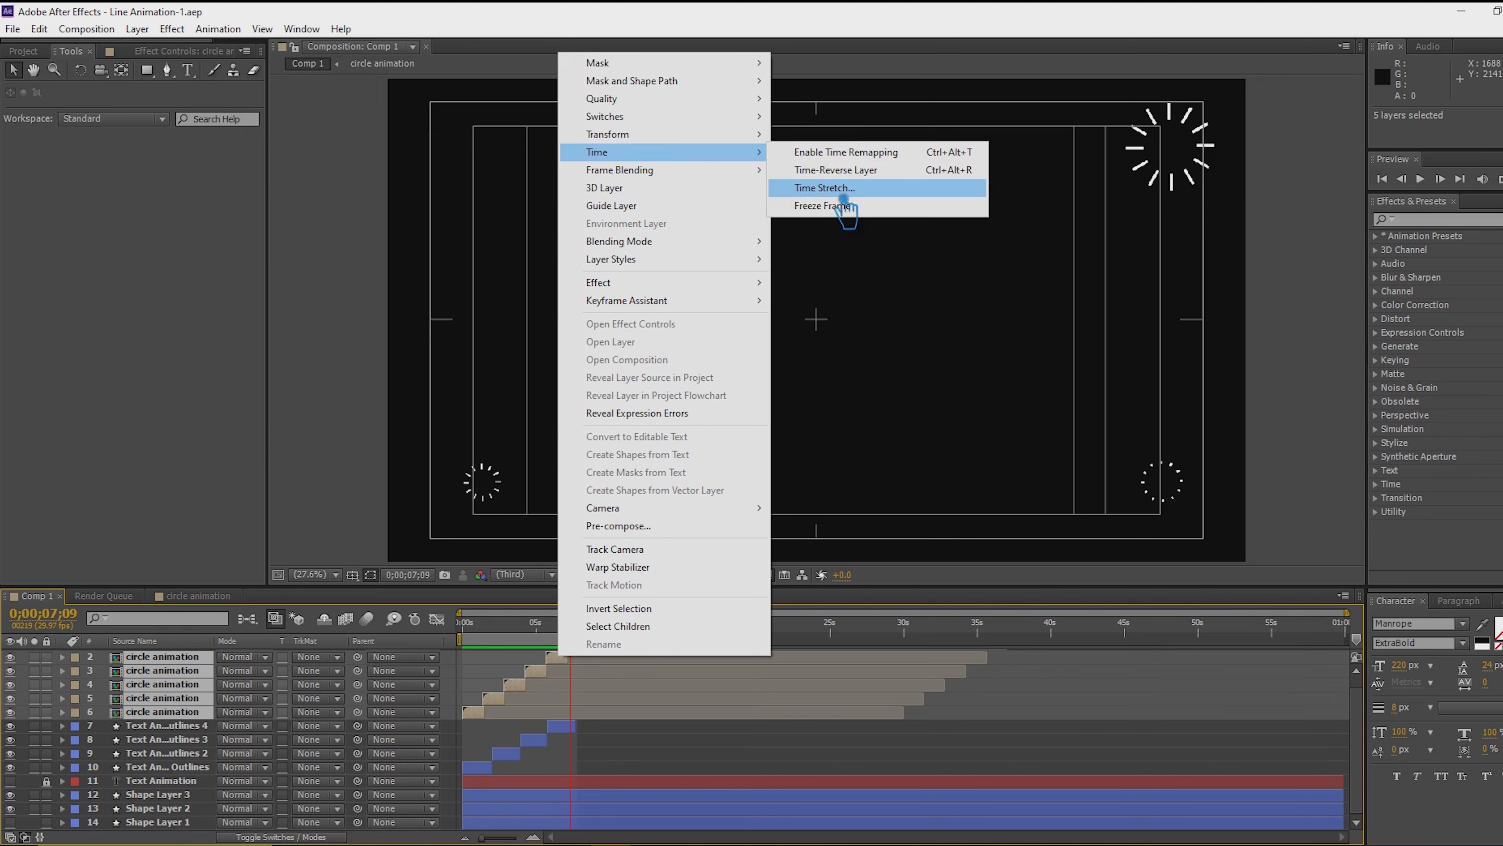
click(852, 189)
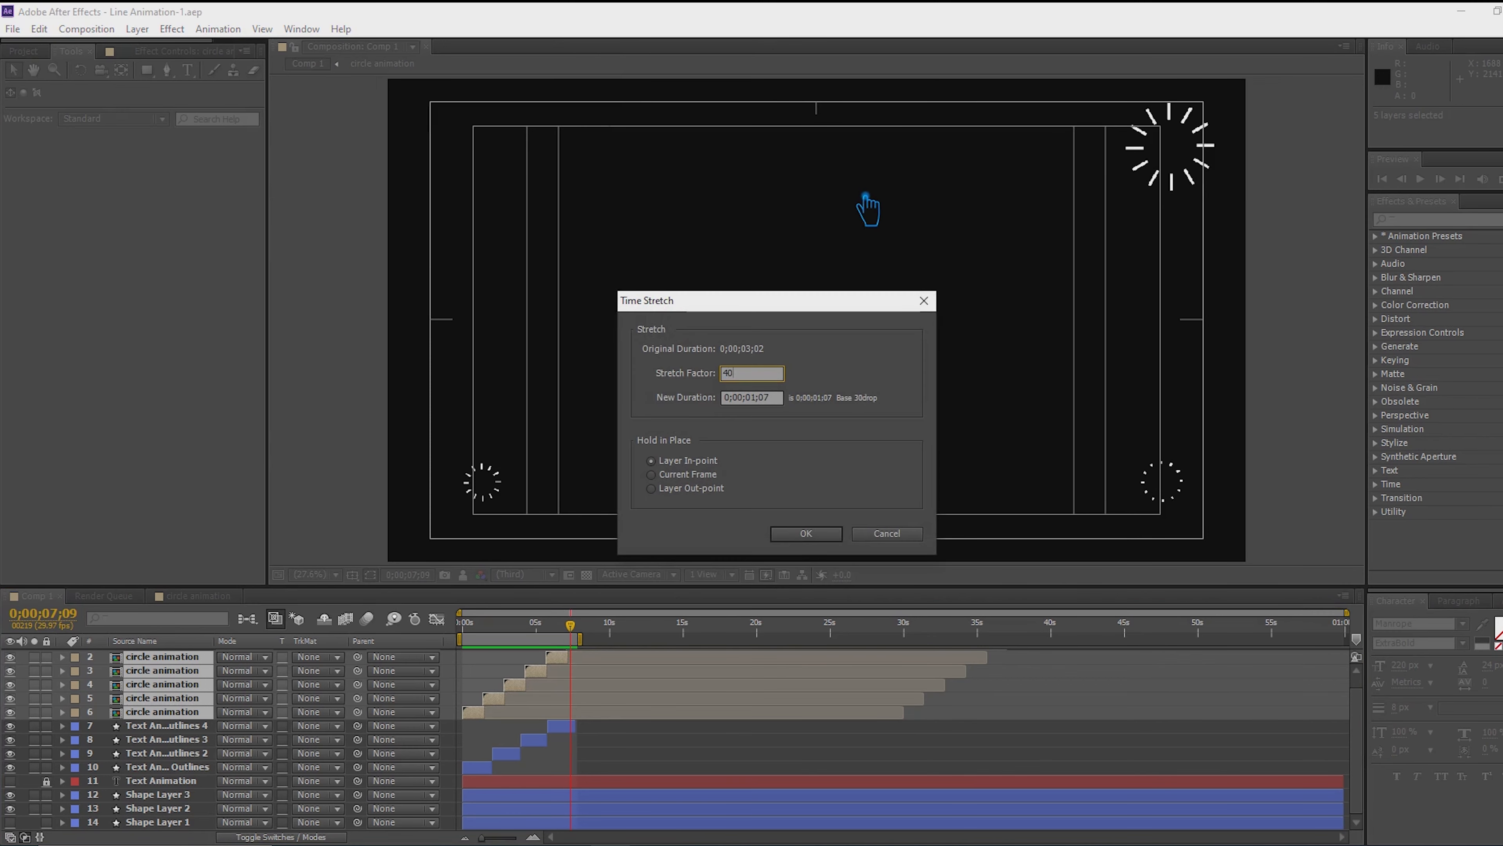
key(Return)
Close the gaps between the early bursts by starting circle animation layer 5 at 0;00;01;05 and layer 4 at 0;00;02;10
key(Home)
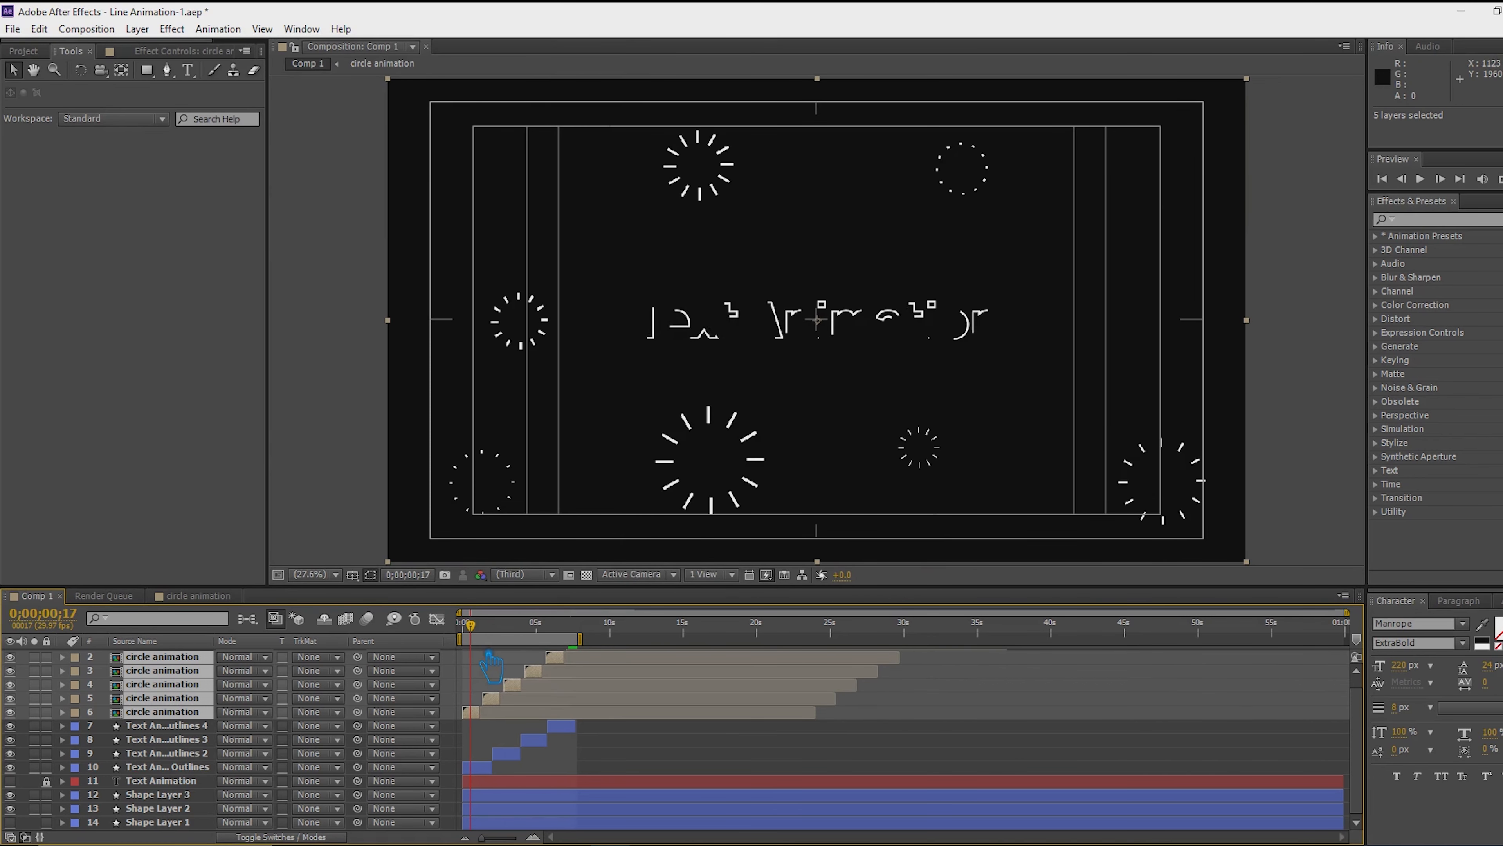
key(equal)
key(equal)
key(equal)
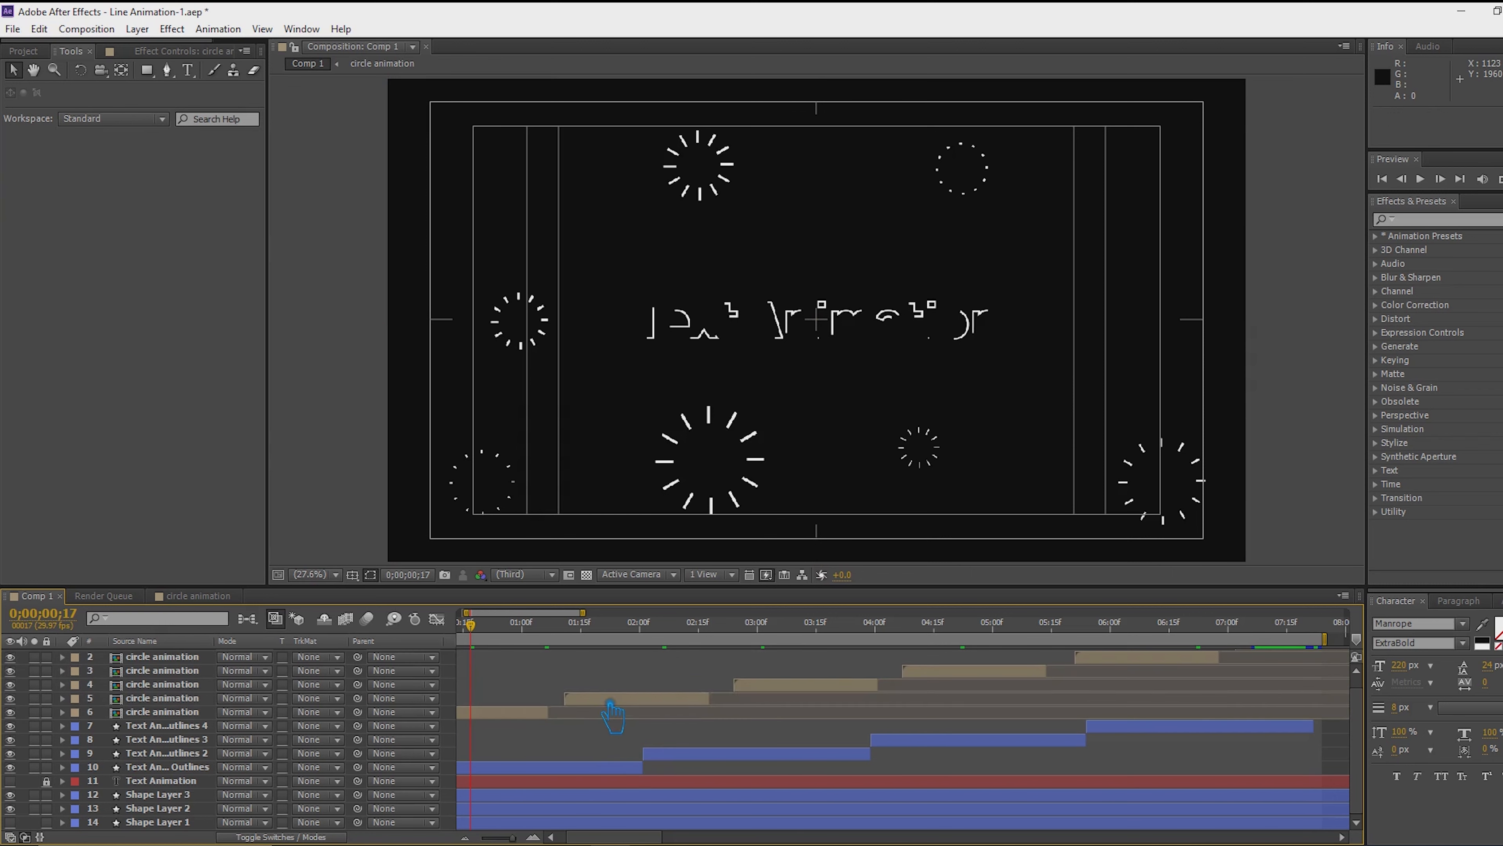
ctrl+click(570, 709)
drag(618, 704, 603, 704)
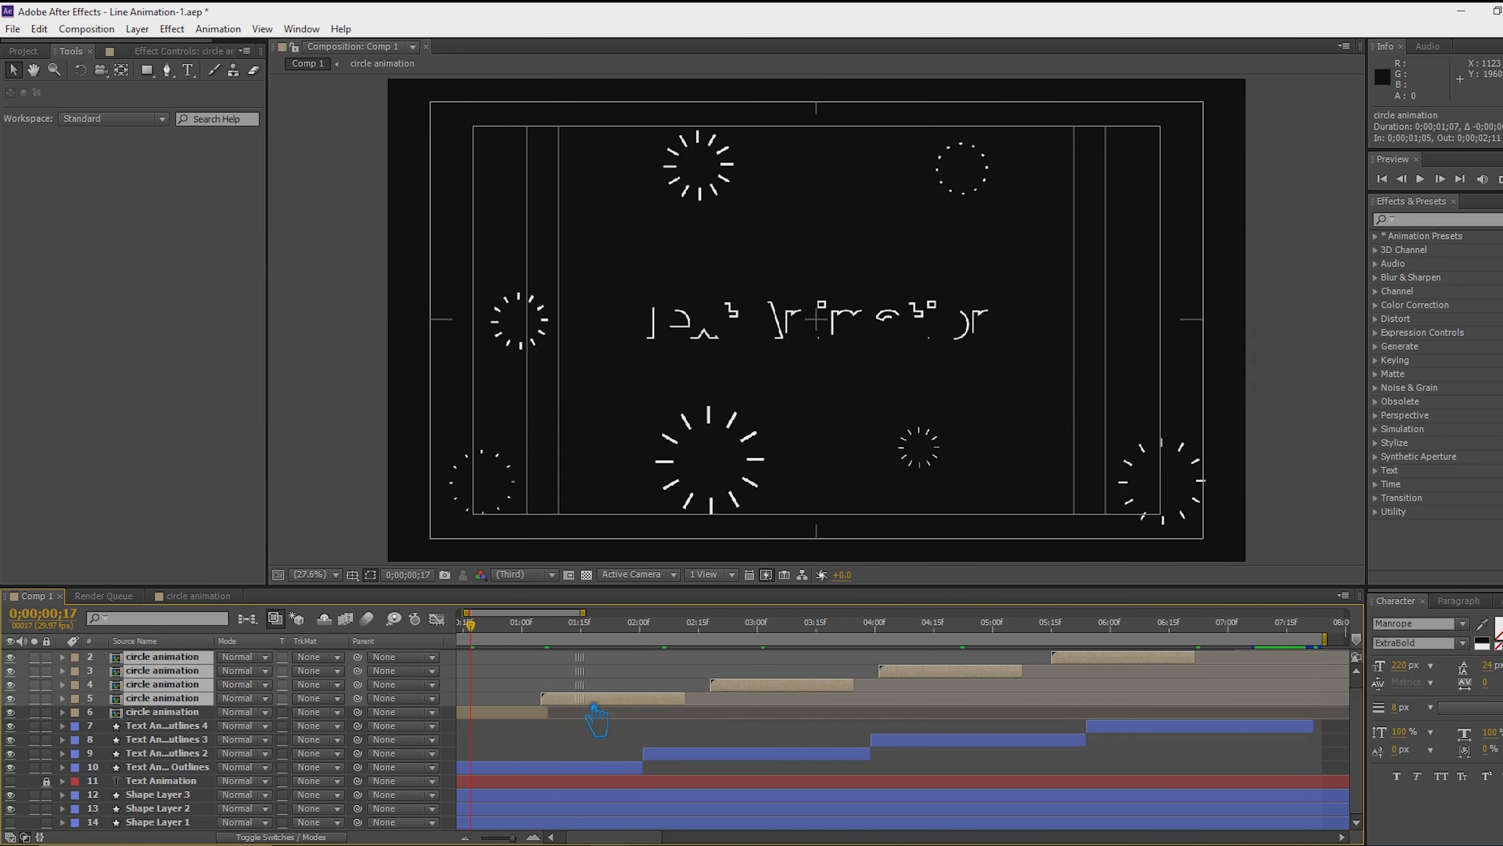
ctrl+click(594, 702)
drag(779, 701, 743, 709)
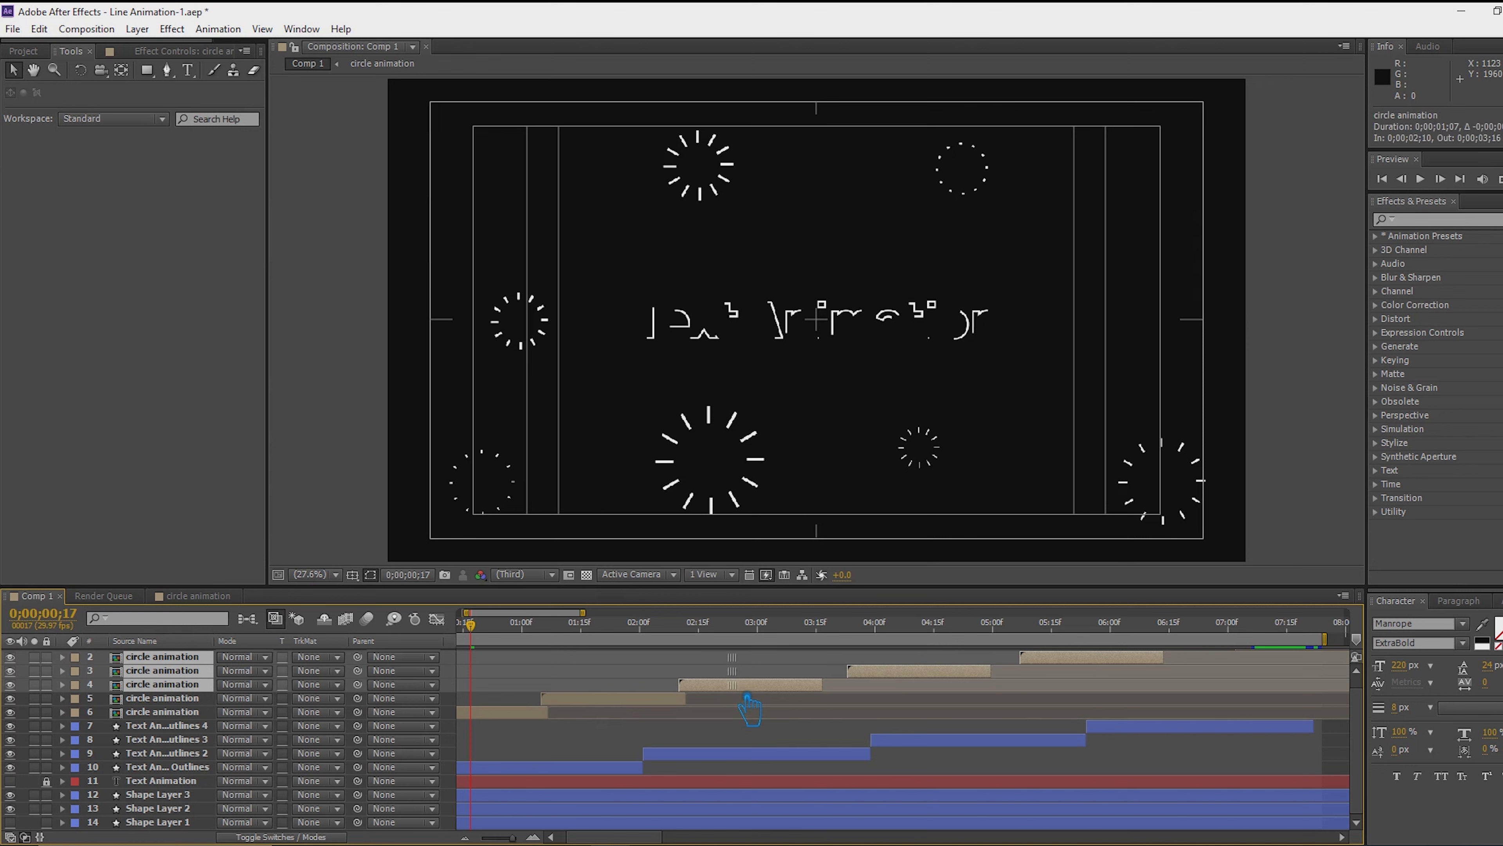
Move circle animation layer 3 to start at 0;00;03;15, layer 2 at about 0;00;04;21 and layer 1 at 0;00;05;25
ctrl+click(772, 686)
drag(911, 678, 887, 679)
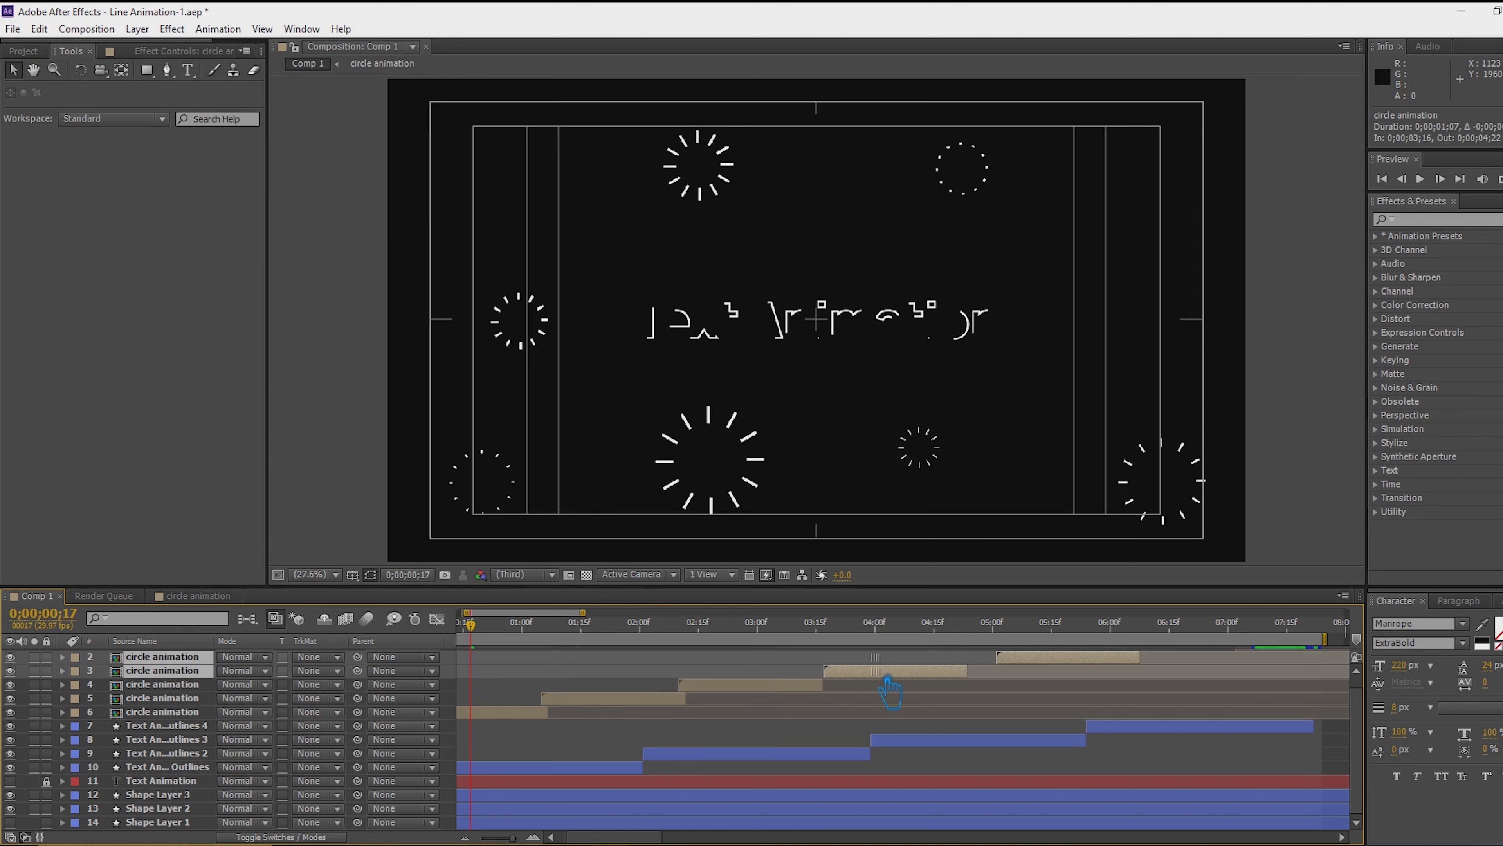
scroll(950, 711, up, 1)
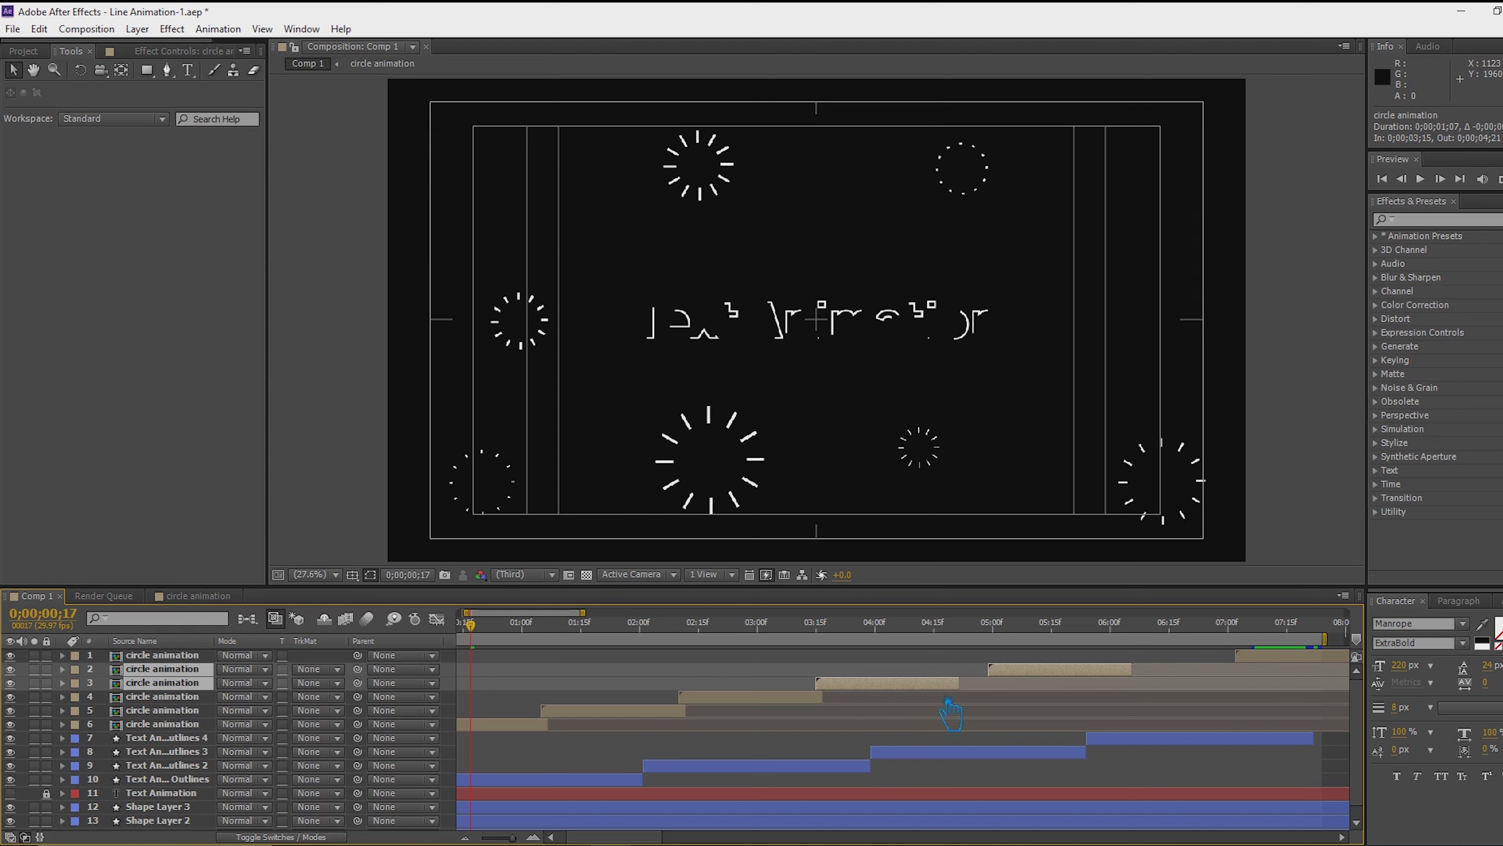
ctrl+click(898, 687)
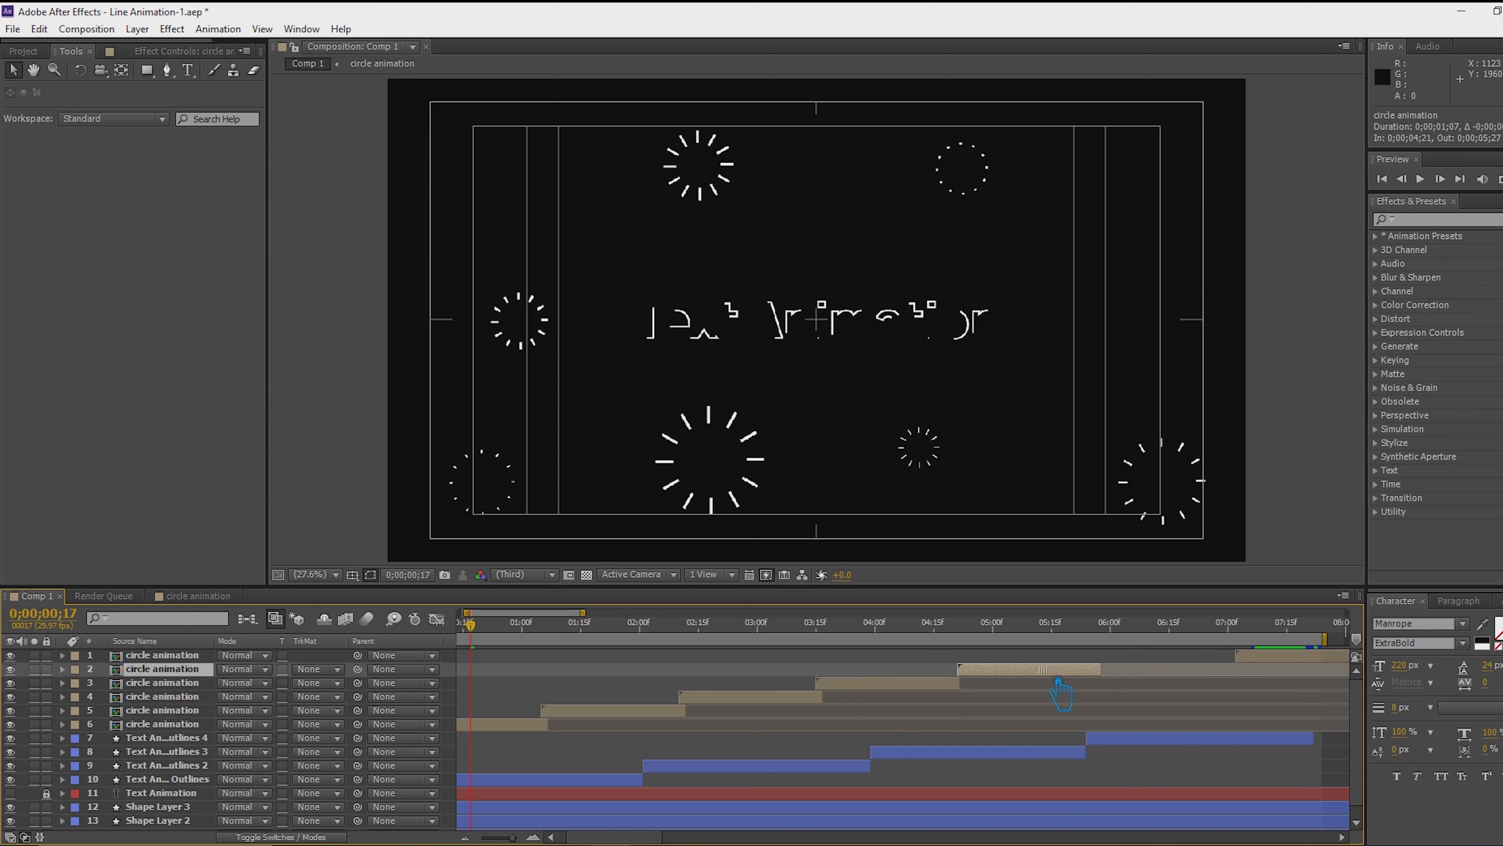
click(1282, 657)
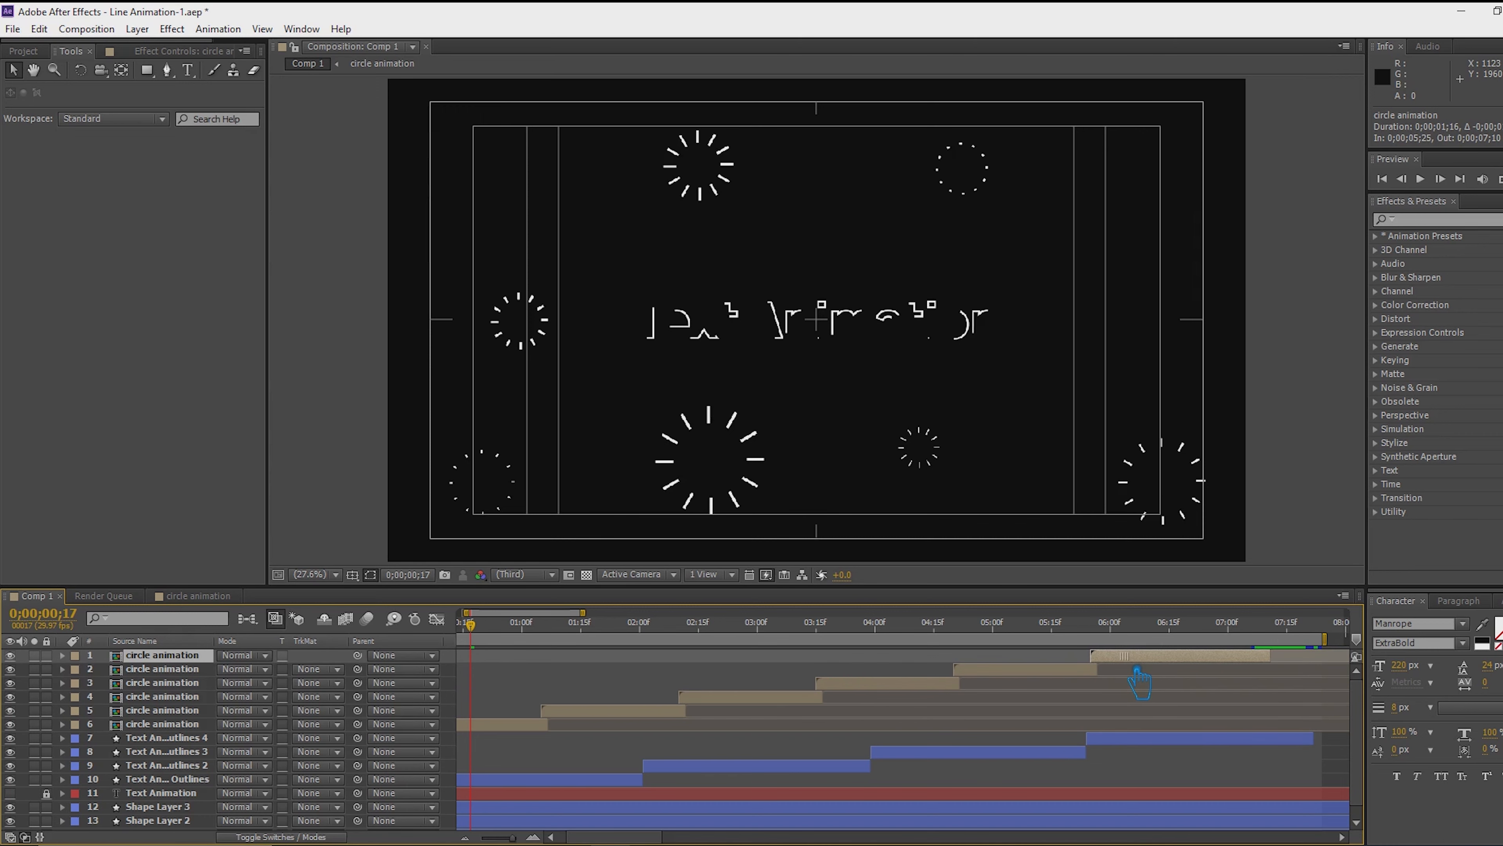
Preview Comp 1 with the circle animation layers in their new positions
double_click(1157, 680)
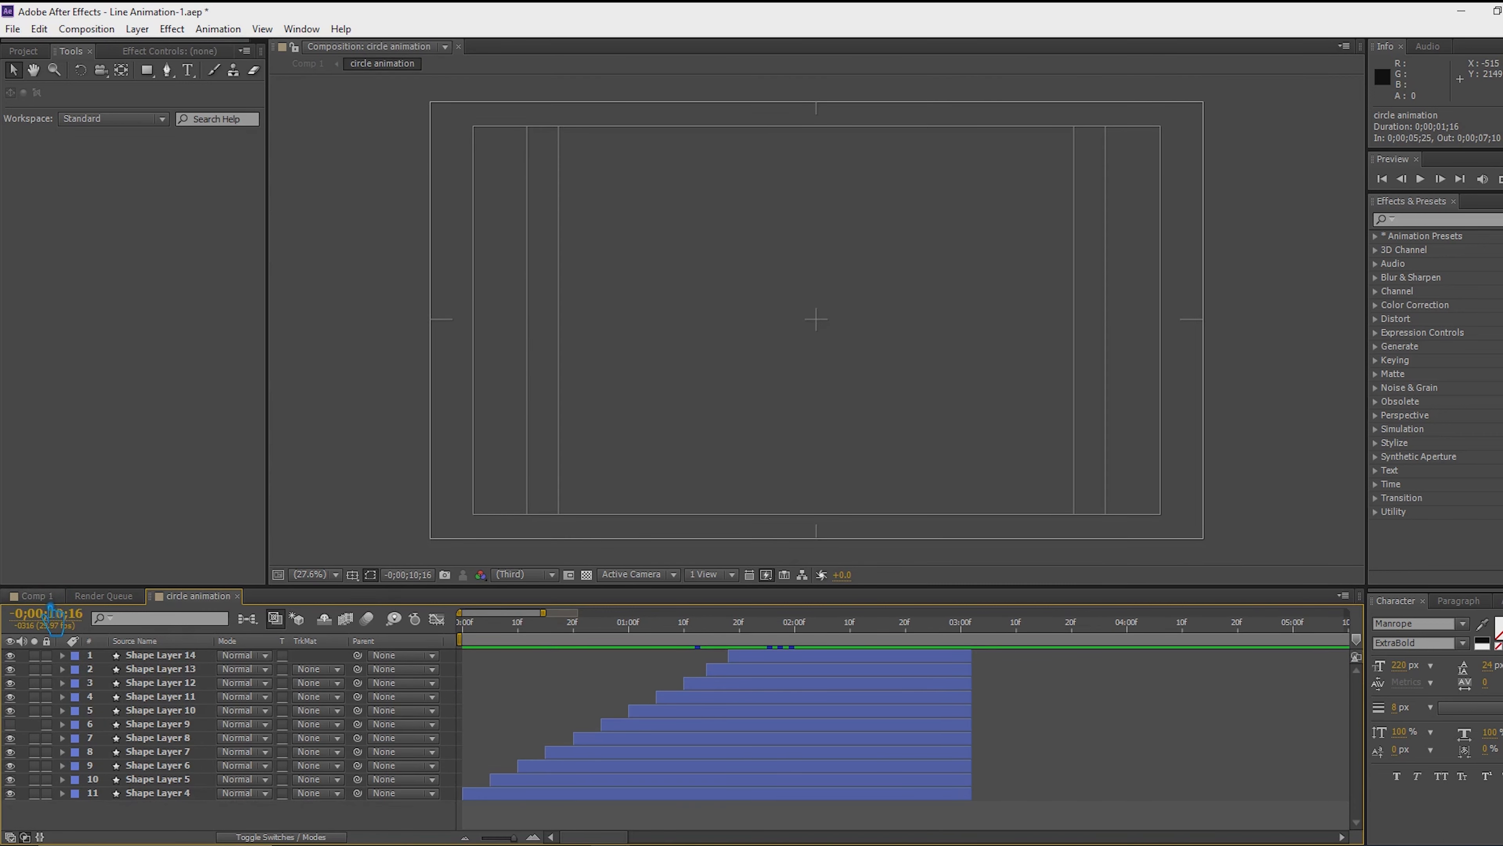
click(35, 596)
key(KP_0)
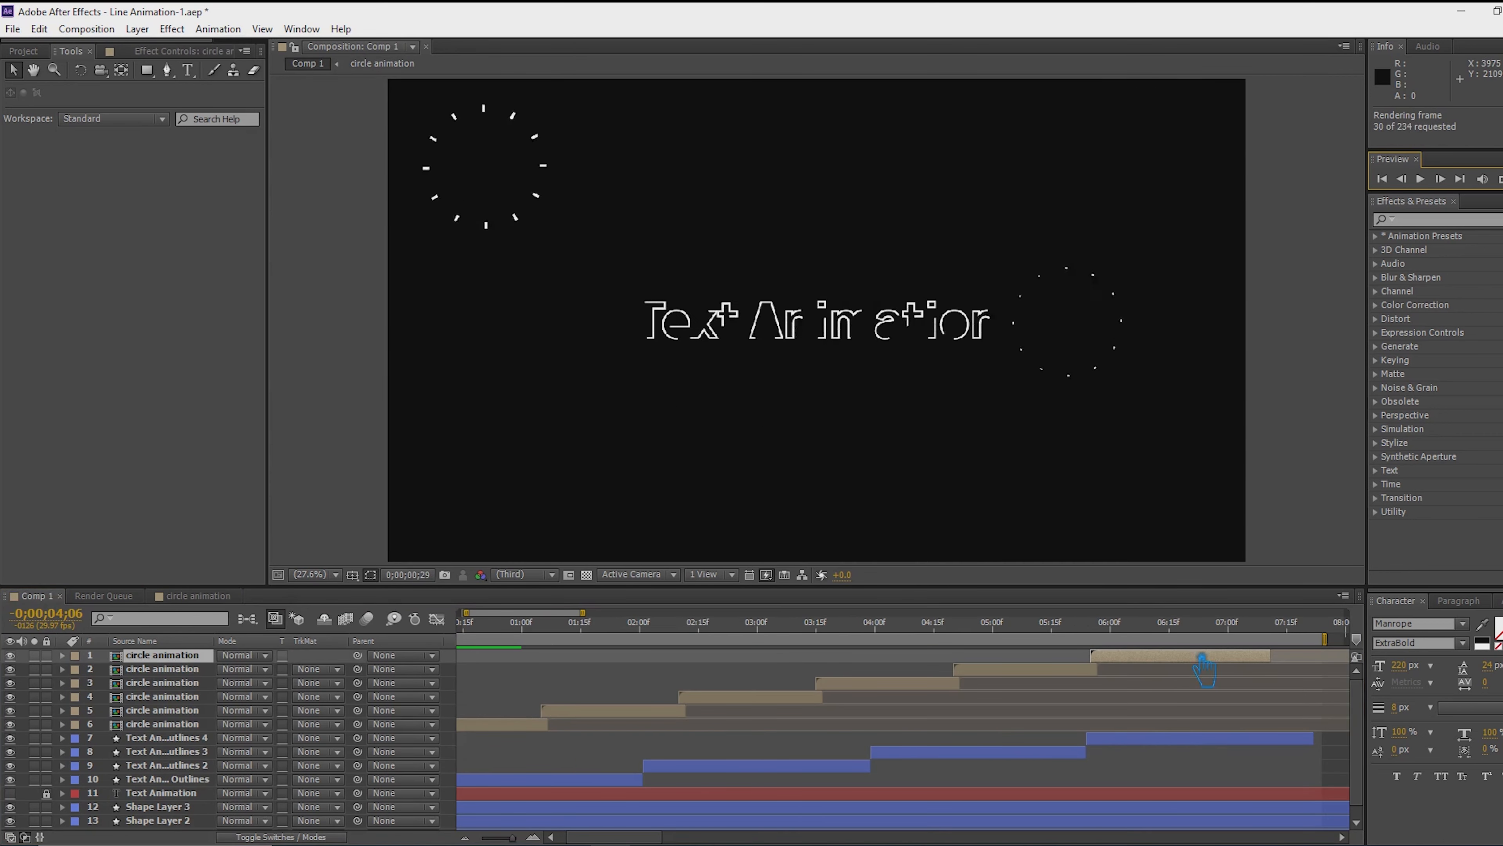
Time-stretch the topmost circle animation layer with a Stretch Factor of 40, holding its in-point, and save the project
click(1191, 663)
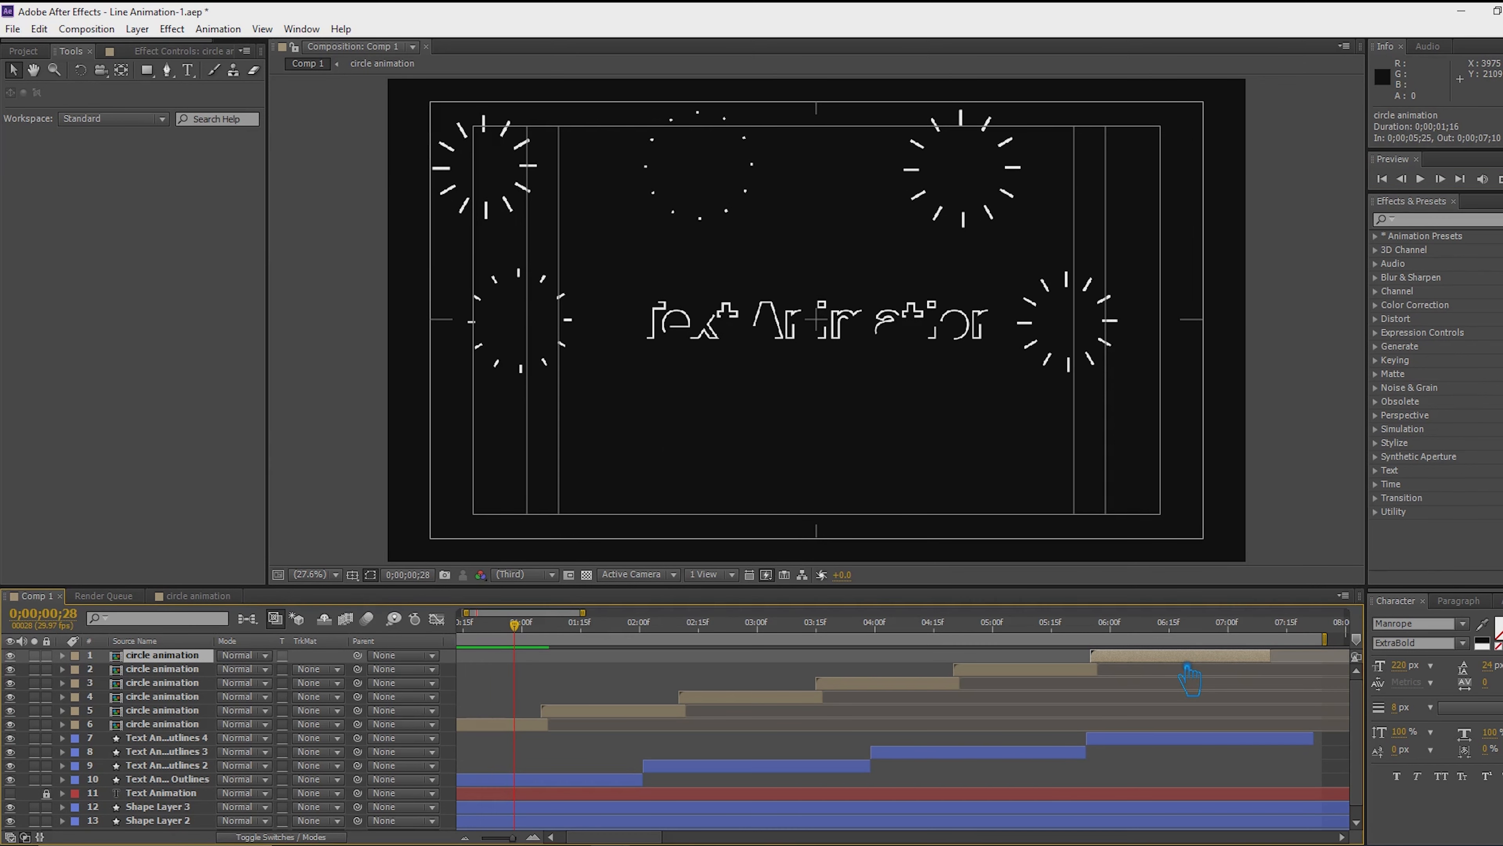
right_click(1190, 678)
mouse_move(1274, 155)
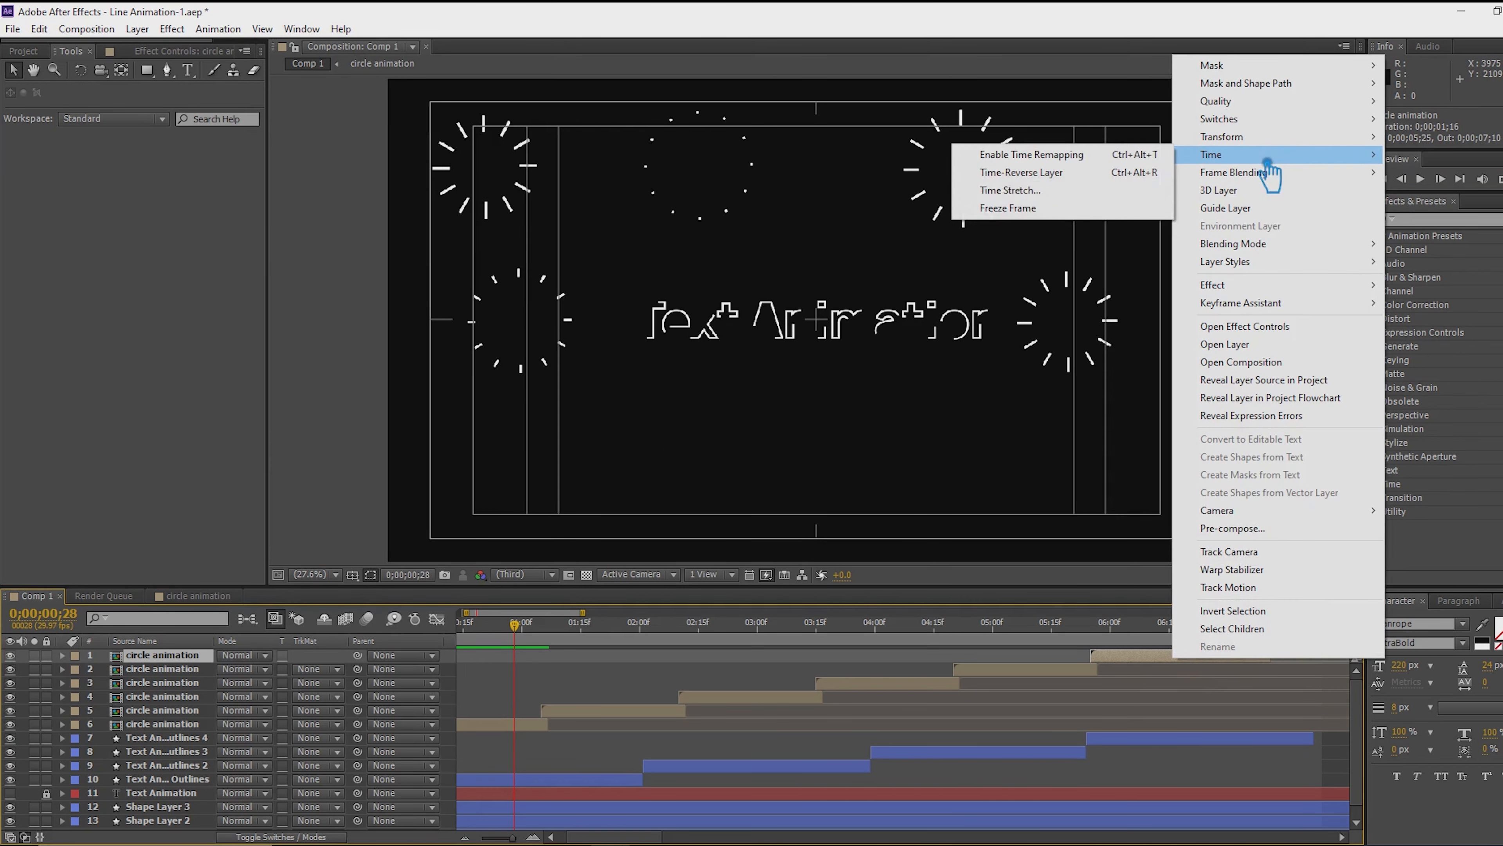
click(1075, 191)
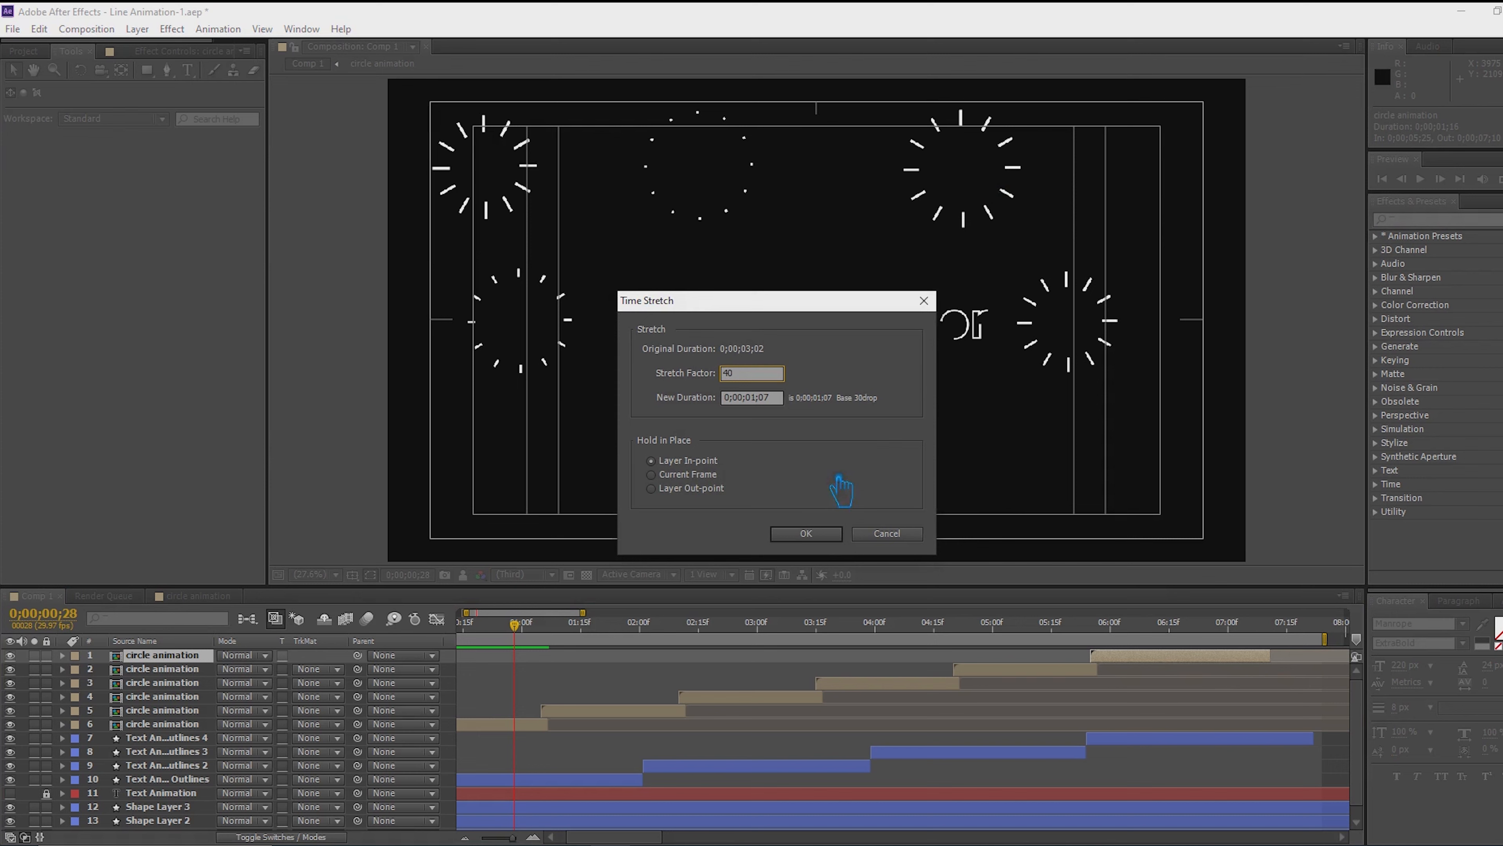
click(828, 538)
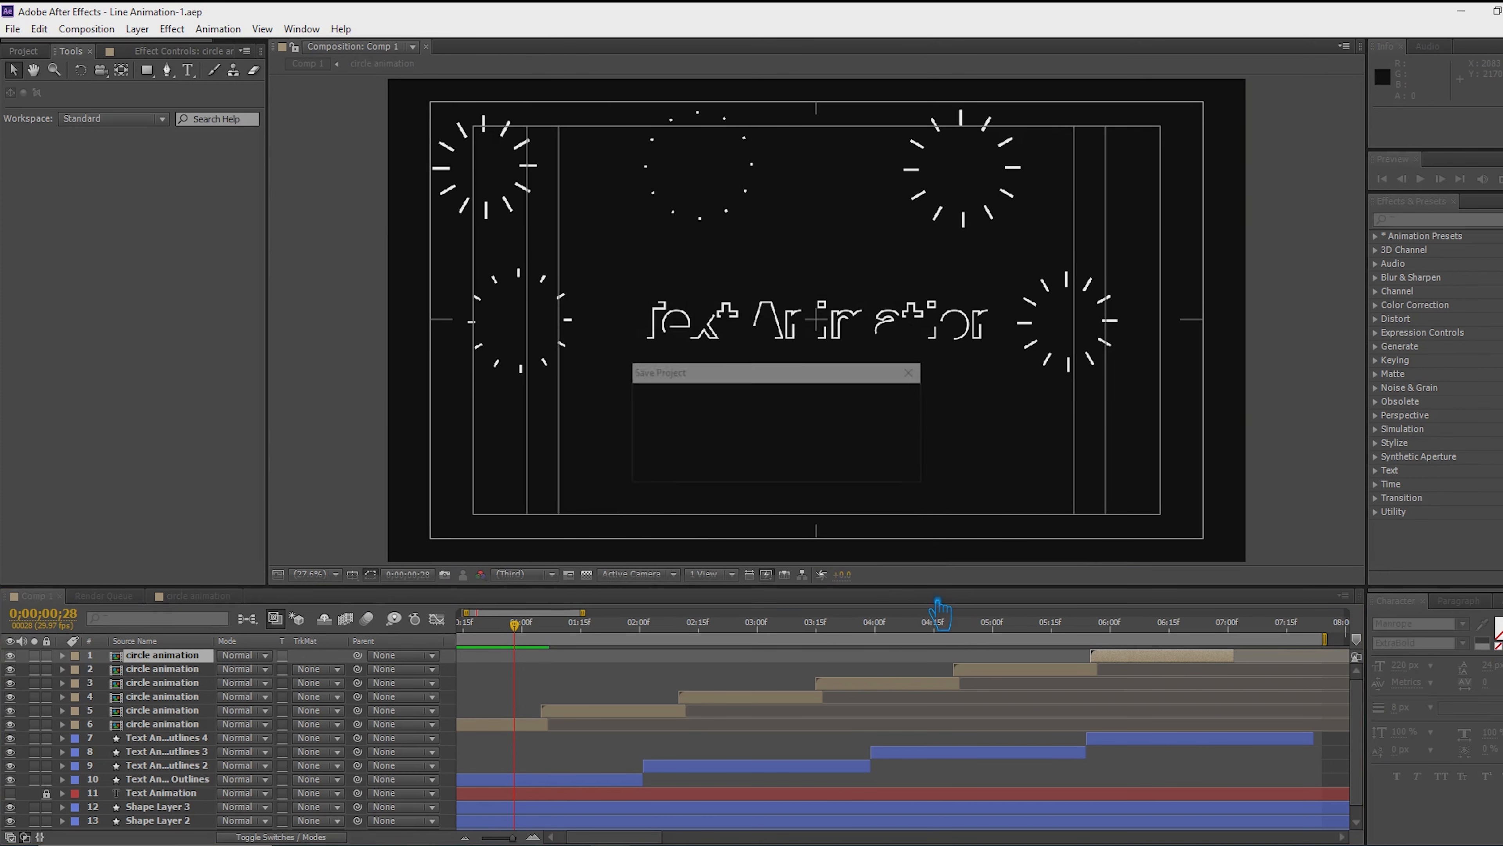
Show the whole timeline and preview the full Comp 1 animation with all bursts shortened
key(semicolon)
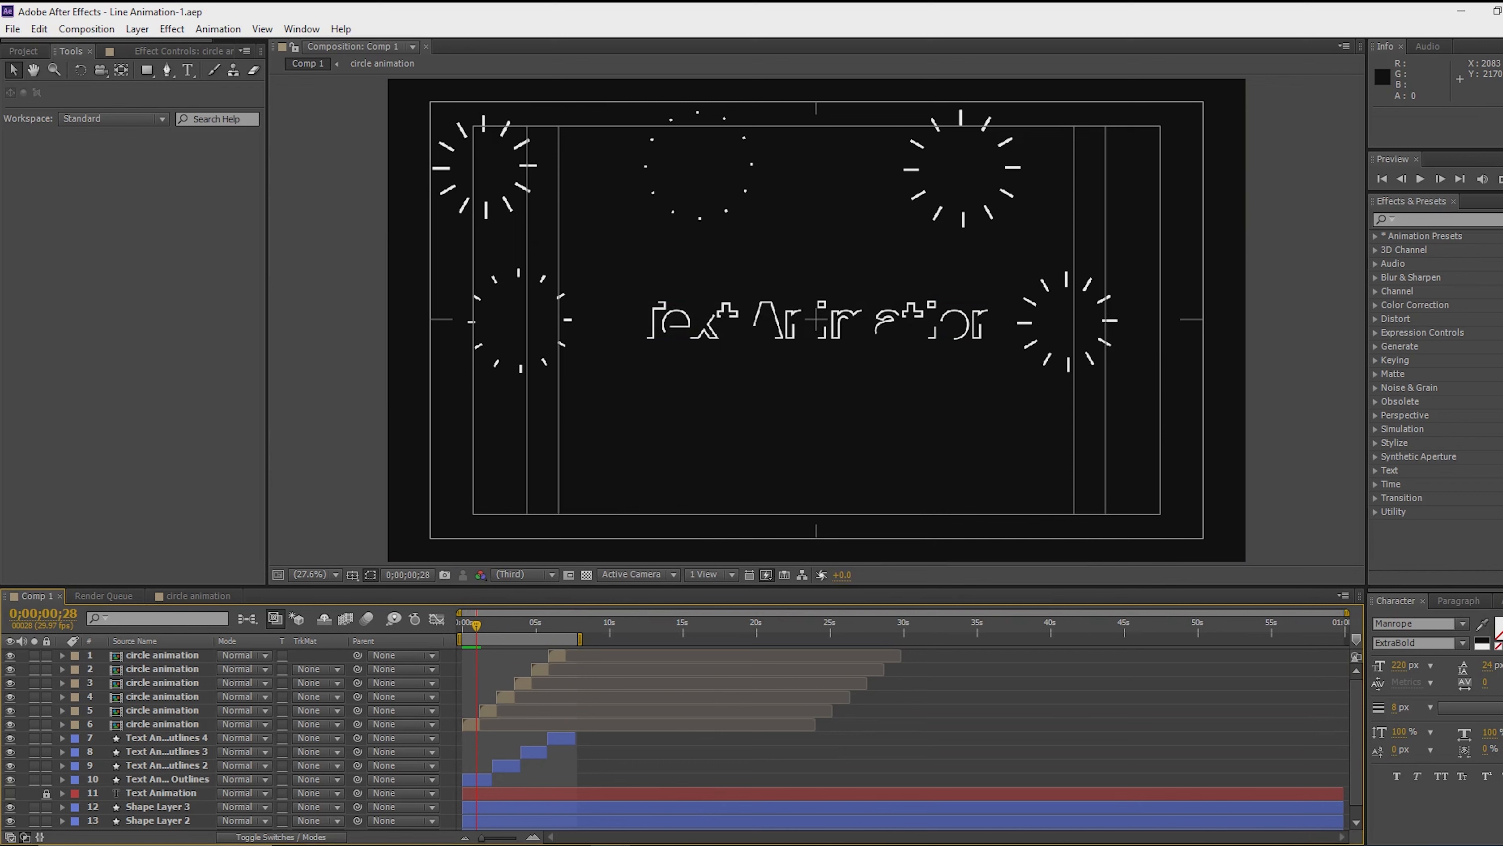
key(KP_0)
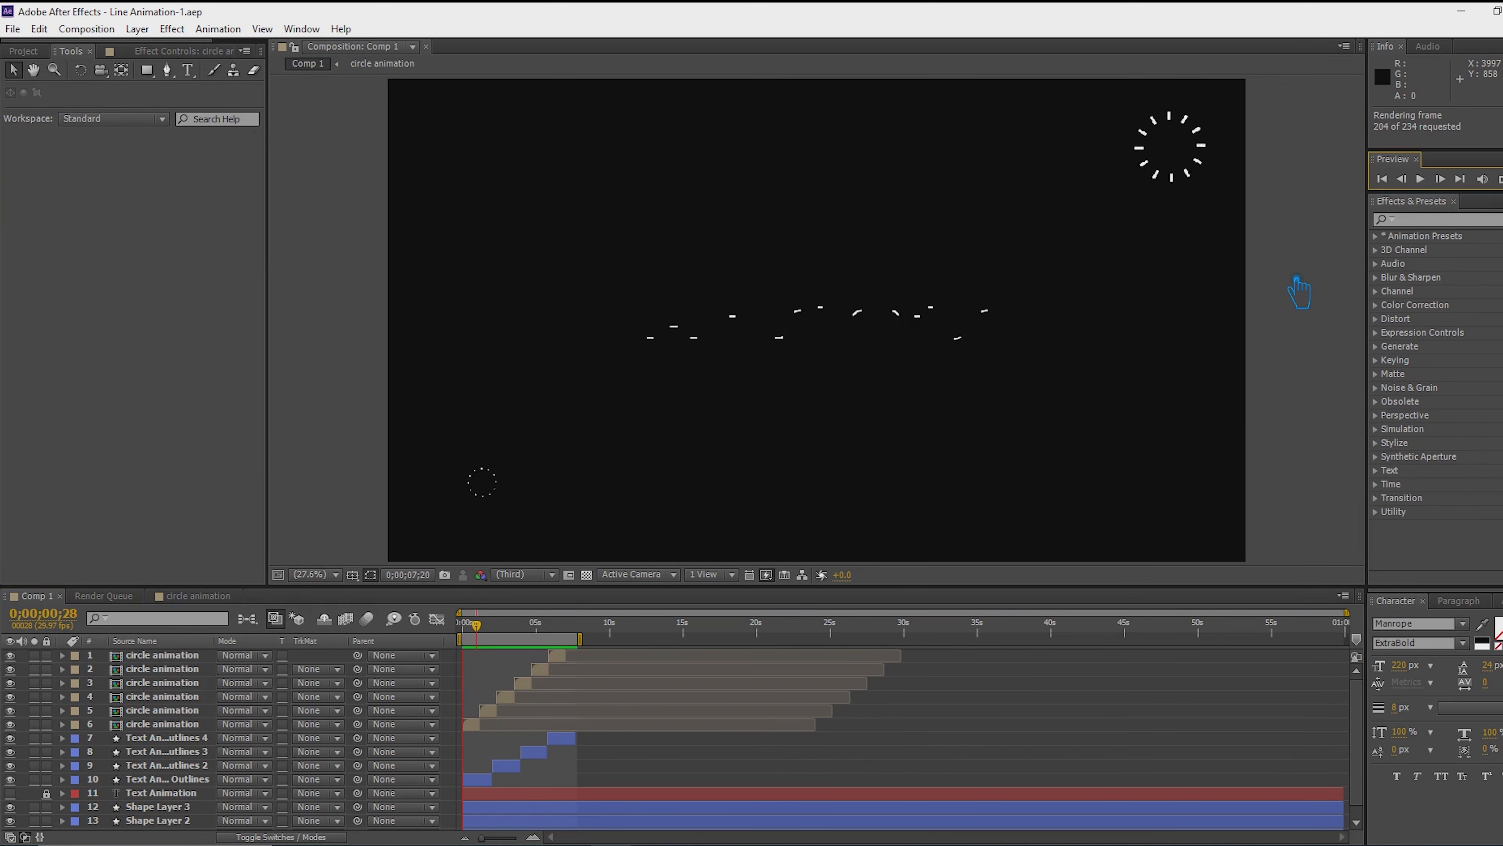
Duplicate the topmost circle animation layer, start the copy slightly after the original and replay the animation
key(ctrl+d)
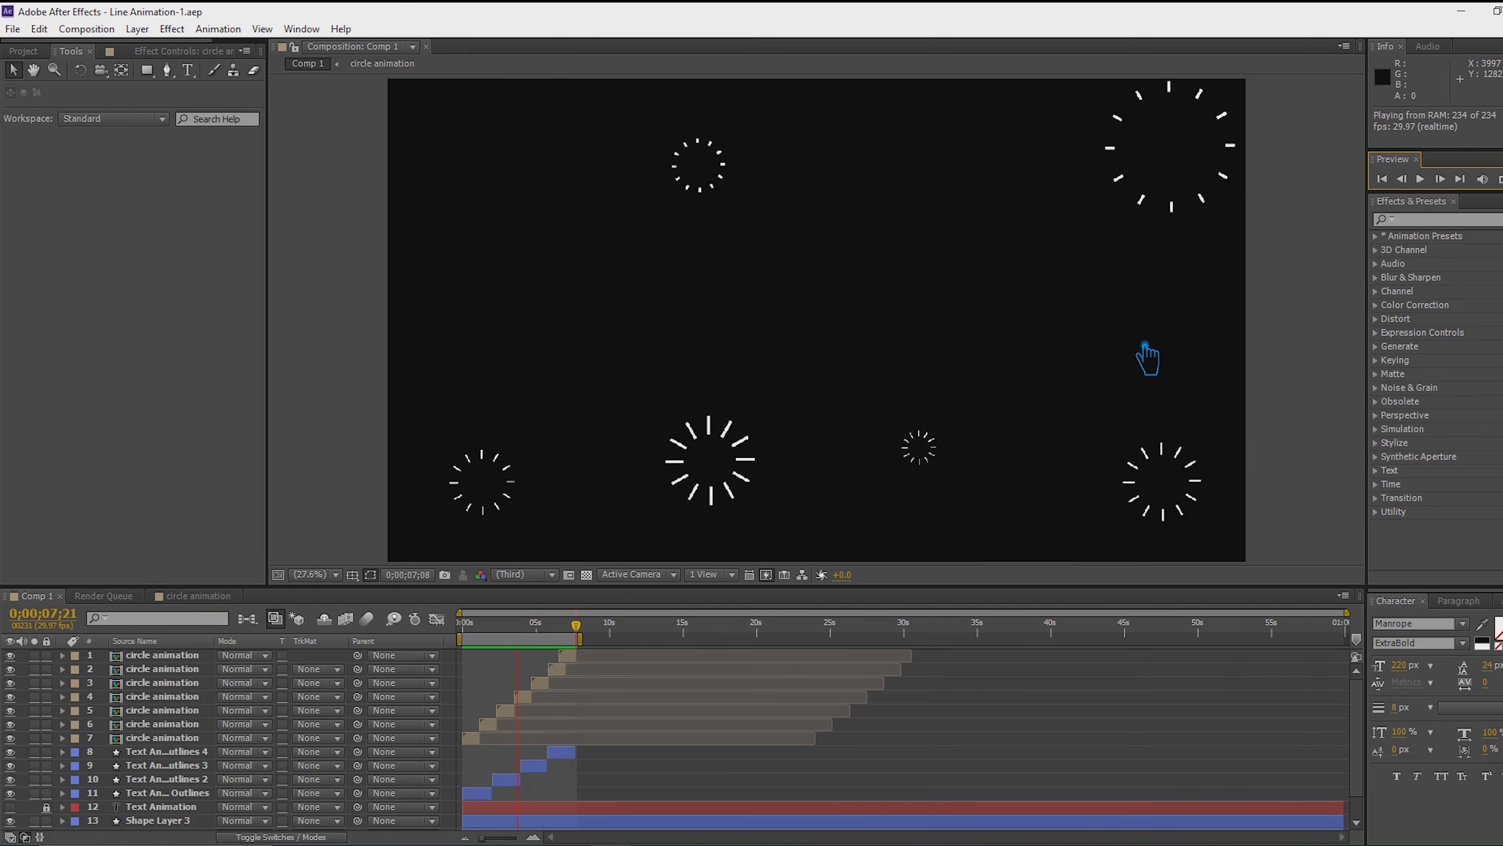
click(47, 814)
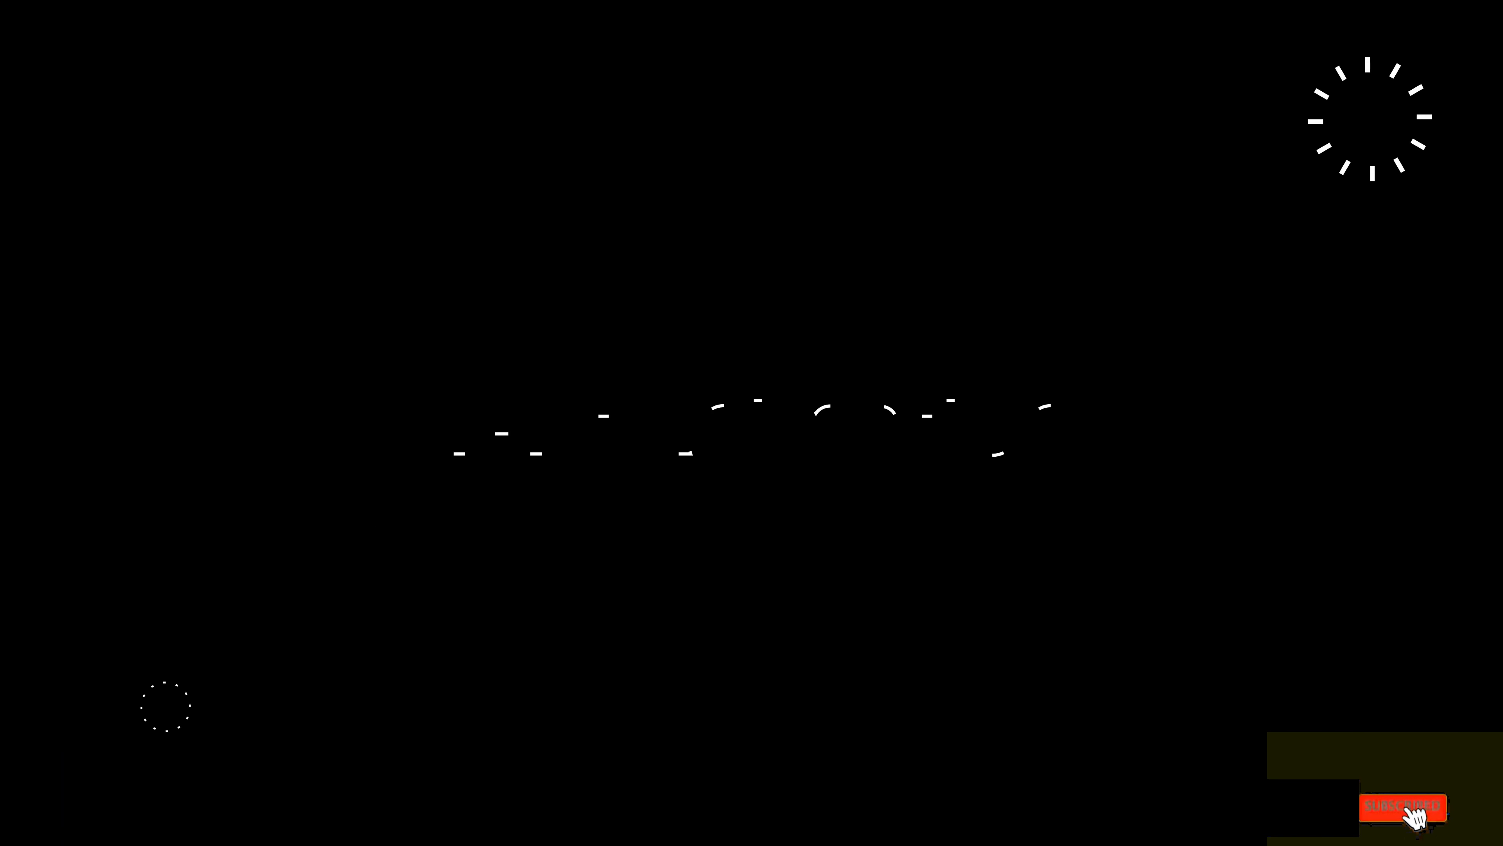